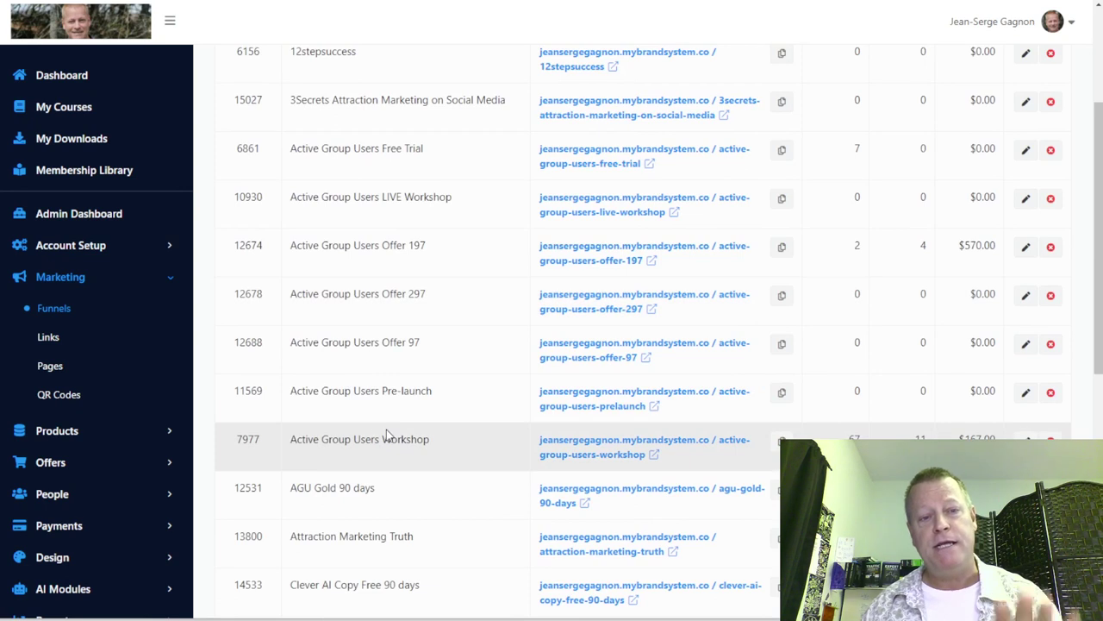
Step: Look through the funnels list and open the steps of the Active Group Users Workshop funnel
scroll(387, 435, down, 2)
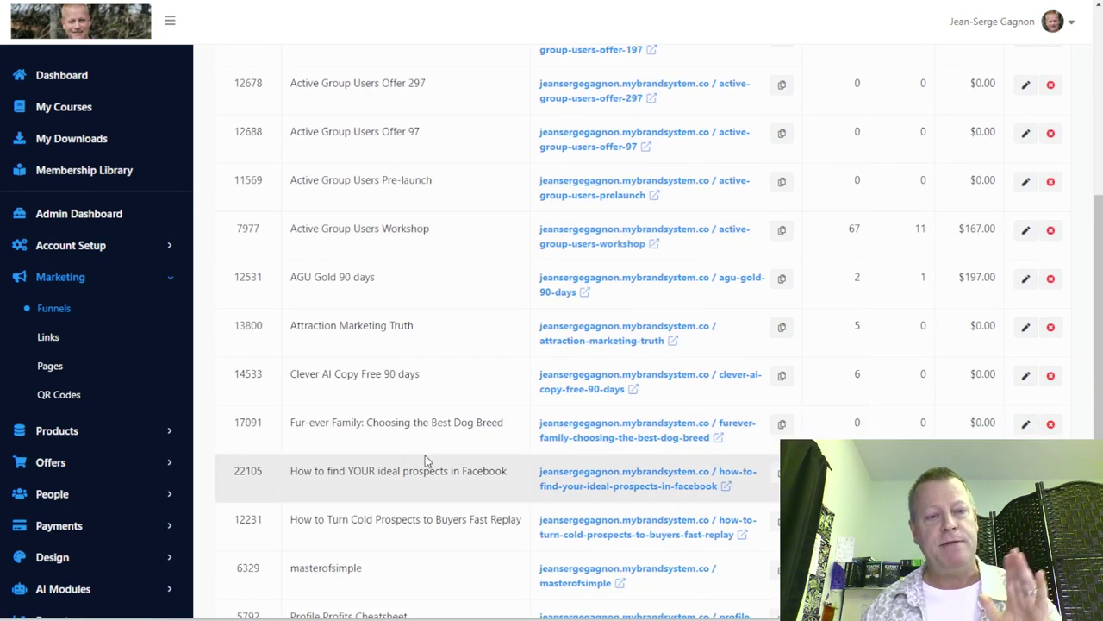
scroll(433, 484, down, 1)
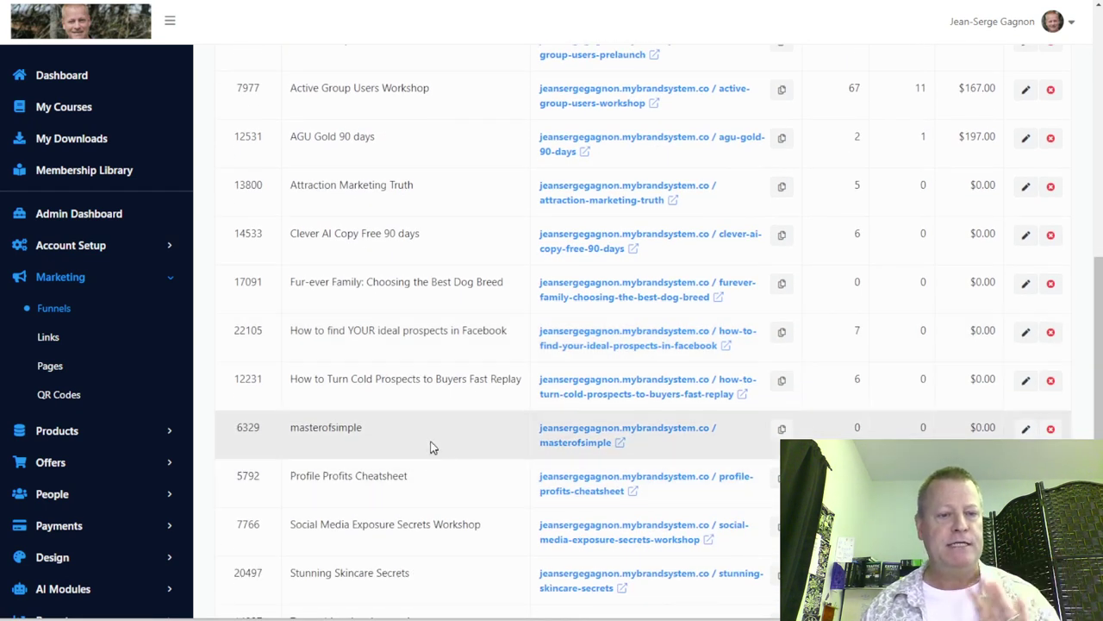
scroll(451, 517, down, 1)
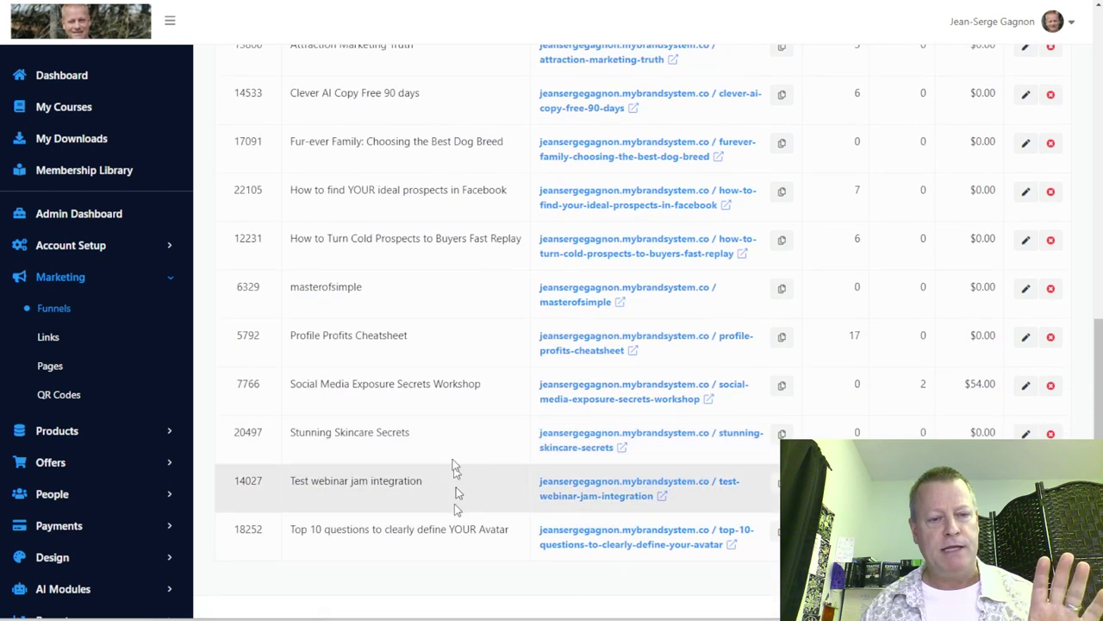
scroll(434, 358, up, 2)
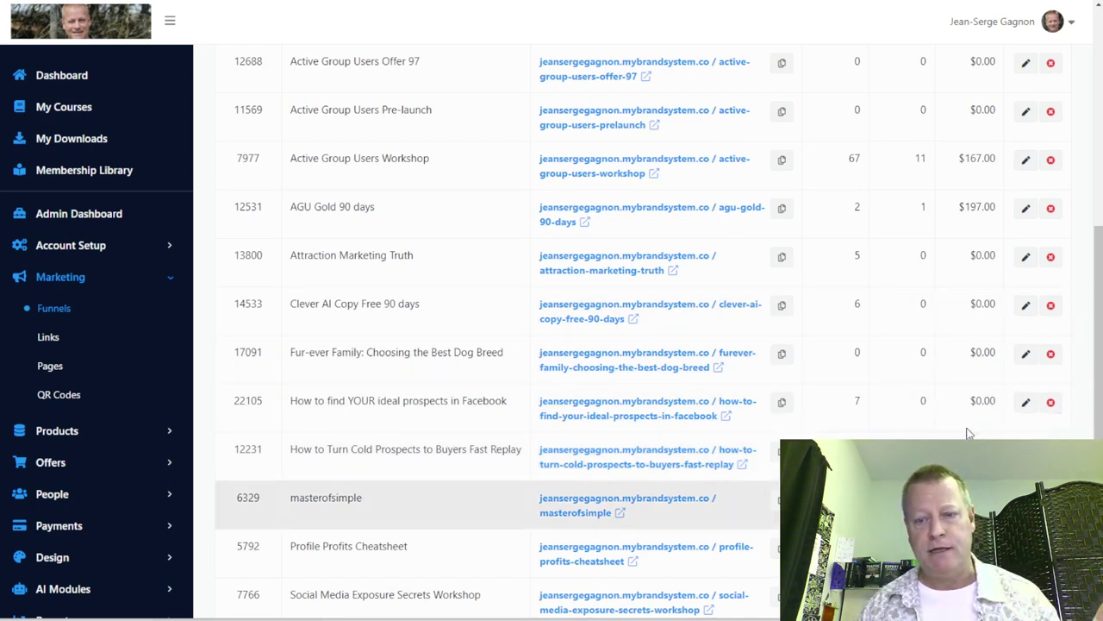
scroll(431, 306, up, 2)
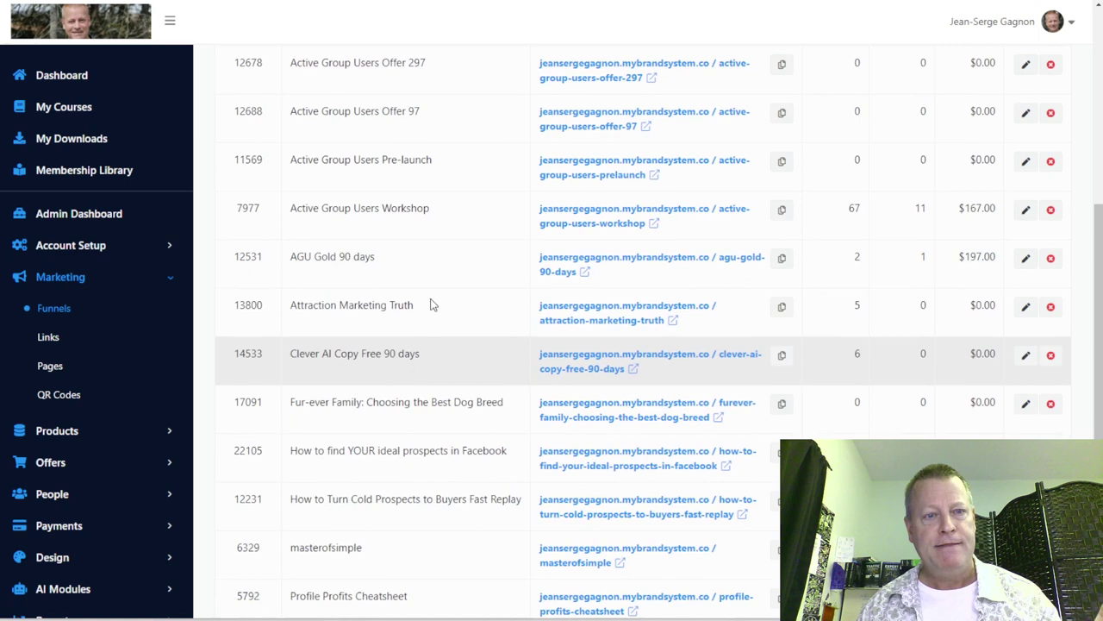
drag(434, 306, 299, 309)
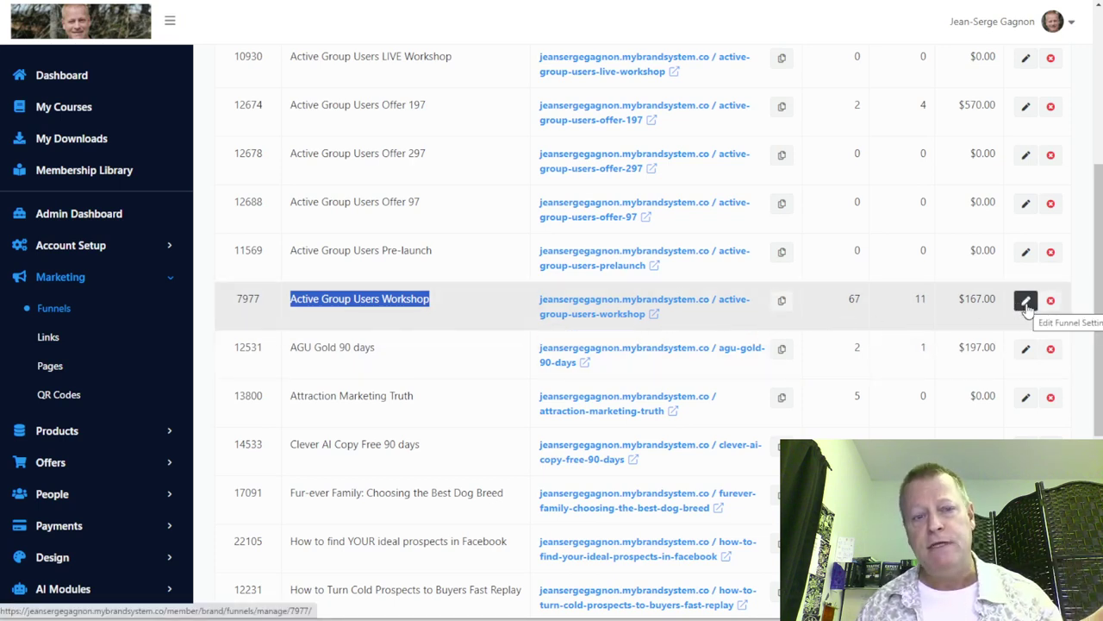
click(1026, 301)
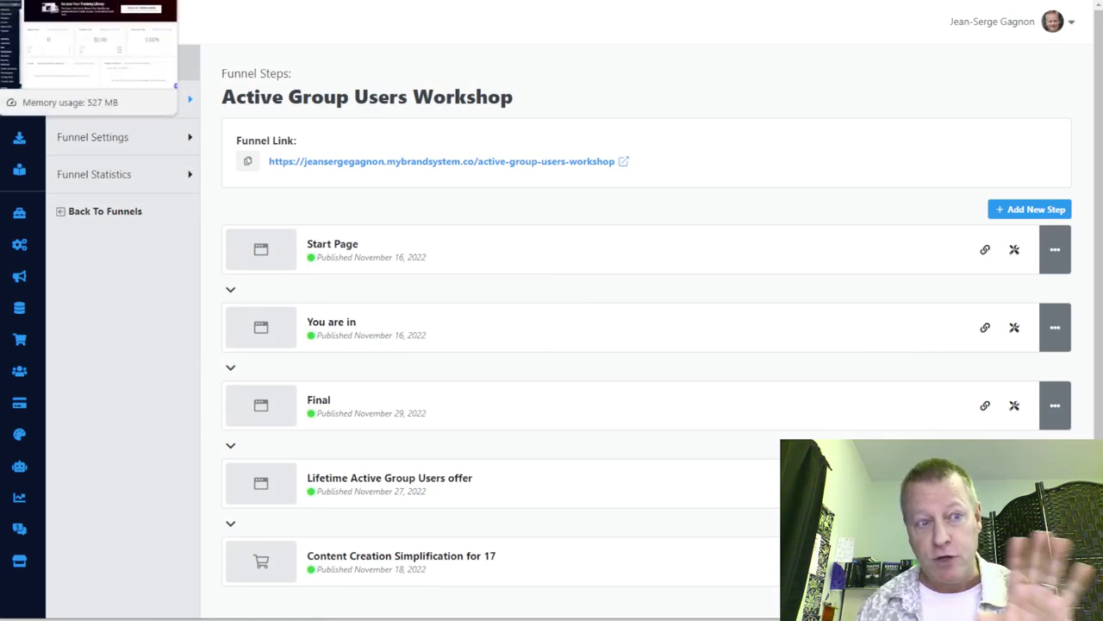
Step: Switch to DigitalMentors and open the template library for creating a new funnel from templates
click(155, 4)
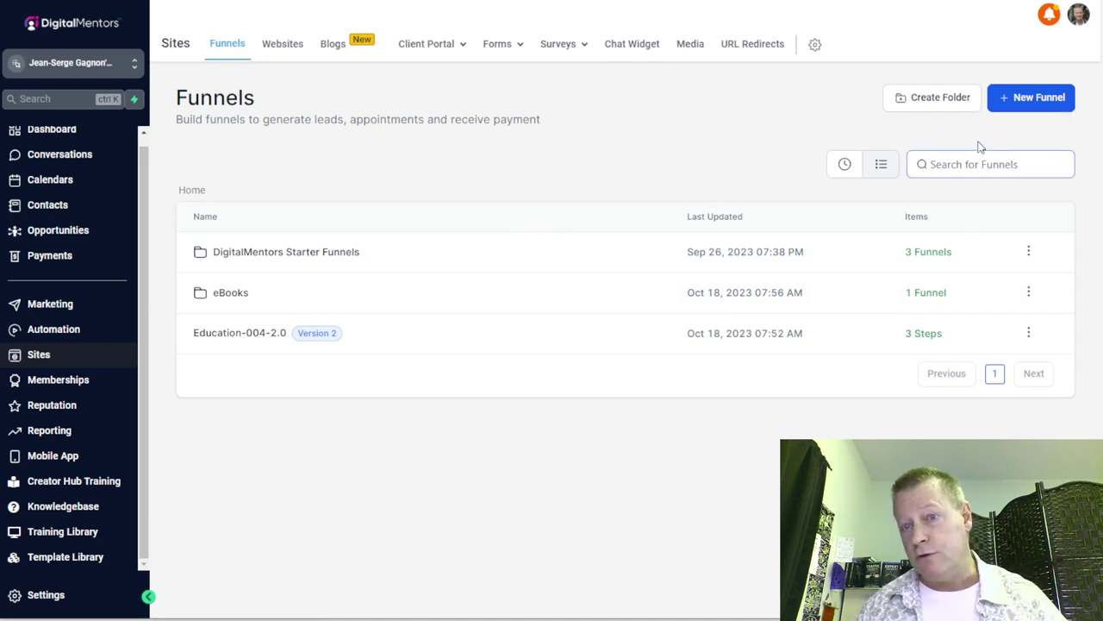
click(1024, 104)
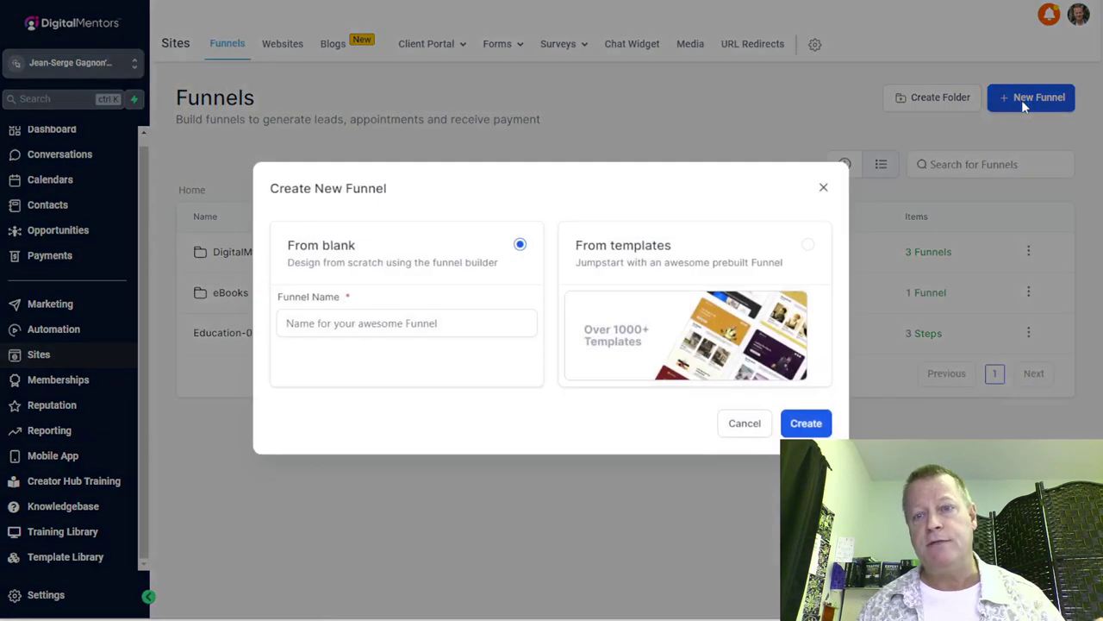
click(641, 272)
click(798, 428)
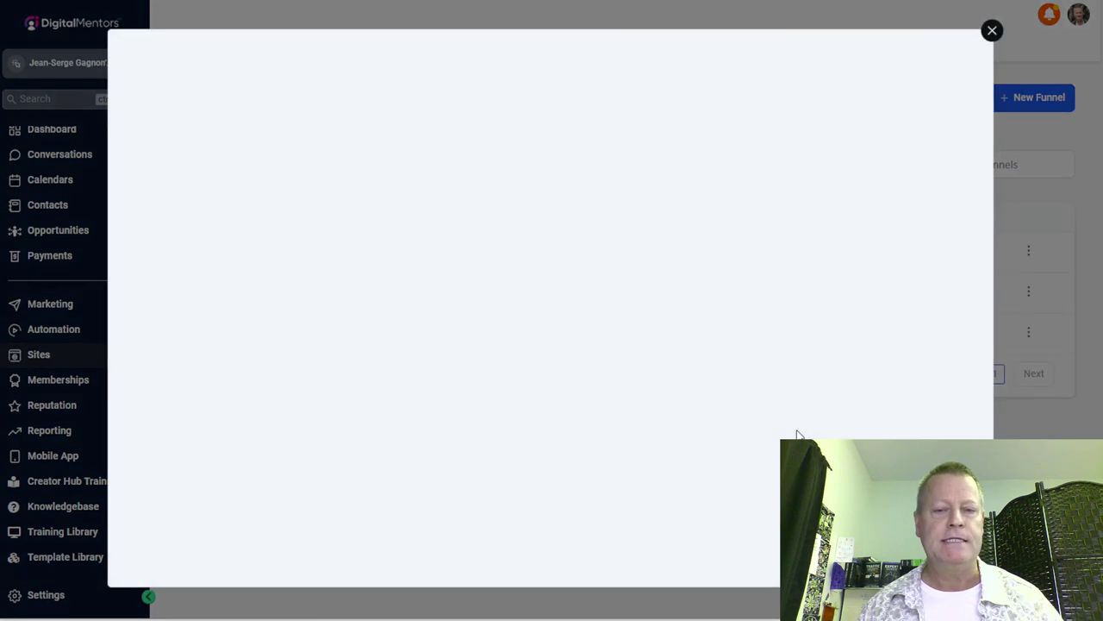
Step: Browse the funnel templates across all categories, loading more of them twice
scroll(577, 379, down, 5)
scroll(577, 374, down, 1)
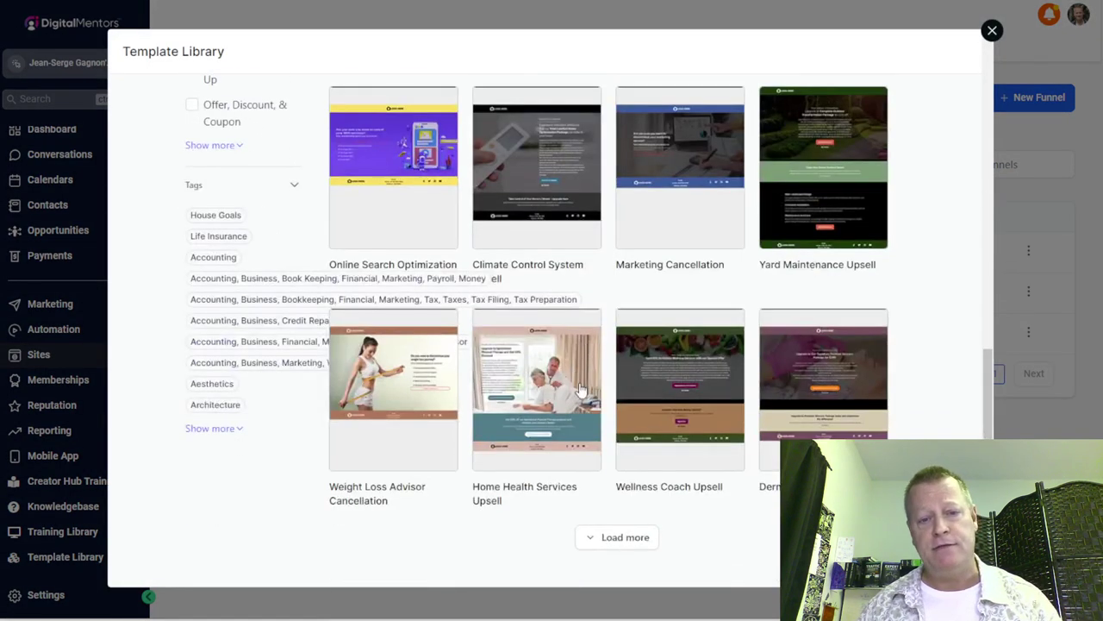
click(626, 537)
scroll(627, 419, down, 6)
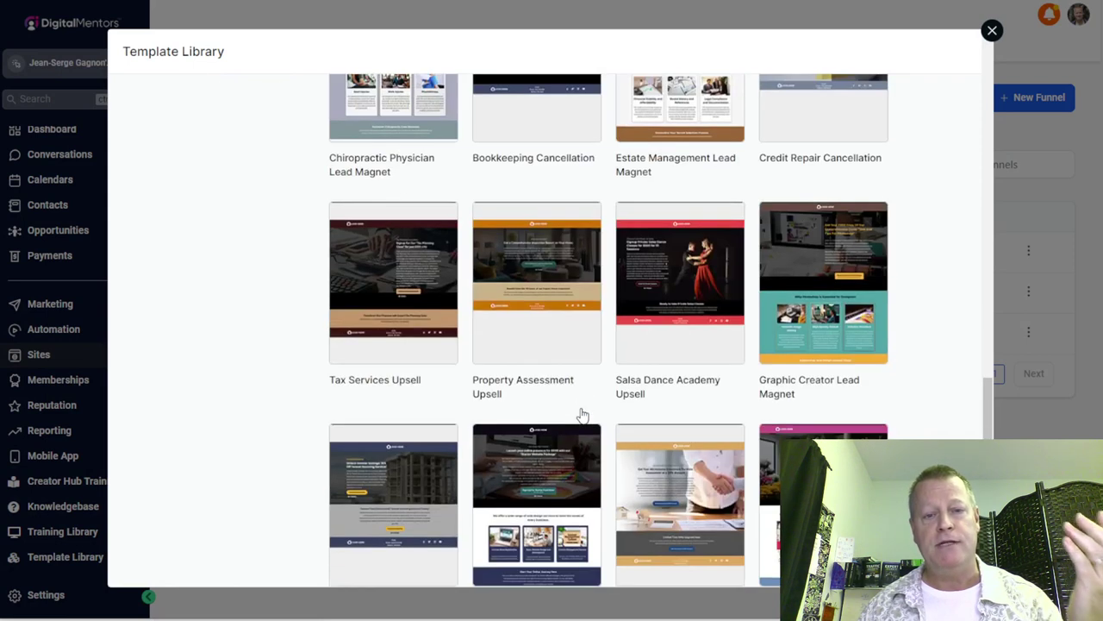
scroll(582, 415, down, 4)
click(638, 543)
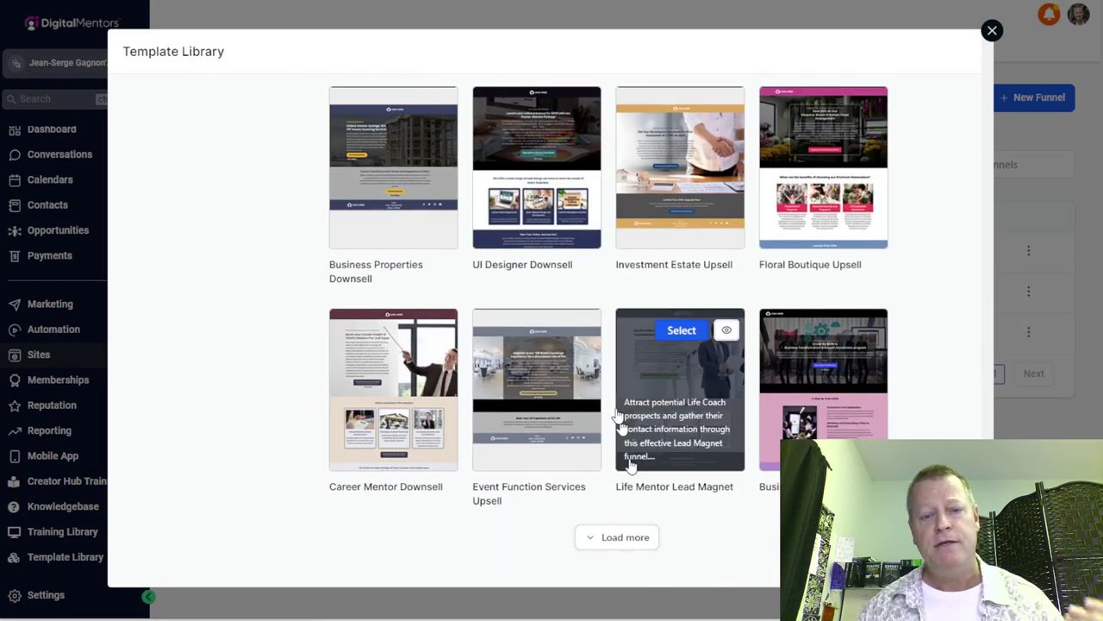
scroll(615, 413, down, 10)
scroll(616, 411, up, 20)
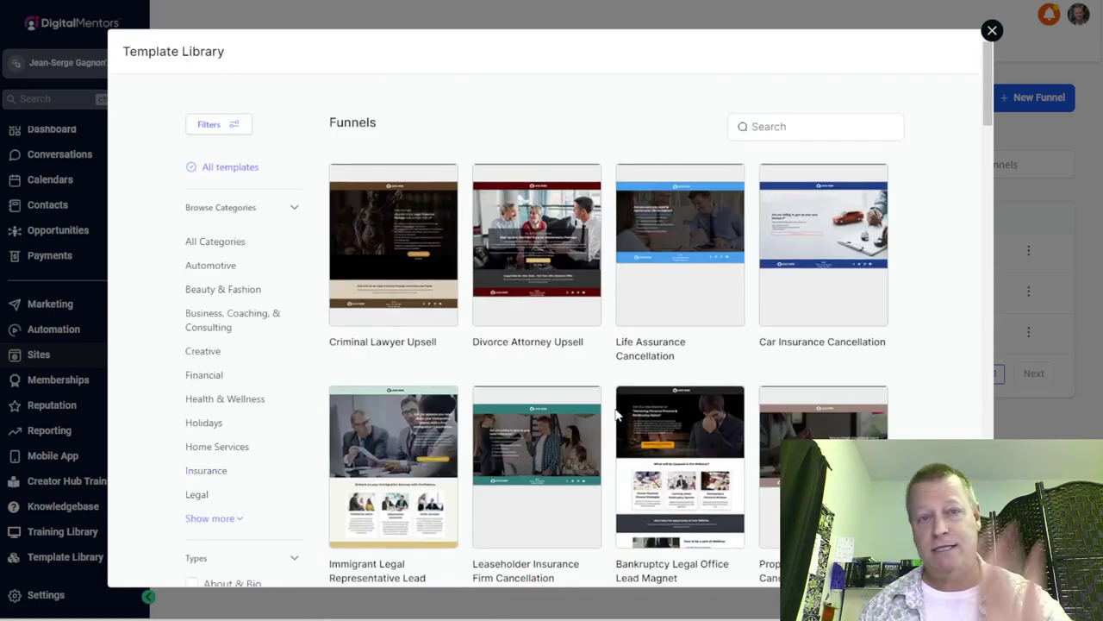
scroll(616, 415, down, 9)
scroll(615, 415, up, 9)
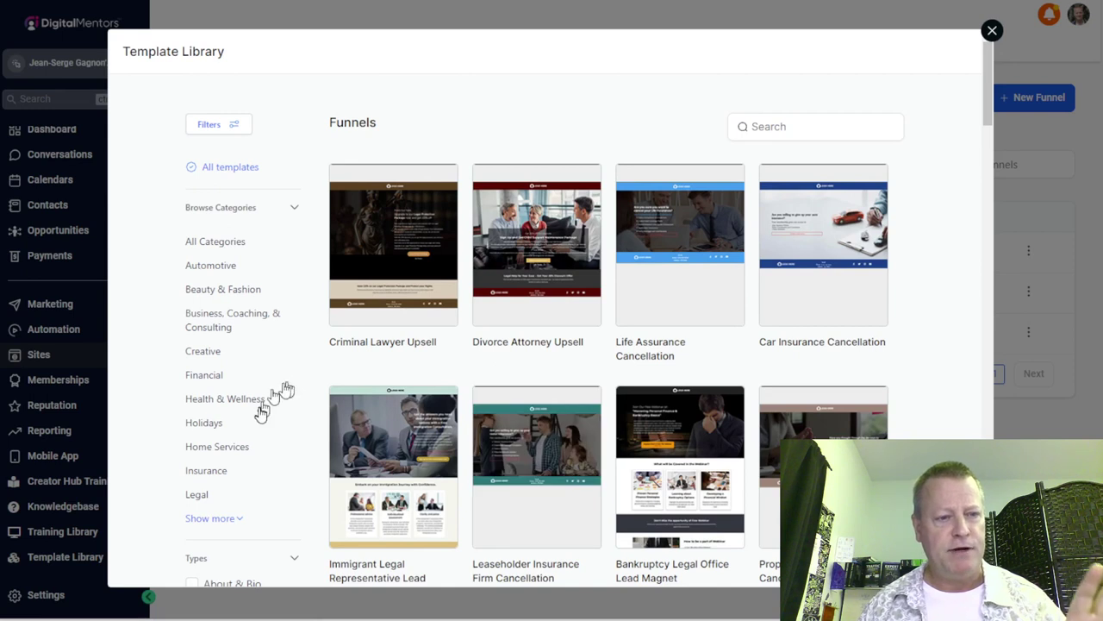
Step: Examine the funnel templates in the Health & Wellness category and those in Beauty & Fashion
click(233, 399)
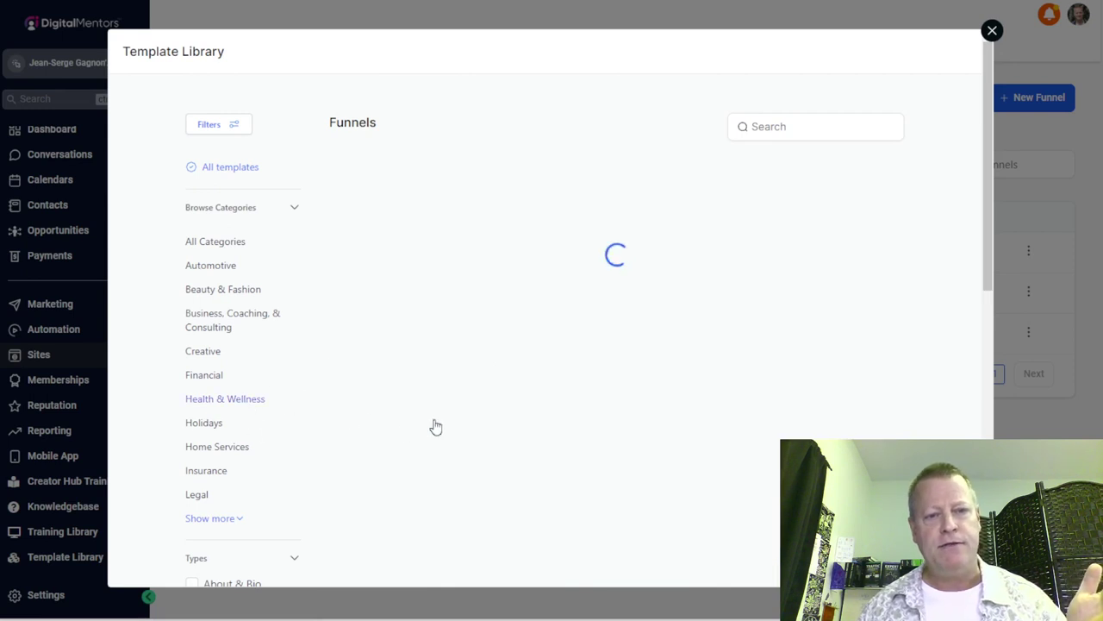
scroll(483, 418, down, 8)
scroll(536, 409, up, 7)
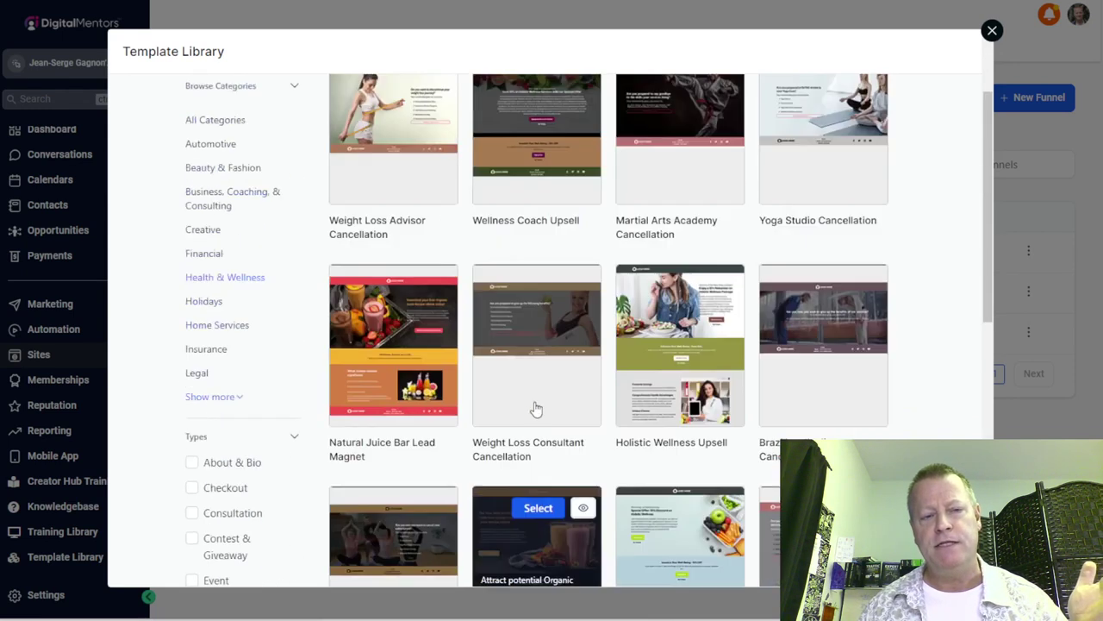
scroll(536, 408, up, 2)
click(226, 291)
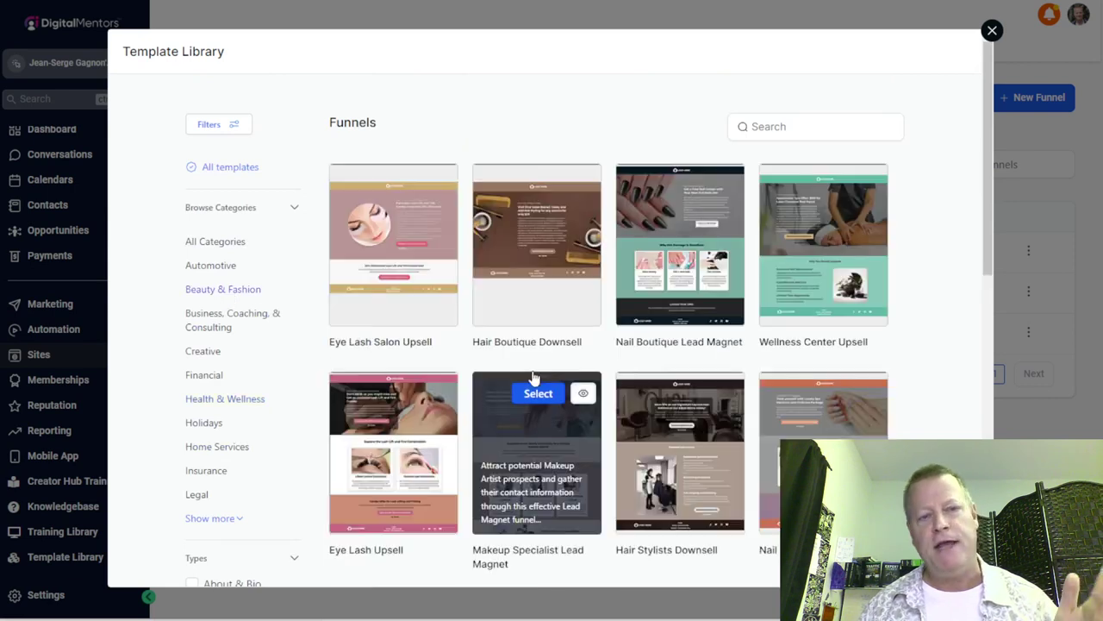
scroll(591, 388, down, 6)
scroll(591, 388, up, 6)
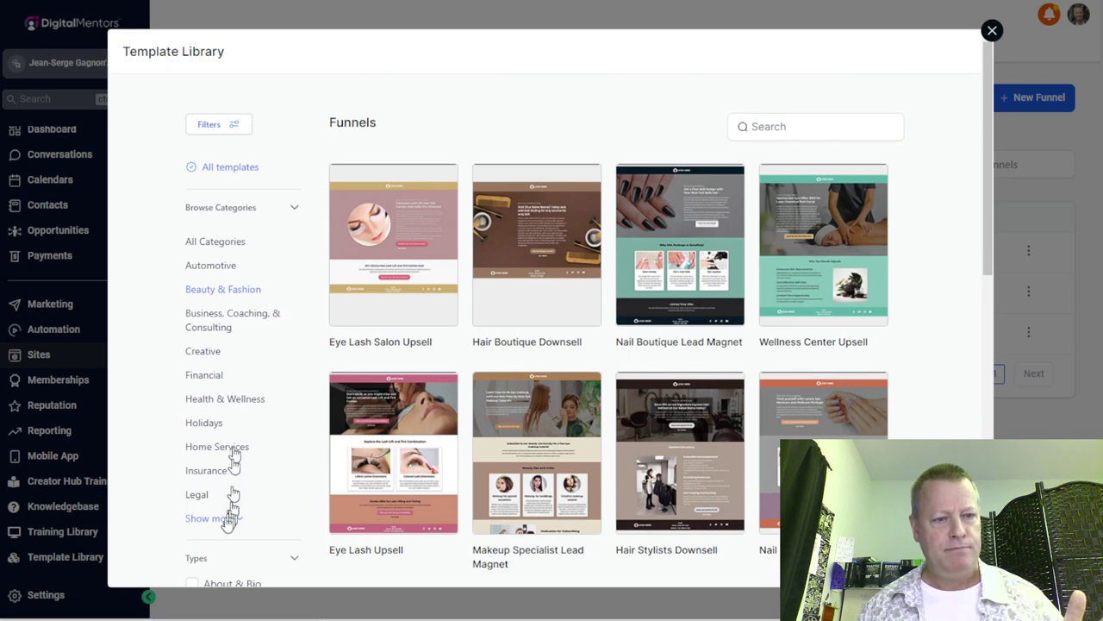
Step: Search the Beauty & Fashion templates for "book", review the available filter types, and close the template library
click(782, 129)
text(book)
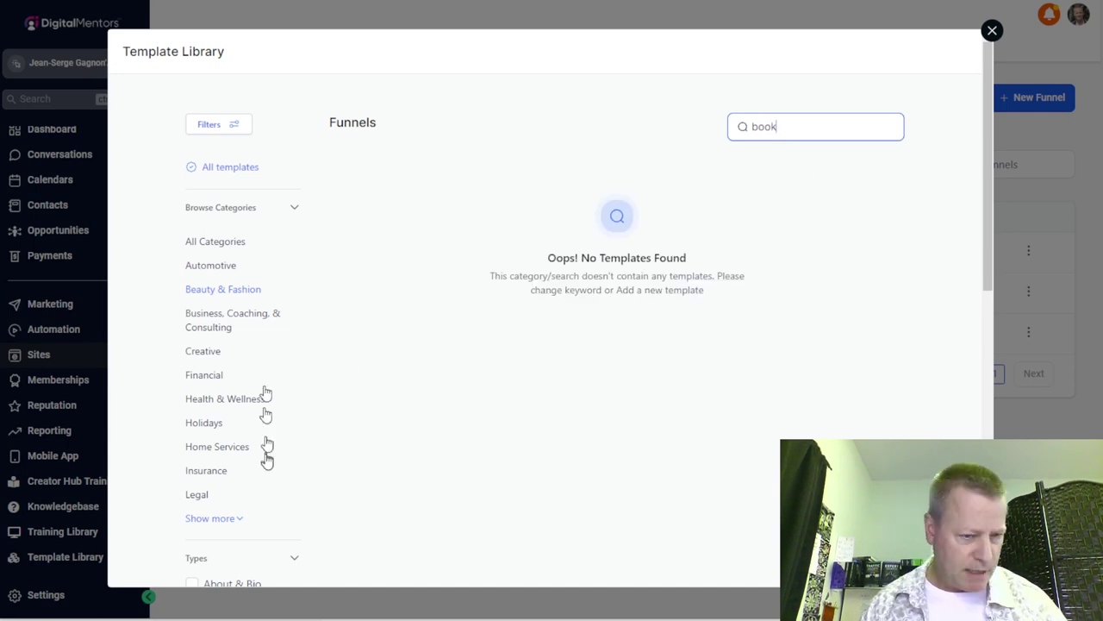
scroll(265, 401, down, 5)
scroll(271, 382, up, 3)
scroll(271, 382, down, 6)
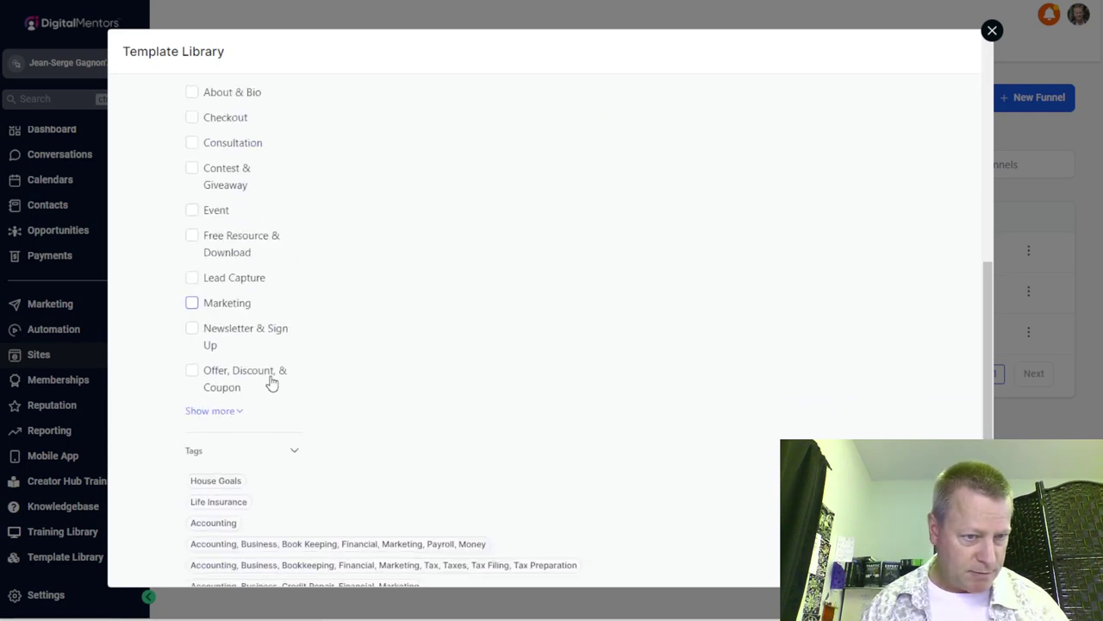
scroll(271, 382, up, 10)
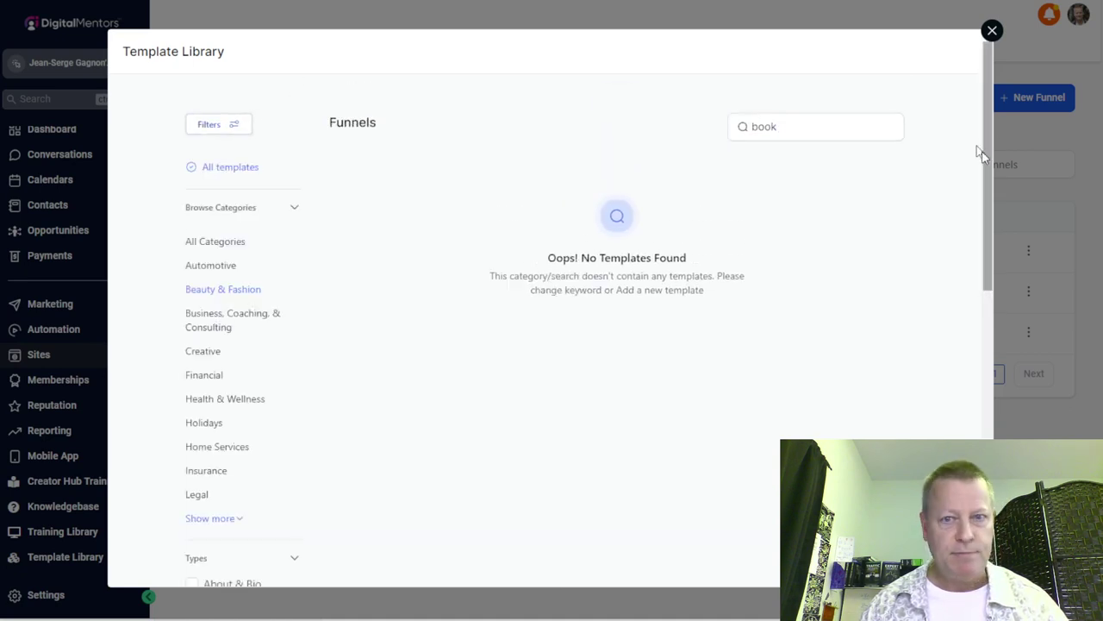
click(993, 30)
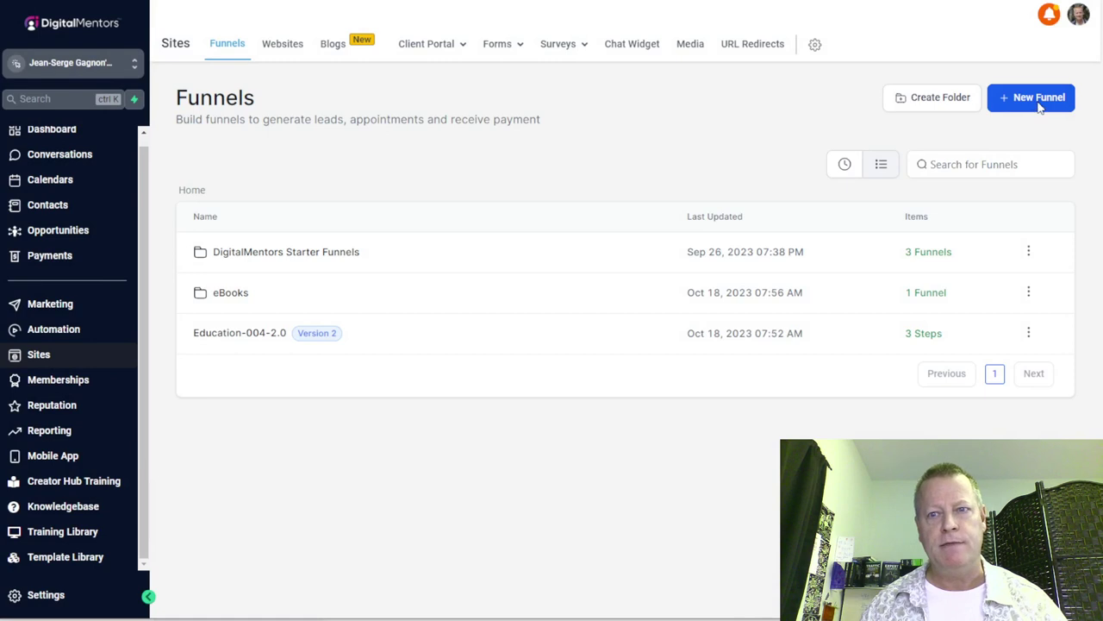
Step: Reopen the template library for a new funnel, search all templates for "book", look through them and close the library
click(1038, 97)
click(681, 251)
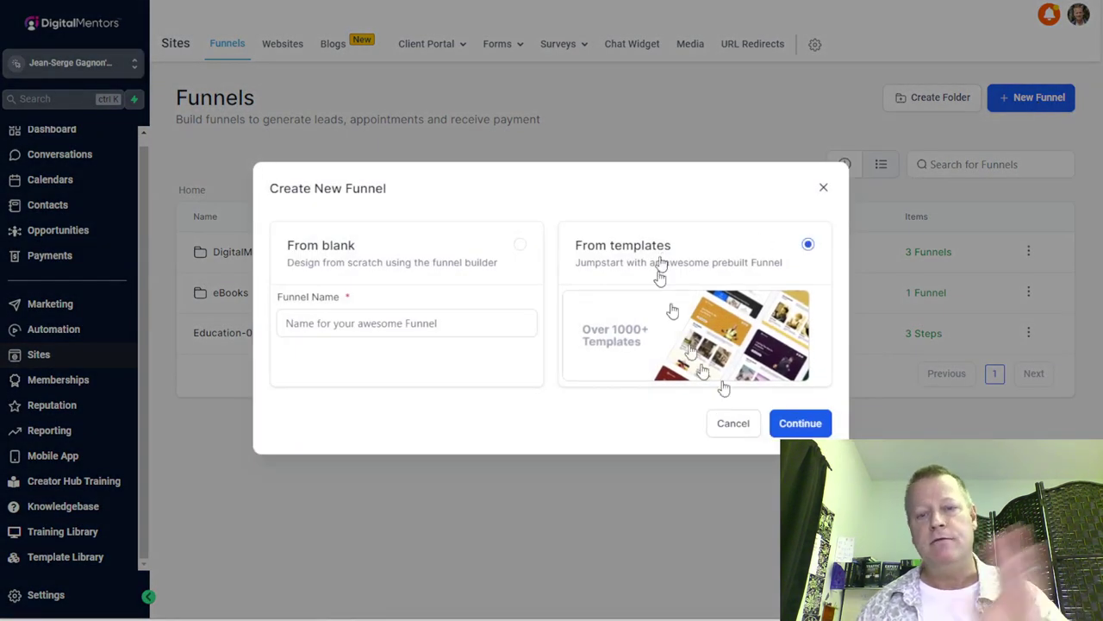
click(800, 422)
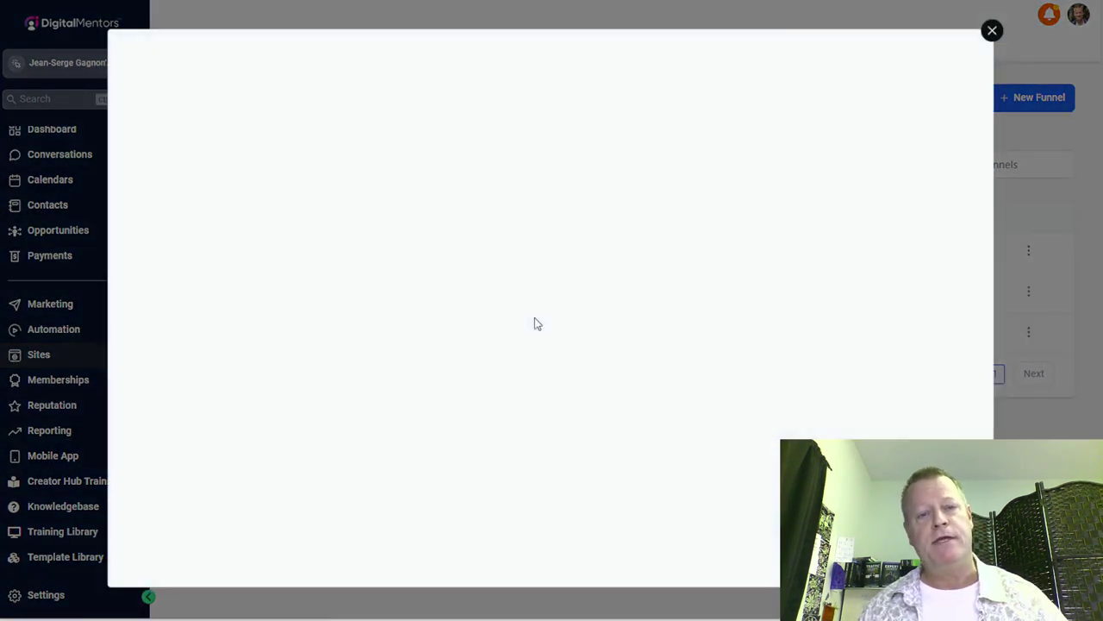
click(795, 129)
text(book)
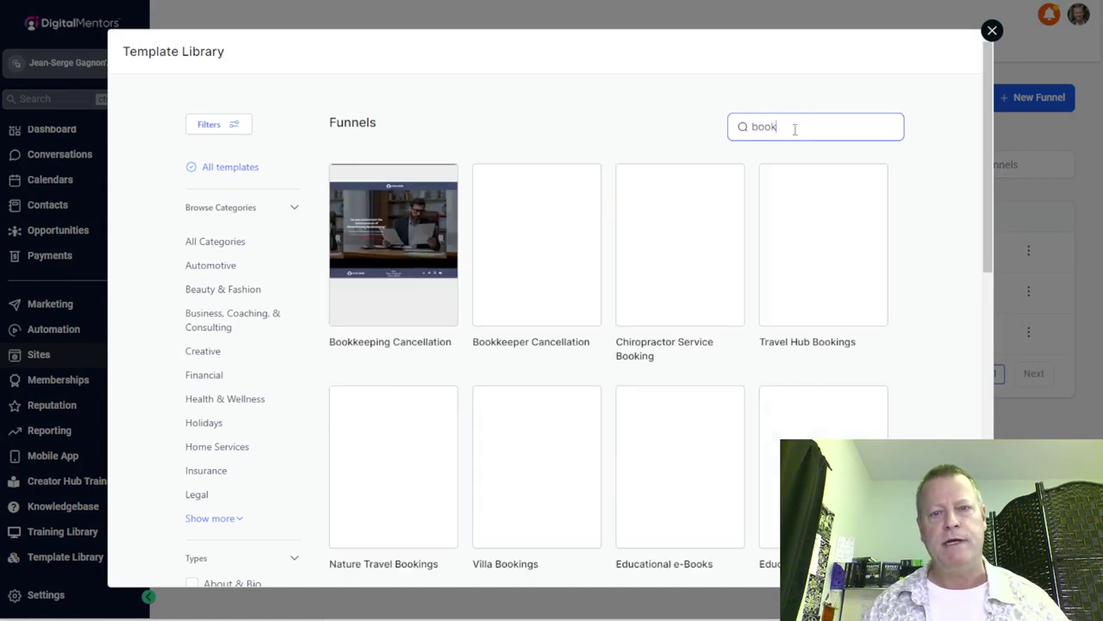
scroll(596, 298, down, 1)
scroll(597, 298, down, 3)
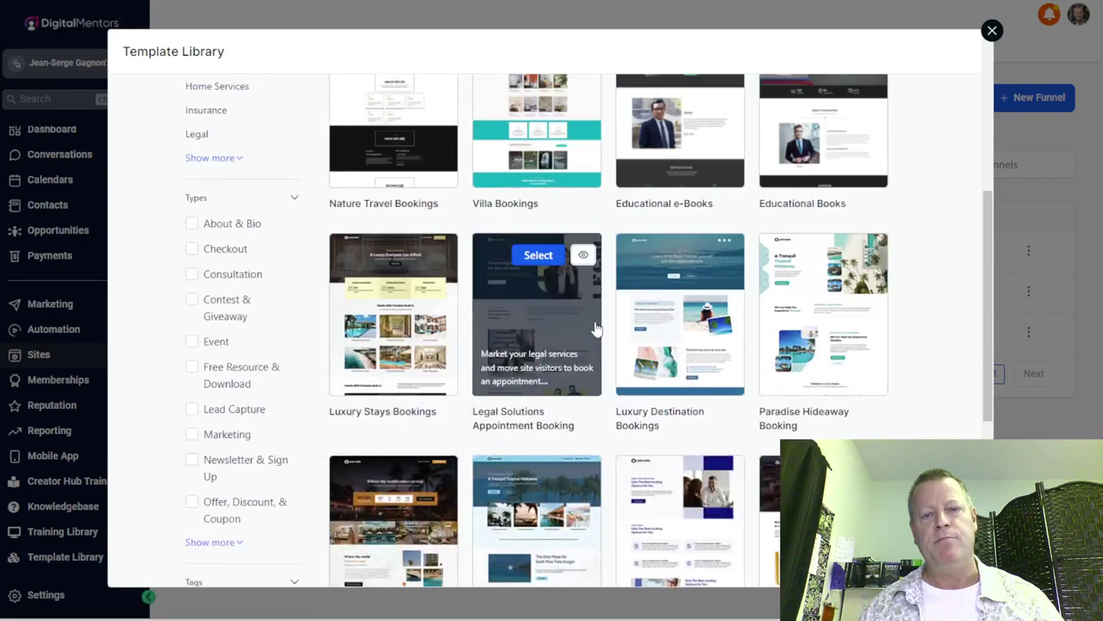
scroll(595, 323, up, 4)
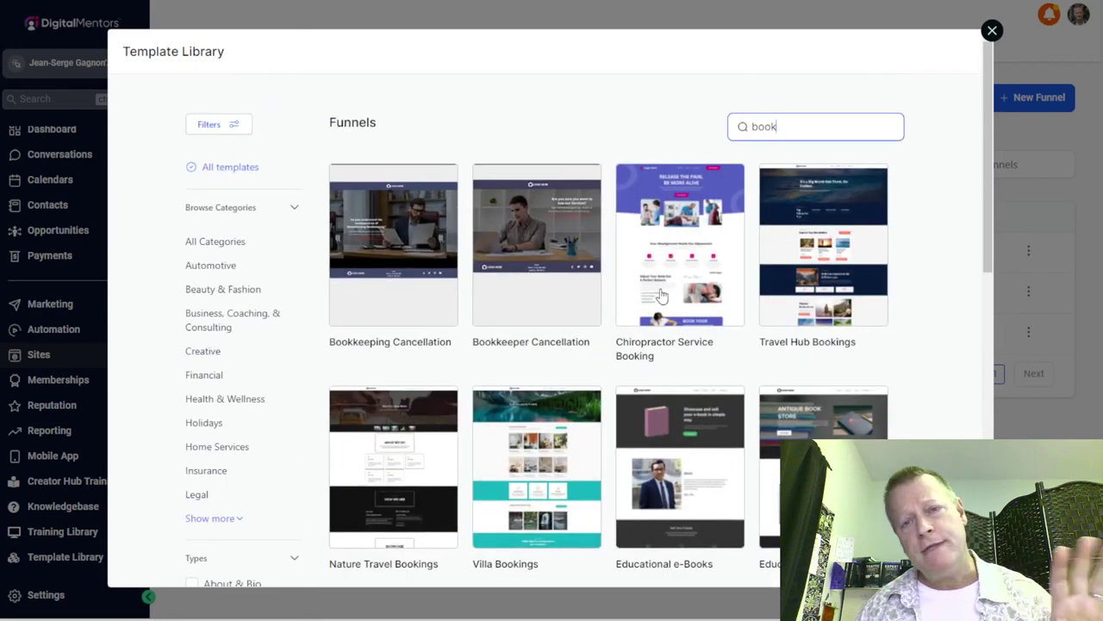
click(992, 32)
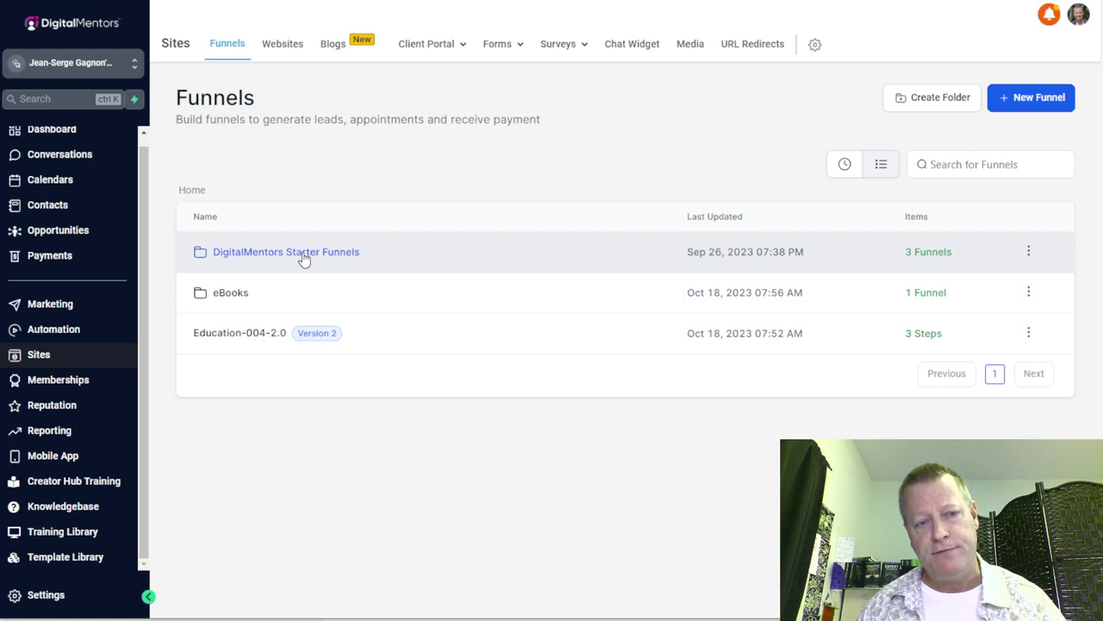
Step: Examine the steps of DM.02 Optin Funnel in the DigitalMentors Starter Funnels folder and return to the folder
click(302, 255)
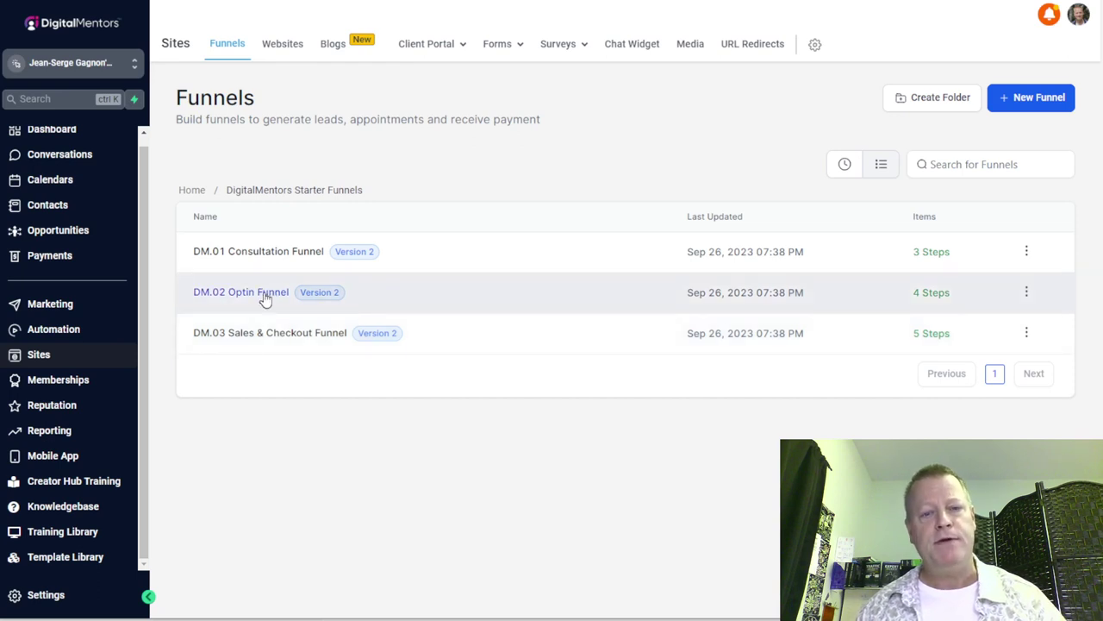
click(272, 294)
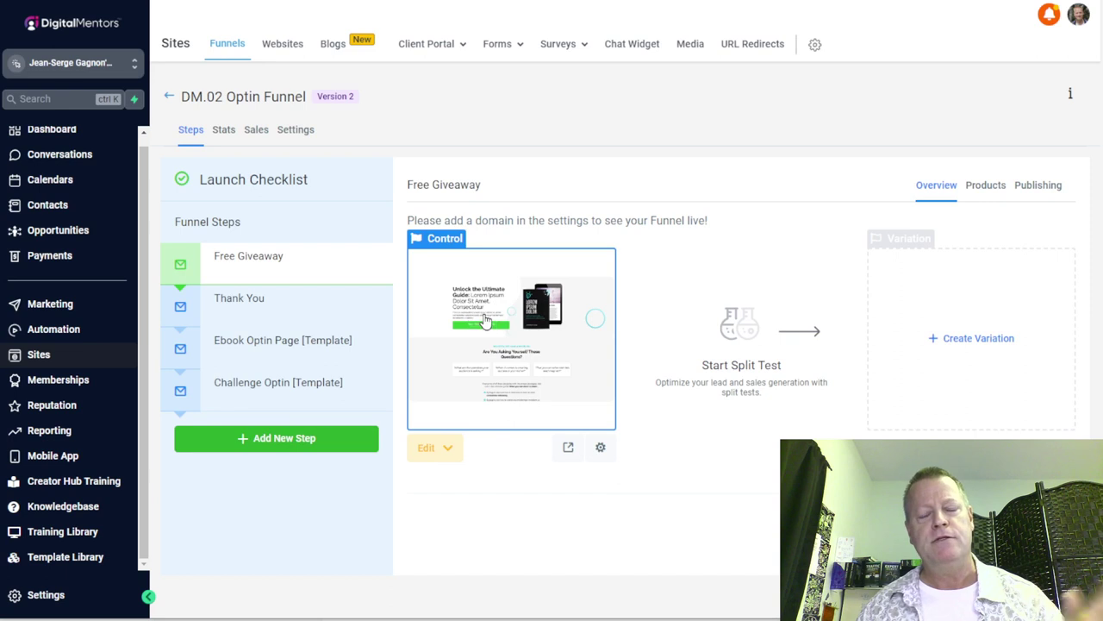
click(170, 98)
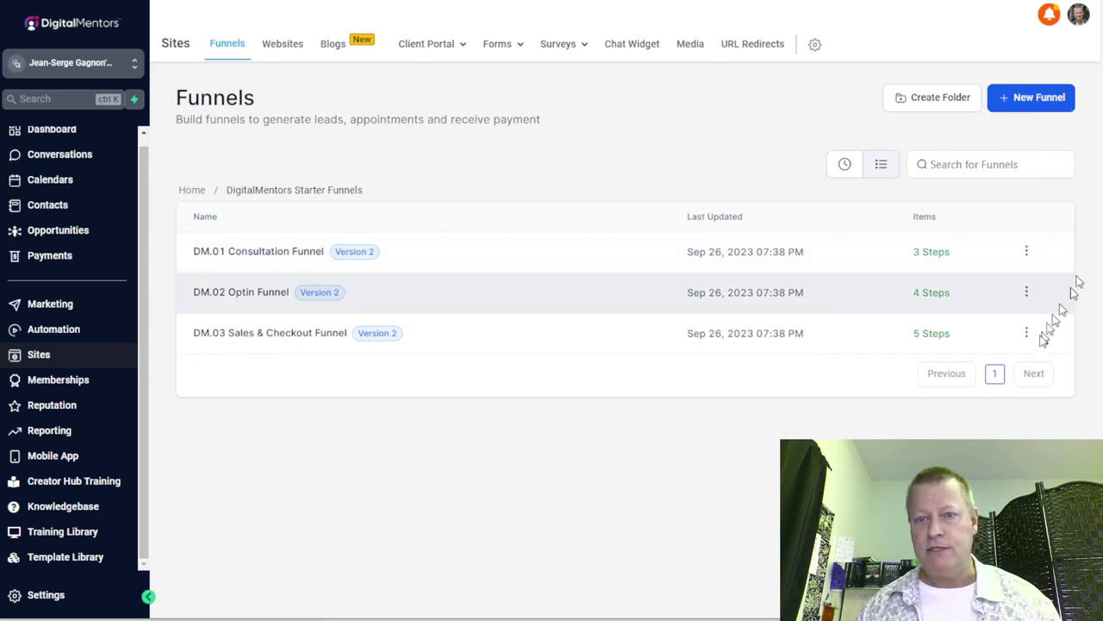
Step: Clone DM.01 Consultation Funnel under the name DM.01 Consultation Funnel Copy, keeping the current account as its location
click(1026, 251)
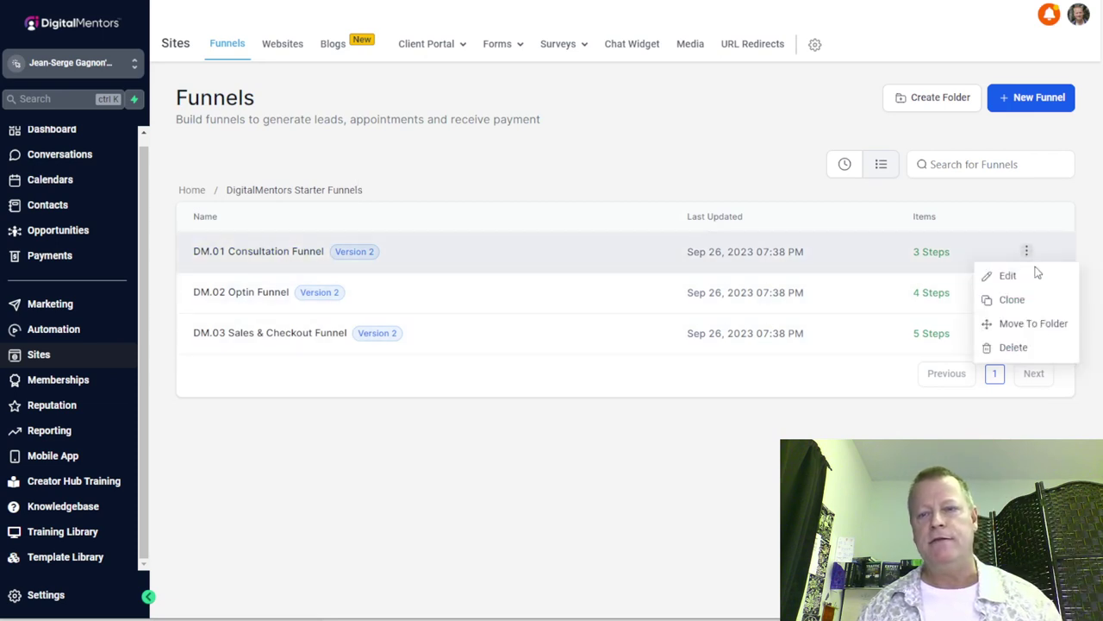
click(1013, 300)
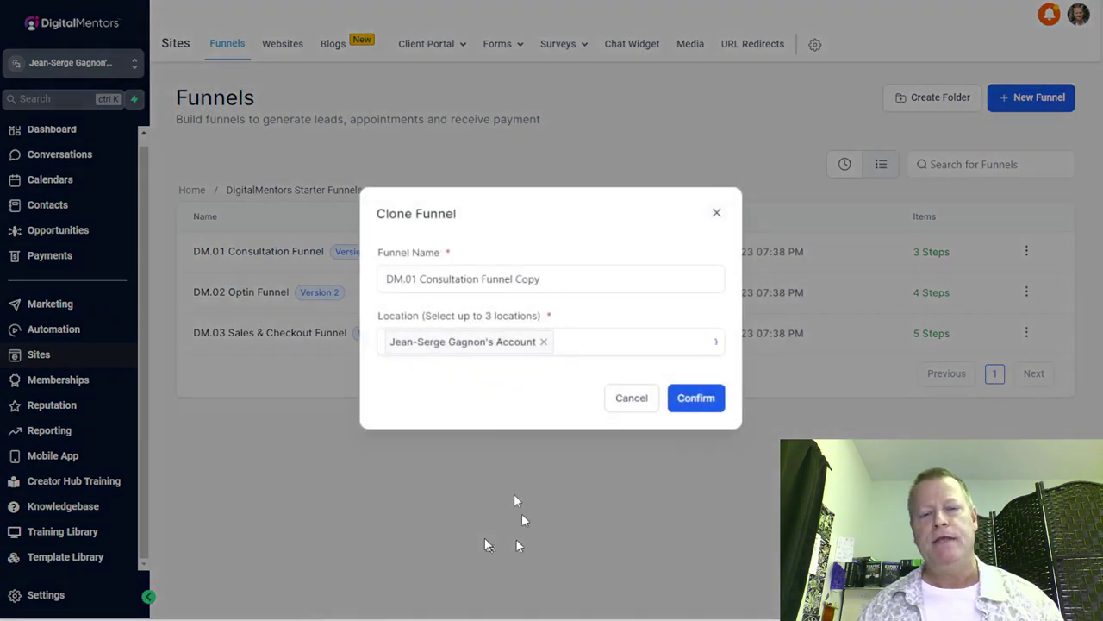
click(487, 278)
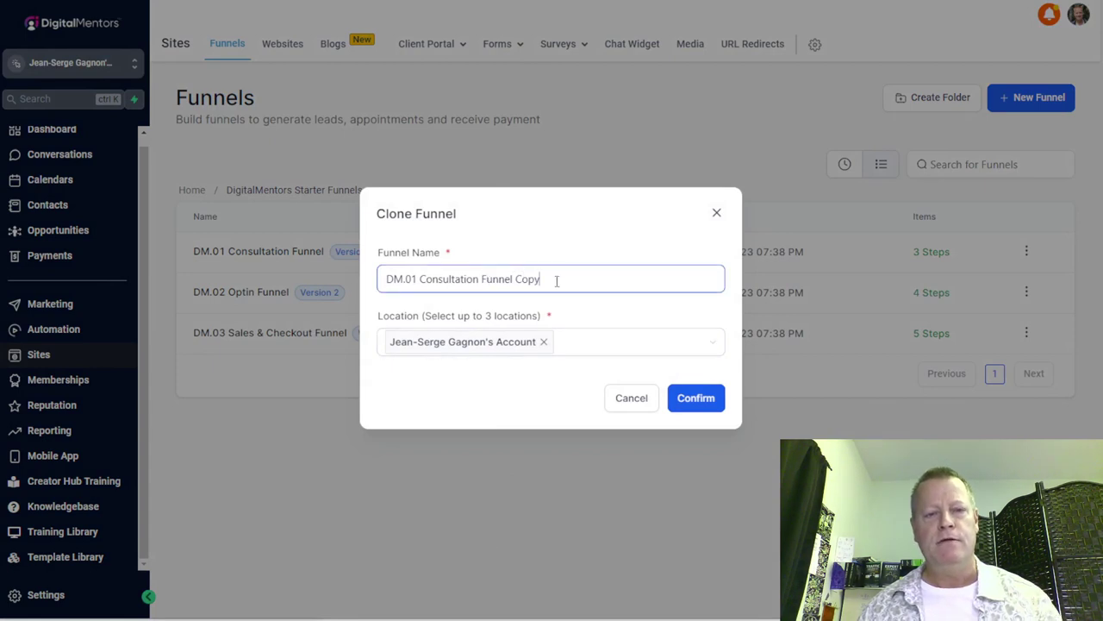
click(691, 402)
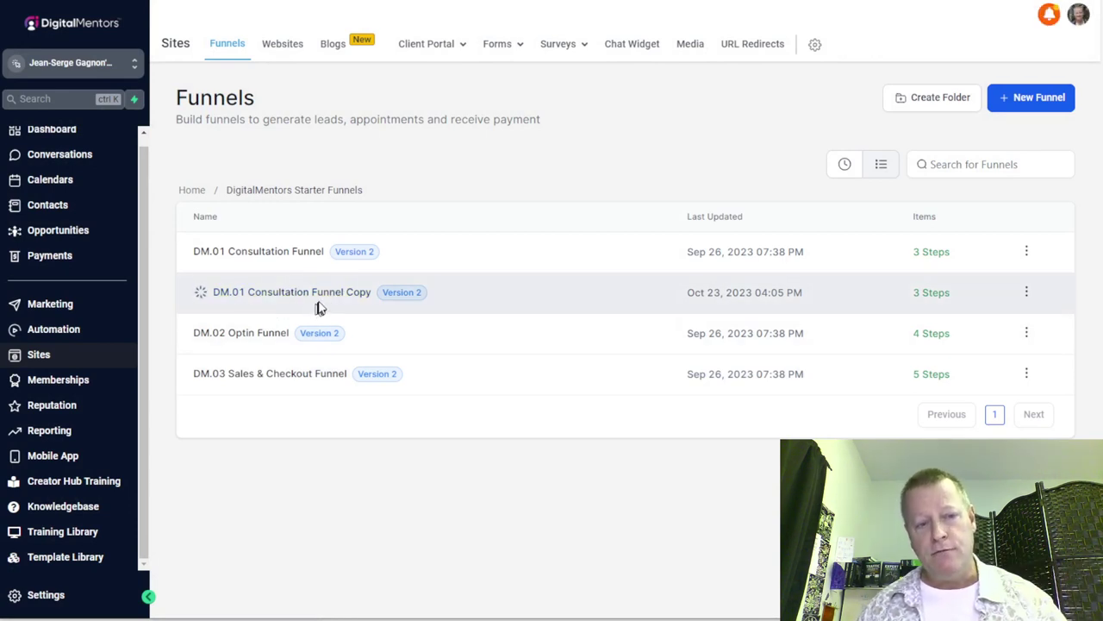
Step: Create a funnel folder named Test and return to the Home level of the funnel list
click(932, 100)
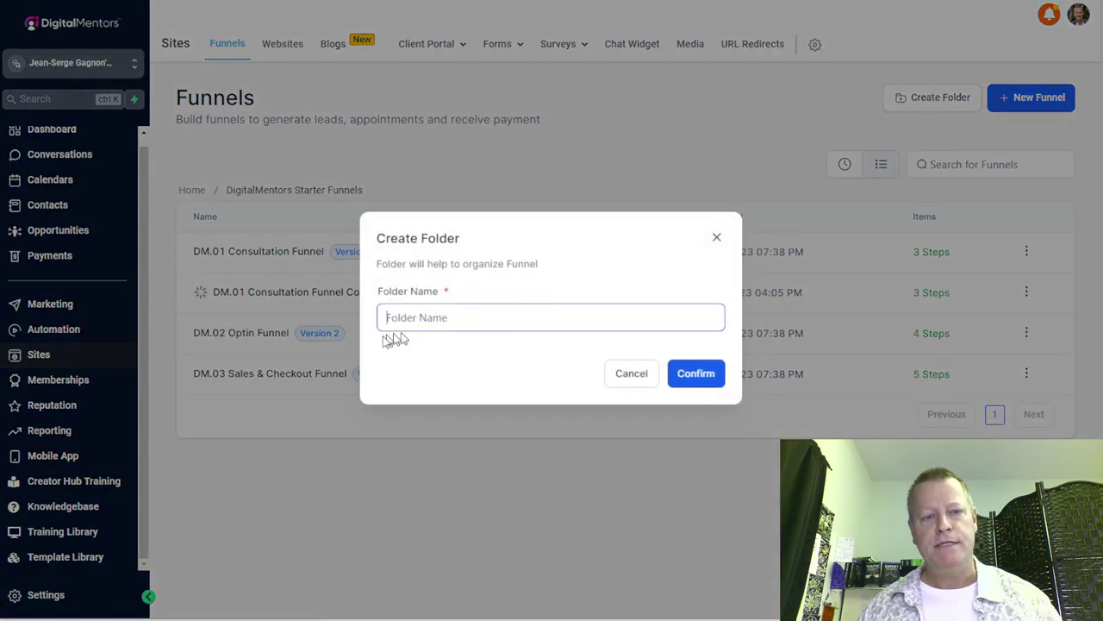
text(Test)
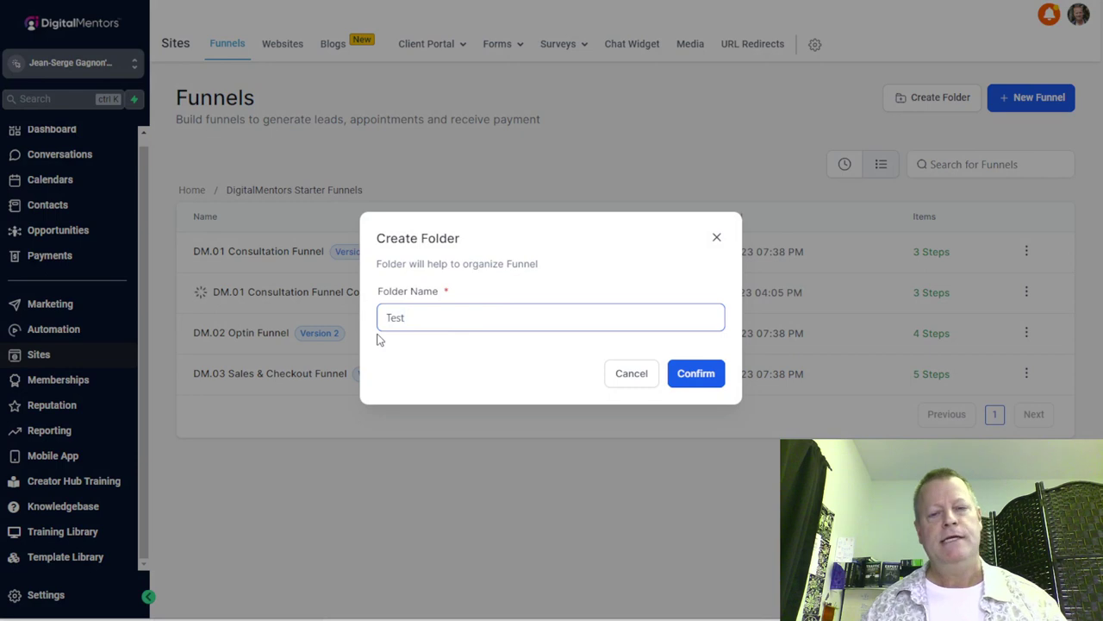
click(695, 374)
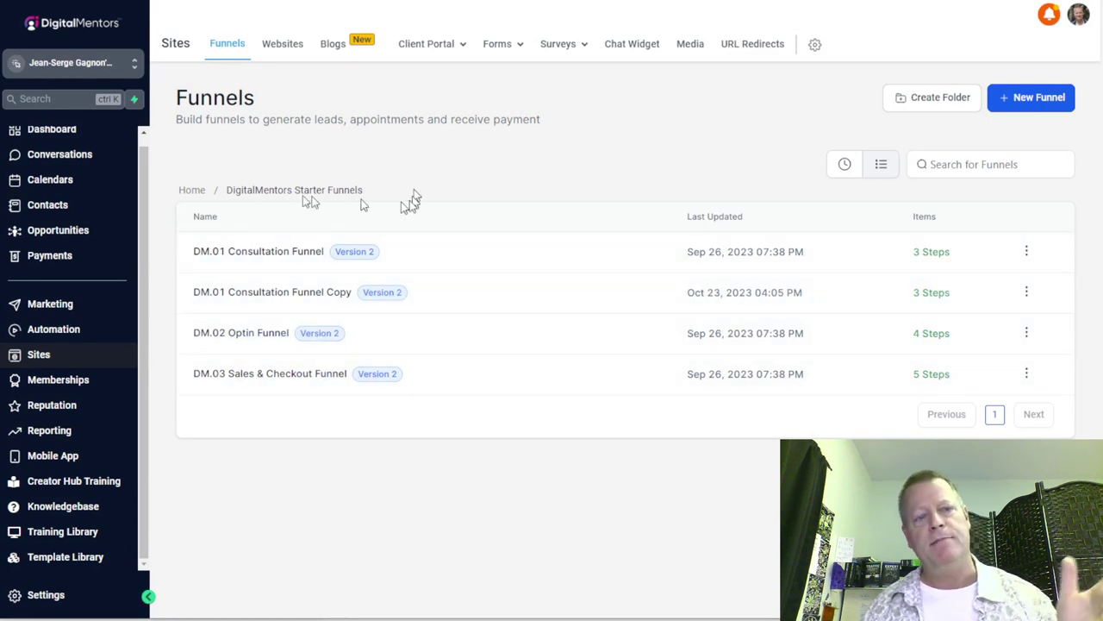
click(198, 191)
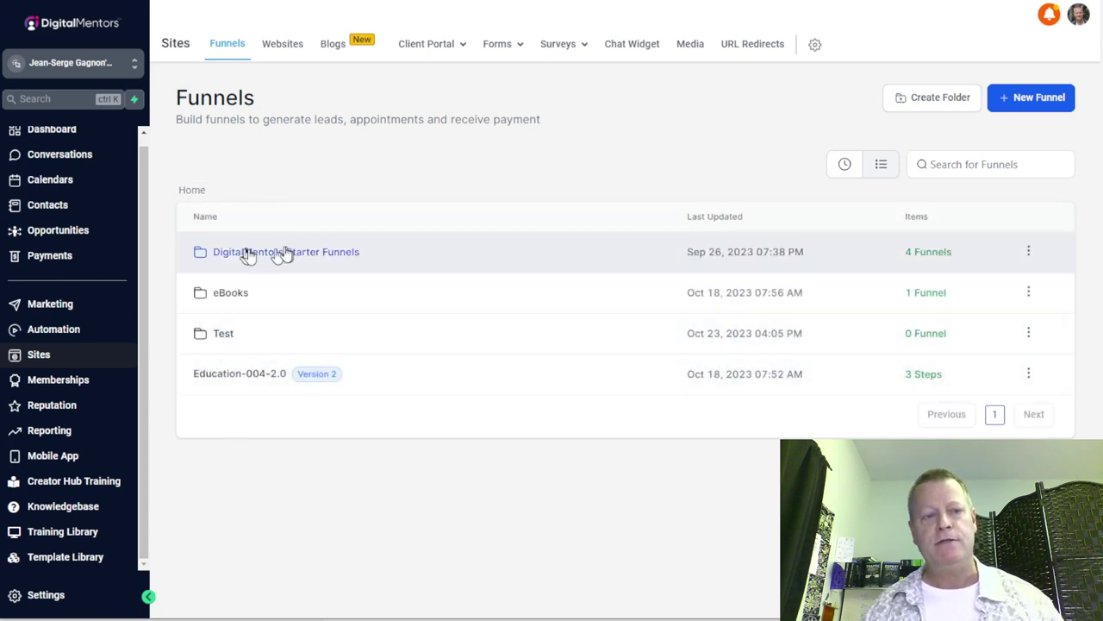
Step: Move DM.01 Consultation Funnel Copy from the DigitalMentors Starter Funnels folder into the Test folder and open the Test folder
click(295, 257)
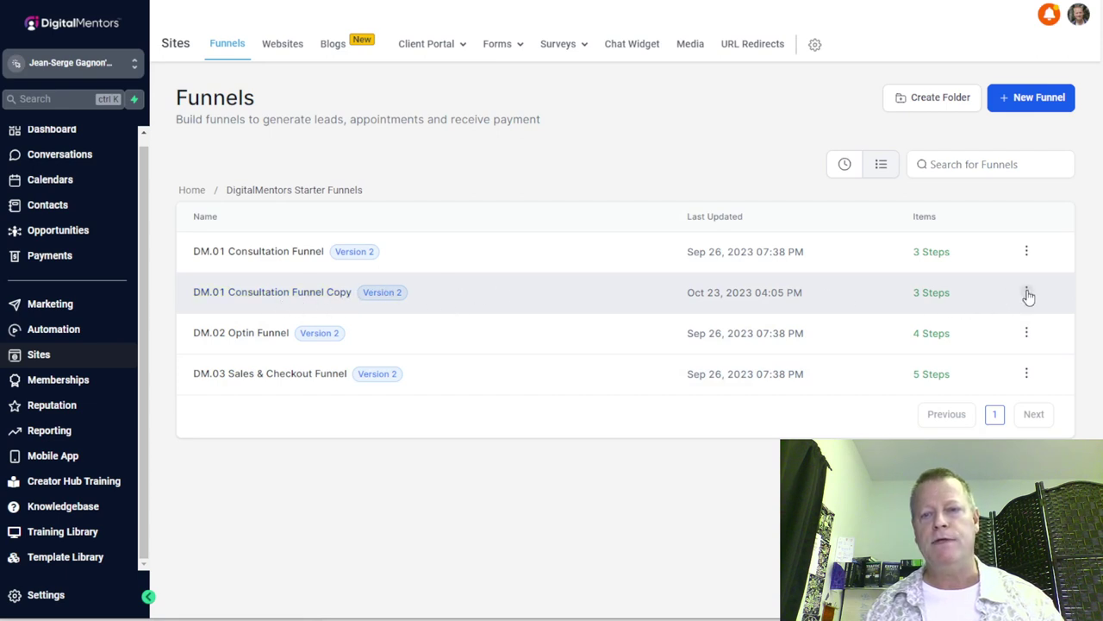
click(1027, 293)
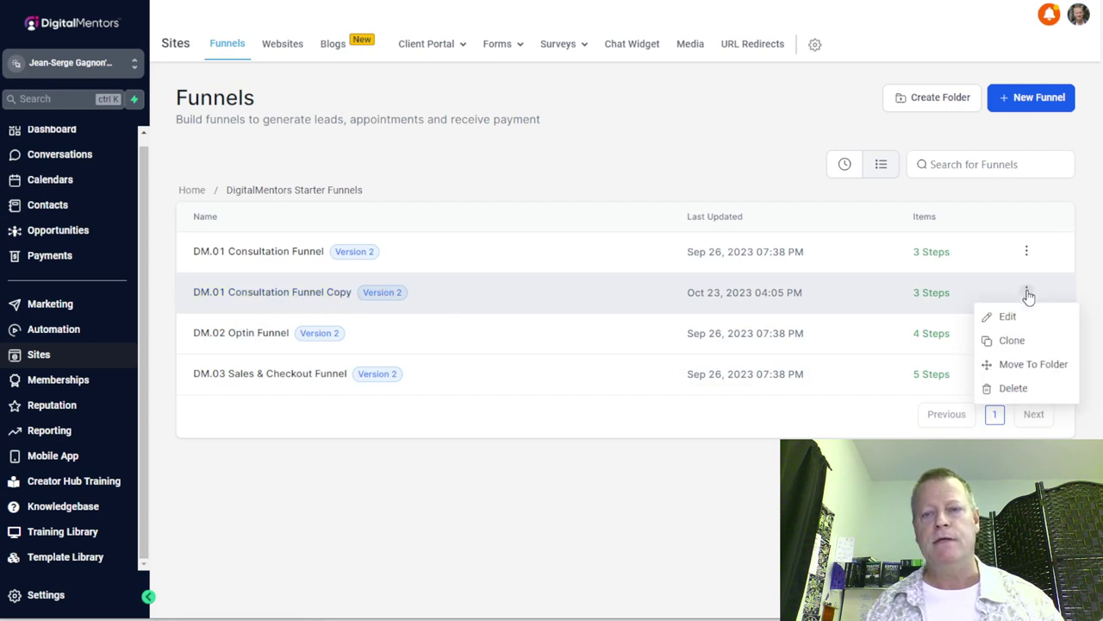
click(1026, 363)
click(454, 342)
click(409, 377)
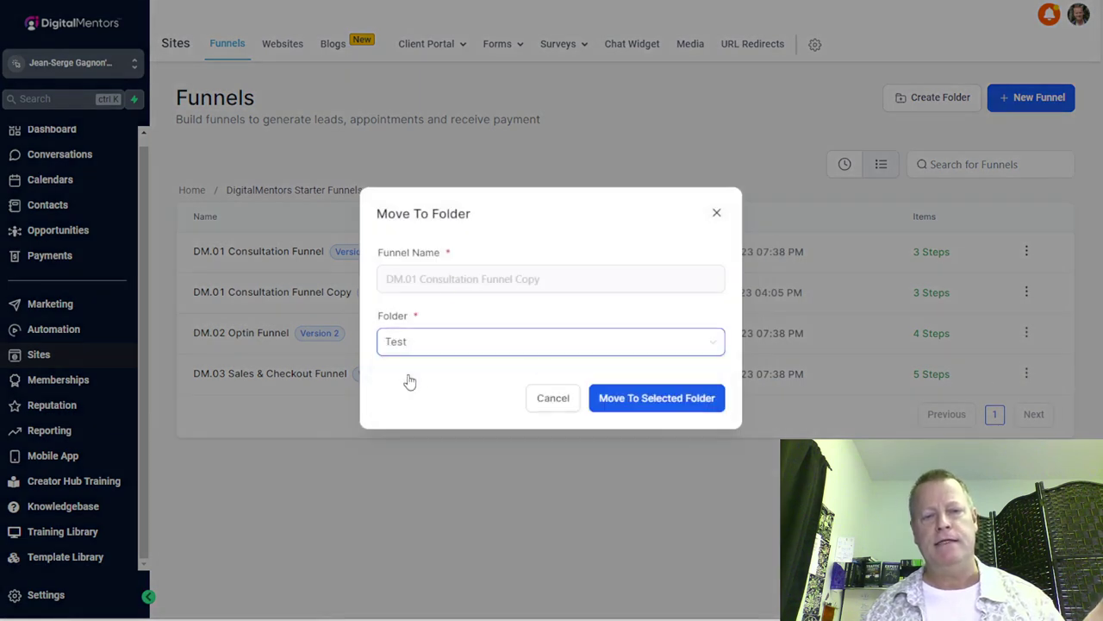
click(657, 399)
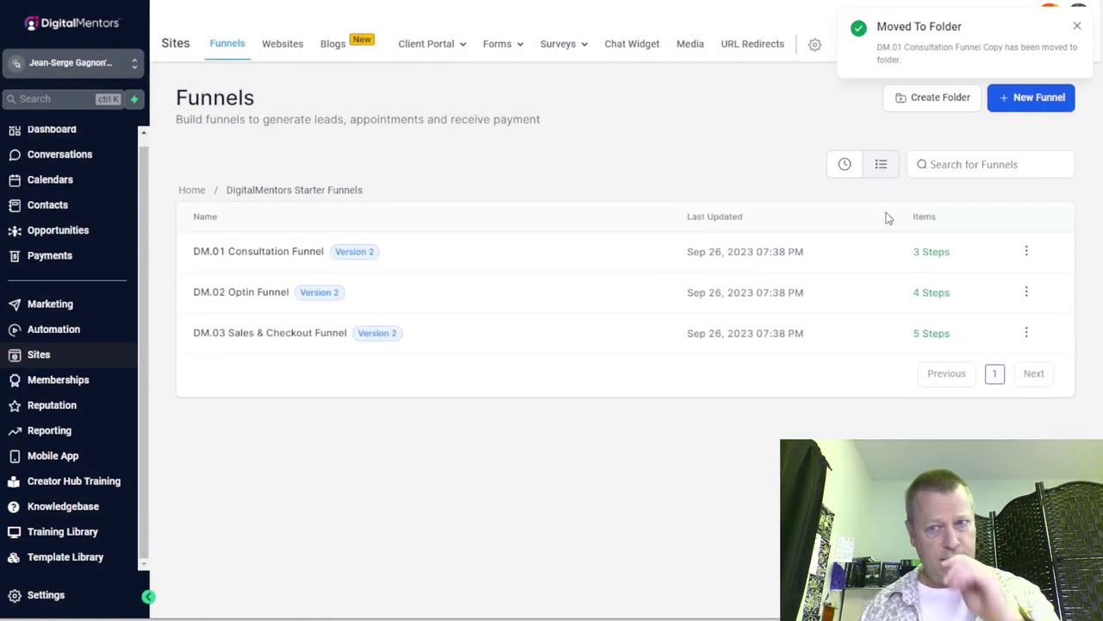
click(191, 191)
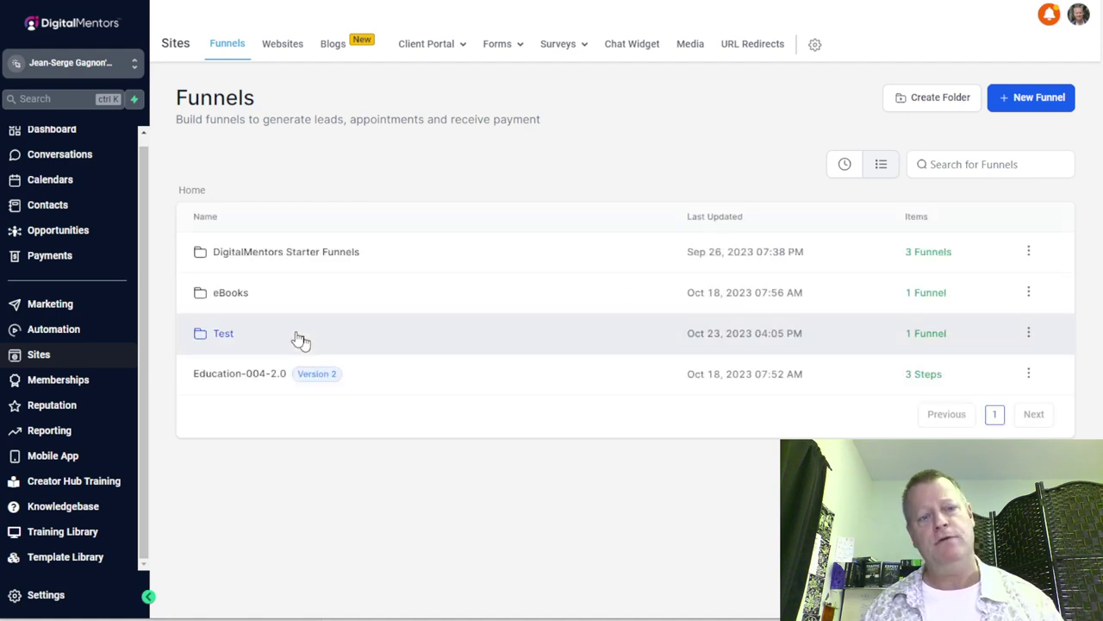
click(426, 355)
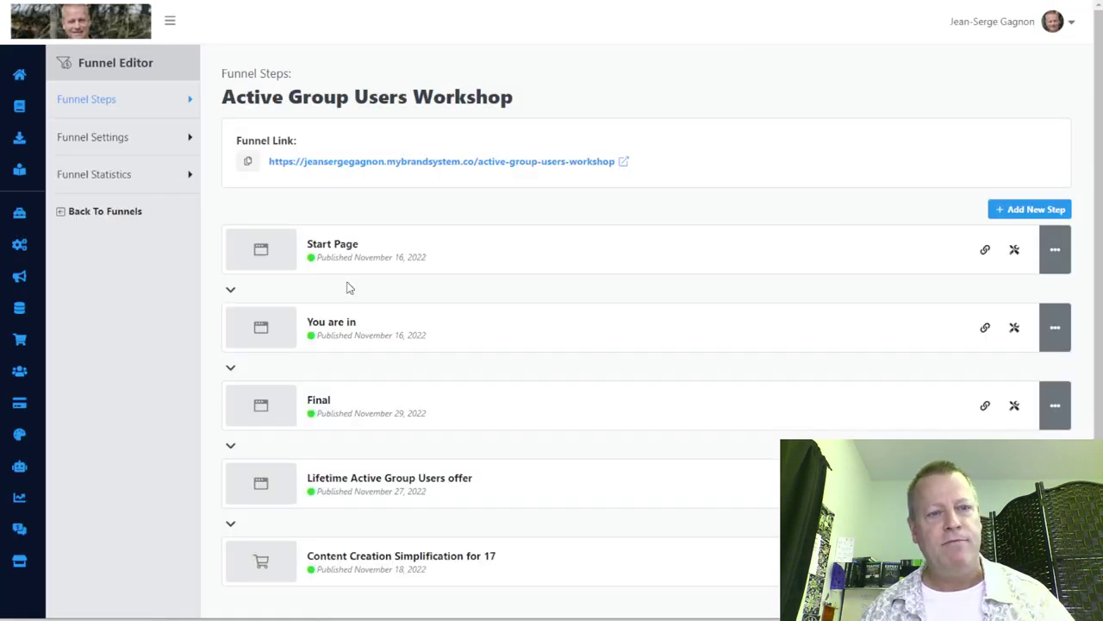
Step: In the mybrandsystem funnel editor, open the Start Page of the Active Group Users Workshop funnel for editing
scroll(483, 296, down, 2)
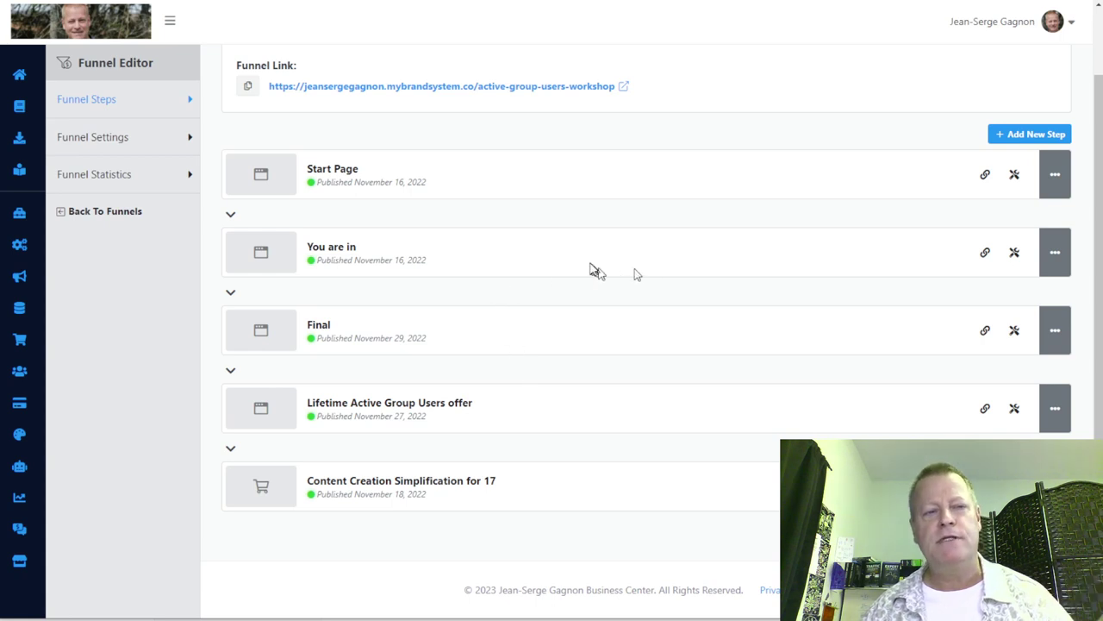
click(1014, 174)
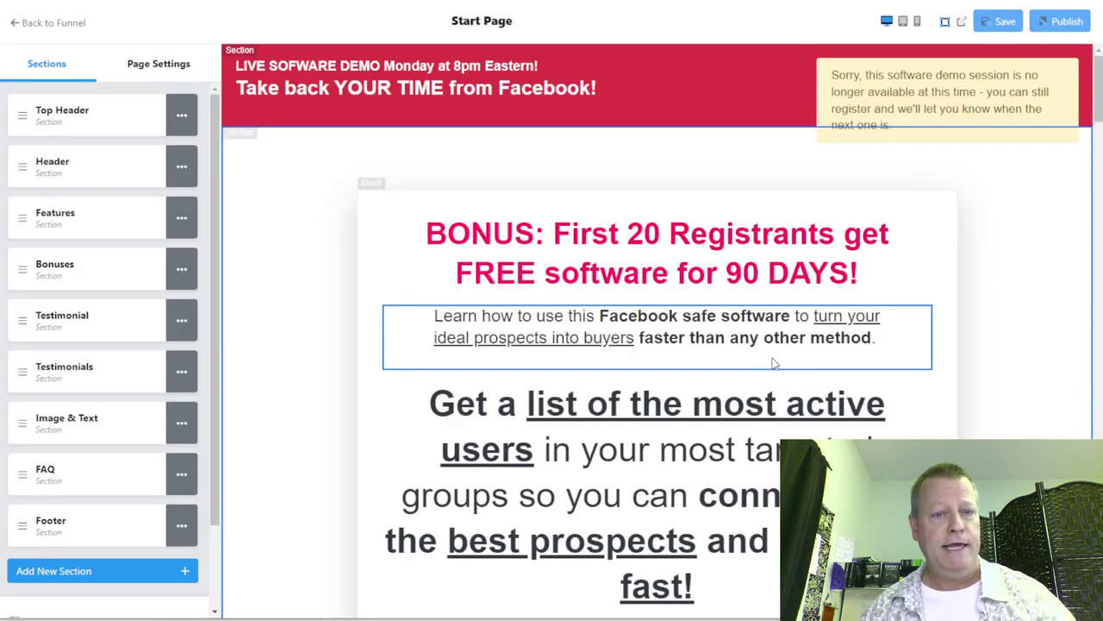
scroll(746, 372, down, 1)
scroll(862, 259, up, 1)
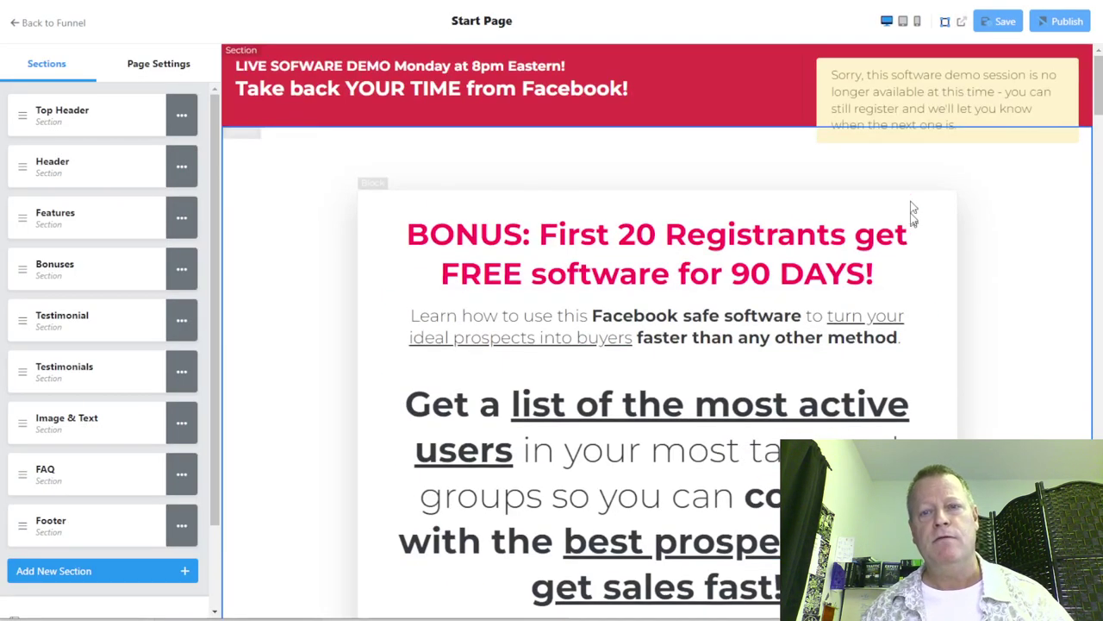
Step: Set the date of the countdown timer in the Start Page's red header to 10/26/2023 and save the page
click(945, 101)
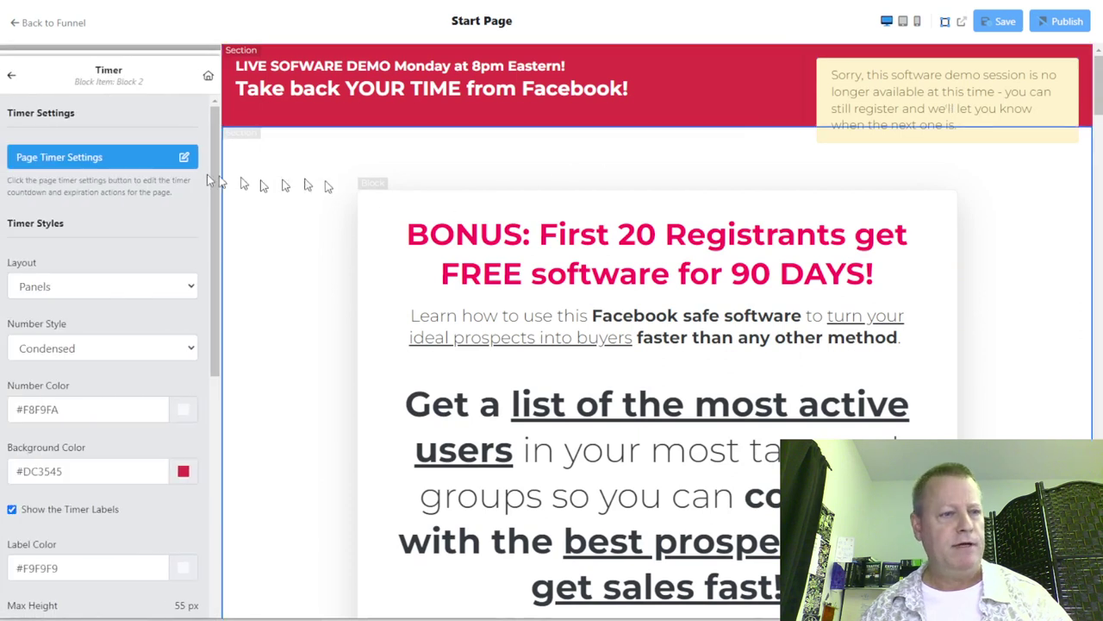
click(143, 159)
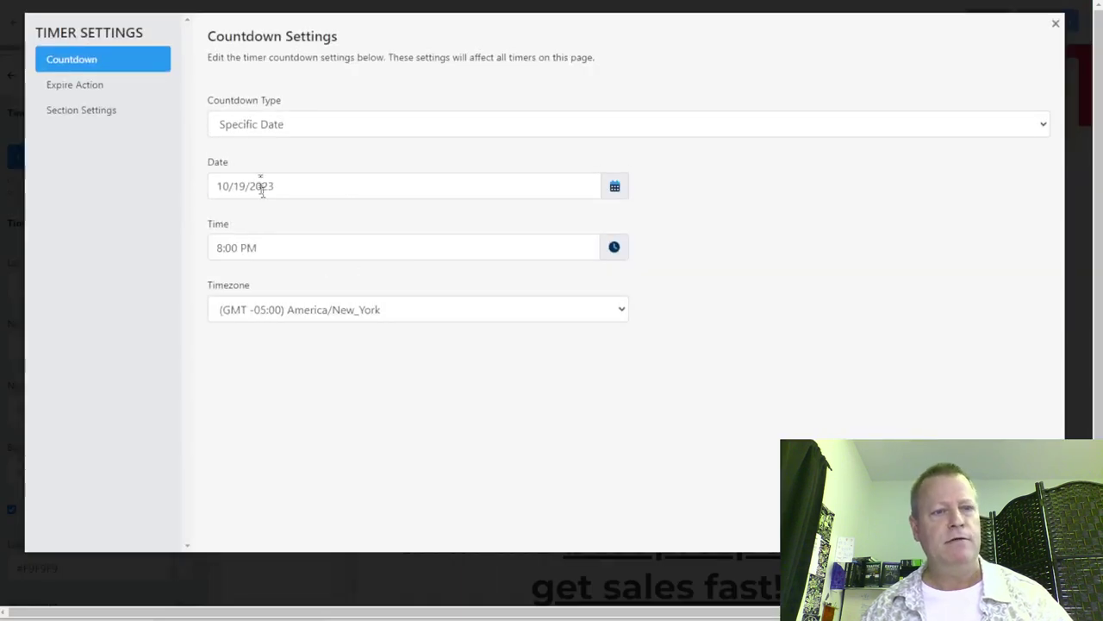
click(614, 190)
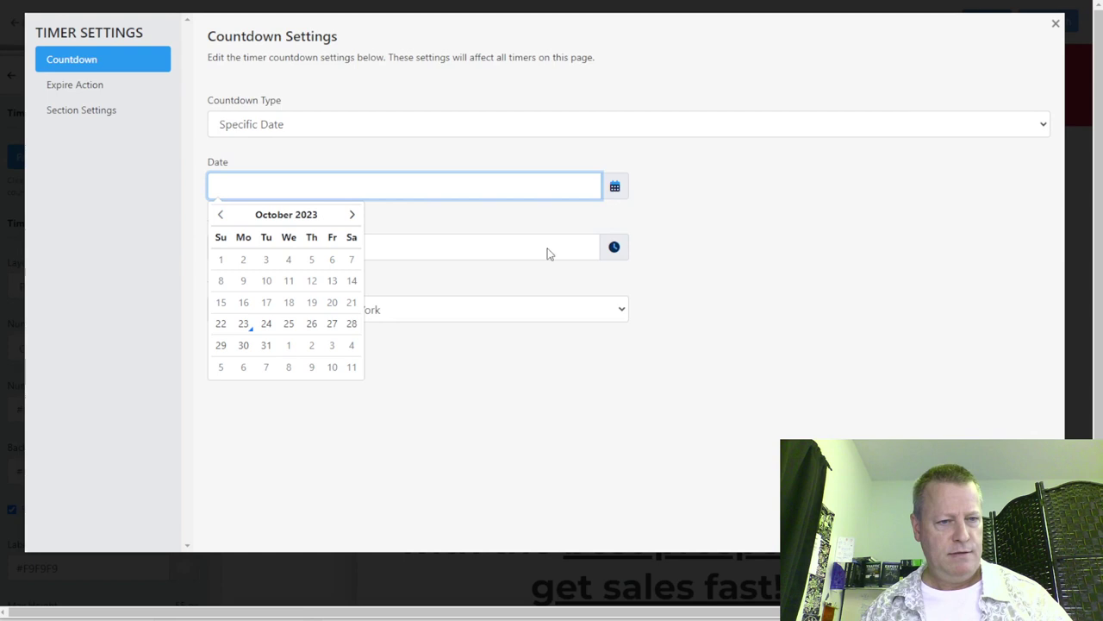
click(311, 323)
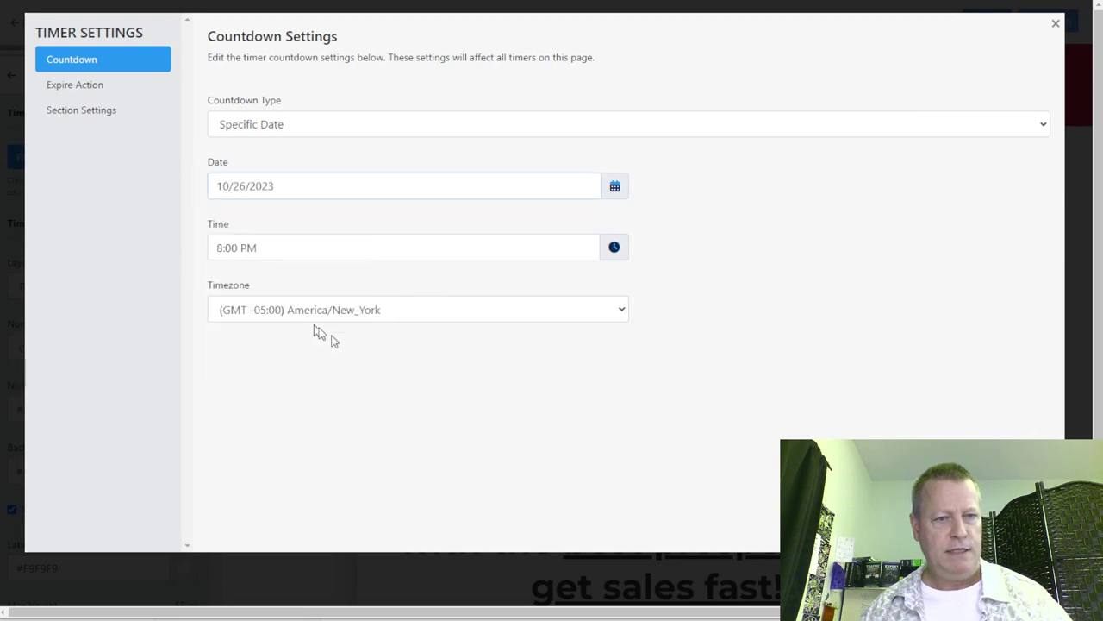
click(1055, 23)
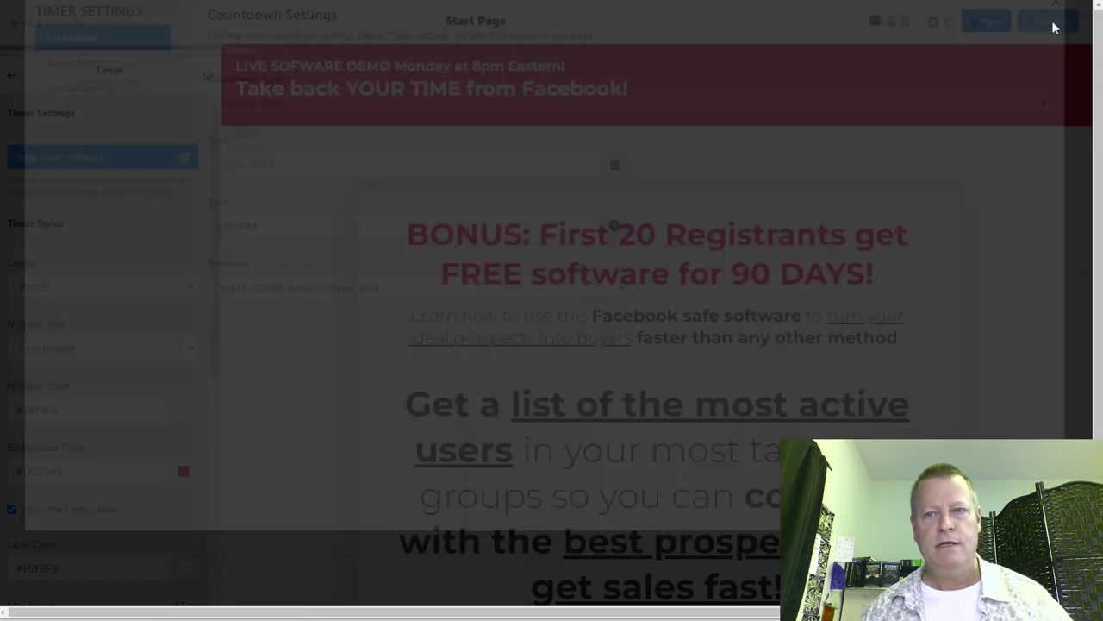
click(1000, 23)
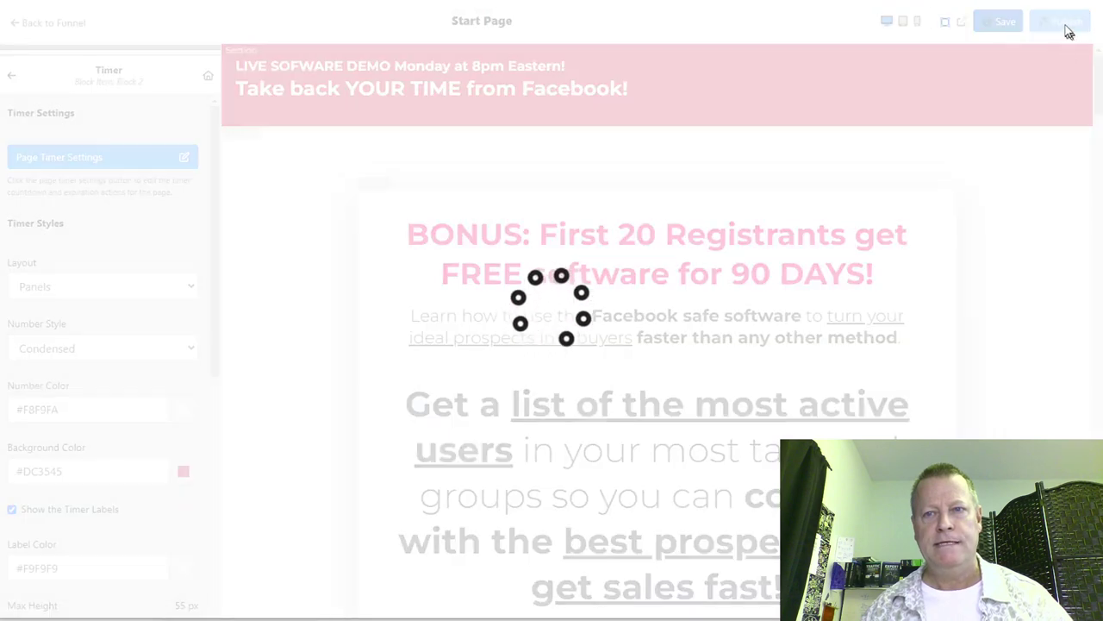
Step: Return to the funnel steps, reopen the Start Page in the editor and examine its content from the header timer down to the footer
click(41, 23)
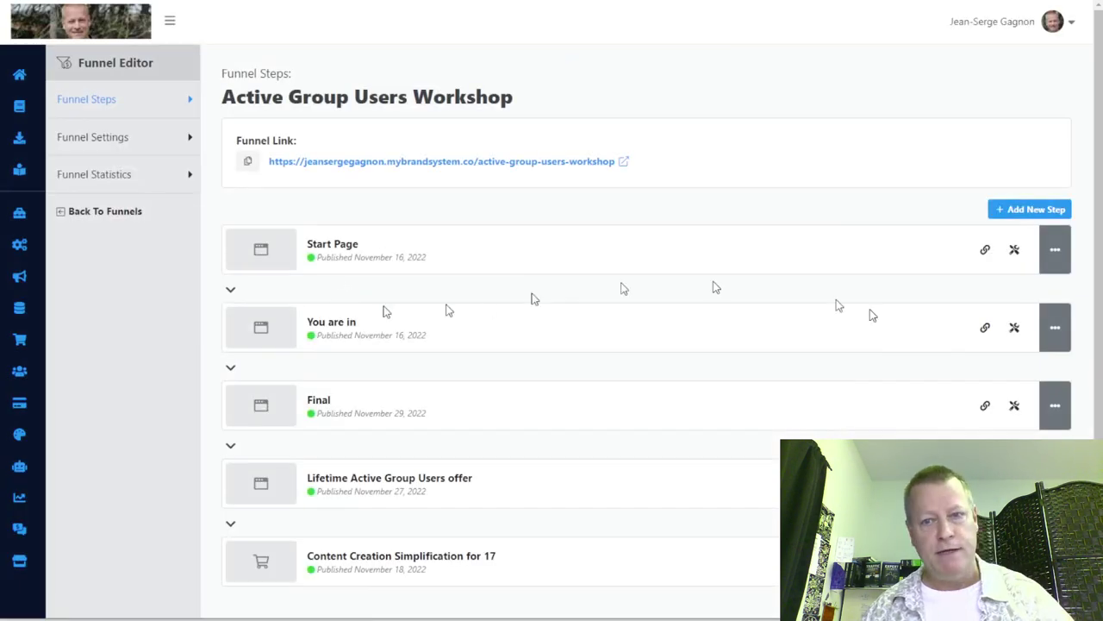
click(1014, 250)
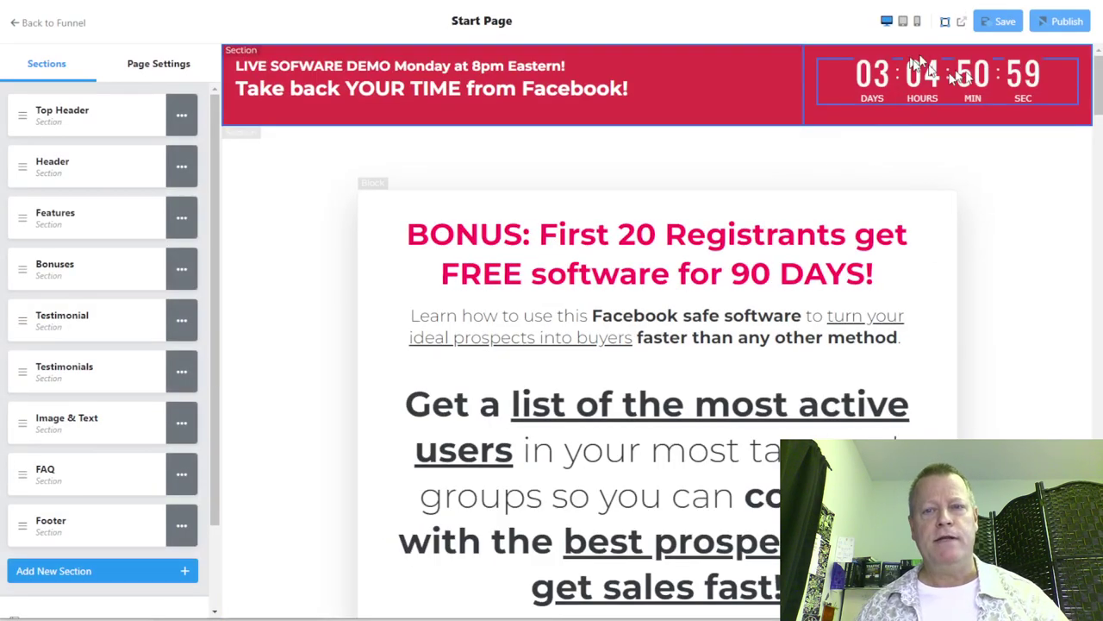
scroll(594, 216, down, 1)
scroll(649, 318, down, 15)
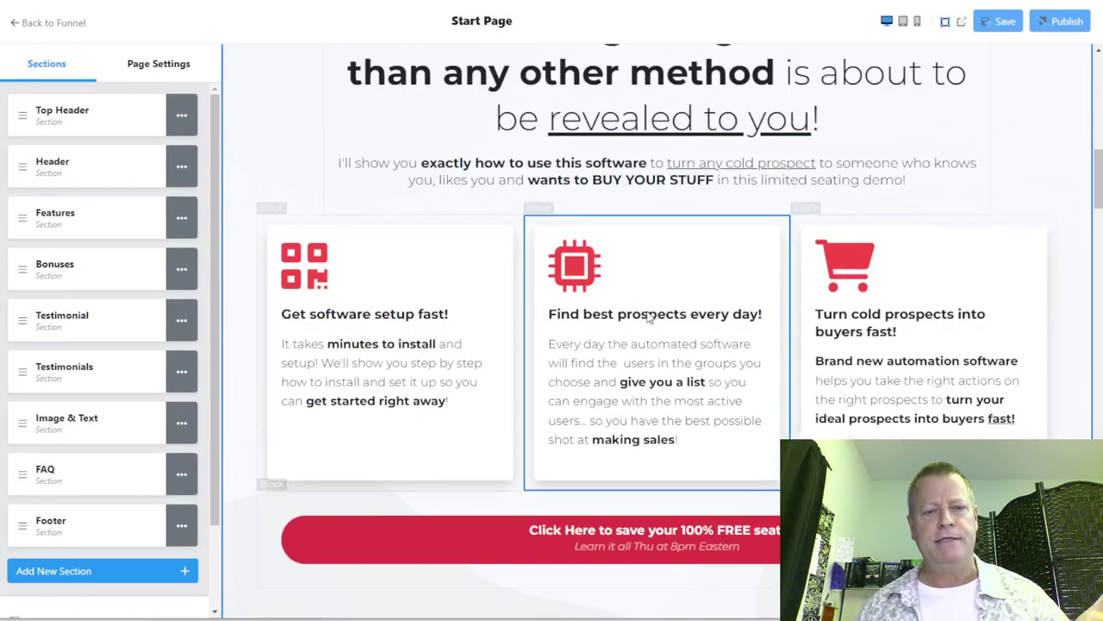
scroll(648, 318, down, 20)
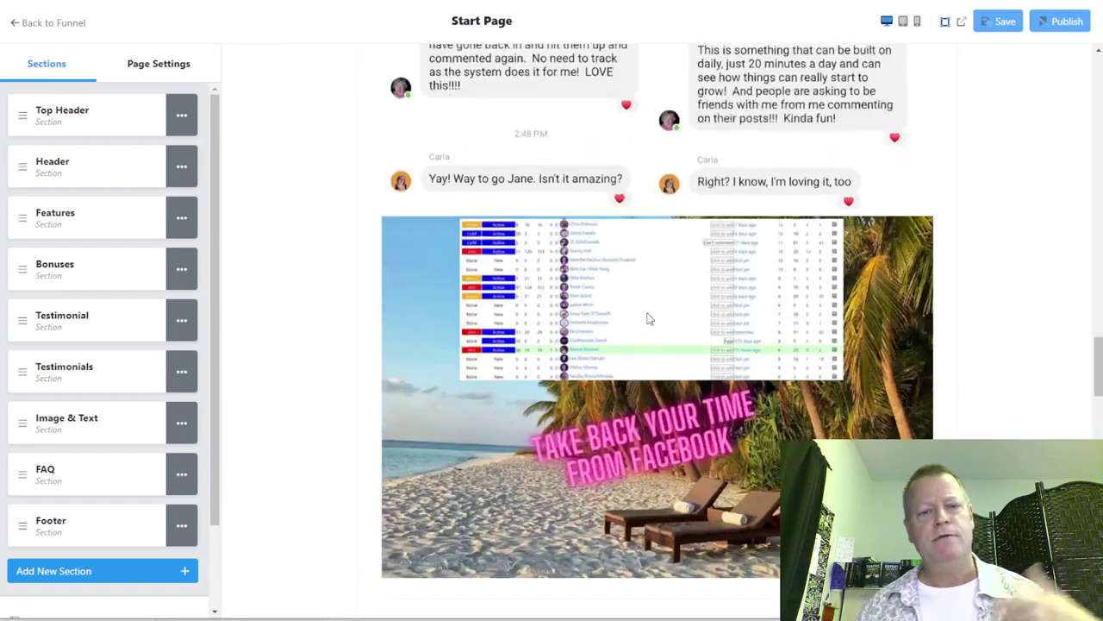
scroll(647, 317, down, 10)
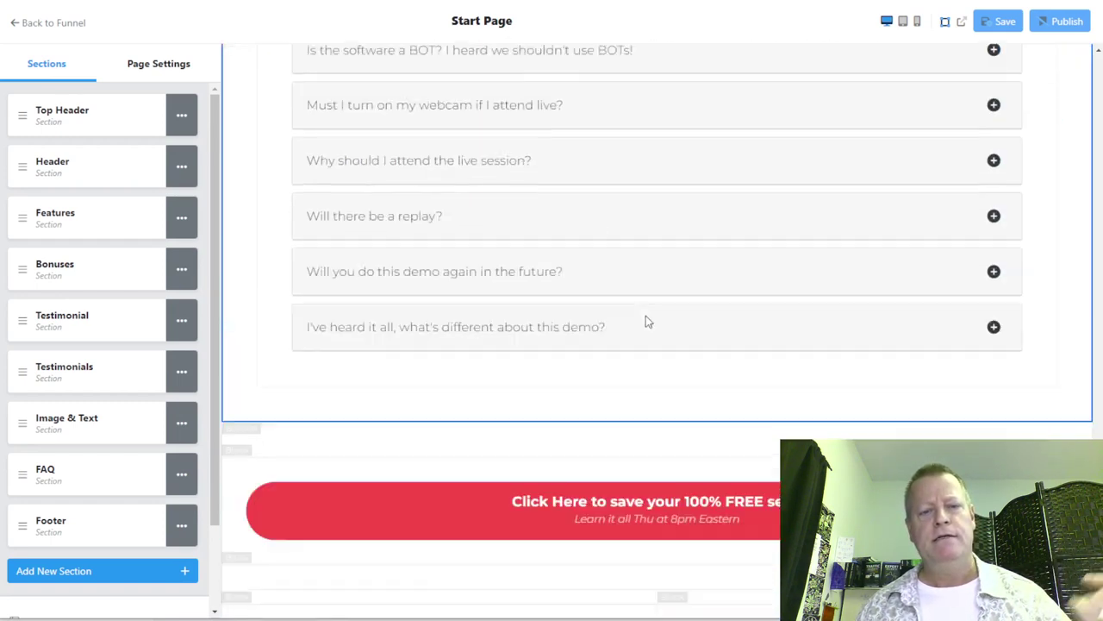
scroll(646, 316, up, 20)
scroll(639, 332, up, 20)
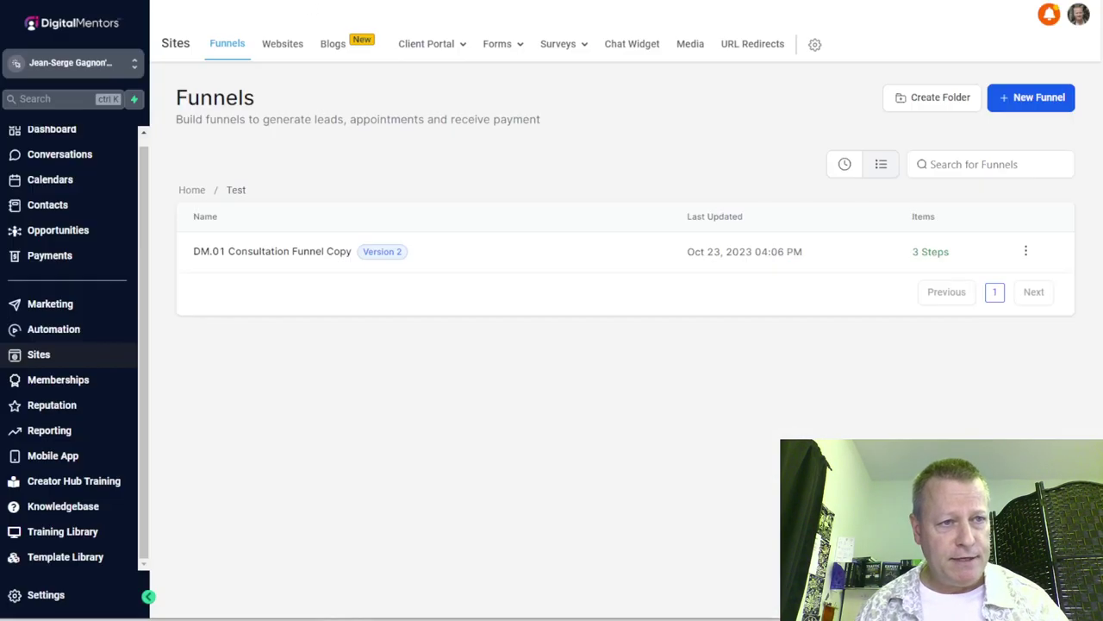
Step: Back in DigitalMentors, open DM.01 Consultation Funnel from the DigitalMentors Starter Funnels folder and examine a preview of its Free Giveaway page
click(193, 190)
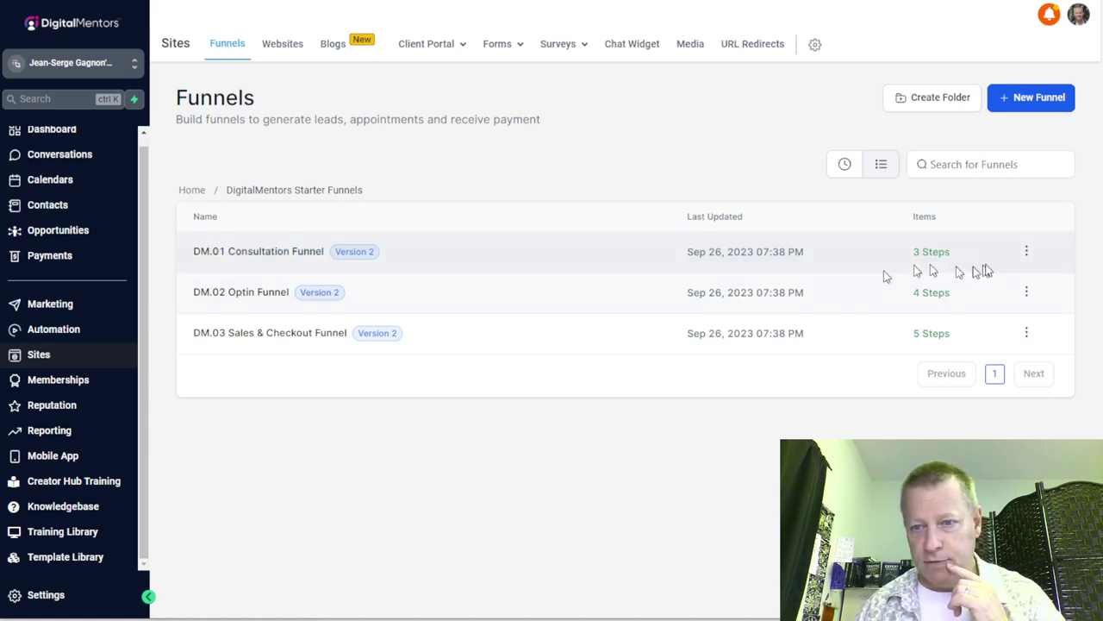
click(1030, 255)
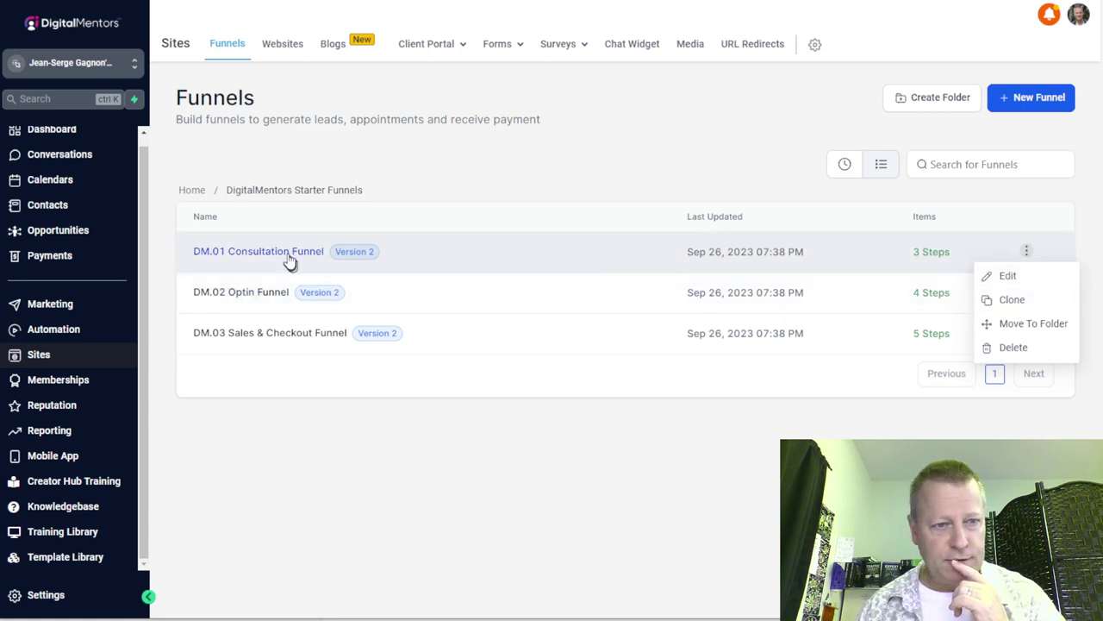
click(289, 252)
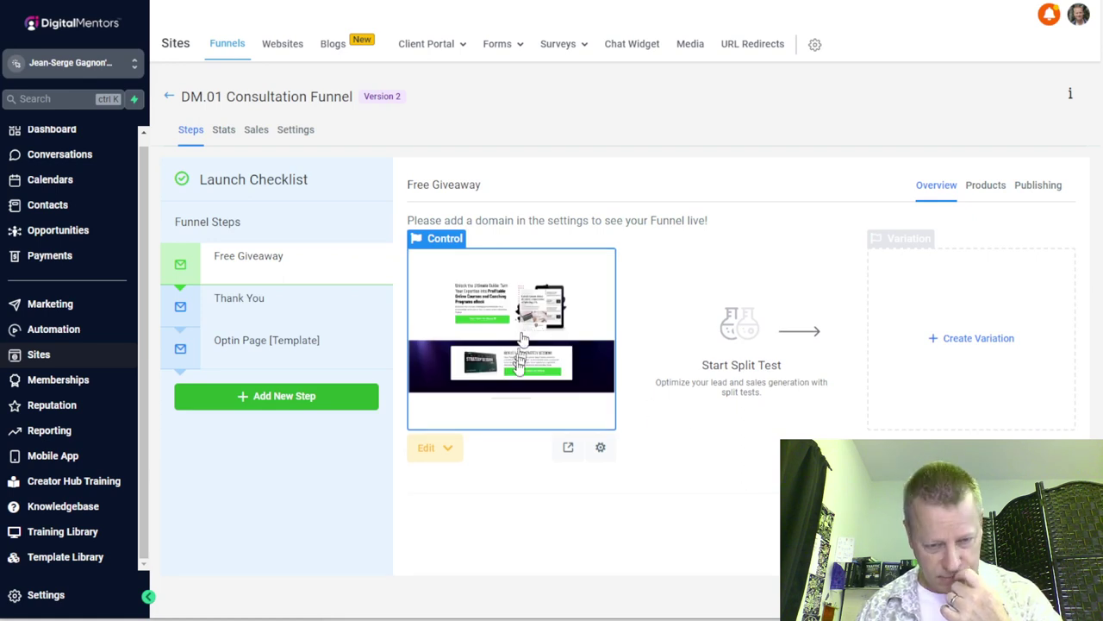
click(568, 448)
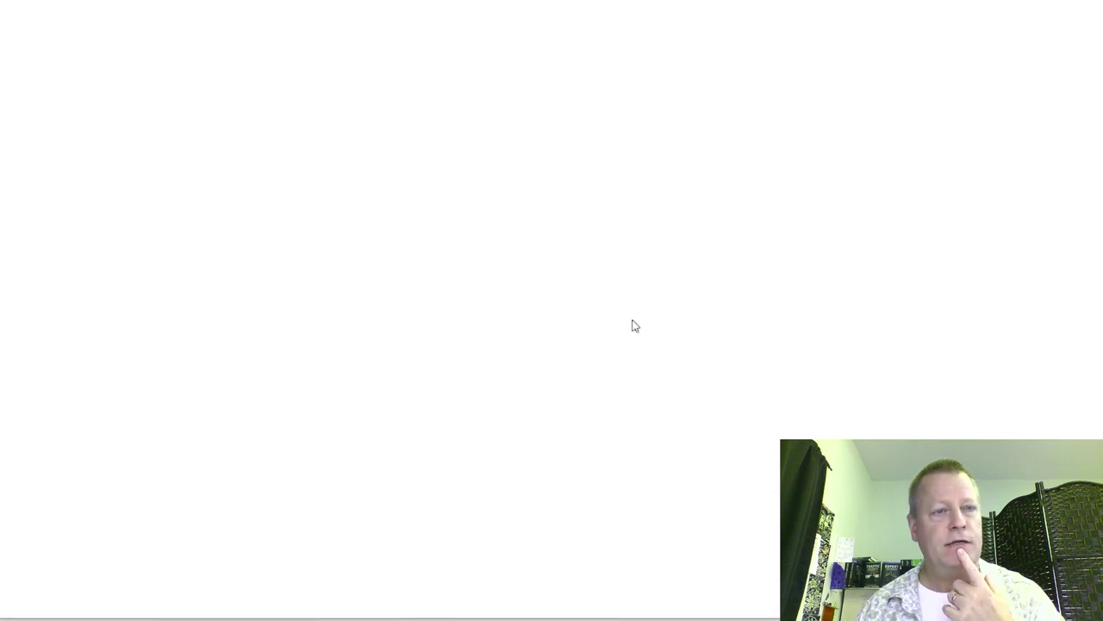
scroll(634, 324, down, 3)
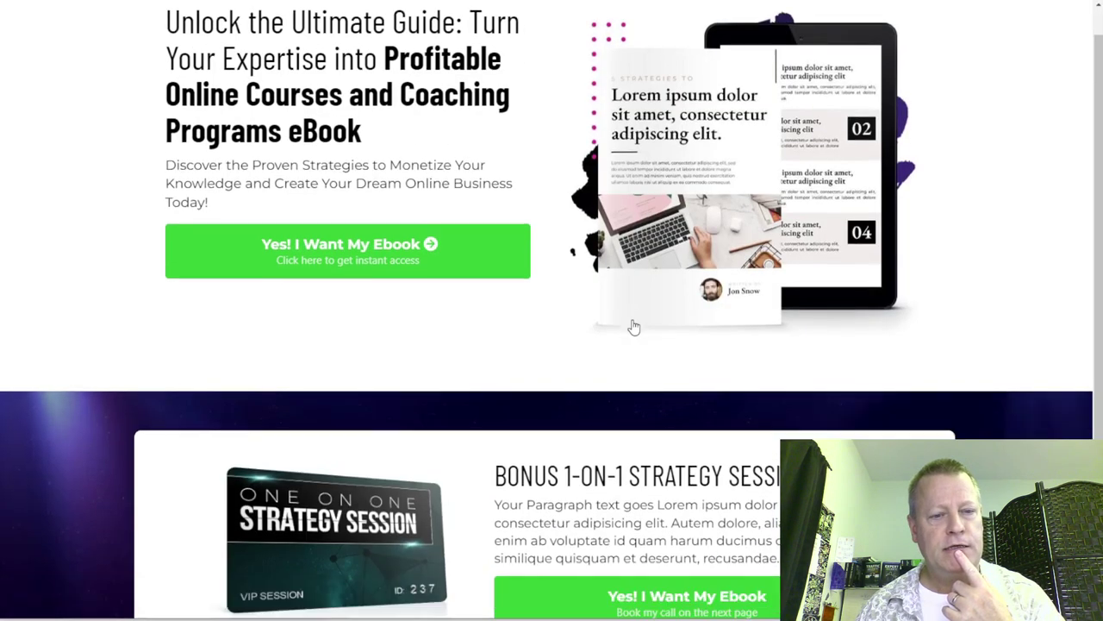
scroll(633, 324, up, 3)
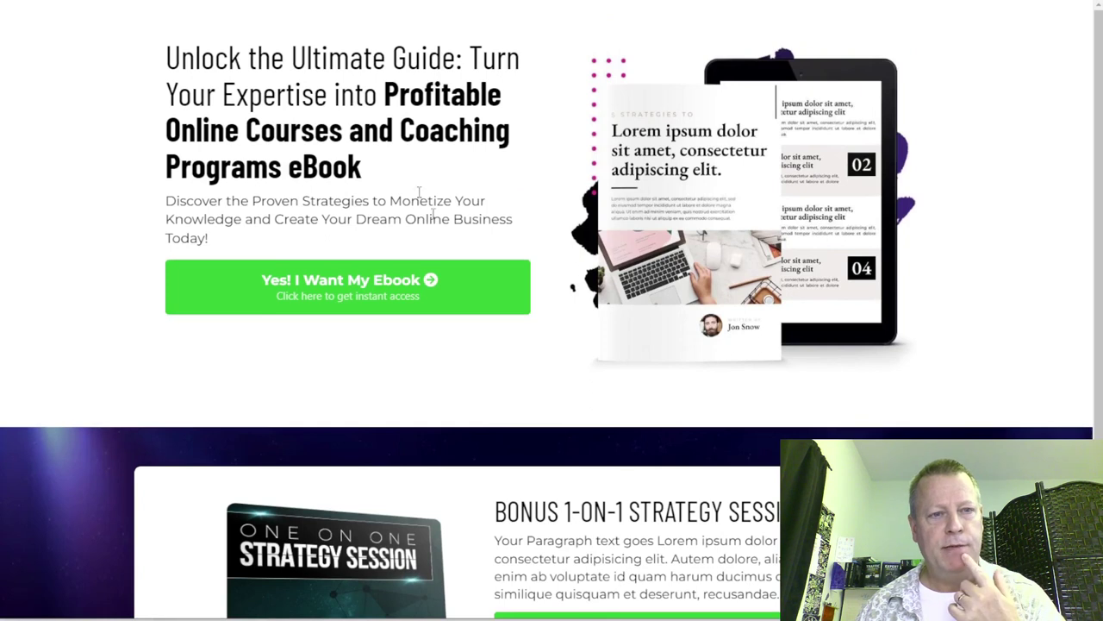
Step: Examine the DM.01 Consultation Funnel's Free Giveaway preview down to the bonus strategy session and footer, and leave the preview
scroll(542, 308, down, 3)
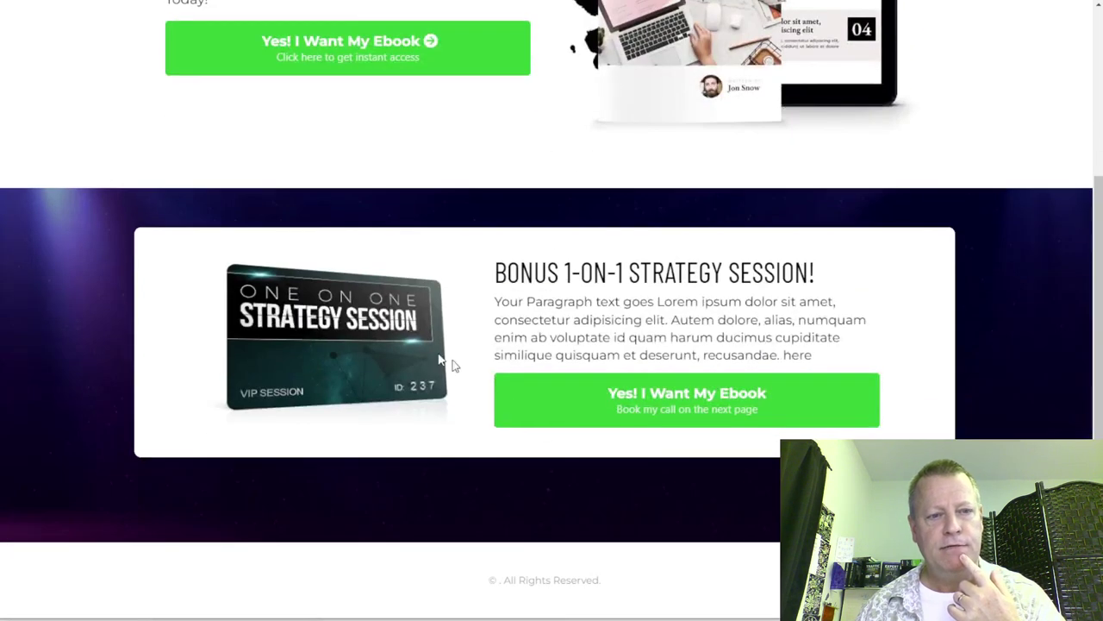
scroll(505, 399, up, 3)
click(348, 284)
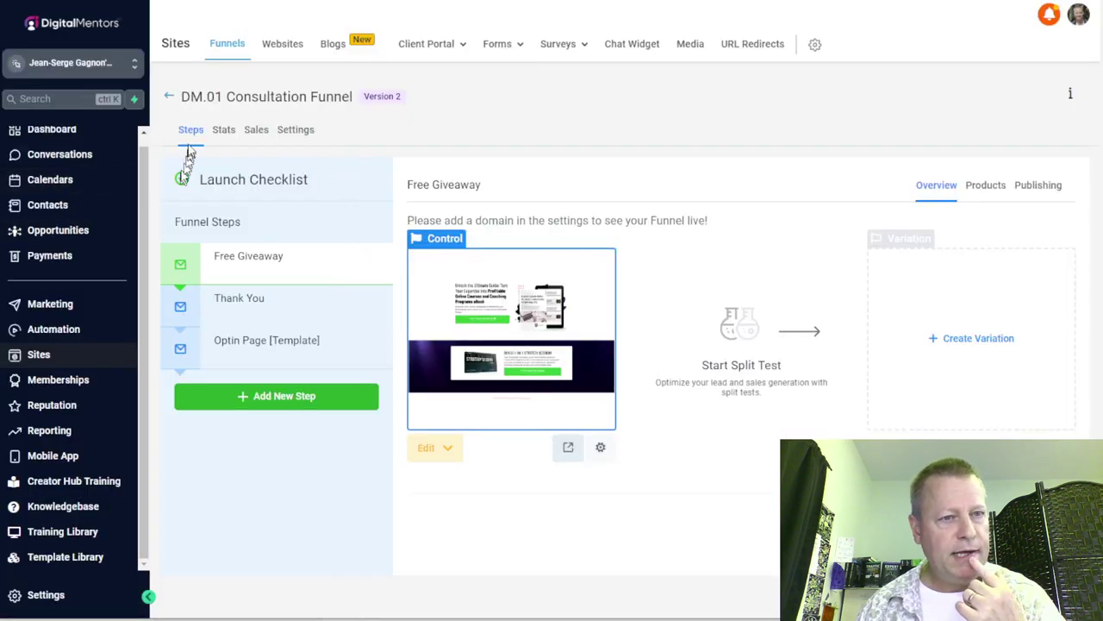
Step: Open DM.02 Optin Funnel from the DigitalMentors Starter Funnels folder and examine a preview of its Free Giveaway page through the testimonials
click(170, 97)
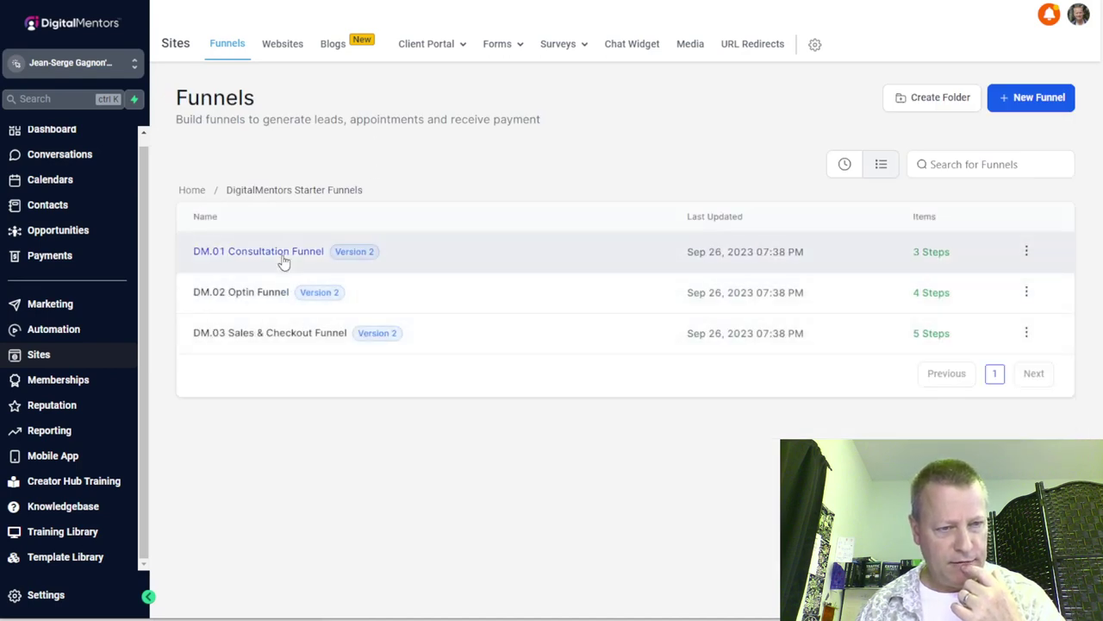
click(271, 298)
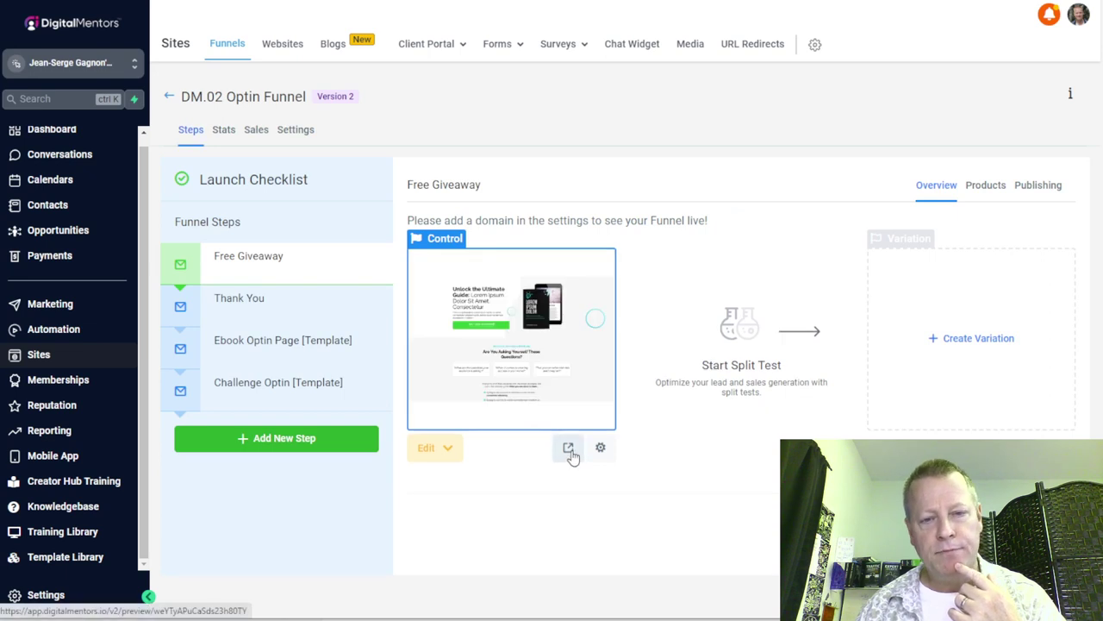
click(568, 447)
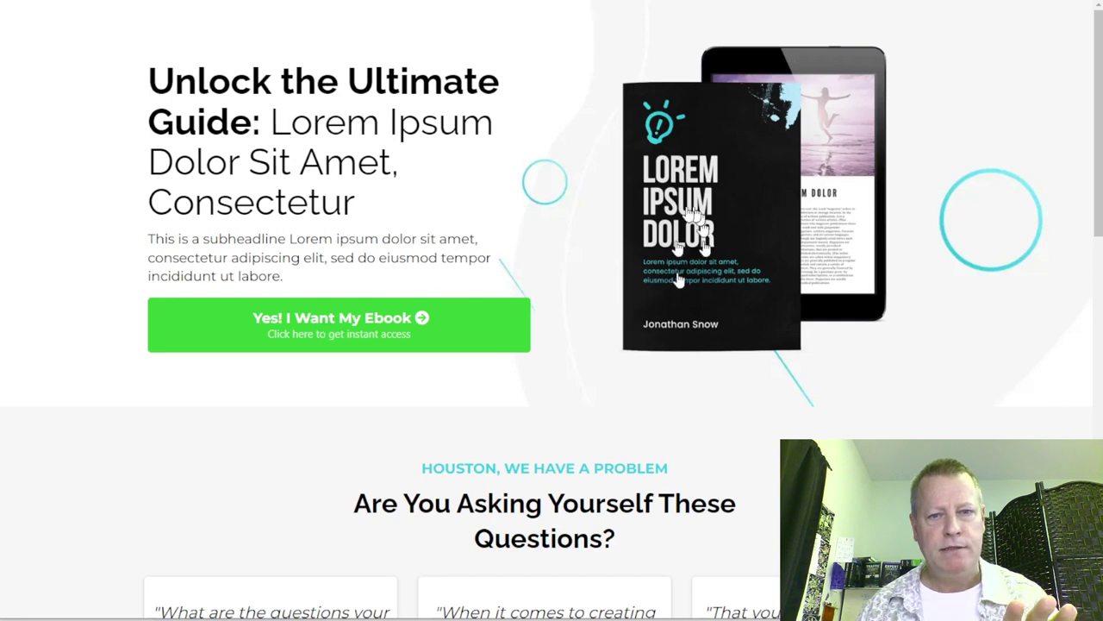
scroll(703, 338, down, 3)
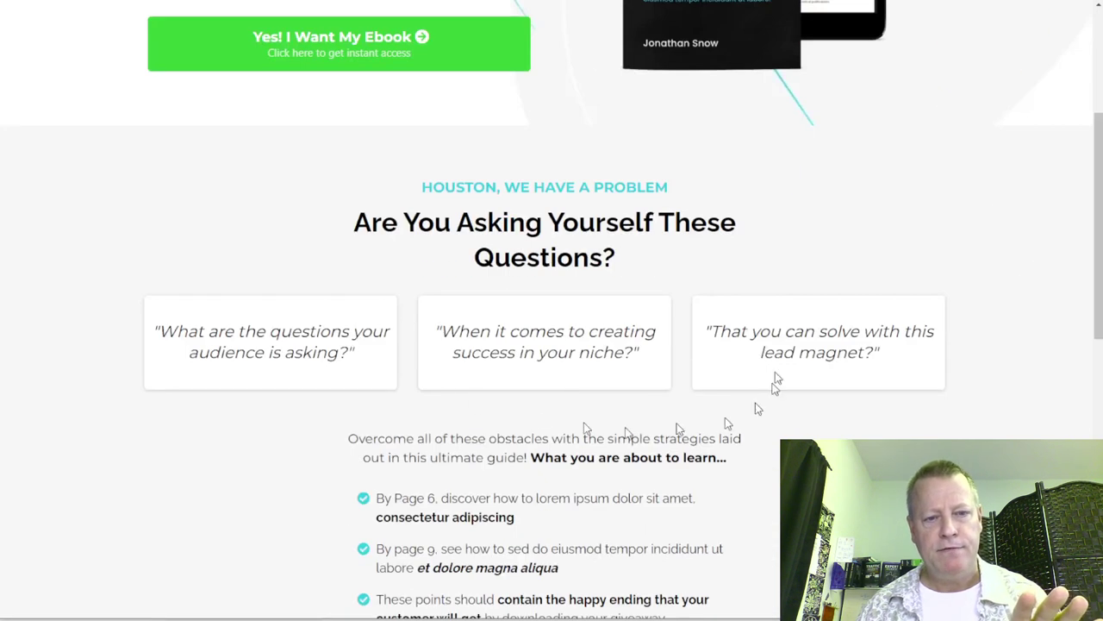
scroll(487, 441, down, 4)
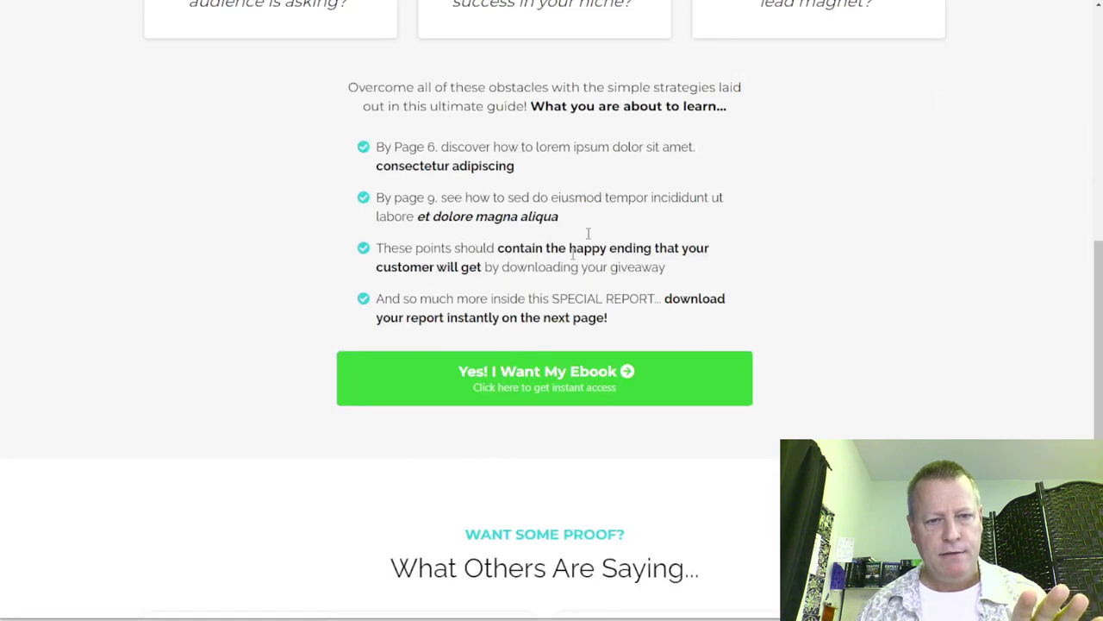
scroll(636, 401, down, 3)
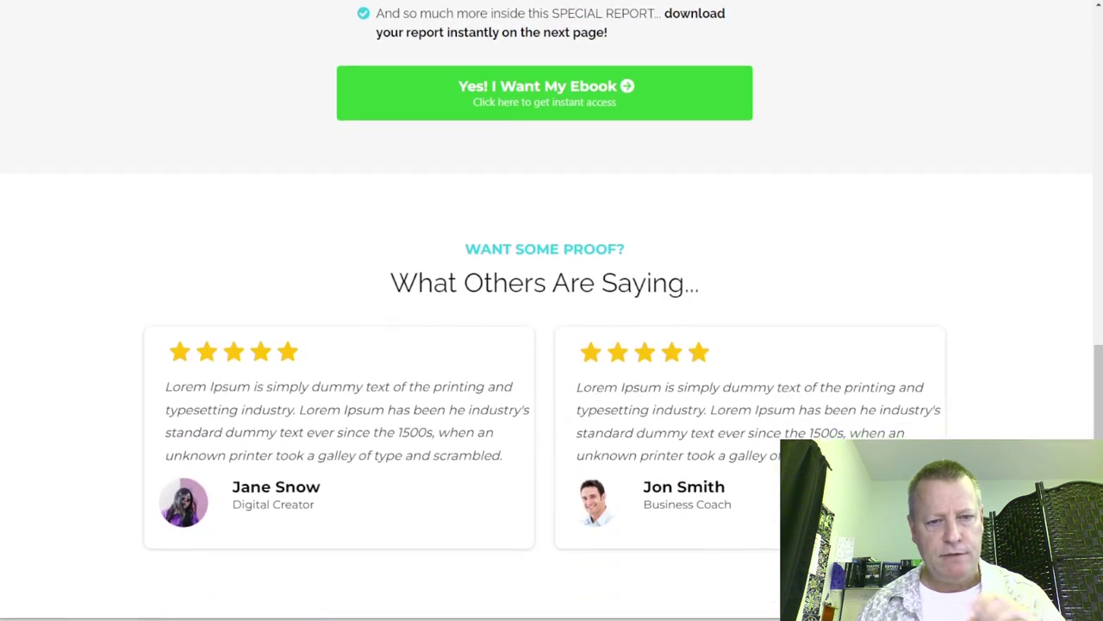
scroll(473, 426, down, 1)
scroll(595, 412, up, 15)
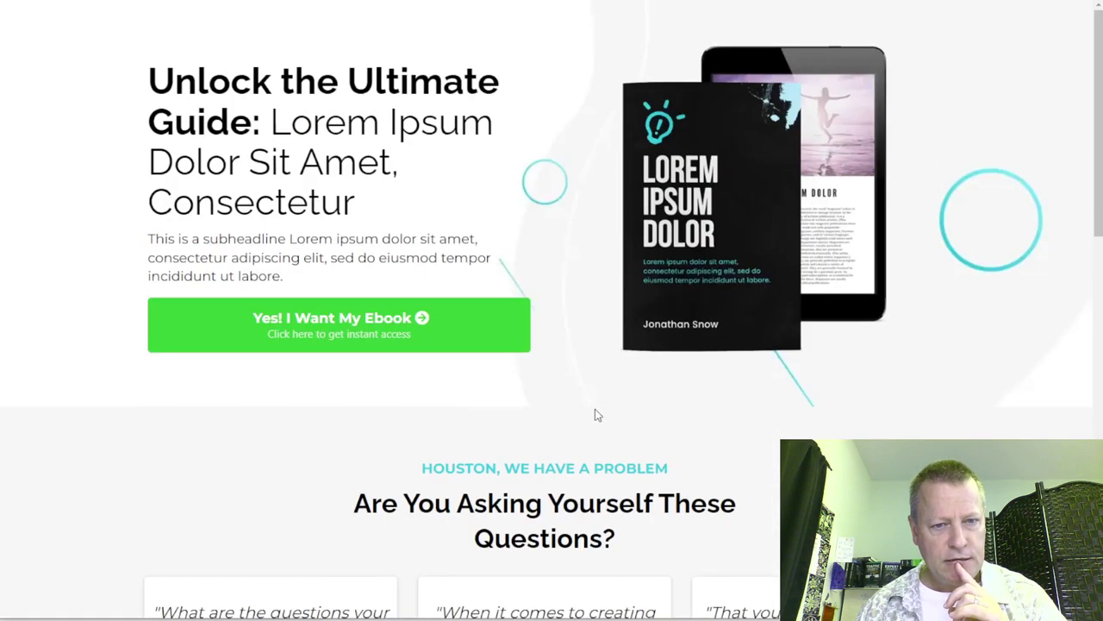
click(509, 321)
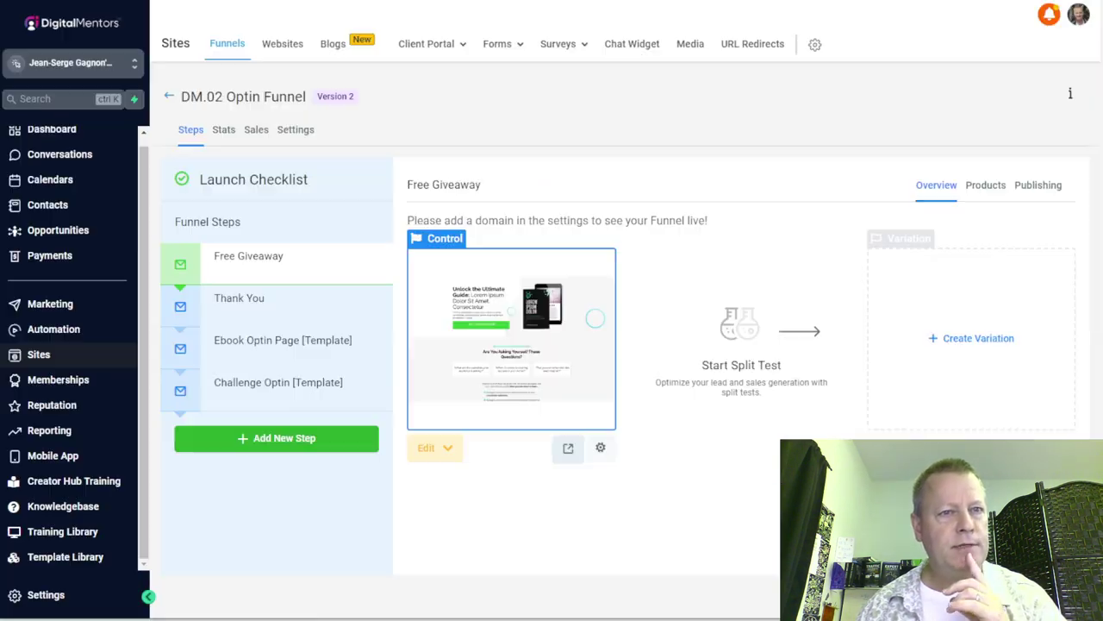
Step: Return to the DigitalMentors Starter Funnels folder and open a preview of DM.03 Sales & Checkout Funnel's Offer Sales Page
click(169, 99)
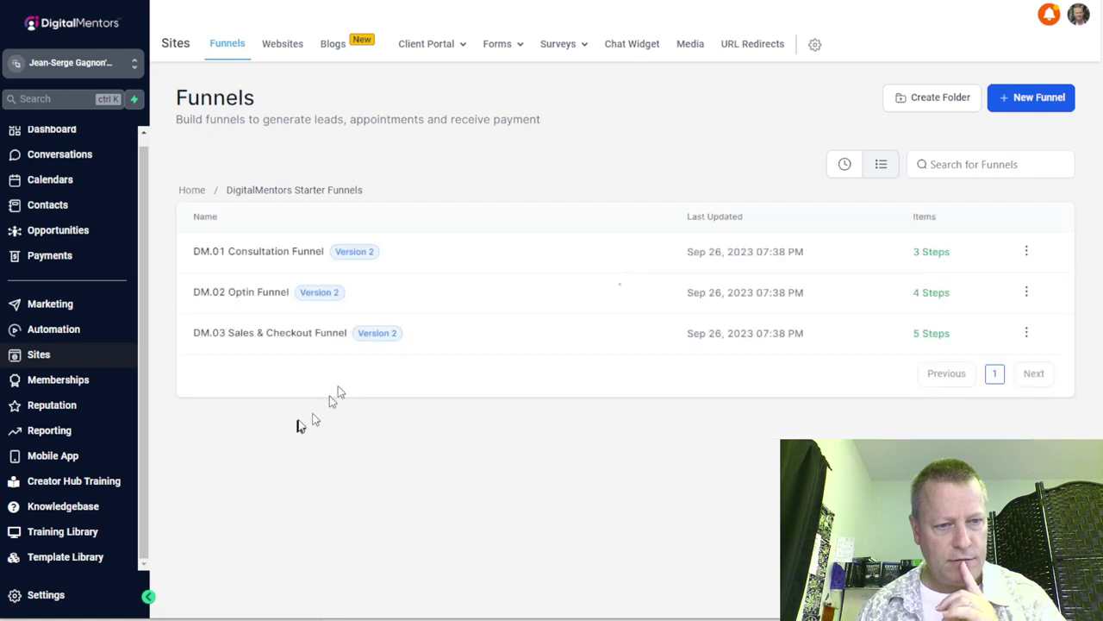
click(277, 338)
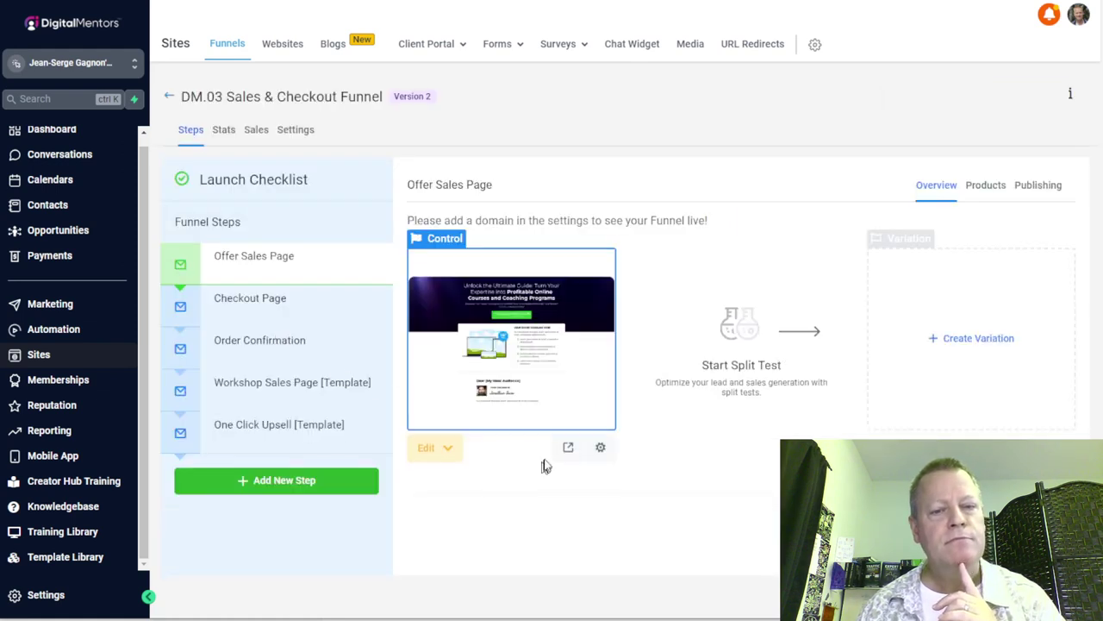
click(571, 449)
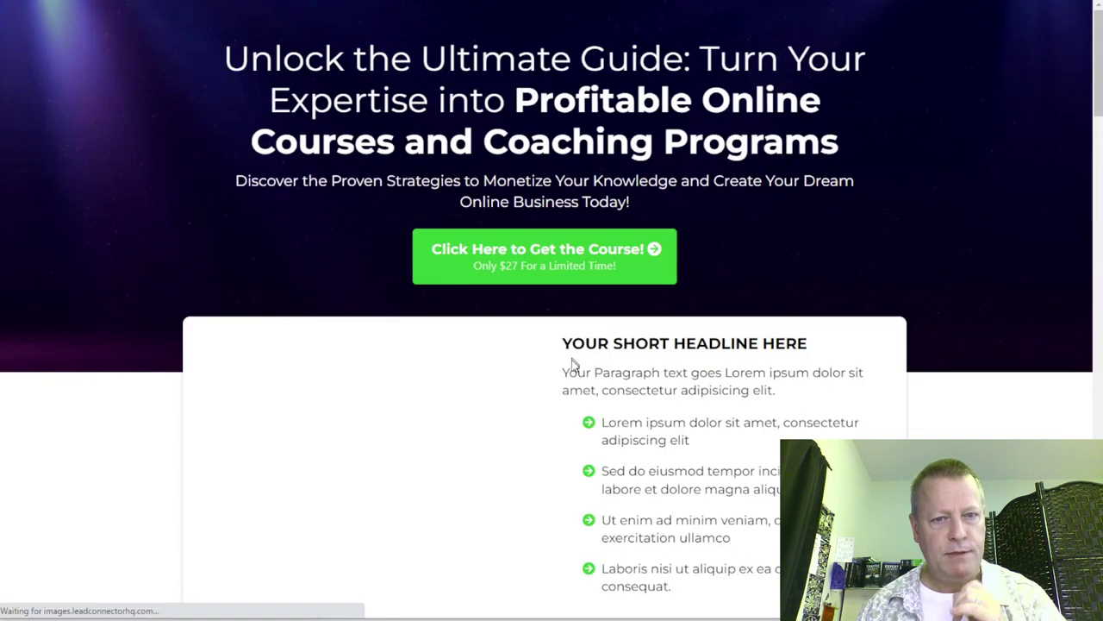
Step: Examine the Offer Sales Page preview from the product offer through the features, audience and pricing sections, and close the preview
scroll(540, 352, down, 3)
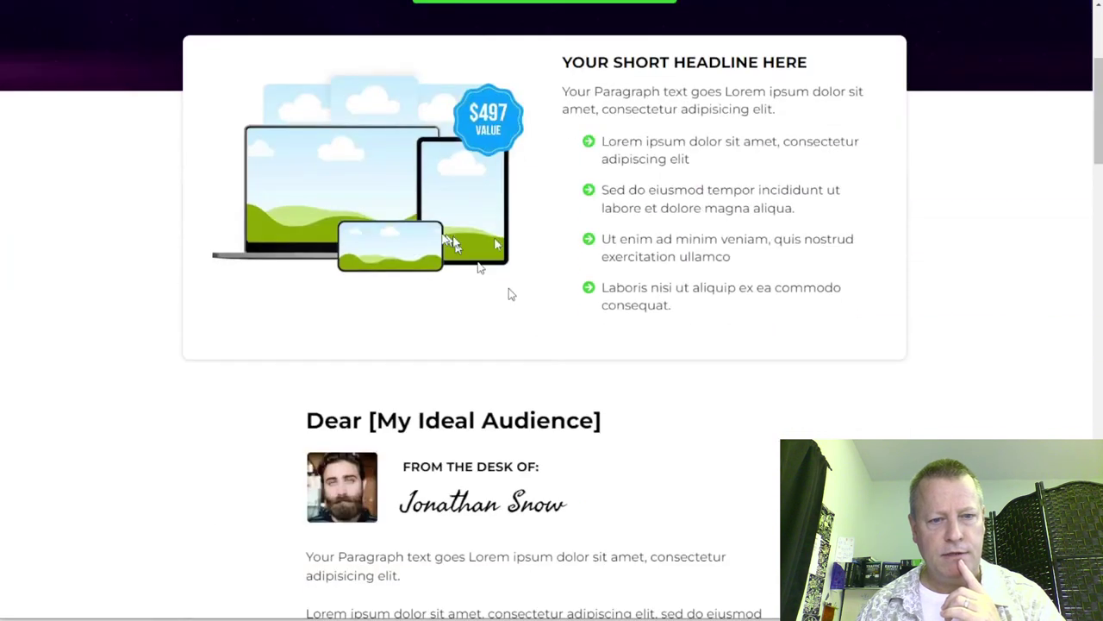
scroll(511, 431, down, 3)
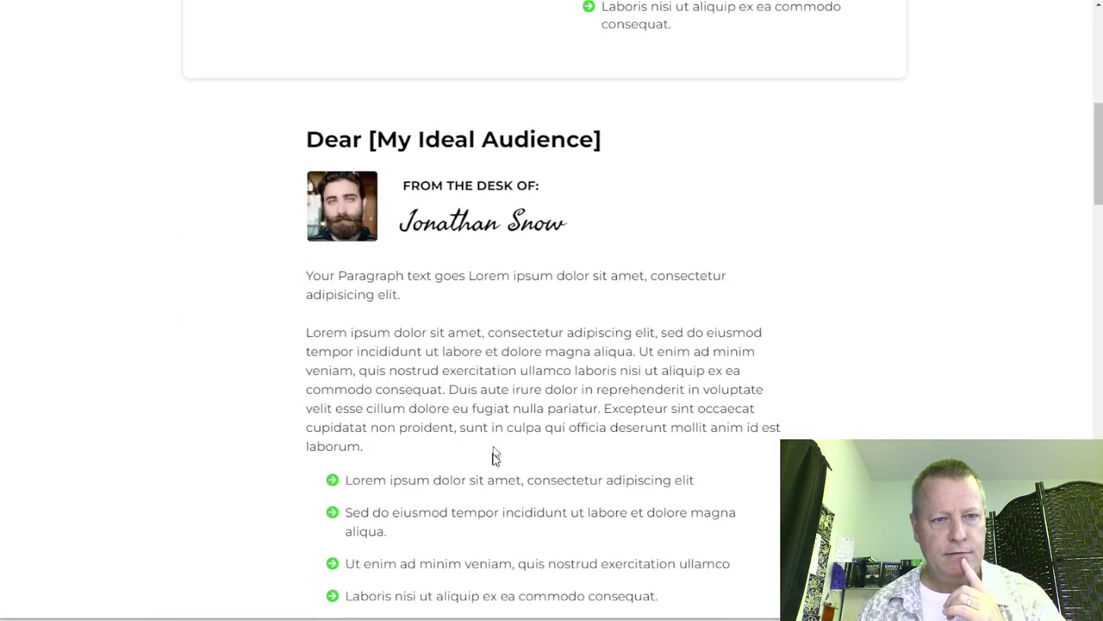
scroll(491, 449, down, 8)
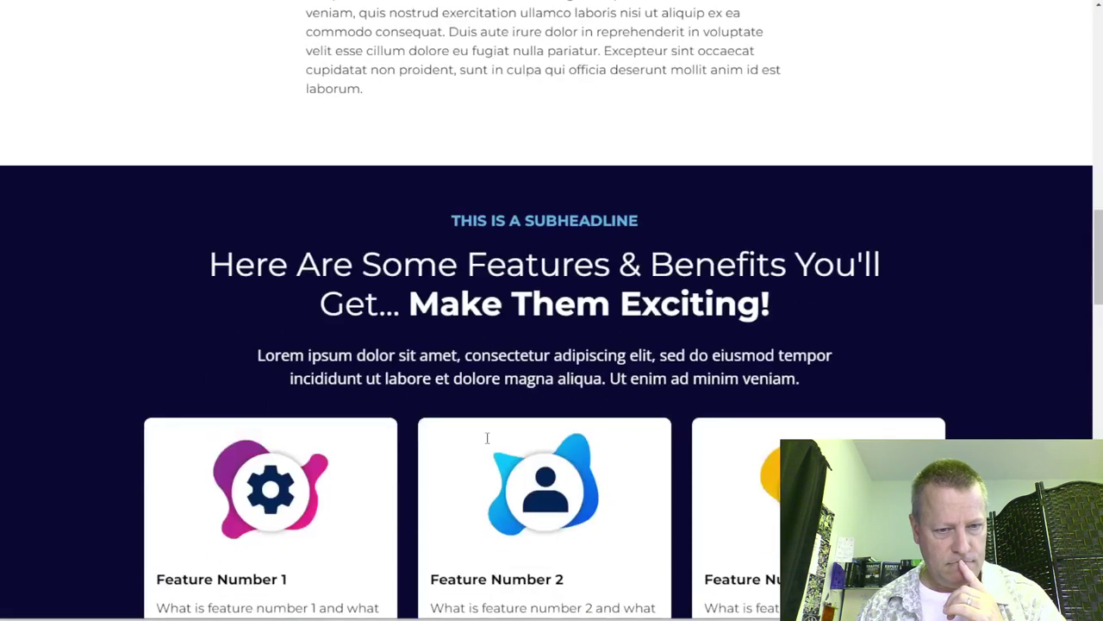
scroll(489, 370, down, 3)
scroll(480, 302, up, 2)
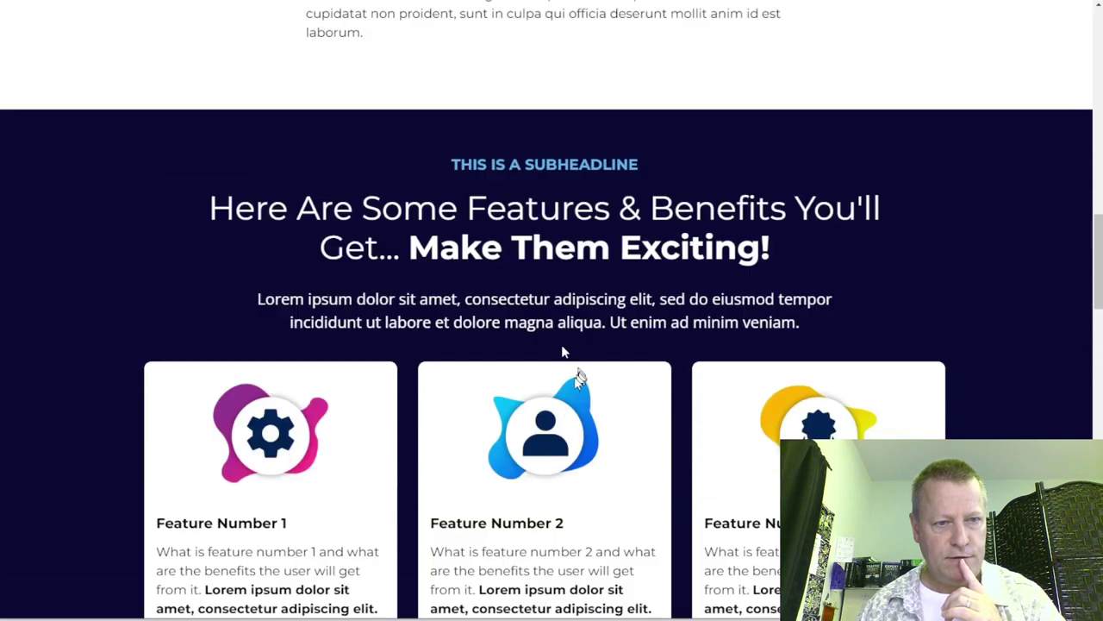
scroll(562, 414, down, 7)
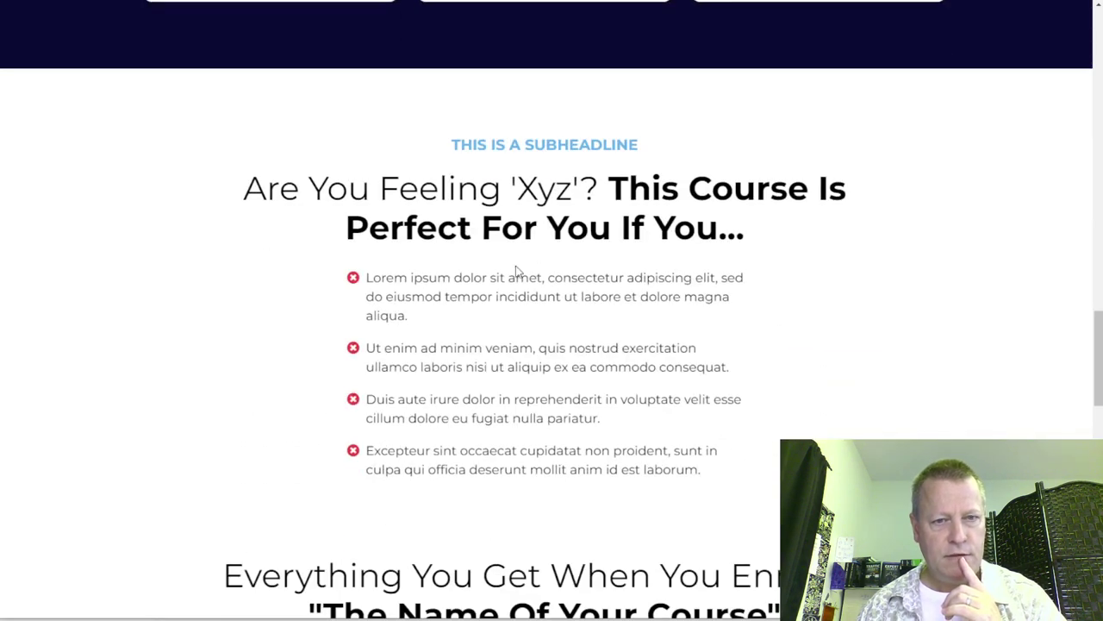
scroll(487, 450, down, 12)
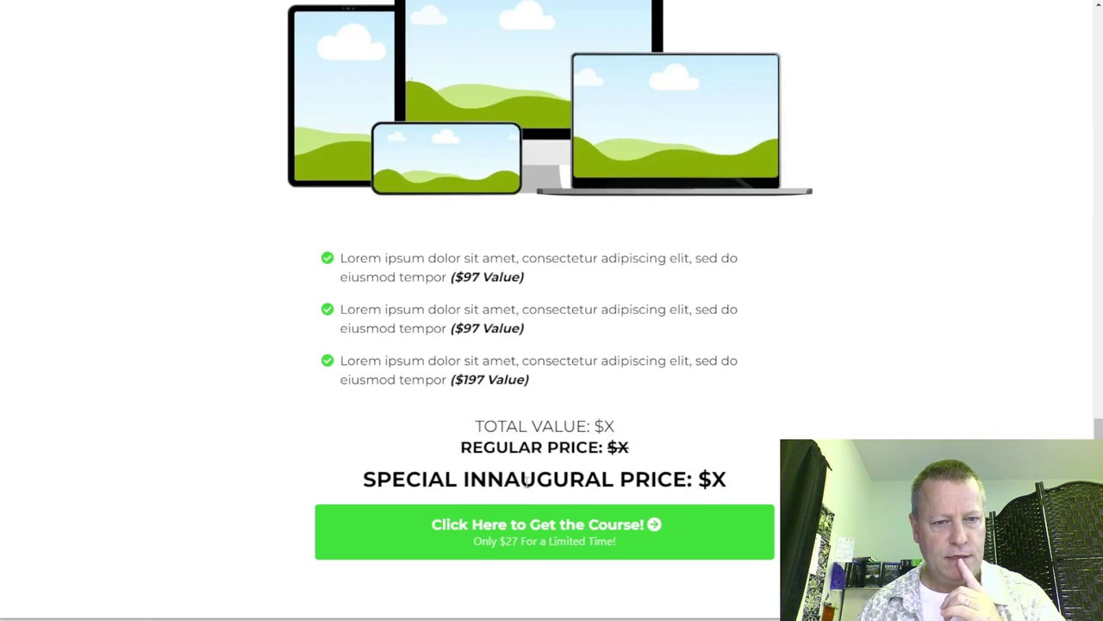
scroll(529, 484, down, 3)
scroll(529, 484, up, 15)
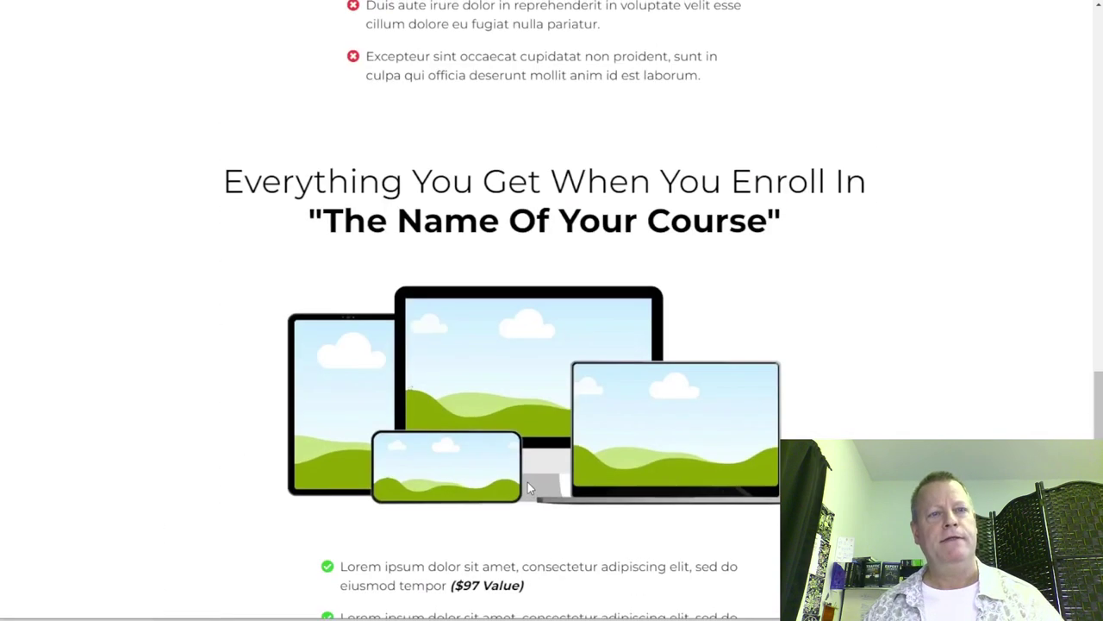
scroll(527, 482, up, 10)
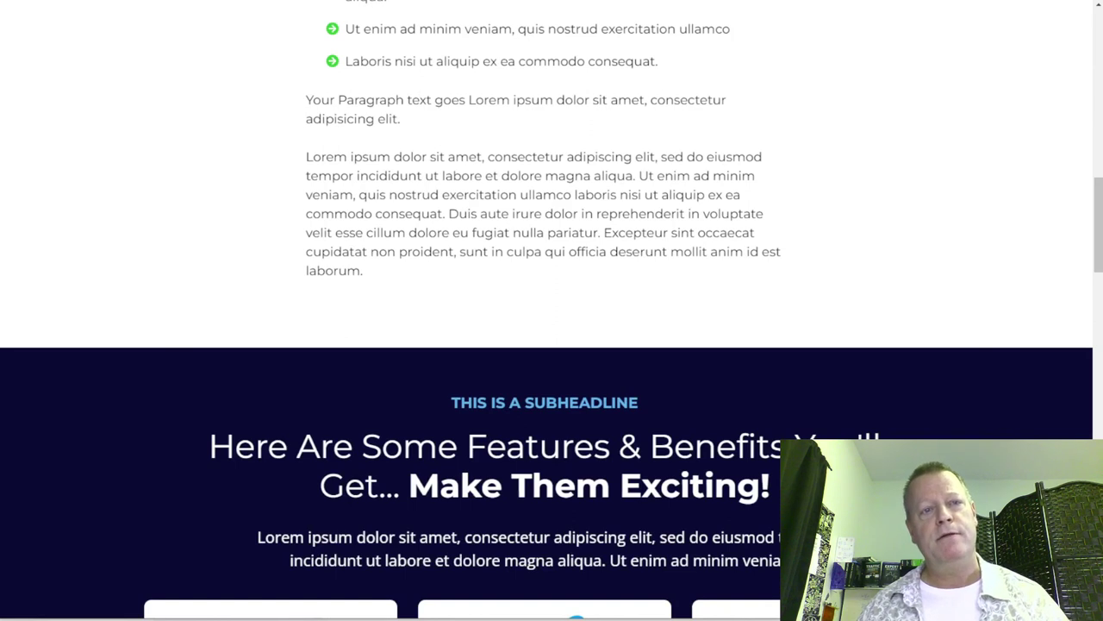
key(ctrl+w)
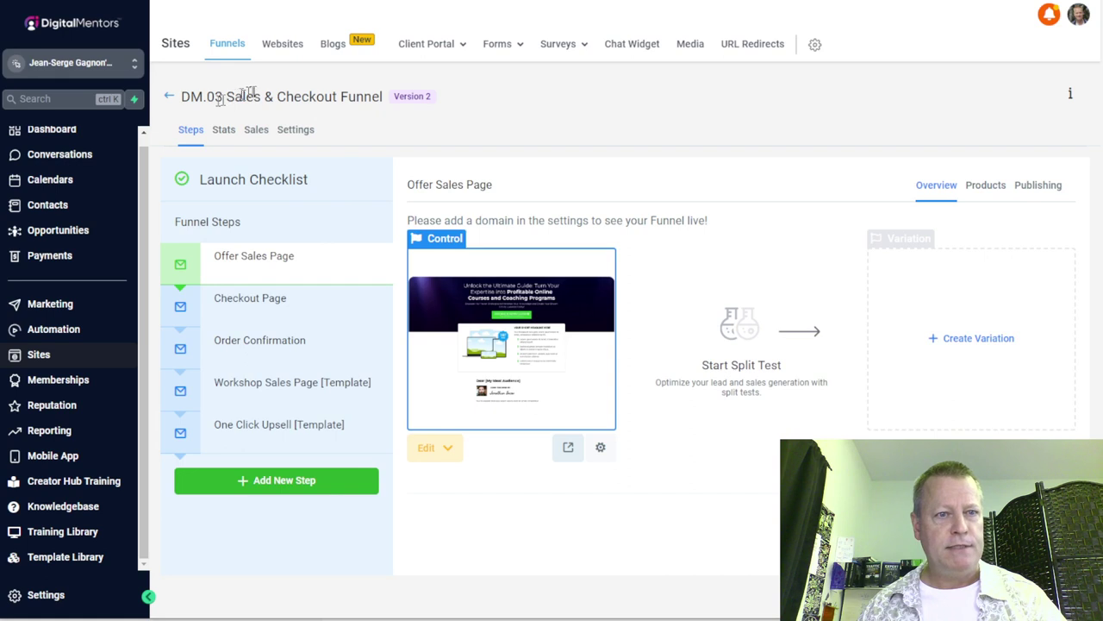
Step: Back in the starter funnels folder, clone DM.03 Sales & Checkout Funnel under the name Active Group Users Workshop
click(170, 100)
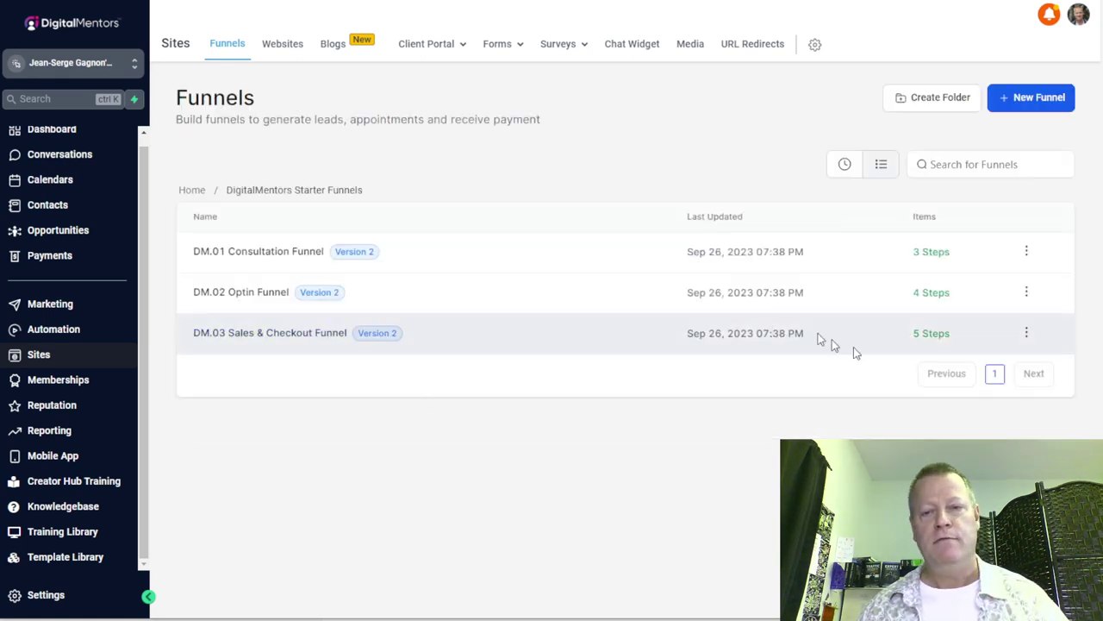
click(1026, 335)
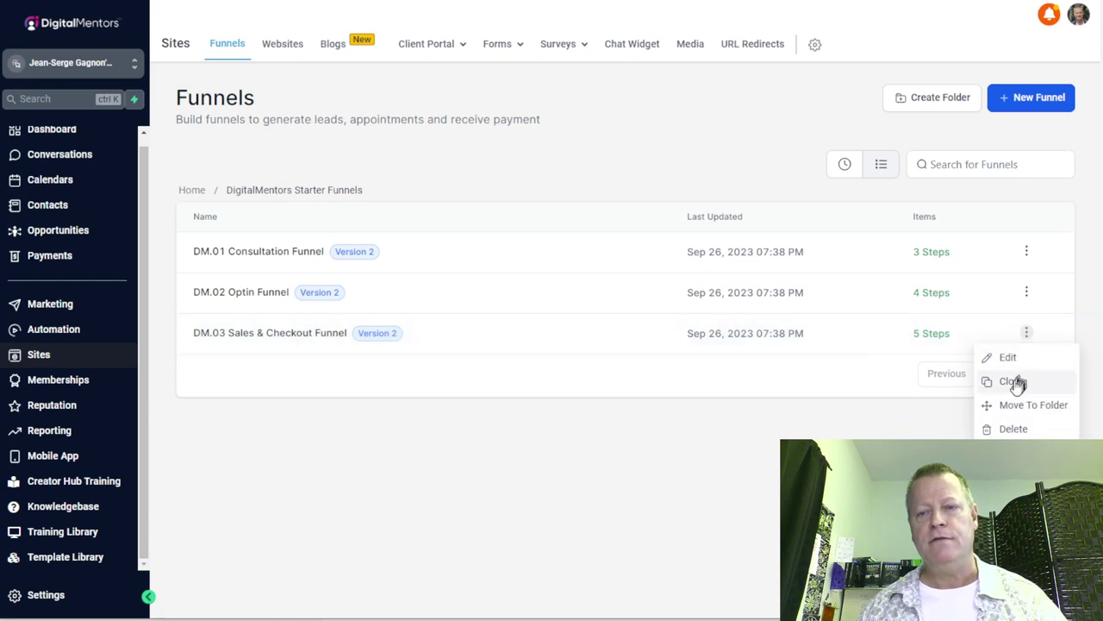
click(1016, 380)
drag(584, 286, 375, 285)
text(Active)
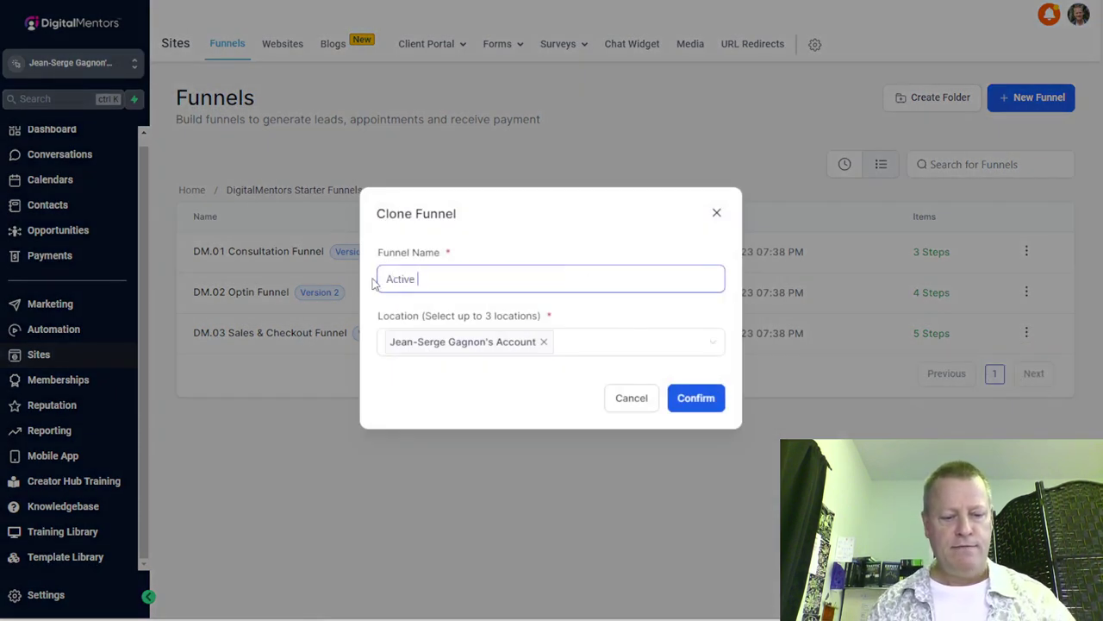
text( Group Users)
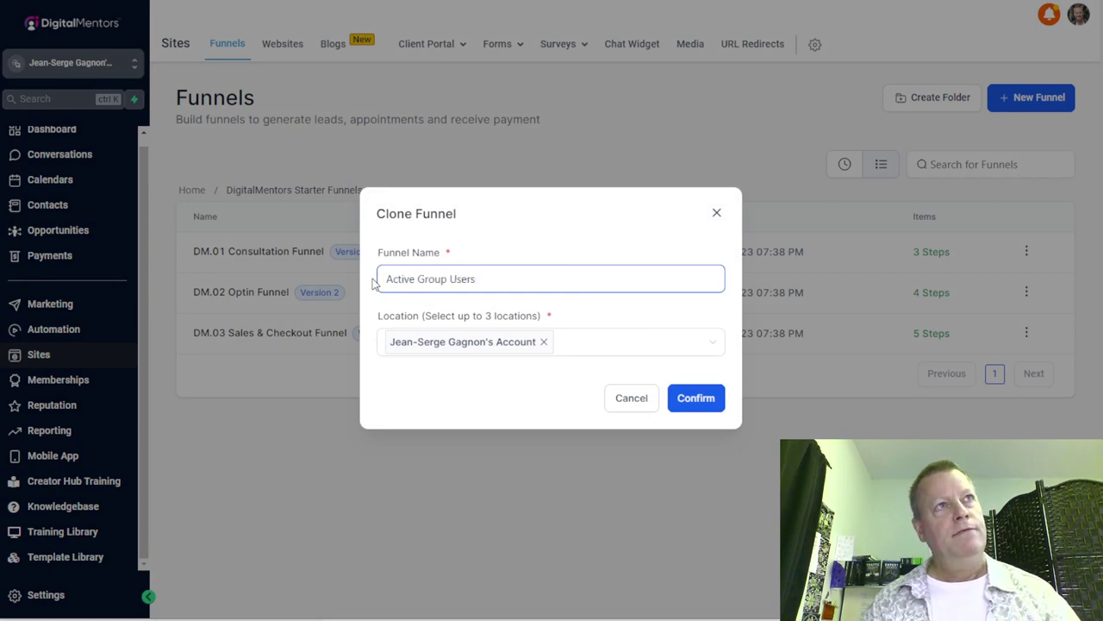
text( Workshop)
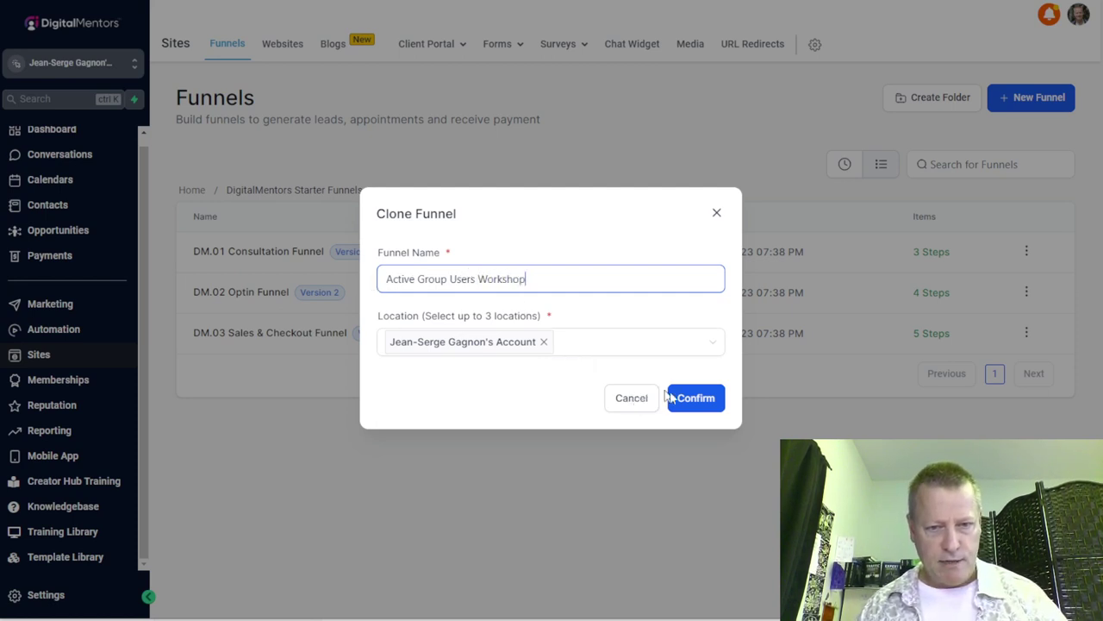
click(689, 405)
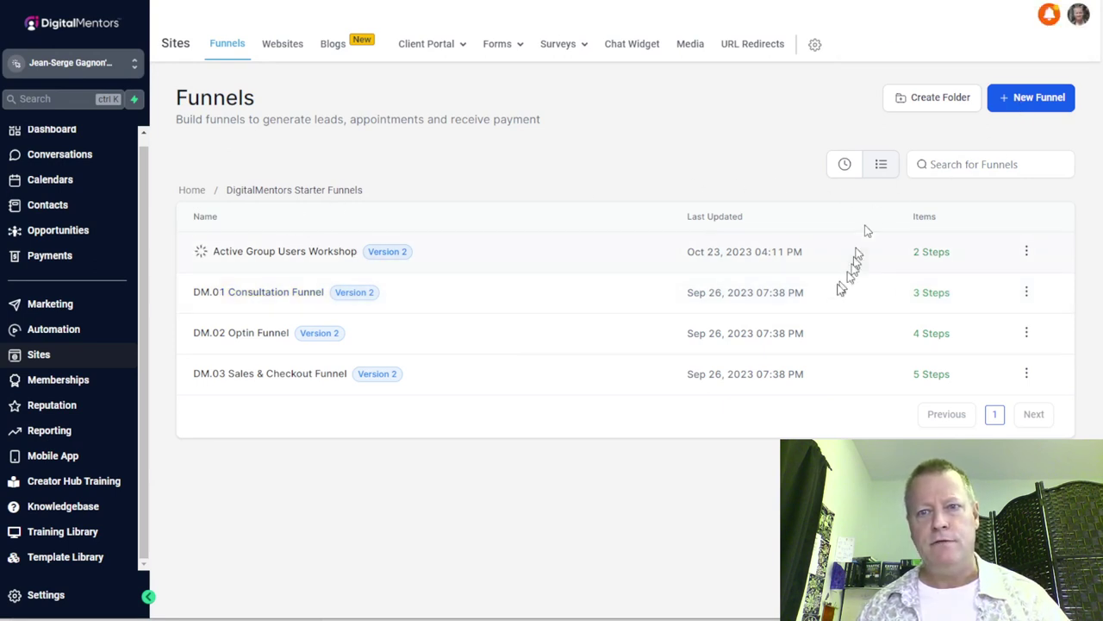
Step: Create a new funnel folder named AGU
click(918, 108)
click(493, 307)
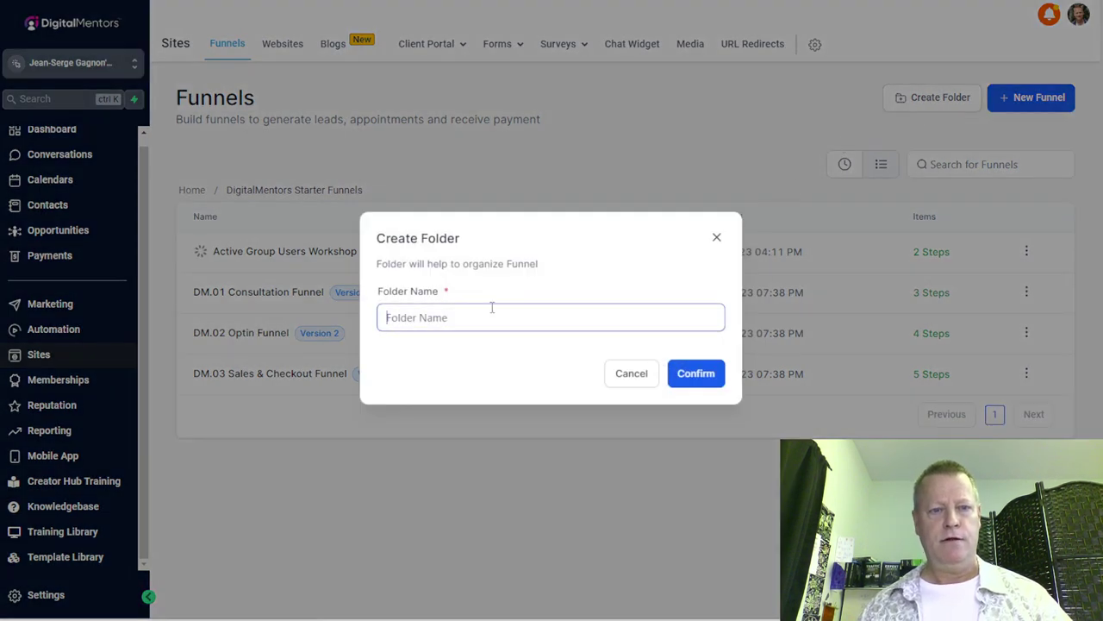
text(AGU)
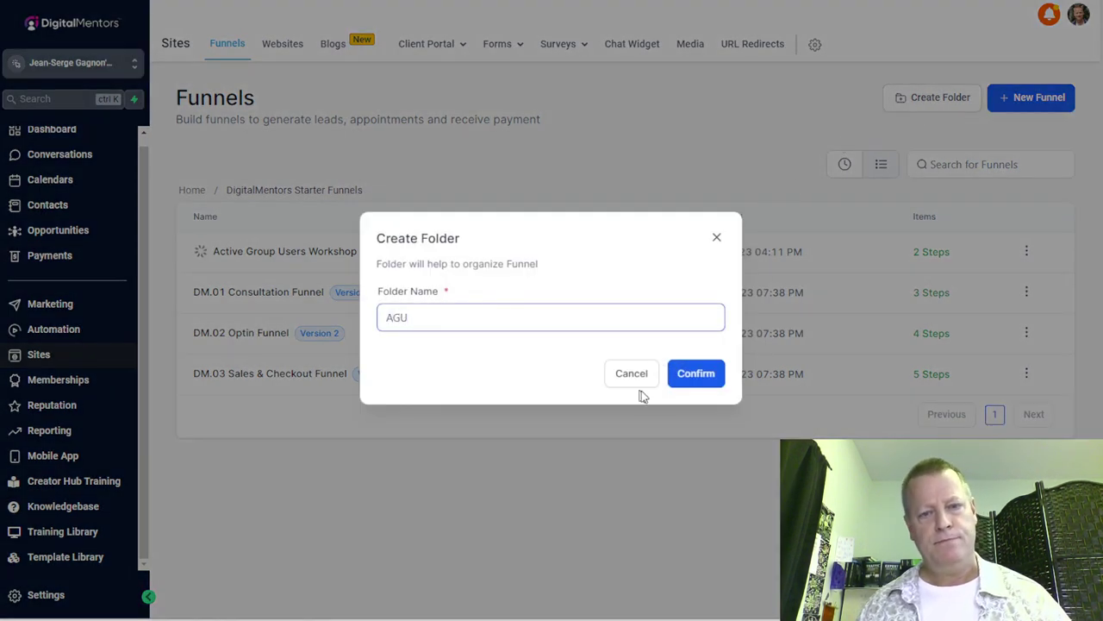
click(674, 379)
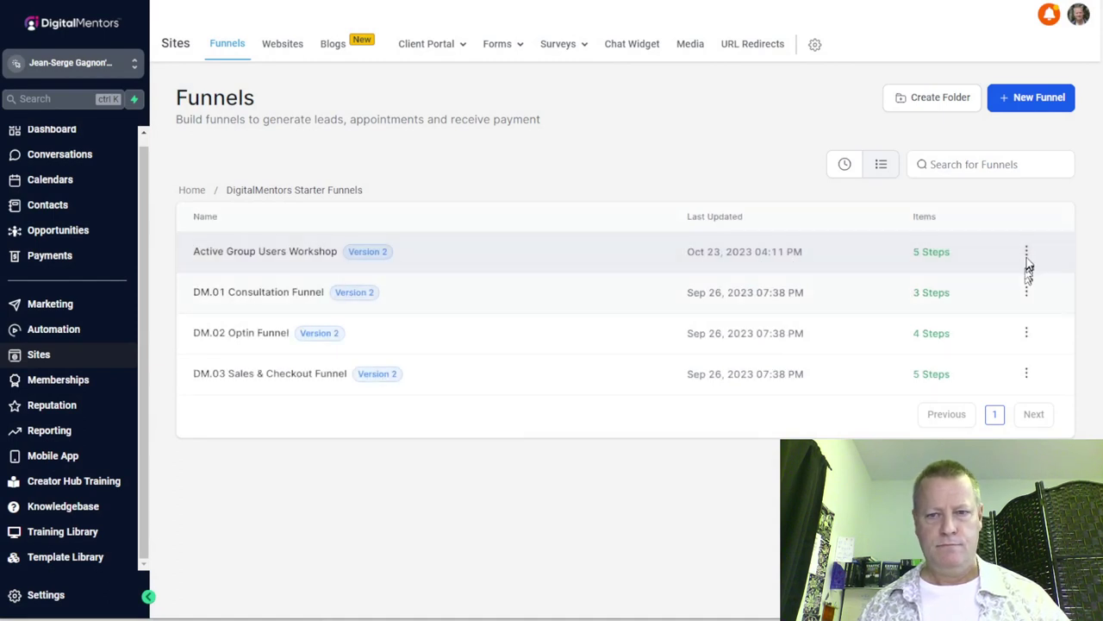
Step: Move the Active Group Users Workshop funnel from the DigitalMentors Starter Funnels folder into the AGU folder
click(1027, 252)
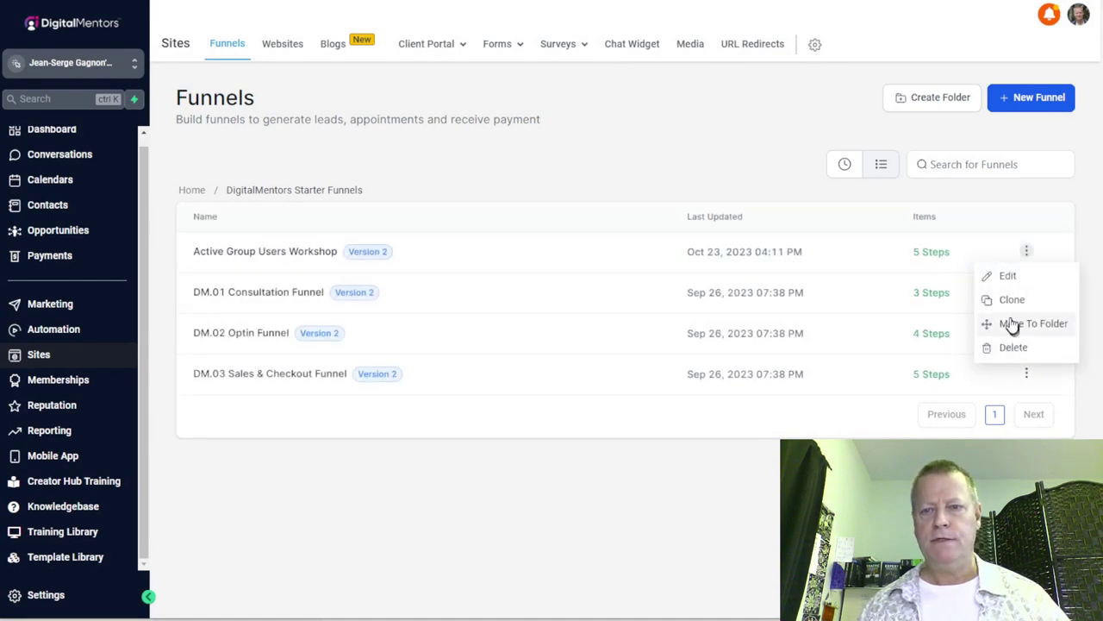
click(1011, 319)
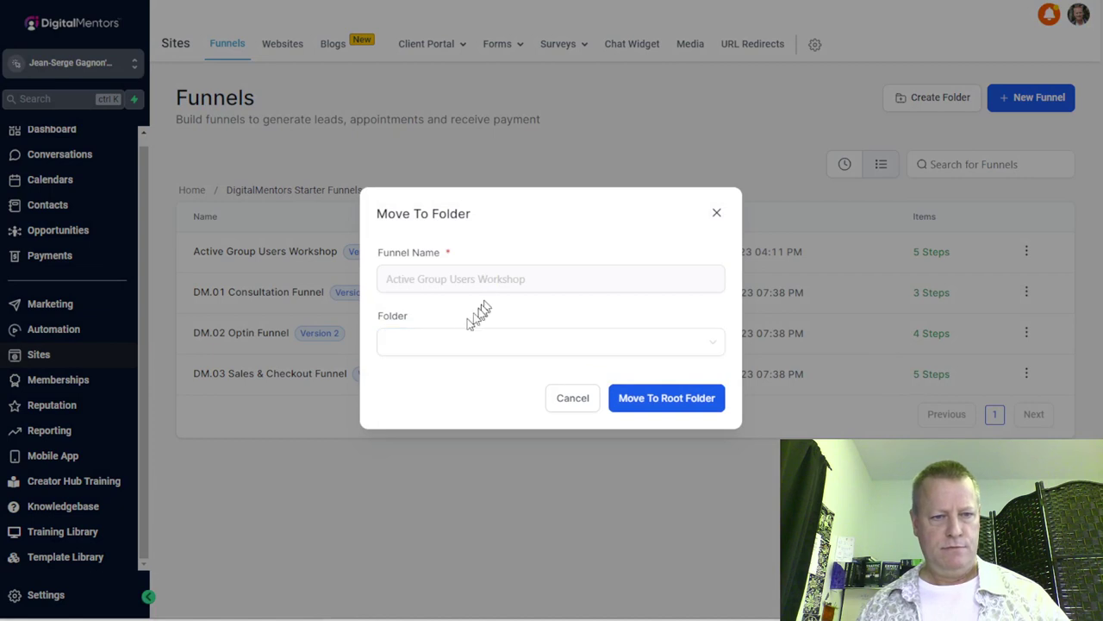
click(446, 339)
click(435, 374)
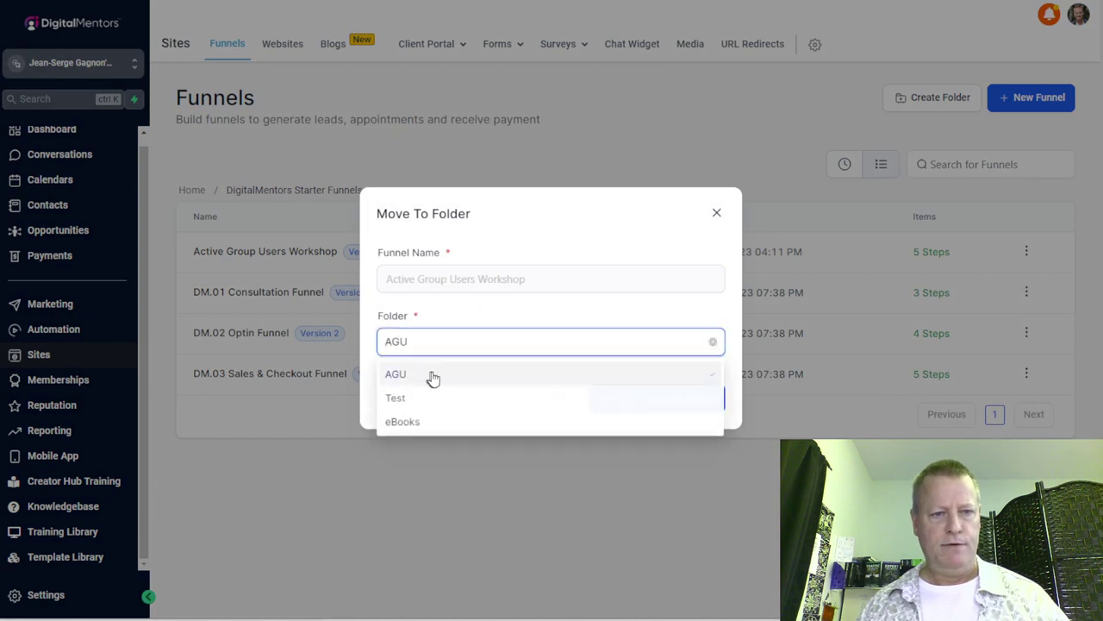
click(648, 401)
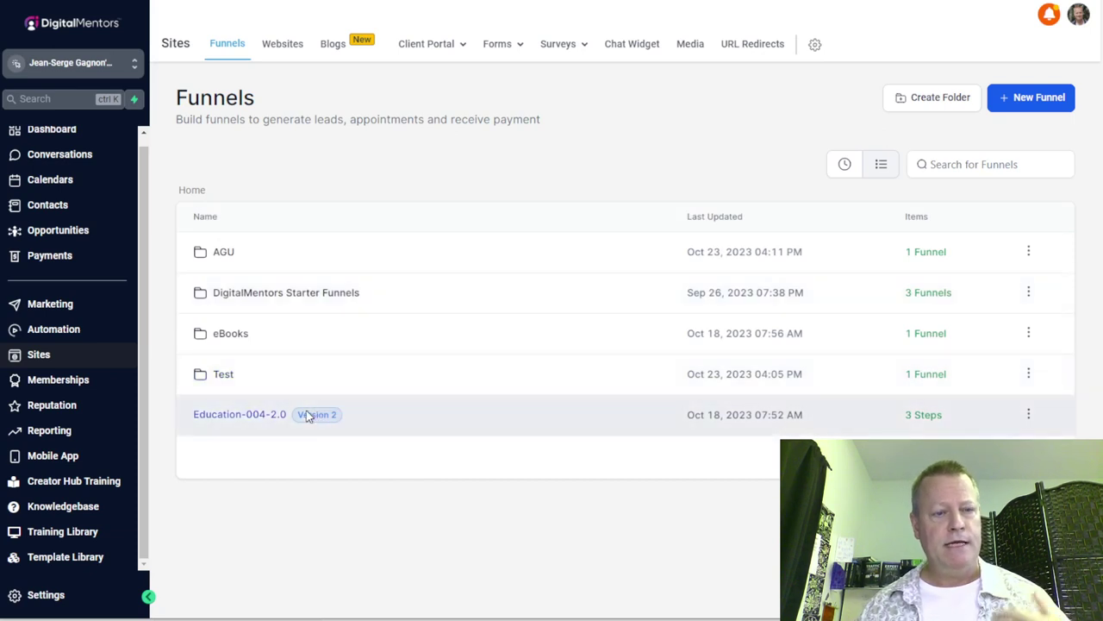
Step: Open the Active Group Users Workshop funnel from the AGU folder and open its Offer Sales Page in the page editor
click(231, 259)
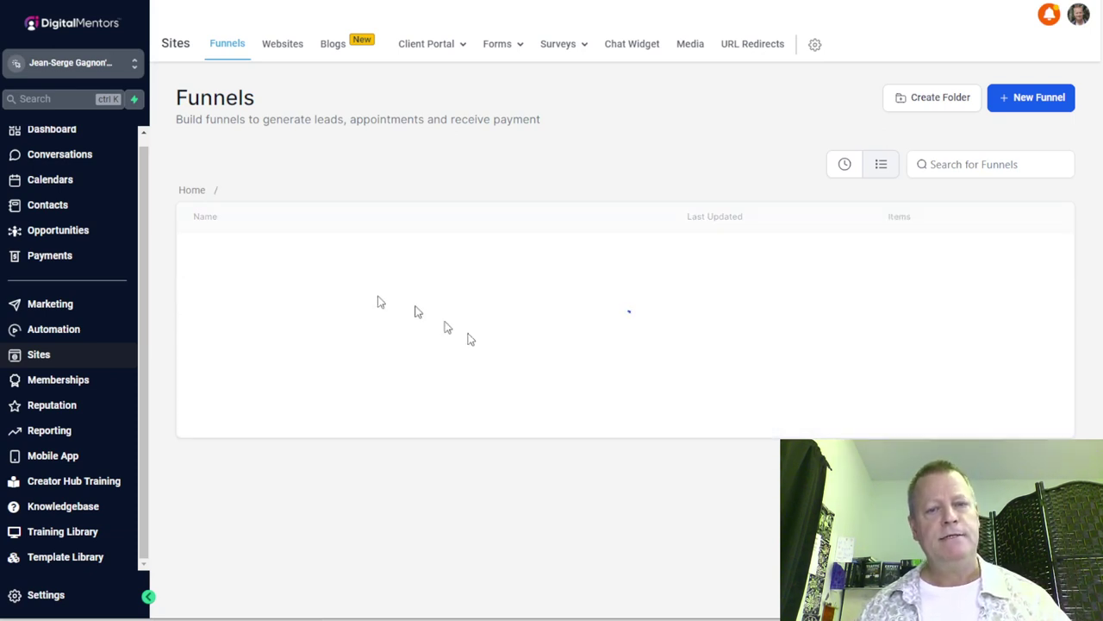
click(315, 254)
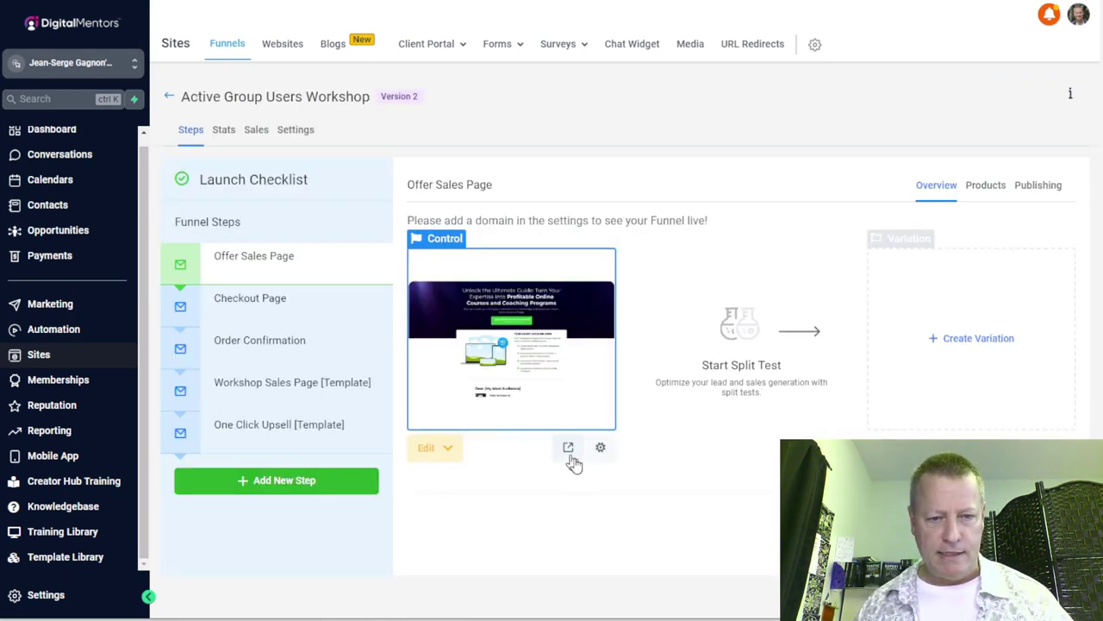
click(567, 367)
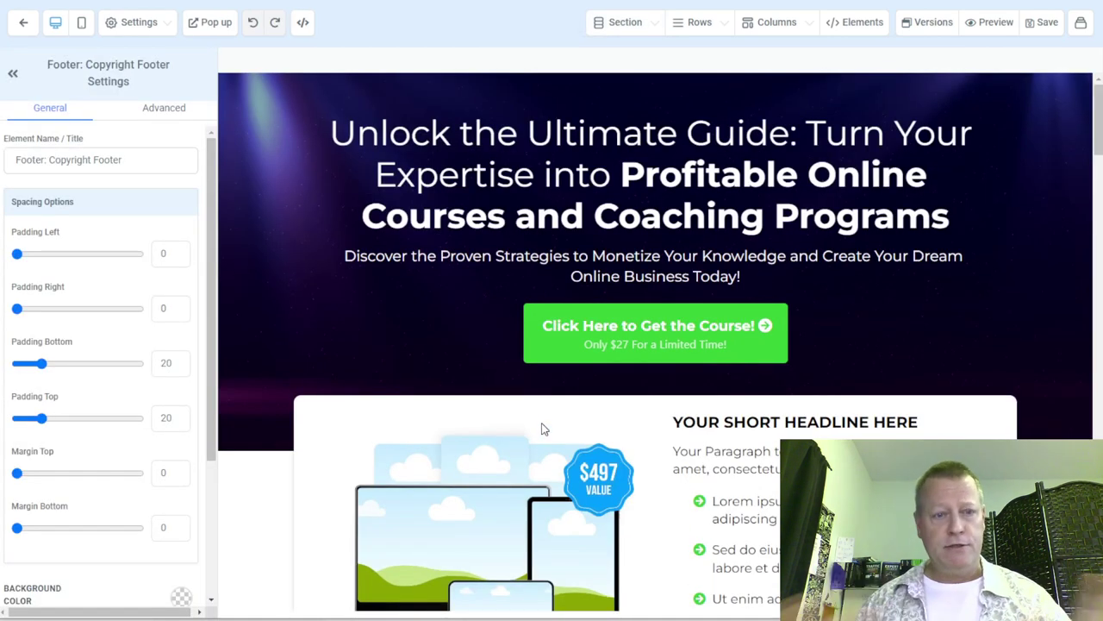
Step: Replace the Offer Sales Page's main headline with the "Get a list of the most active users" heading text copied from the existing Start Page
click(692, 164)
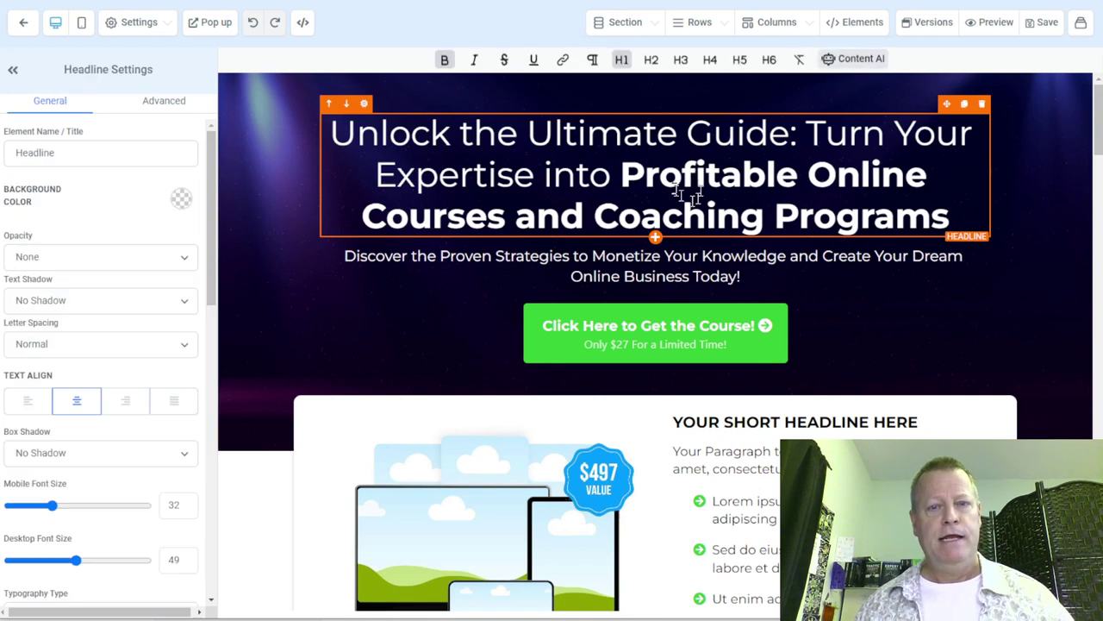
drag(952, 215, 771, 181)
click(776, 179)
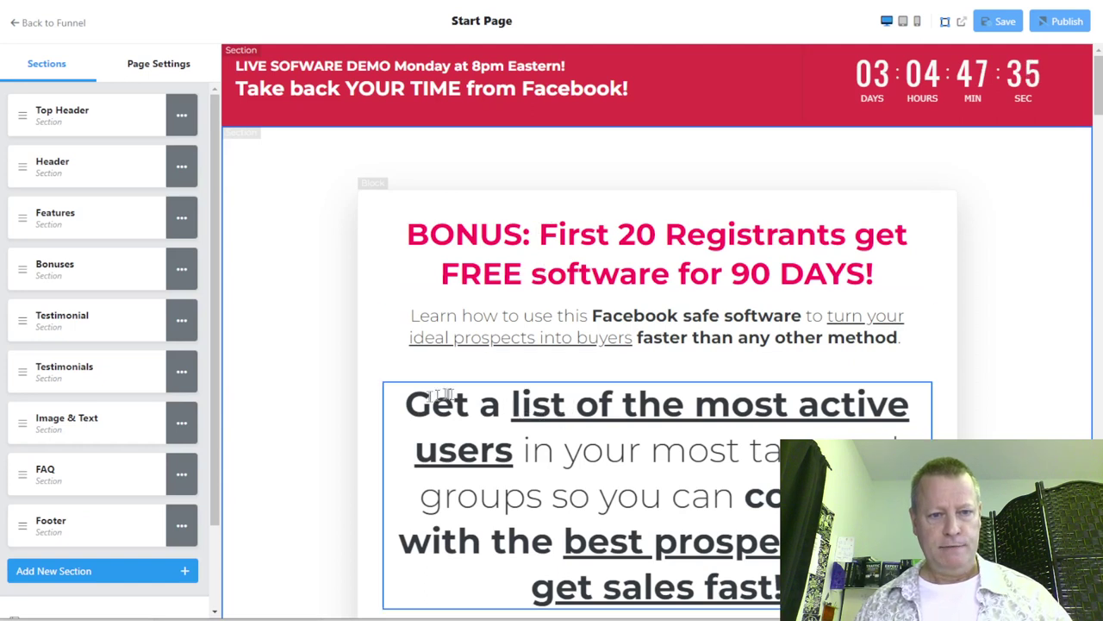
drag(405, 402, 767, 591)
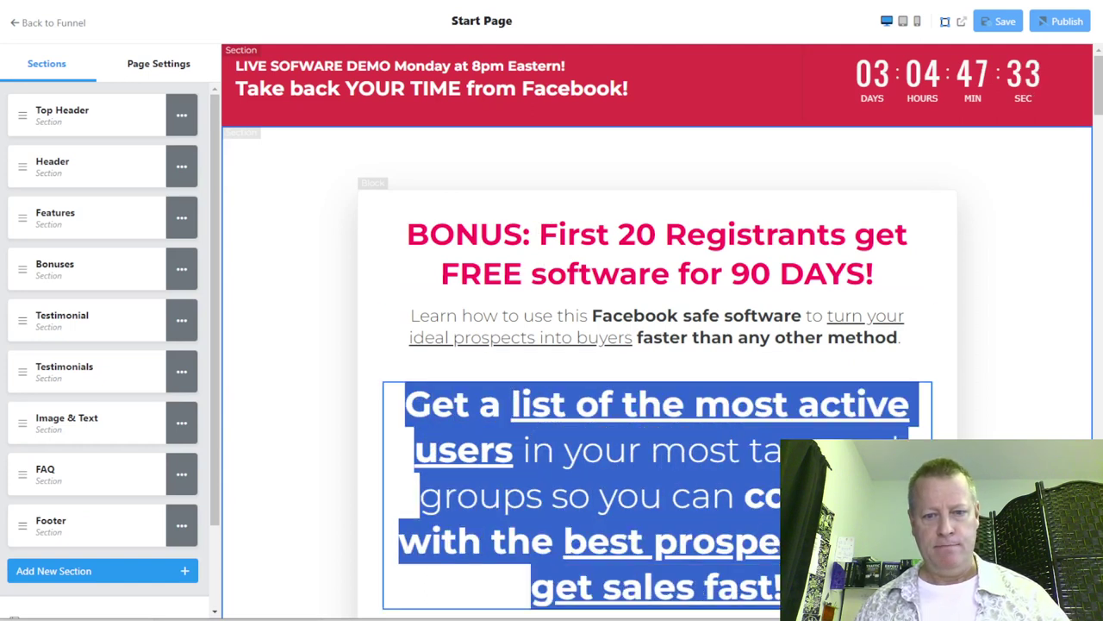
click(622, 509)
click(135, 321)
key(ctrl+a)
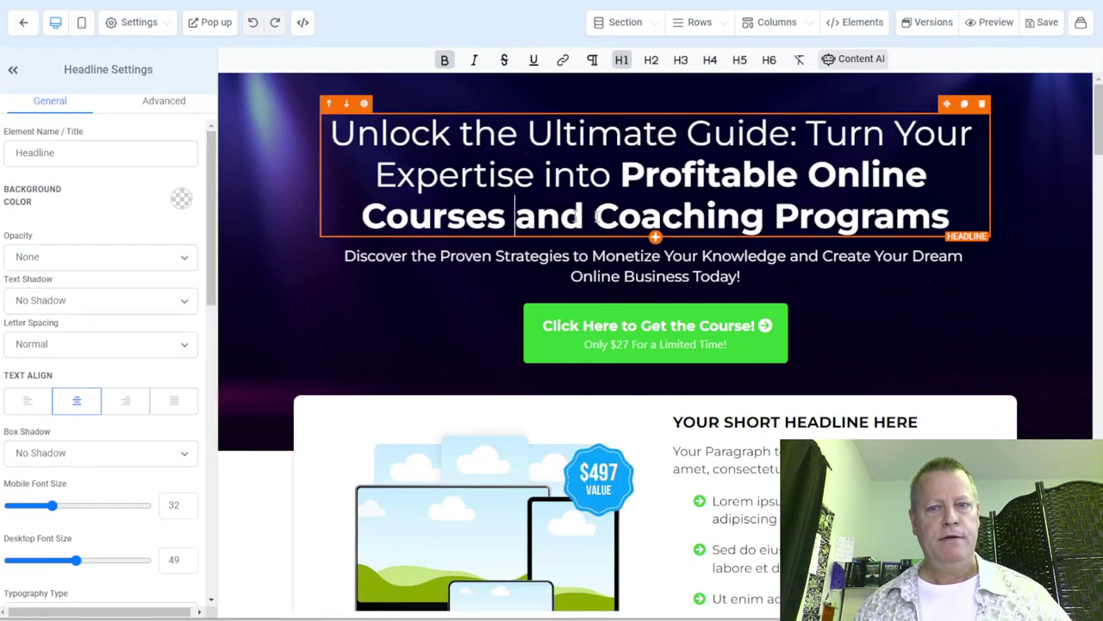
drag(974, 221, 347, 134)
key(ctrl+v)
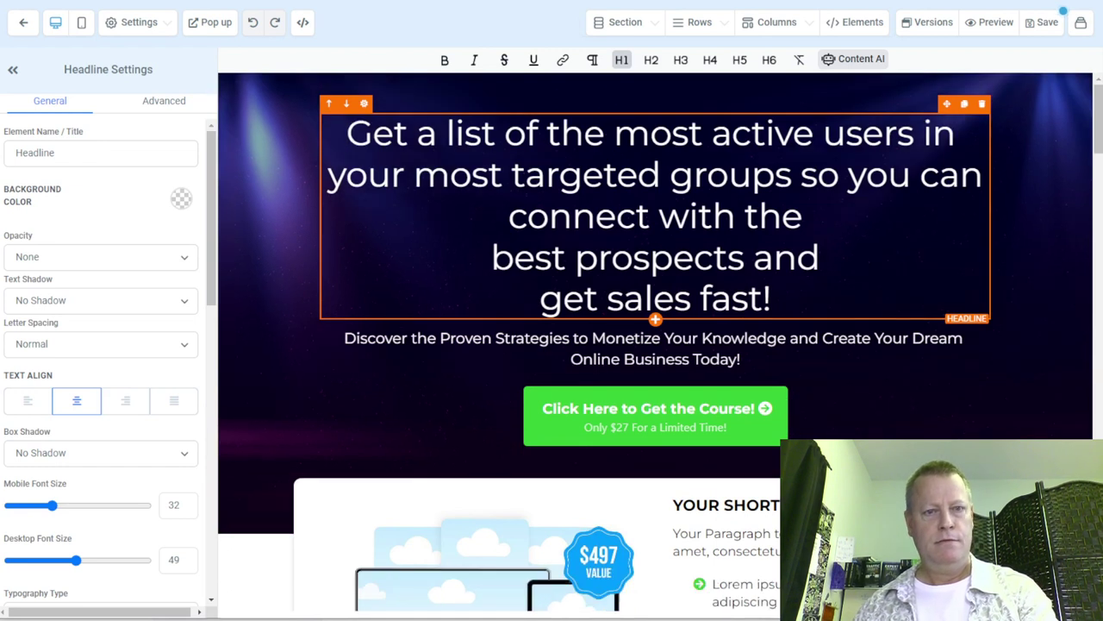
Step: Match the Start Page formatting in the headline: bold "Get a list of the most active users" and underline it from "list" through "users"
click(571, 217)
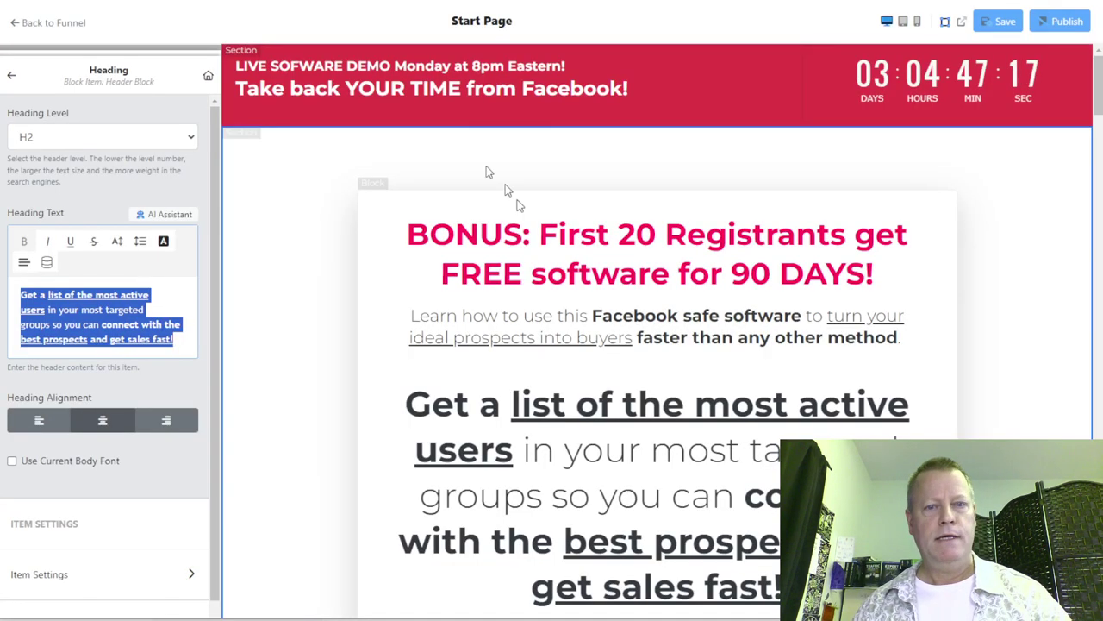
scroll(615, 362, down, 2)
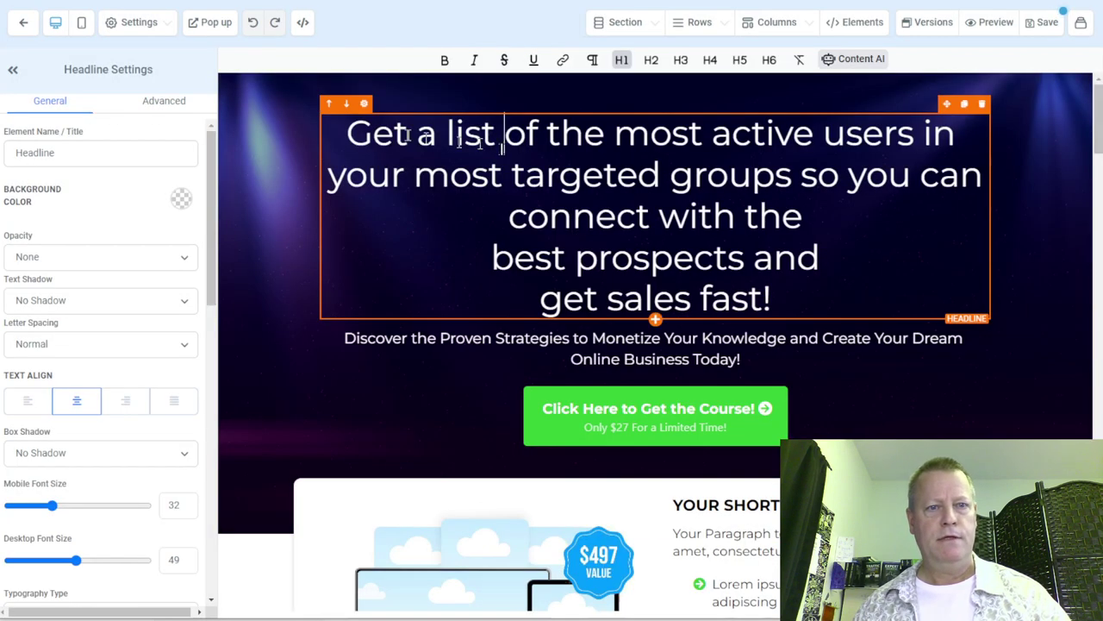
drag(355, 131, 912, 133)
key(ctrl+b)
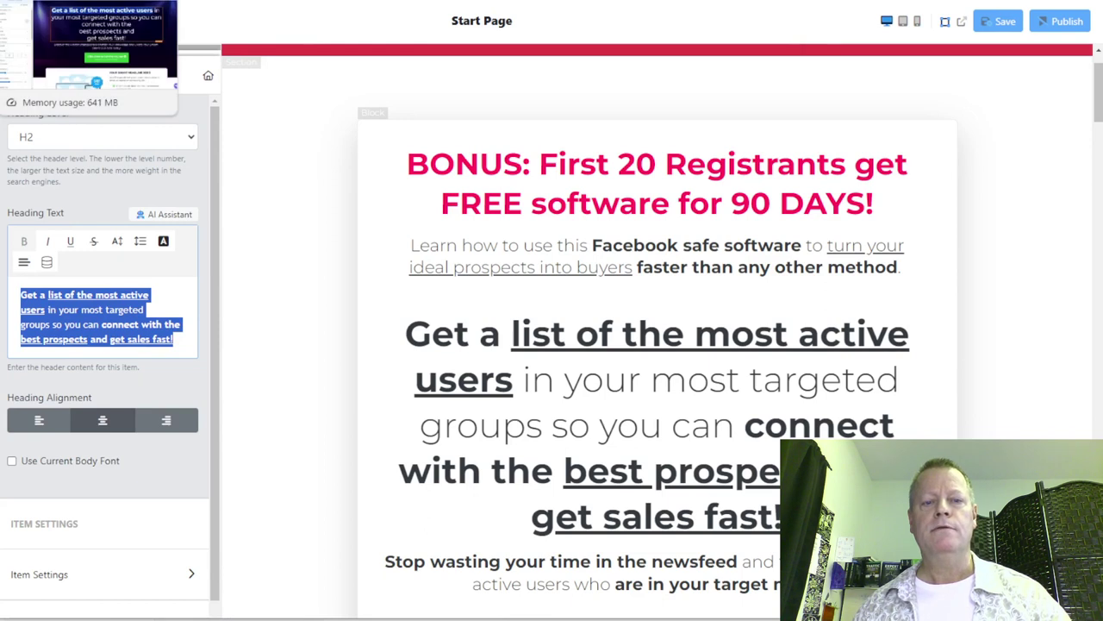
click(87, 2)
click(793, 174)
drag(435, 134, 928, 138)
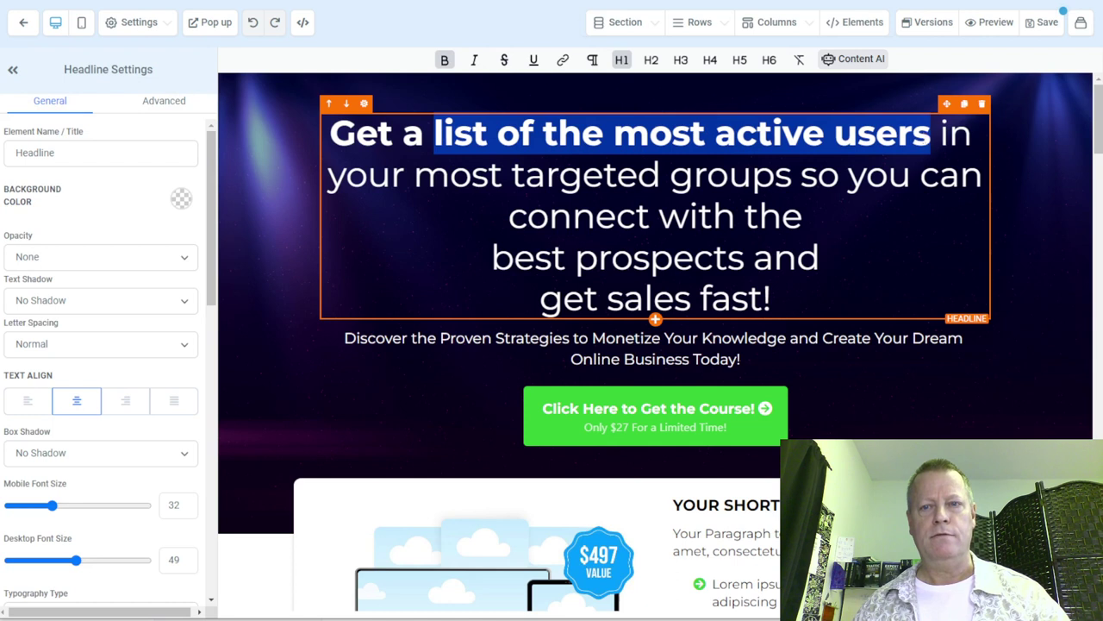
click(534, 60)
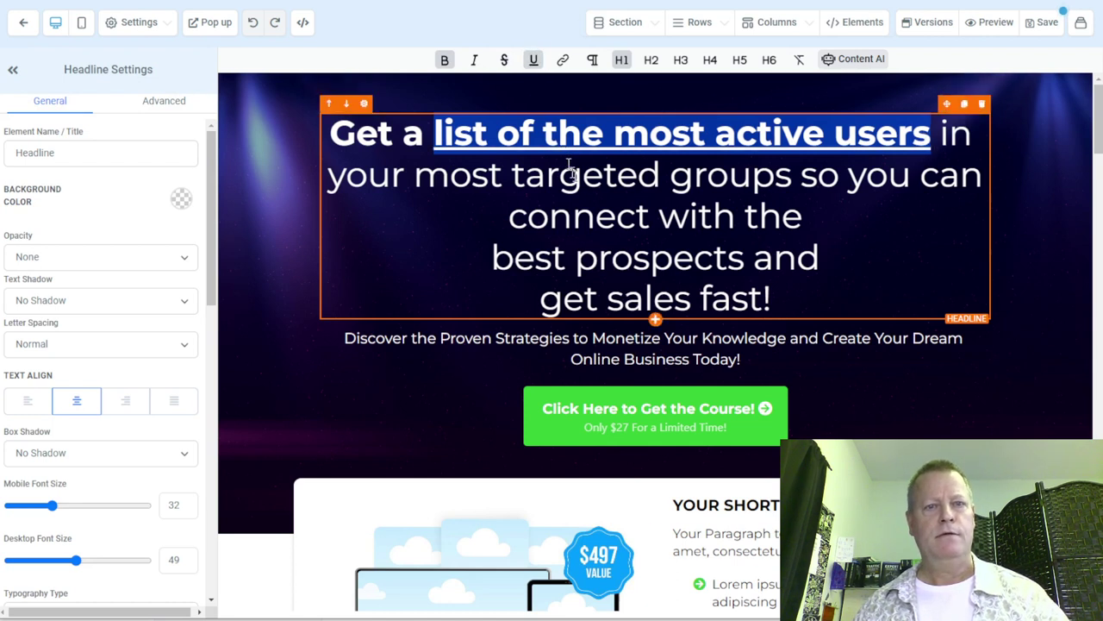
click(575, 175)
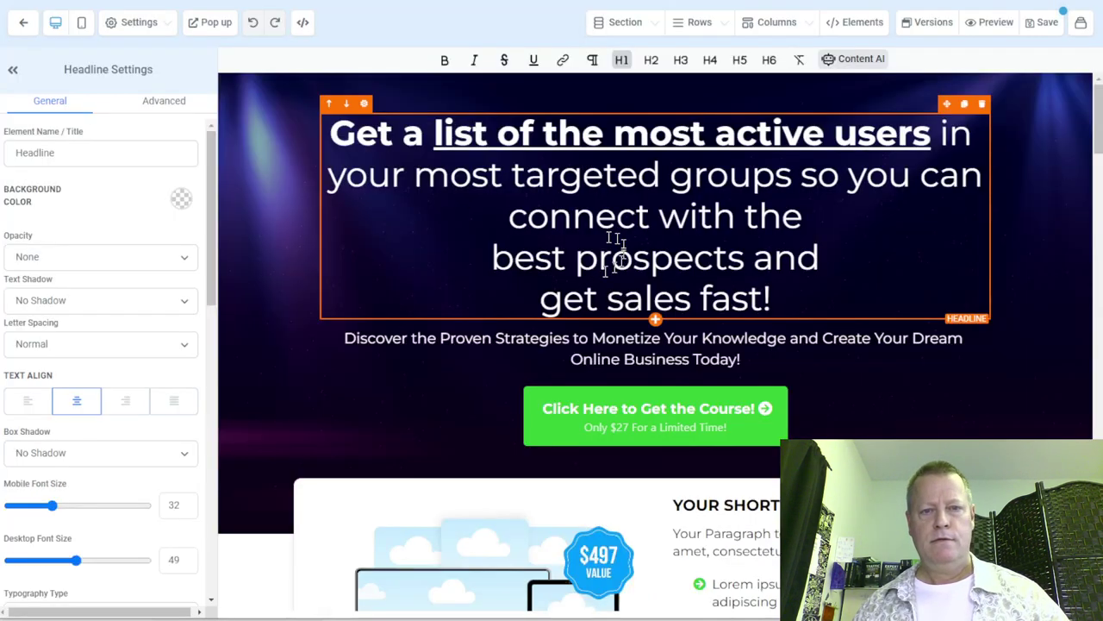
Step: Make the headline's last three lines, "connect with the best prospects and get sales fast!", bold
drag(620, 253, 773, 298)
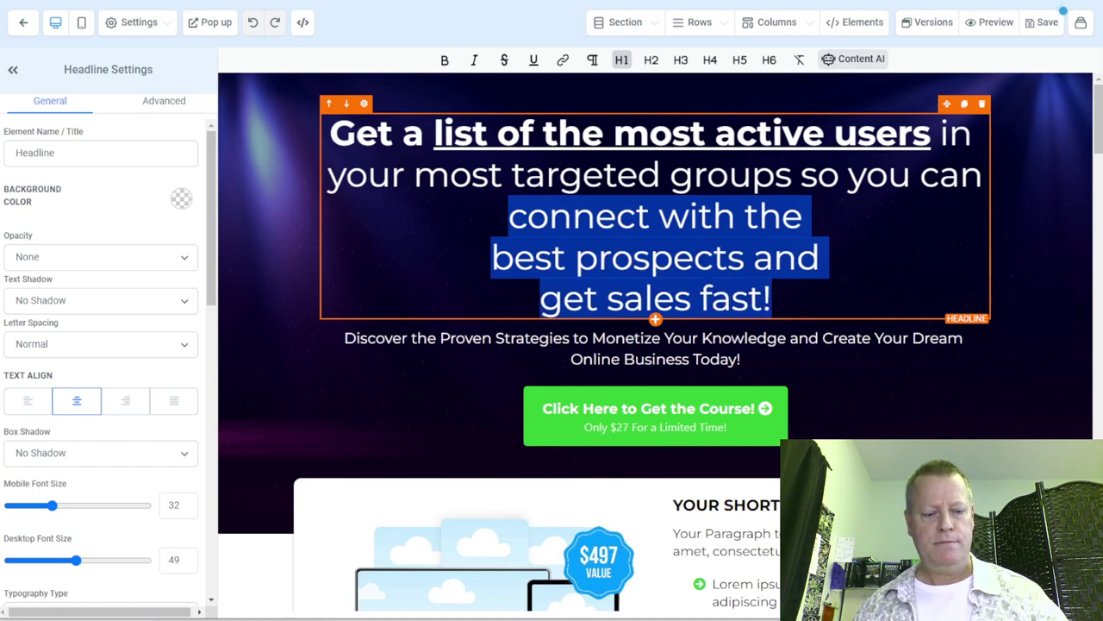
key(ctrl+b)
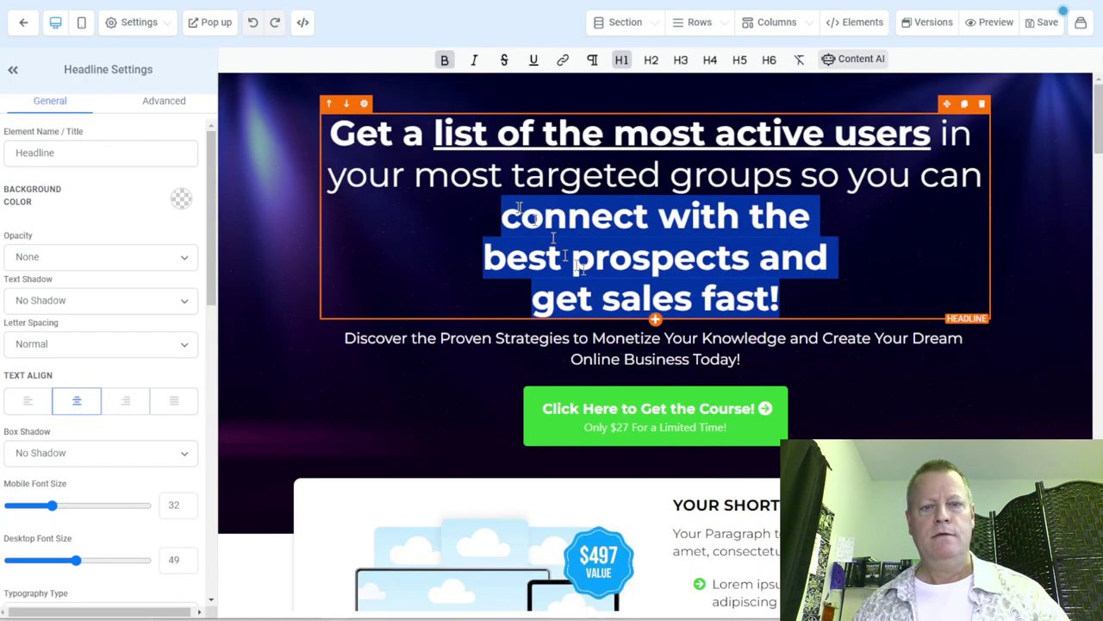
click(561, 251)
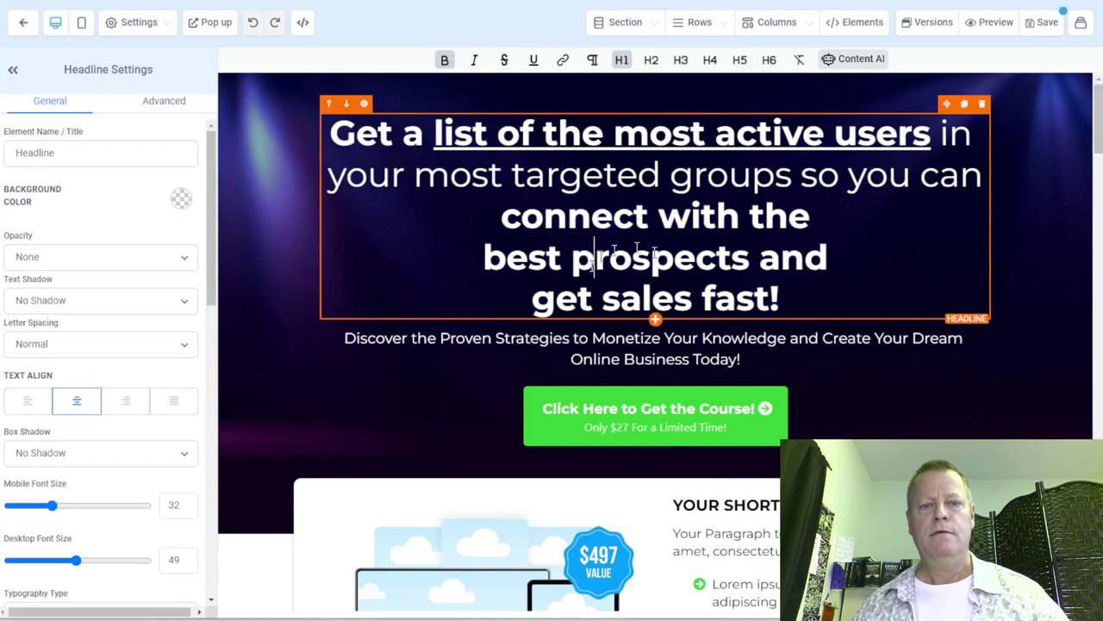
Step: Underline the phrases "best prospects" and "get sales fast" in the headline
drag(488, 259, 741, 262)
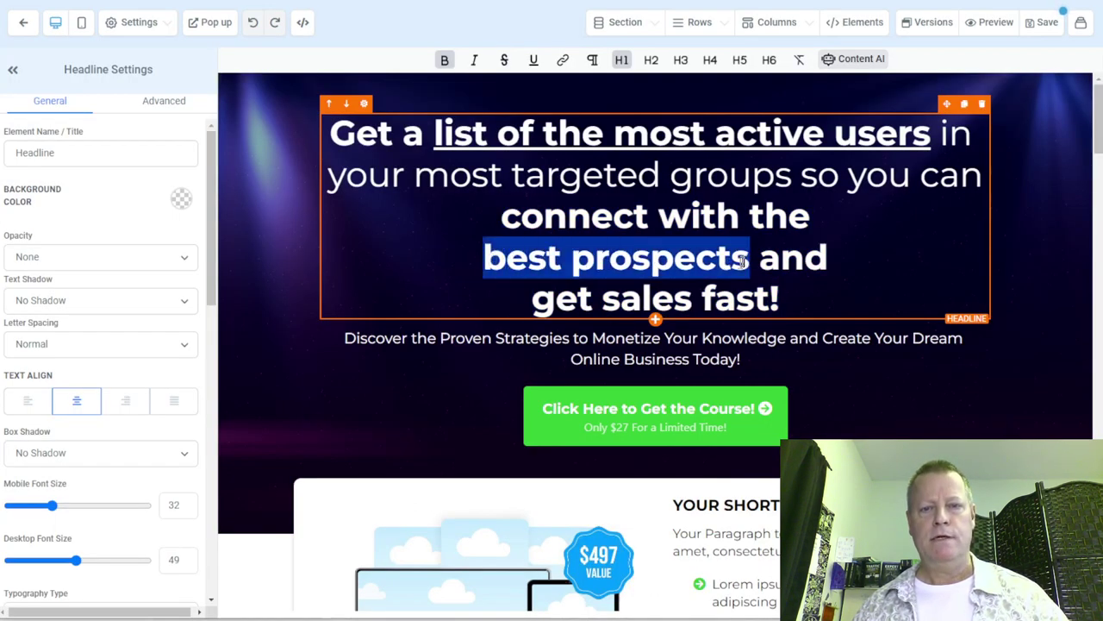
key(ctrl+u)
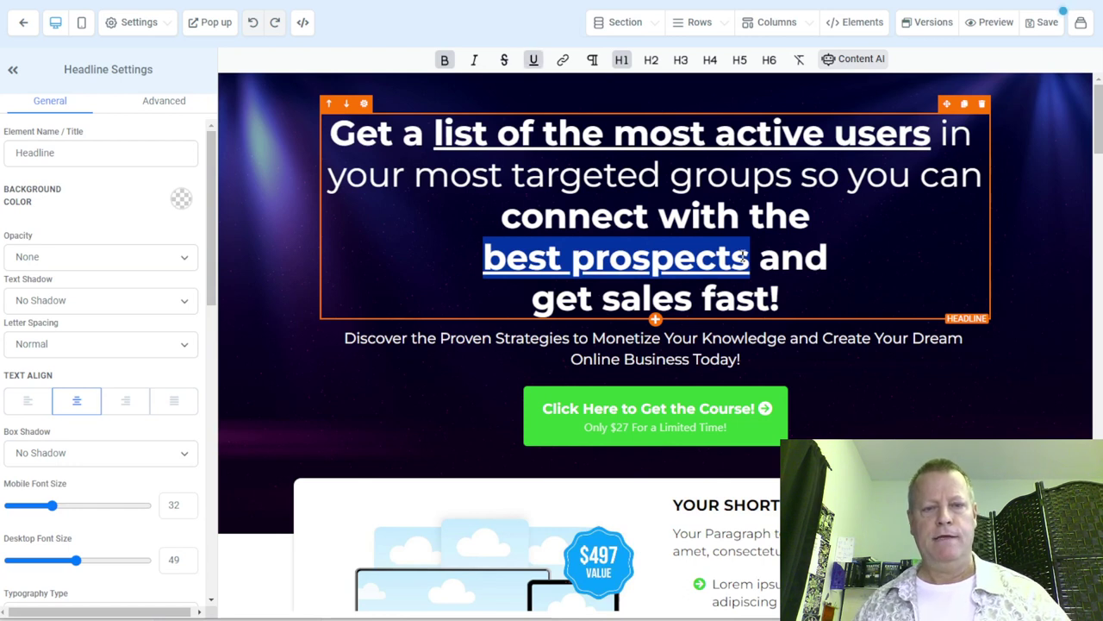
click(757, 298)
drag(532, 302, 769, 299)
key(ctrl+u)
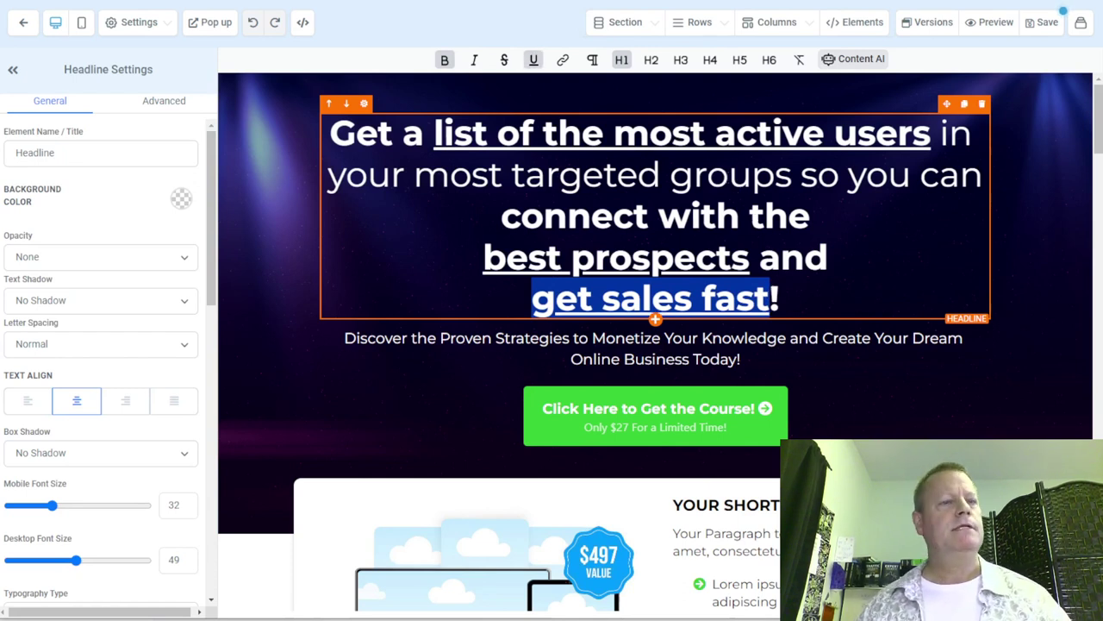
Step: Save the page and set its SEO title to "Active Group Users Workshop", correcting the spelling of "Group"
click(1049, 27)
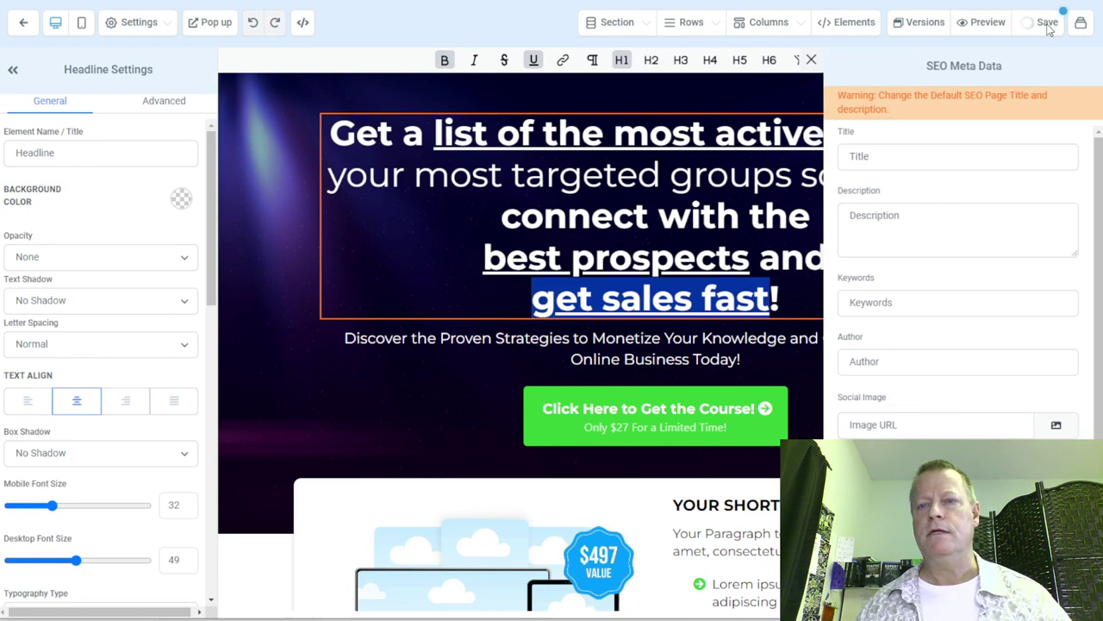
click(888, 160)
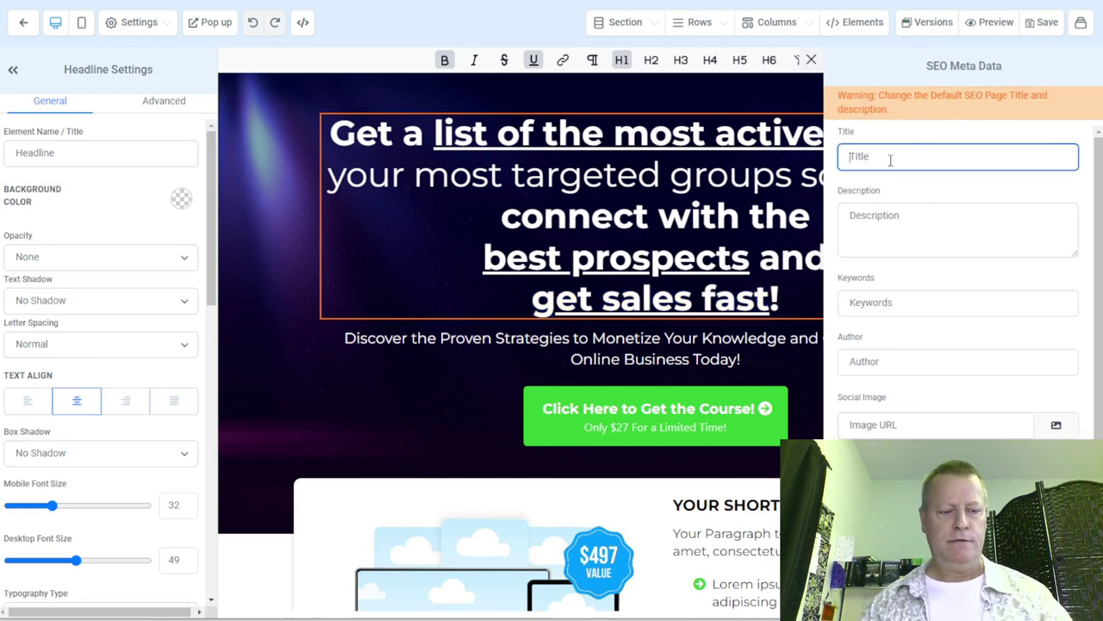
text(ctive Group Users)
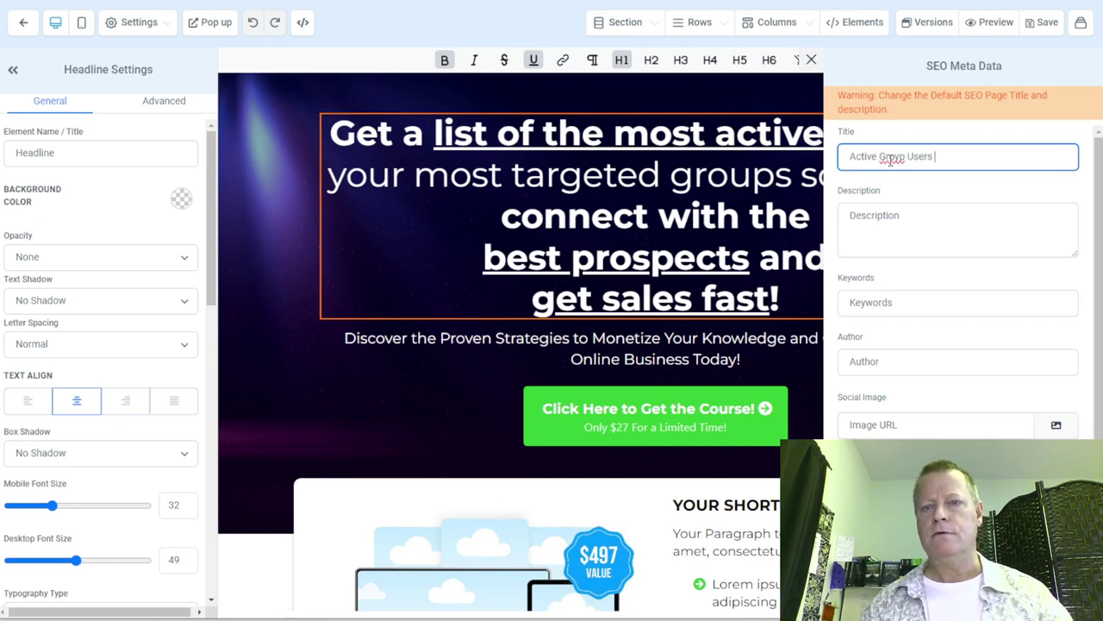
text( Workshop)
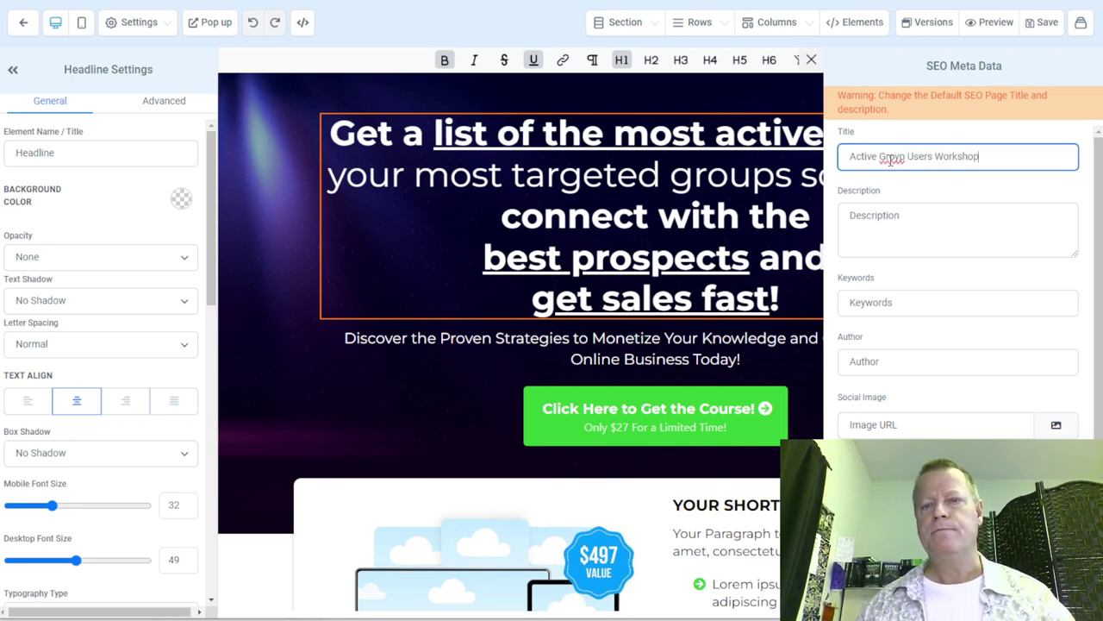
double_click(891, 156)
key(Right)
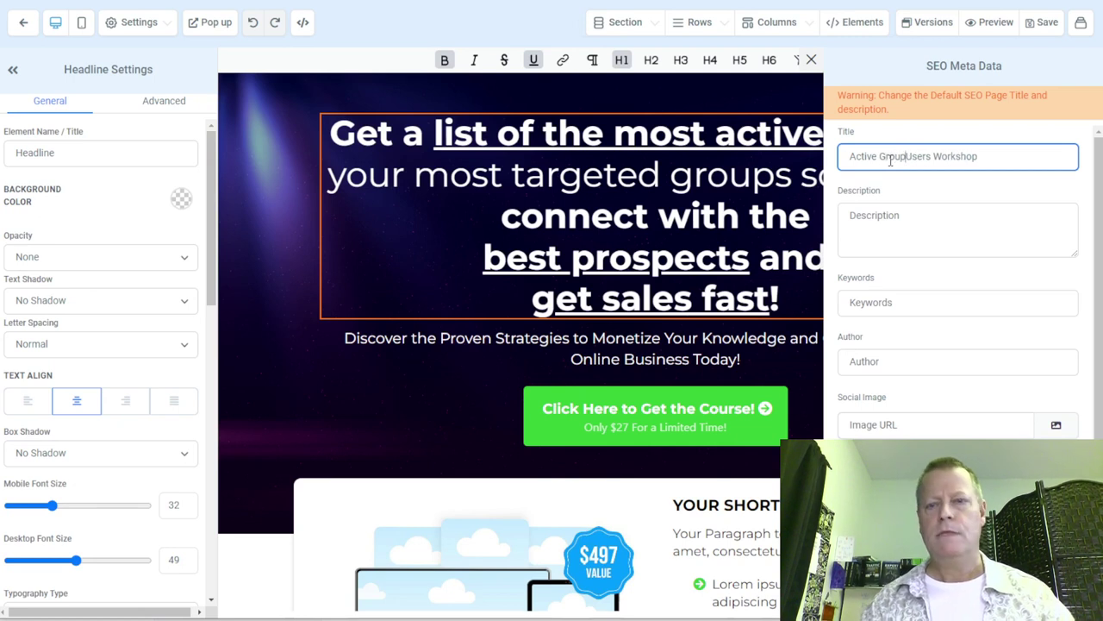
Step: Set the SEO description to the full headline sentence, from "Get a list of the most active users" to "get sales fast!", and finish the SEO metadata
click(905, 220)
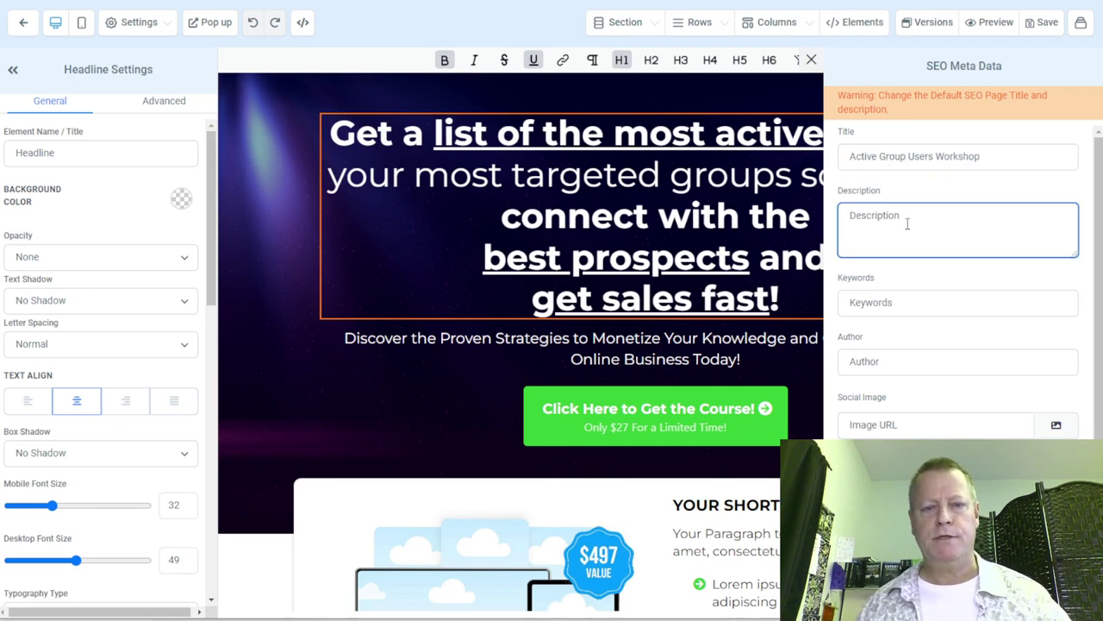
text(Get a list of the most active users in your most targeted groups so you can connect with the best prospects and get sales fast!)
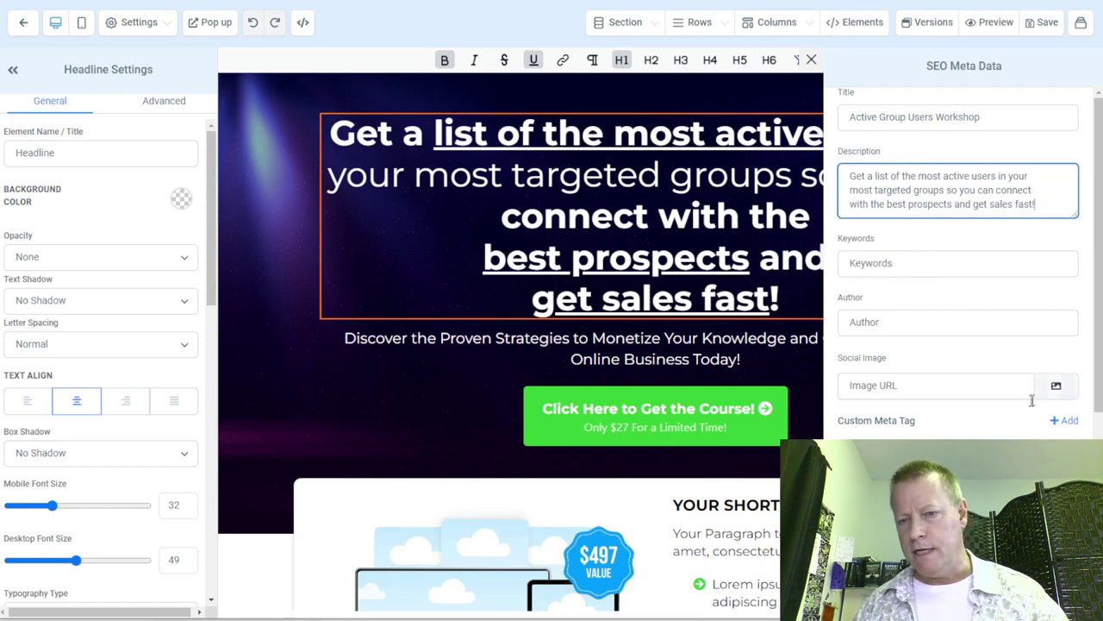
scroll(957, 259, down, 2)
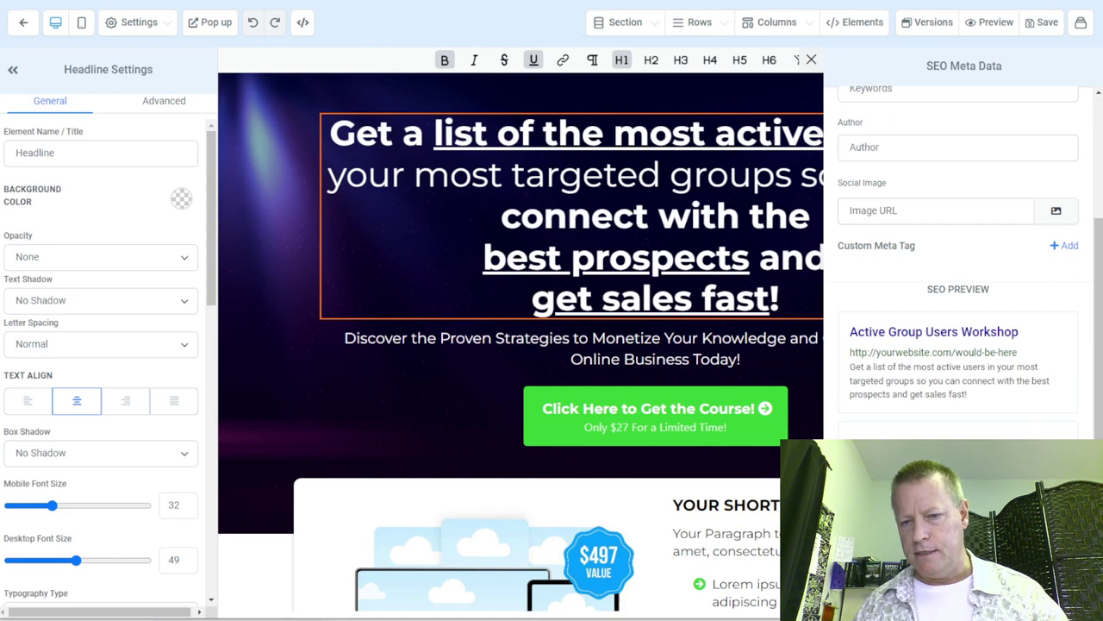
click(948, 448)
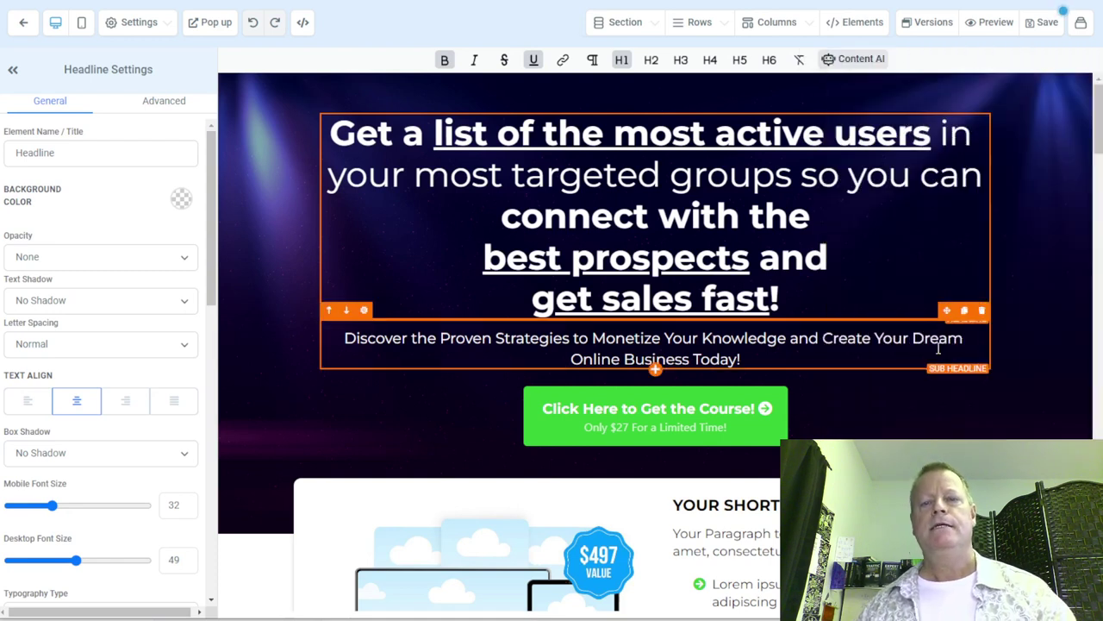
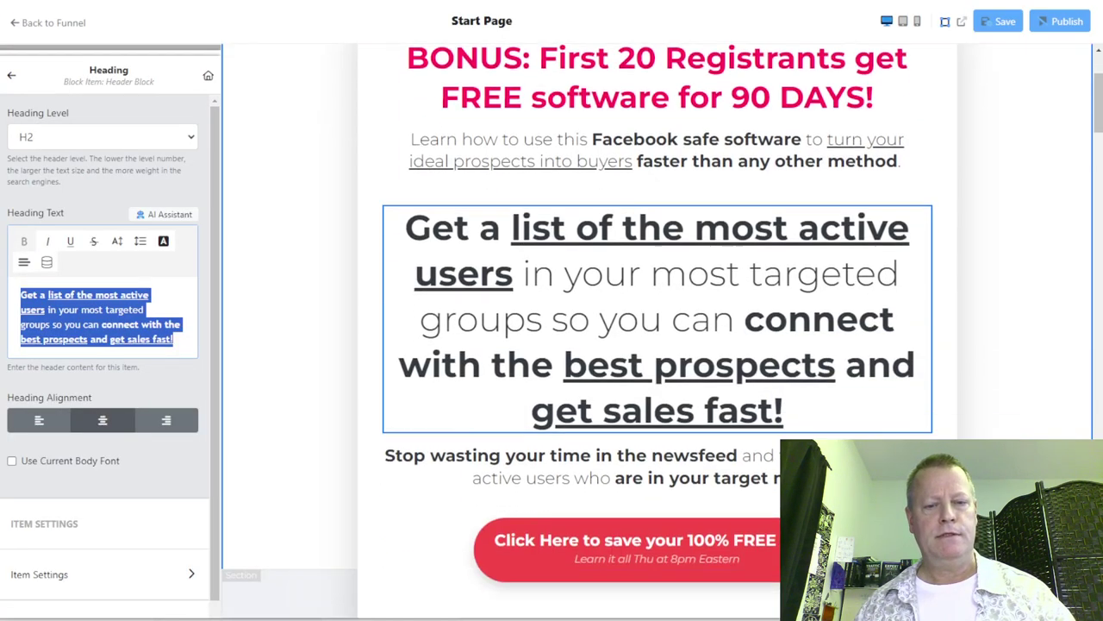
Step: Replace the sub headline with the Start Page's "Stop wasting your time in the newsfeed" sentence and remove the blank line above it
scroll(557, 435, down, 1)
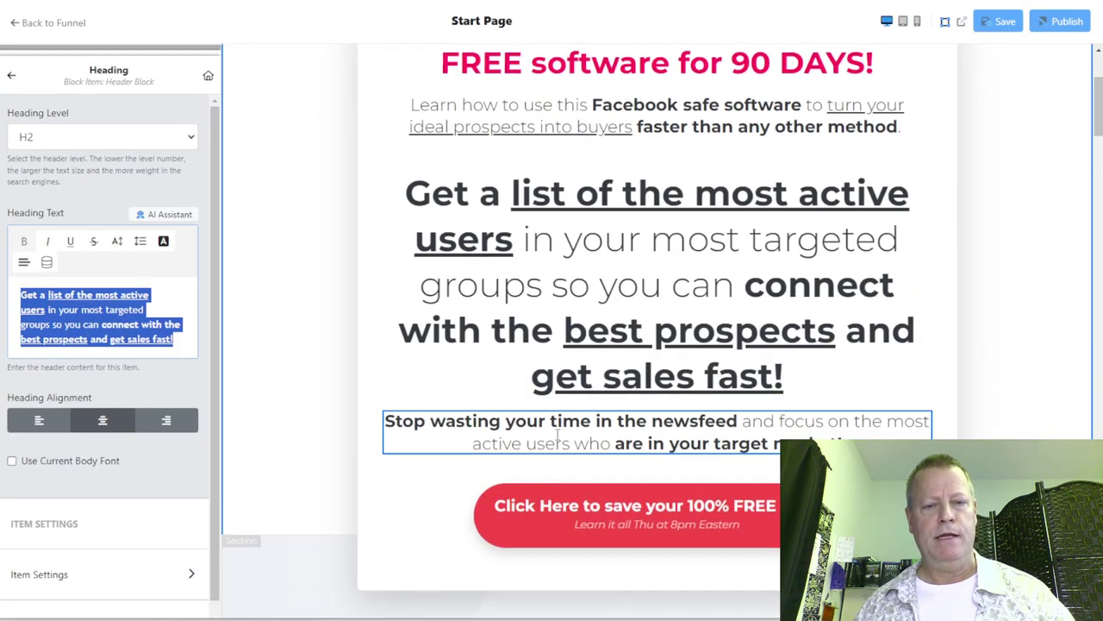
click(557, 434)
key(ctrl+a)
key(ctrl+c)
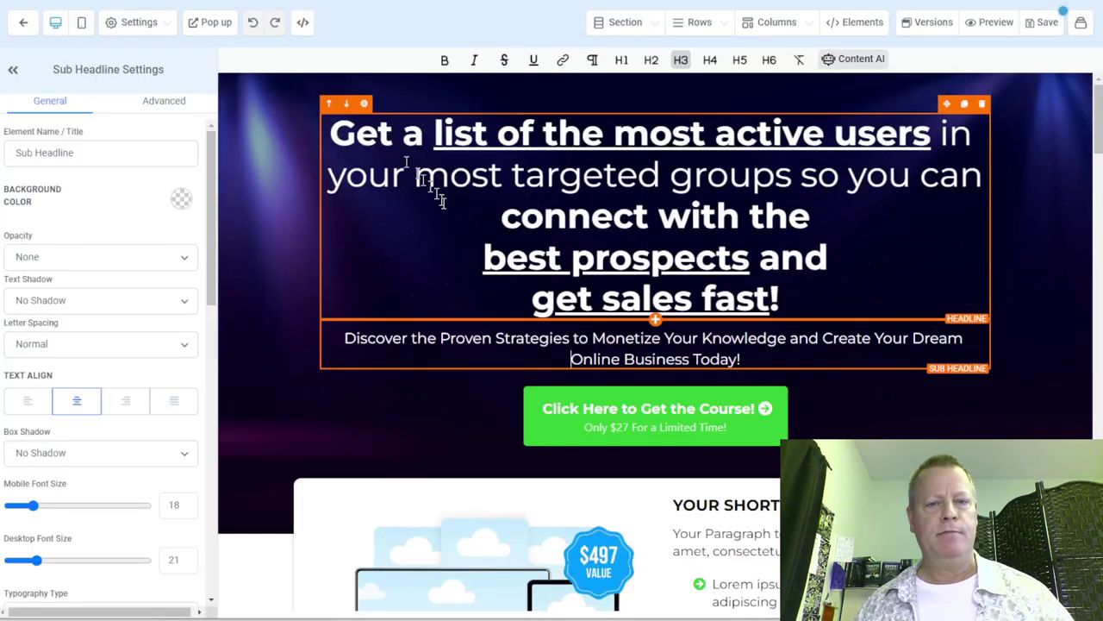
drag(744, 360, 349, 349)
key(ctrl+v)
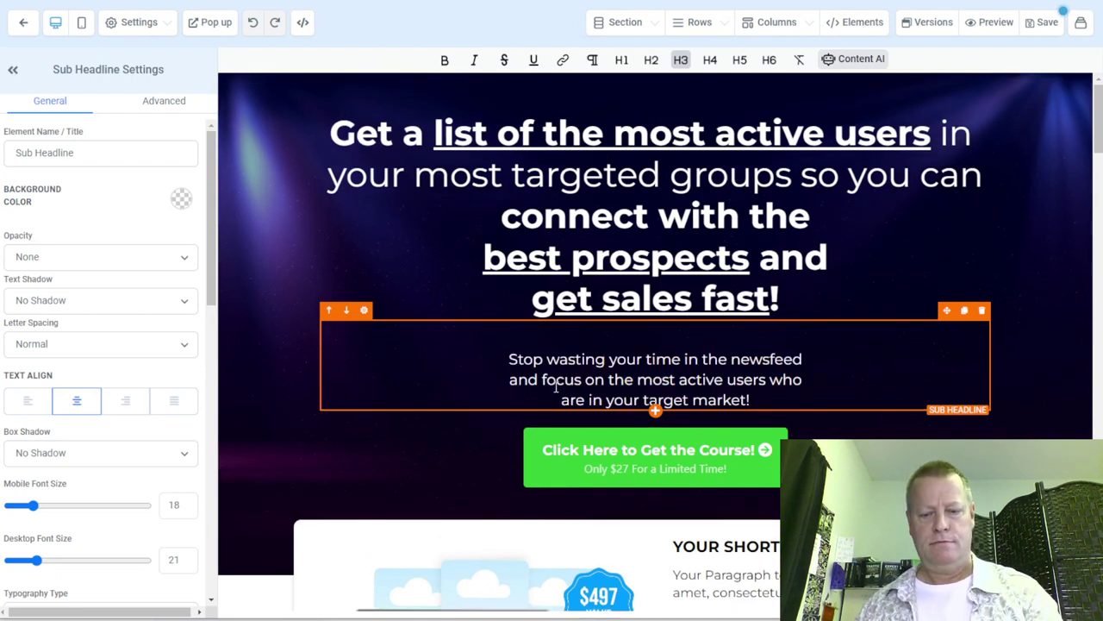
key(BackSpace)
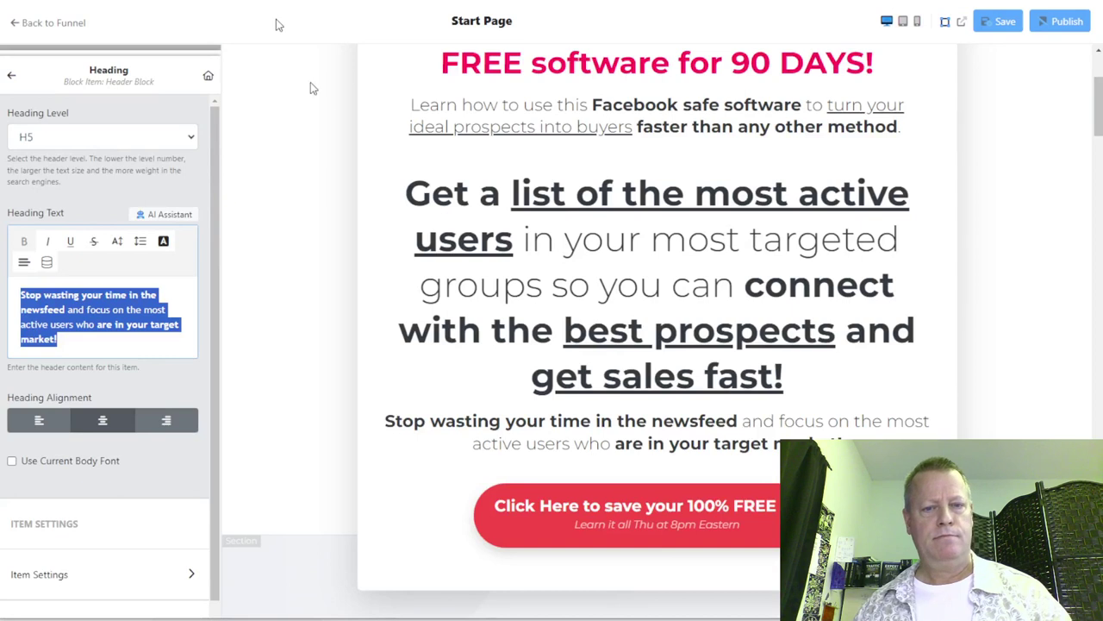
click(564, 436)
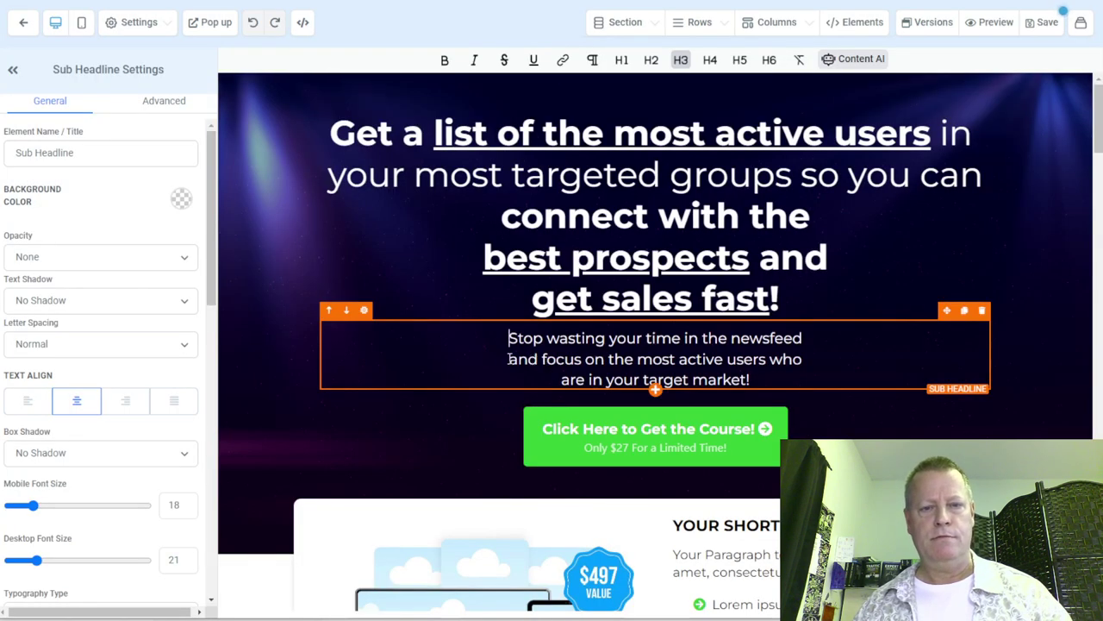
Step: Remove the line breaks before "and focus on" in the sub headline and before "best prospects" in the headline
click(509, 359)
key(BackSpace)
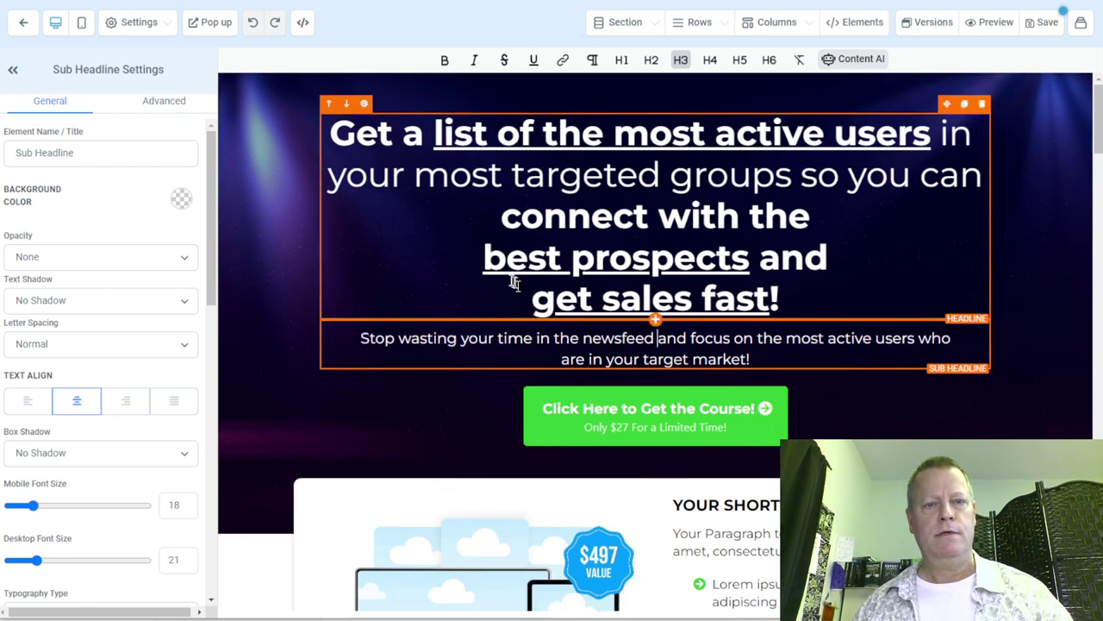
click(480, 260)
key(BackSpace)
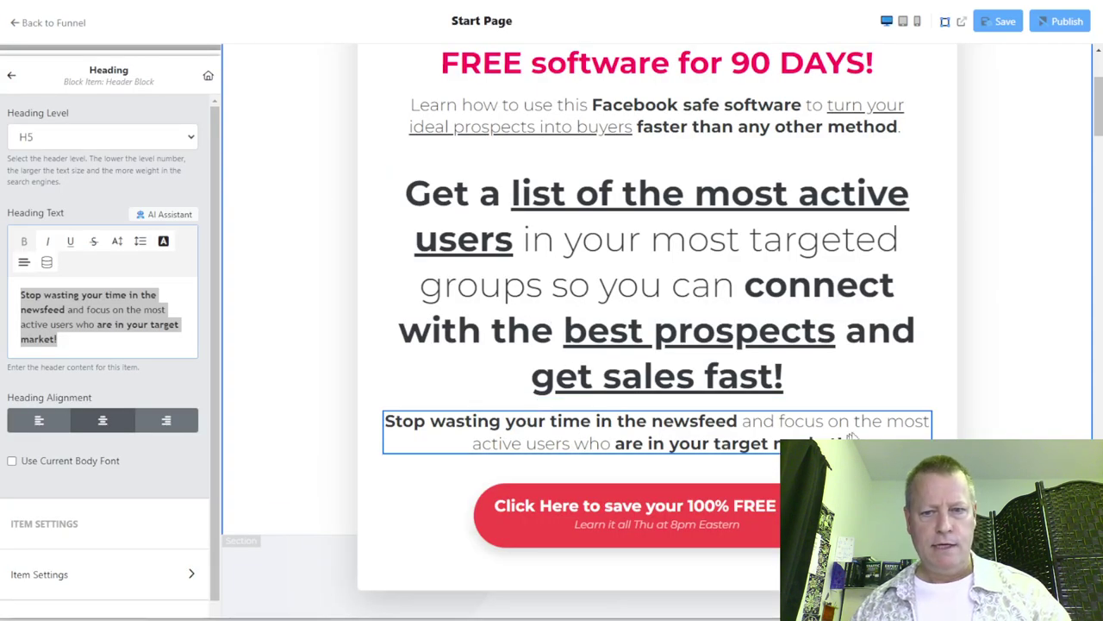
Step: Bold "Stop wasting your time in the newsfeed" and "are in your target market" in the sub headline, matching the Start Page
click(158, 332)
drag(76, 344, 22, 295)
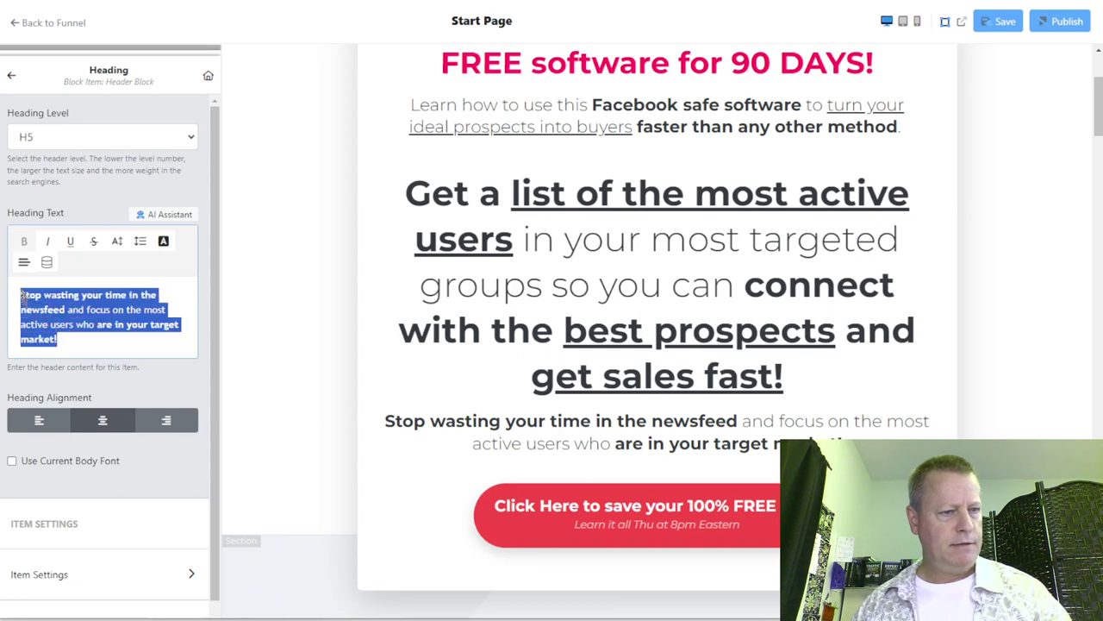
click(69, 325)
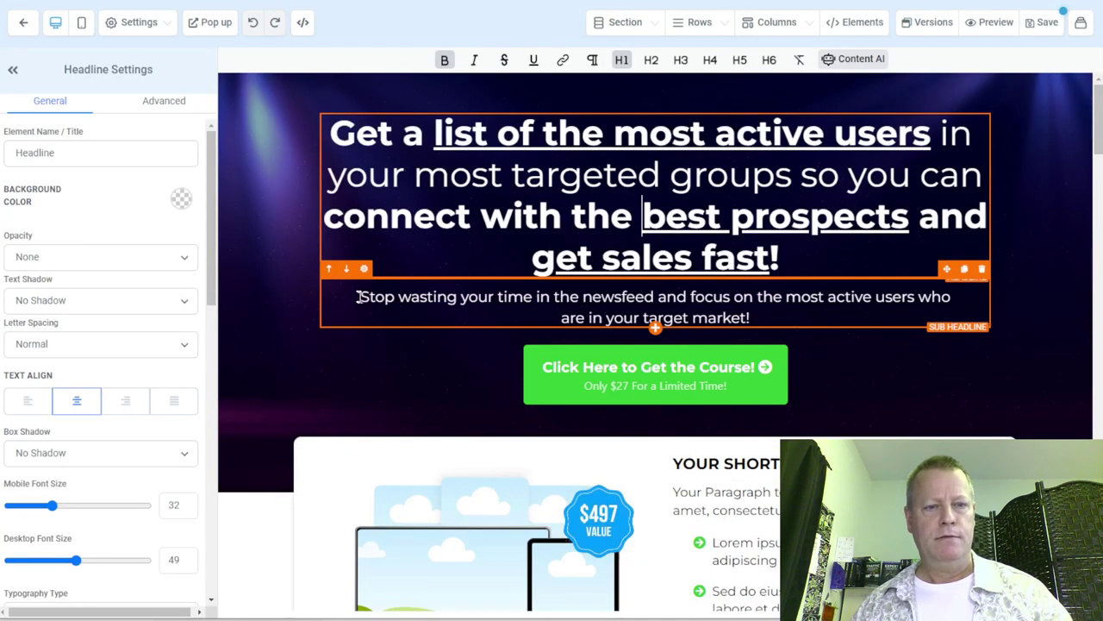
drag(360, 297, 640, 302)
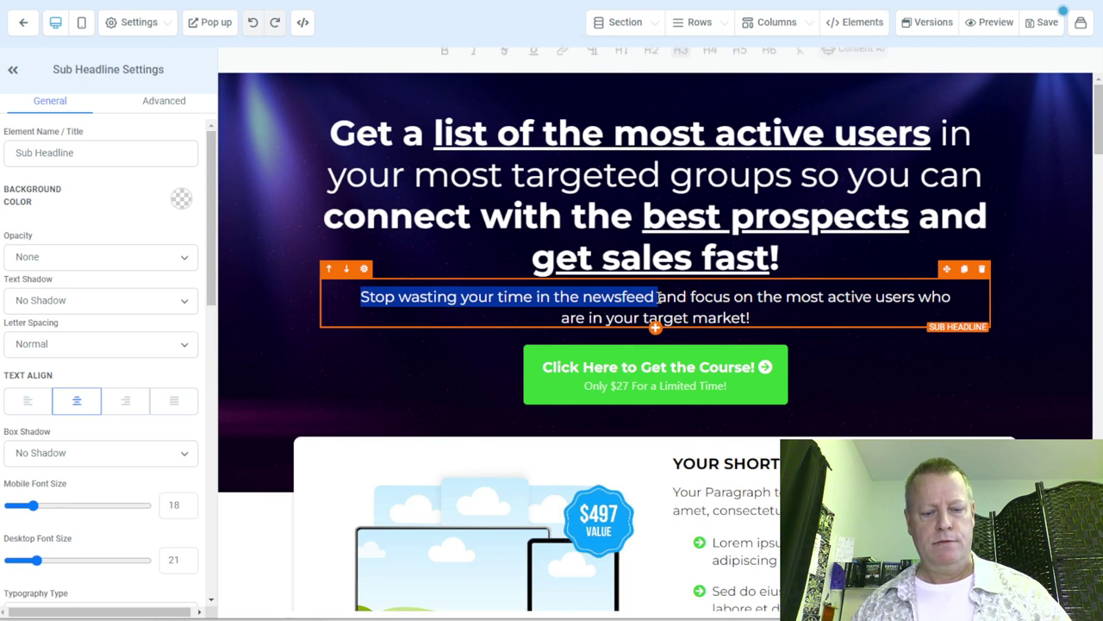
key(ctrl+b)
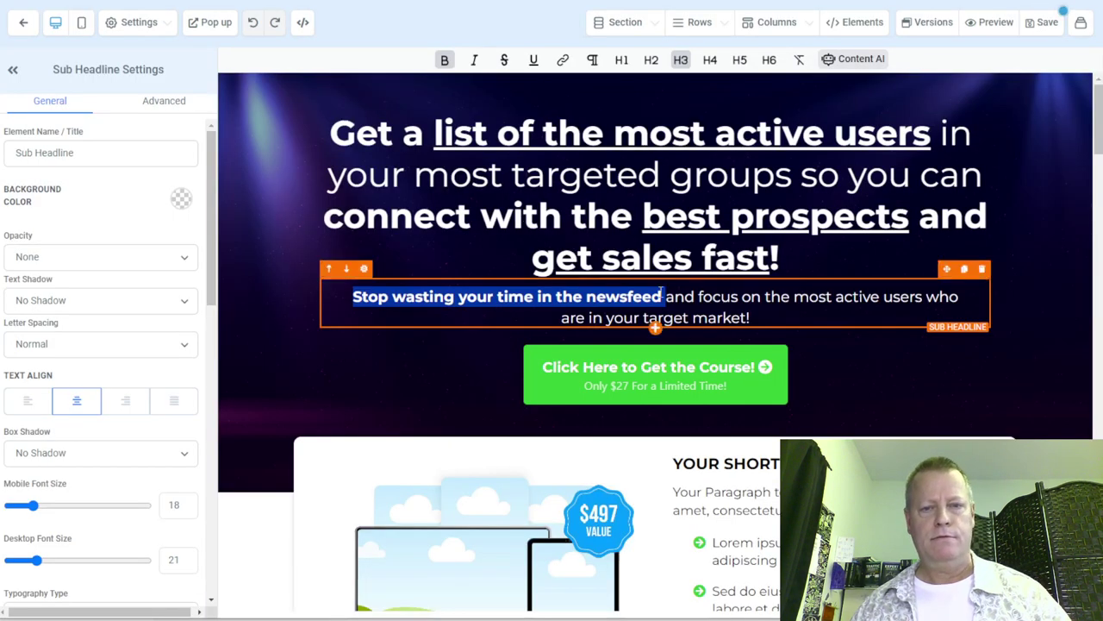
drag(743, 318, 581, 317)
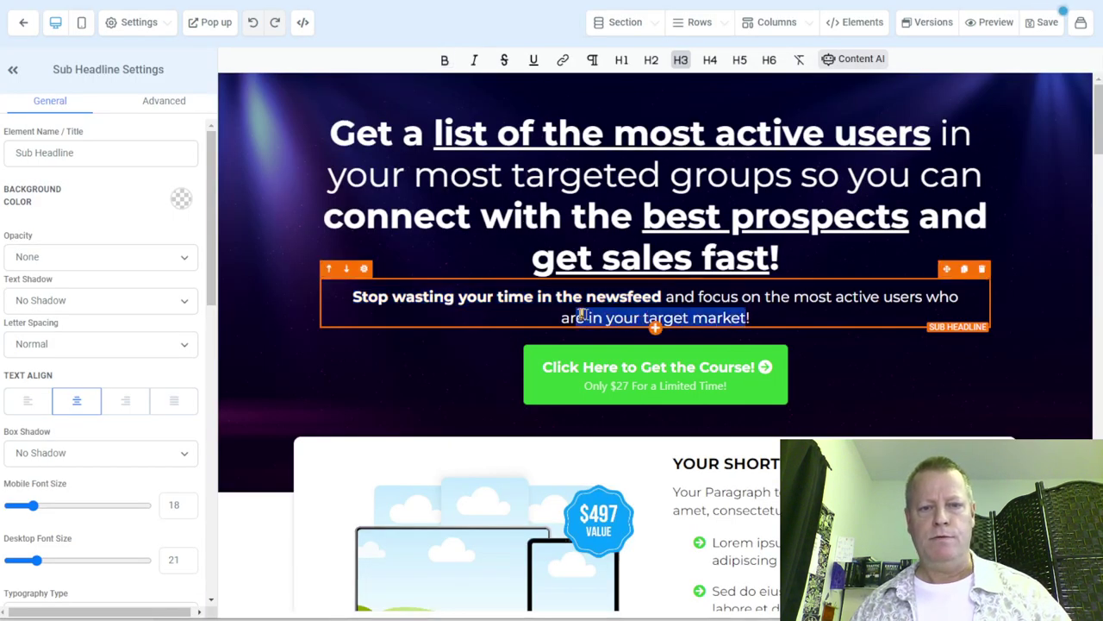
key(ctrl+b)
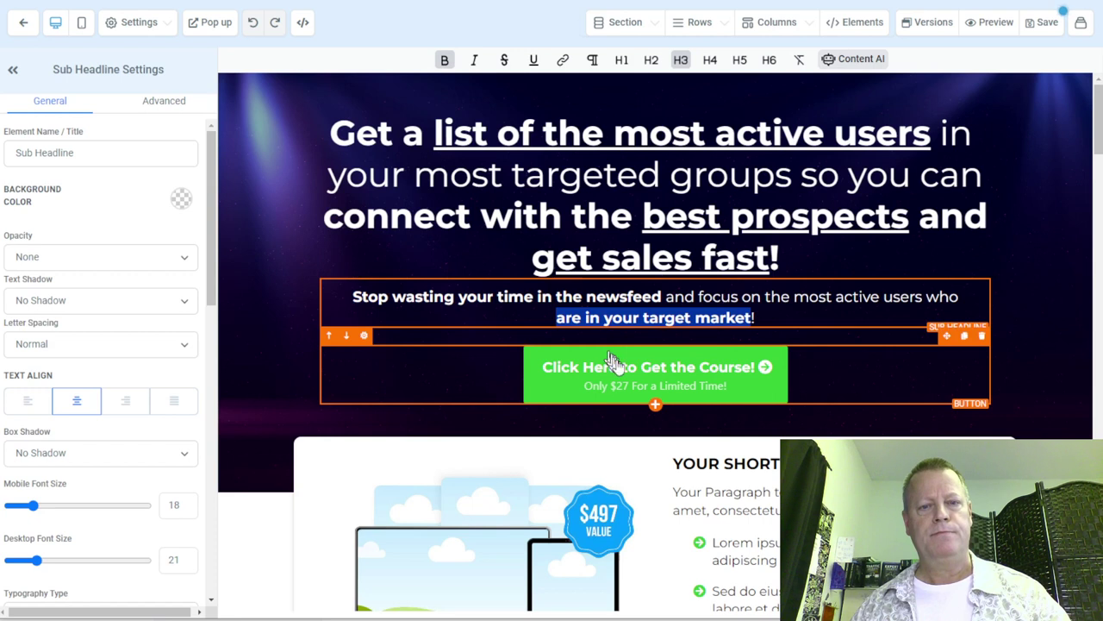
Step: Compare the Start Page's headline, sub headline and button block with the top sections of the sales page
scroll(566, 249, down, 4)
scroll(606, 303, up, 3)
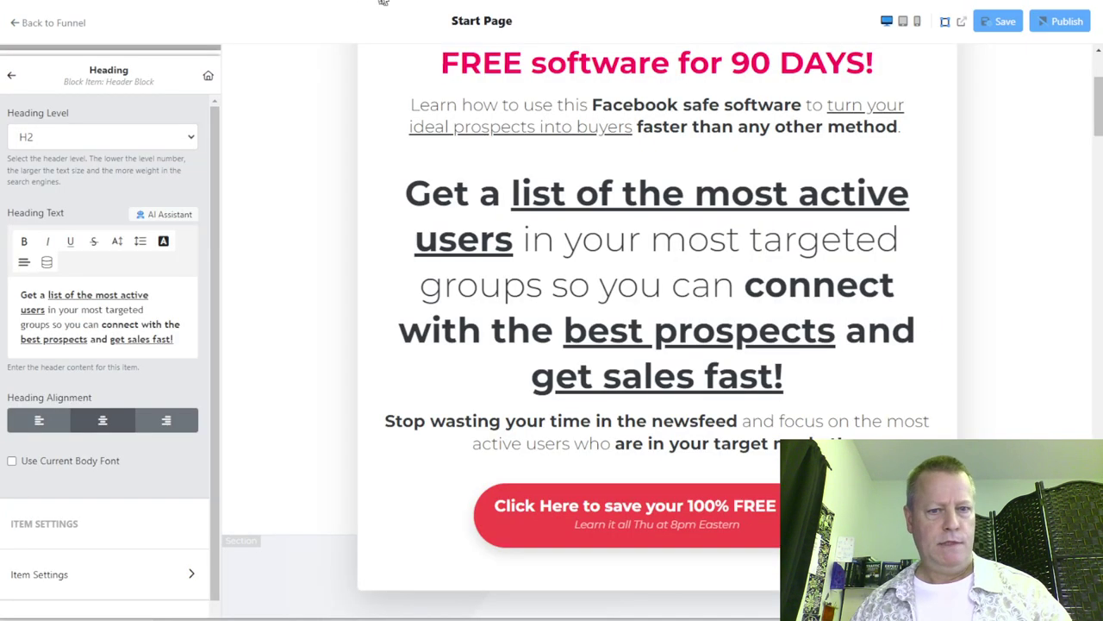
scroll(811, 436, down, 3)
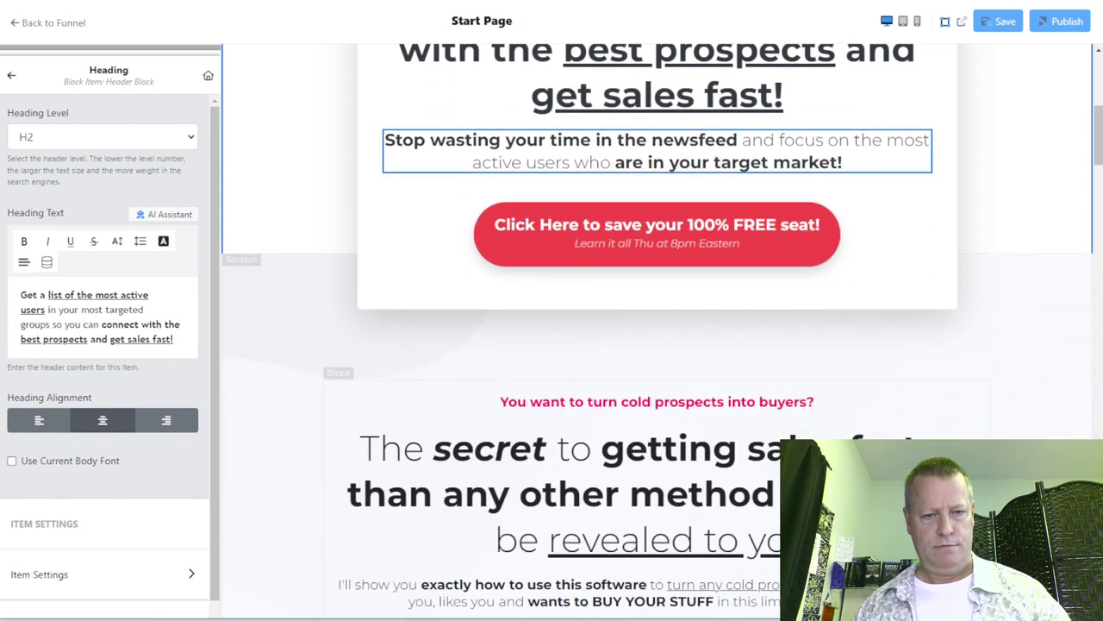
scroll(828, 414, up, 2)
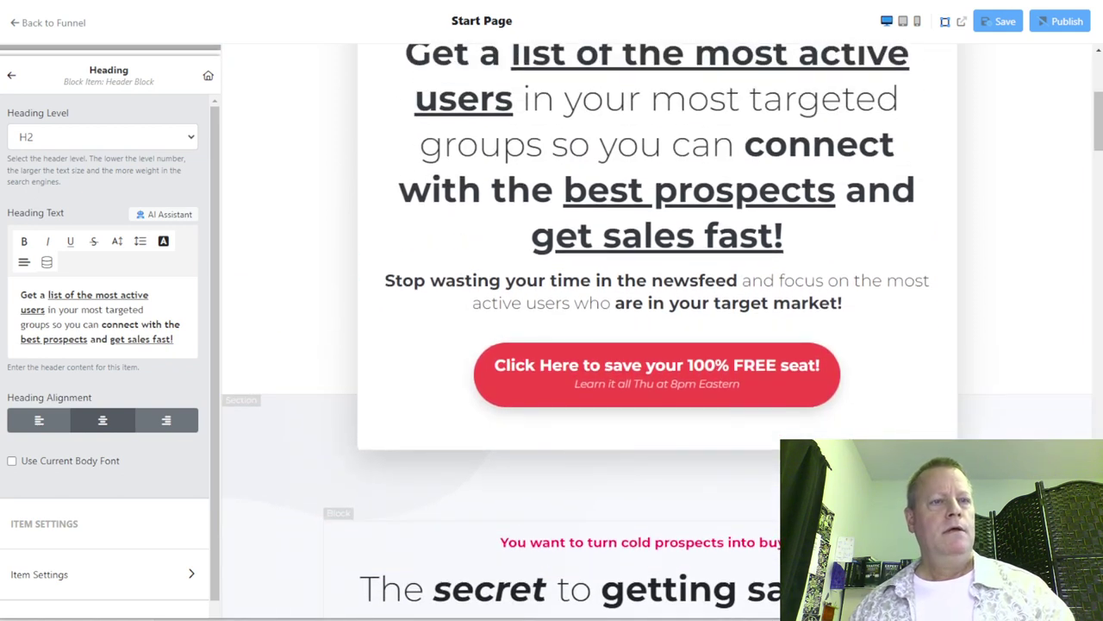
scroll(561, 250, up, 4)
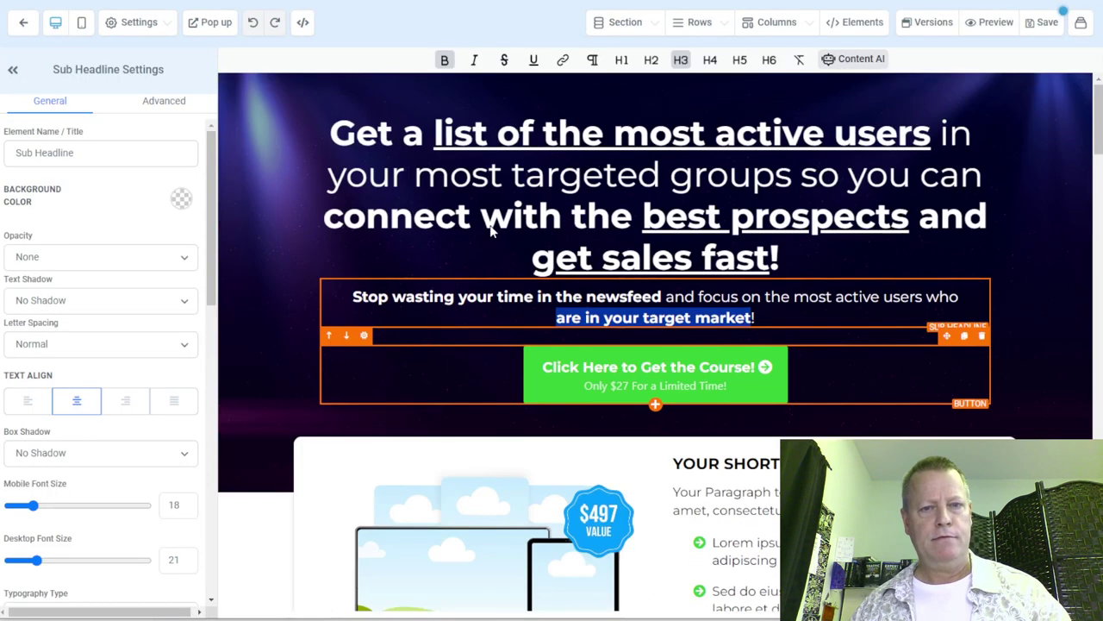
scroll(491, 228, down, 3)
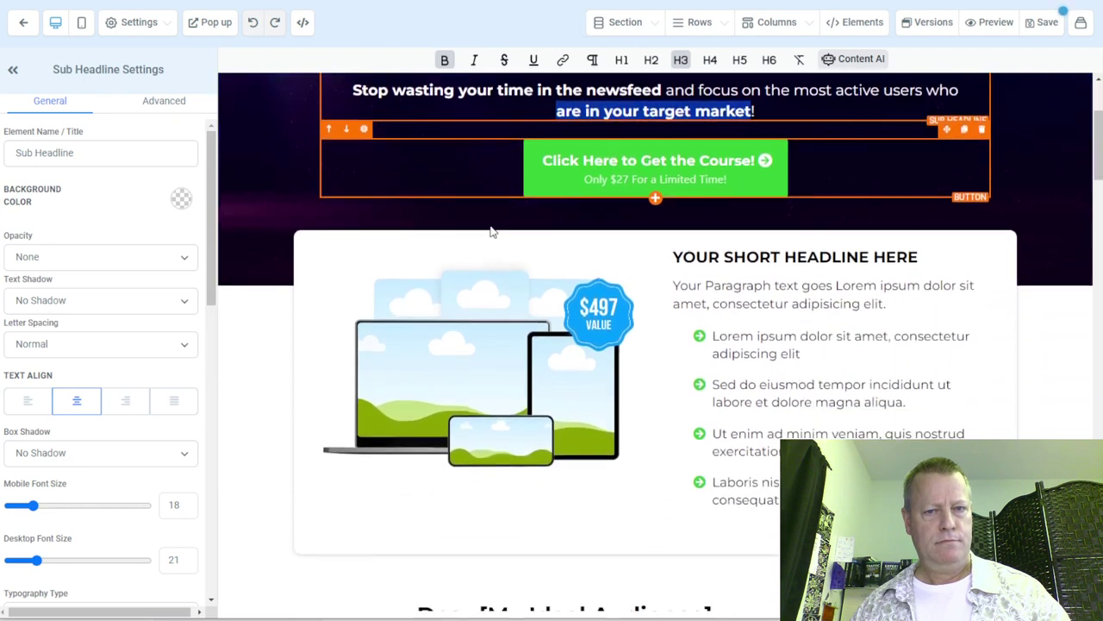
scroll(491, 229, up, 3)
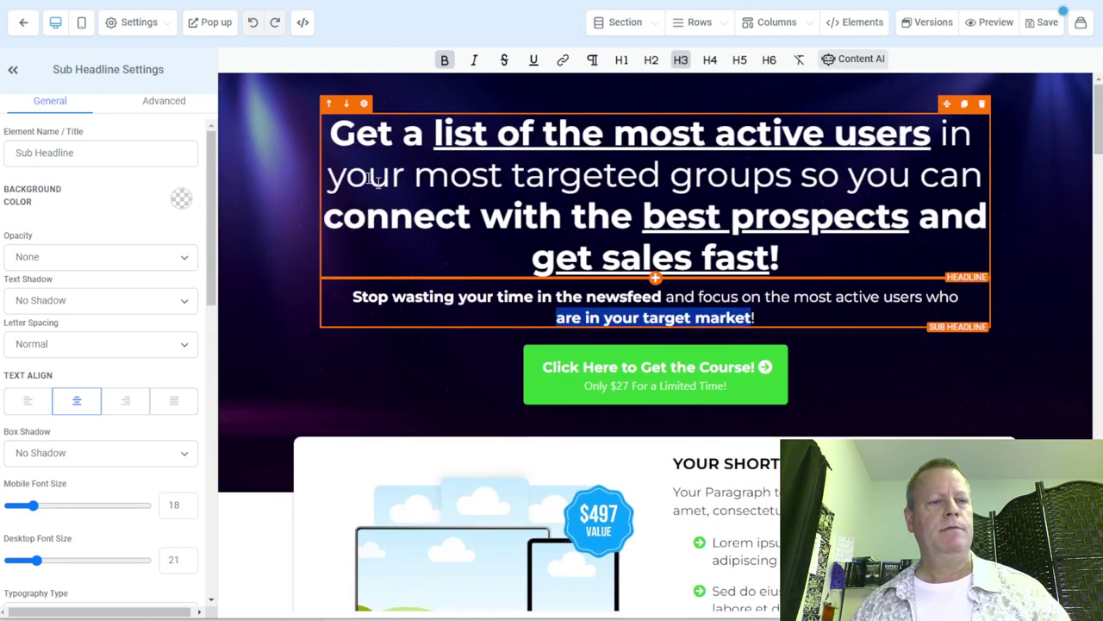
Step: Look through the options for adding sections and rows, including the row layouts from one to six columns
click(396, 140)
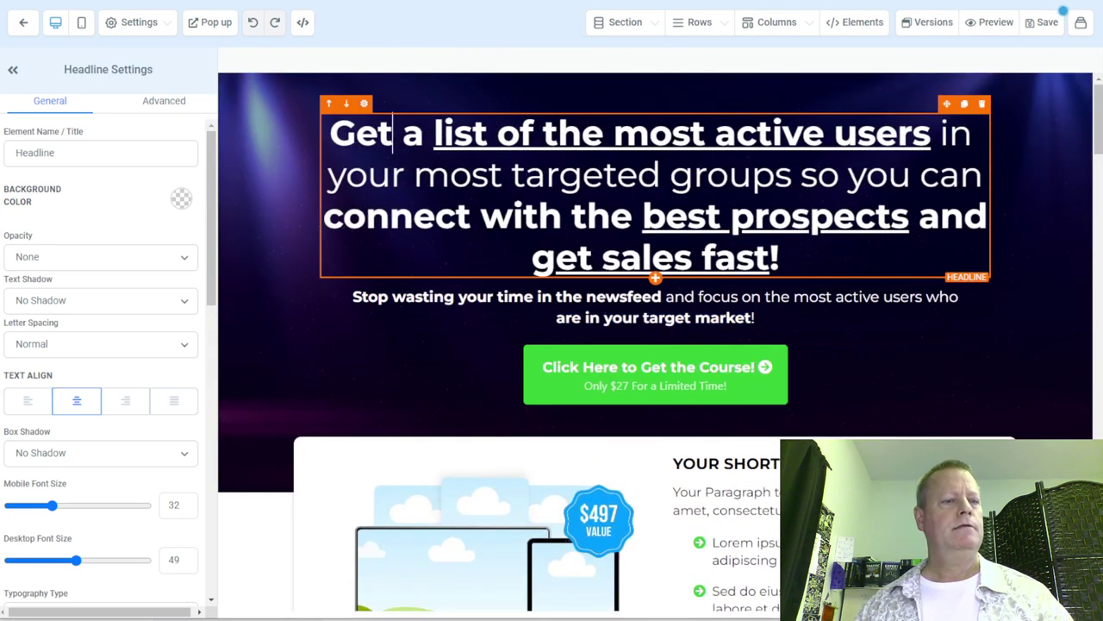
click(619, 24)
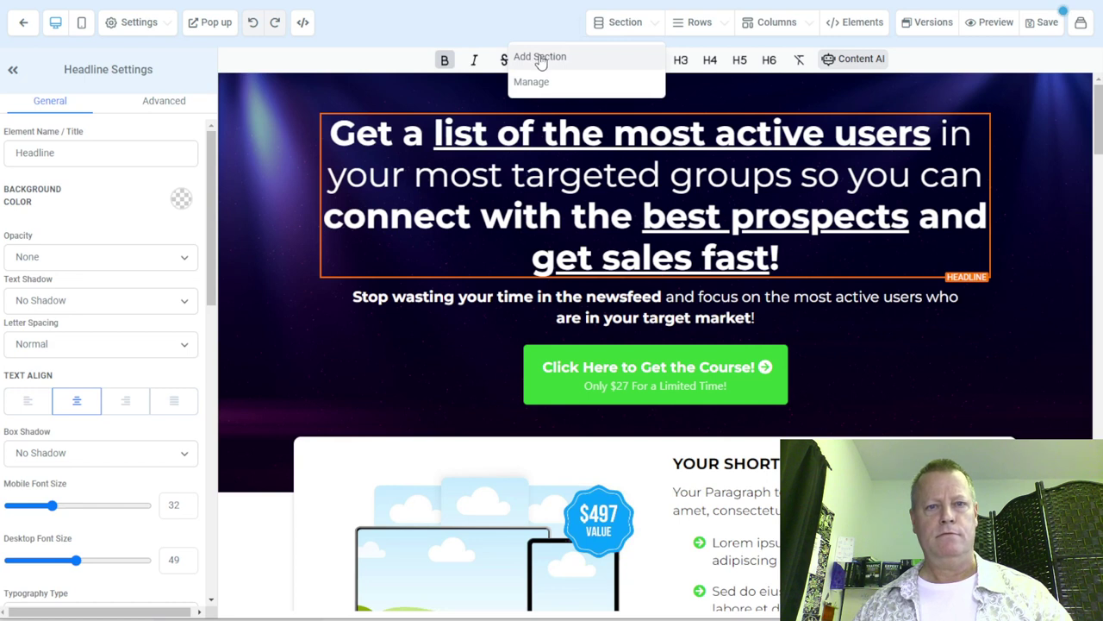
click(695, 28)
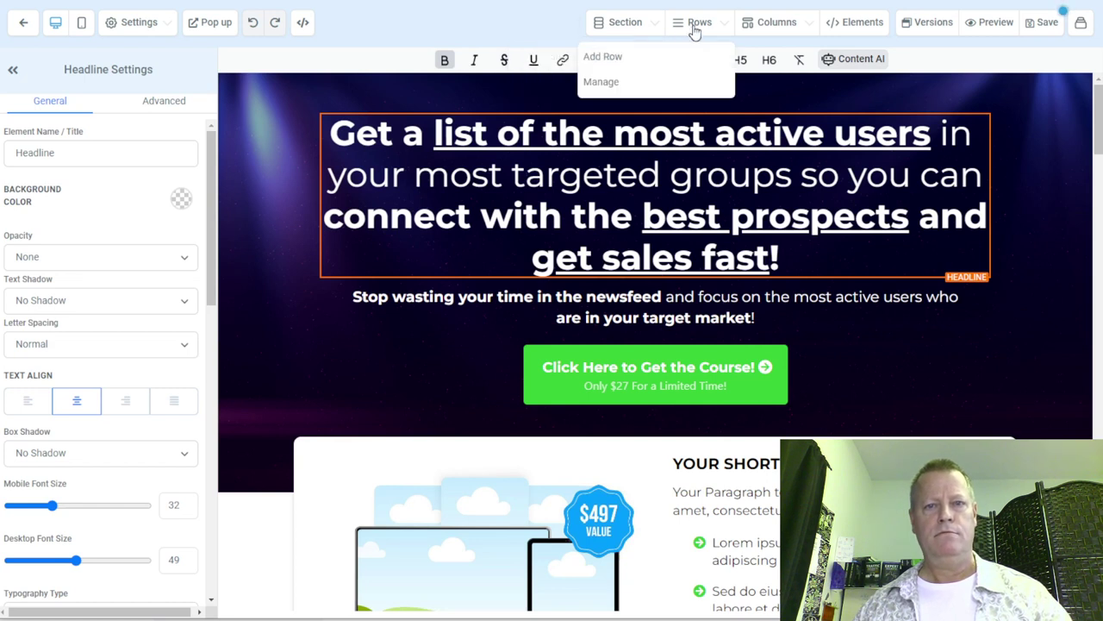
click(616, 57)
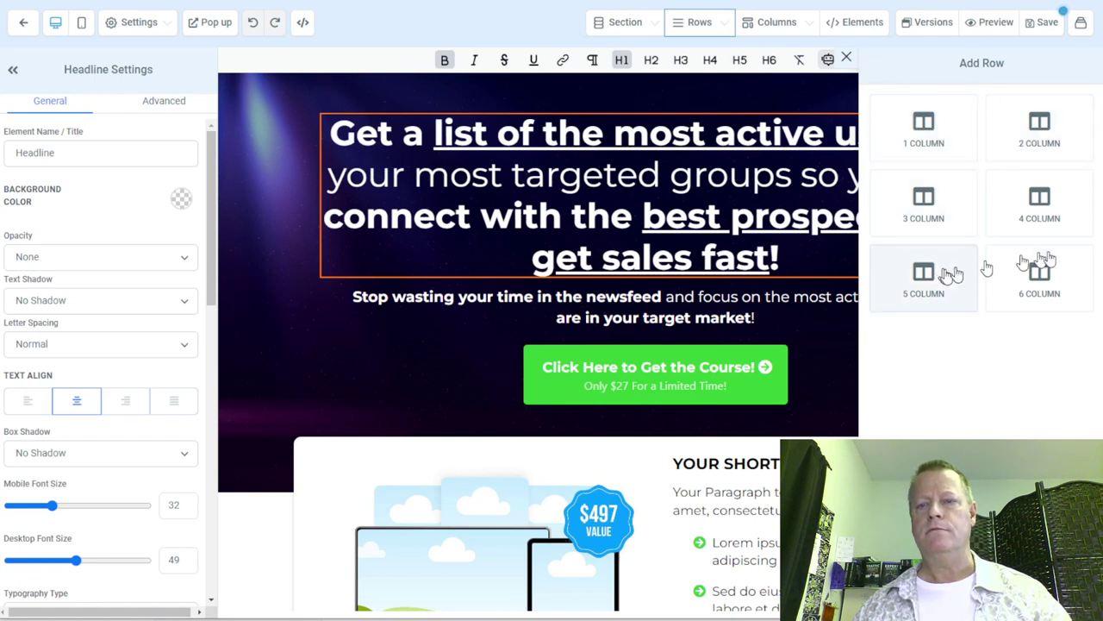
click(931, 135)
Step: Review the remaining sales page template sections down to the frequently asked questions and disclaimer, and return to the headline
scroll(542, 248, down, 15)
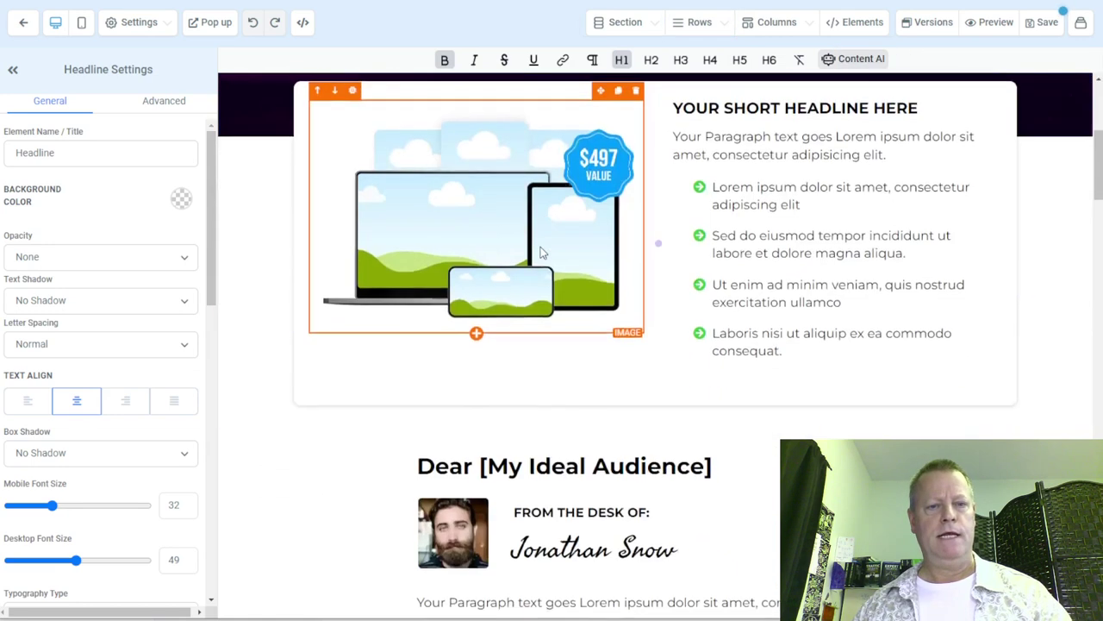
scroll(539, 250, down, 20)
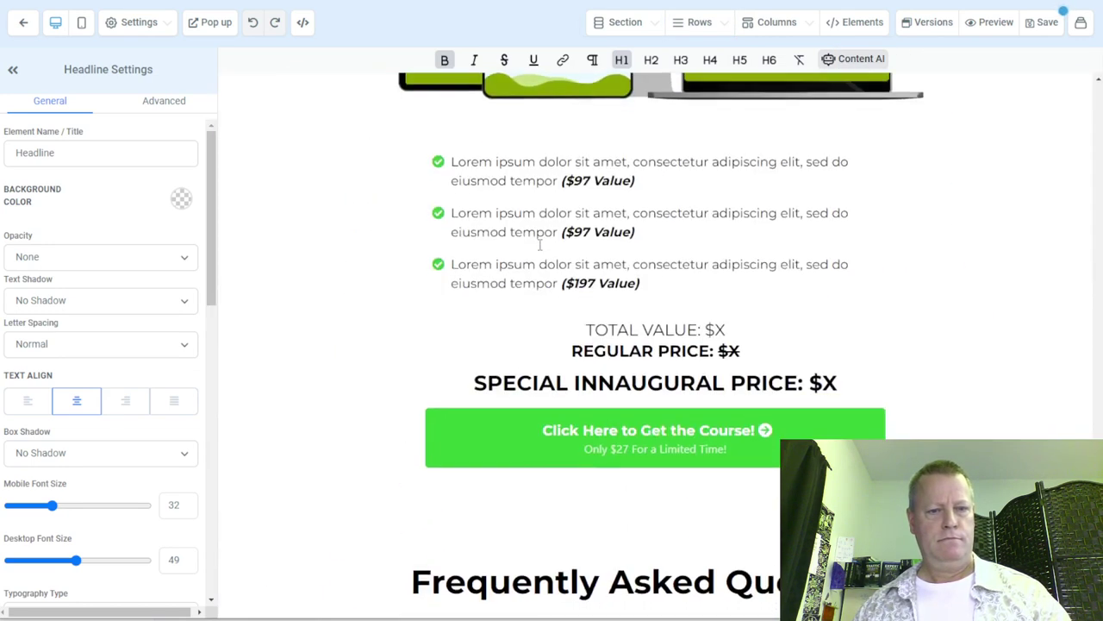
scroll(461, 520, up, 2)
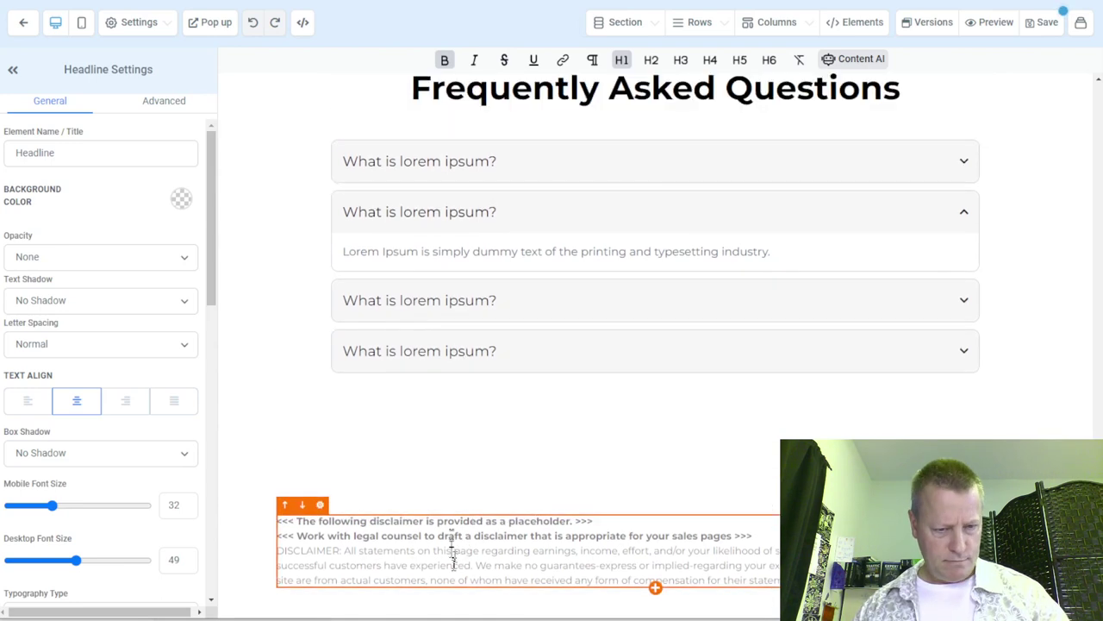
scroll(450, 526, down, 2)
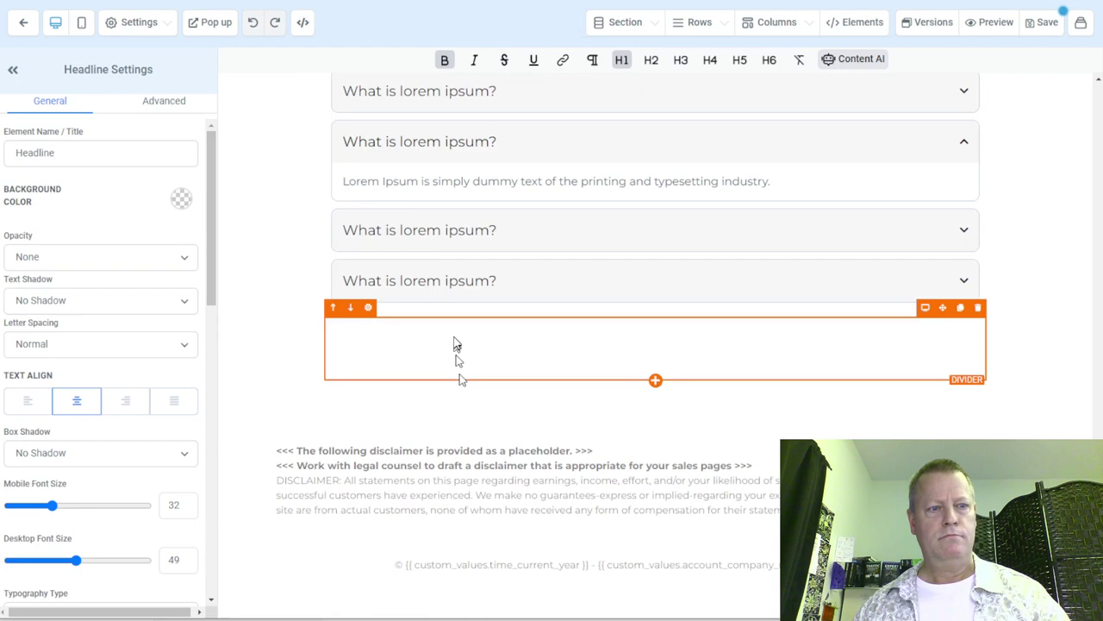
scroll(458, 371, up, 15)
scroll(454, 343, up, 10)
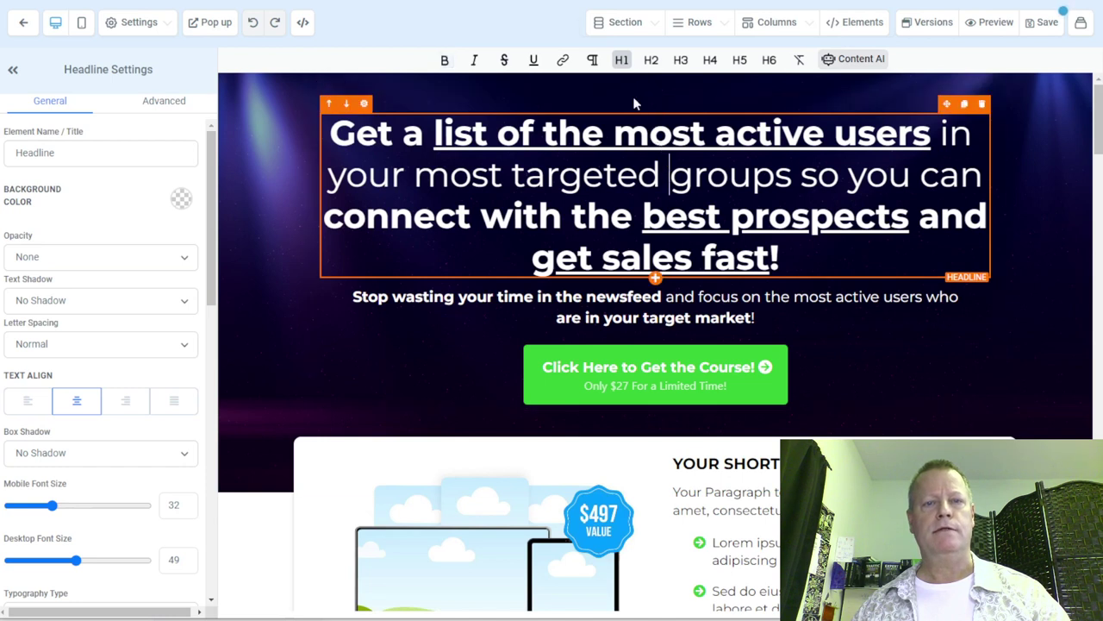
Step: Apply H2 to the headline to make it smaller, and set its "connect with the best prospects" line to H1
click(651, 59)
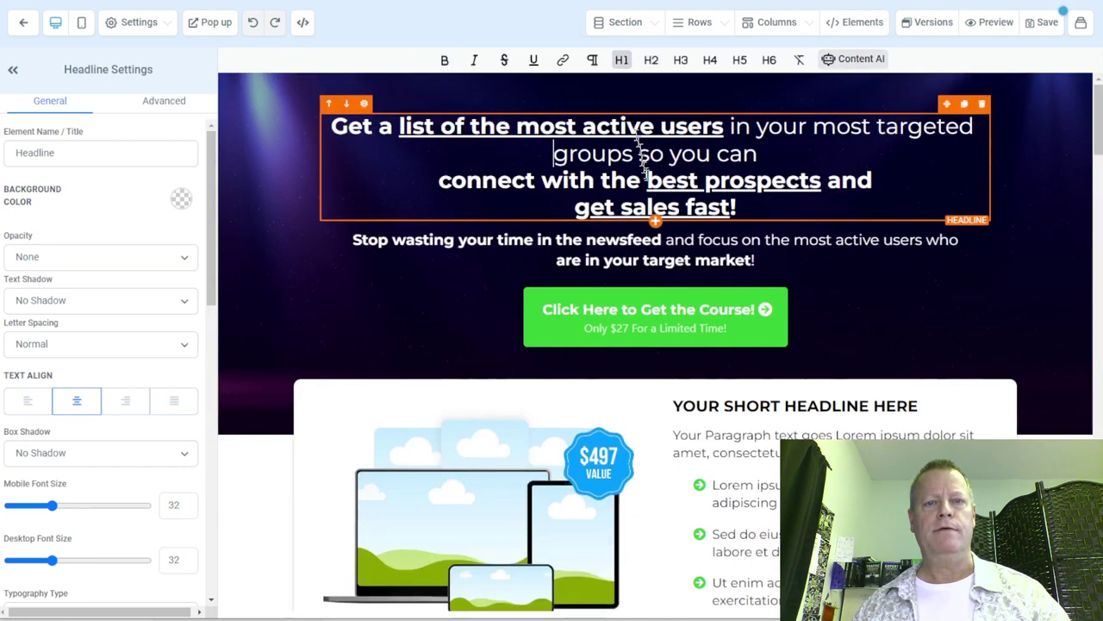
click(598, 180)
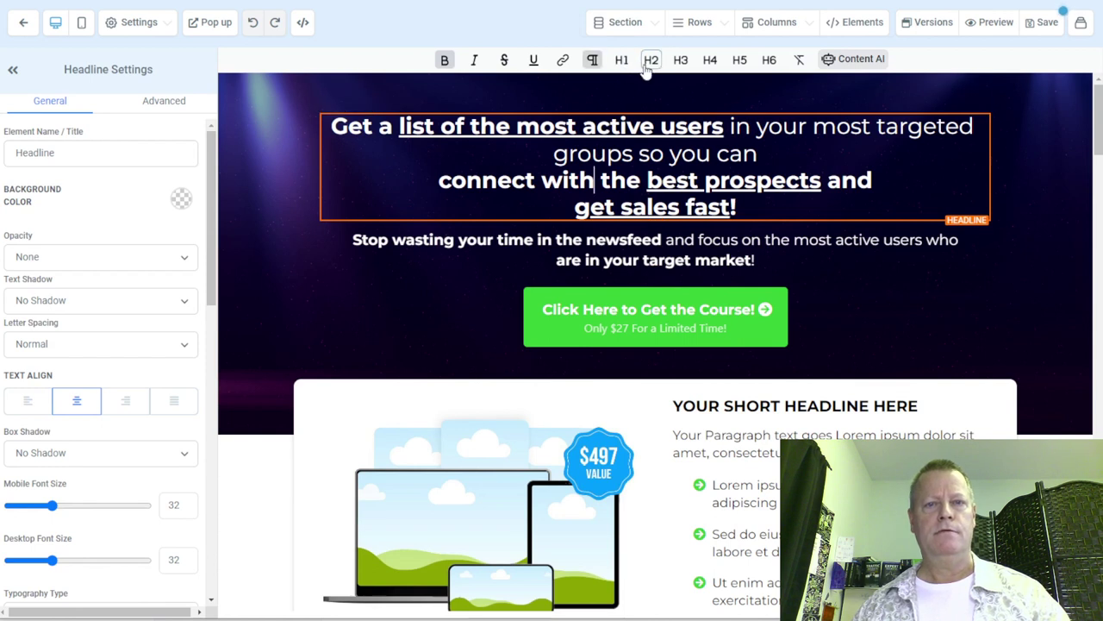
click(646, 68)
click(622, 60)
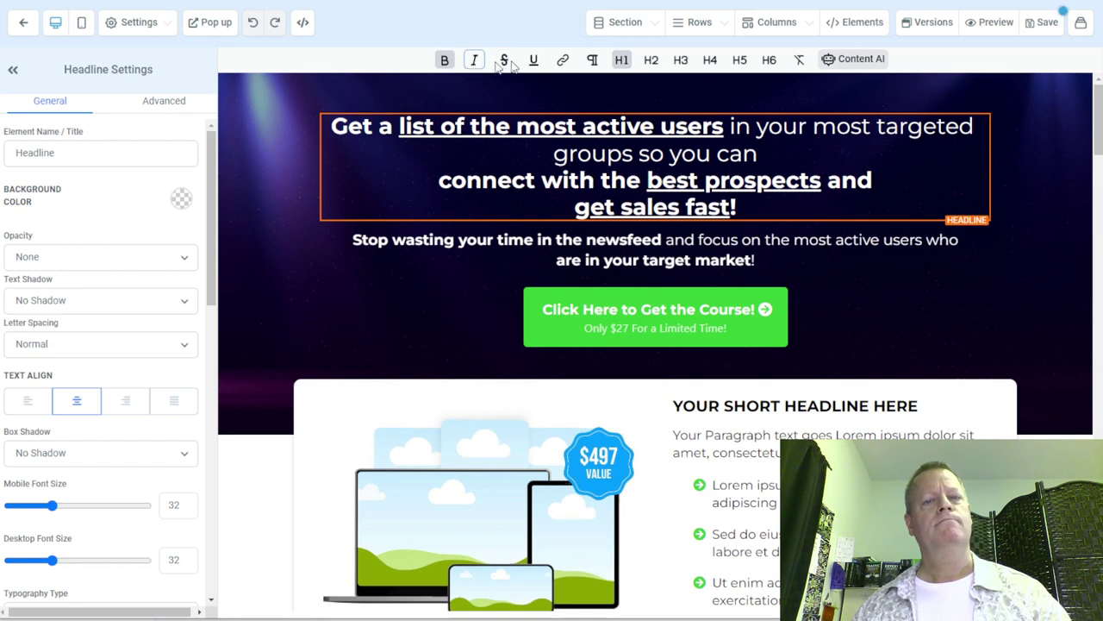
click(569, 246)
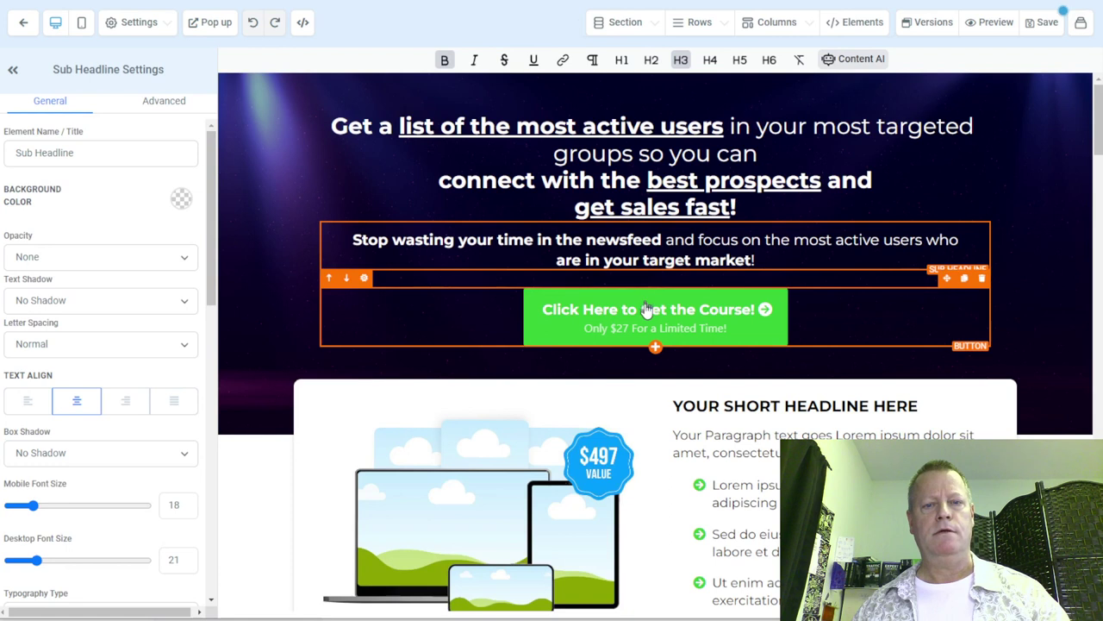
Step: Select the sales page's green button and copy the text "Click Here to save your 100% FREE seat!" from the Start Page's button
click(673, 315)
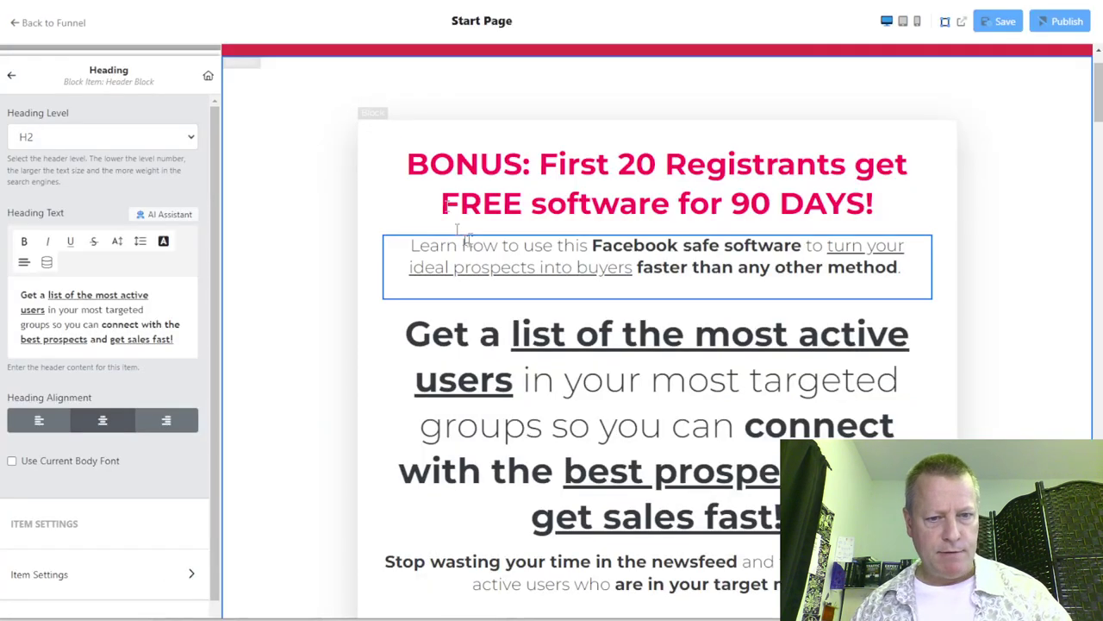
scroll(457, 250, down, 4)
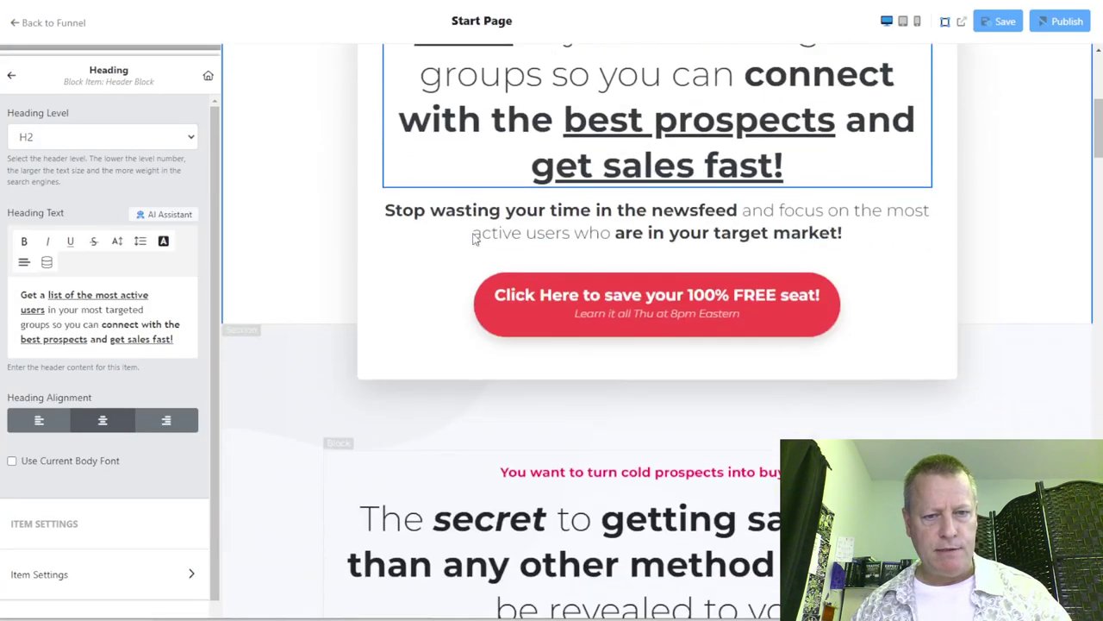
click(535, 304)
click(130, 302)
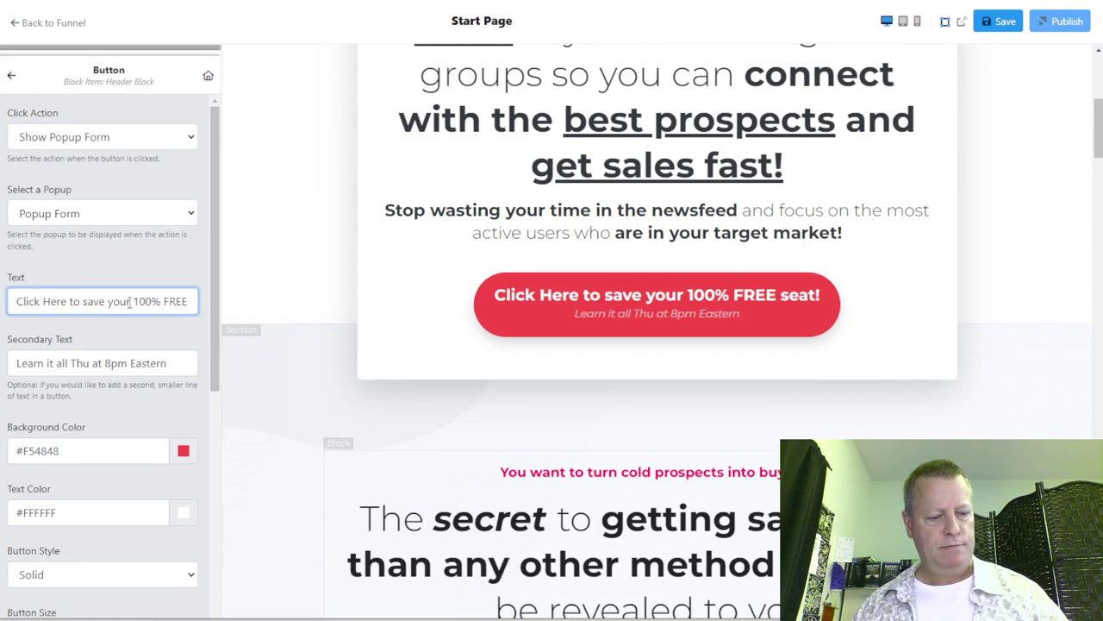
triple_click(130, 302)
key(ctrl+c)
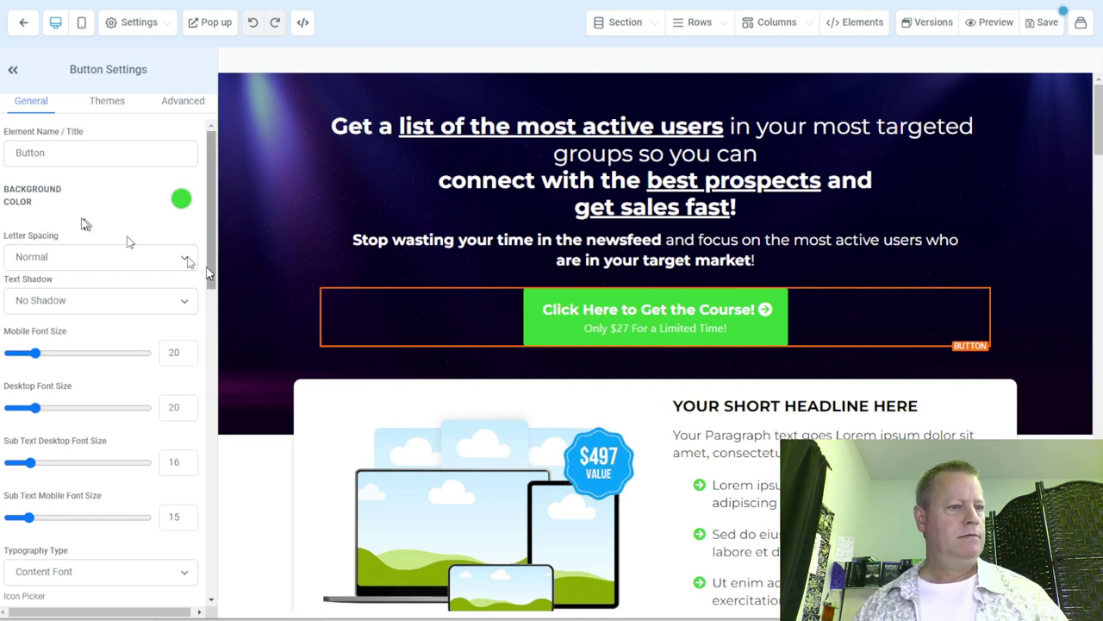
Step: Replace the sales page button's main text with the copied "Click Here to save your 100% FREE seat!"
scroll(83, 223, down, 4)
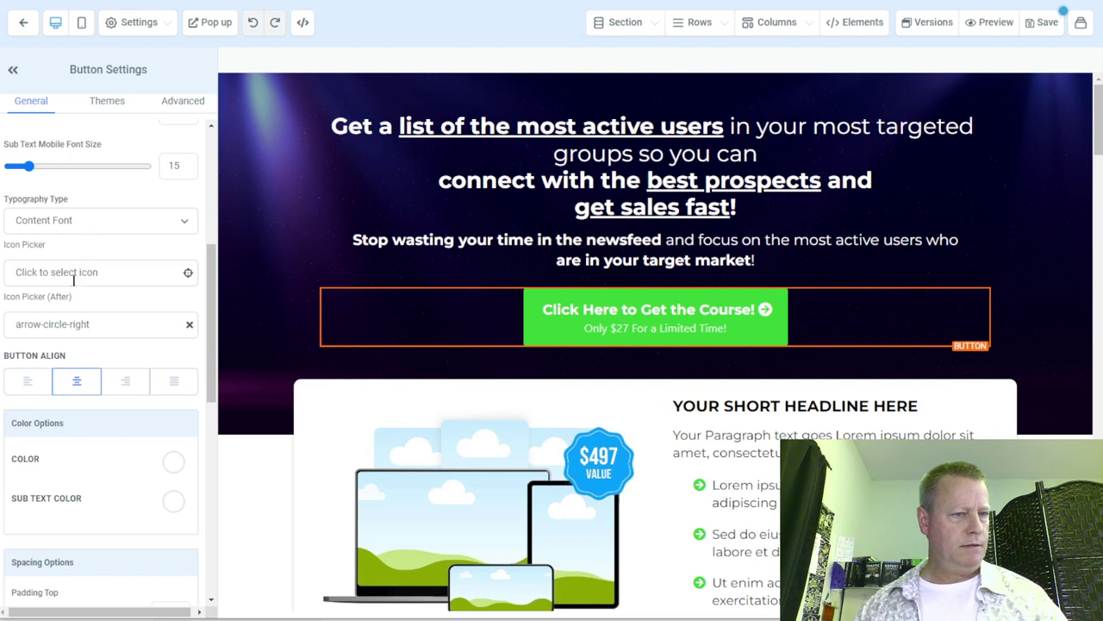
scroll(78, 324, down, 6)
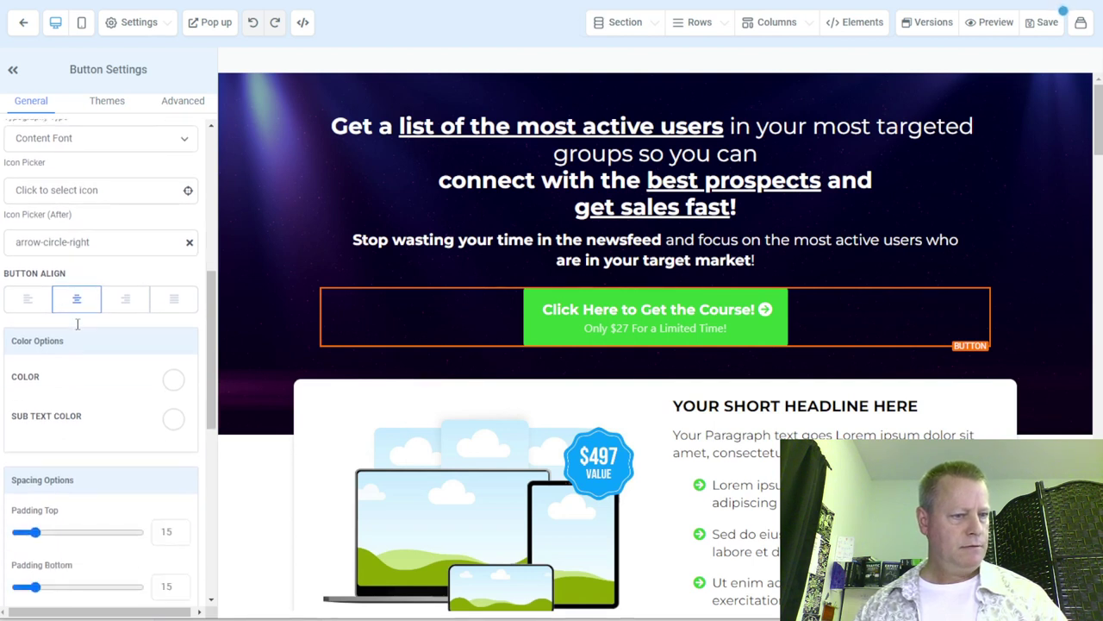
scroll(77, 320, down, 1)
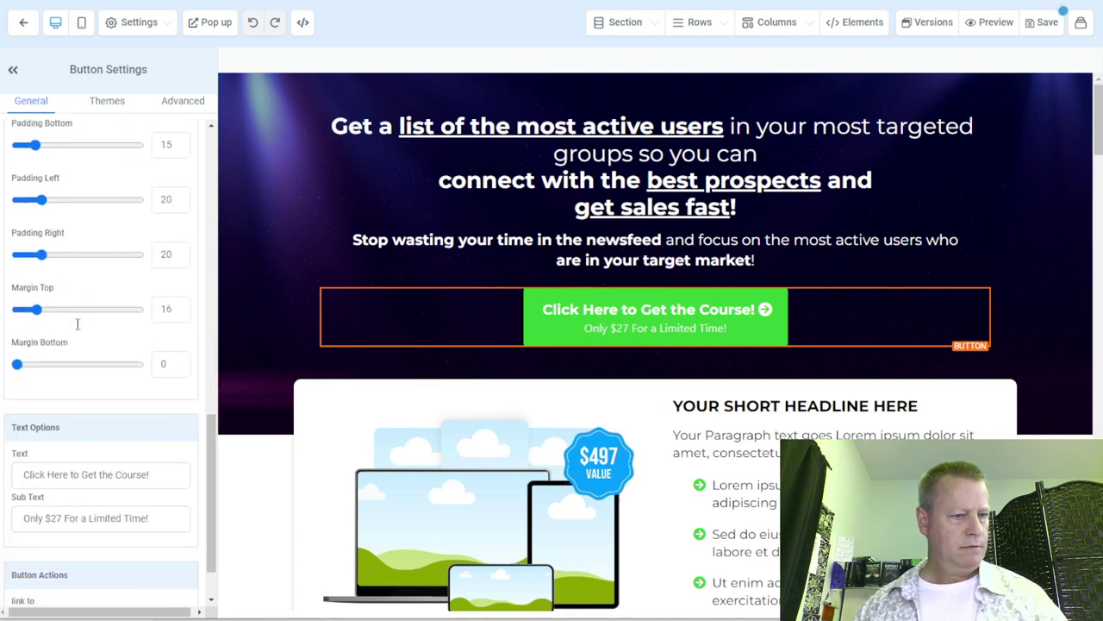
click(105, 412)
key(ctrl+a)
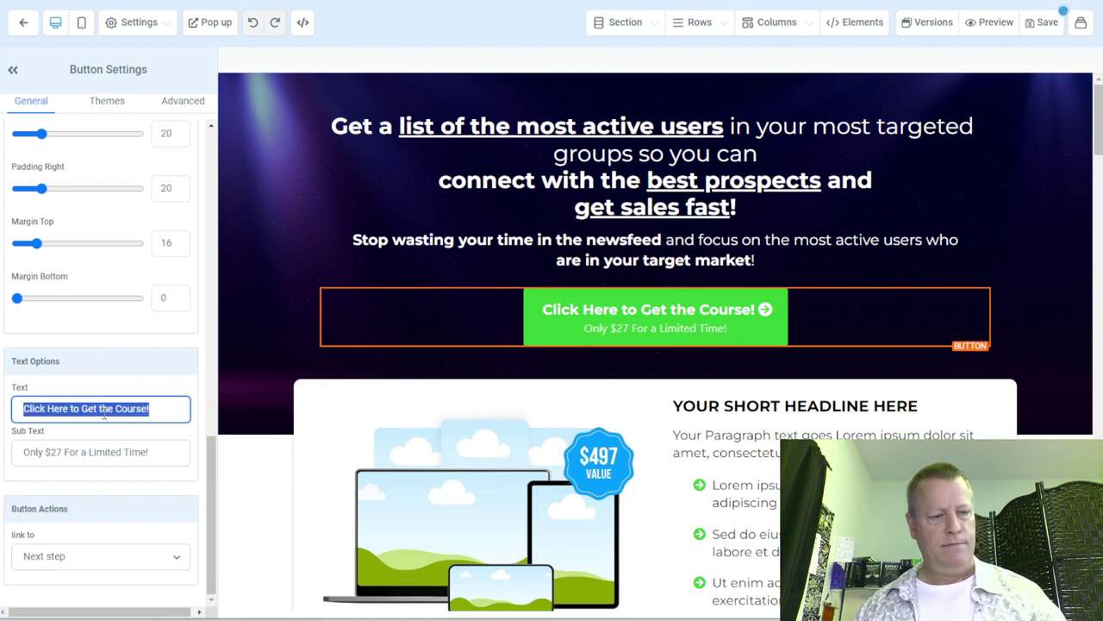
key(ctrl+v)
Step: Copy the secondary text "Learn it all Thu at 8pm Eastern" from the Start Page's button into the sales page button's sub text
click(99, 450)
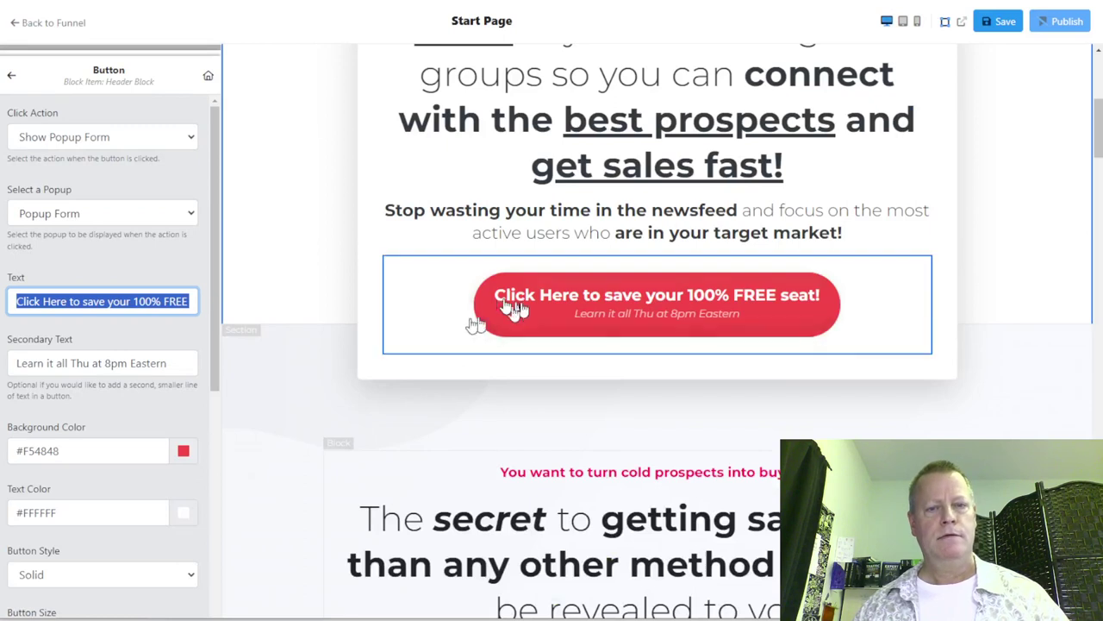
click(151, 366)
key(ctrl+a)
key(ctrl+c)
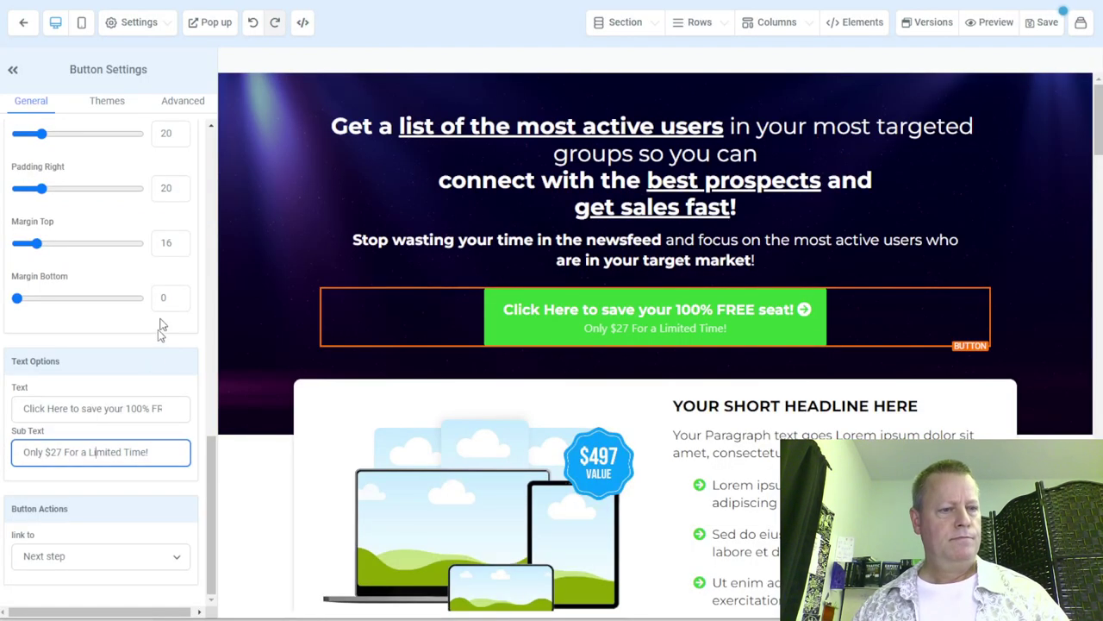
key(ctrl+a)
key(ctrl+v)
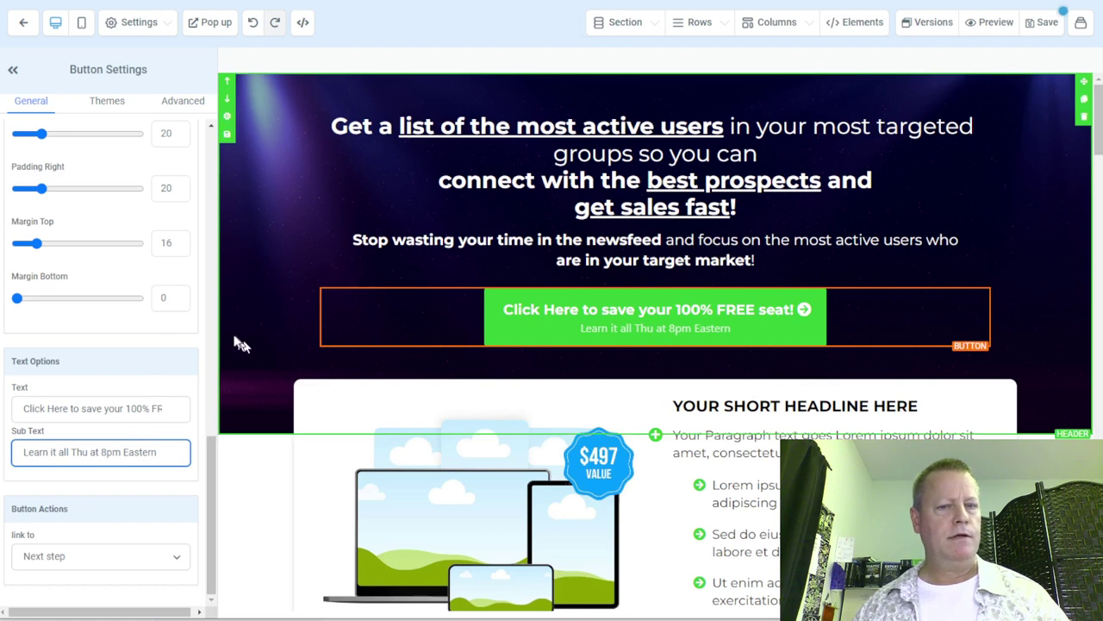
Step: Set the sales page button's background color to red
scroll(180, 340, up, 3)
scroll(130, 344, up, 10)
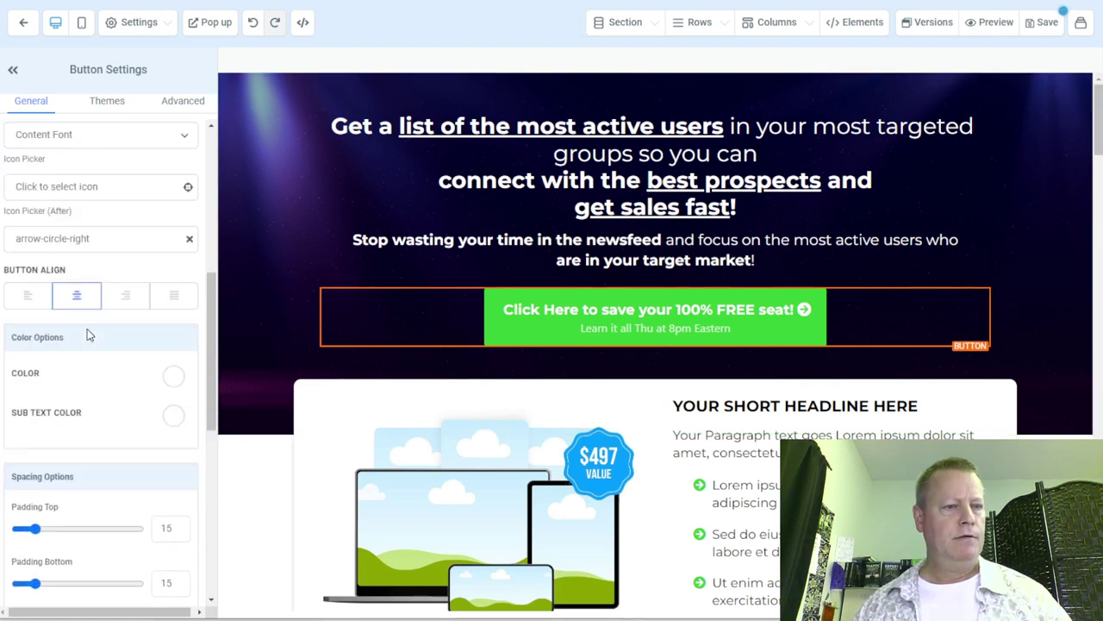
scroll(97, 322, up, 2)
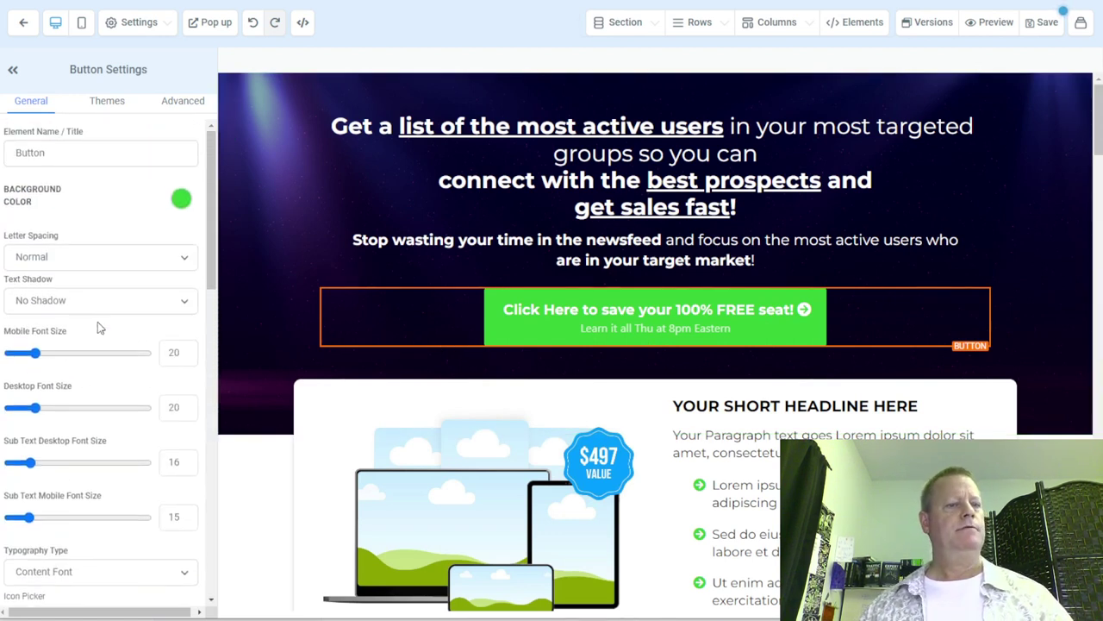
click(181, 201)
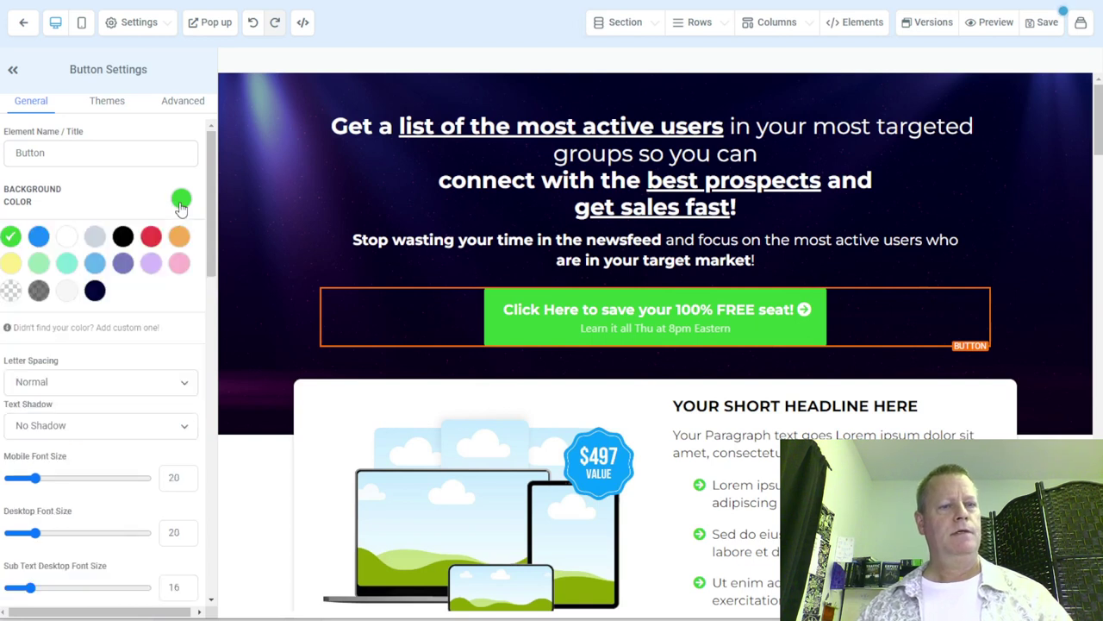
click(152, 238)
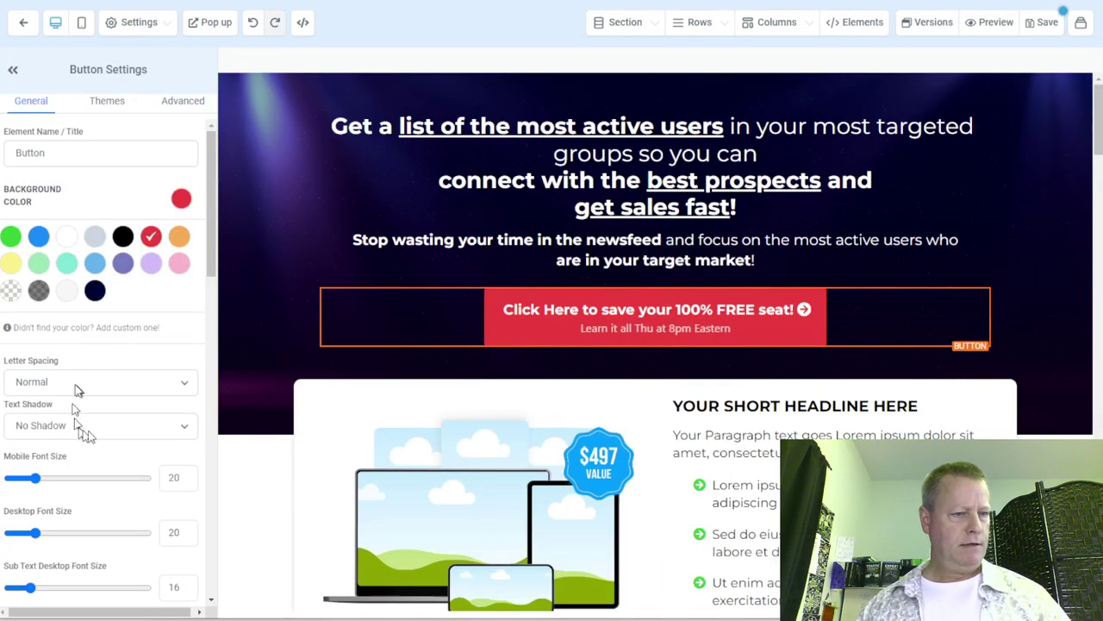
Step: Look through the button's remaining settings, including the icon choices for after the text, the colors, spacing and link action
scroll(102, 436, down, 4)
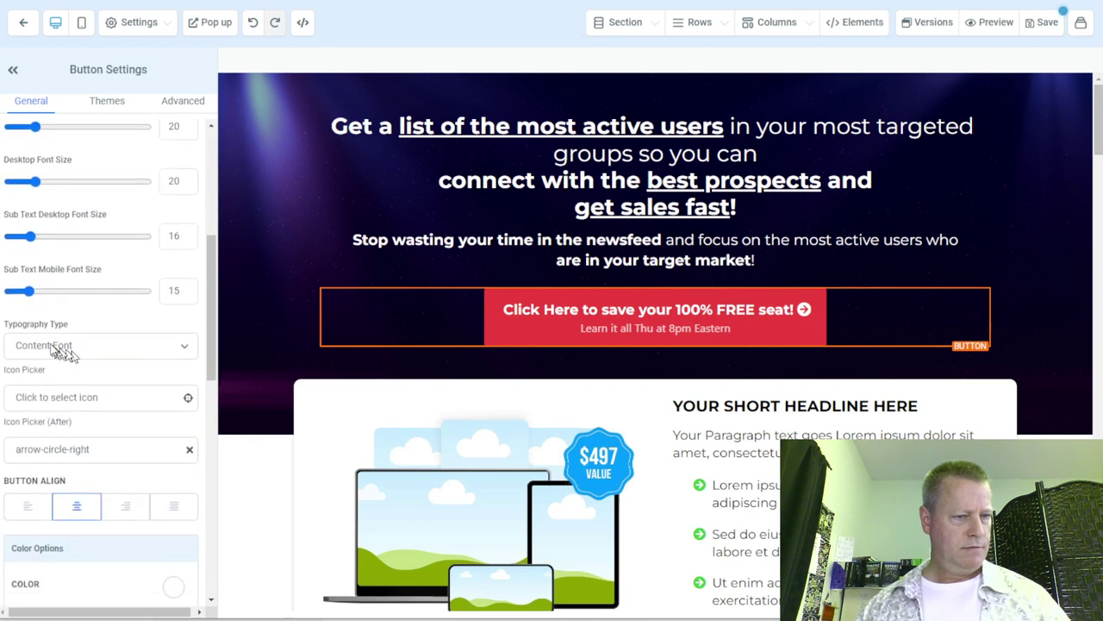
scroll(81, 402, down, 3)
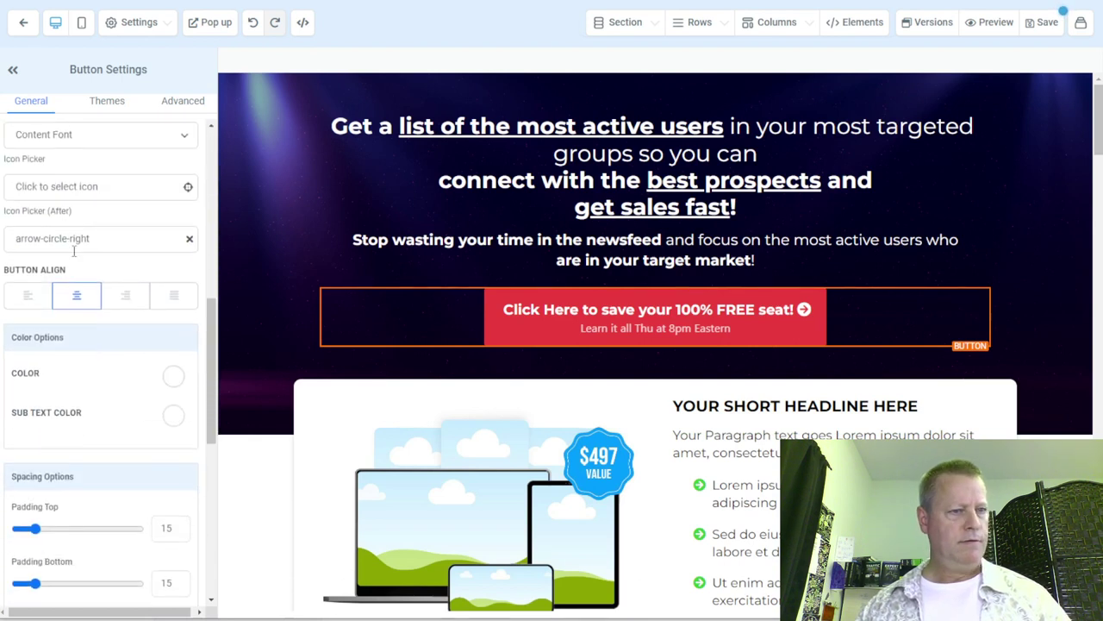
click(109, 245)
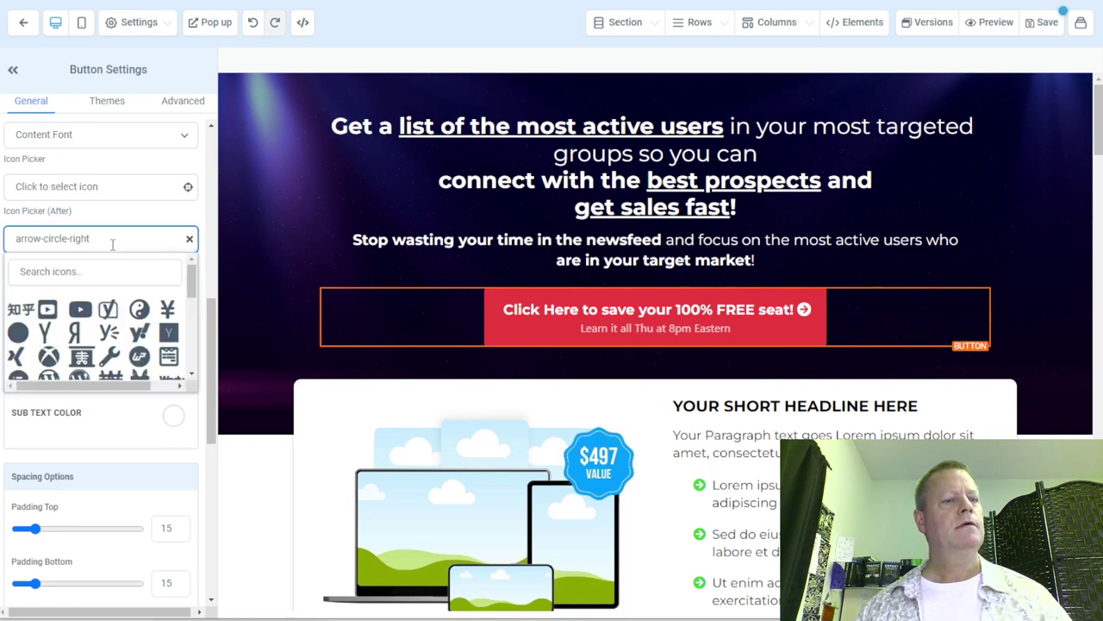
click(112, 245)
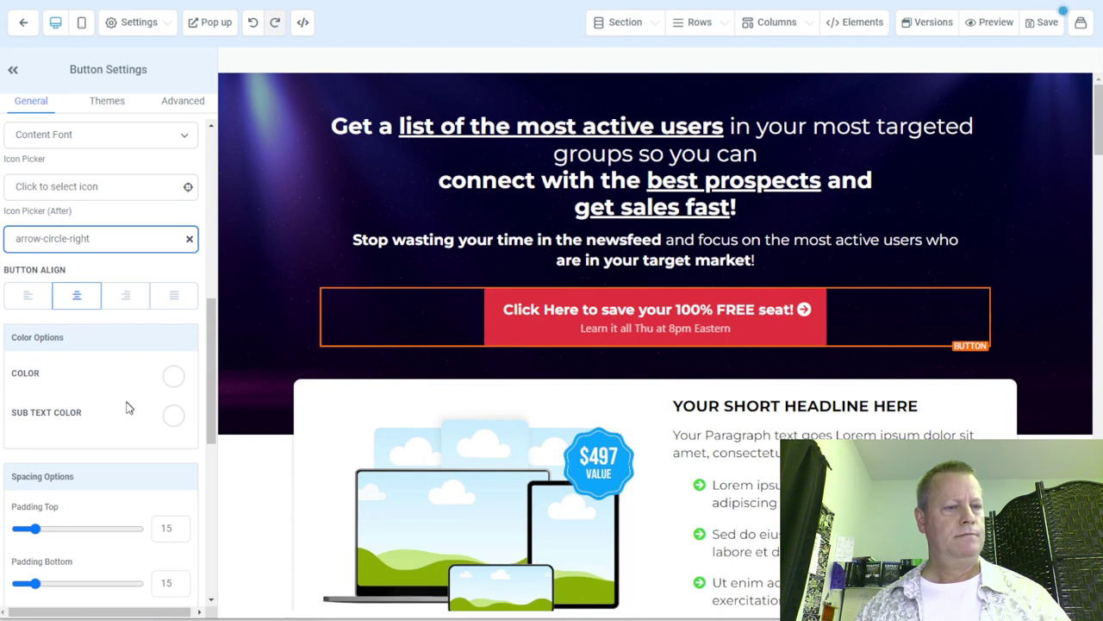
scroll(127, 408, down, 1)
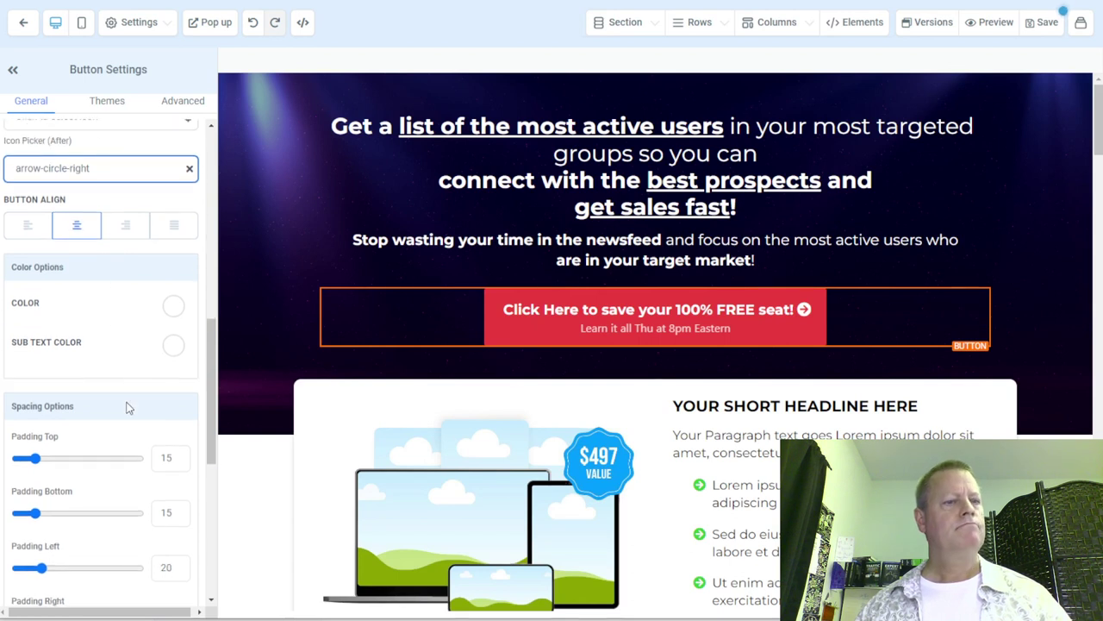
scroll(112, 380, down, 6)
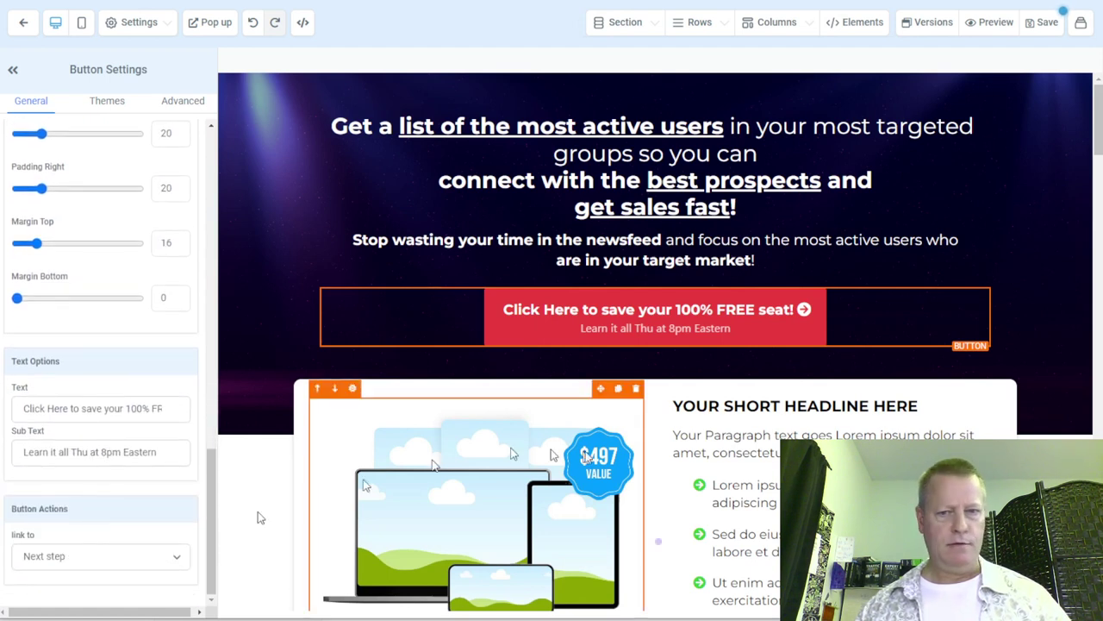
Step: Set the red header button's link action to Open popup and save the page
click(1050, 325)
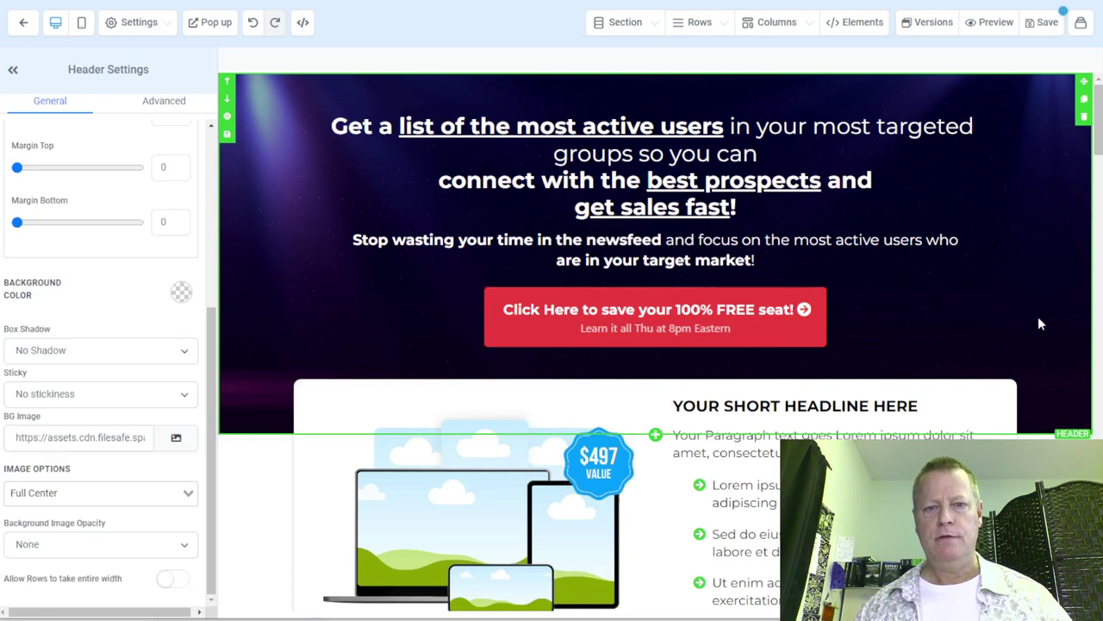
click(515, 341)
click(90, 556)
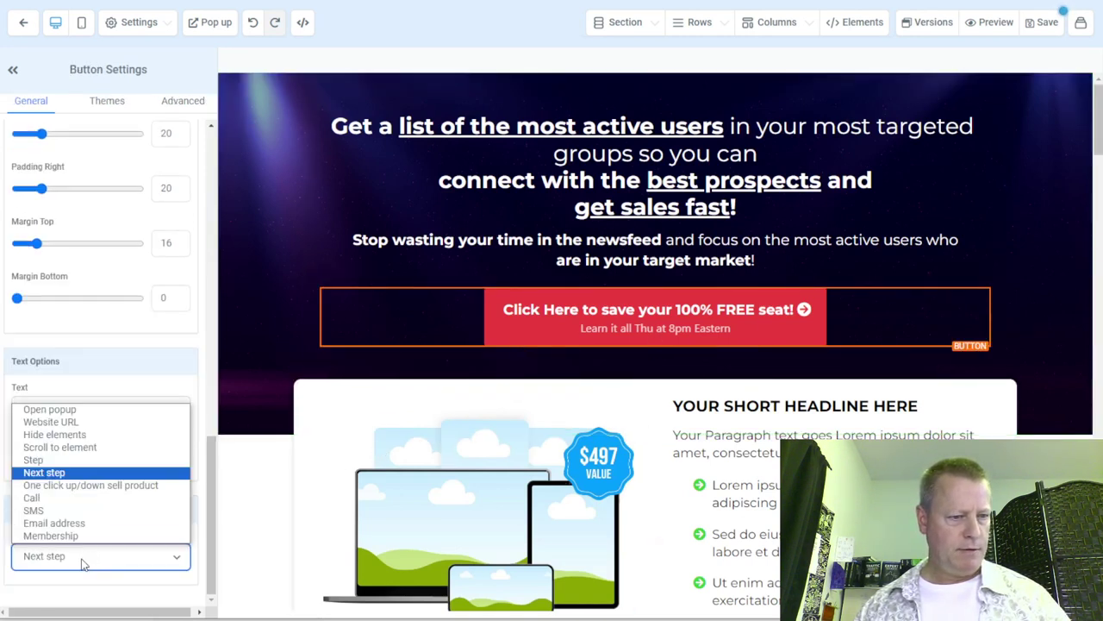
click(75, 410)
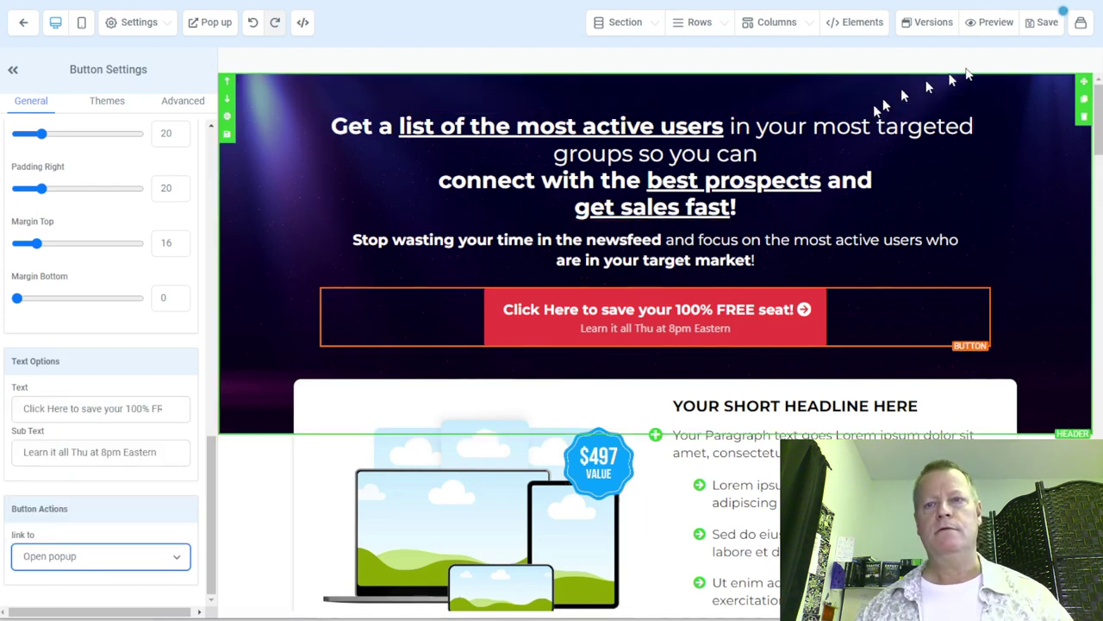
click(1042, 24)
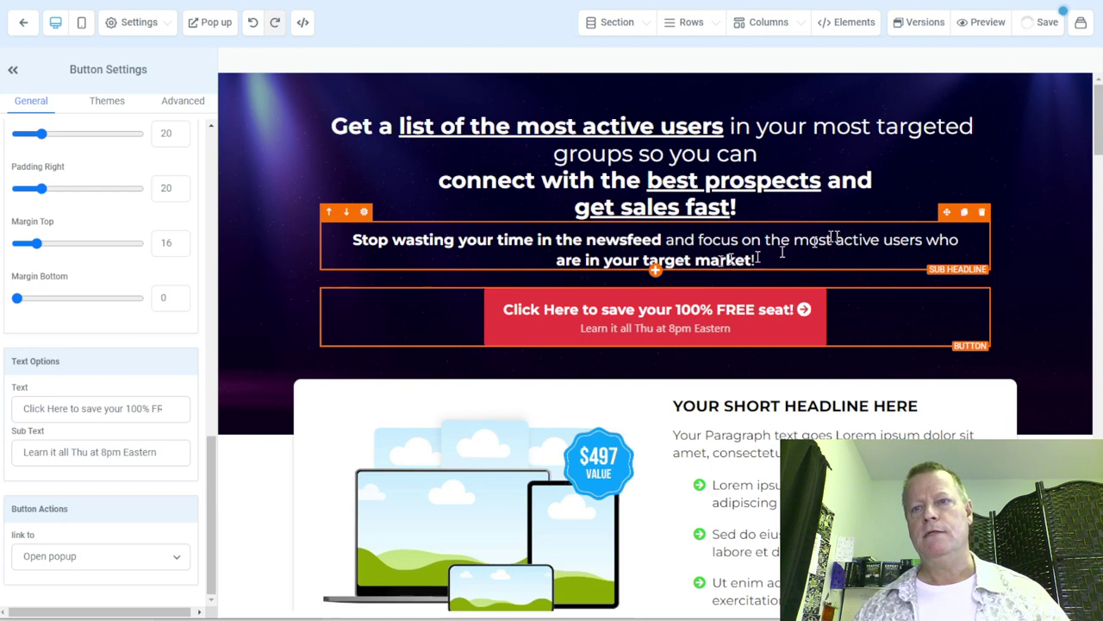
Step: Compare the Start Page's sections below its header with the sales page's sections from the product image down to the features and benefits
scroll(681, 375, down, 2)
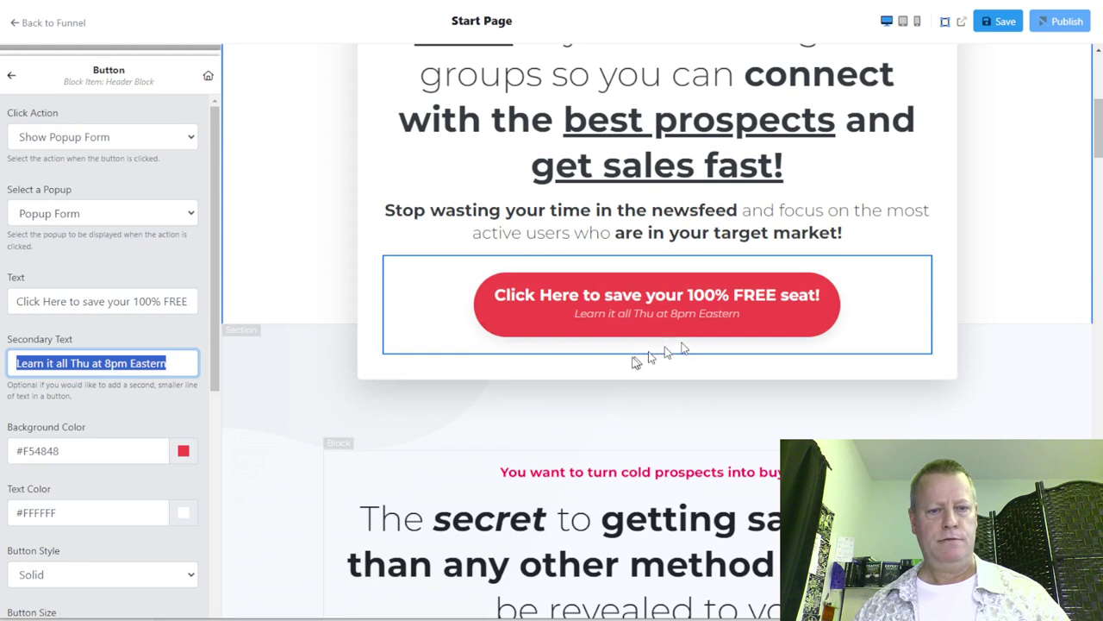
scroll(638, 362, down, 4)
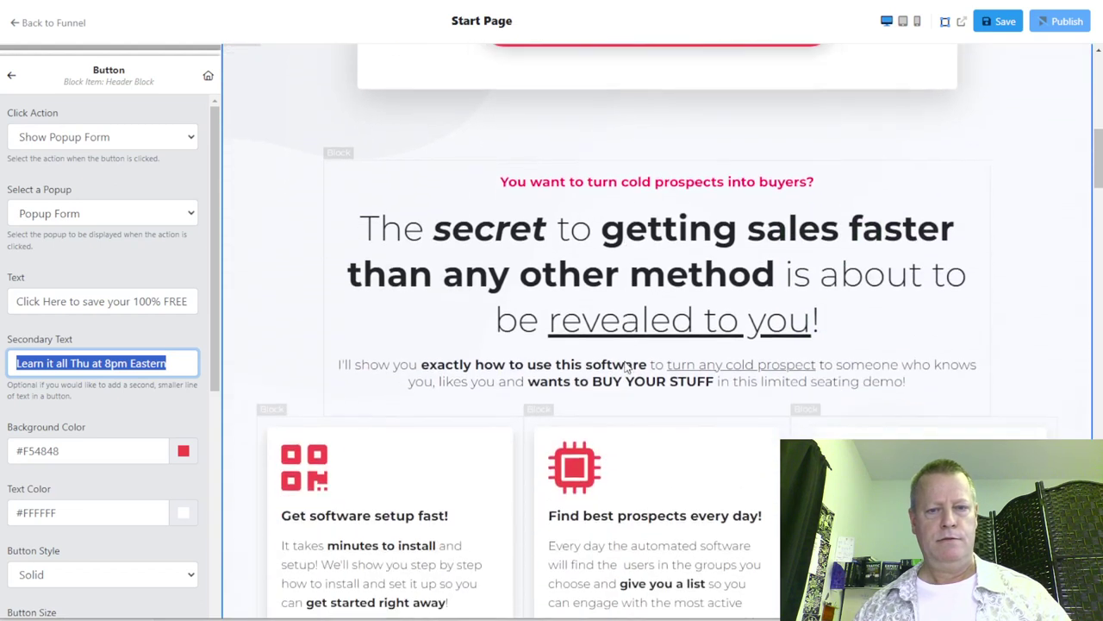
scroll(627, 365, up, 8)
scroll(627, 362, up, 1)
scroll(627, 362, down, 10)
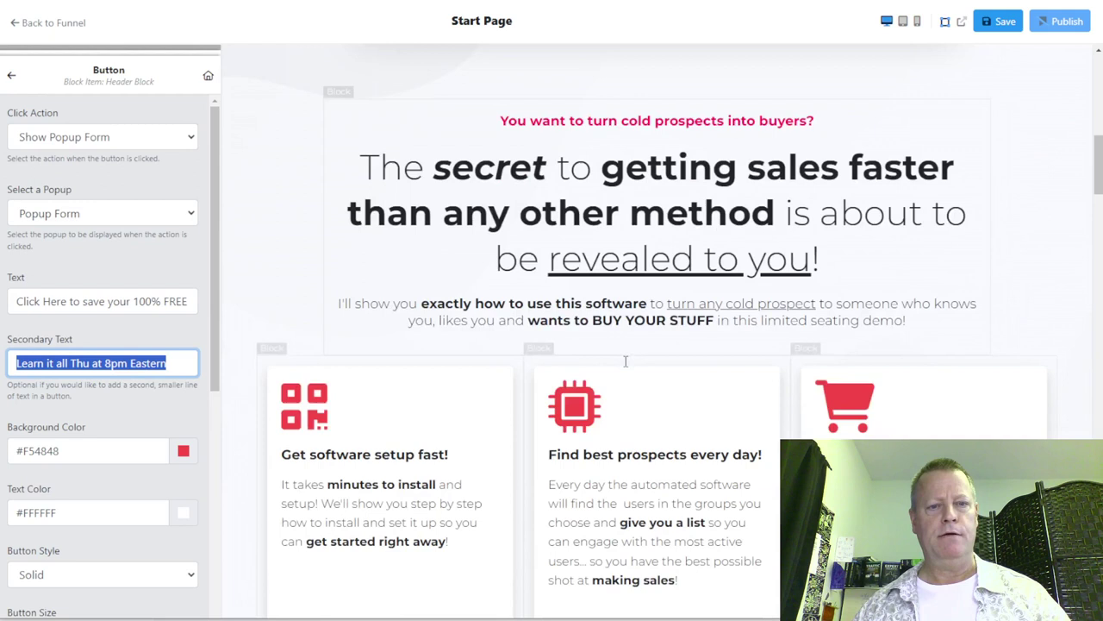
scroll(626, 361, up, 3)
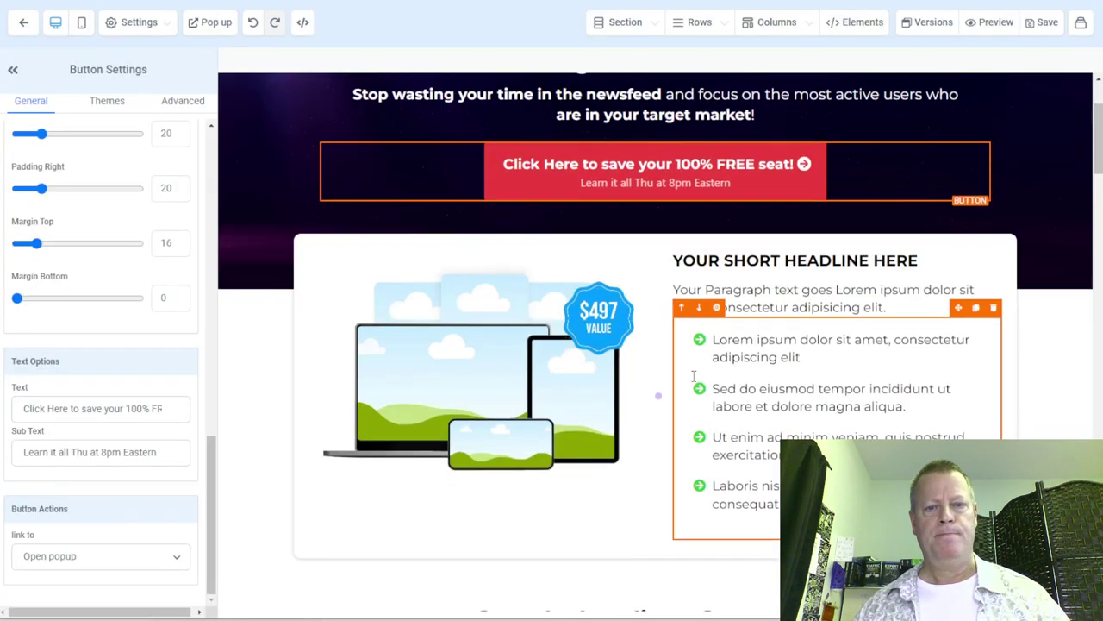
scroll(693, 376, down, 3)
scroll(692, 374, down, 5)
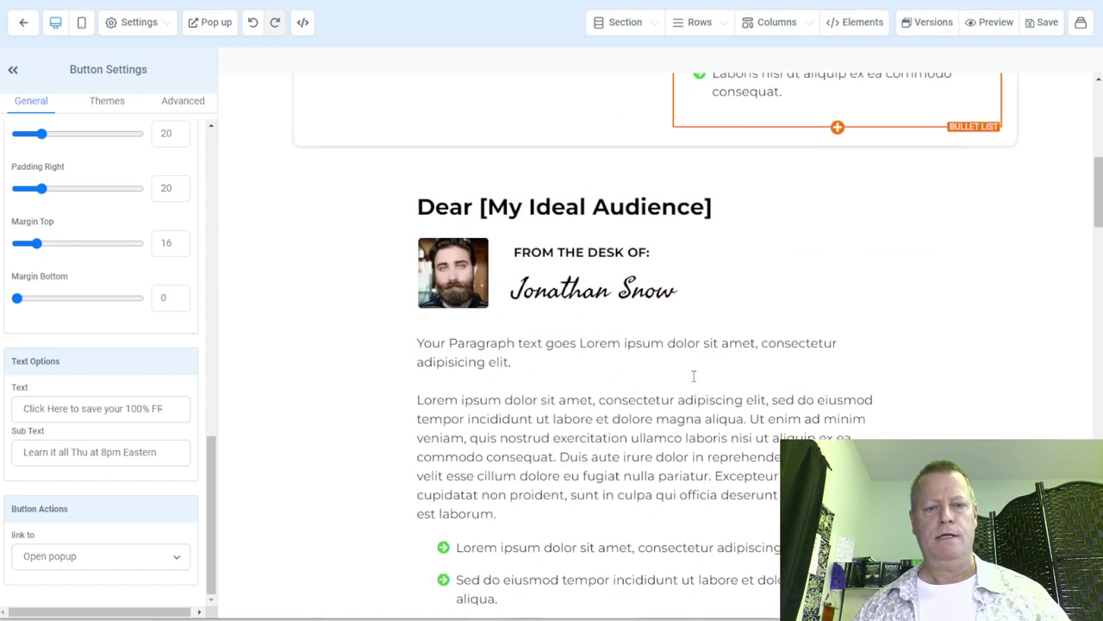
scroll(664, 283, down, 5)
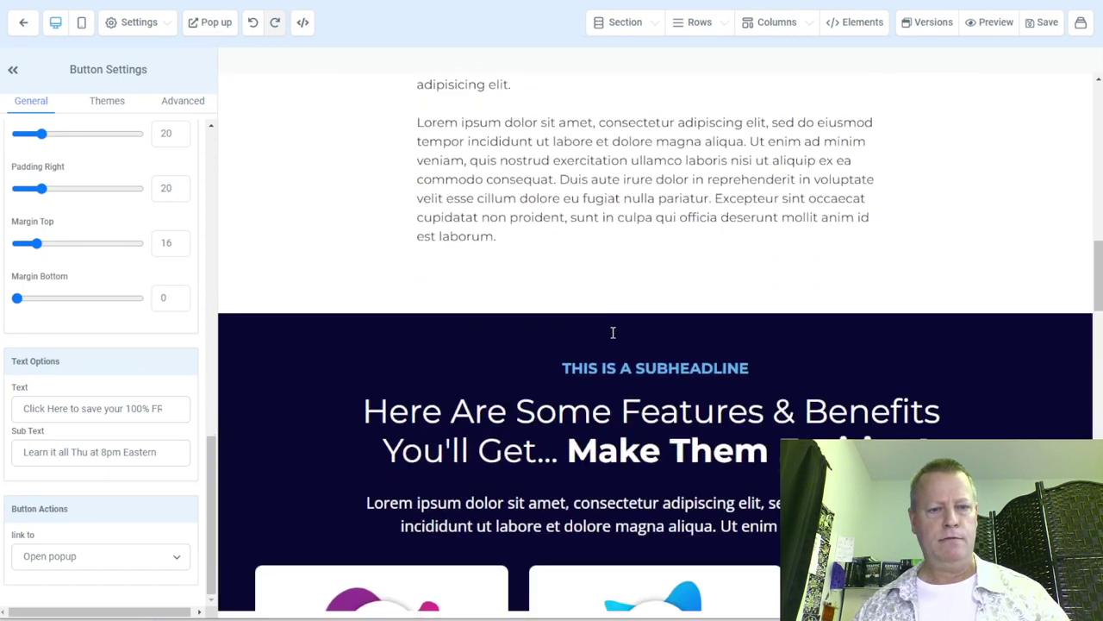
scroll(613, 333, up, 10)
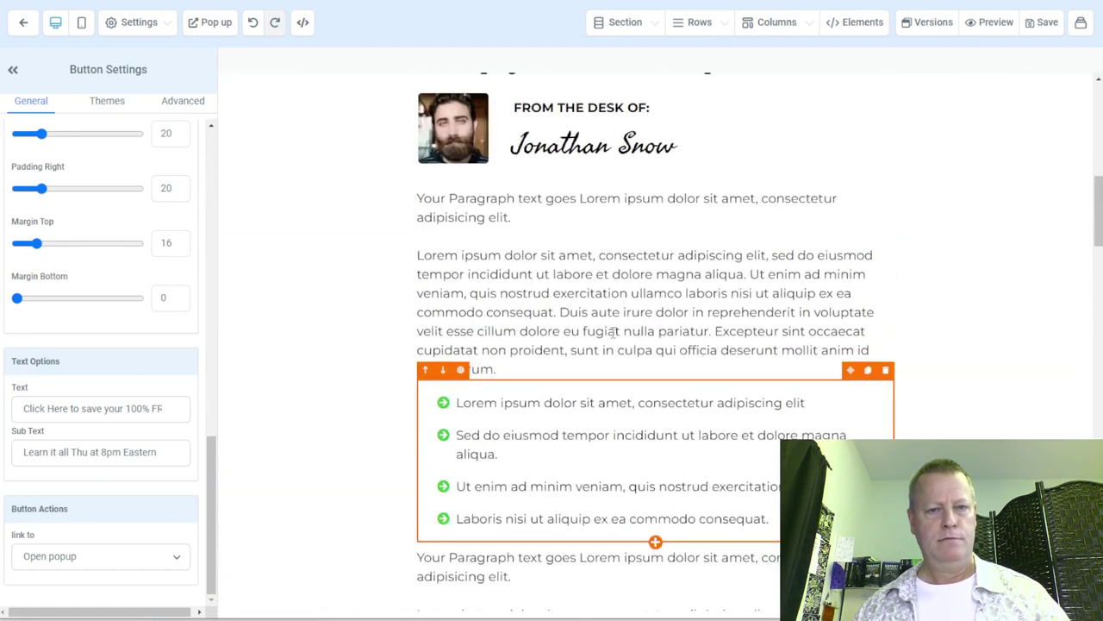
scroll(613, 333, up, 1)
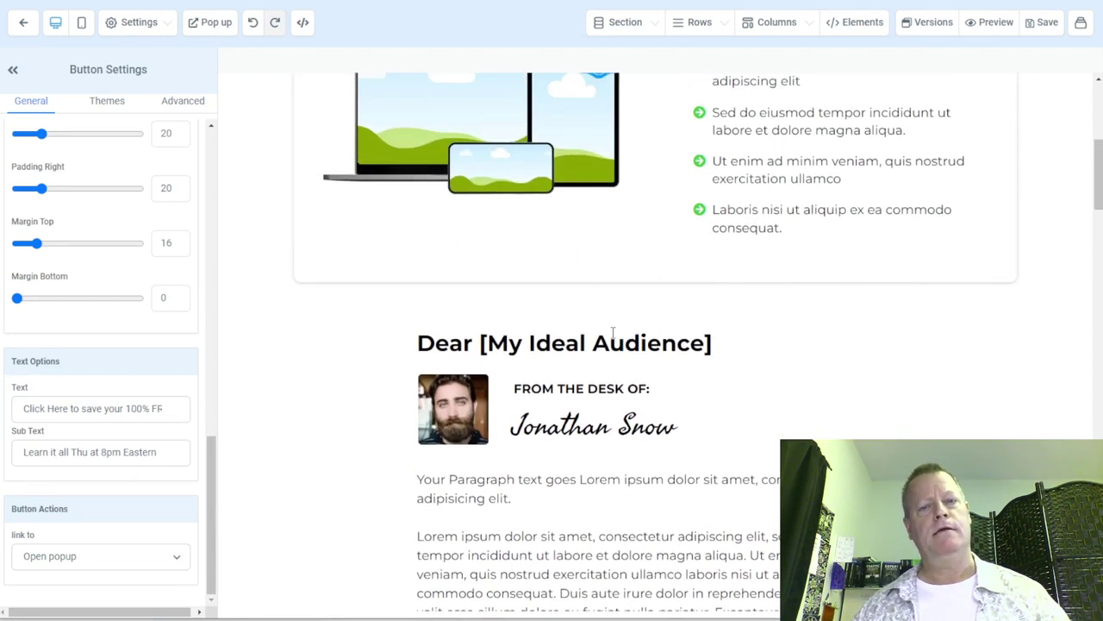
scroll(612, 333, up, 2)
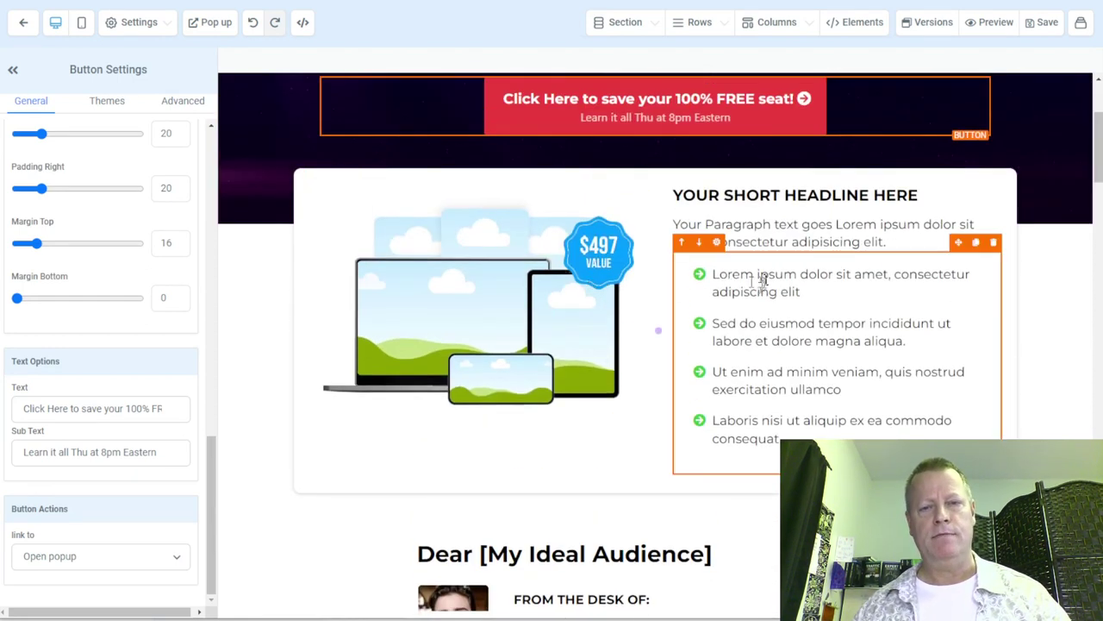
Step: Inspect the bullet list, paragraph, headline and product image below the header, and review the page down to the three feature cards
click(762, 241)
click(761, 280)
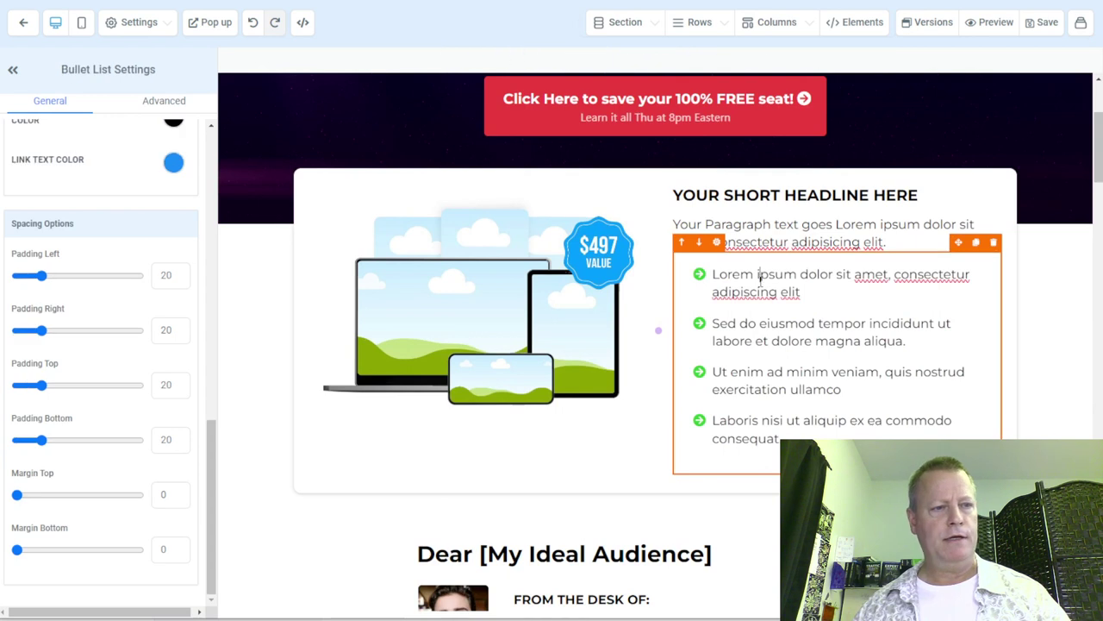
click(835, 245)
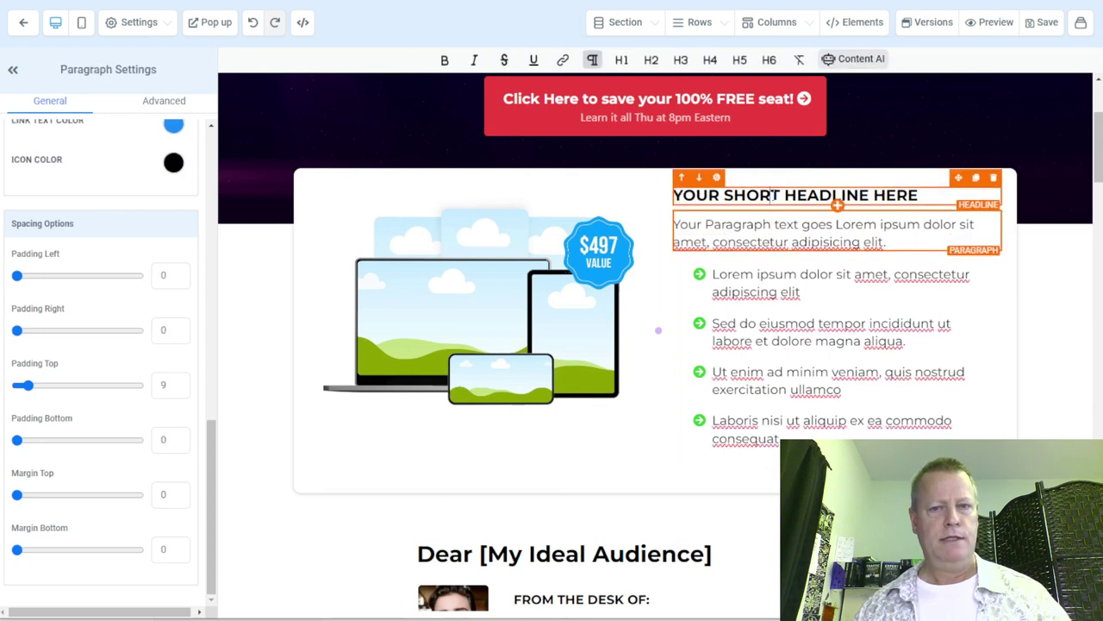
click(773, 194)
click(575, 291)
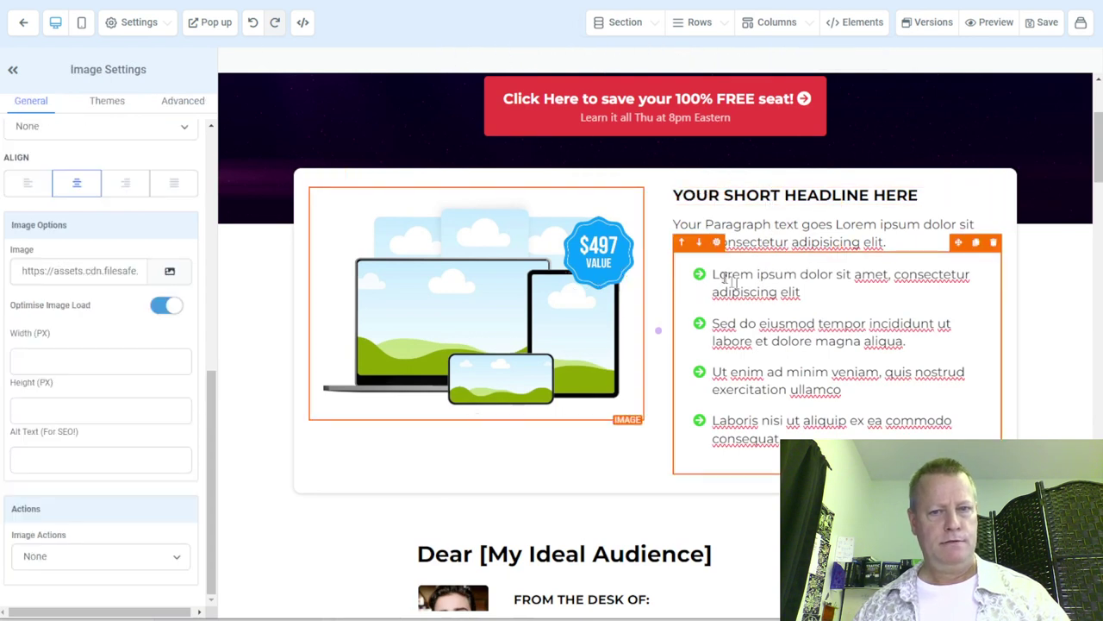
scroll(738, 284, down, 10)
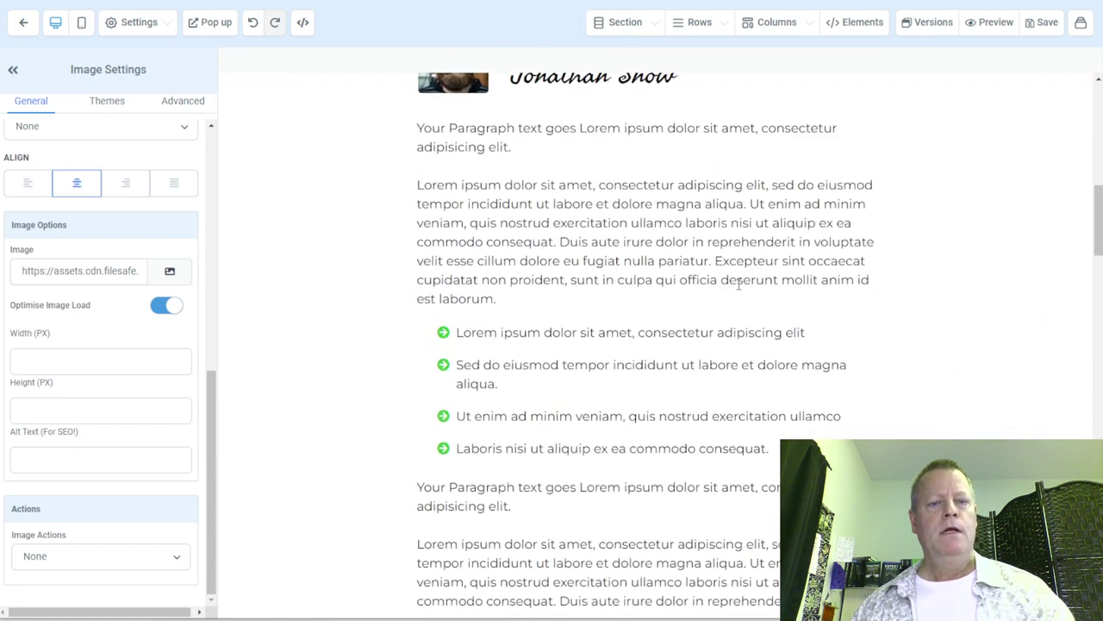
scroll(739, 285, down, 10)
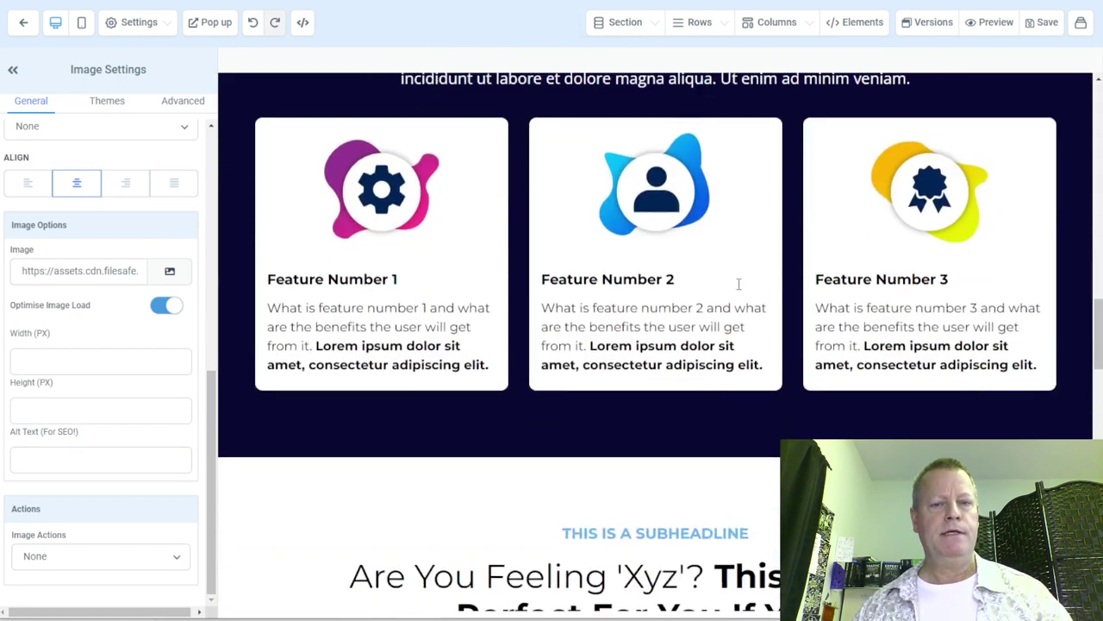
Step: Review the rest of the sales page from the feature cards through the value stack, FAQ and disclaimer
scroll(739, 284, down, 10)
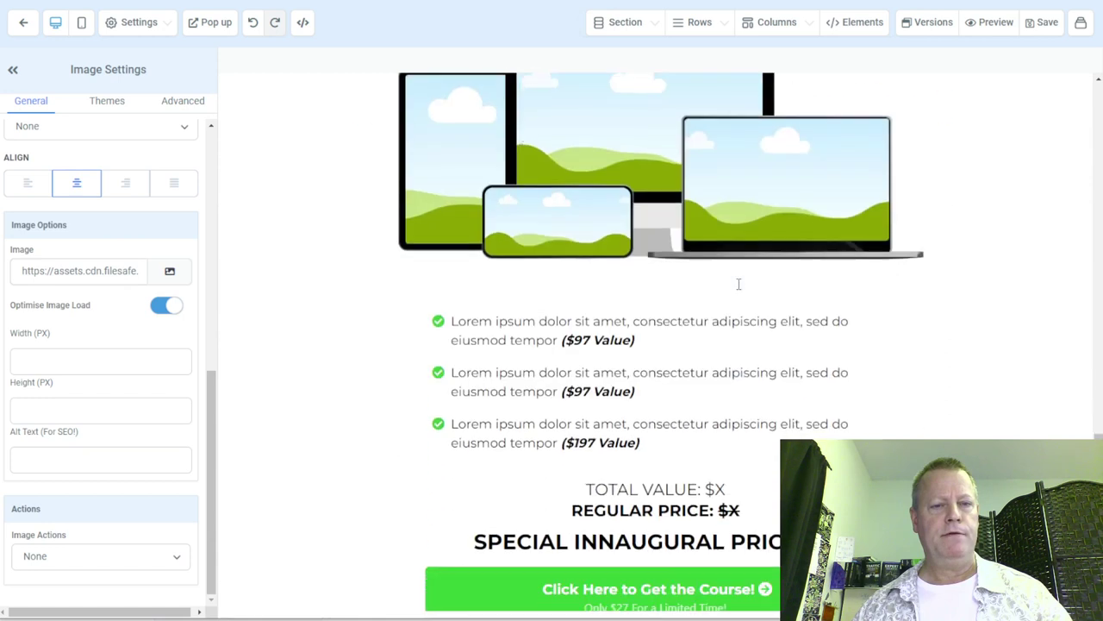
scroll(739, 284, down, 5)
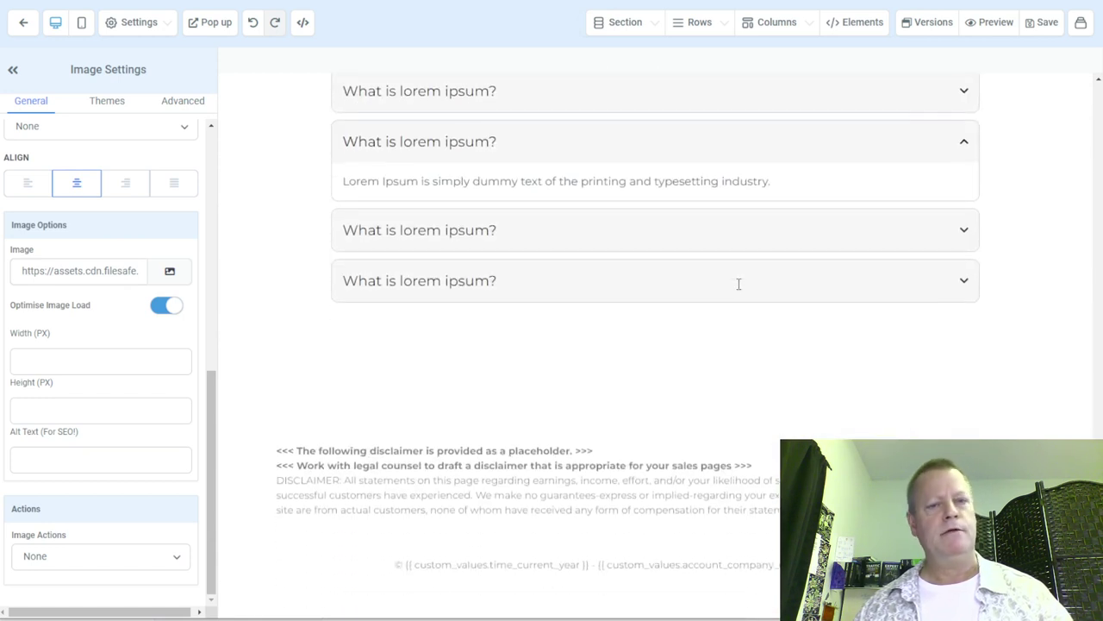
scroll(583, 333, up, 4)
scroll(594, 419, down, 3)
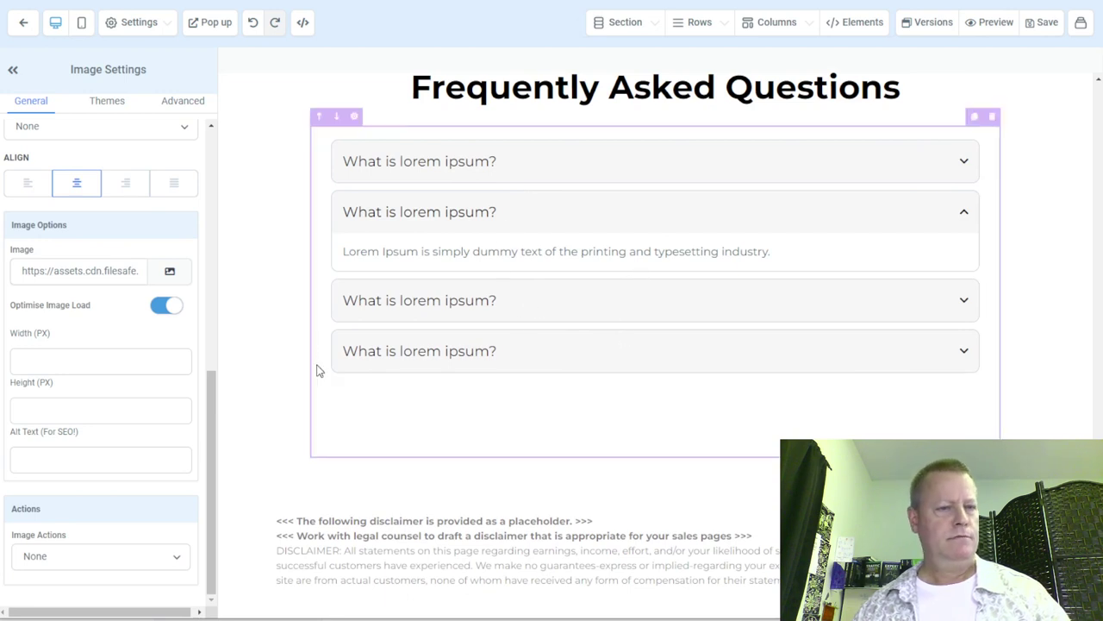
scroll(394, 247, up, 1)
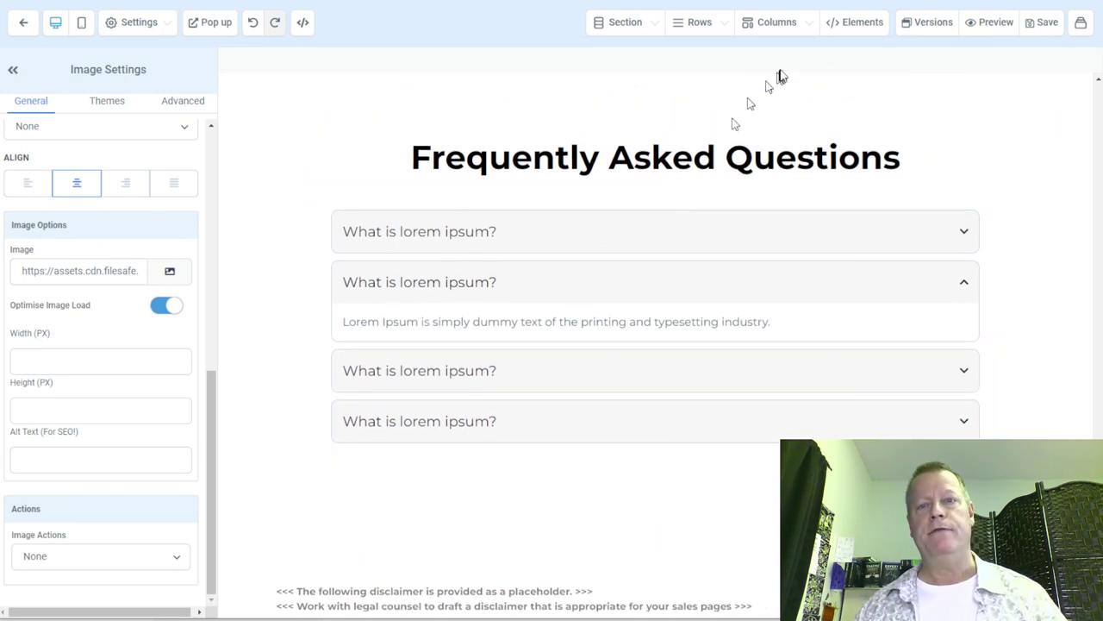
Step: Look at the options for adding elements and managing columns
click(856, 25)
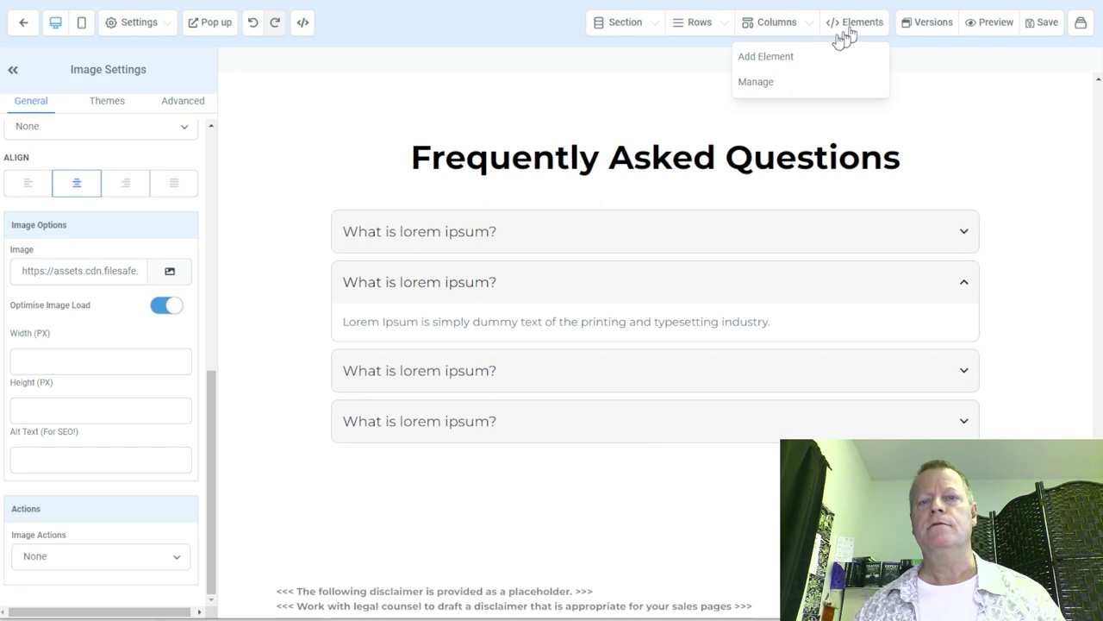
click(765, 57)
drag(848, 151, 781, 26)
mouse_move(783, 29)
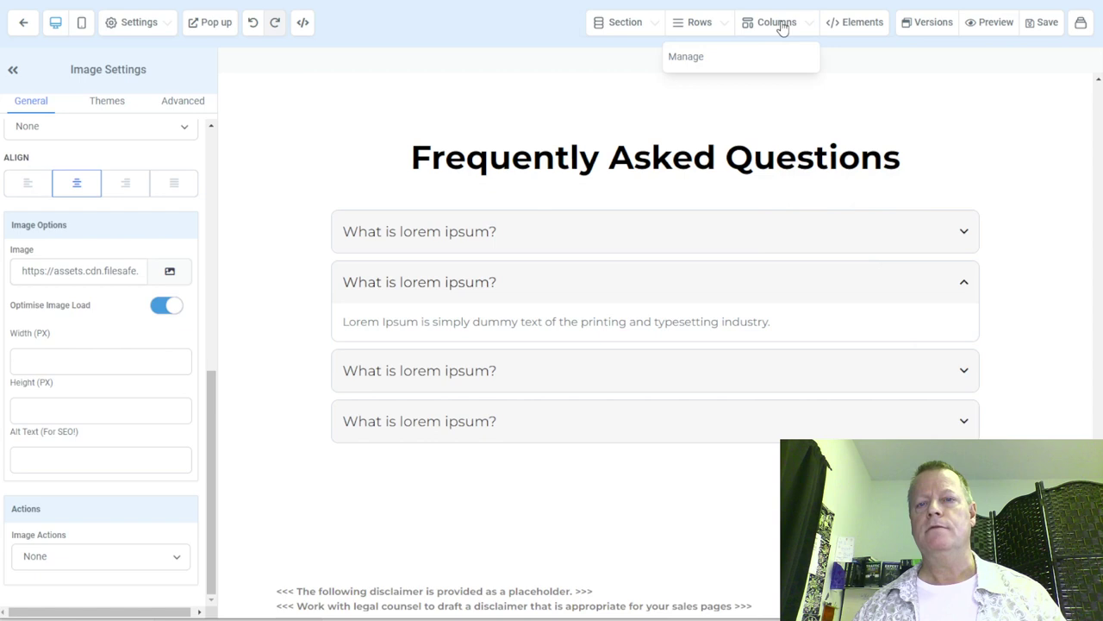
Step: List the page's columns for management and locate the header, bonus consultation and epiphany story columns on the page
click(741, 62)
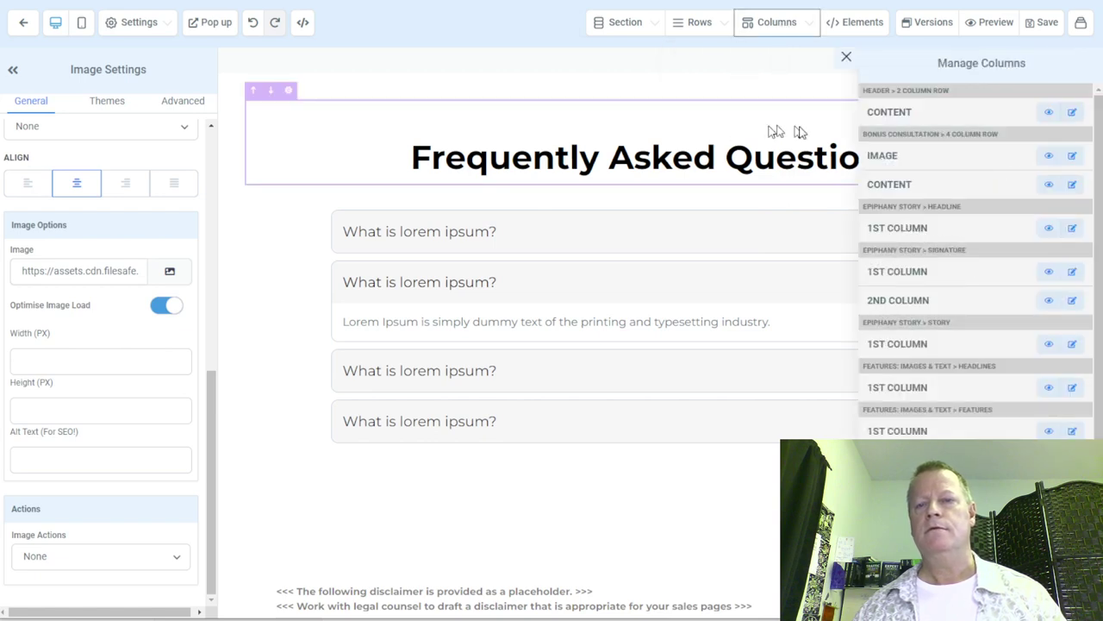
click(890, 112)
click(897, 229)
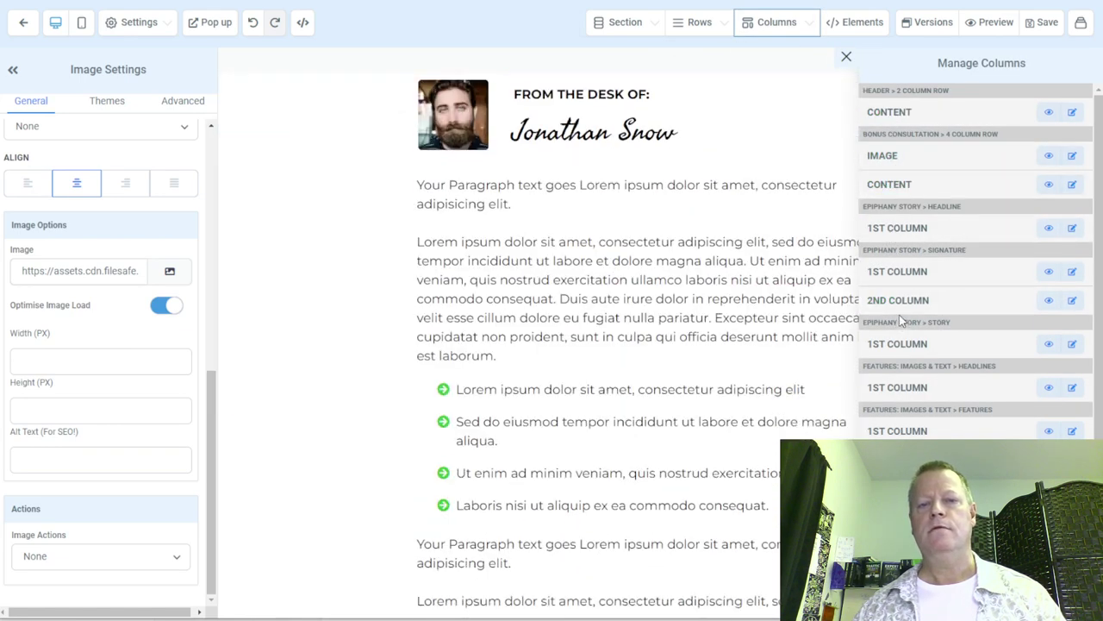
click(904, 184)
click(902, 121)
click(894, 155)
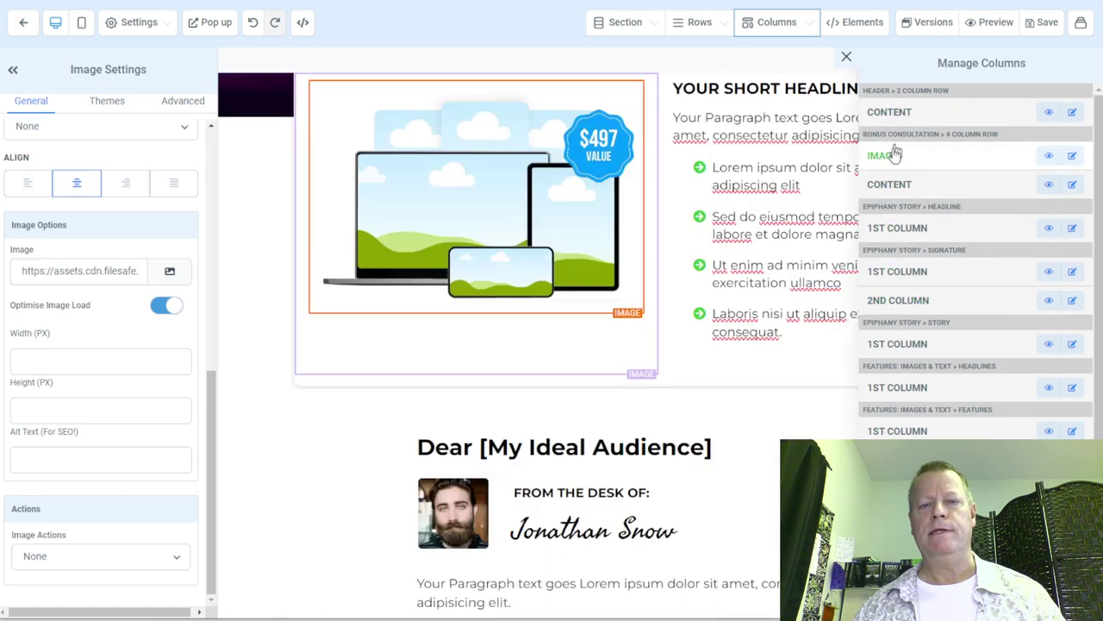
Step: Locate the first feature column and the value stack's list and CTA column on the page from the column list
click(906, 427)
scroll(917, 433, down, 4)
scroll(552, 302, down, 2)
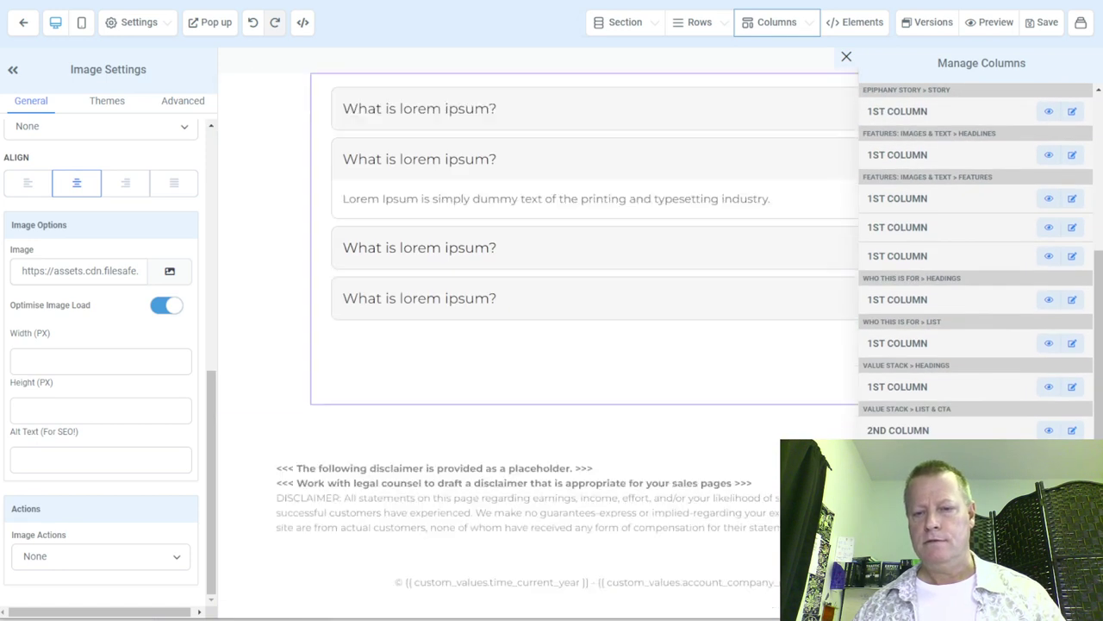
click(905, 430)
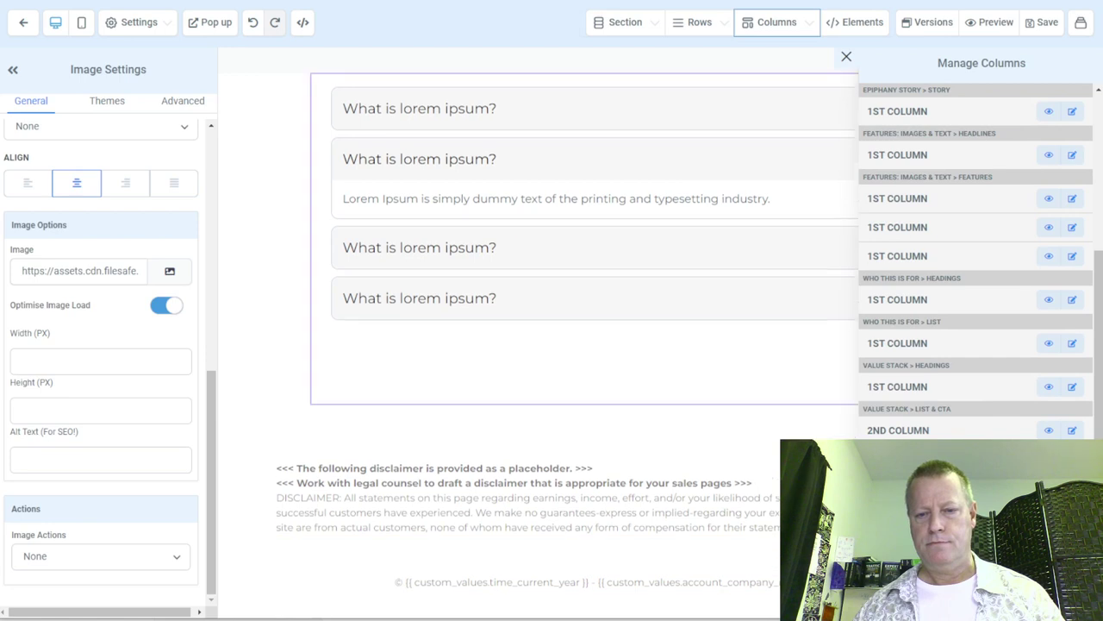
scroll(905, 434, up, 5)
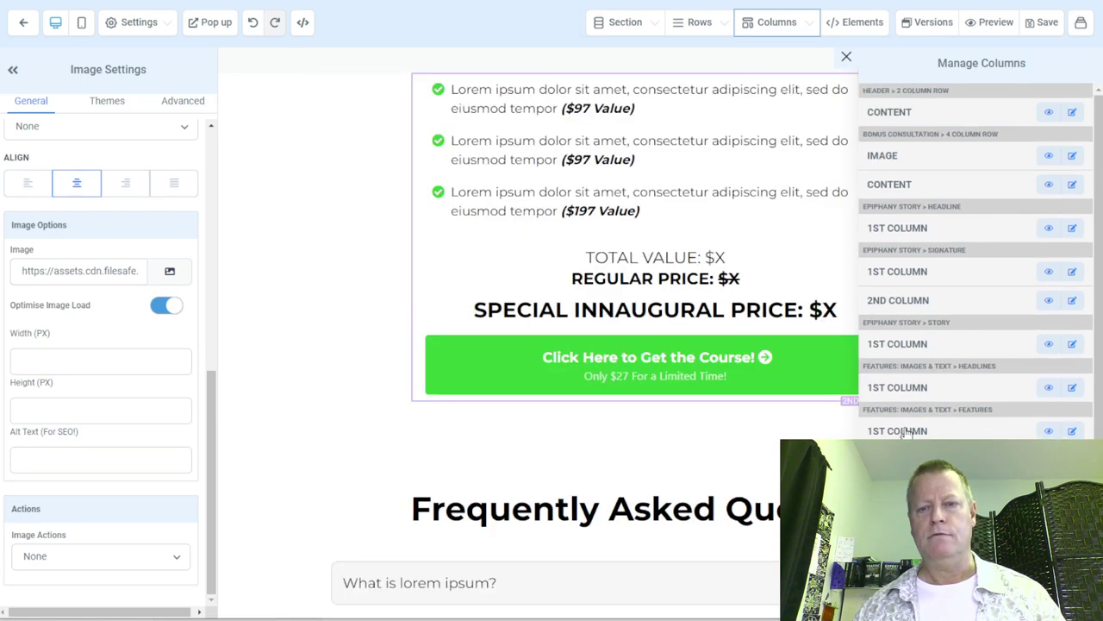
Step: Inspect the header's content column and the bonus consultation's content column from the column list
click(897, 185)
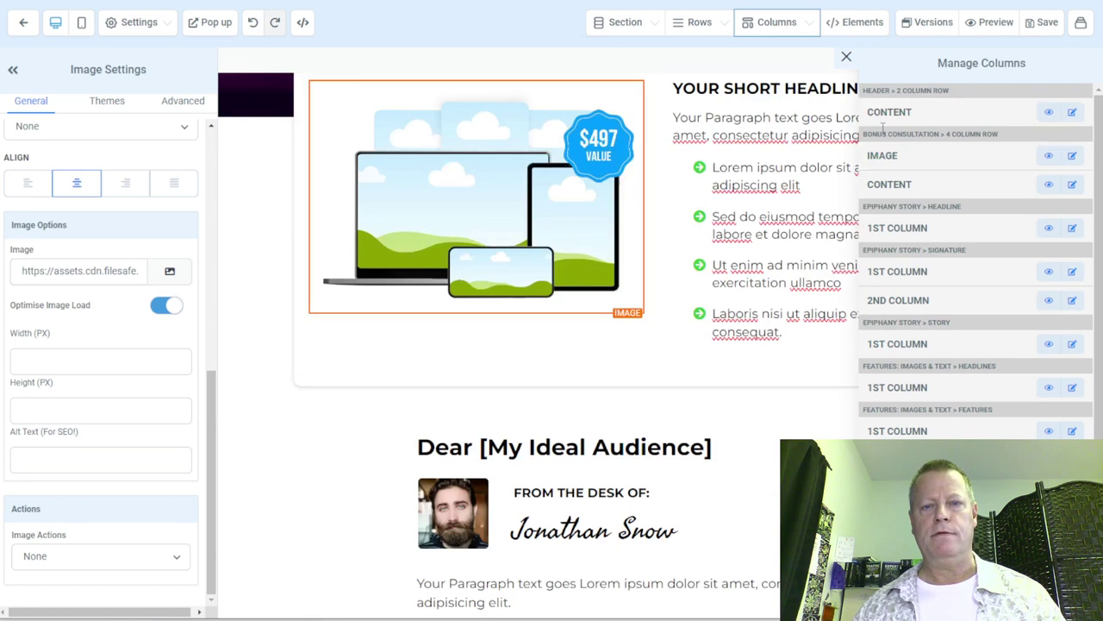
click(879, 114)
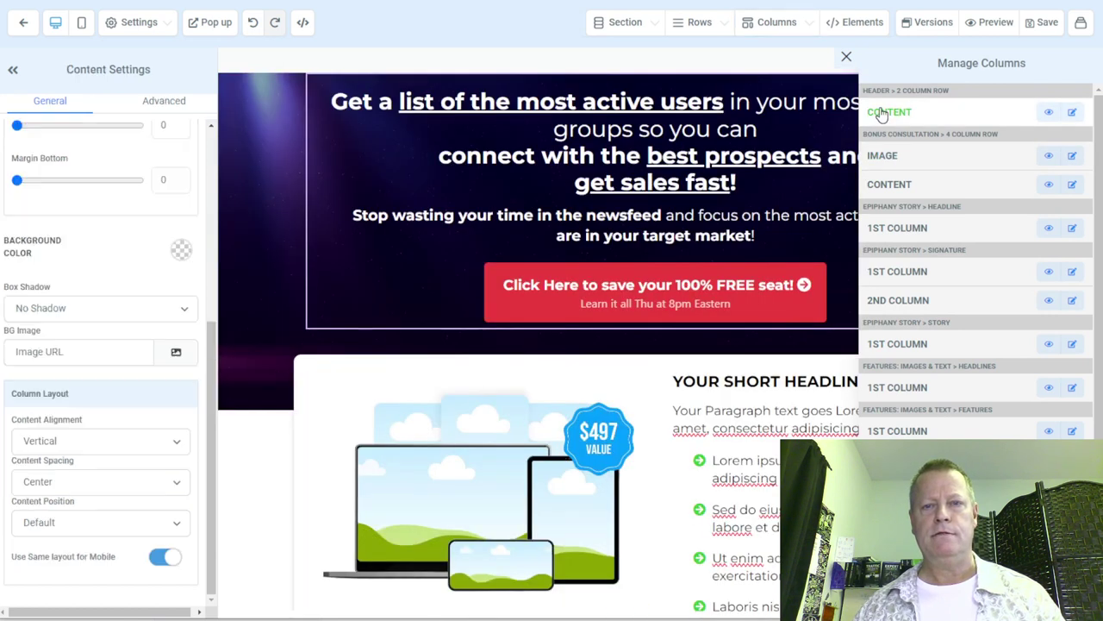
click(876, 181)
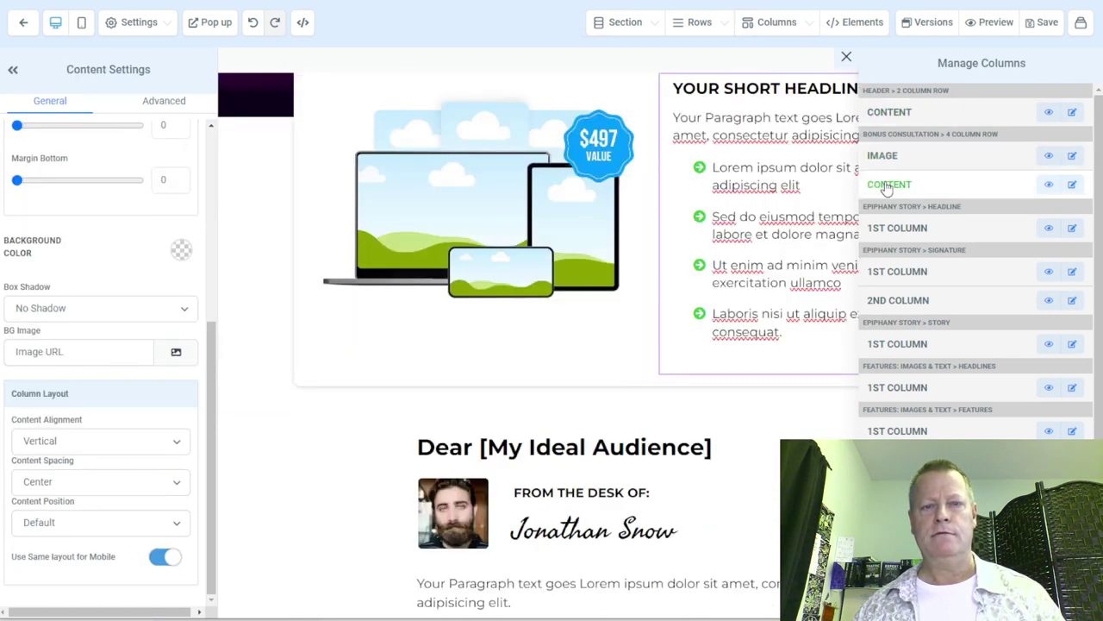
click(901, 273)
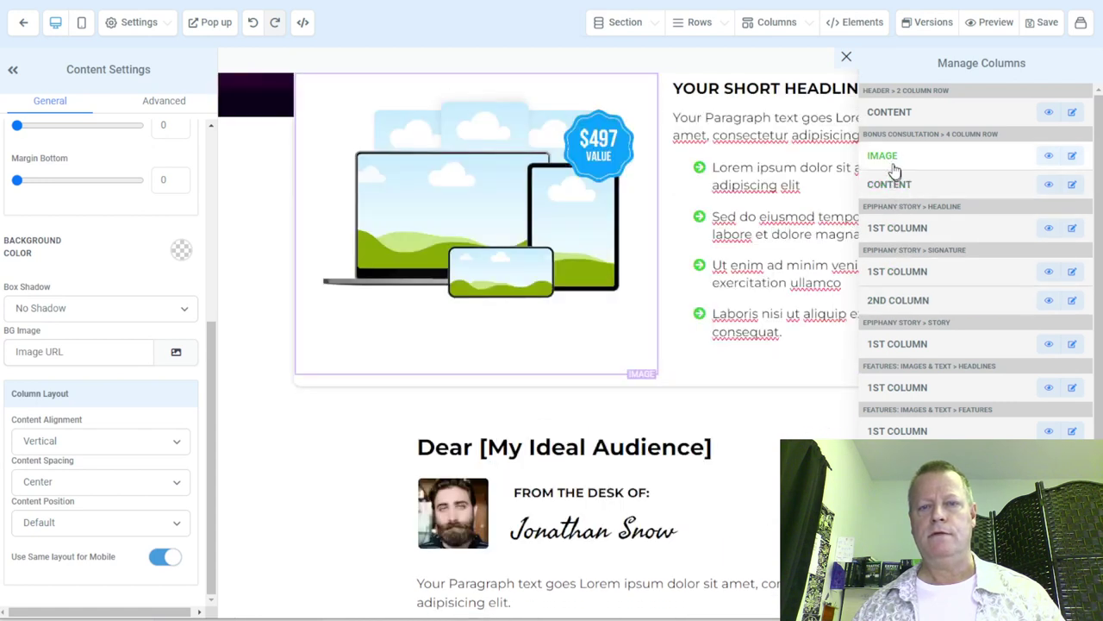
Step: Examine the bonus consultation image column's name, spacing, background and layout settings, including the media library for its background image
click(894, 166)
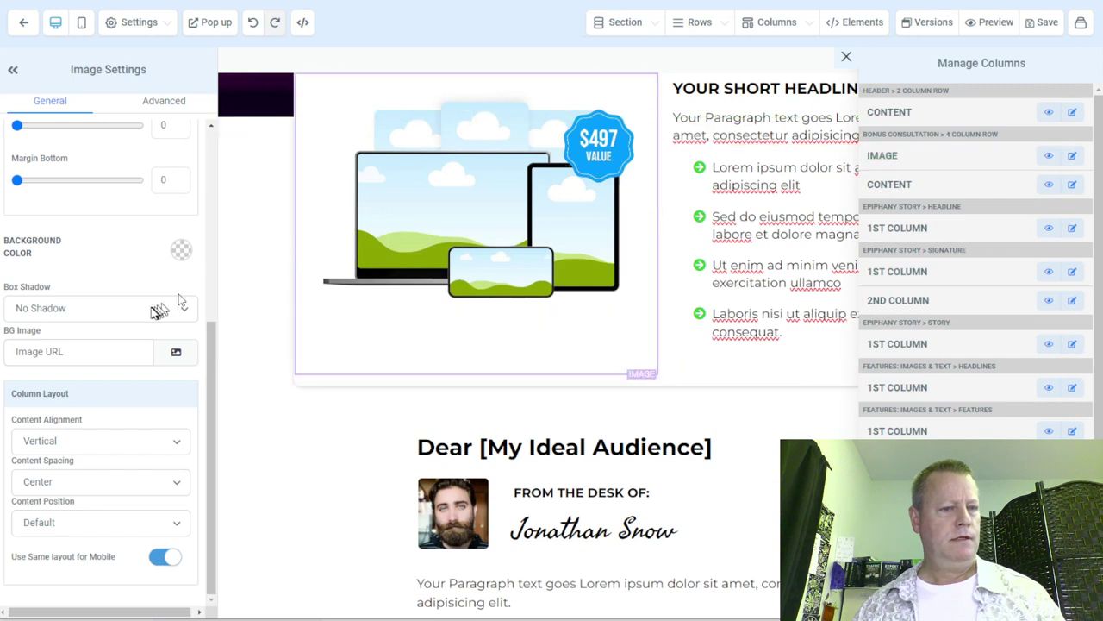
scroll(152, 312, up, 4)
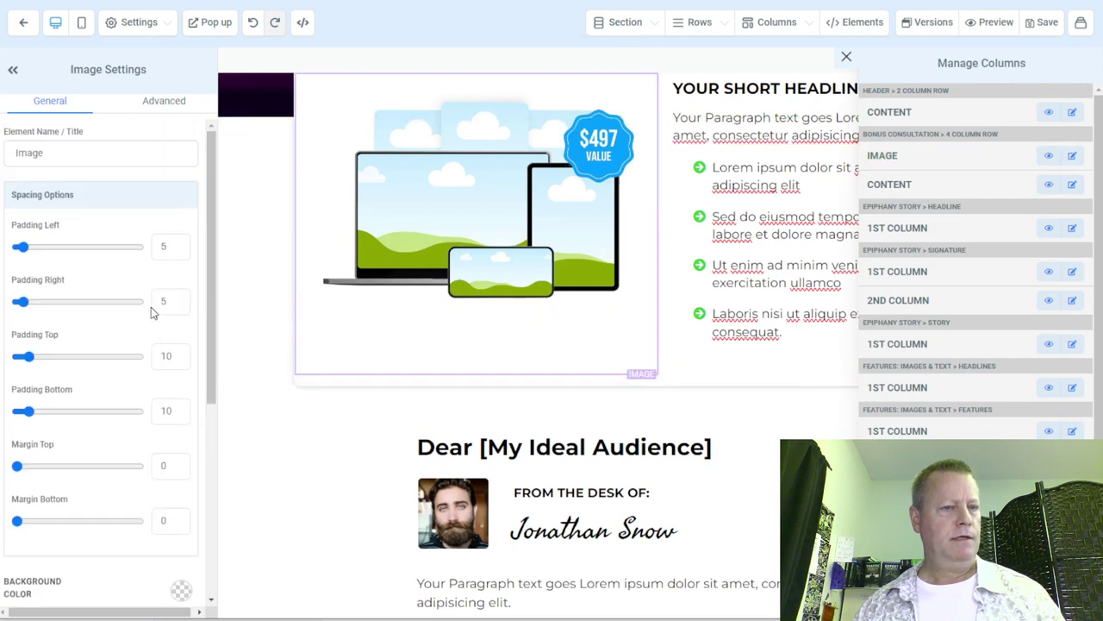
click(65, 153)
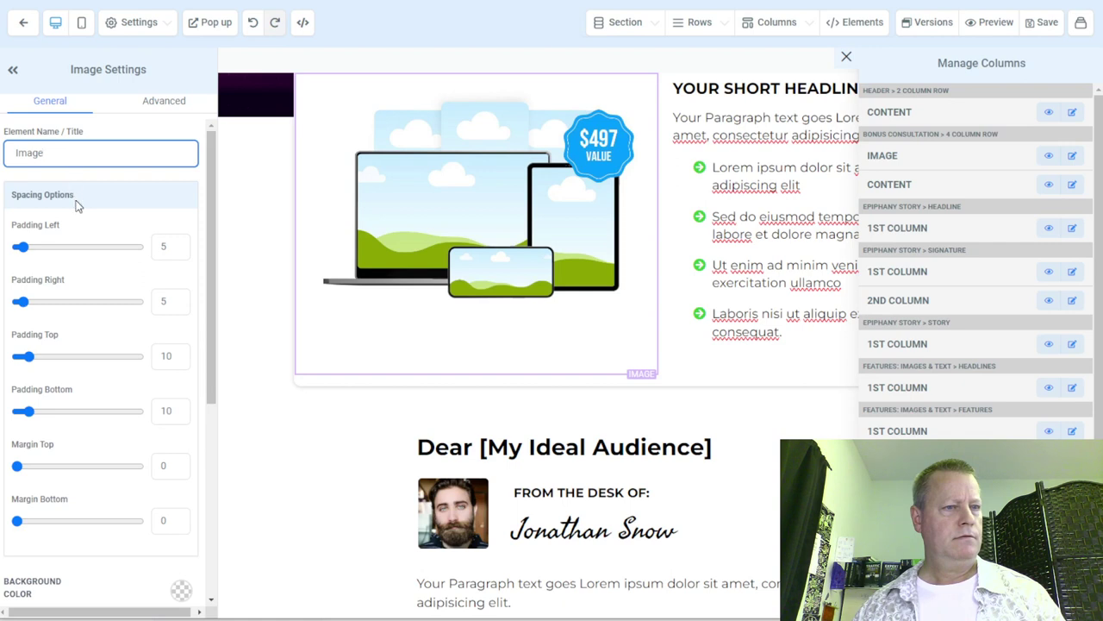
scroll(111, 242, down, 3)
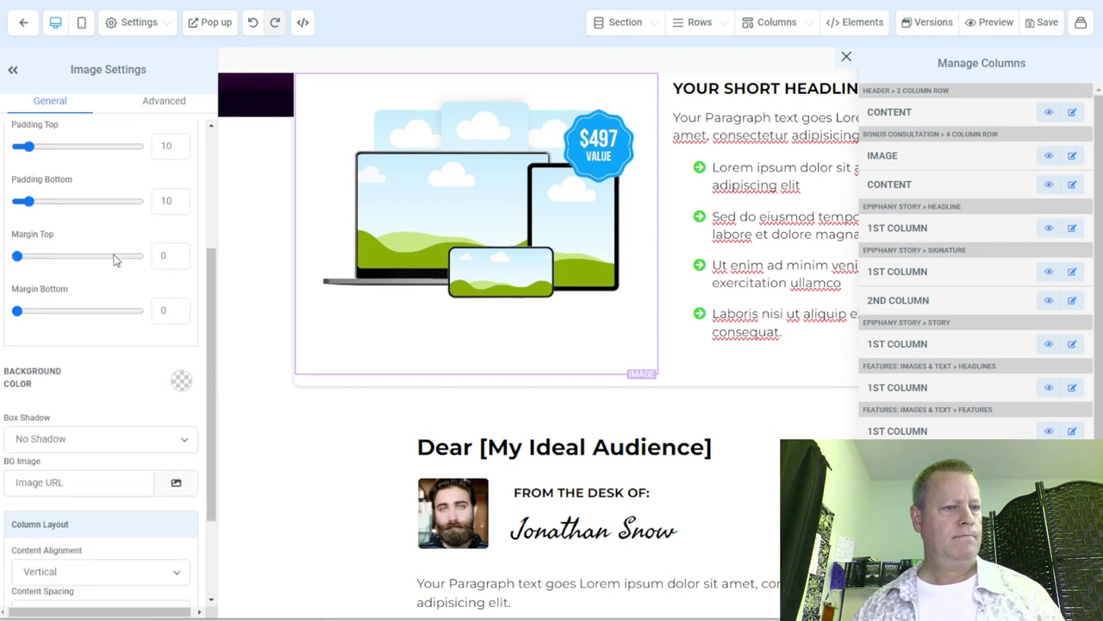
scroll(97, 377, down, 1)
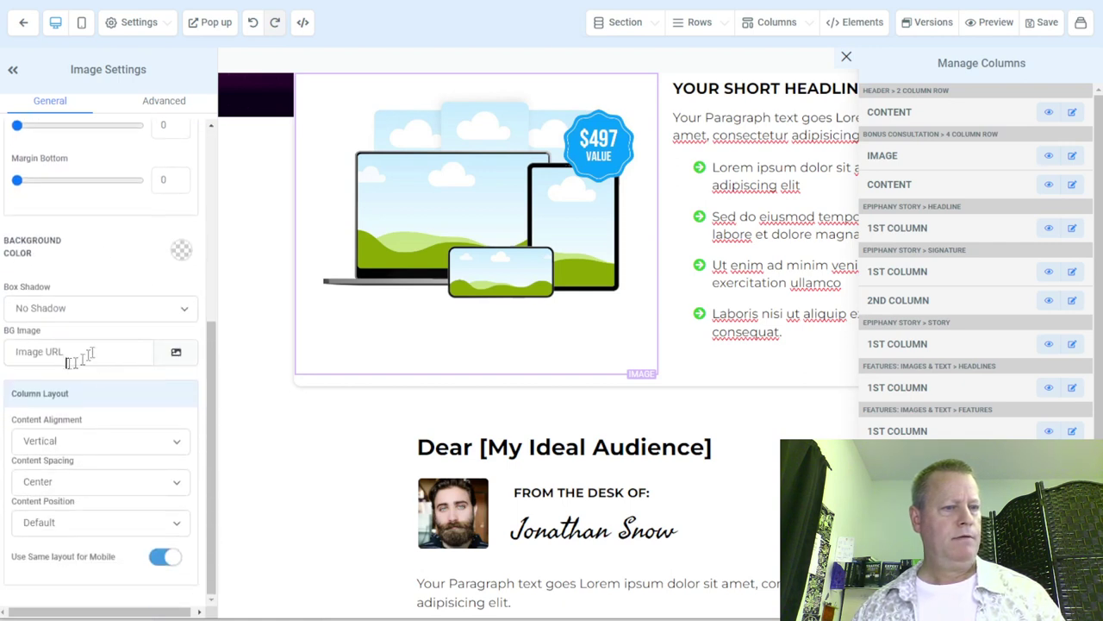
click(176, 355)
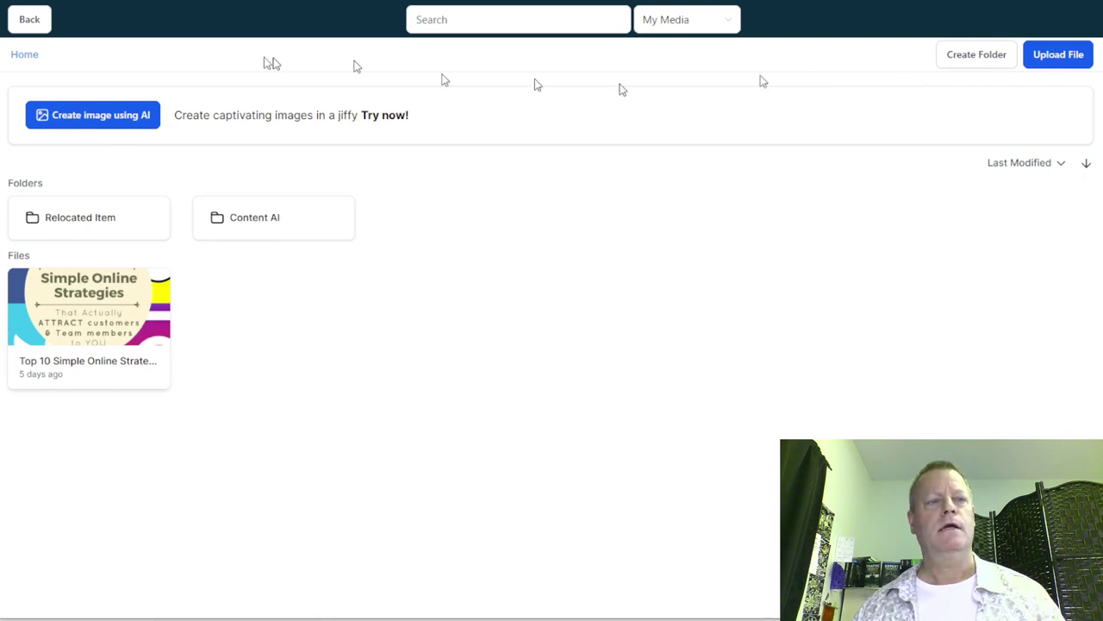
click(35, 19)
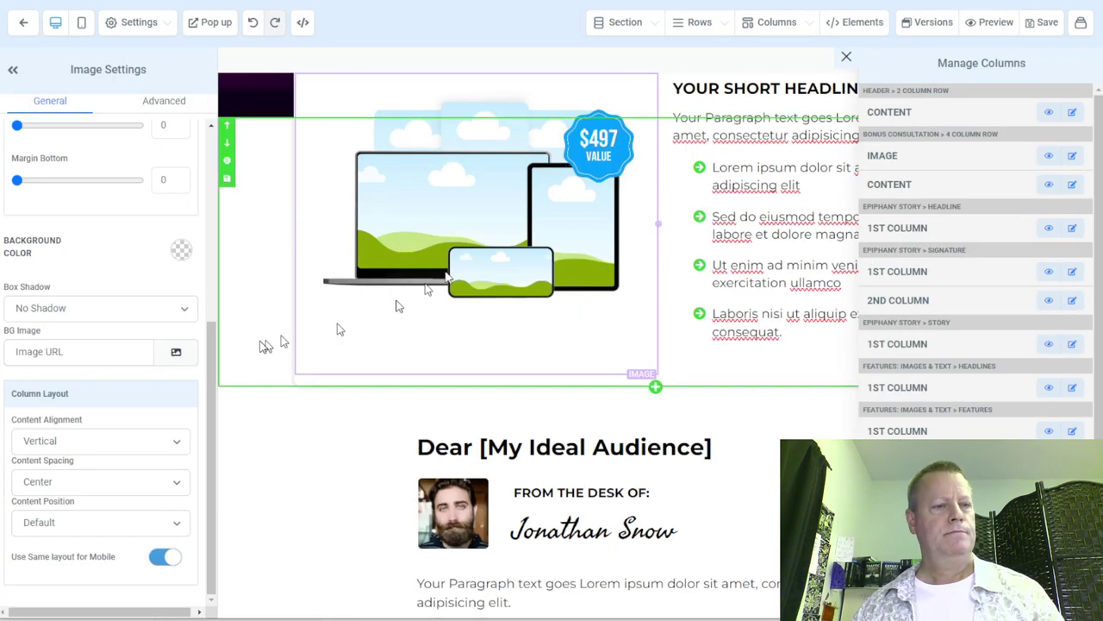
Step: Locate the first feature card's column from the column list and go back up the page
click(938, 426)
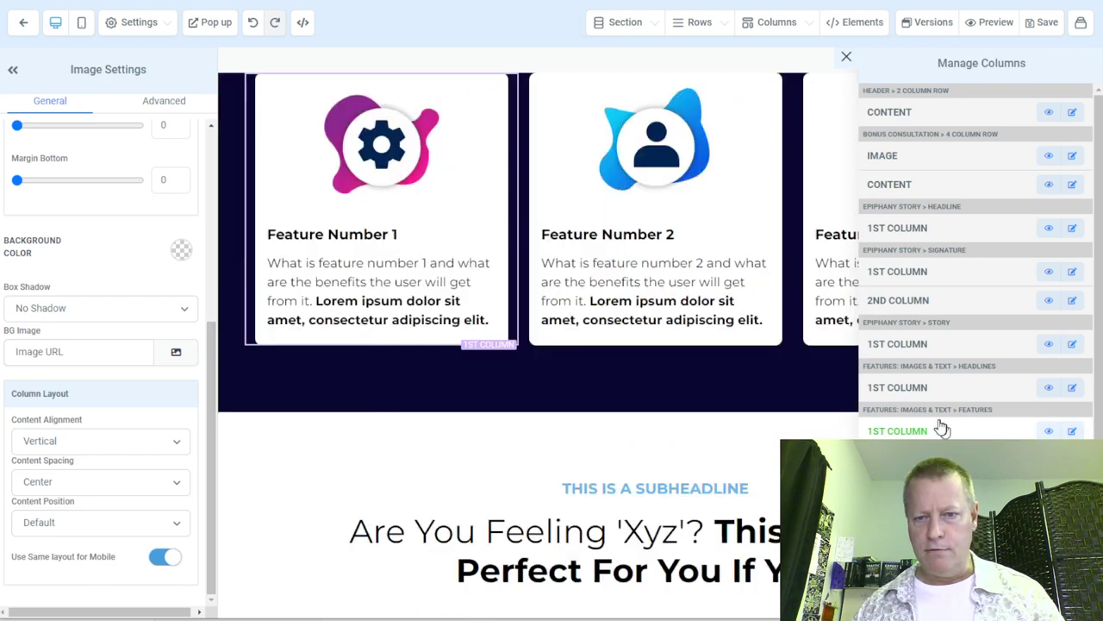
scroll(795, 380, up, 5)
scroll(795, 380, up, 10)
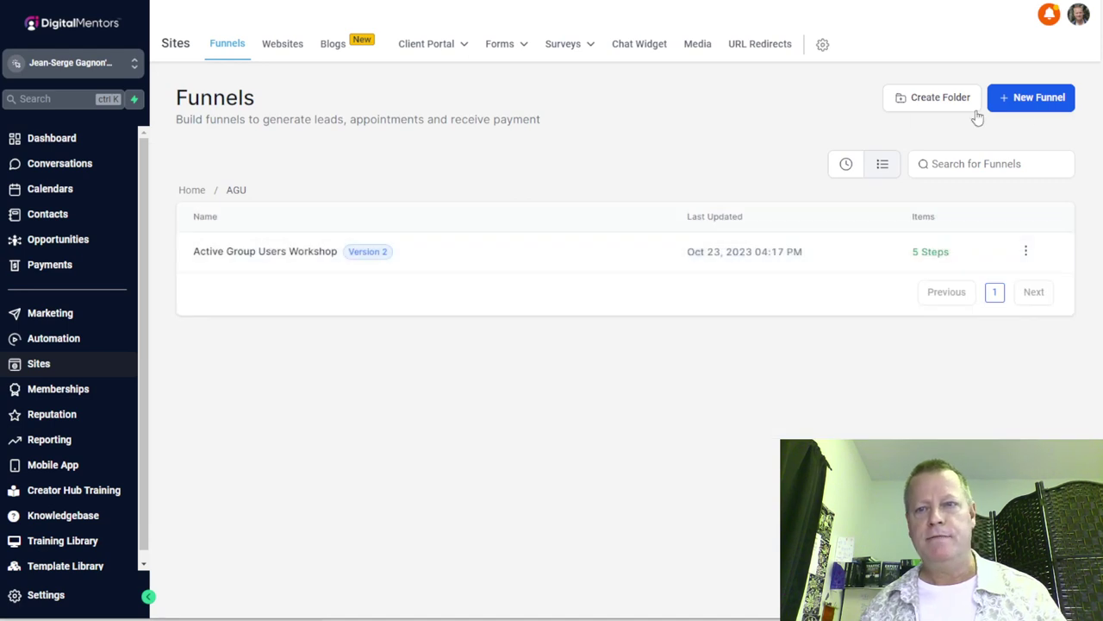
Step: Create a new funnel from blank named "AGU webinar" in the AGU folder
click(1037, 110)
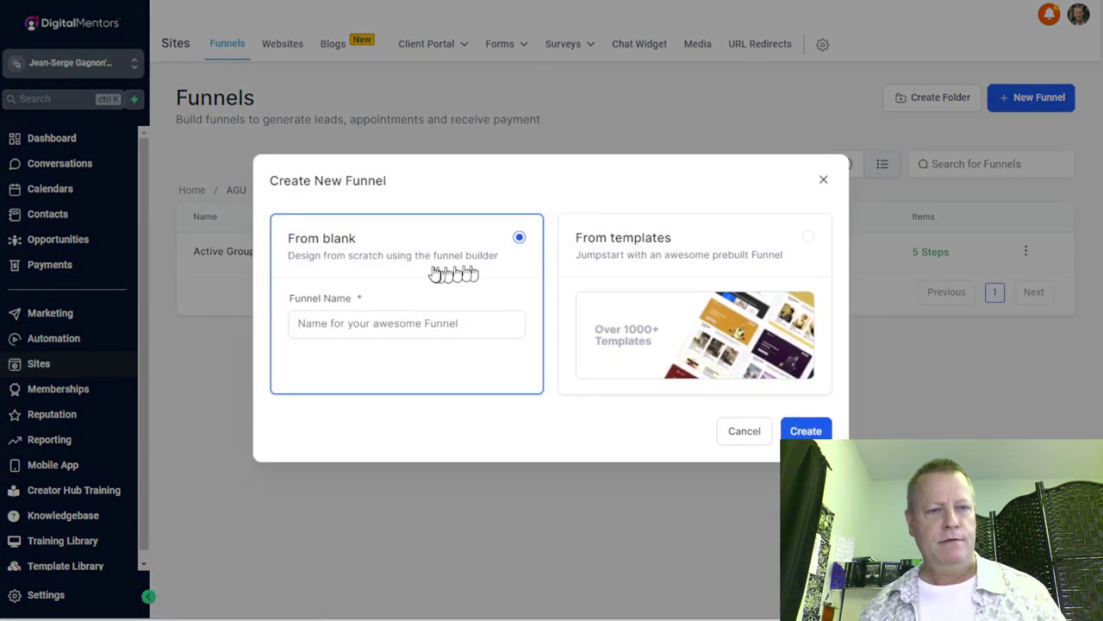
click(808, 432)
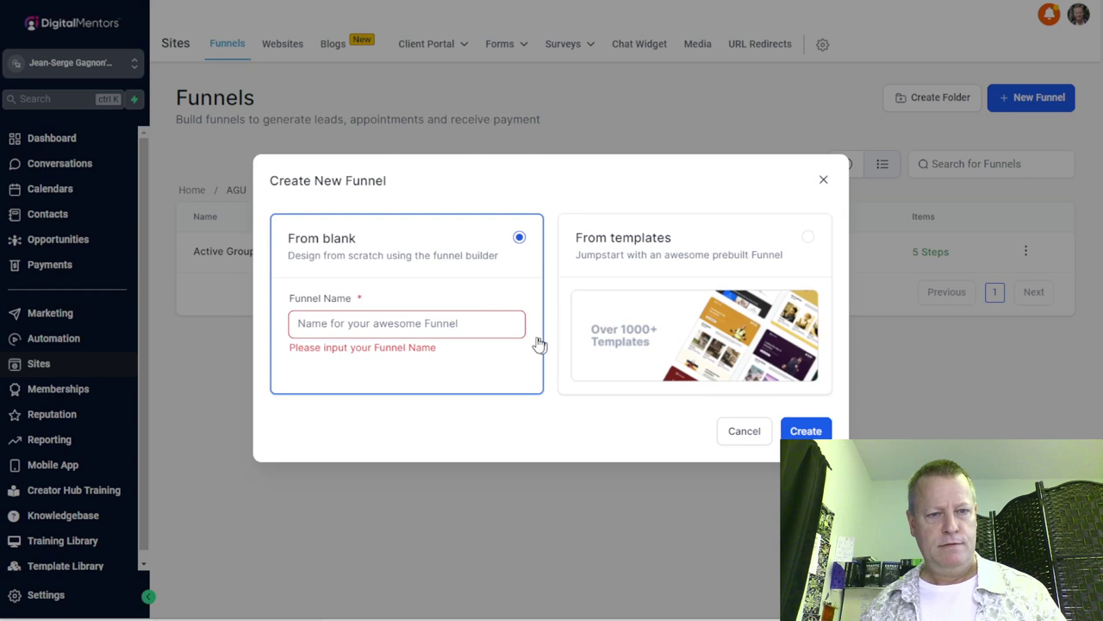
click(509, 326)
text(AGU )
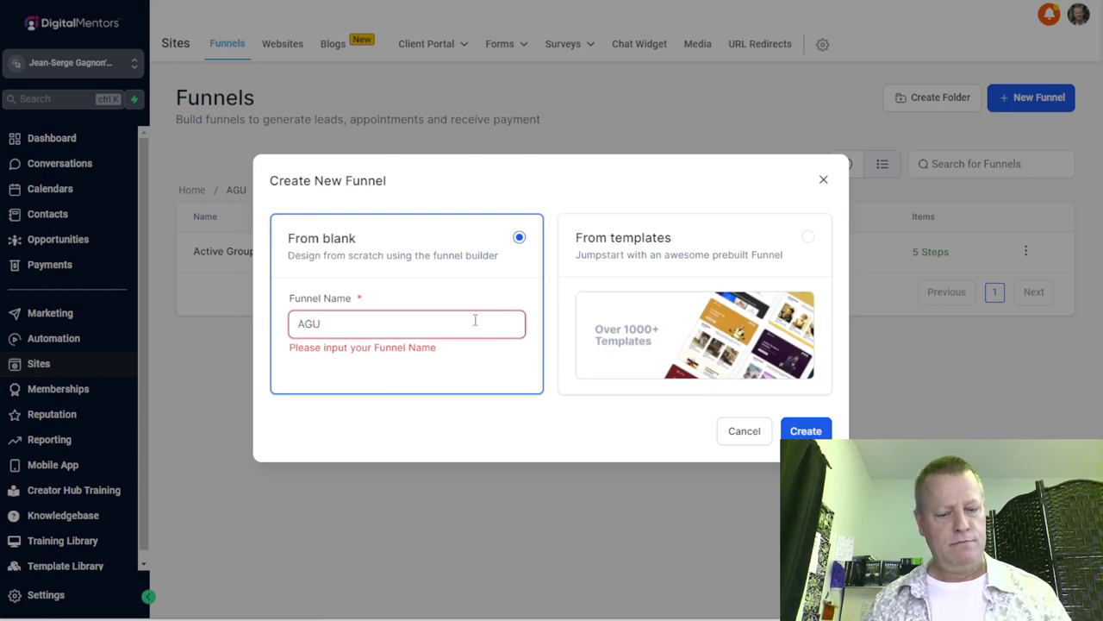
text(webinar)
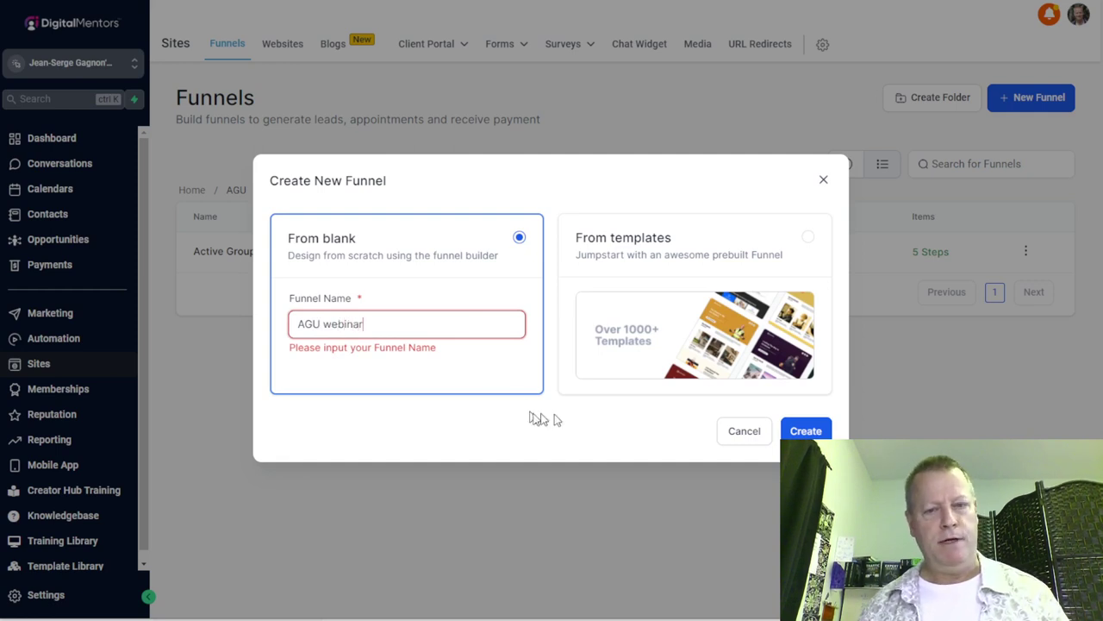
click(803, 430)
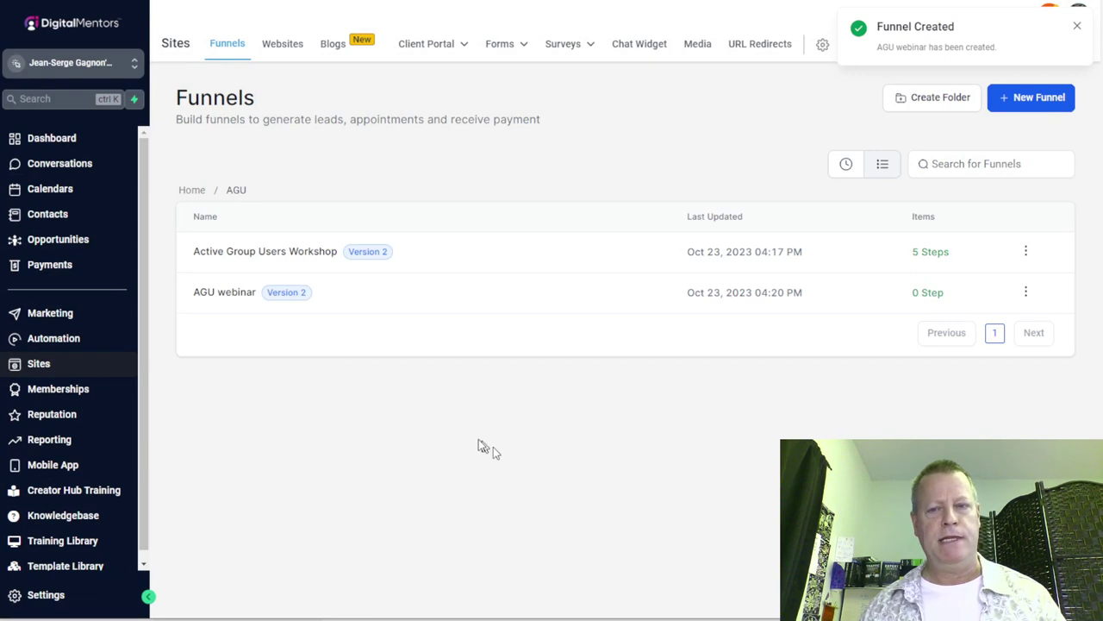
Step: Add a funnel step named "Register" with the path "register" to the AGU webinar funnel
click(224, 292)
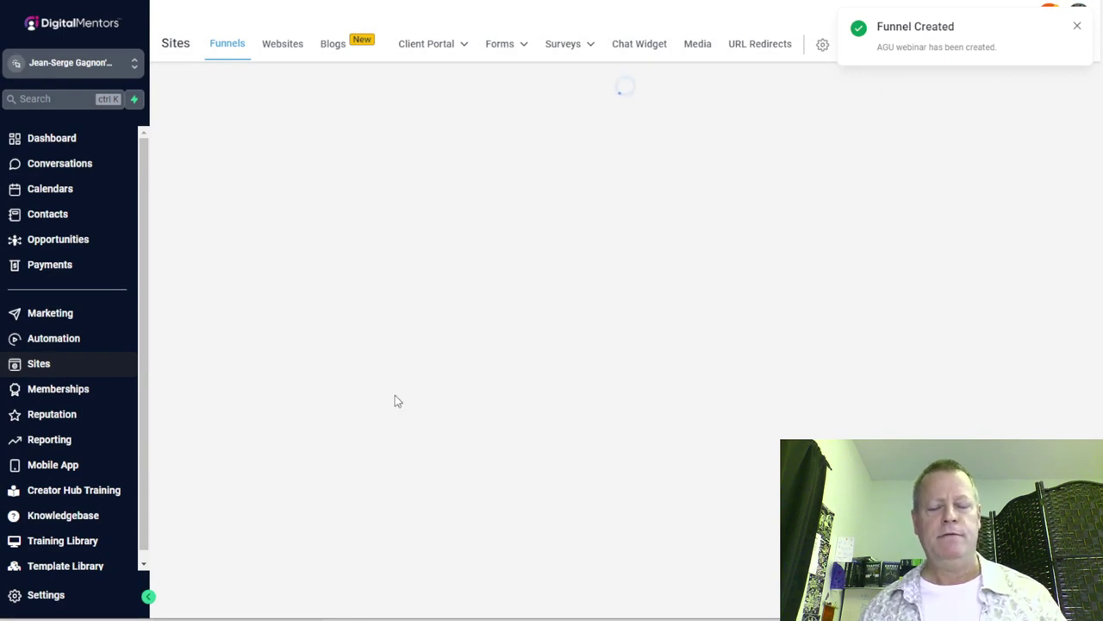
click(305, 272)
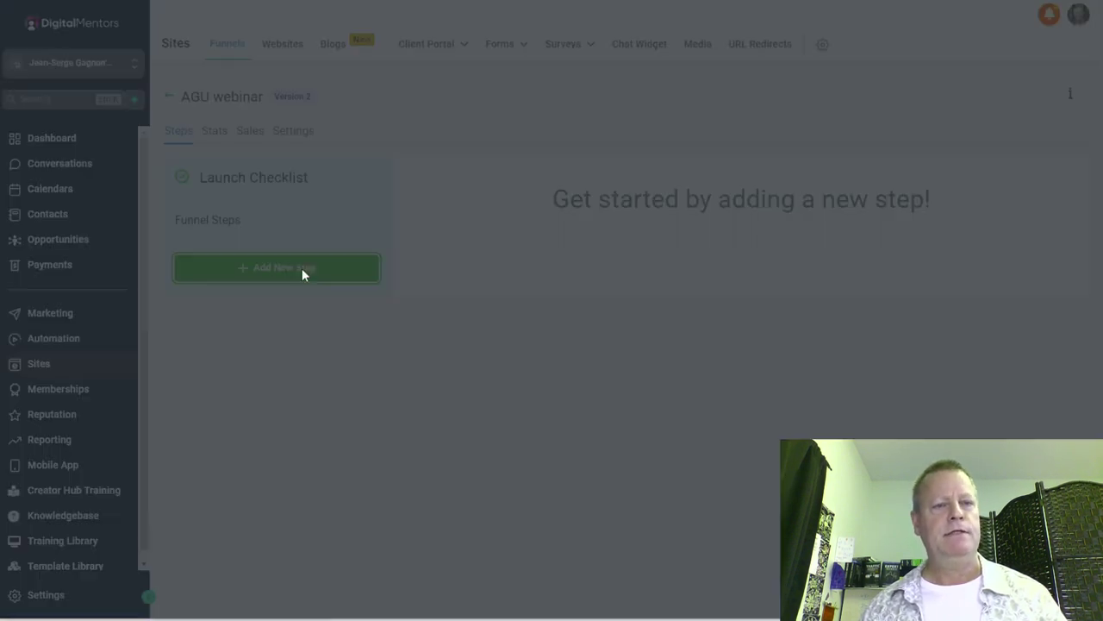
click(408, 123)
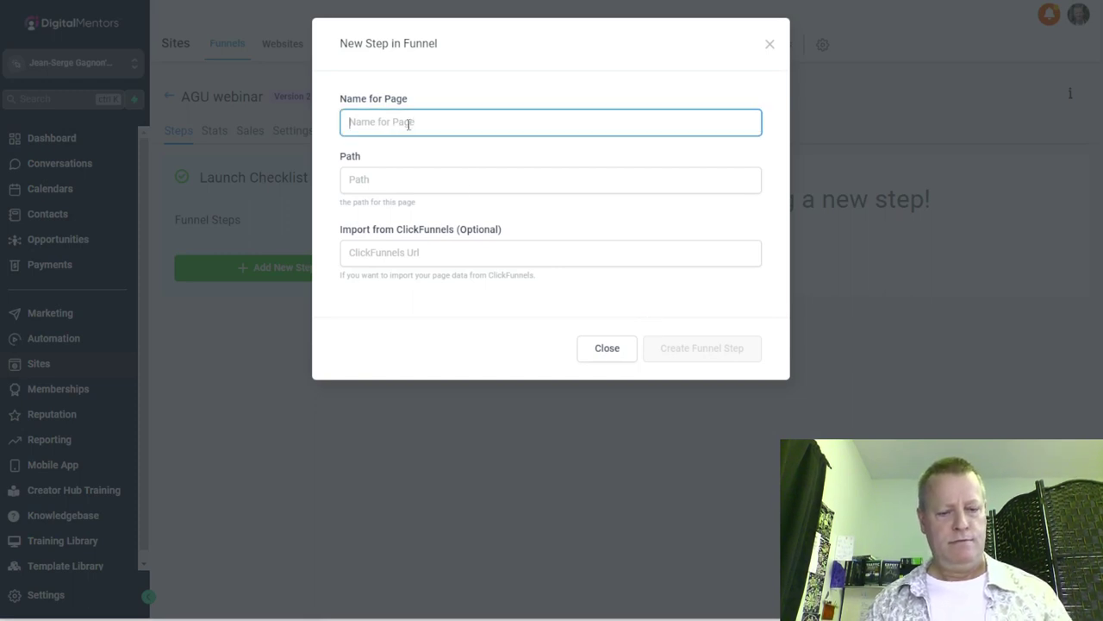
text(Register)
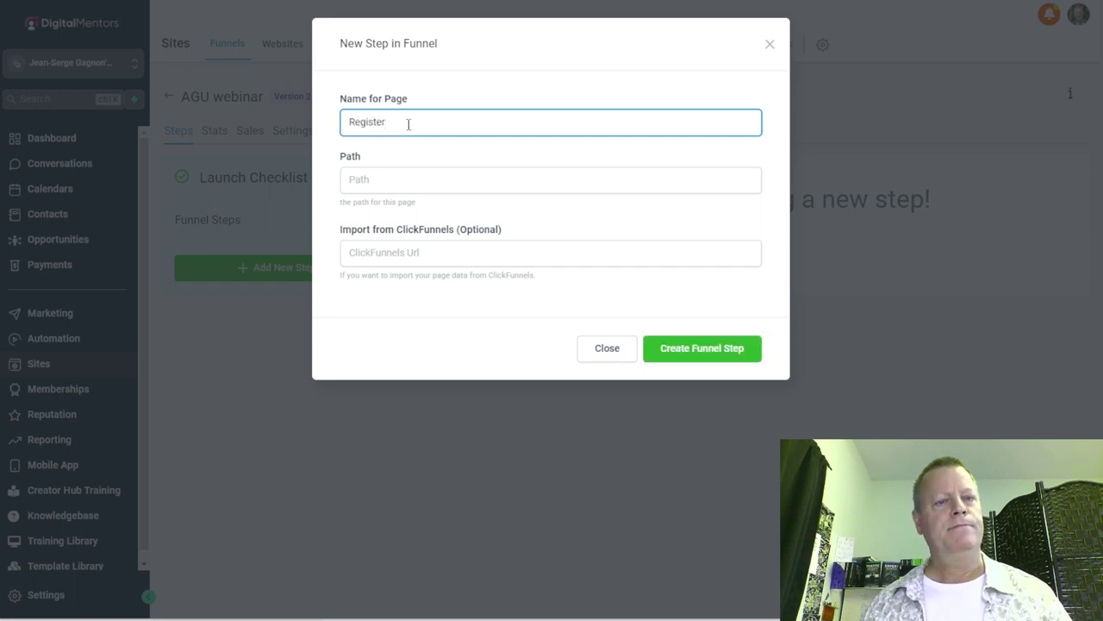
click(403, 181)
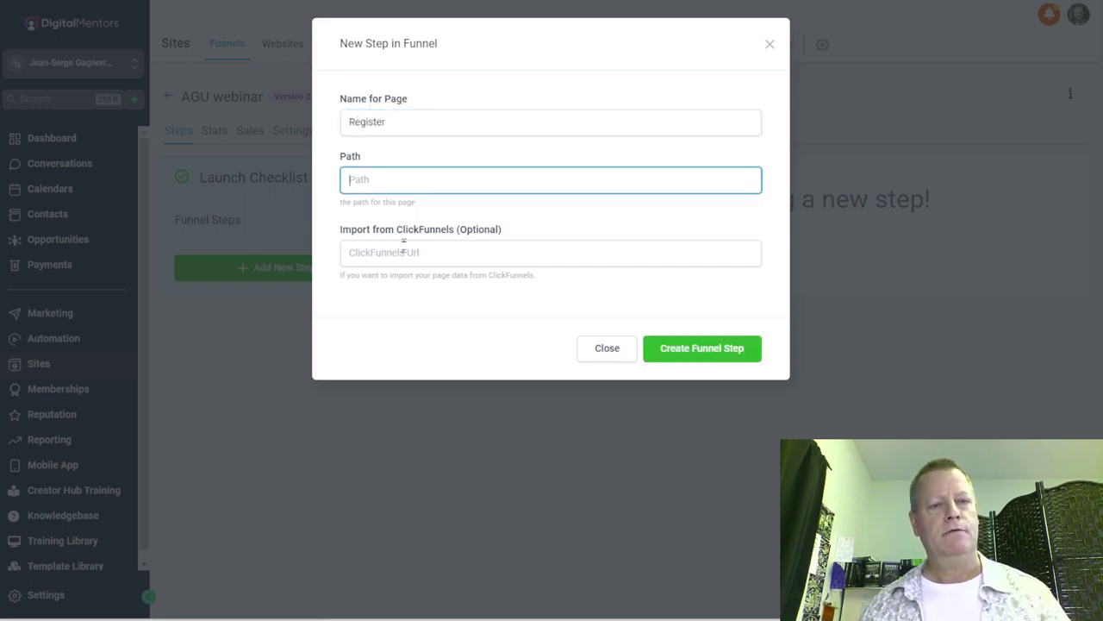
text(/re)
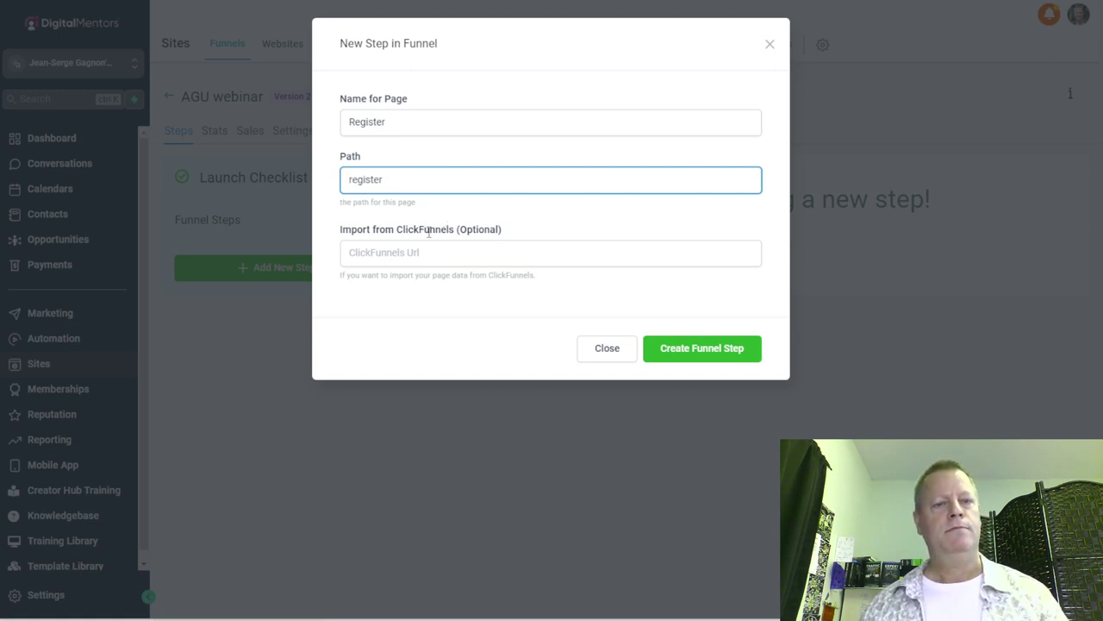
double_click(428, 231)
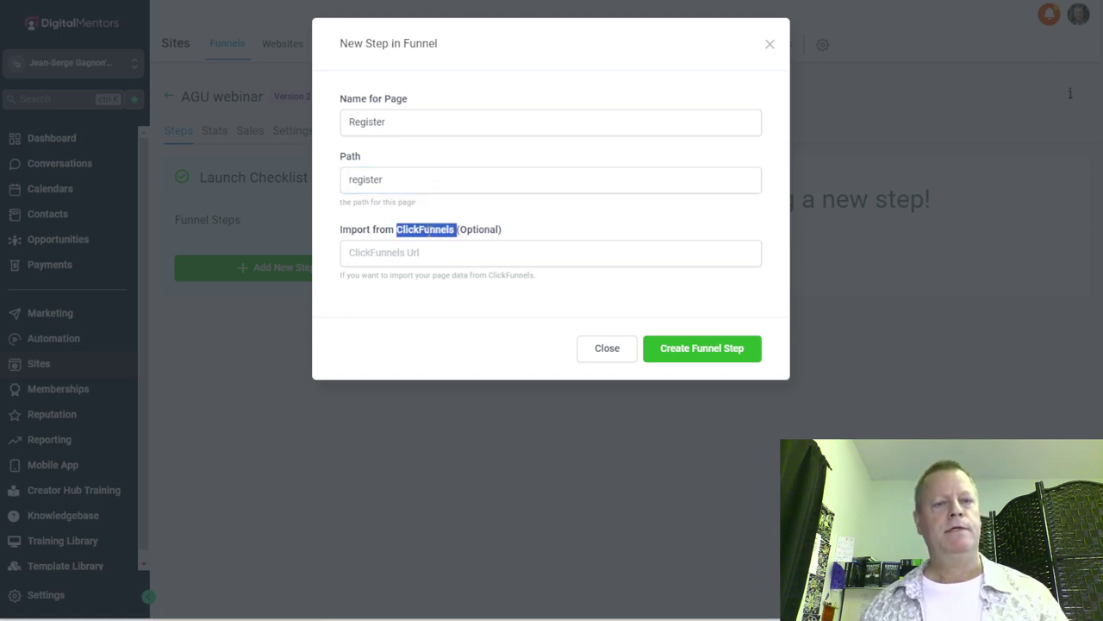
click(438, 256)
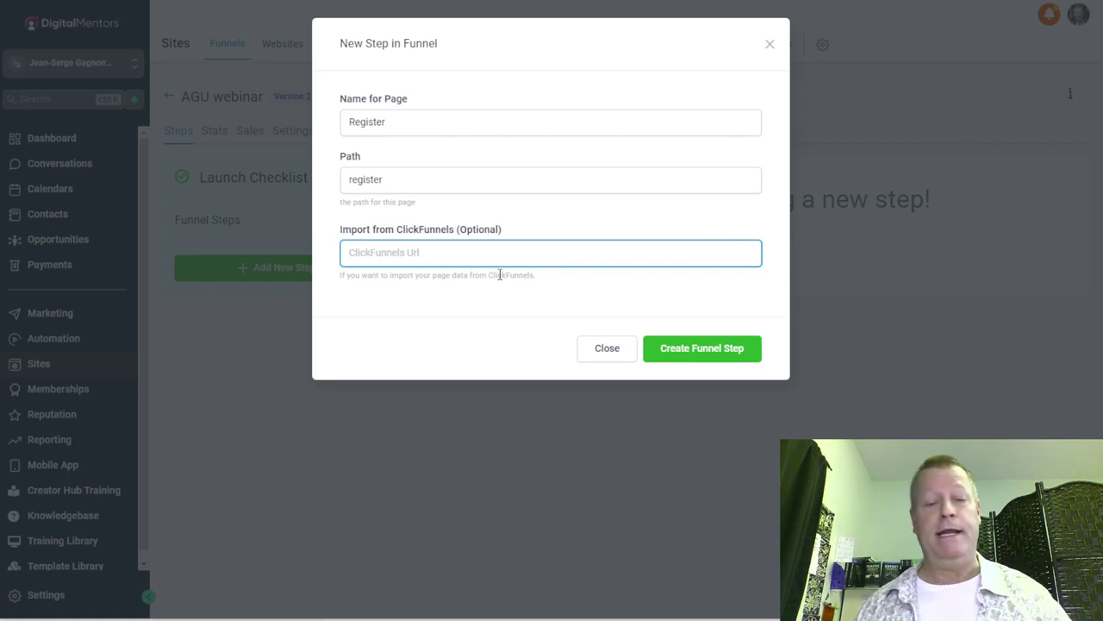
click(707, 350)
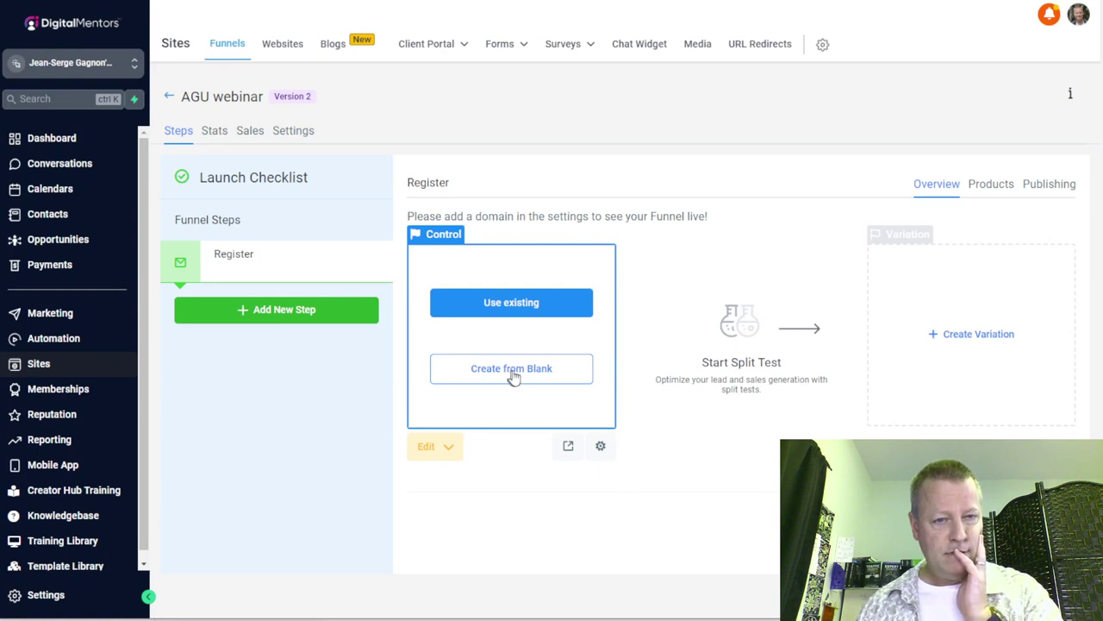
Step: Create the Register step's control page from blank and add a full-width section to it
click(518, 307)
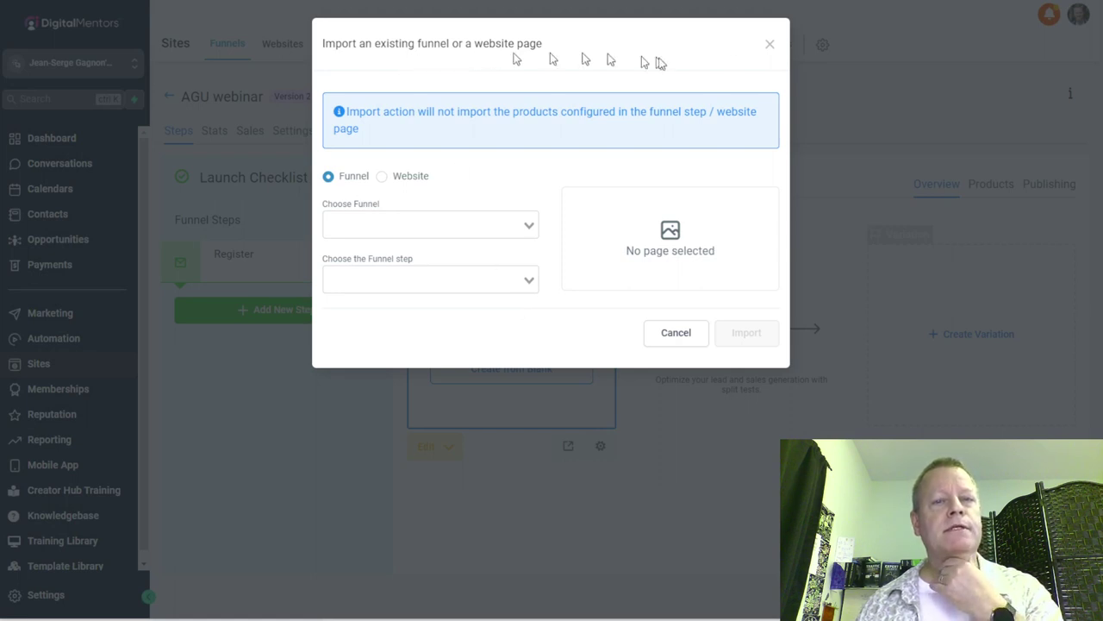
click(769, 47)
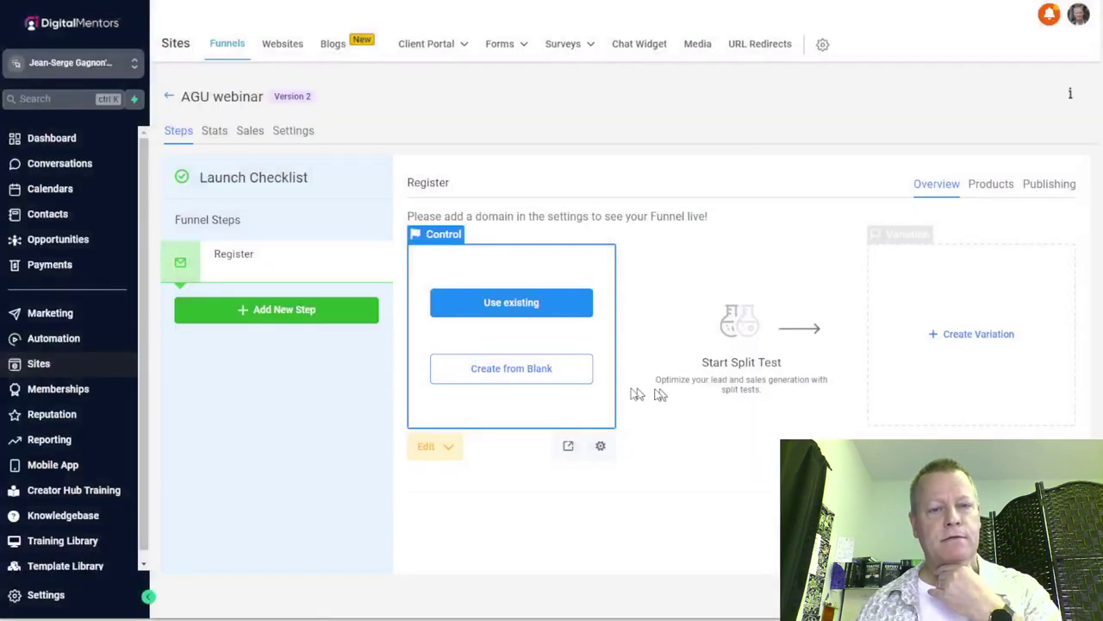
click(538, 372)
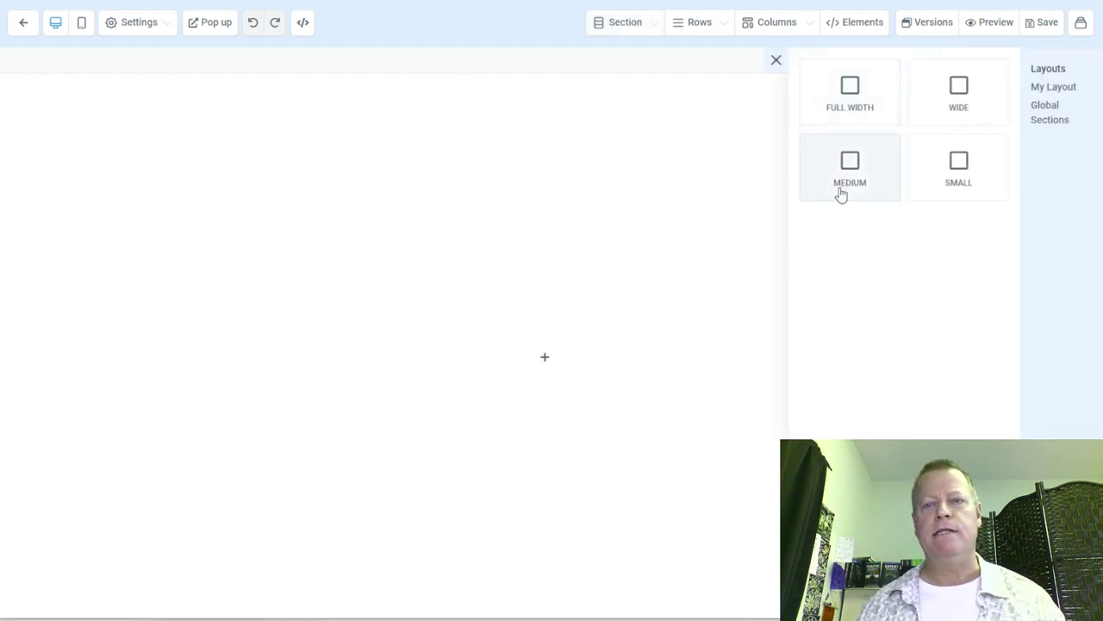
click(849, 91)
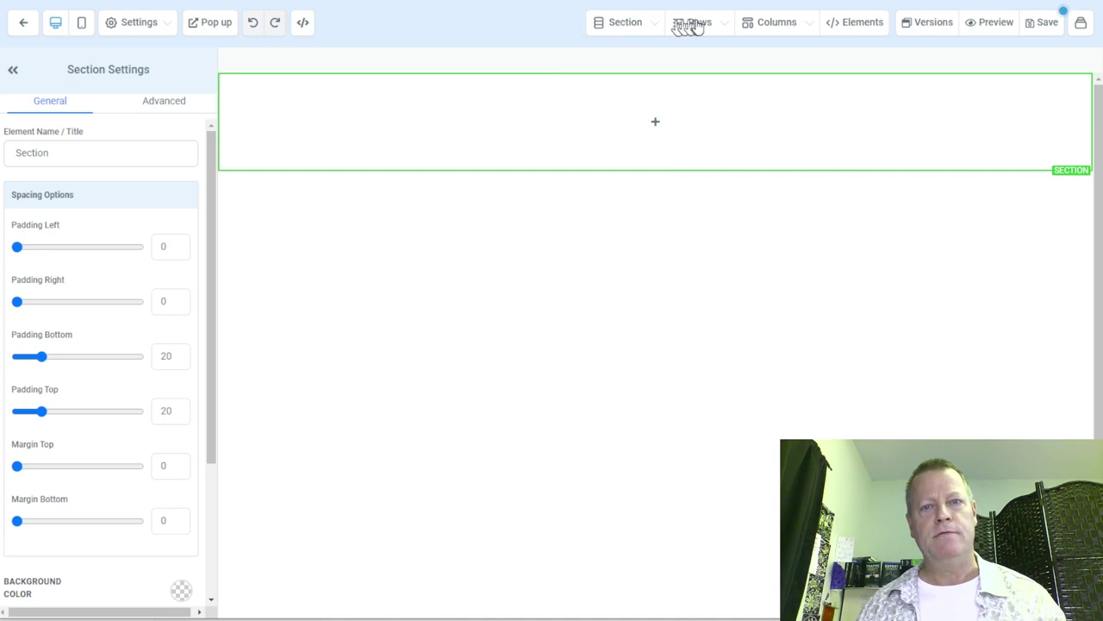
Step: Check the header layout of the reference Start Page and add a two-column row to the new section
mouse_move(608, 142)
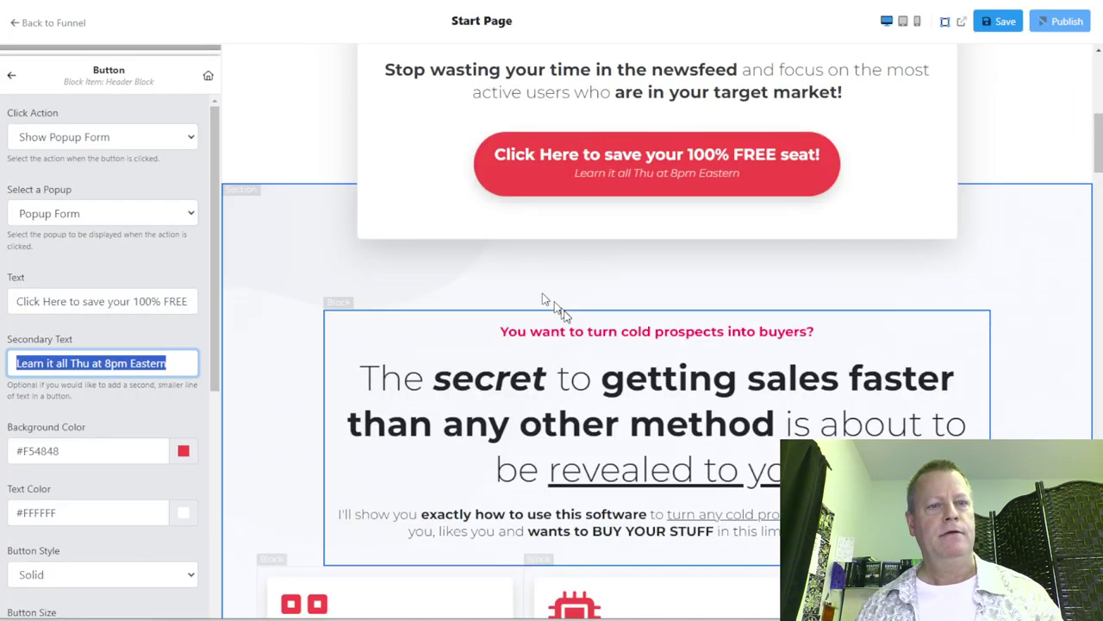
scroll(655, 345, up, 5)
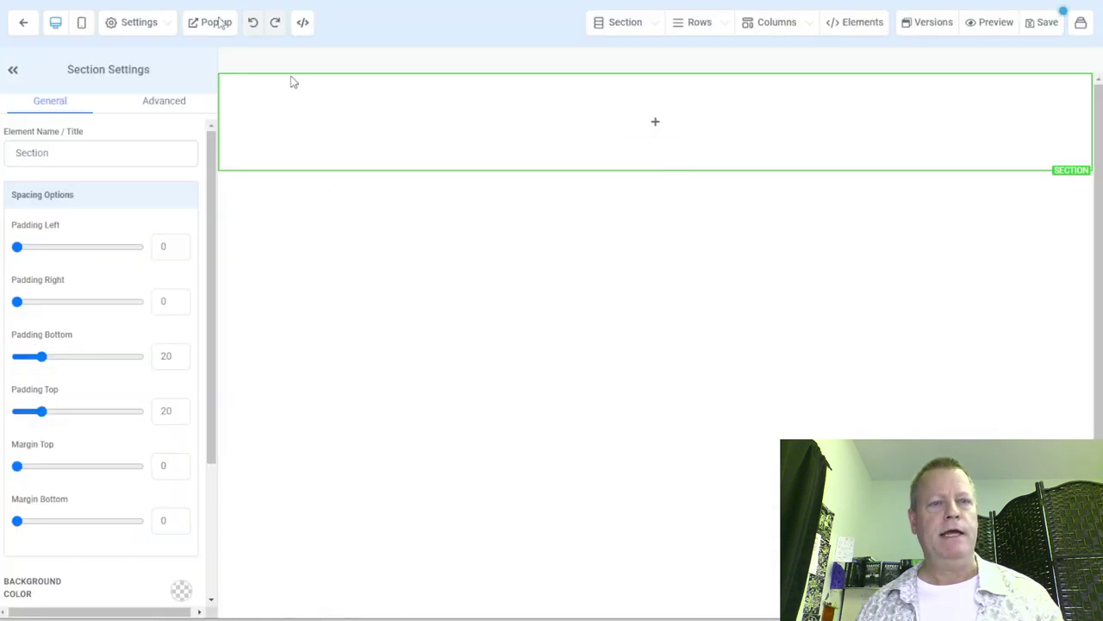
click(663, 127)
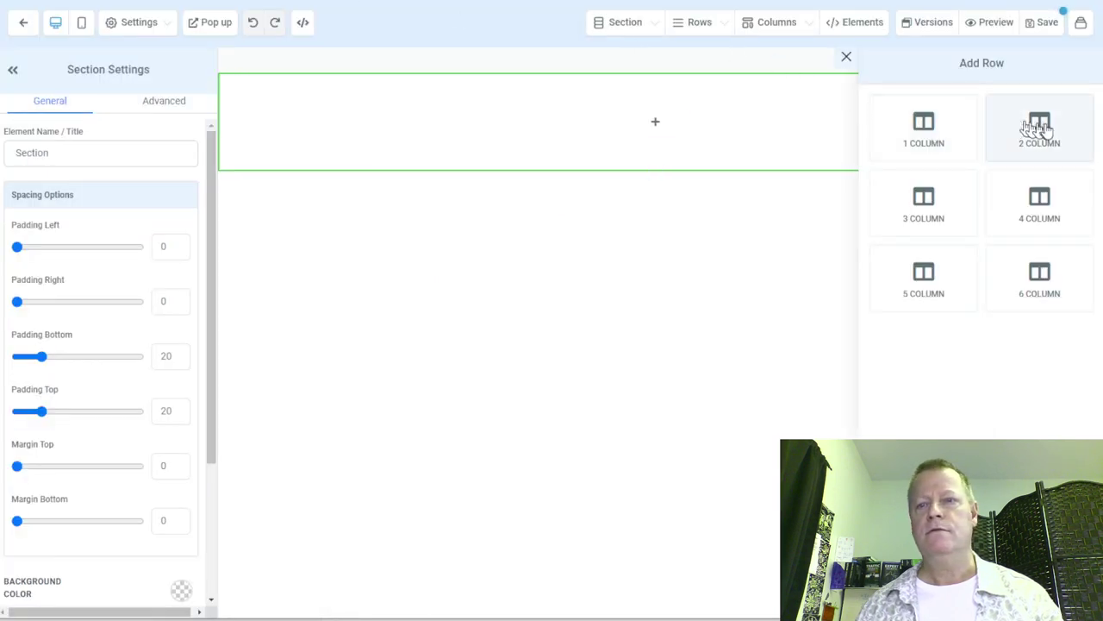
click(1041, 131)
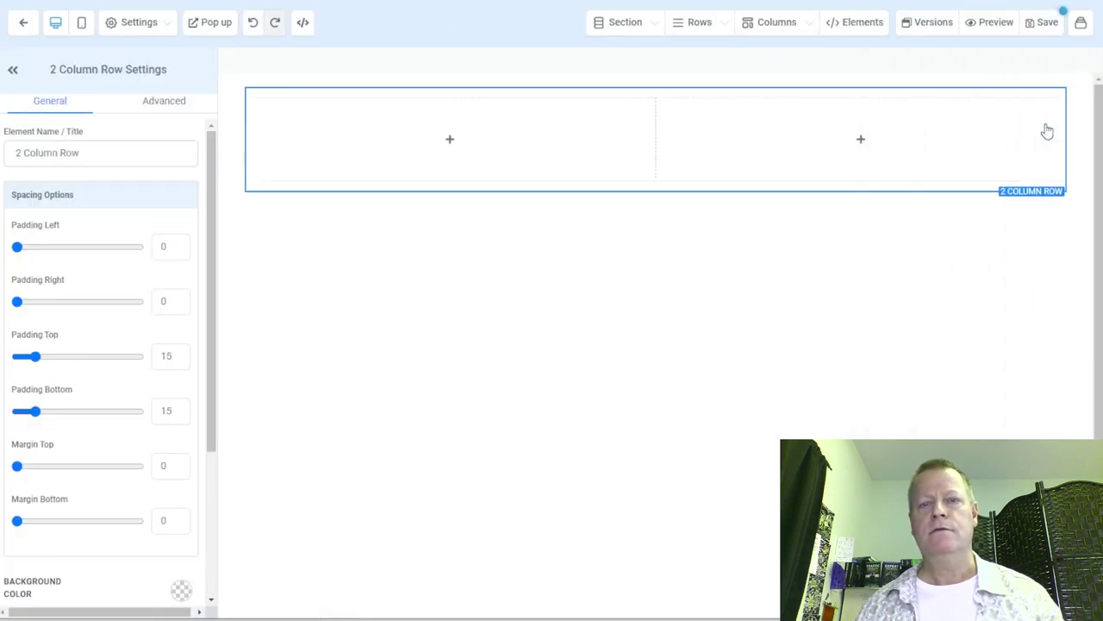
Step: Add a headline element to the row's first column
mouse_move(454, 145)
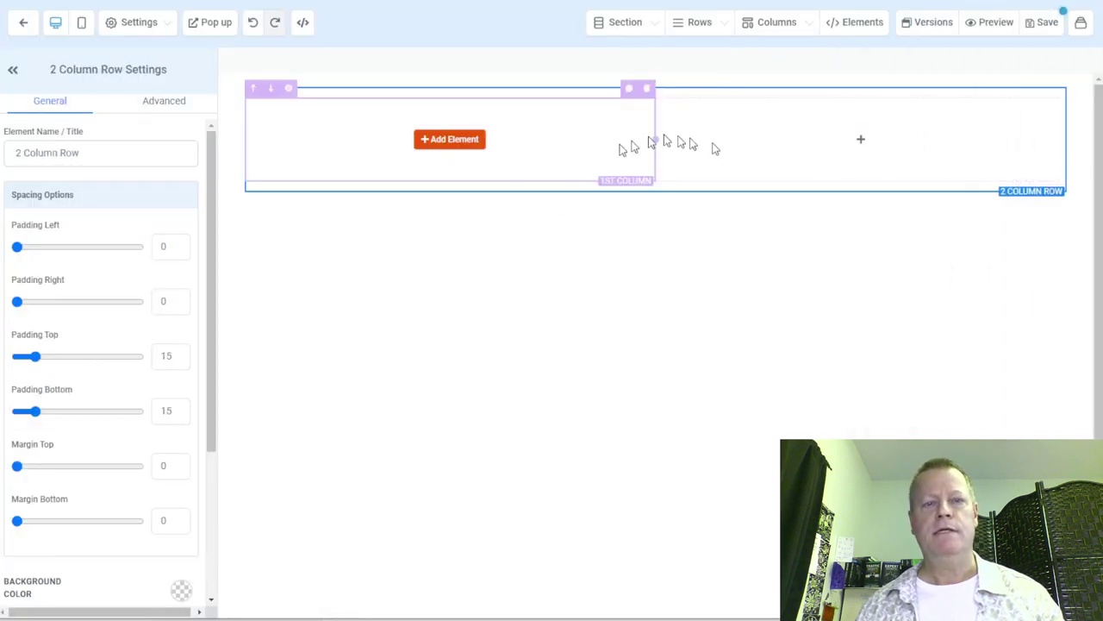
click(454, 145)
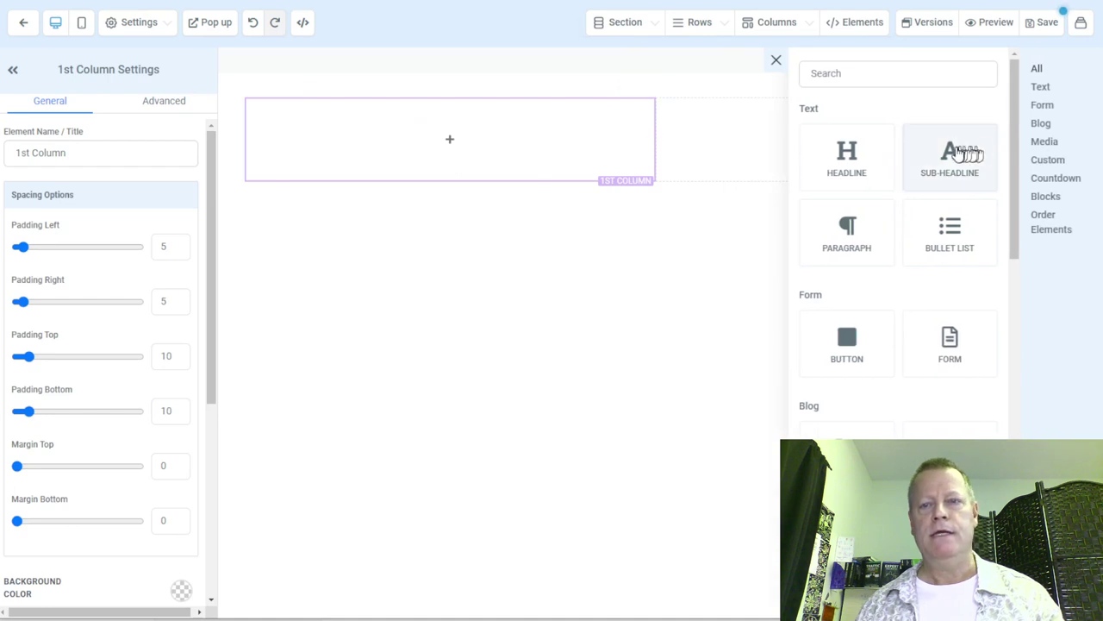
click(860, 165)
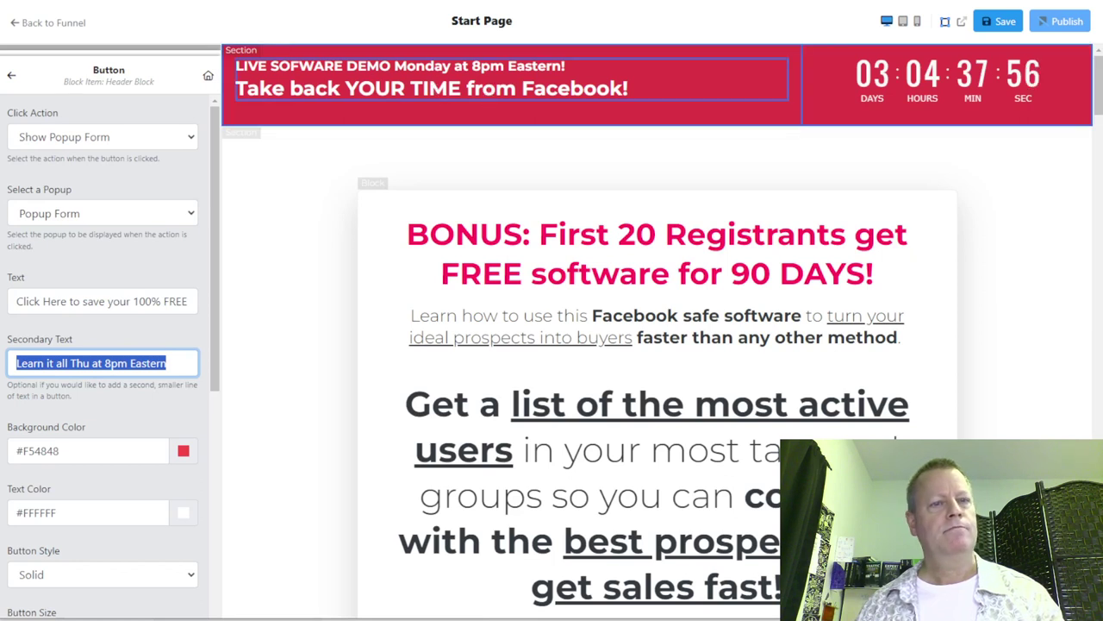
Step: Add a countdown element to the row's second column, matching the reference page's header
click(487, 73)
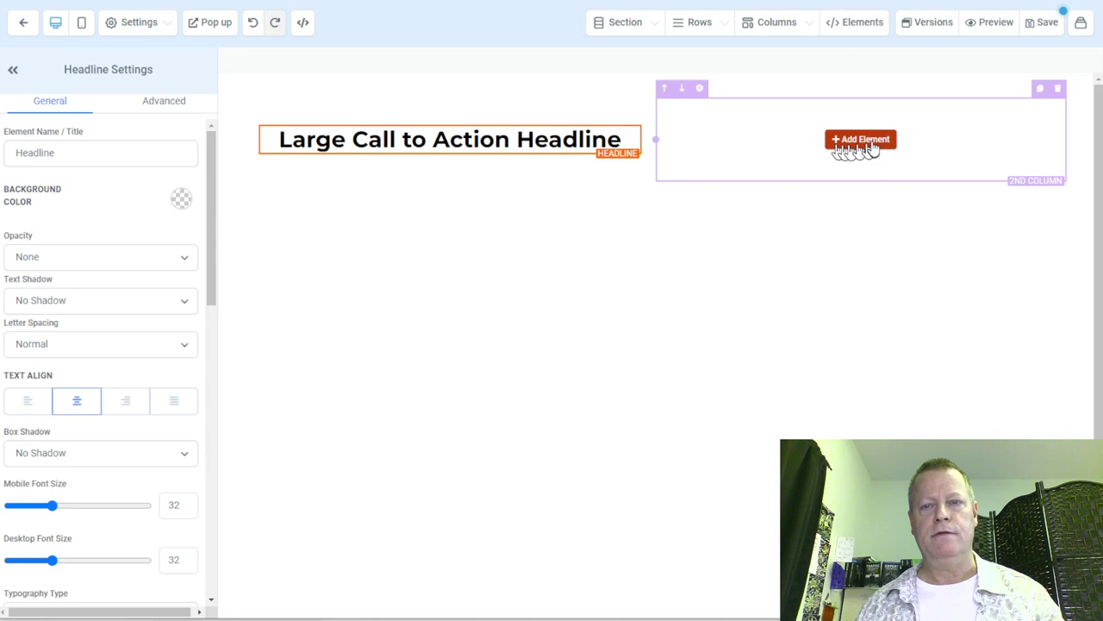
click(866, 142)
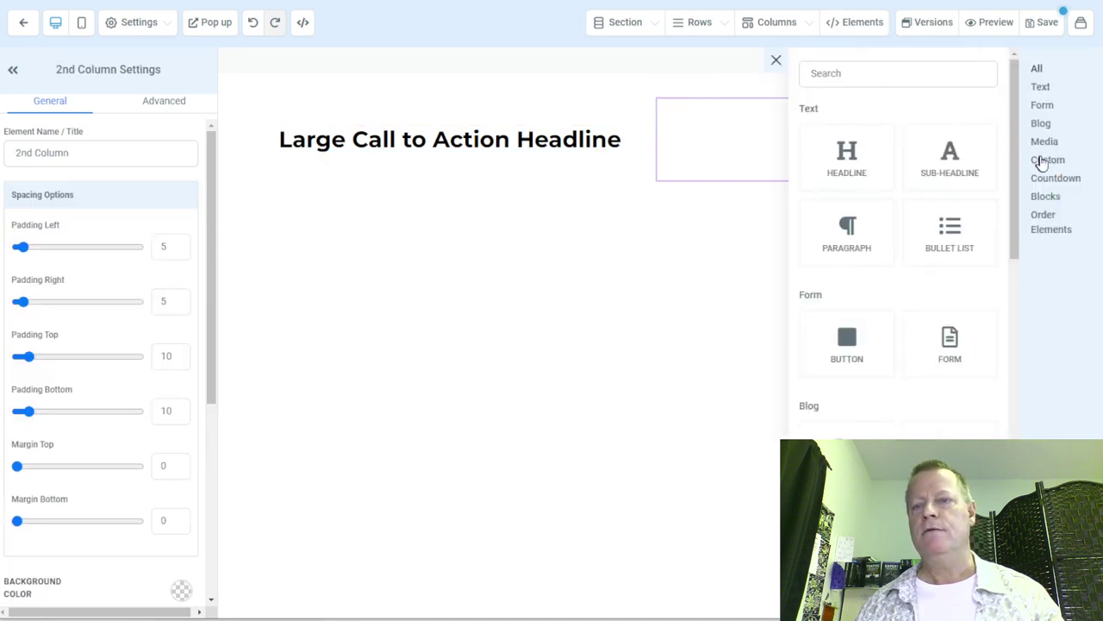
click(1050, 180)
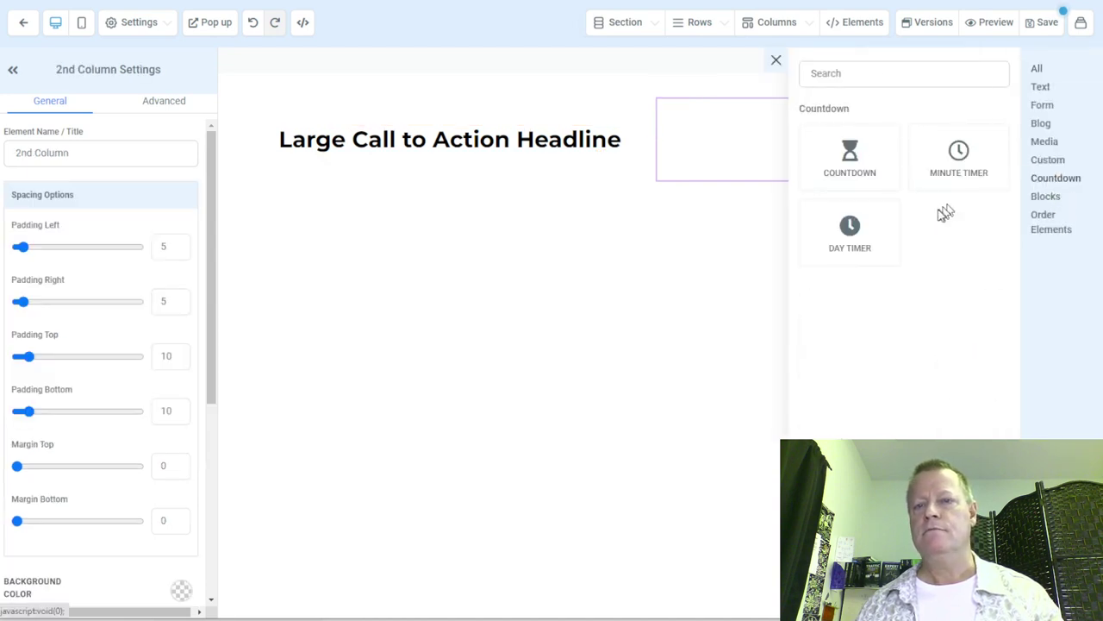
click(850, 173)
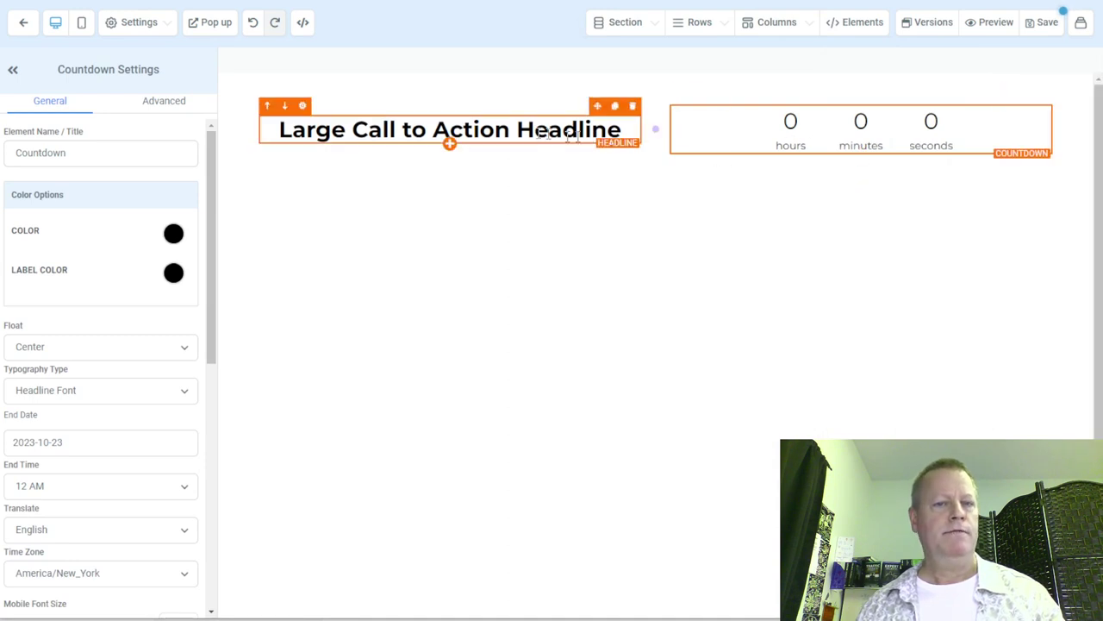
Step: Replace the headline with "LIVE SOFWARE DEMO Monday at 8pm Eastern! Take back YOUR TIME from Facebook!", all bold, at mobile and desktop font size 25
click(556, 138)
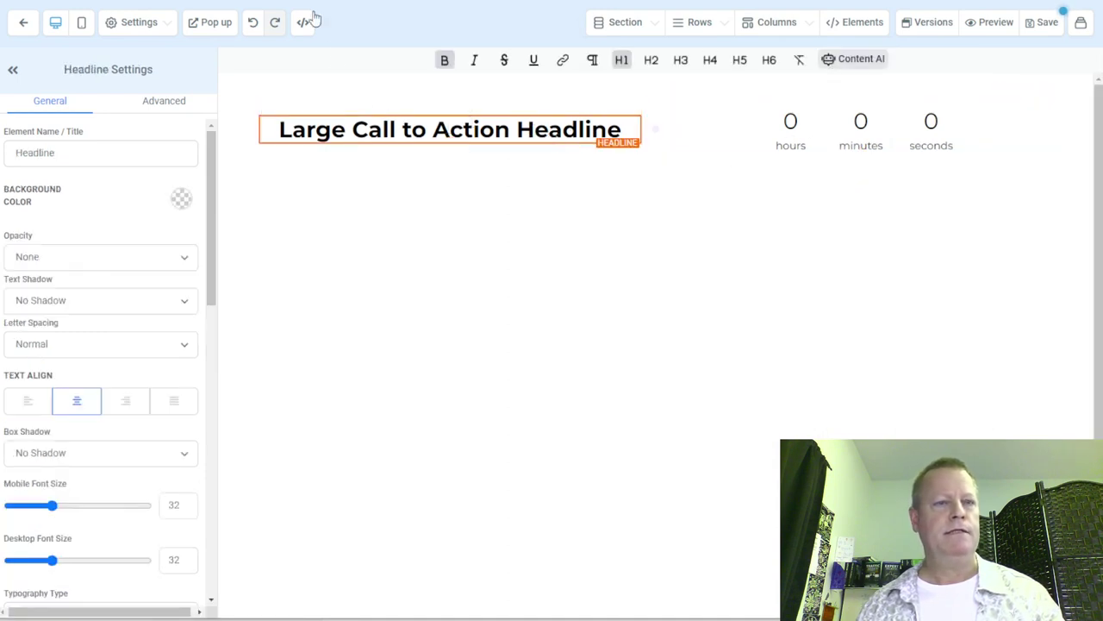
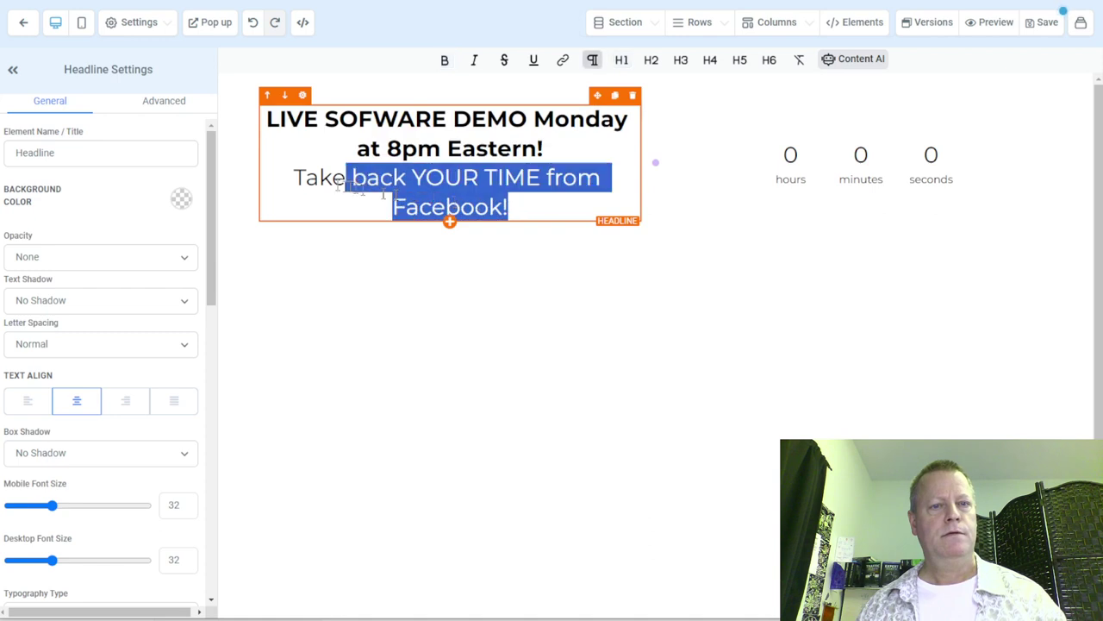
click(445, 59)
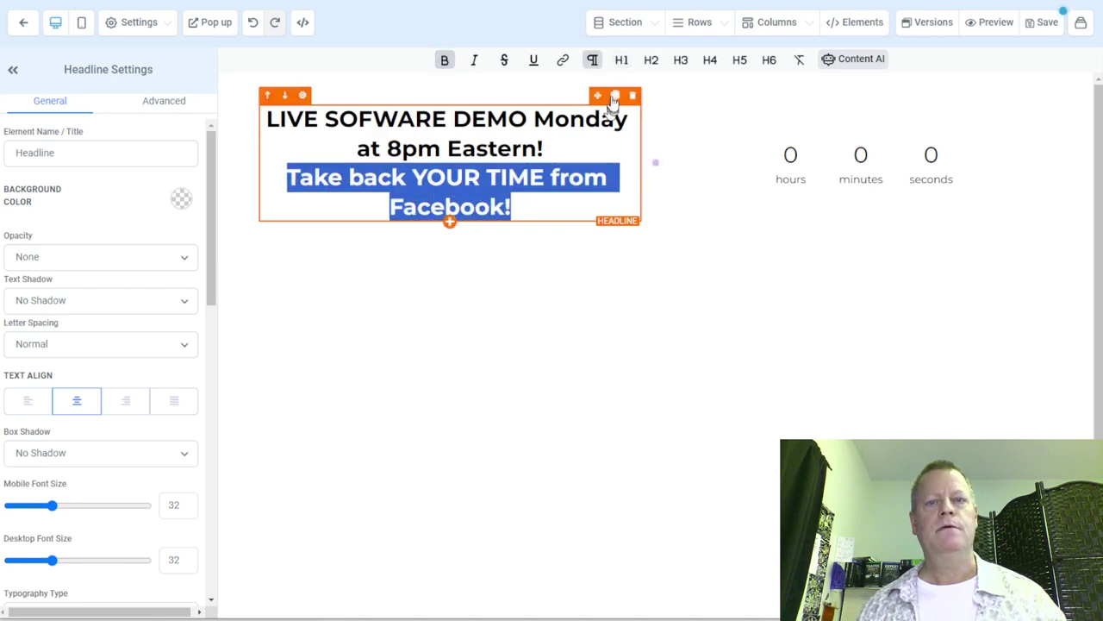
click(680, 65)
click(532, 119)
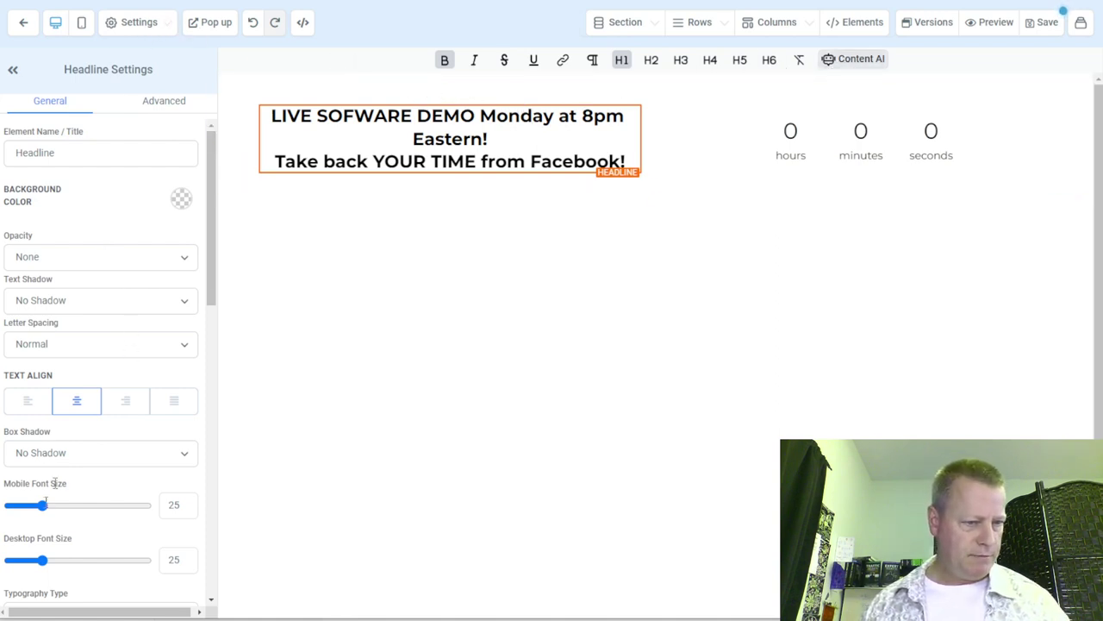
Step: Set the headline's main text color to white in its color options
scroll(48, 513, down, 1)
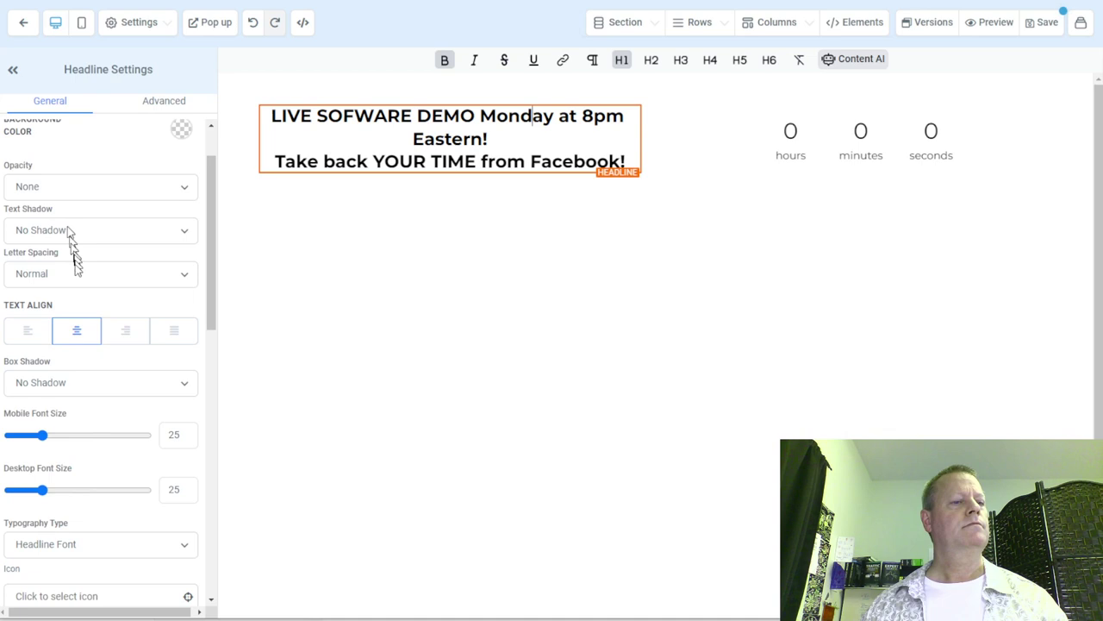
scroll(104, 366, down, 3)
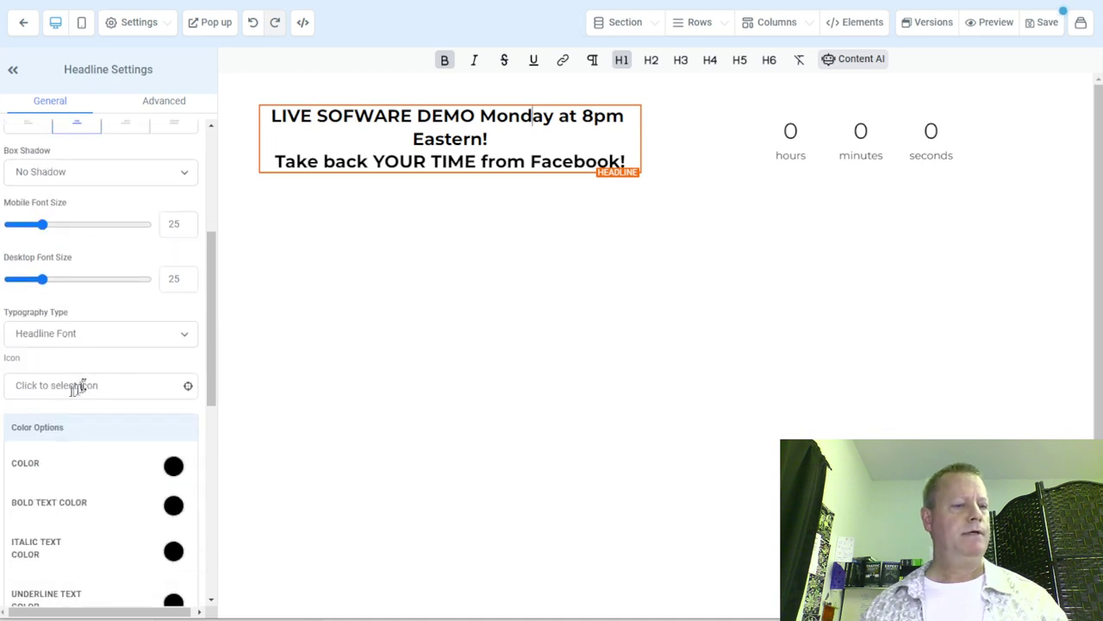
scroll(95, 389, down, 2)
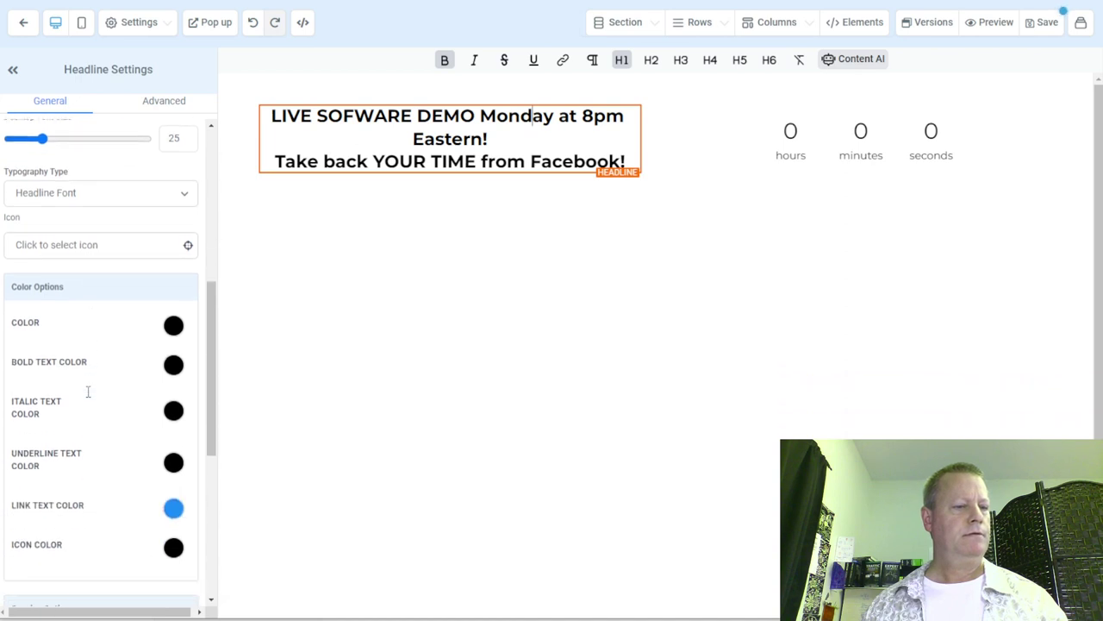
click(175, 330)
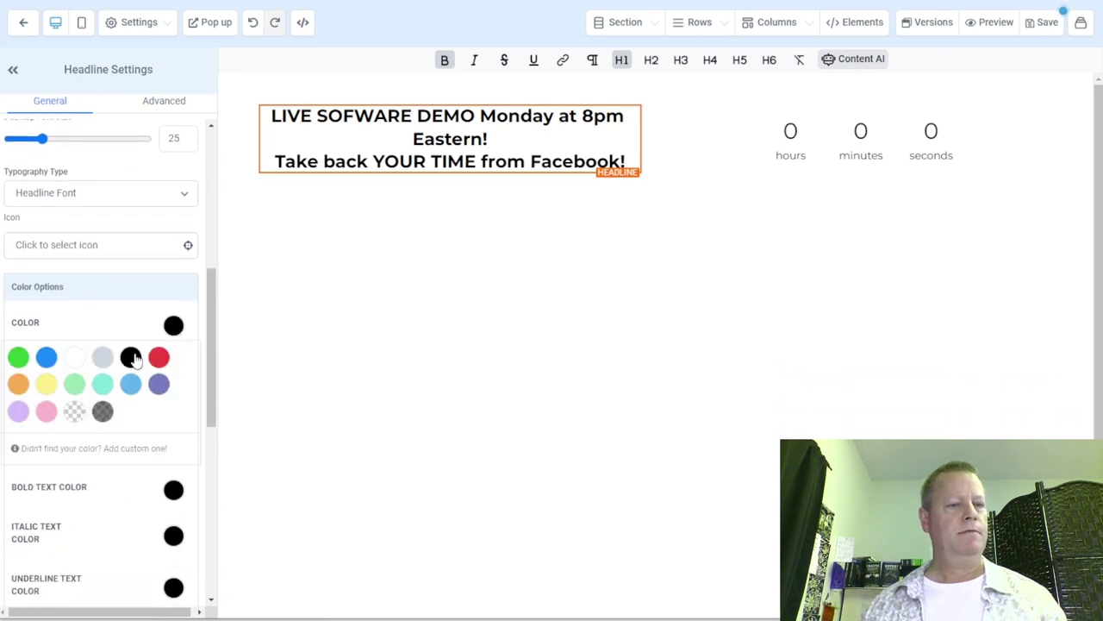
click(75, 357)
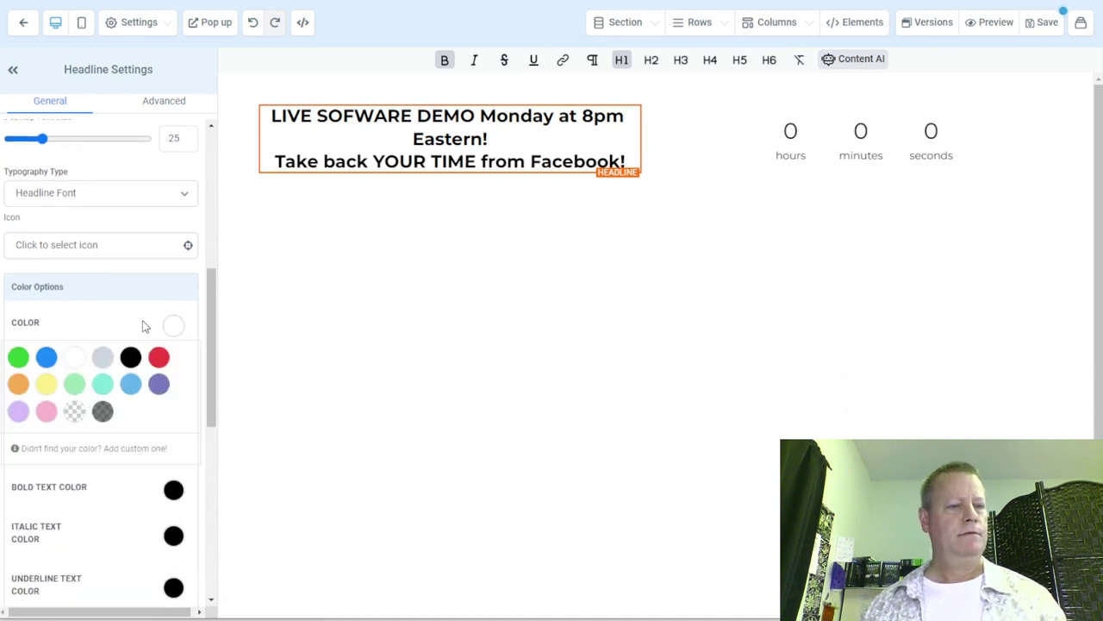
click(172, 327)
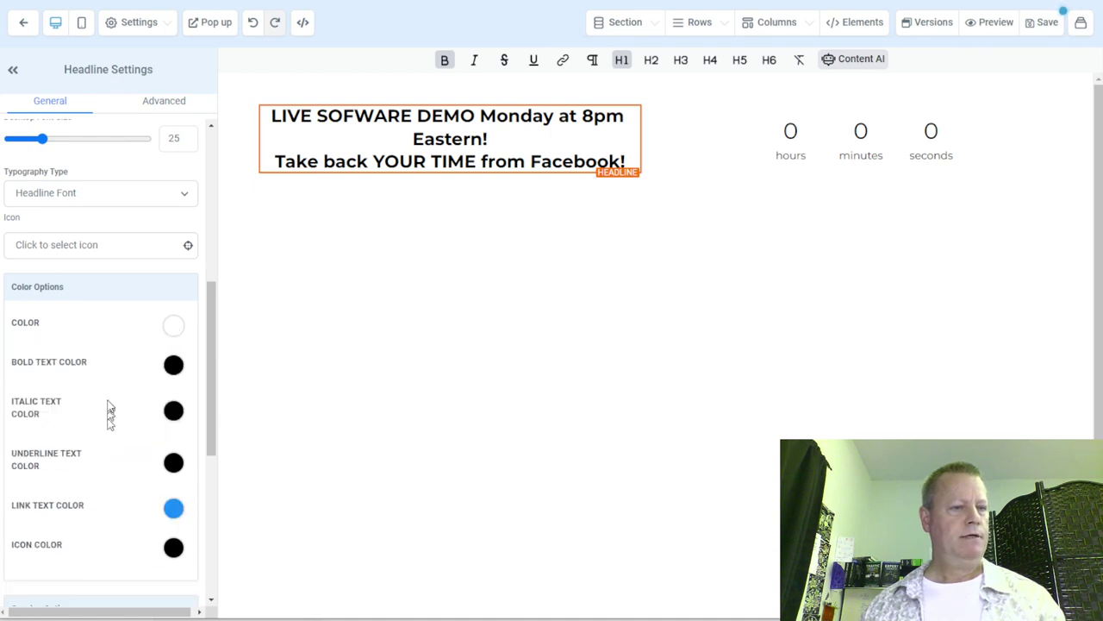
scroll(109, 405, down, 1)
scroll(109, 405, down, 2)
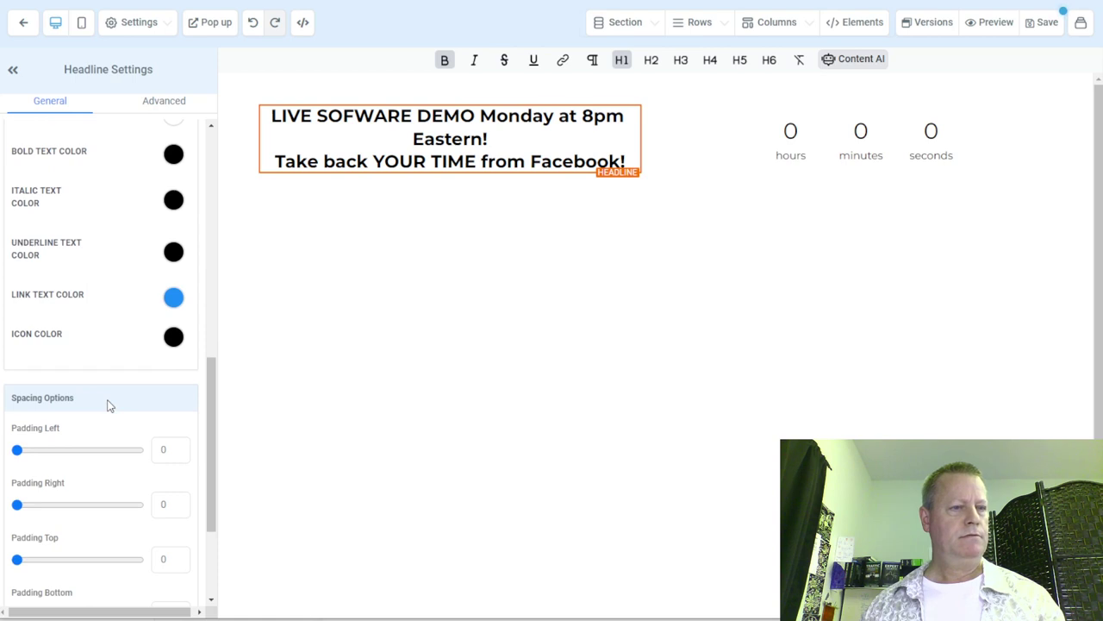
Step: Select all of the headline text and examine its main color choices and its other color and spacing options
click(428, 161)
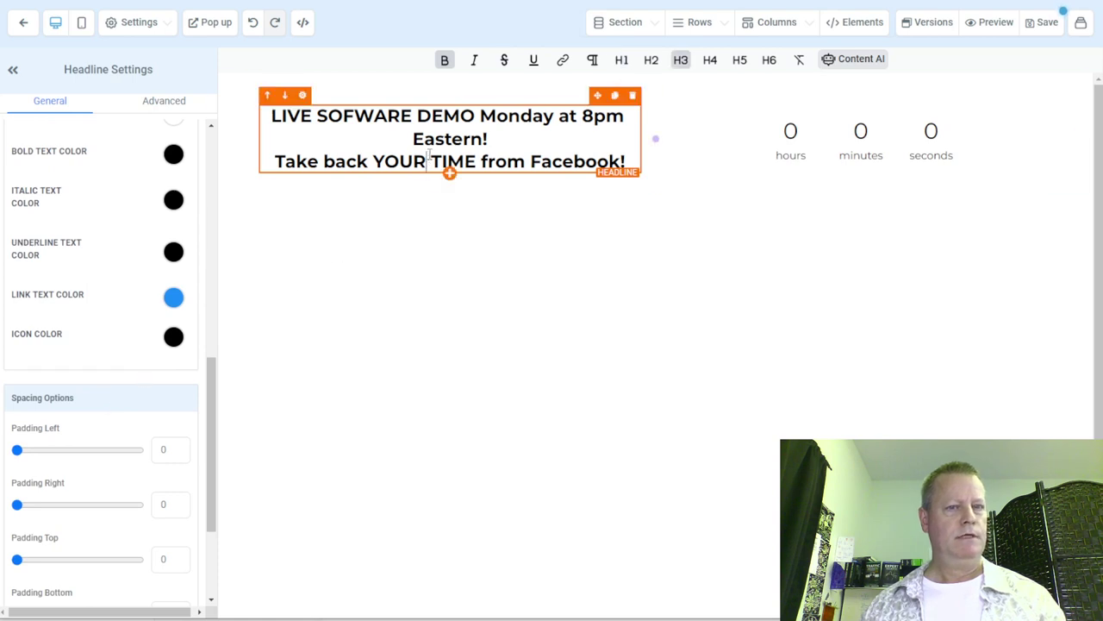
key(ctrl+a)
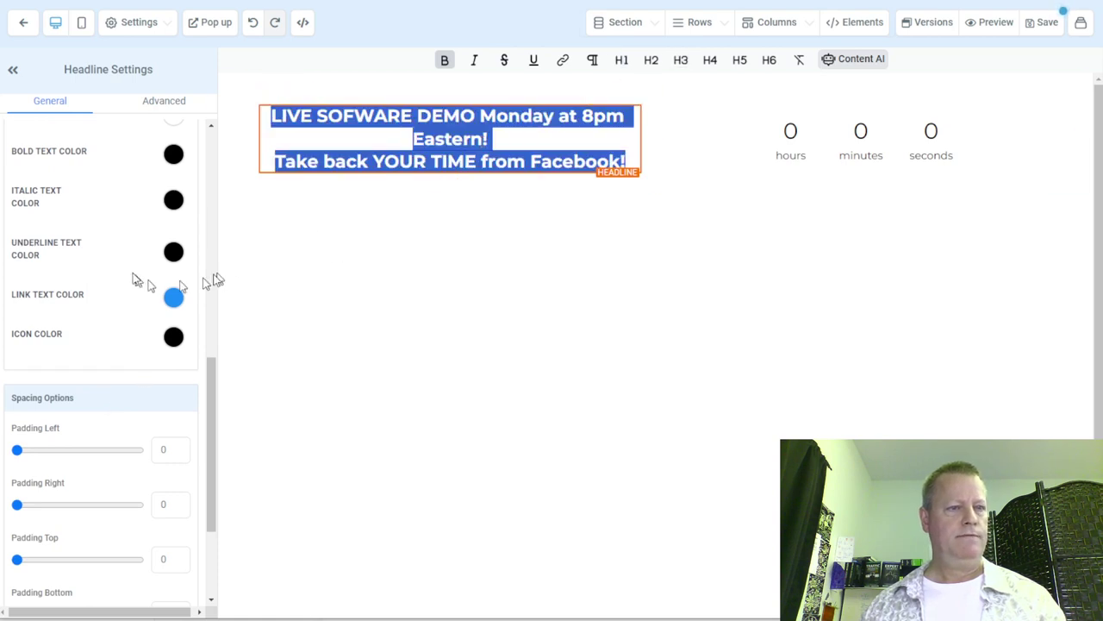
scroll(135, 280, up, 4)
click(173, 397)
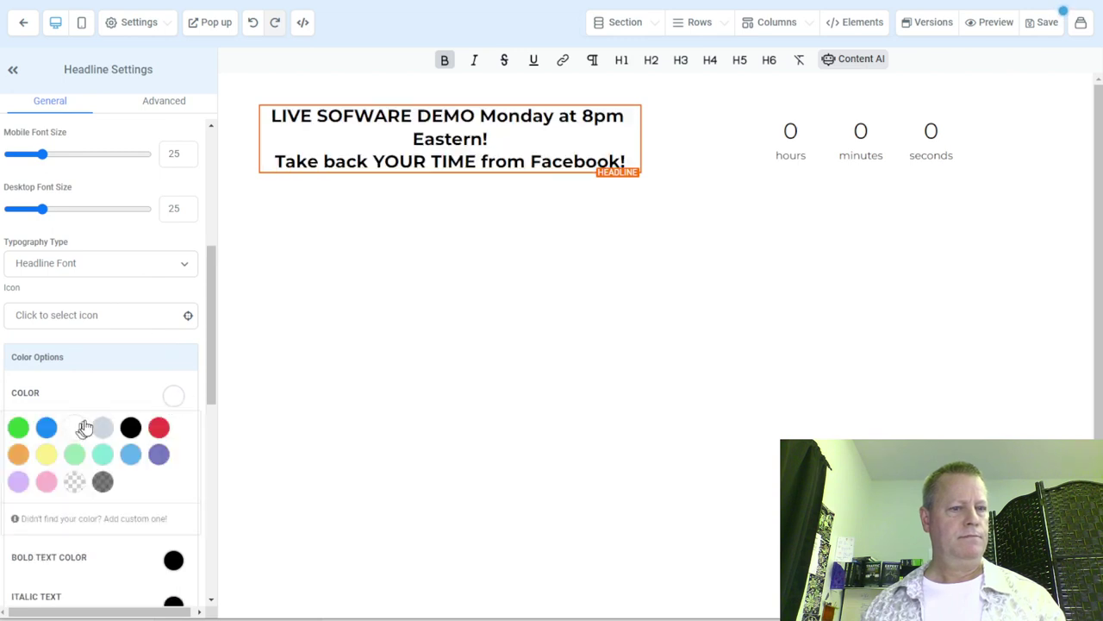
click(172, 395)
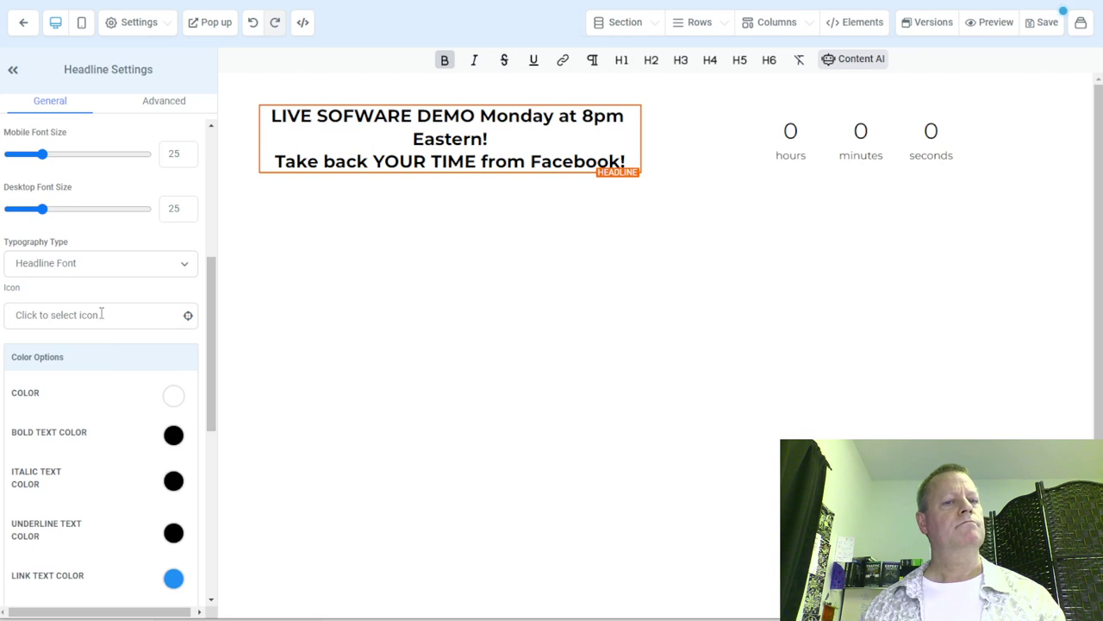
scroll(102, 337, down, 5)
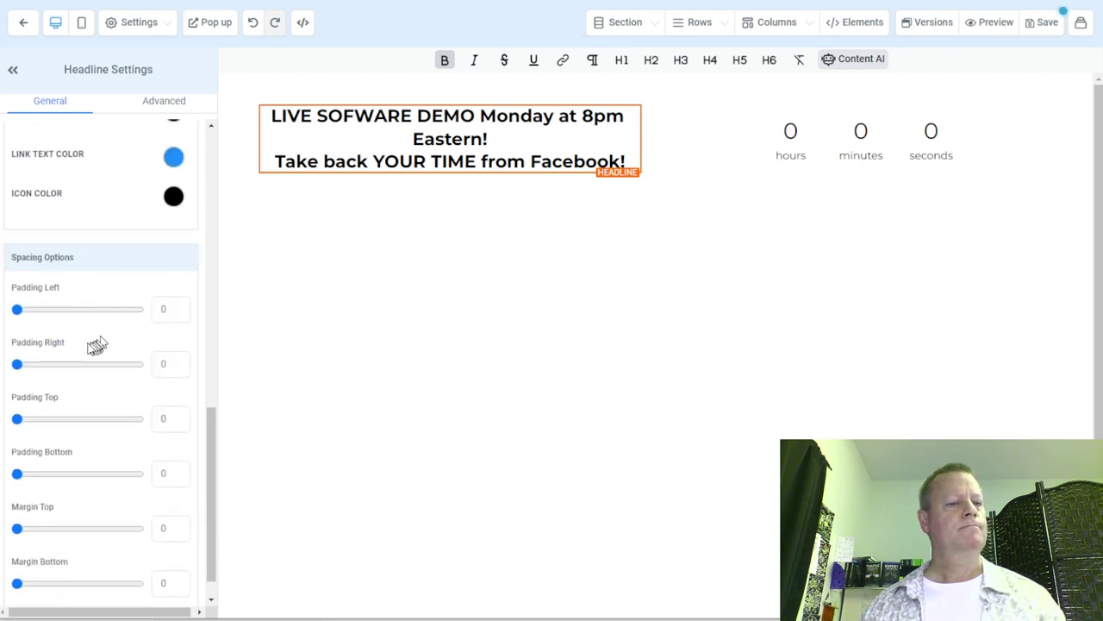
scroll(72, 384, down, 1)
scroll(72, 382, up, 9)
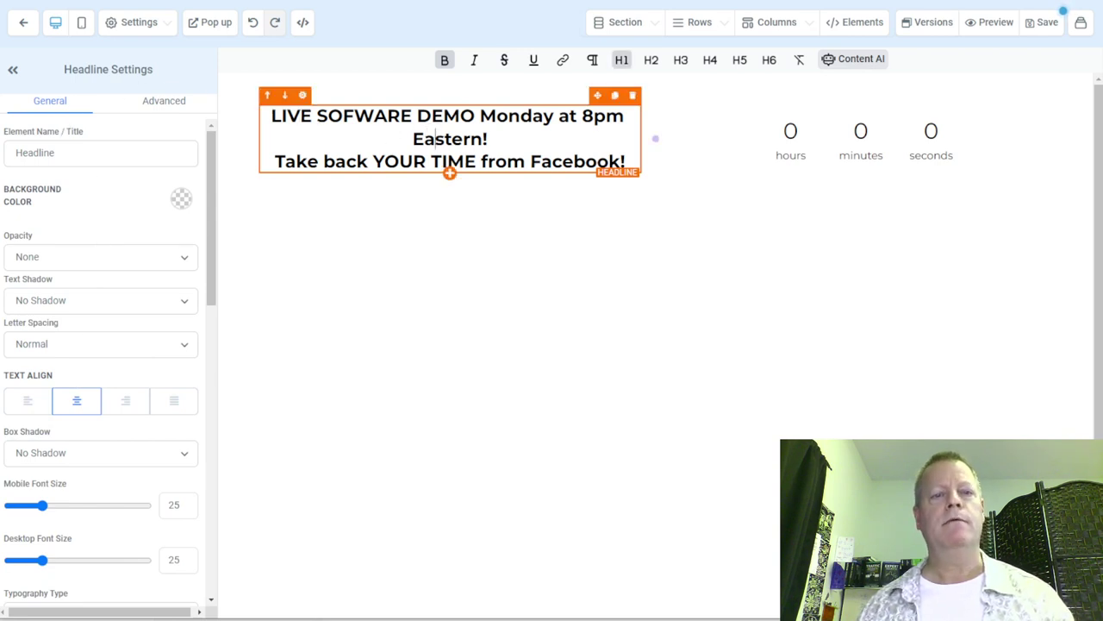
Step: Set the background color of the two-column row holding the headline and countdown to red
click(447, 90)
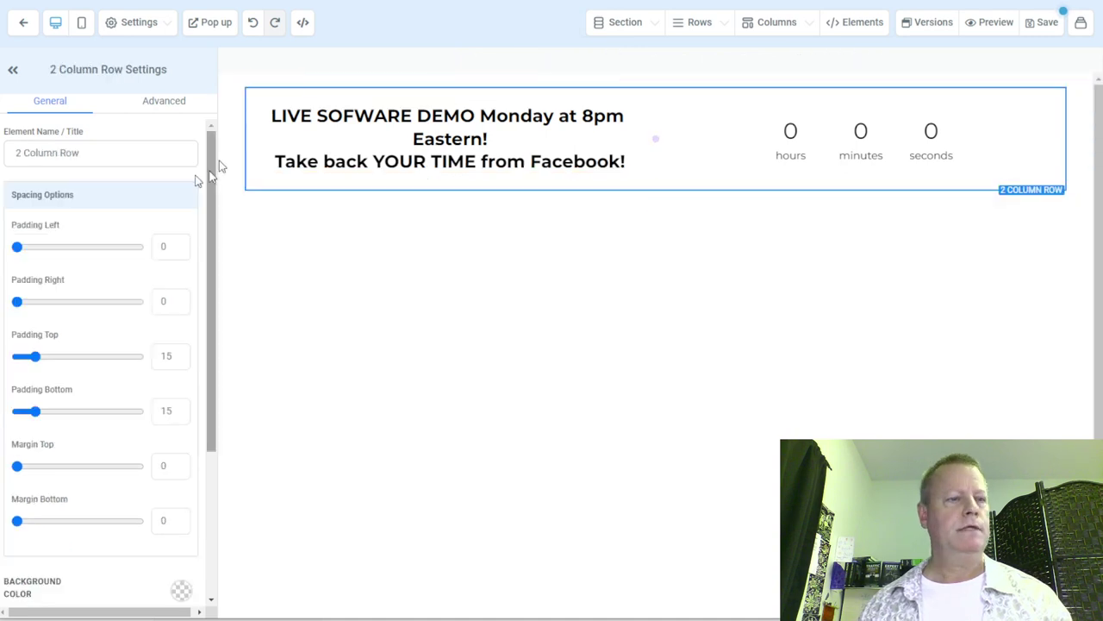
scroll(111, 325, down, 3)
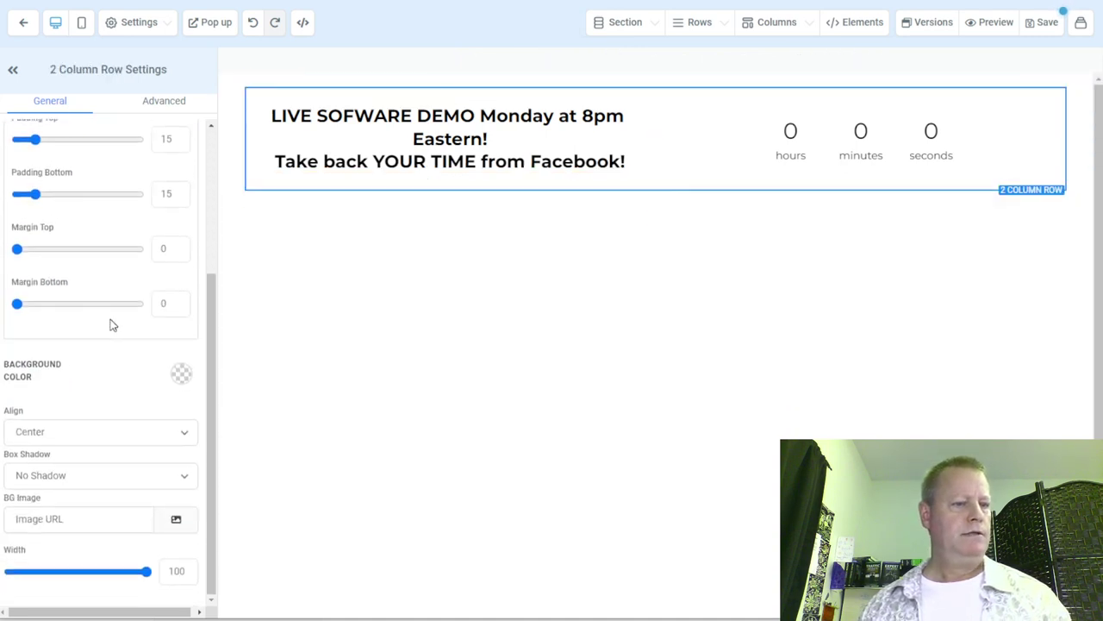
click(181, 377)
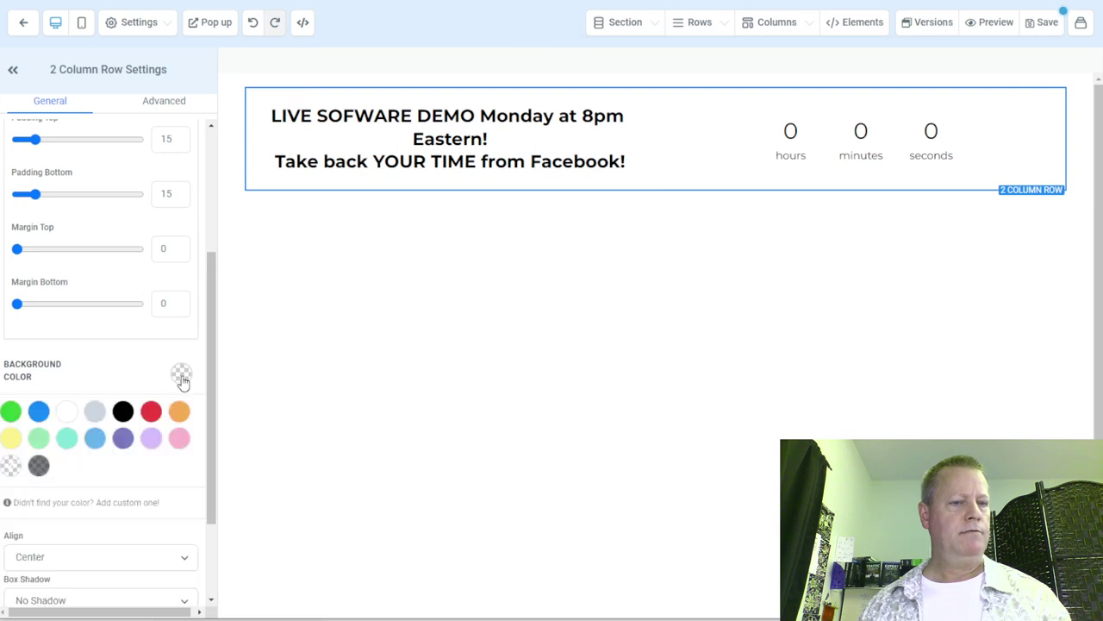
click(150, 413)
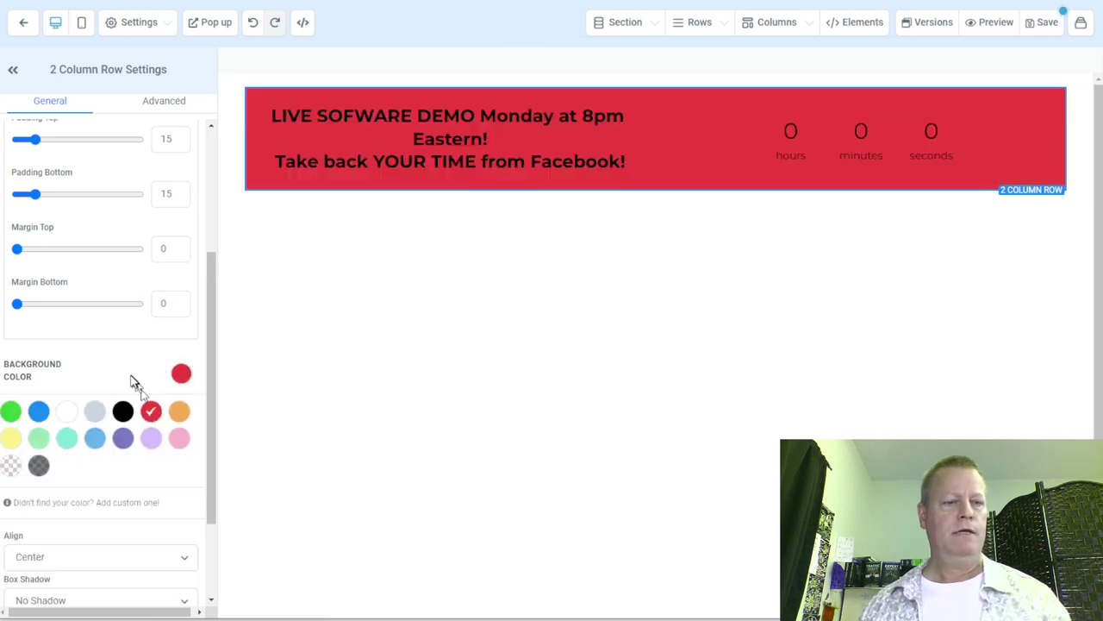
click(181, 376)
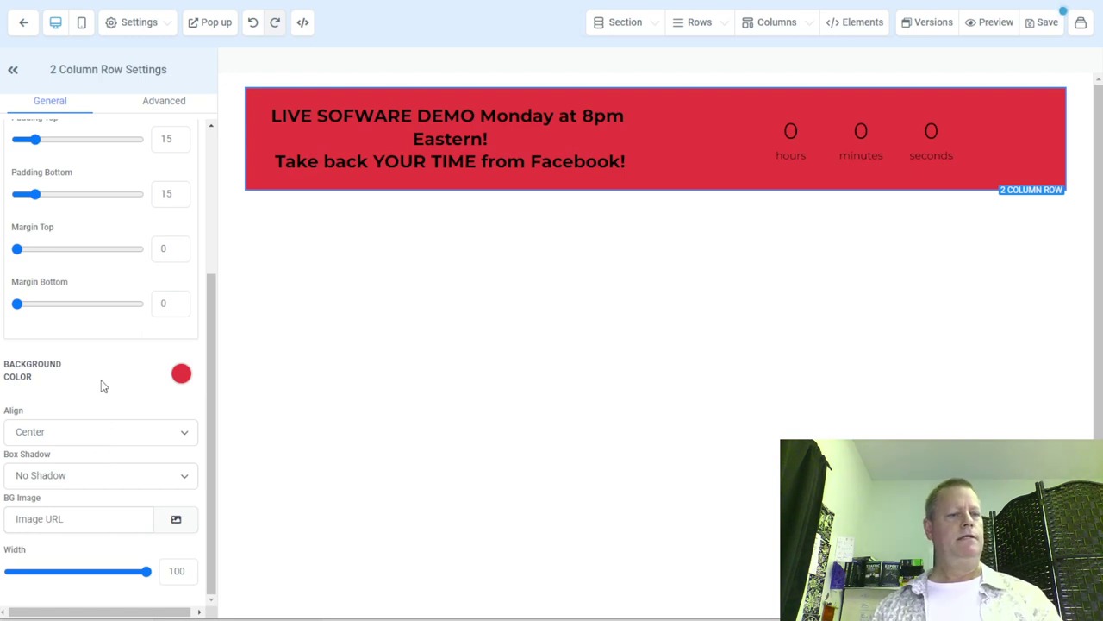
scroll(101, 386, up, 5)
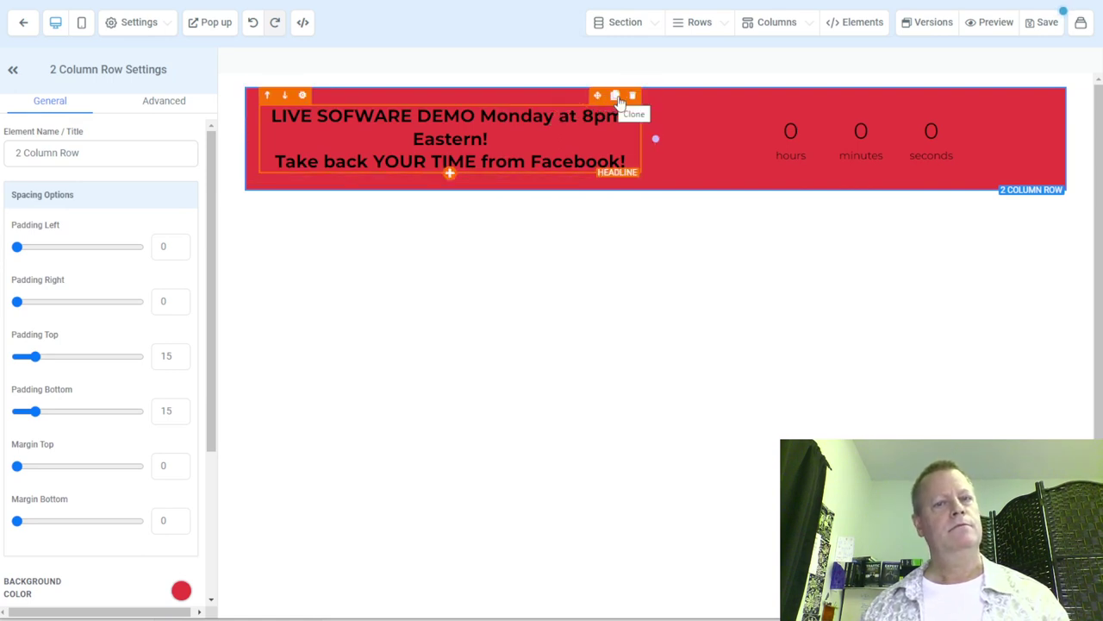
Step: Set the headline's bold text color to white in its color options
click(303, 97)
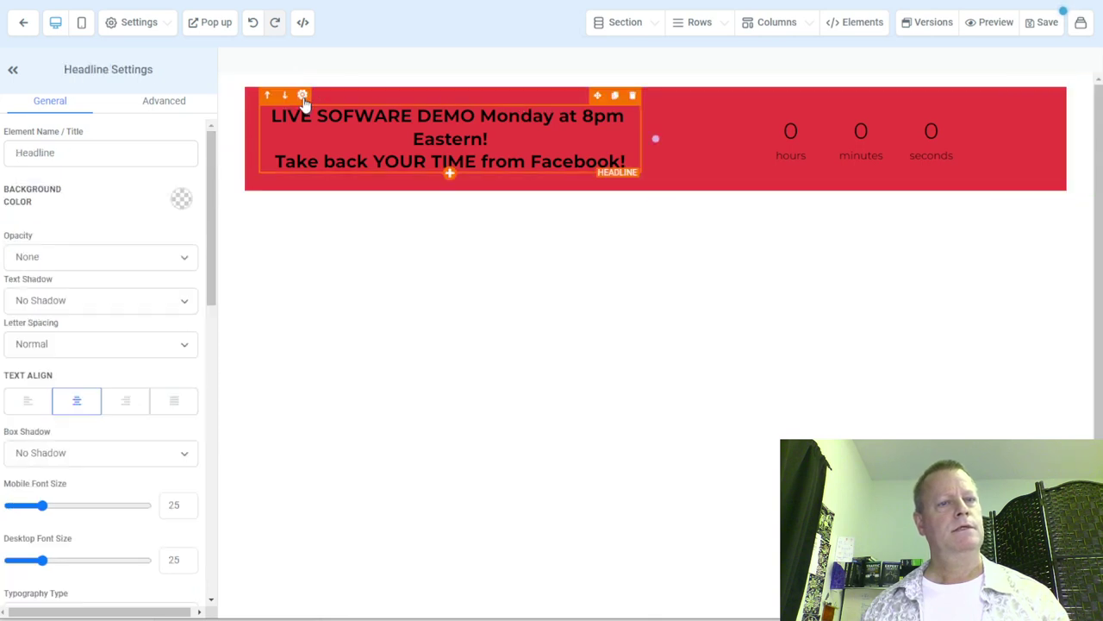
scroll(96, 379, down, 3)
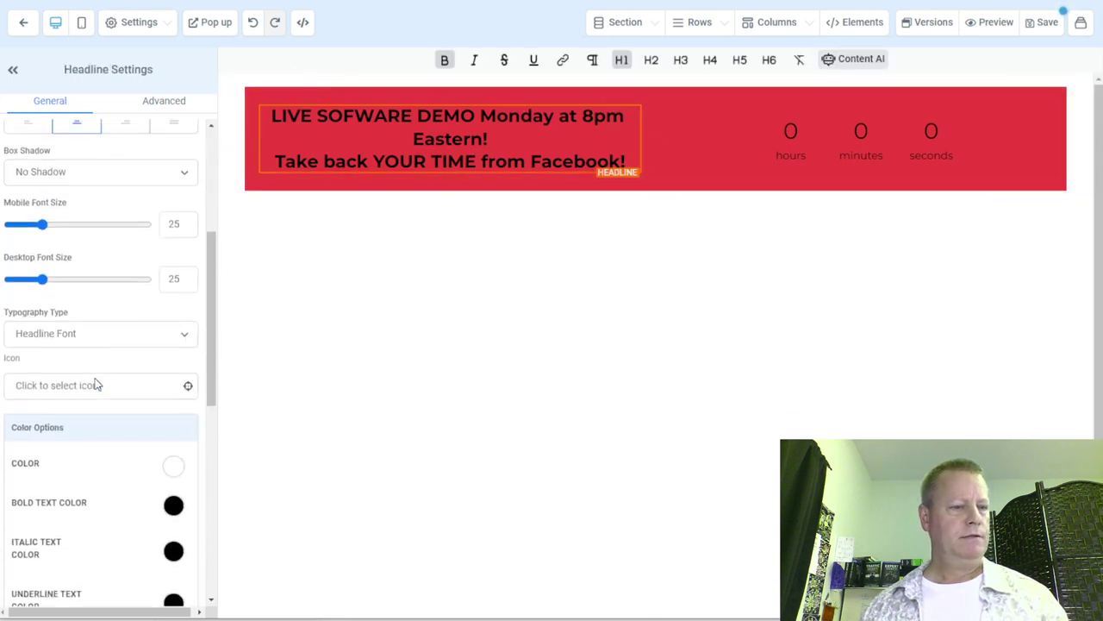
scroll(99, 383, down, 3)
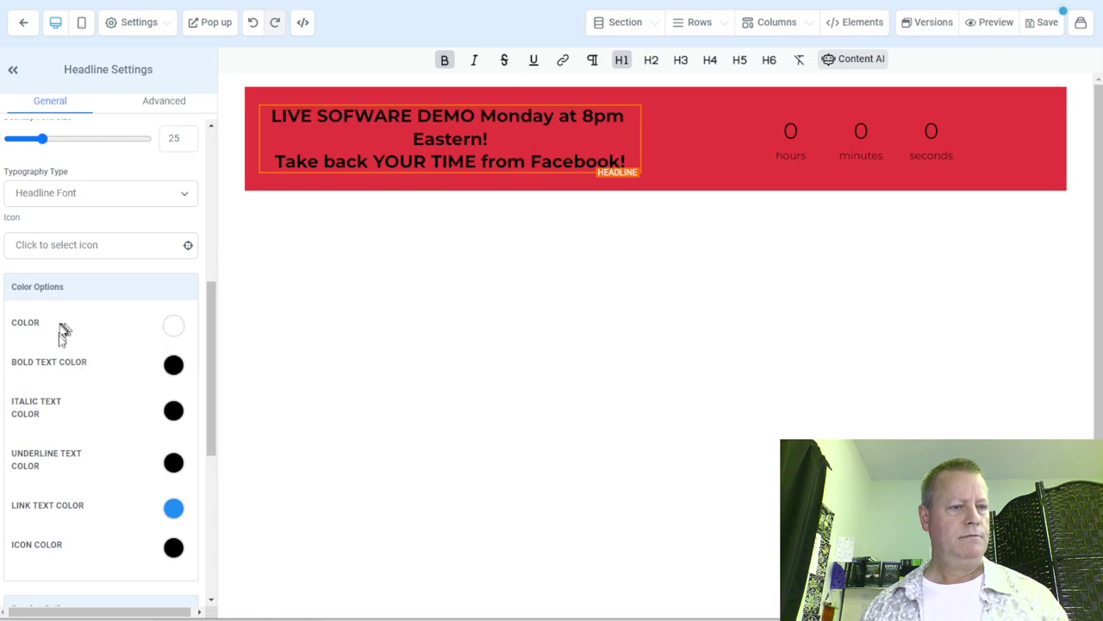
click(173, 365)
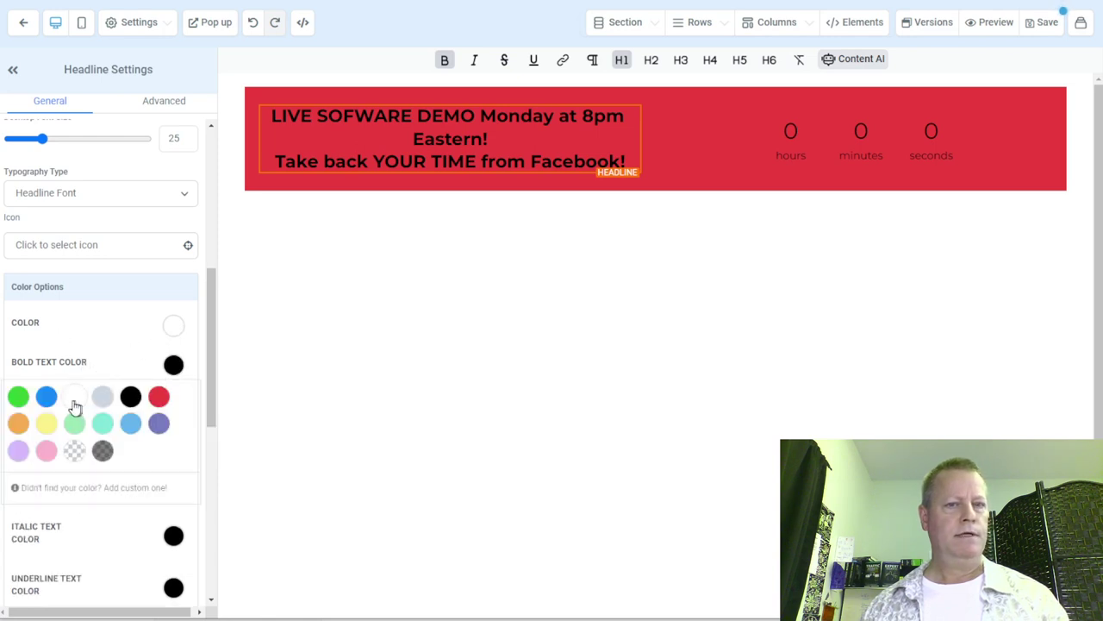
click(75, 401)
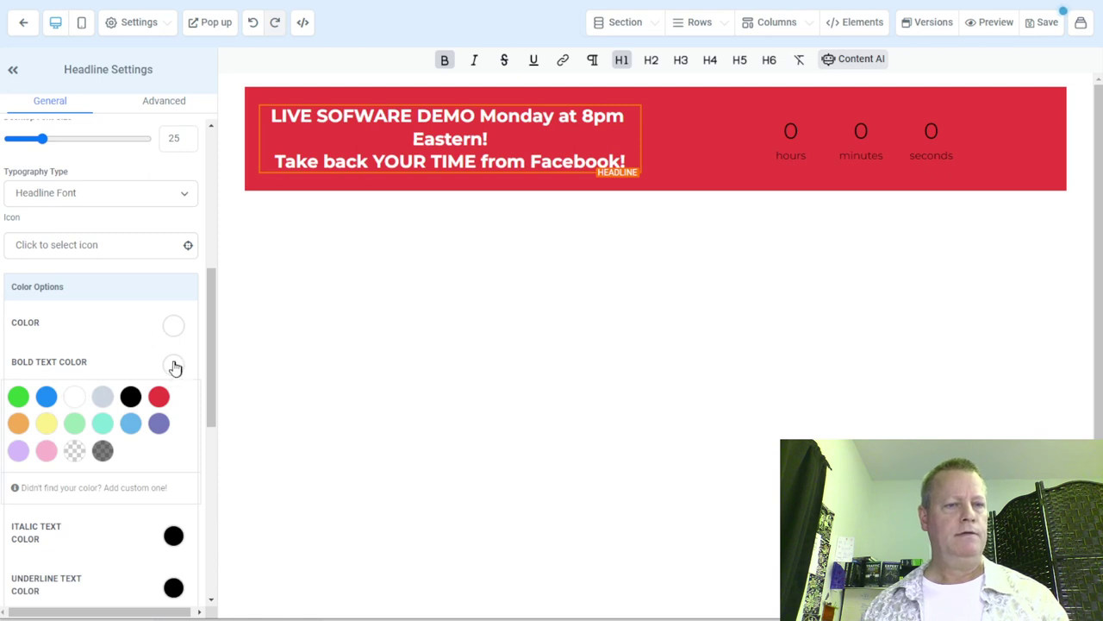
click(173, 366)
click(498, 166)
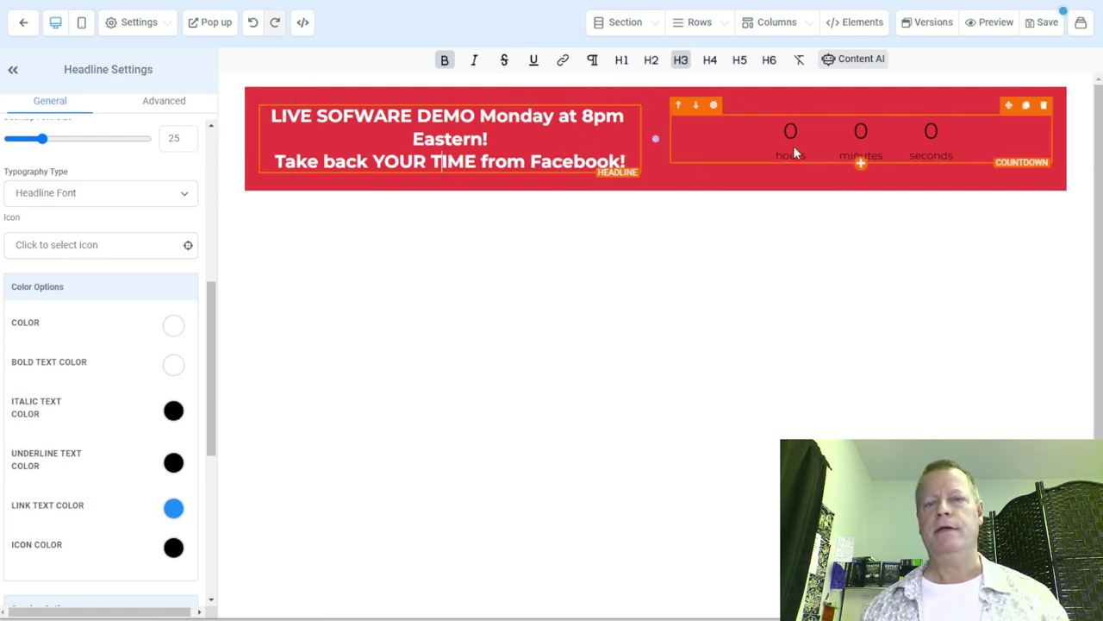
Step: Set the countdown element's expire action to Show & Hide Element and look over its hide and show element options
click(714, 107)
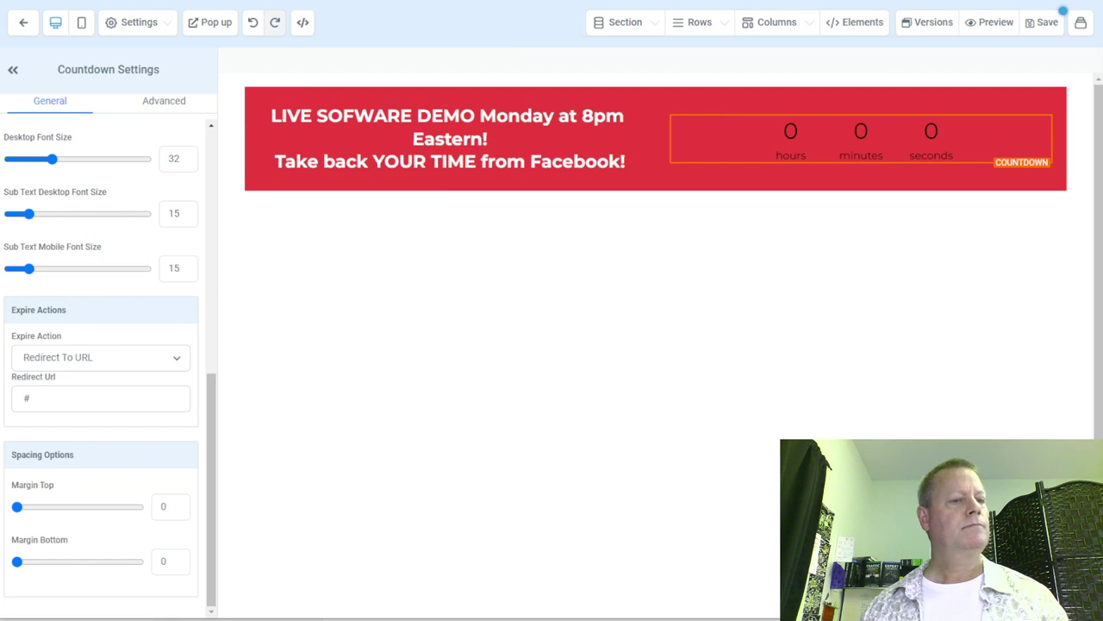
click(101, 360)
click(99, 362)
click(98, 361)
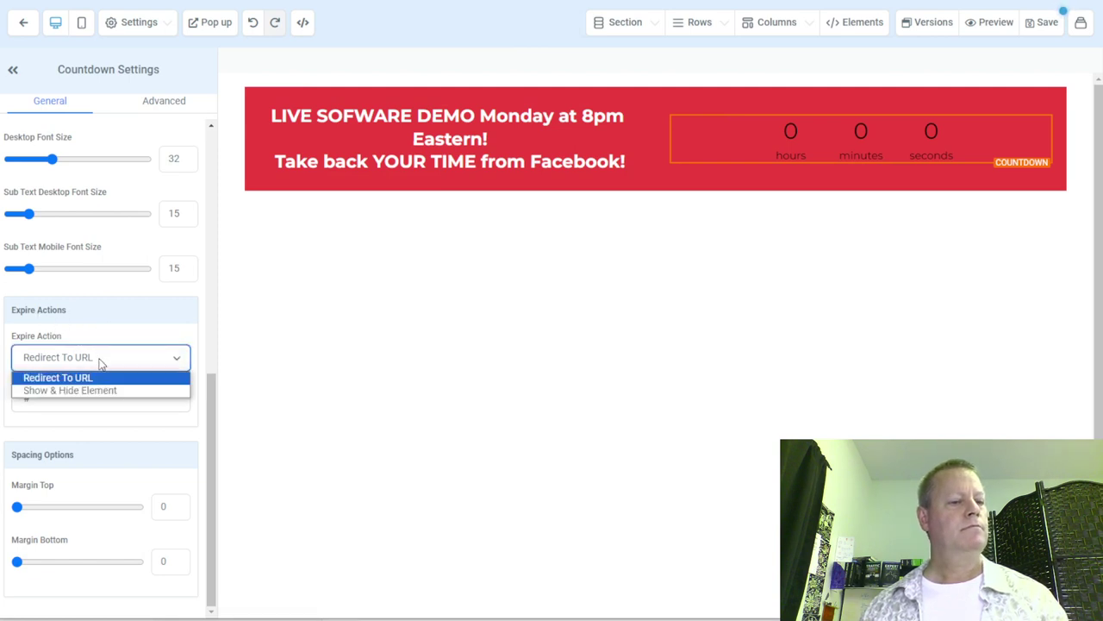
click(95, 391)
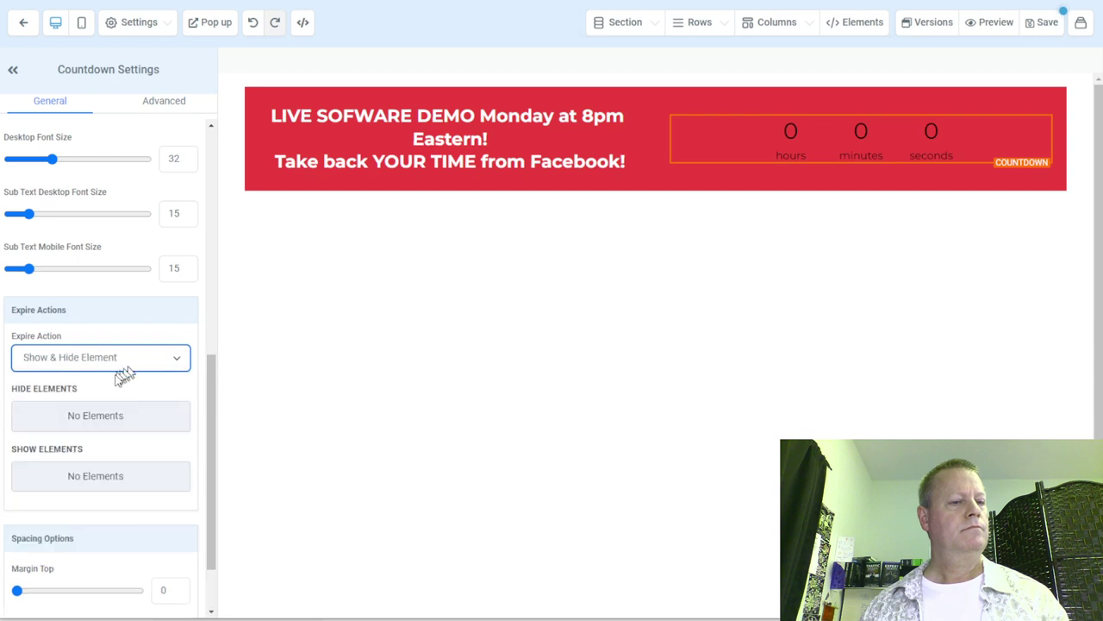
scroll(129, 431, down, 1)
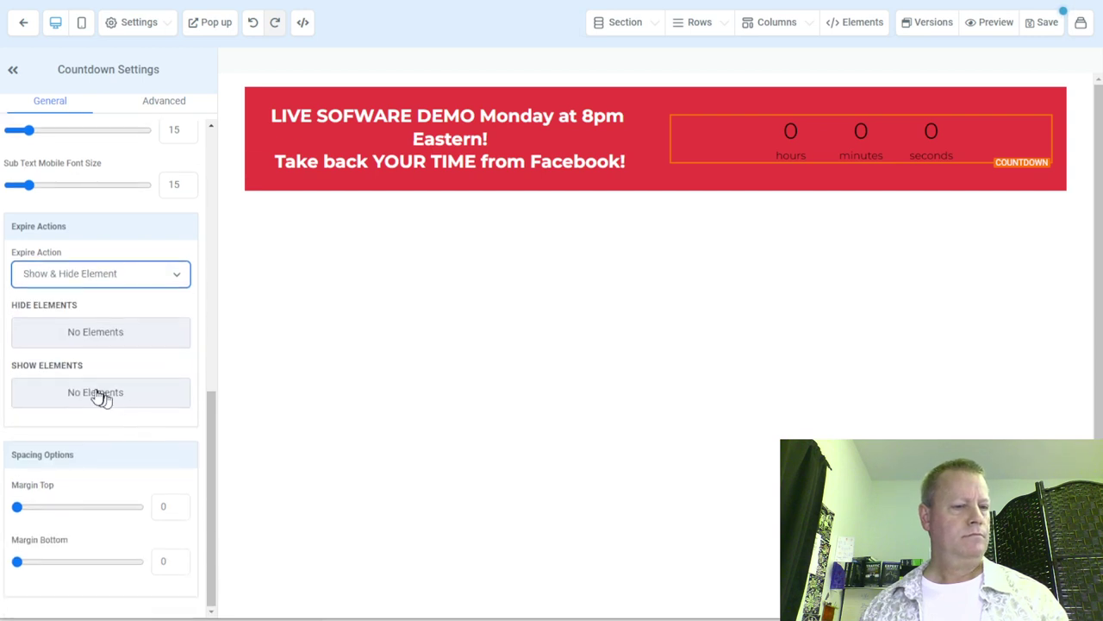
Step: Open the color choices for the countdown's main color
scroll(116, 420, up, 7)
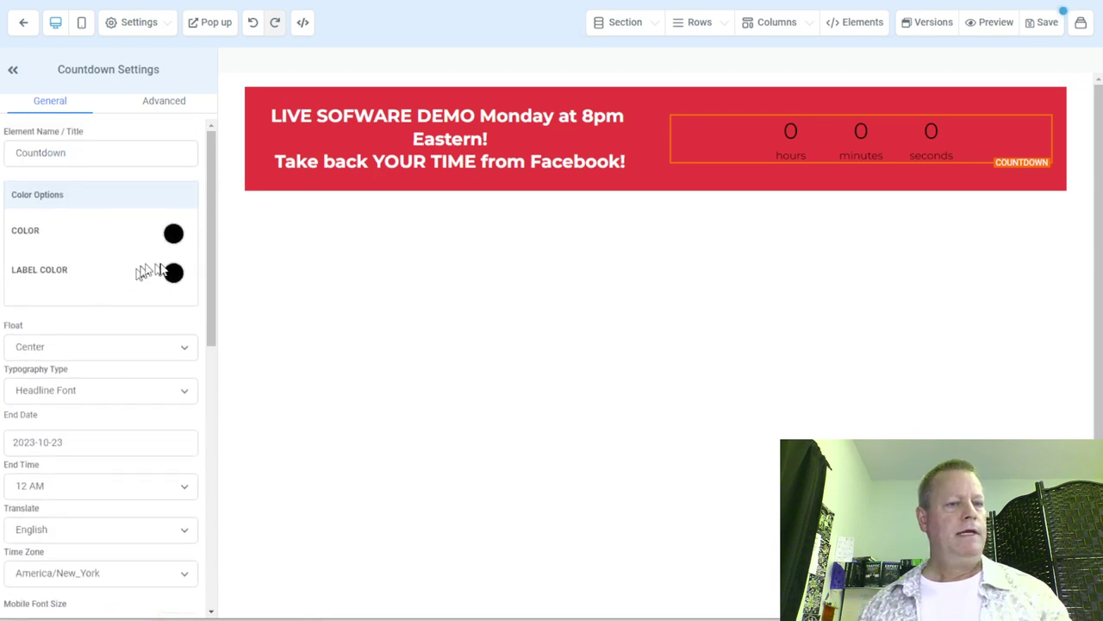
click(173, 233)
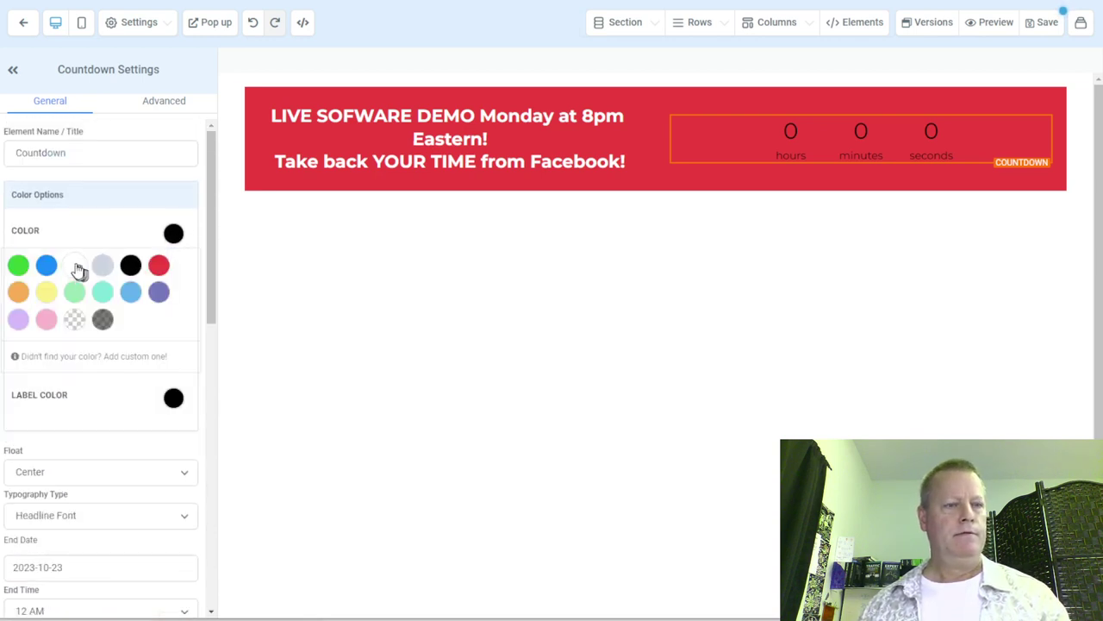
Step: Set both the countdown's digit color and its label color to white
click(76, 265)
click(173, 236)
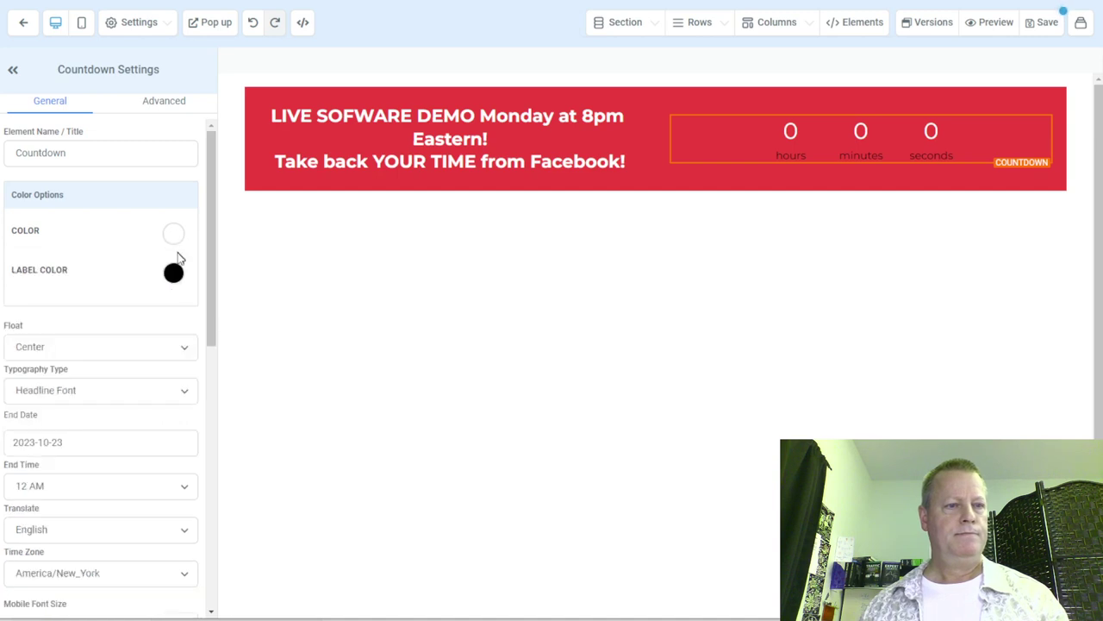
click(174, 276)
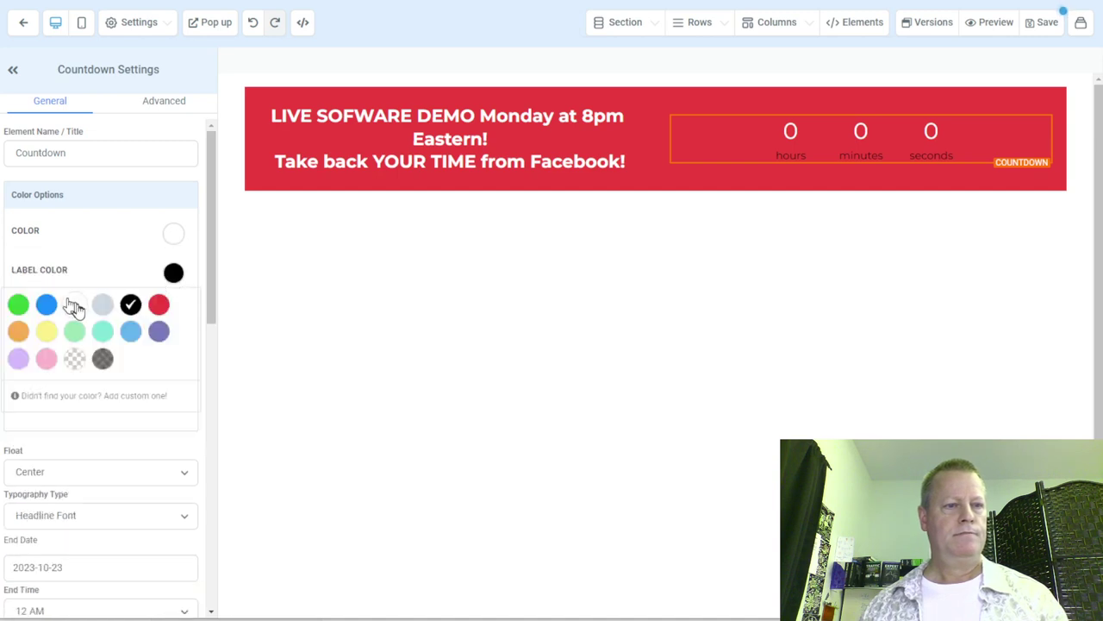
click(74, 305)
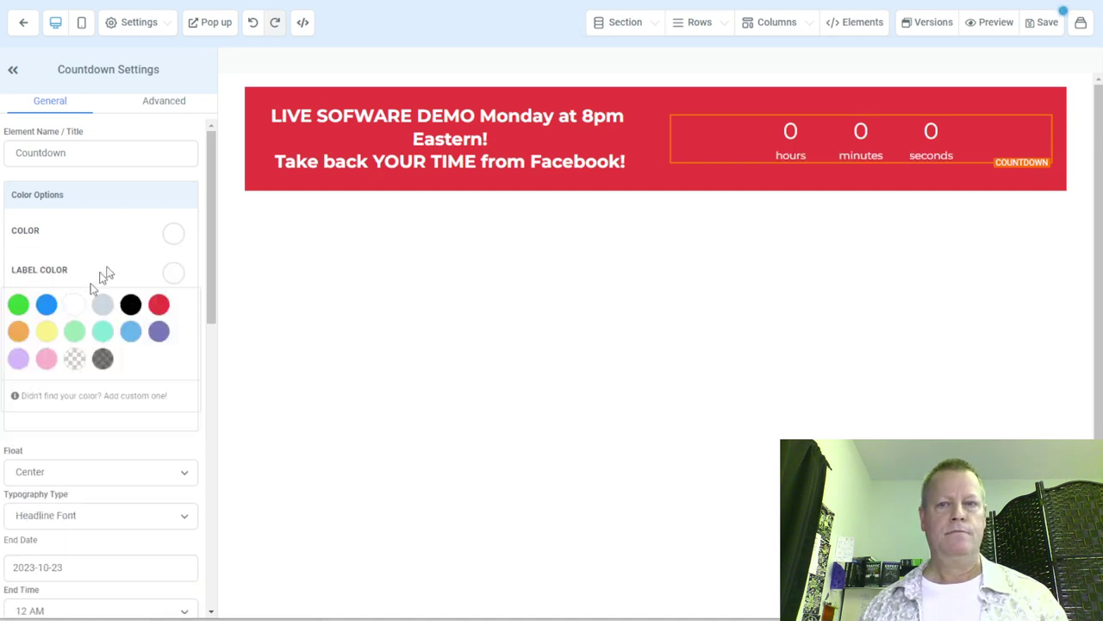
click(168, 280)
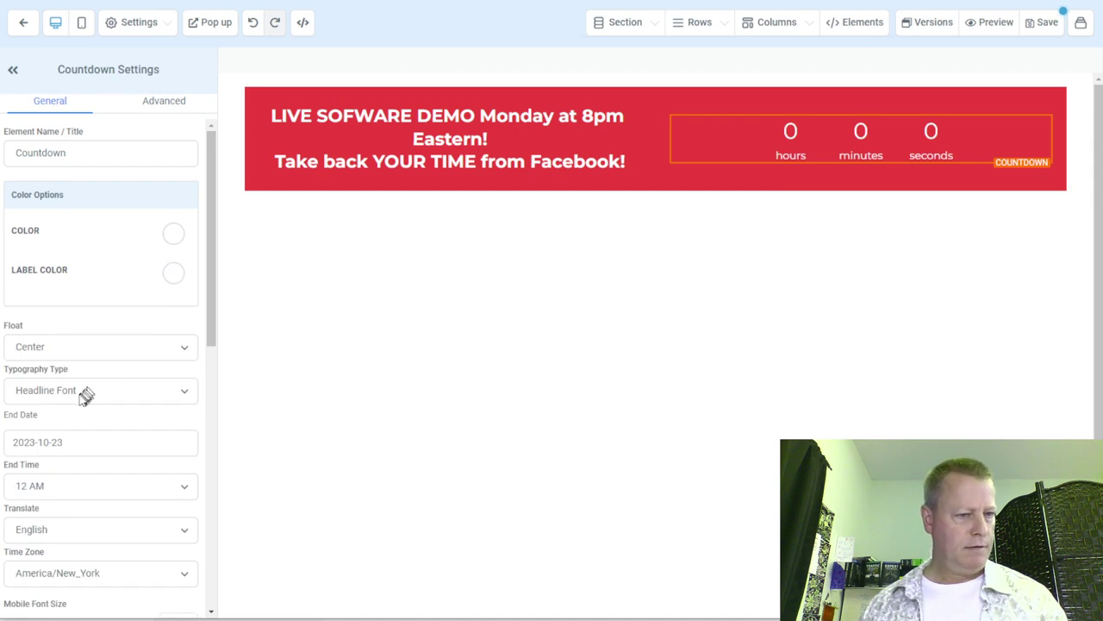
Step: Set the countdown to end at 8 PM on 2023-10-26
scroll(91, 377, down, 1)
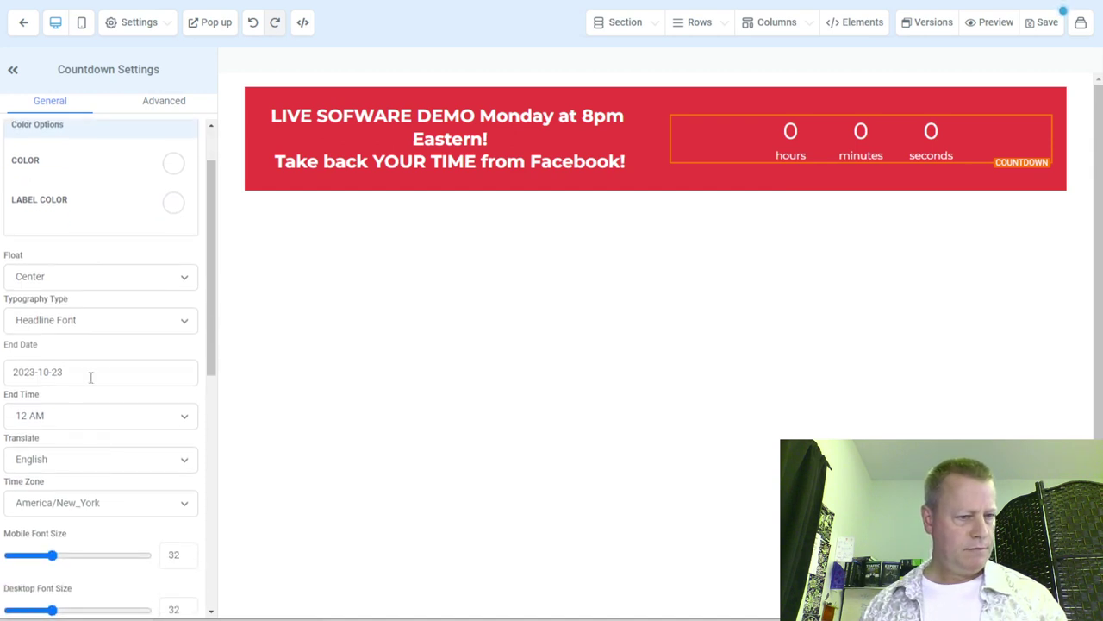
click(83, 328)
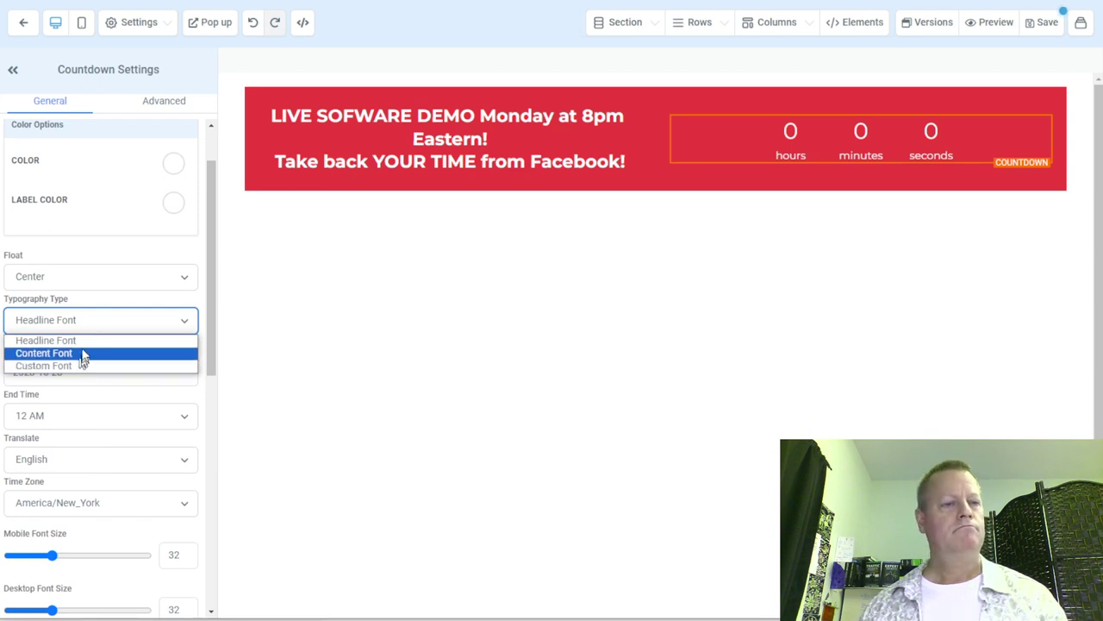
click(101, 422)
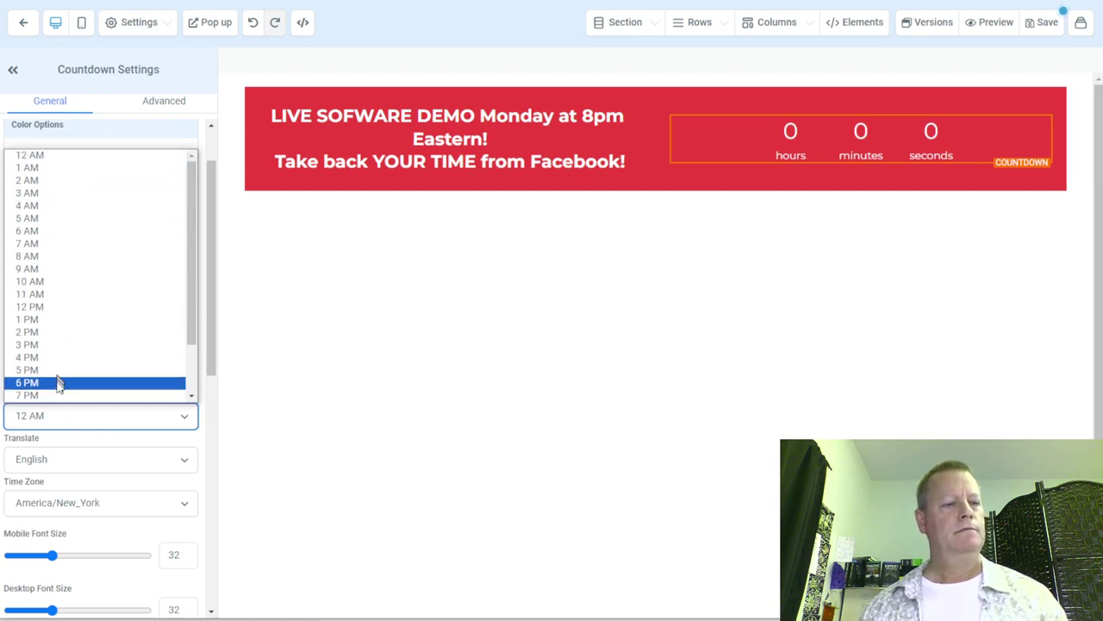
scroll(60, 396, down, 2)
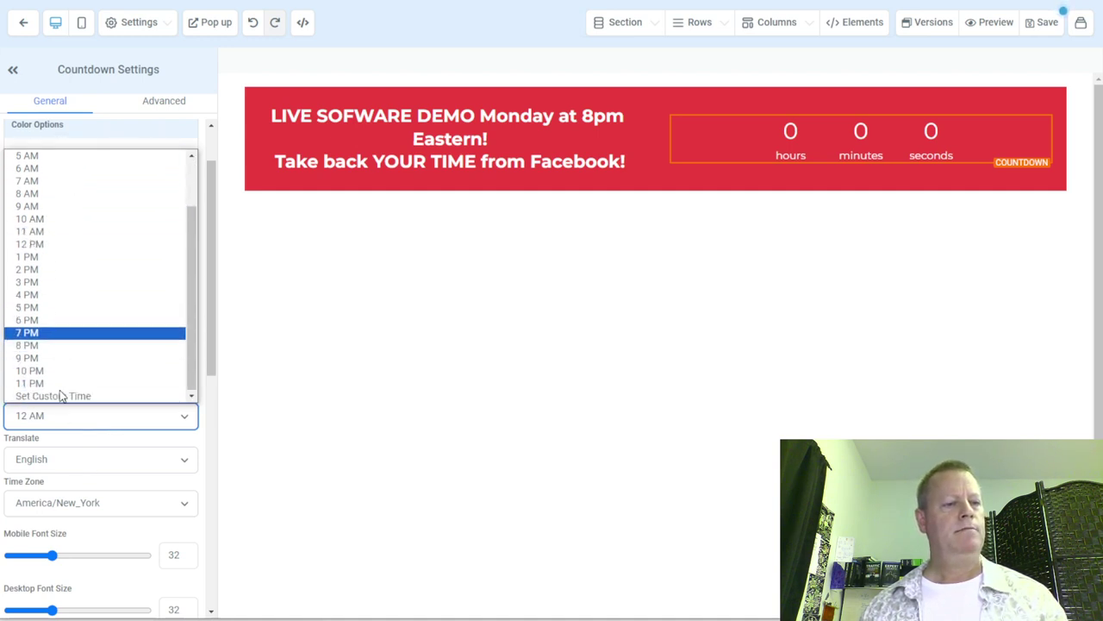
click(50, 347)
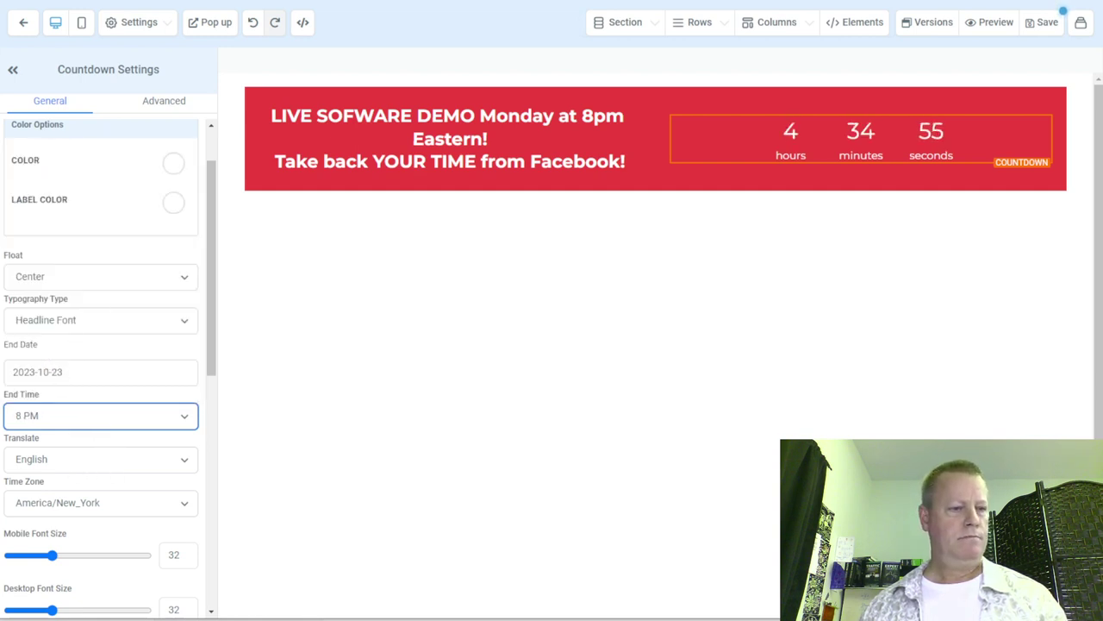
click(77, 371)
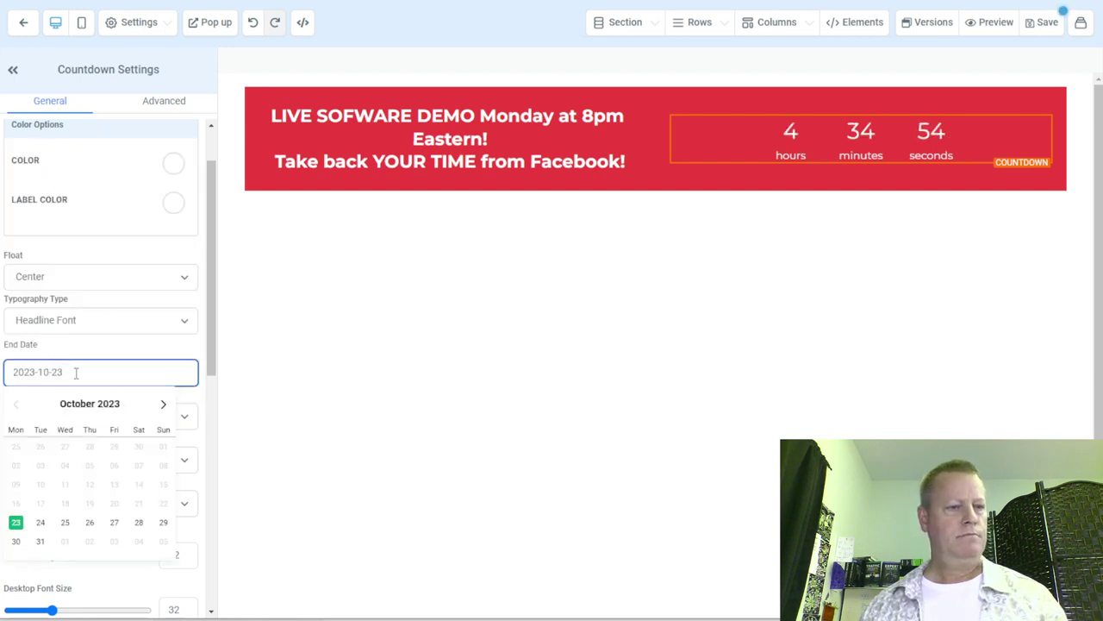
click(89, 522)
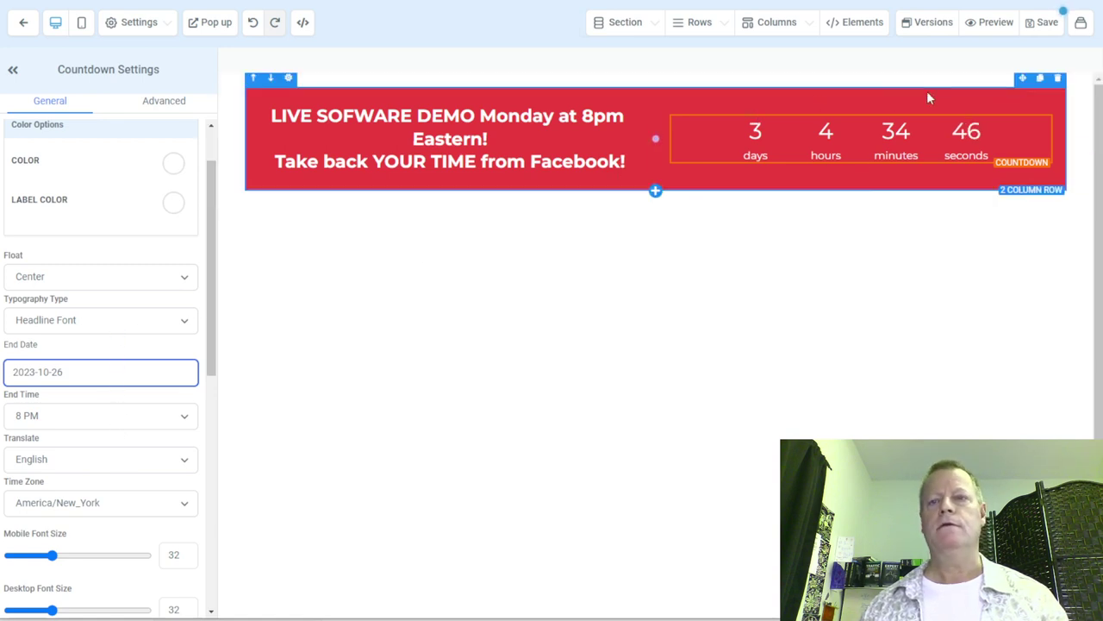
Step: Save the page and enter "AGU Demo" as the title in its SEO meta data
click(1027, 35)
click(975, 158)
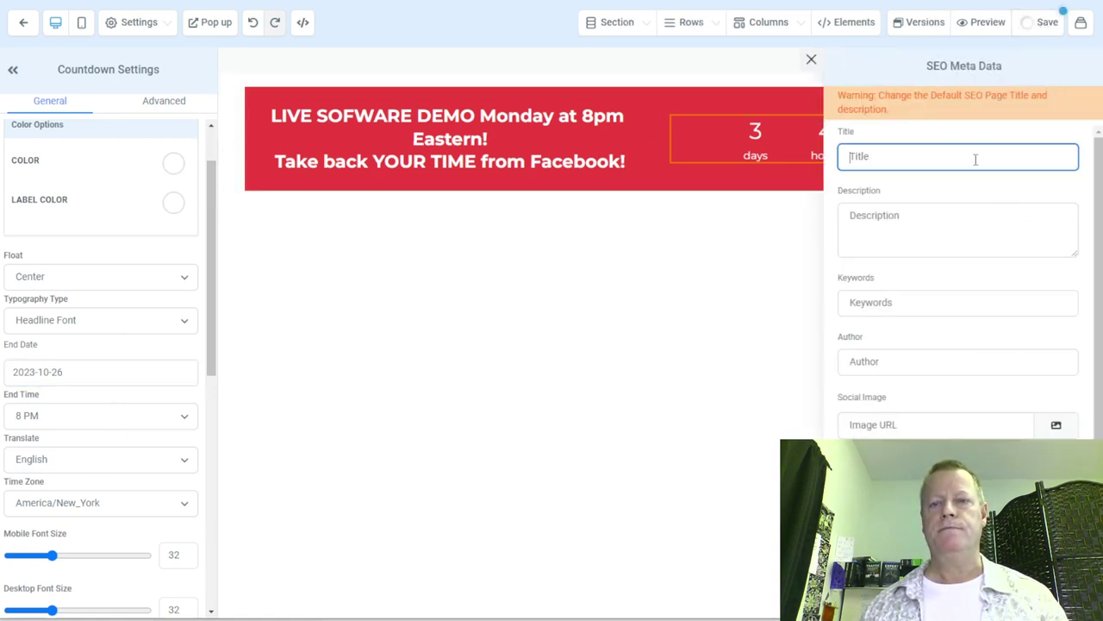
text(S)
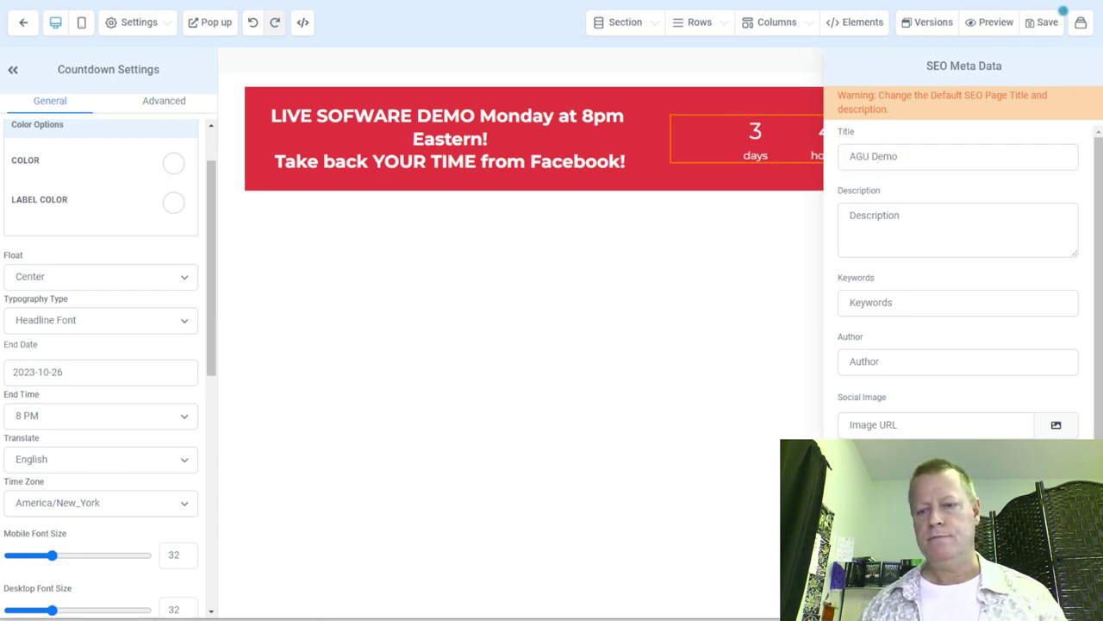
click(811, 59)
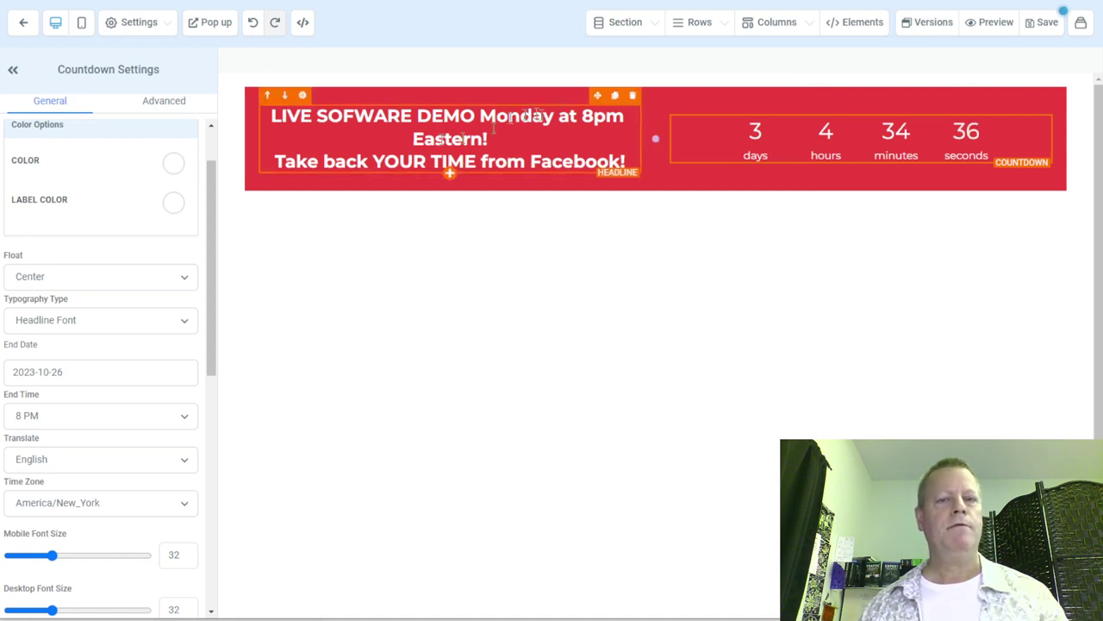
Step: Check the banner on the original Start Page and left-align the headline text in the rebuilt banner to match
key(ctrl+Tab)
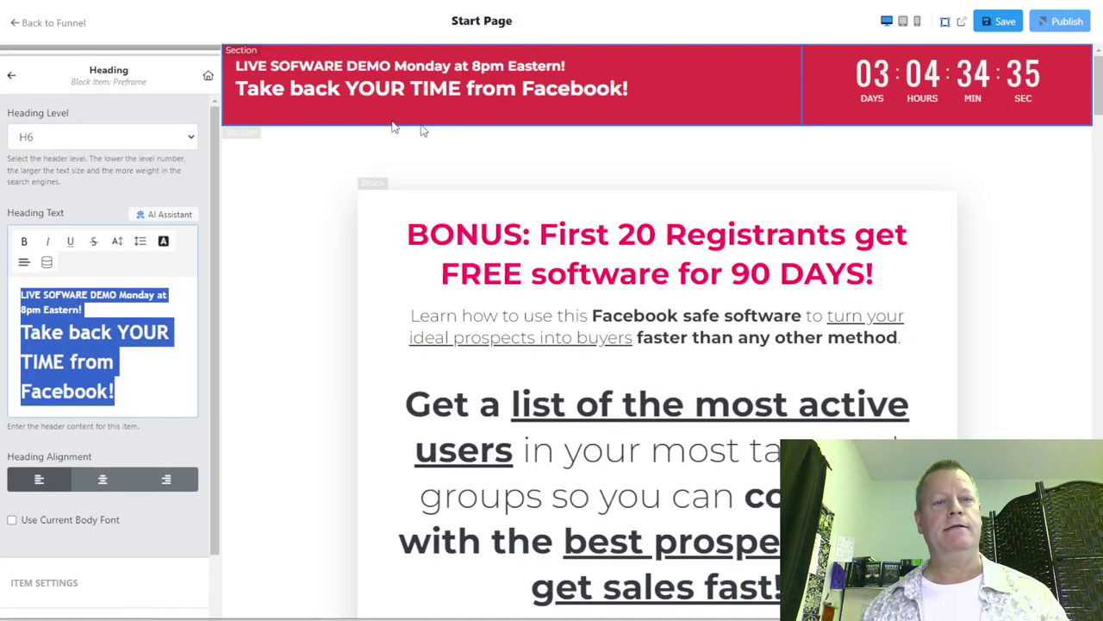
key(ctrl+Tab)
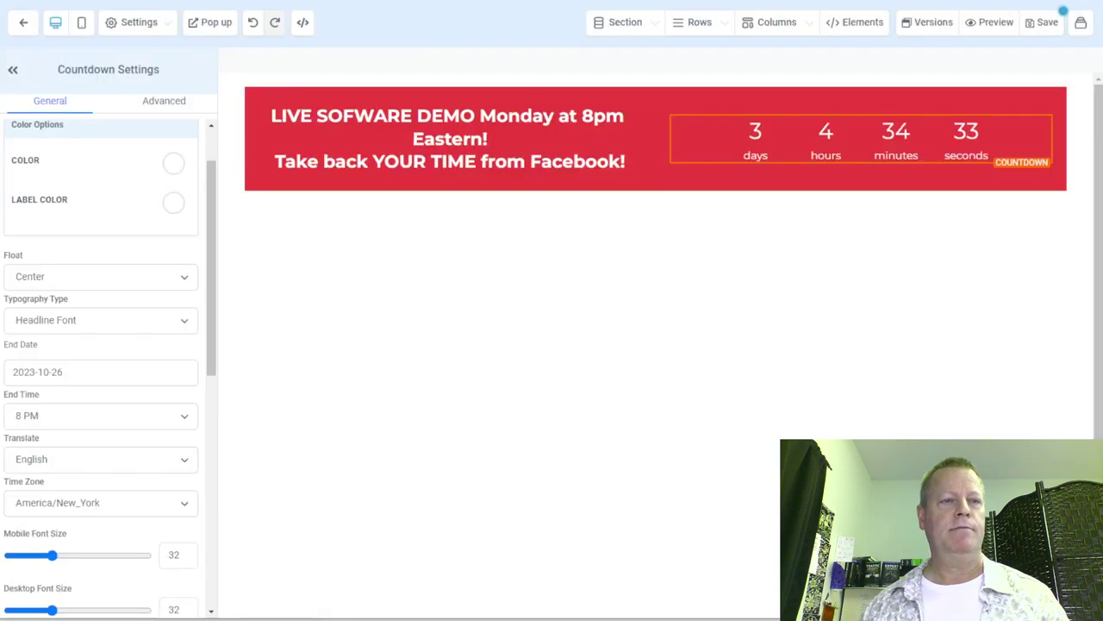
click(488, 138)
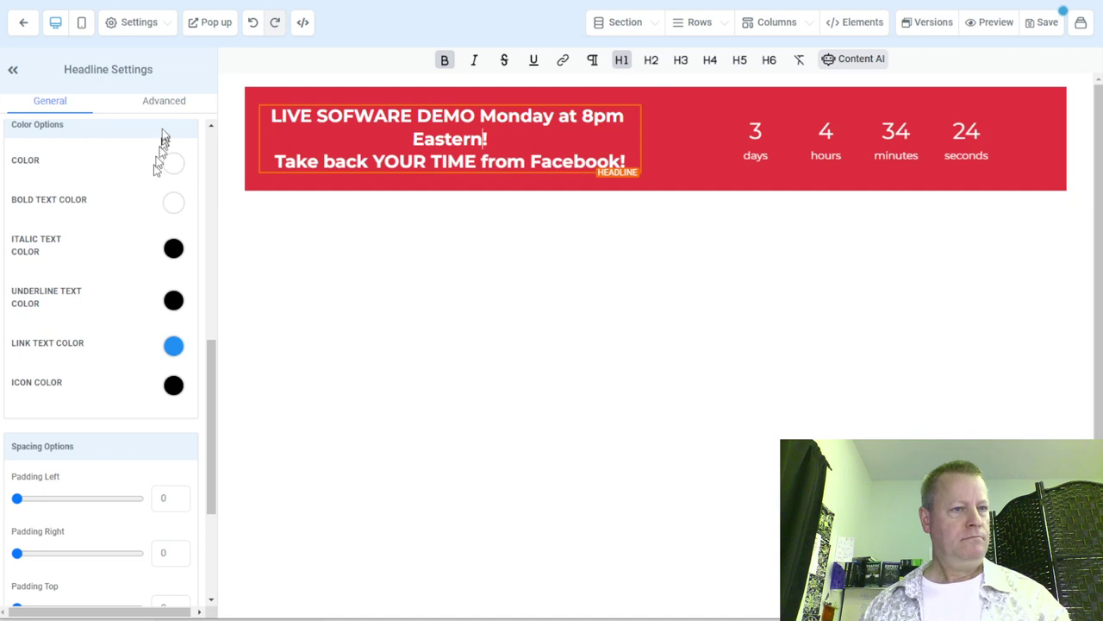
scroll(124, 277, down, 3)
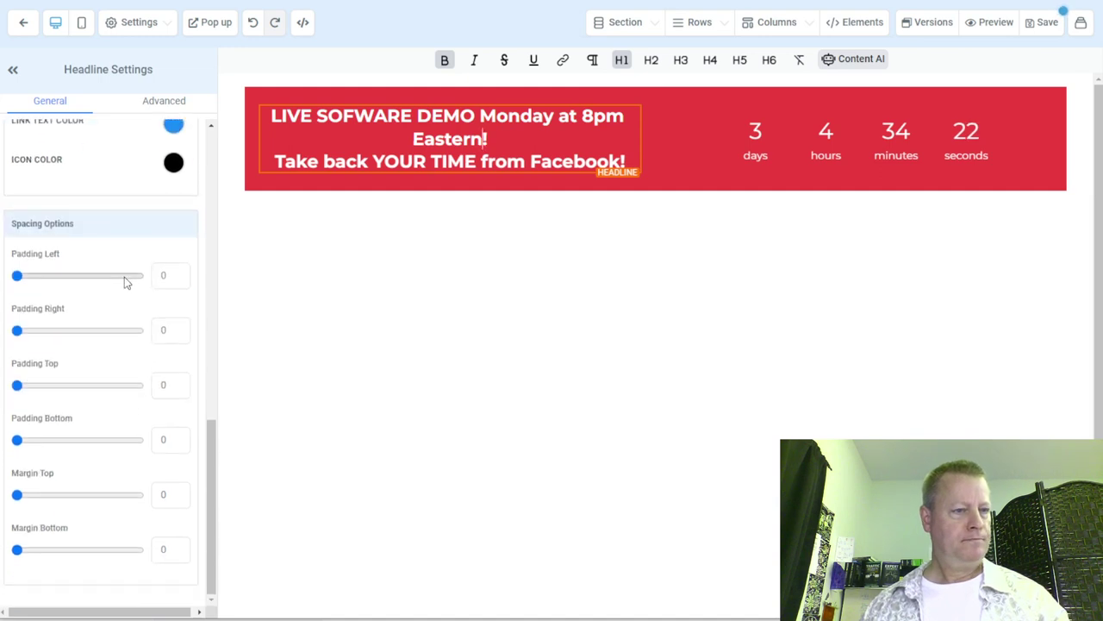
scroll(124, 276, up, 5)
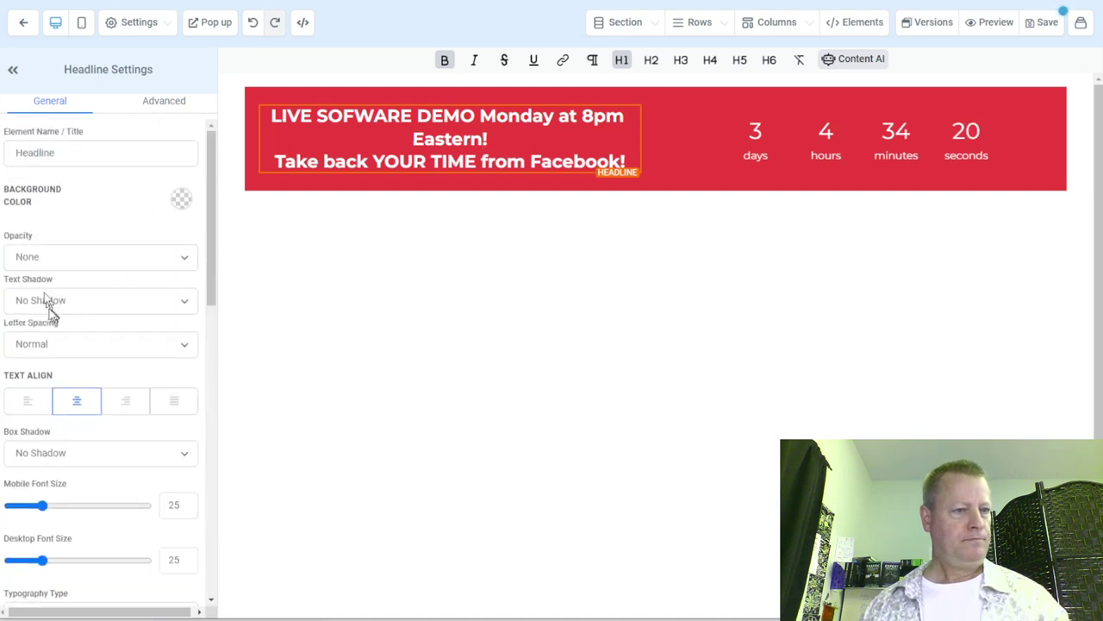
click(34, 402)
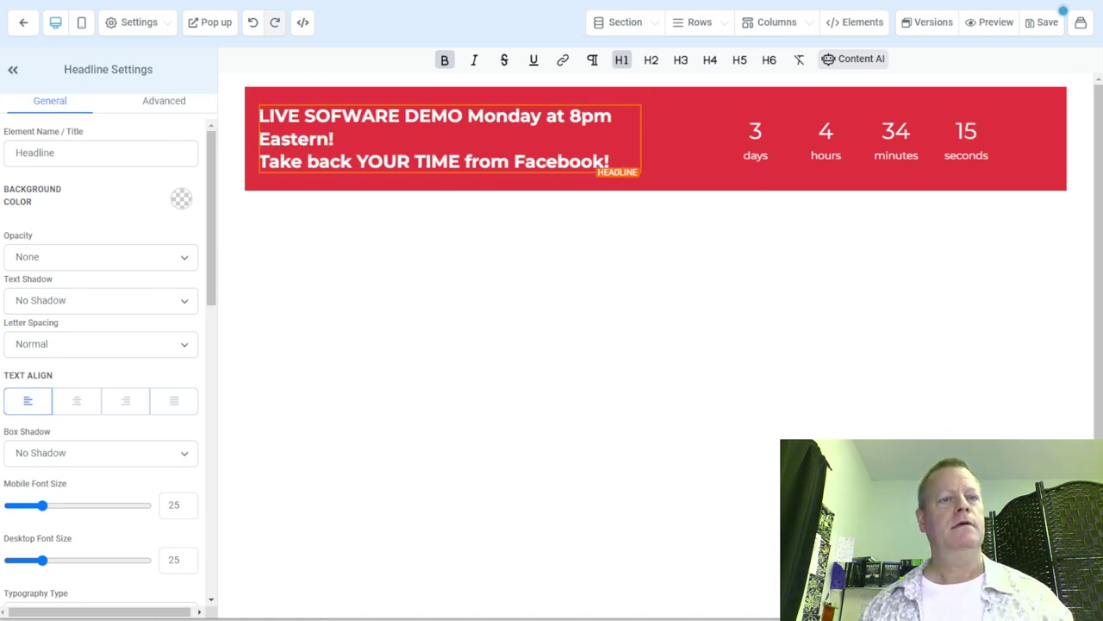
Step: Try to format only the headline's first line, "LIVE SOFWARE DEMO Monday at 8pm Eastern!", as H3 and then as H4
key(alt+Tab)
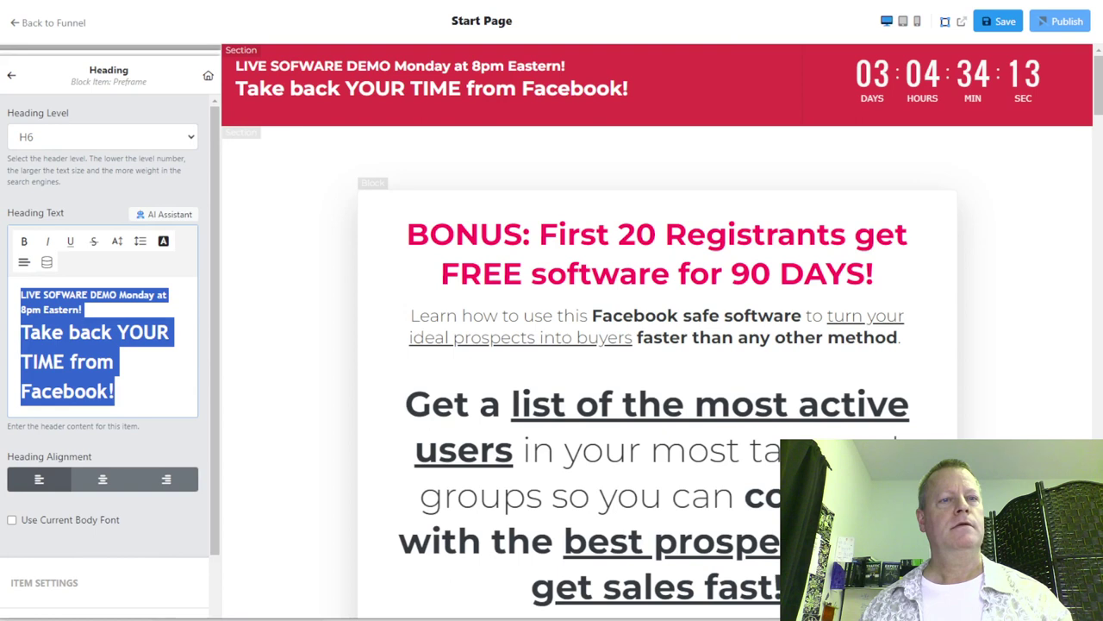
key(alt+Tab)
drag(336, 139, 257, 120)
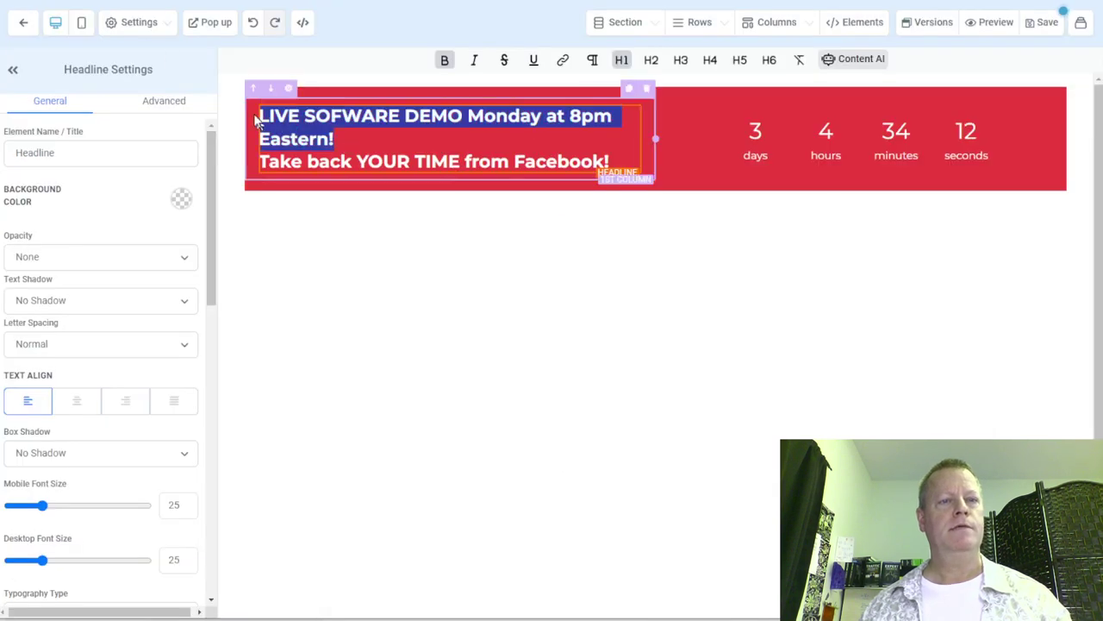
click(443, 86)
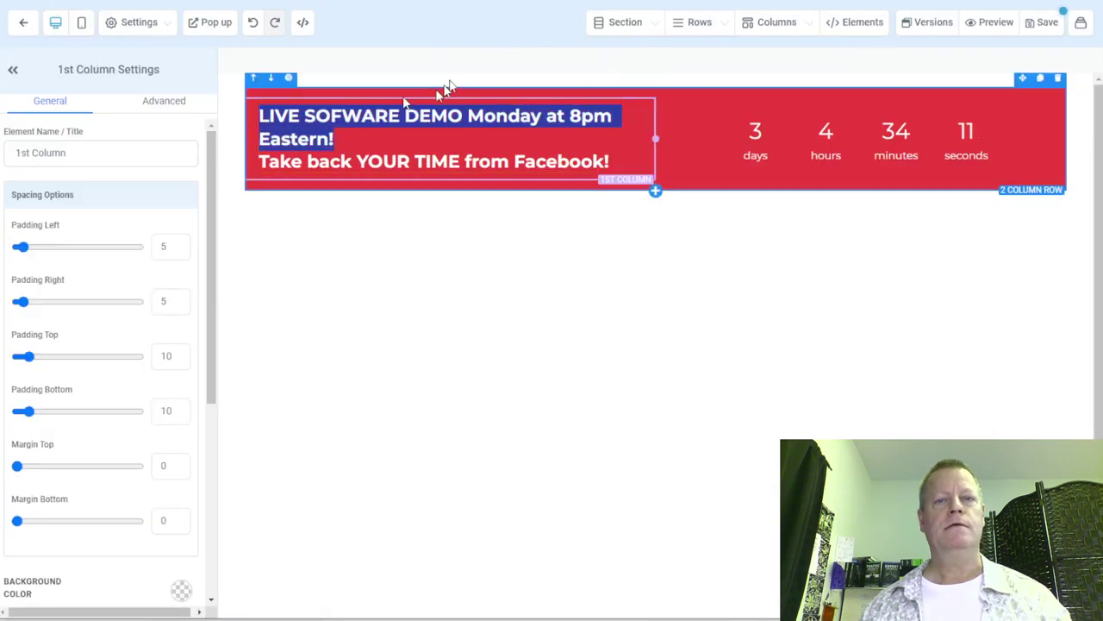
click(401, 147)
drag(334, 139, 272, 114)
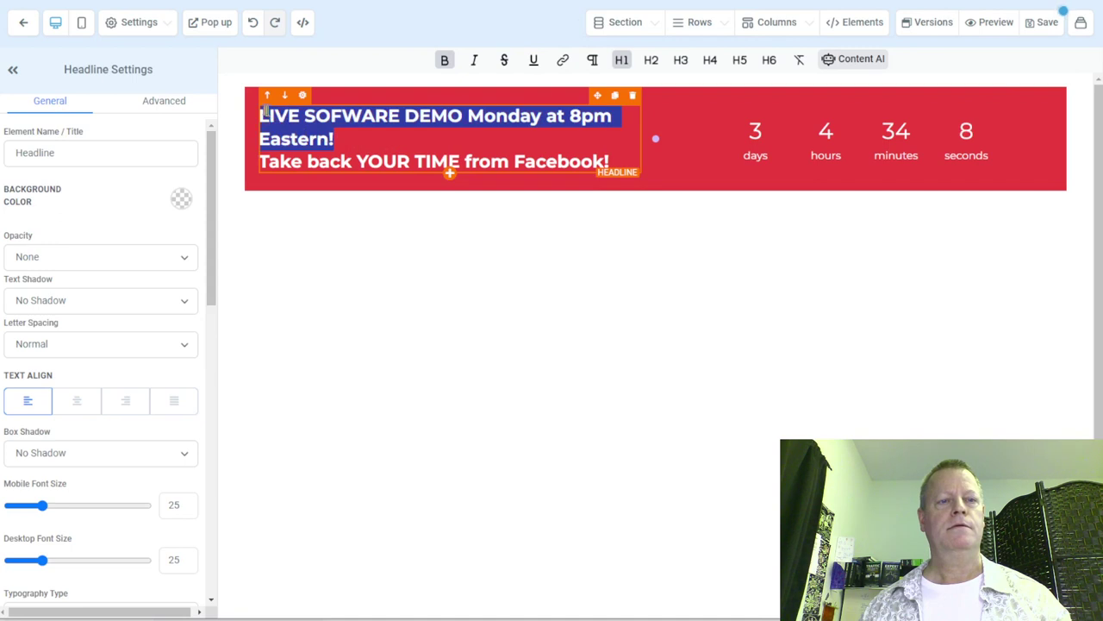
click(681, 61)
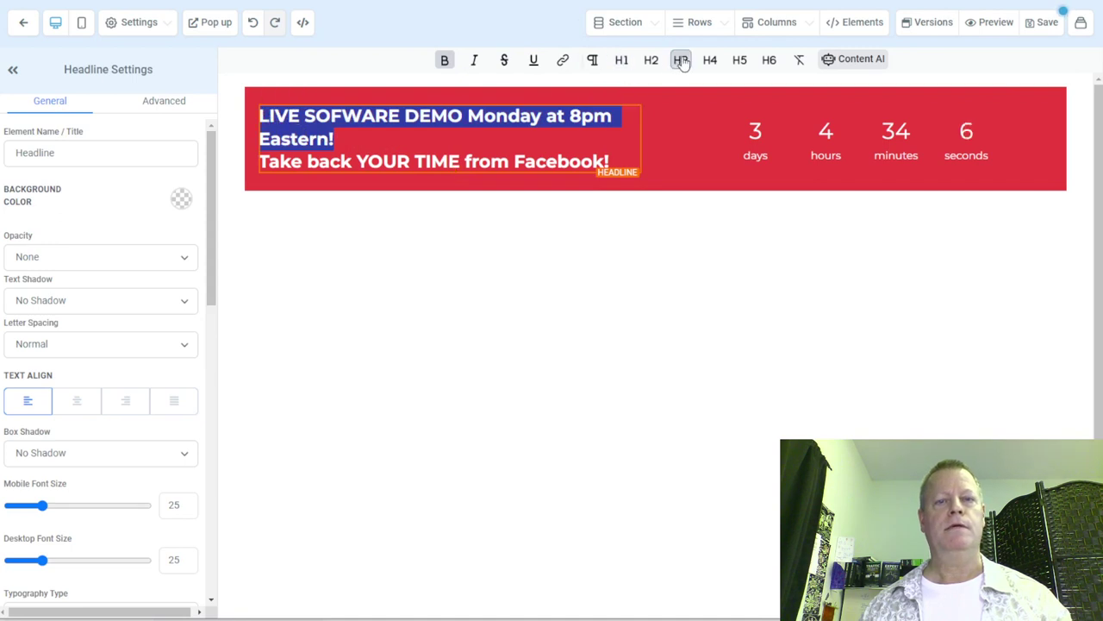
click(710, 62)
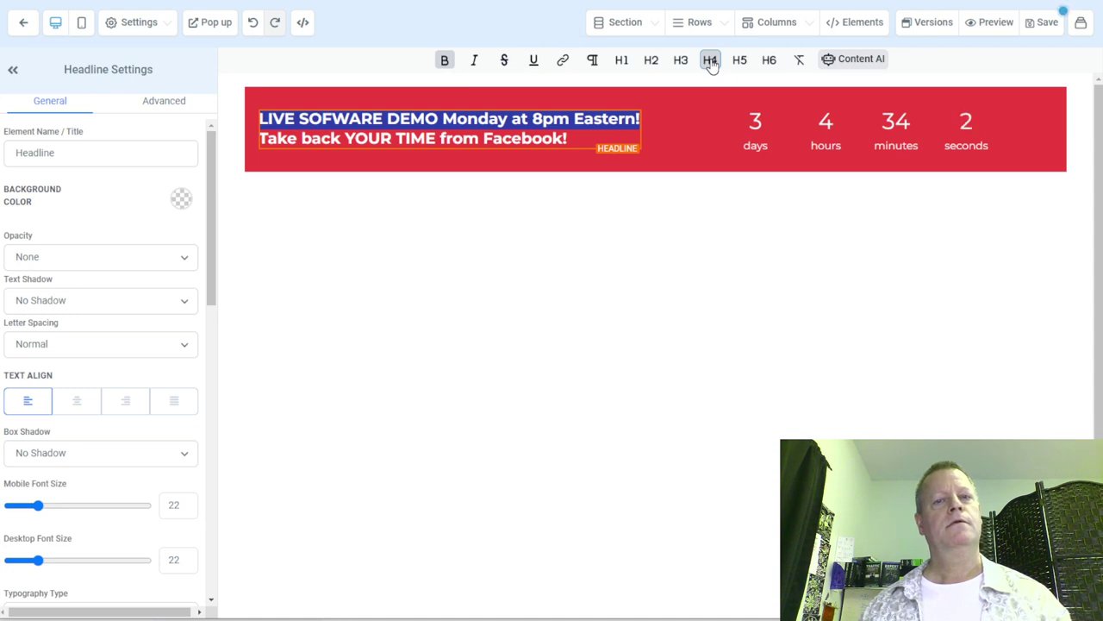
Step: Format the headline's second line, "Take back YOUR TIME from Facebook!", as H1
click(543, 138)
drag(575, 136, 303, 155)
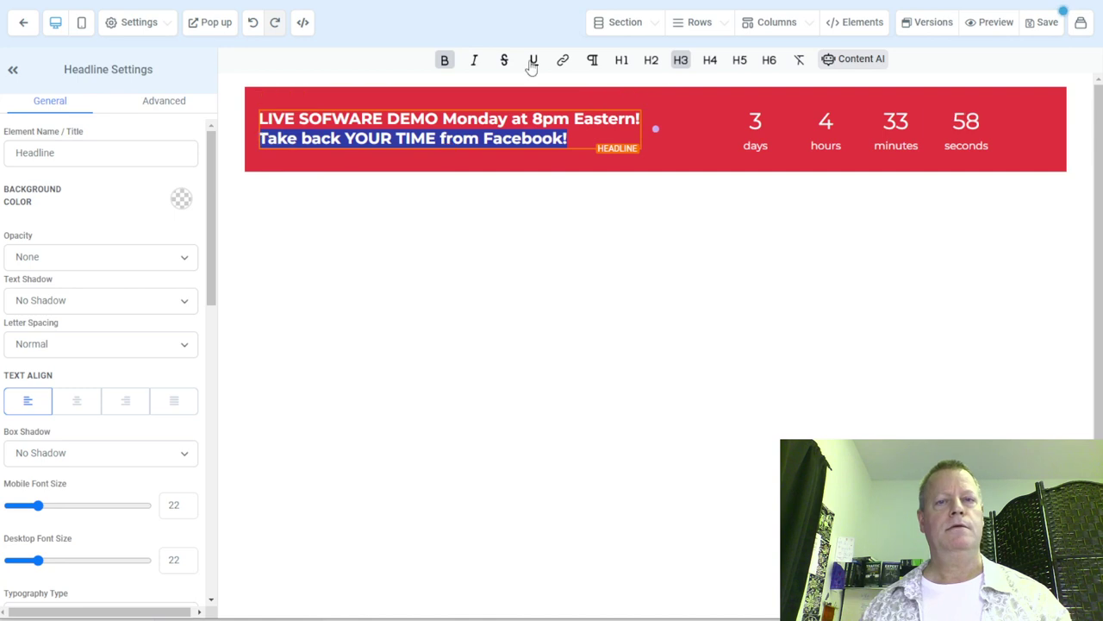
click(622, 61)
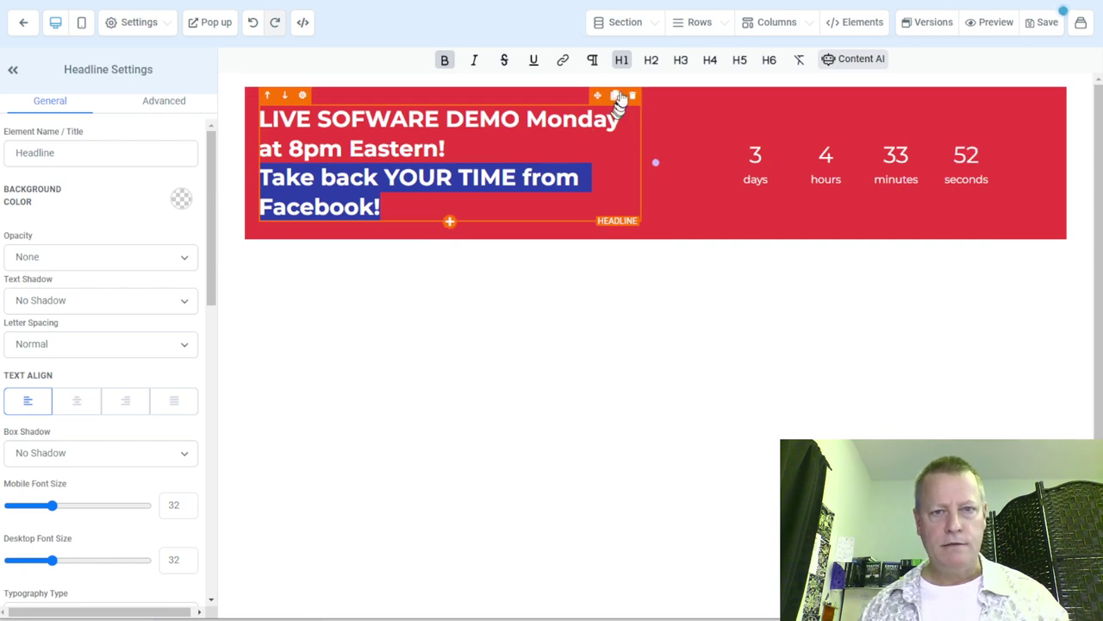
Step: Duplicate the headline and remove the "LIVE SOFWARE DEMO Monday at 8pm Eastern!" line from the copy
click(616, 95)
drag(455, 265, 253, 239)
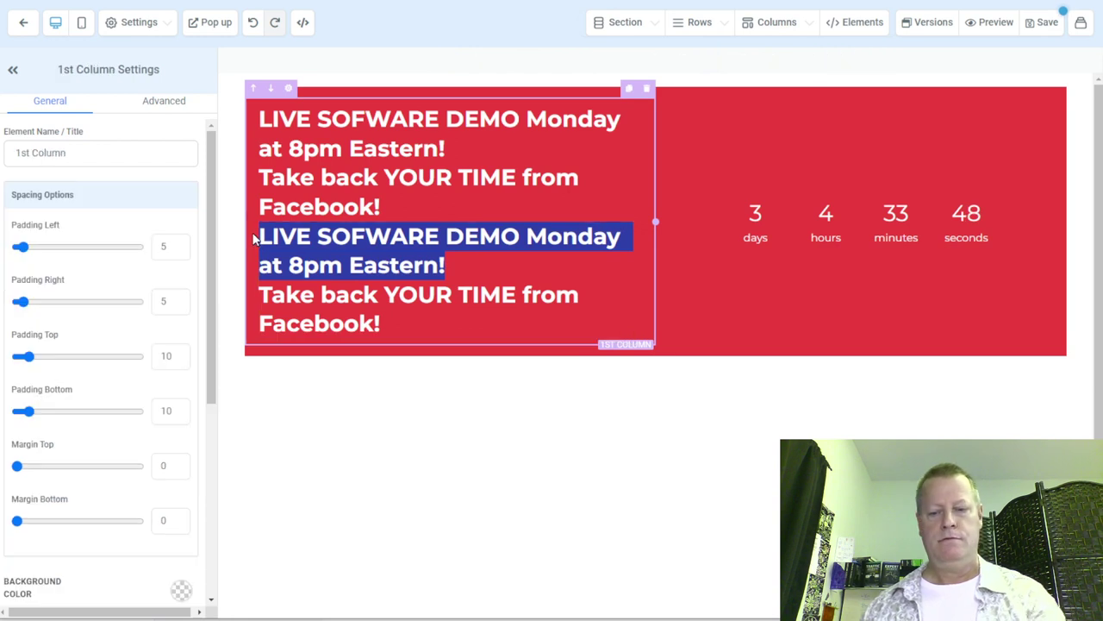
key(BackSpace)
key(Delete)
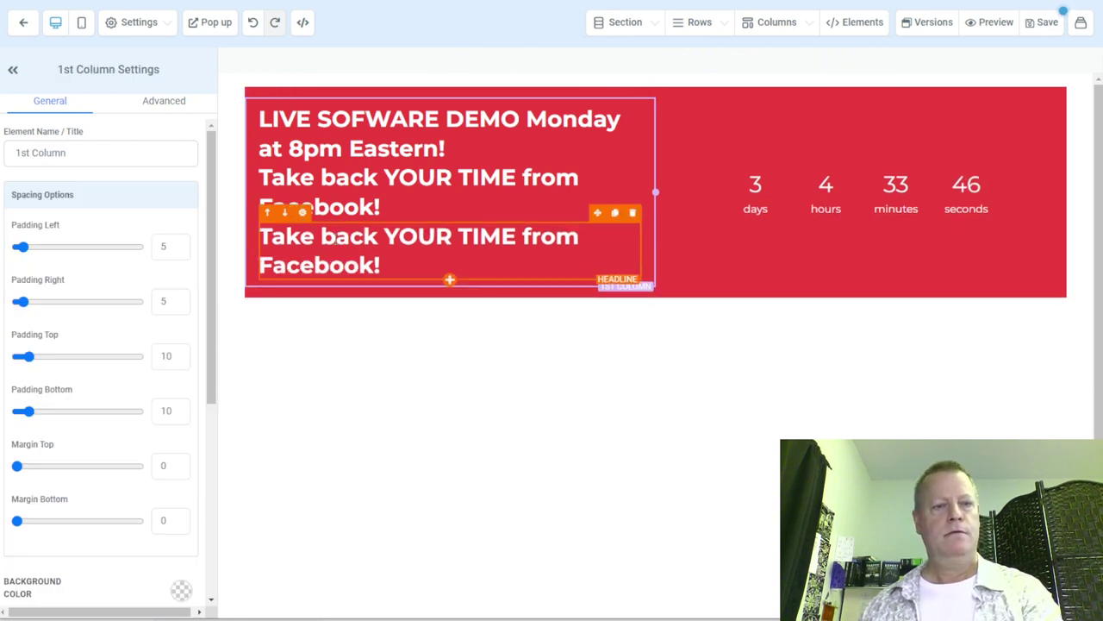
Step: Remove the "Take back YOUR TIME from Facebook!" line from the original headline, leaving no blank line behind
drag(438, 205, 261, 179)
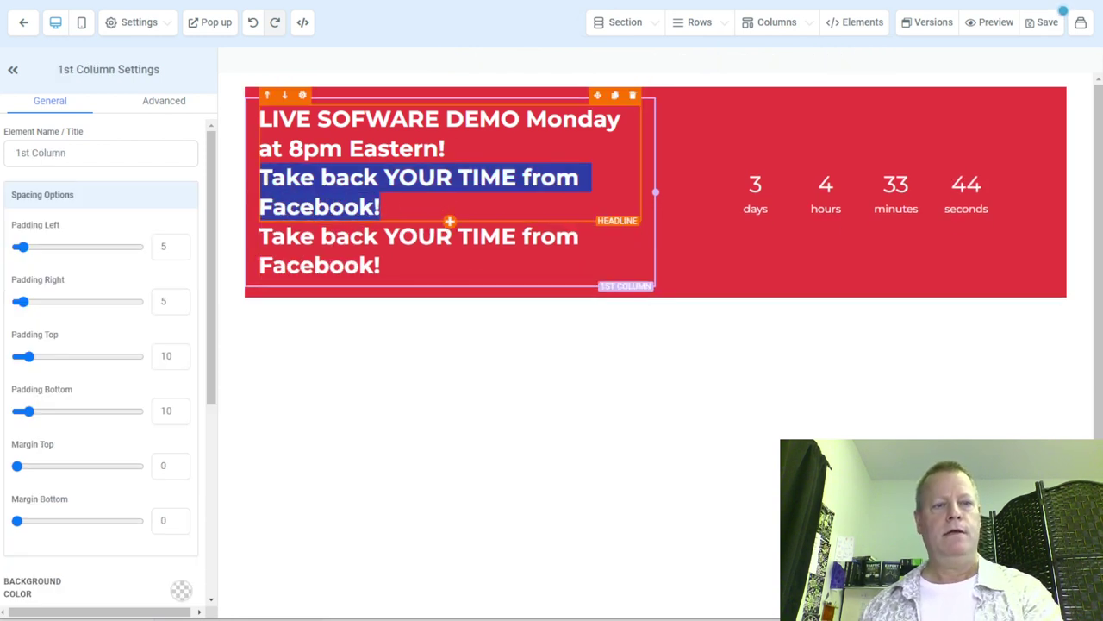
key(BackSpace)
key(BackSpace)
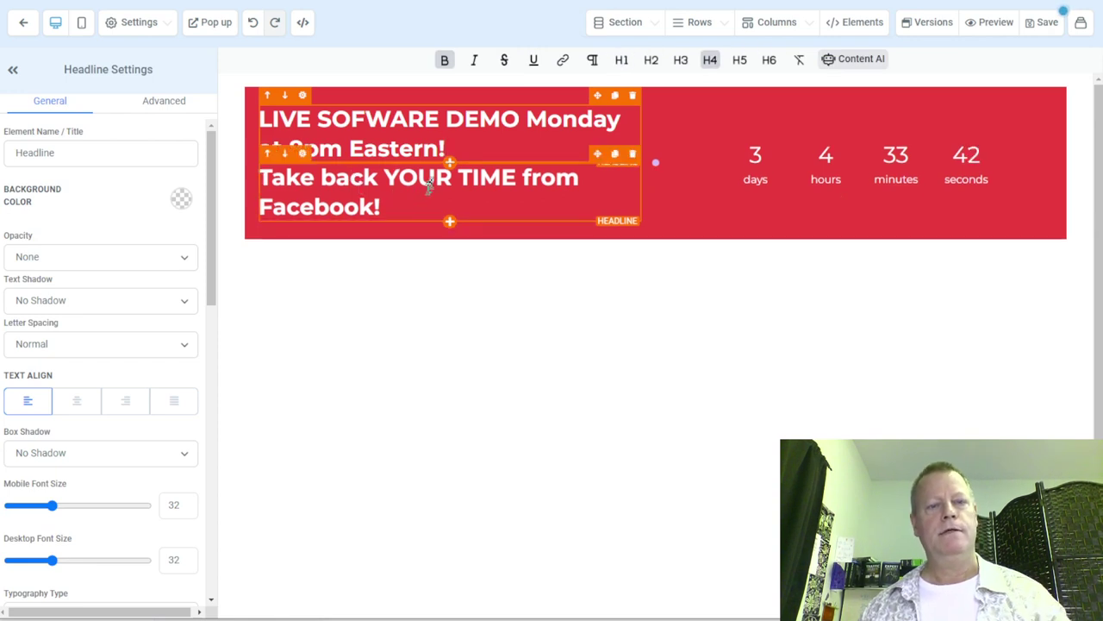
Step: Format the "Take back YOUR TIME from Facebook!" headline as H1 and the "LIVE SOFWARE DEMO" headline as H4
click(622, 60)
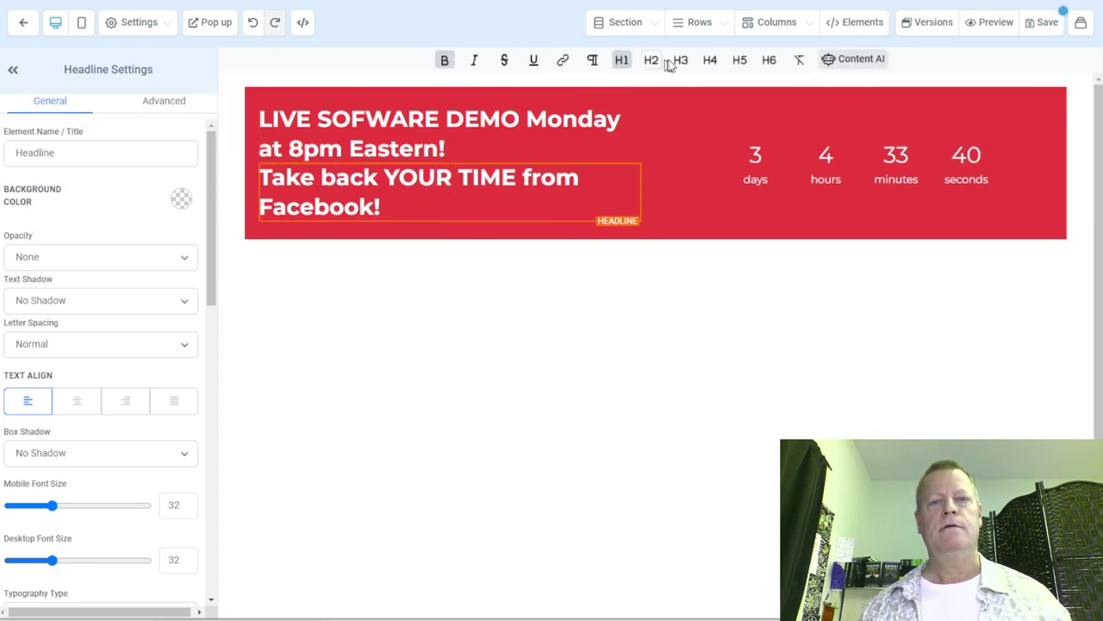
click(639, 99)
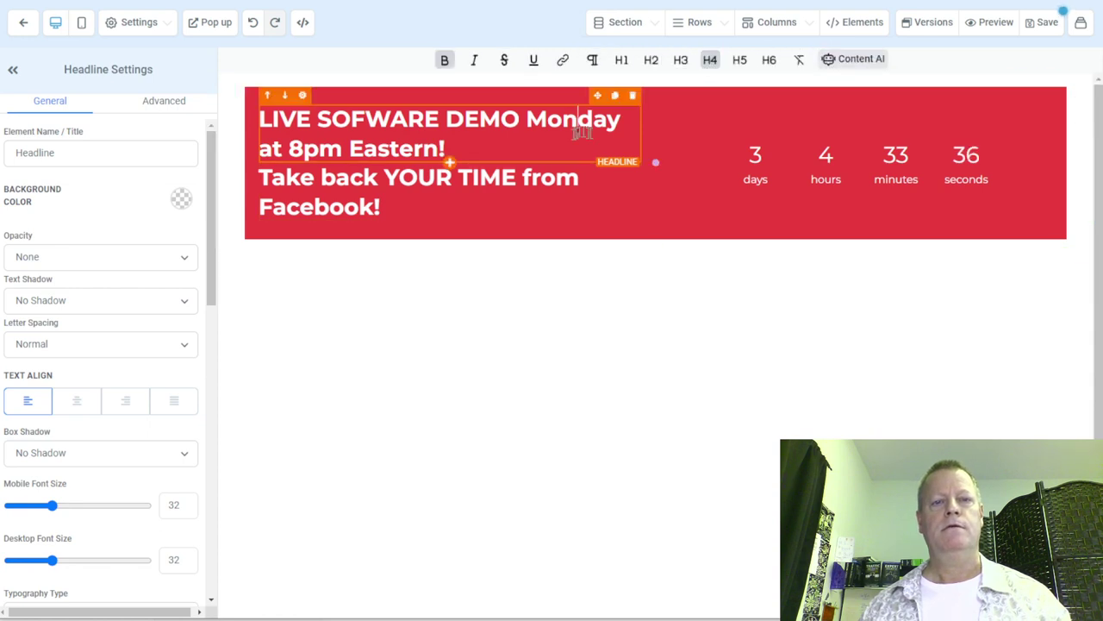
click(710, 60)
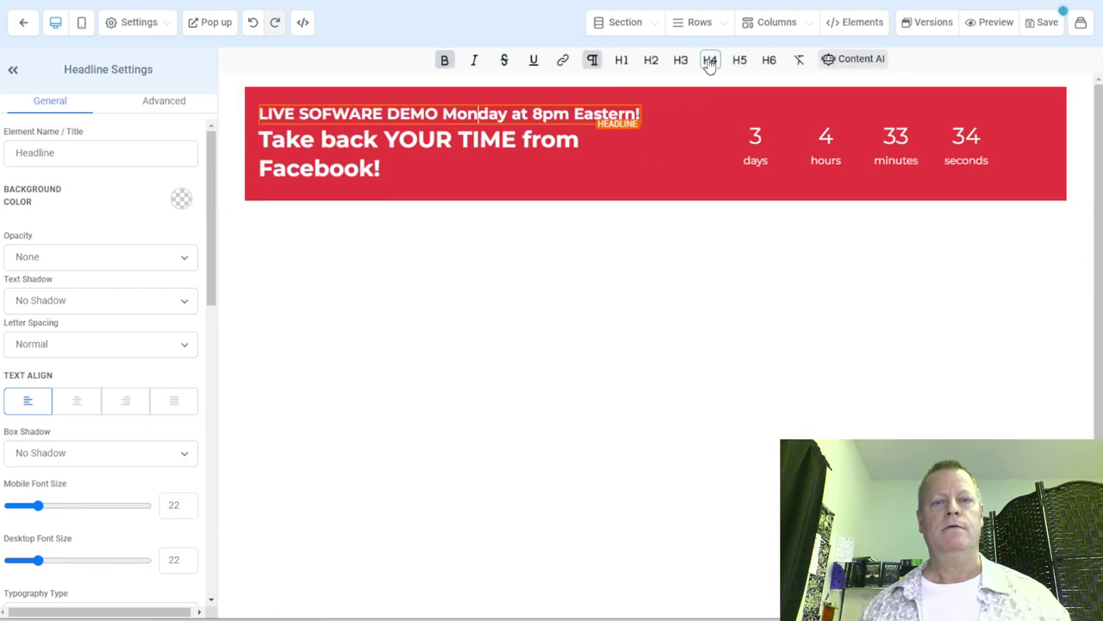
Step: Try H2 formatting on the "Take back YOUR TIME from Facebook!" headline and return it to H1
click(536, 146)
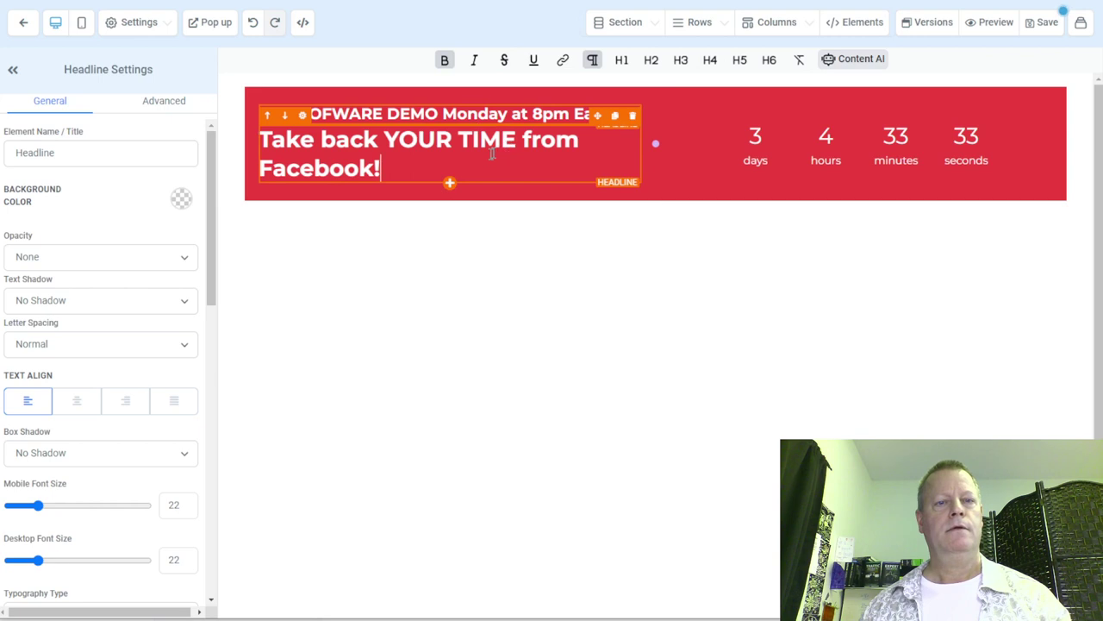
click(652, 60)
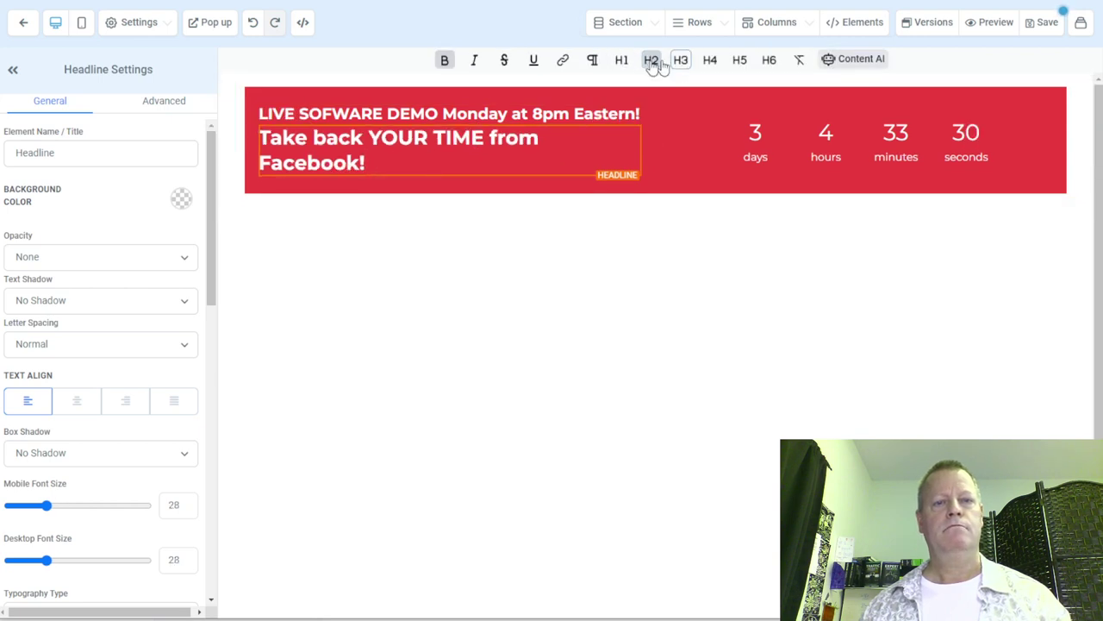
click(622, 62)
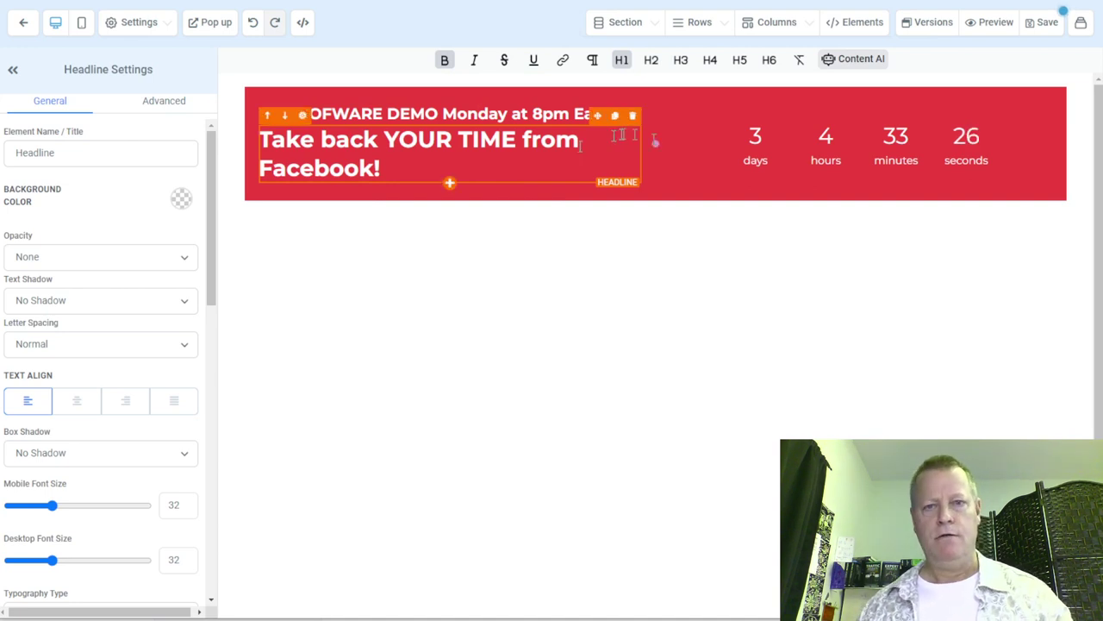
Step: Set the countdown timer's desktop font size to 54 and its mobile font size to 34
click(864, 133)
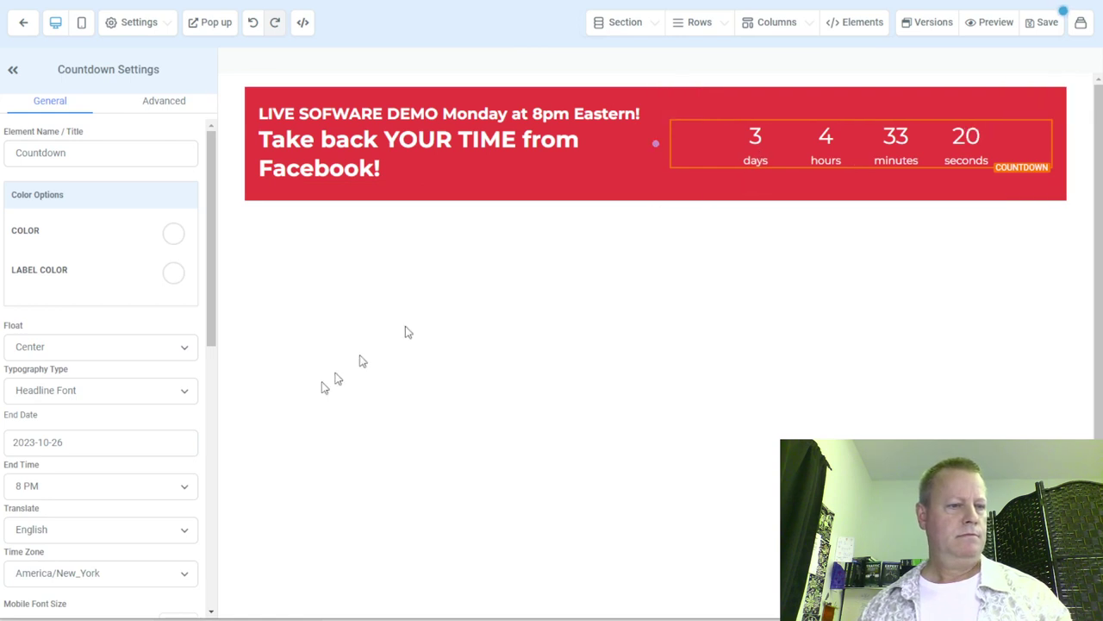
scroll(143, 431, down, 2)
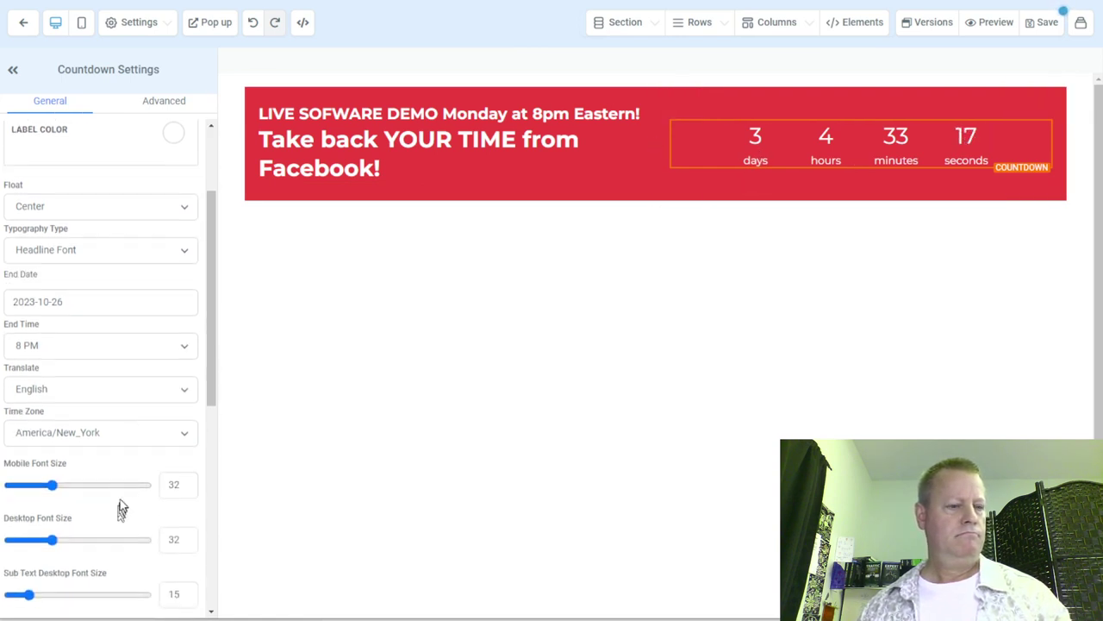
scroll(73, 537, down, 1)
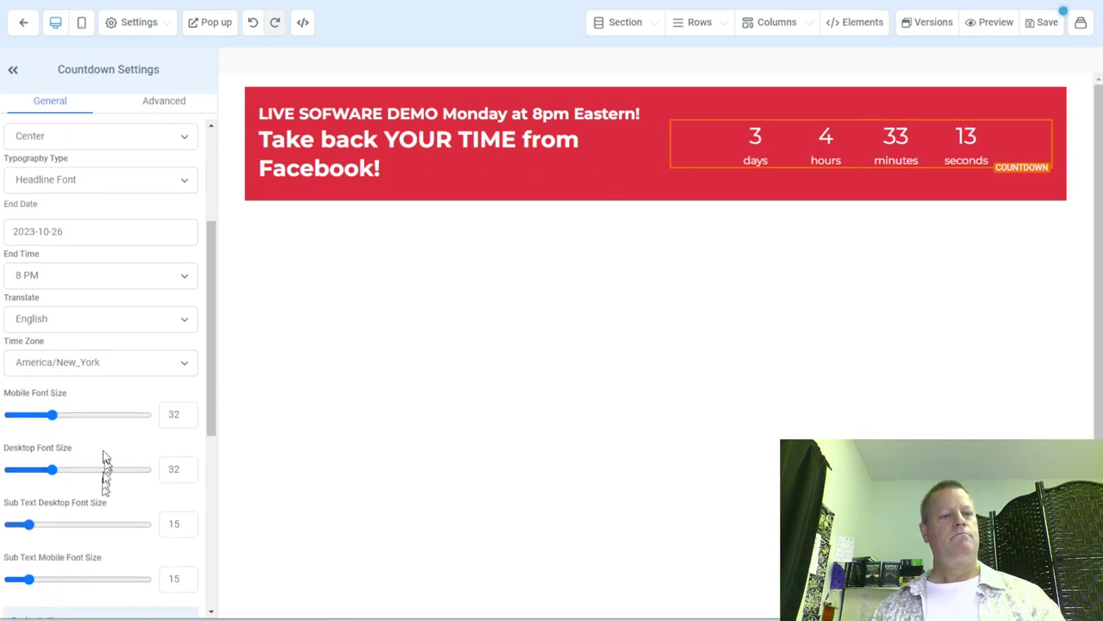
drag(54, 418, 76, 420)
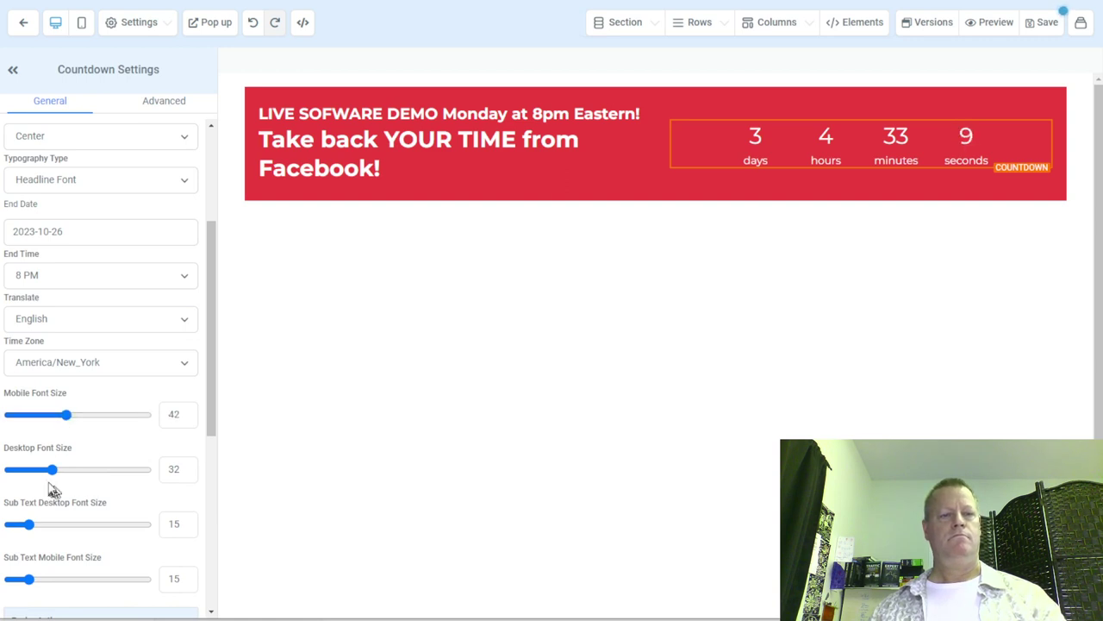
drag(57, 476, 84, 489)
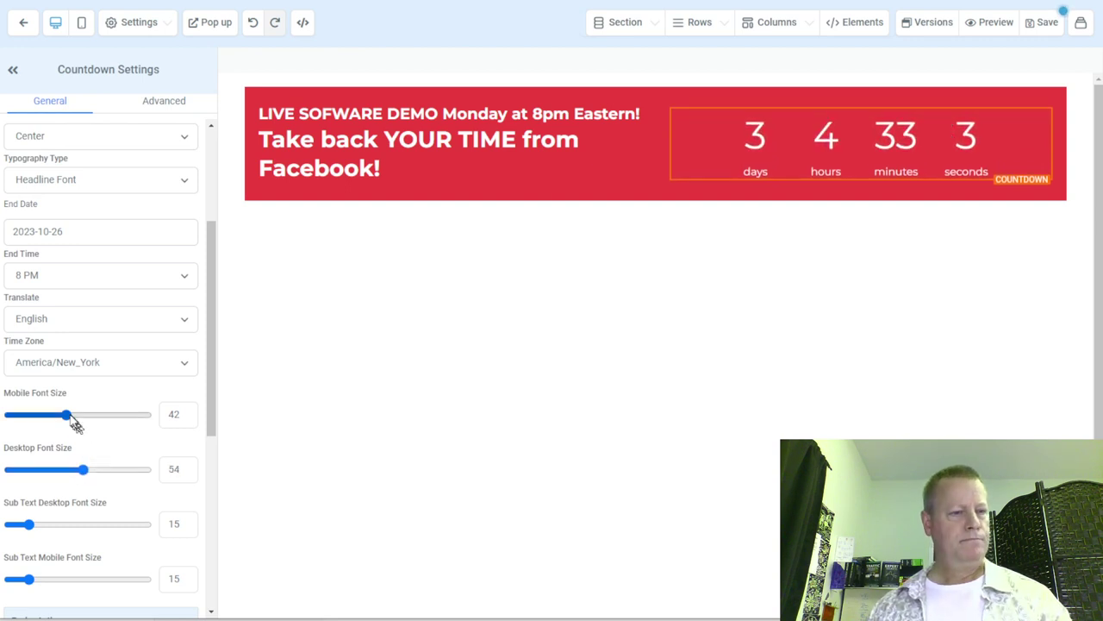
drag(69, 417, 54, 417)
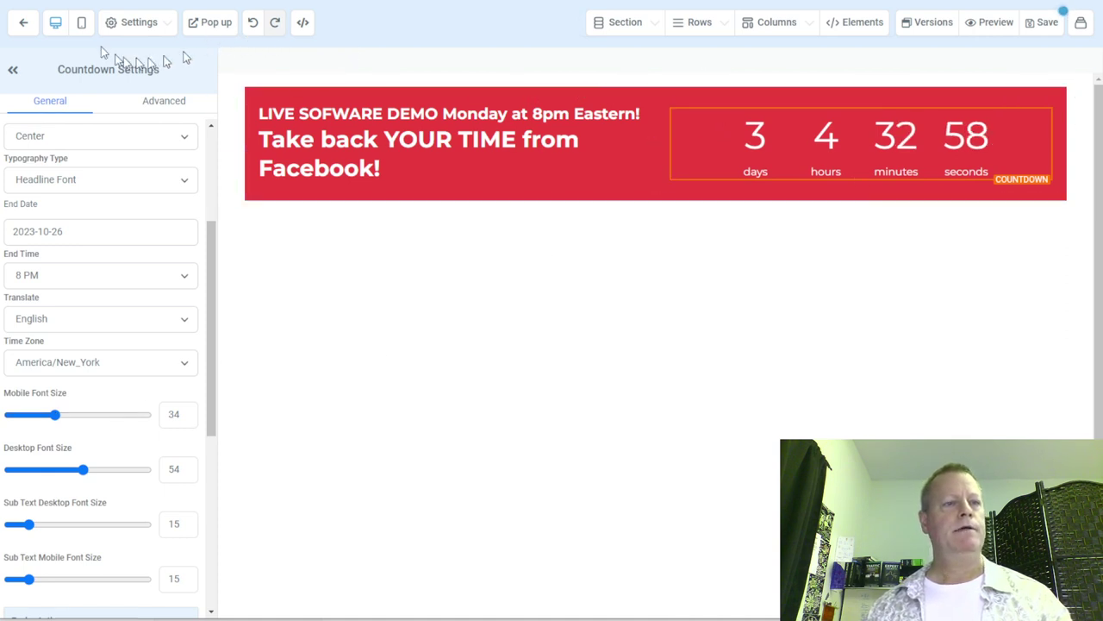
Step: Check the countdown in the mobile layout, reduce its mobile font size to 31, and return to the desktop layout
click(80, 24)
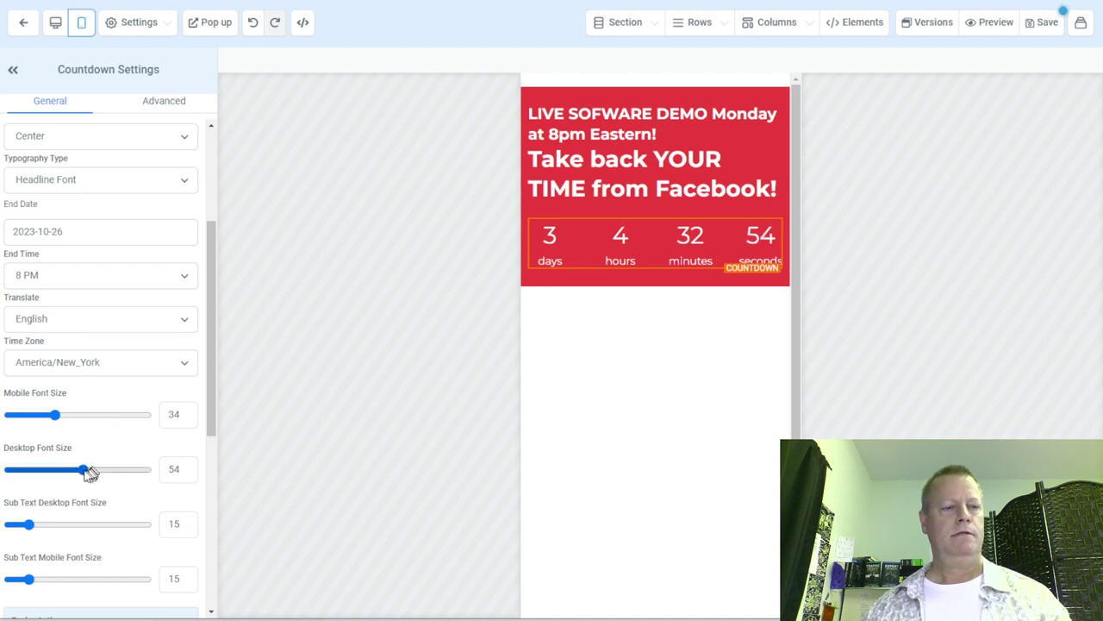
mouse_move(54, 419)
mouse_down()
mouse_move(40, 419)
mouse_move(52, 420)
mouse_up()
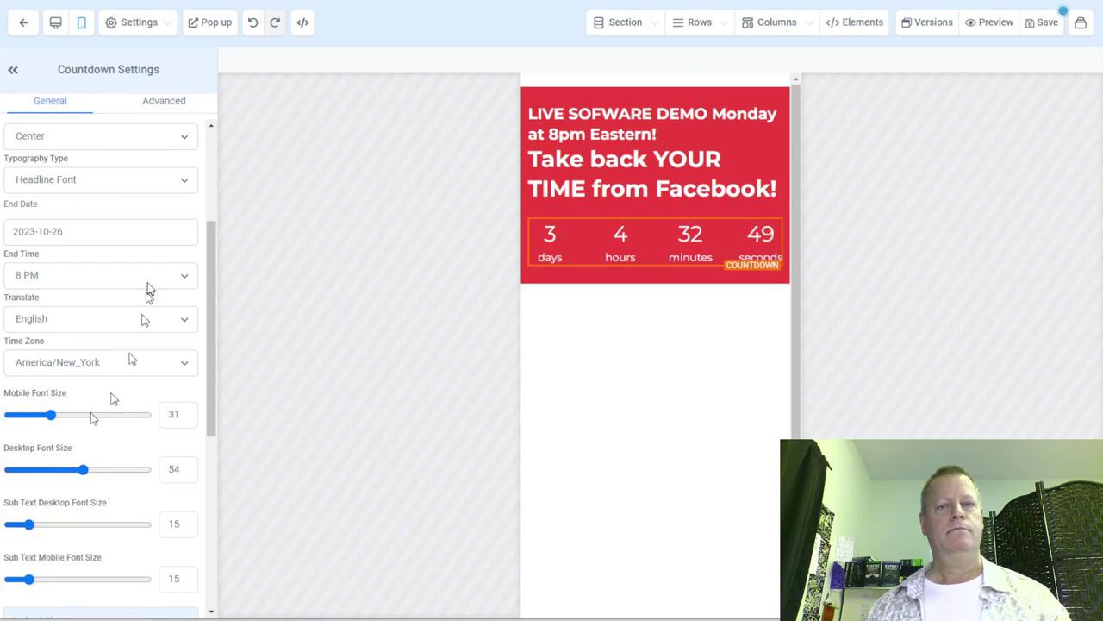
click(56, 26)
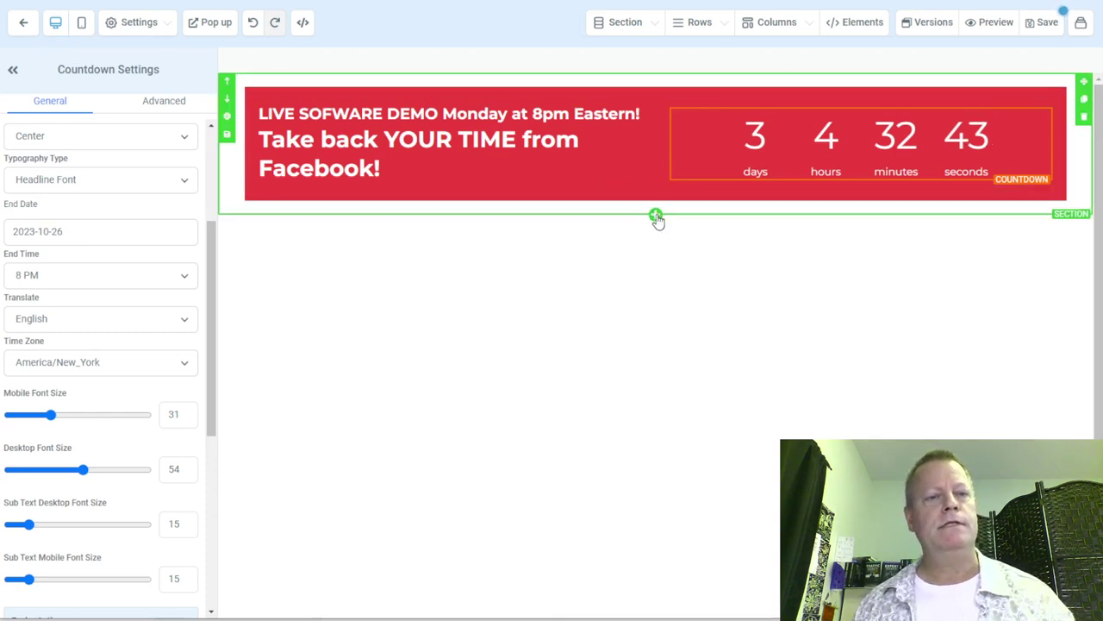
Step: Add a full-width section below the red banner
click(656, 216)
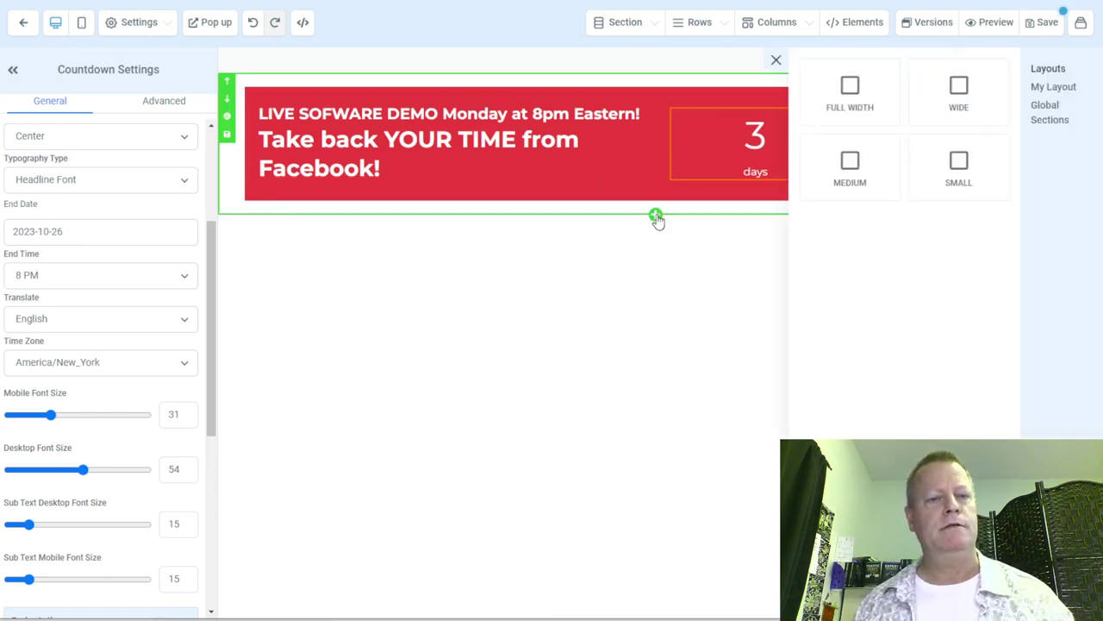
click(854, 91)
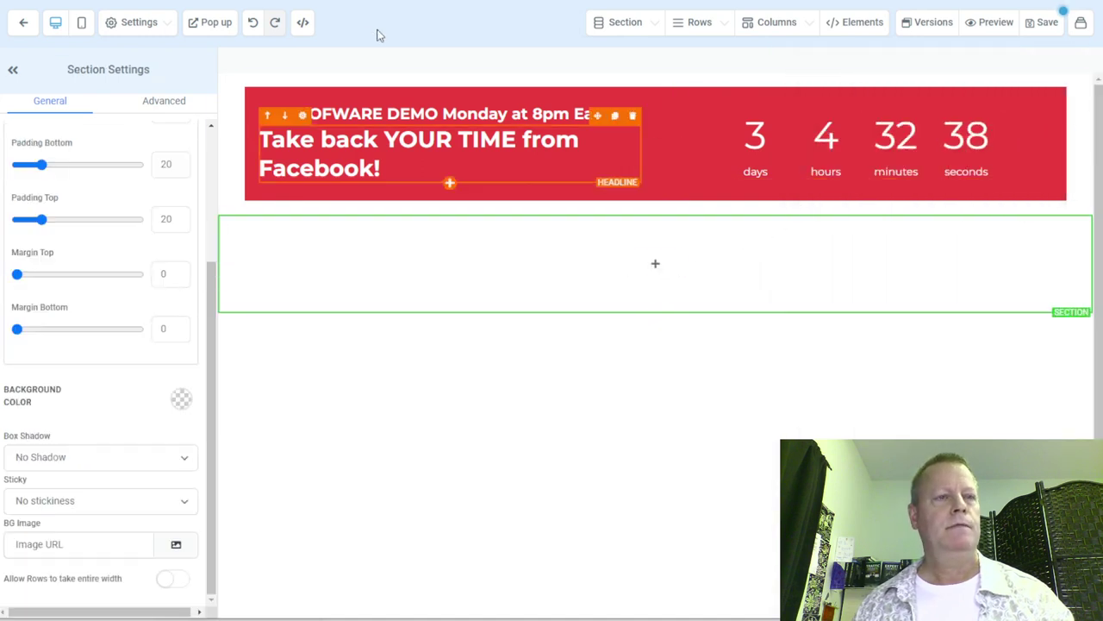
Step: Switch to the original Start Page and examine the content block and its section below the red banner
key(ctrl+Tab)
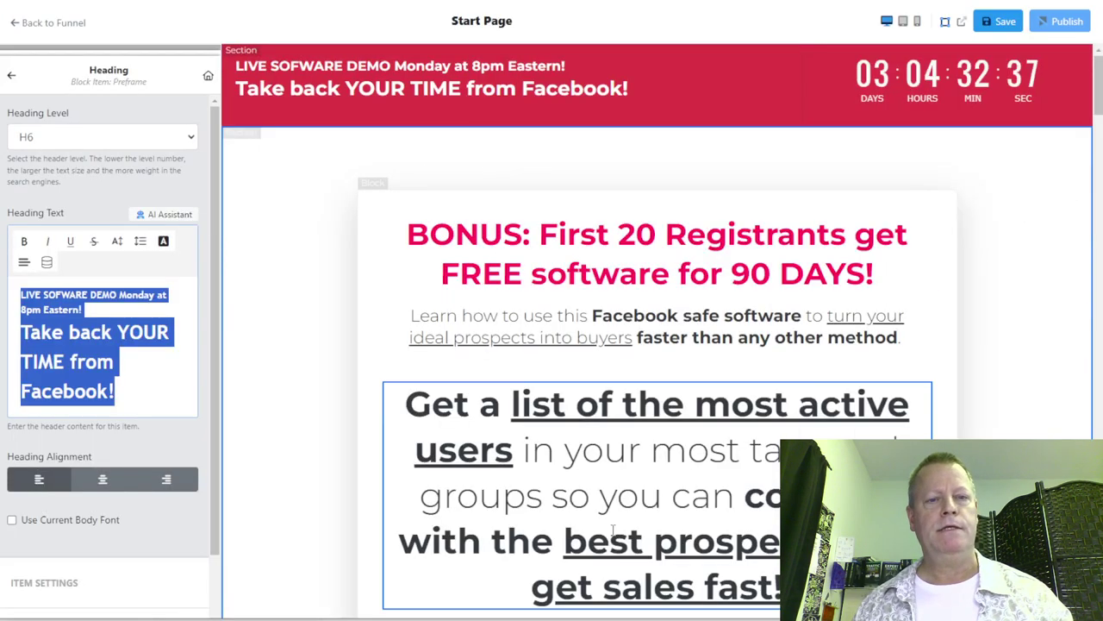
scroll(647, 508, down, 3)
scroll(683, 481, up, 1)
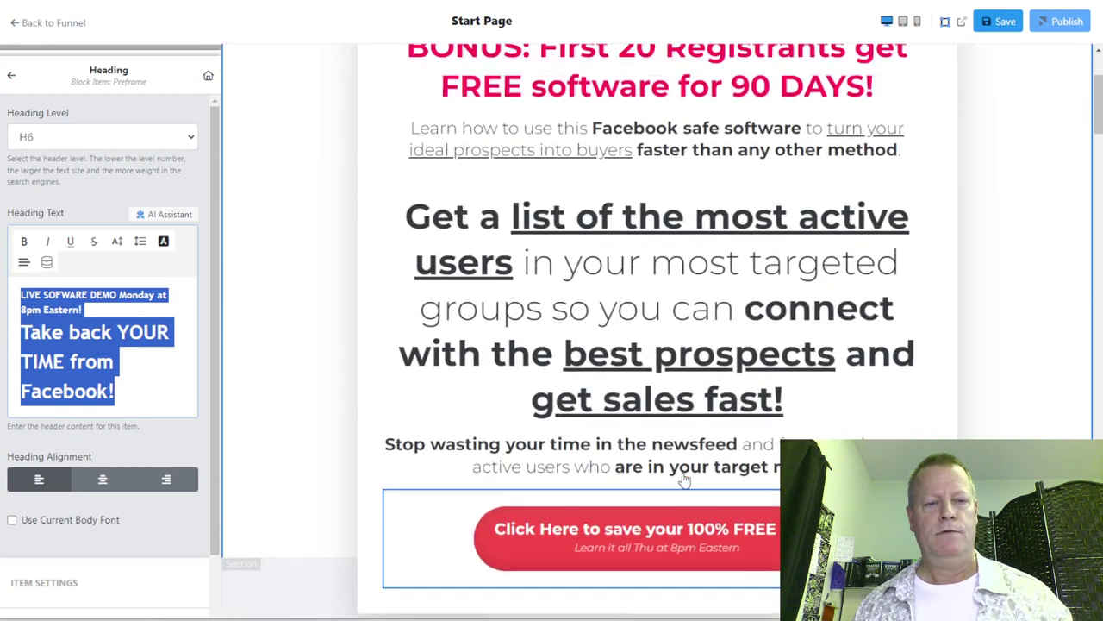
scroll(683, 480, up, 2)
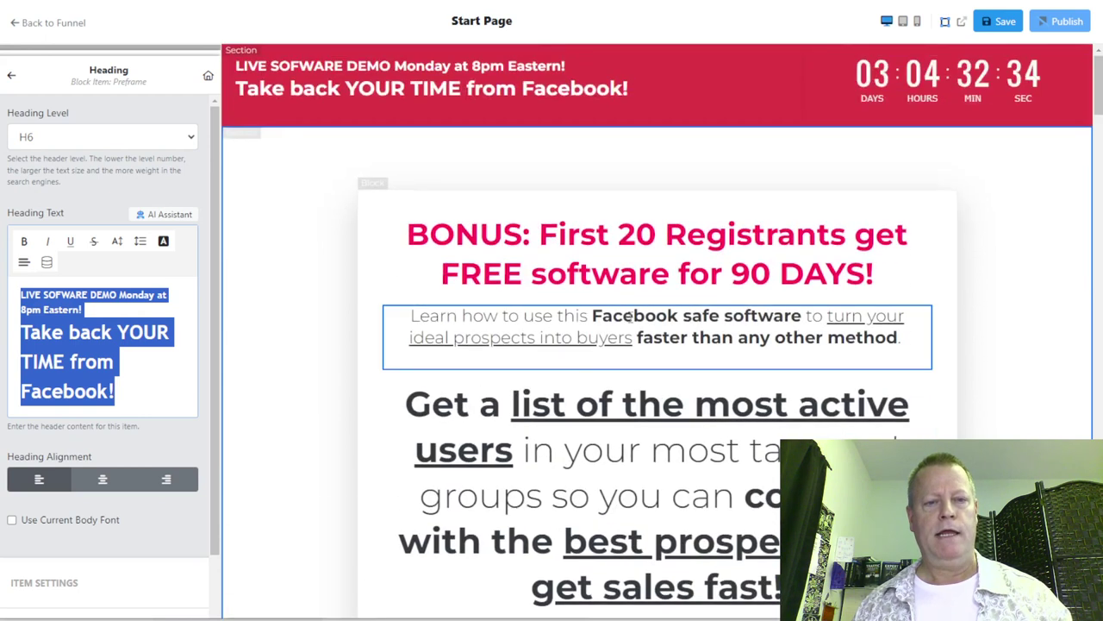
click(378, 205)
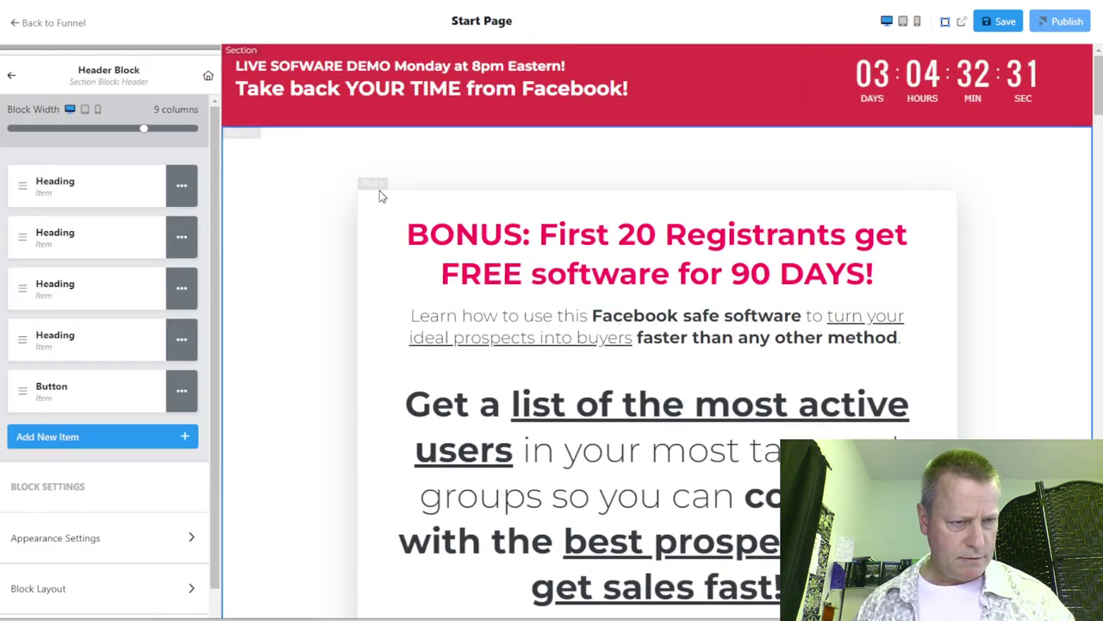
click(255, 138)
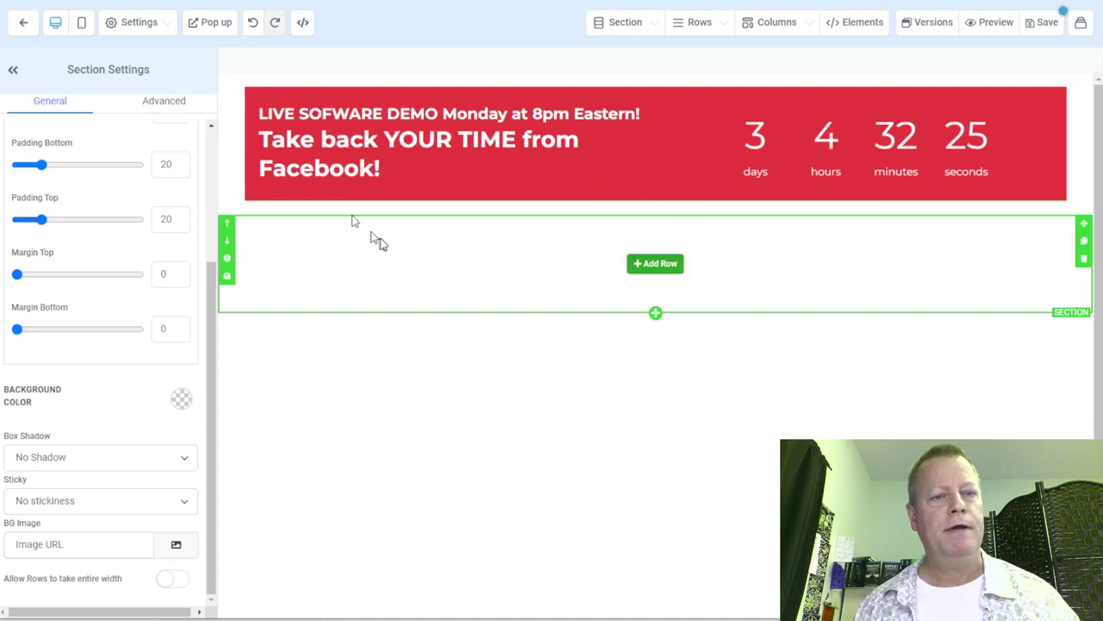
Step: Add a one-column row to the empty section below the banner and open the element choices for its column
click(662, 265)
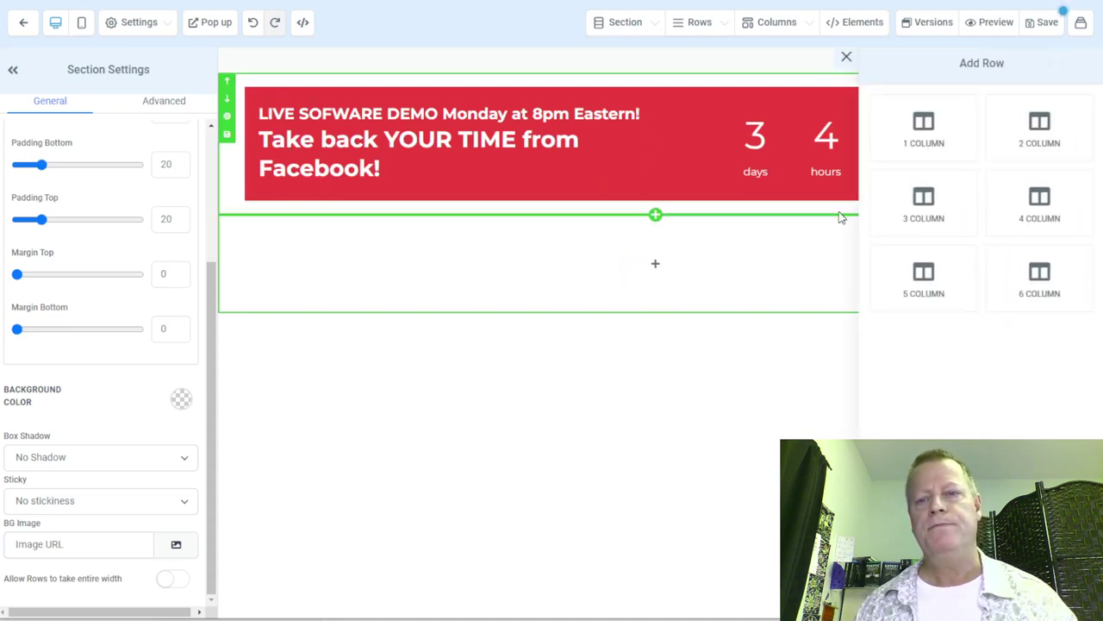
click(926, 131)
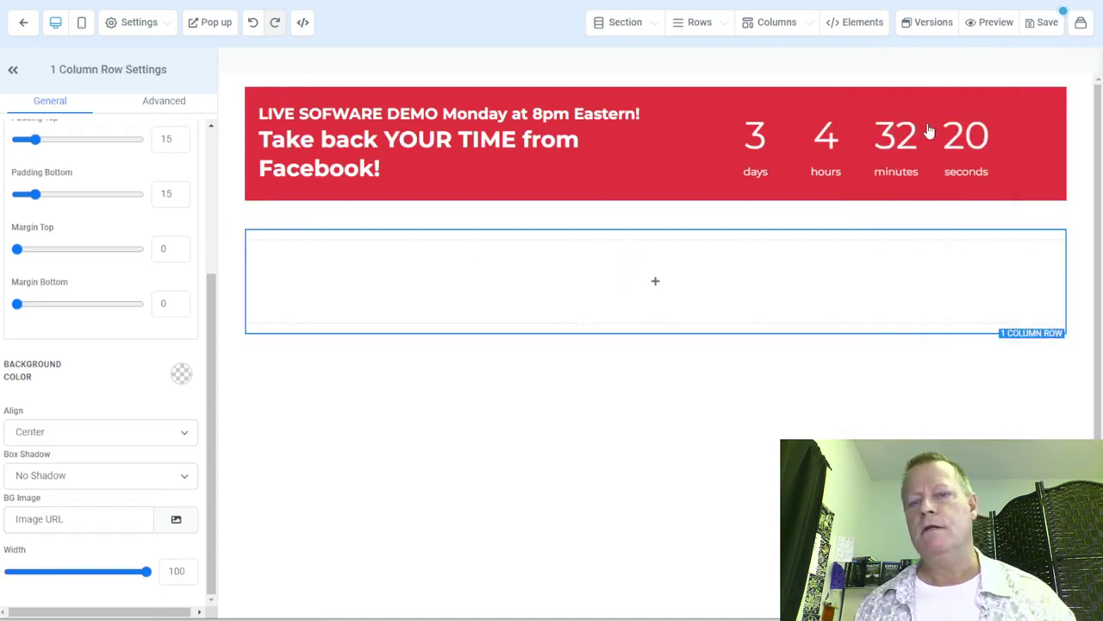
mouse_move(648, 305)
click(659, 285)
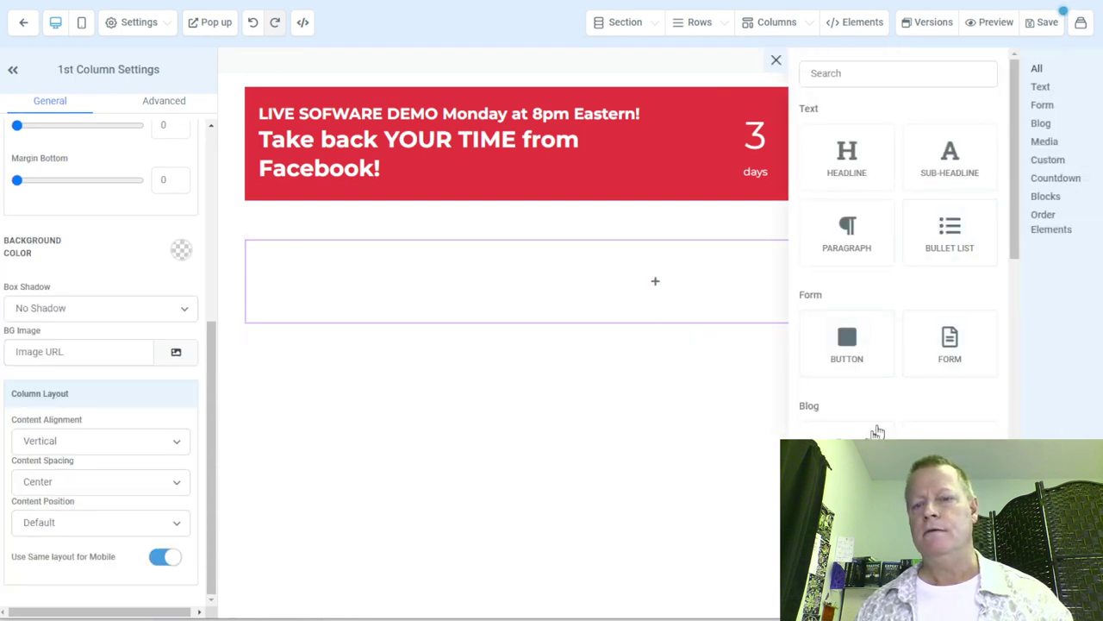
Step: Look through the full list of elements that can be added to the new column
scroll(934, 413, down, 3)
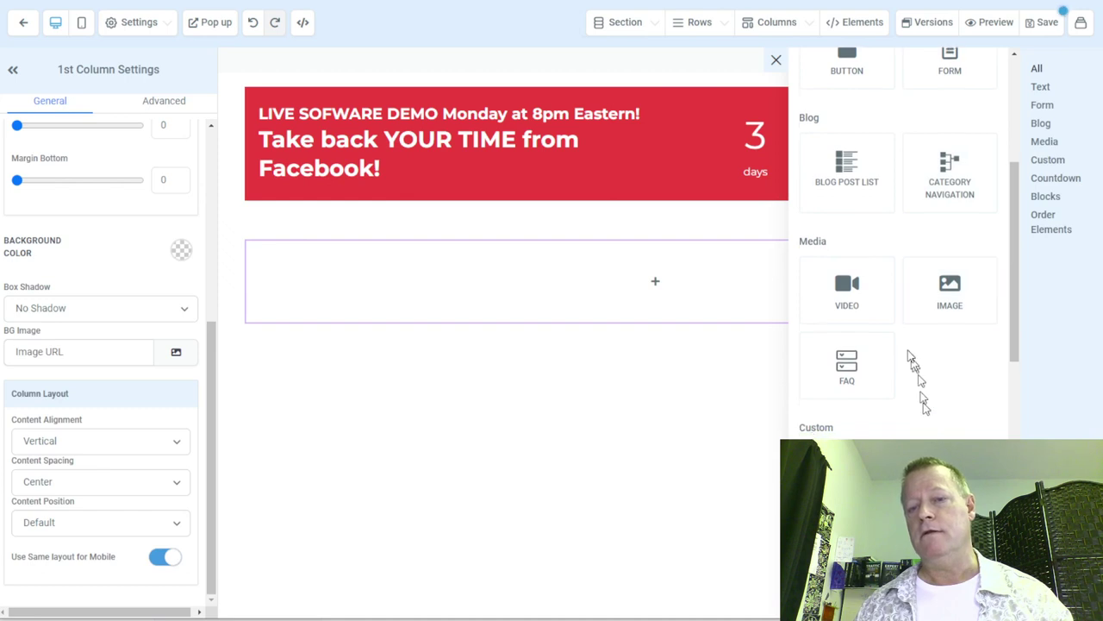
scroll(914, 364, down, 6)
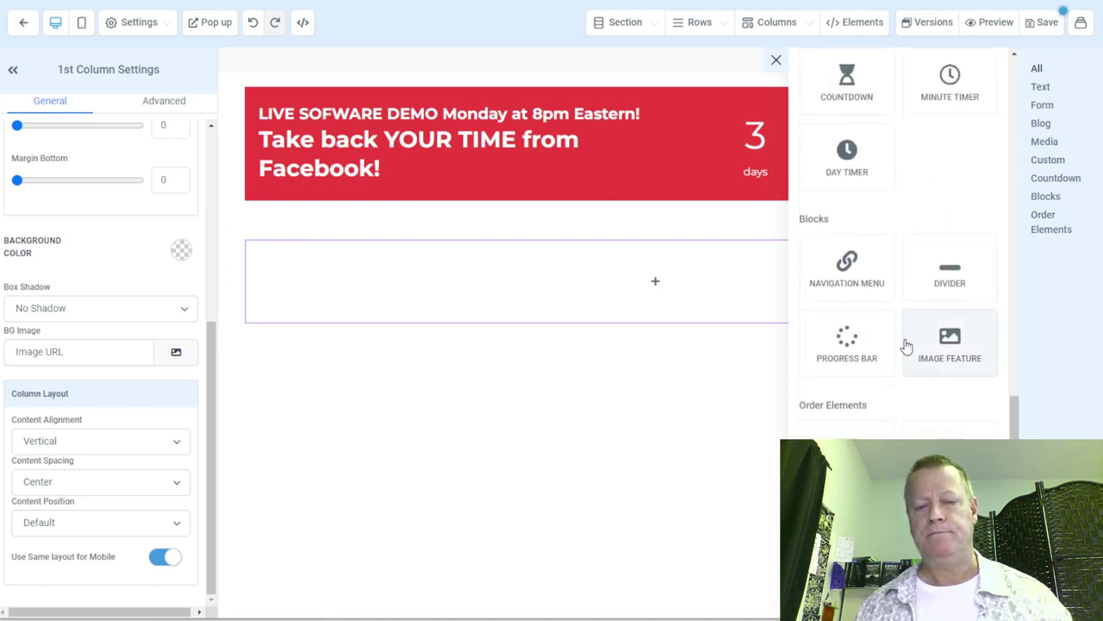
scroll(891, 298, up, 7)
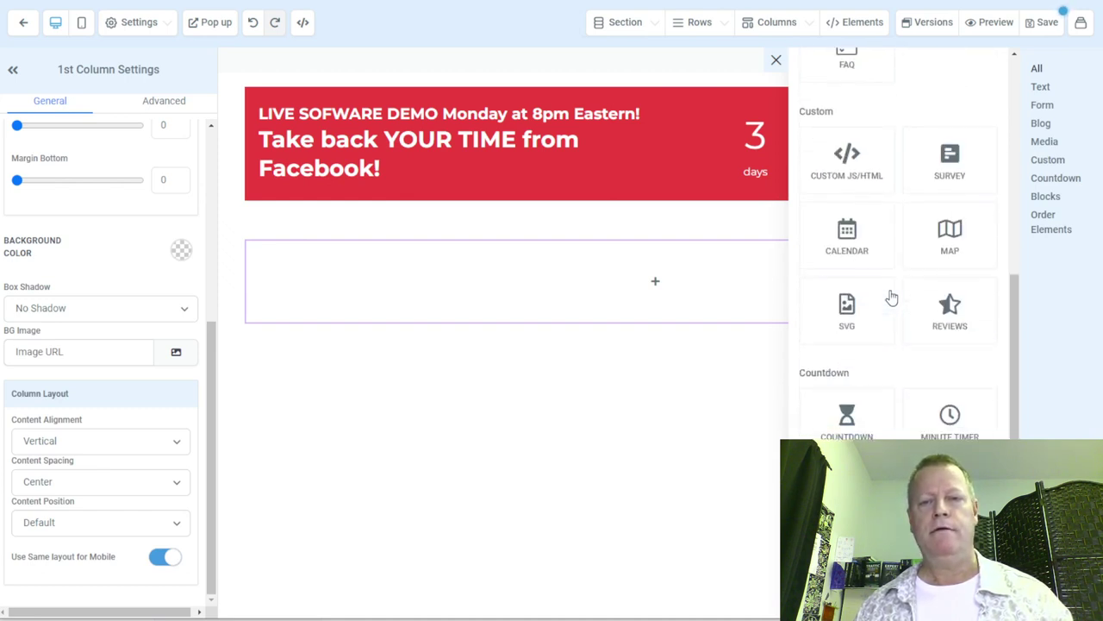
scroll(891, 298, up, 1)
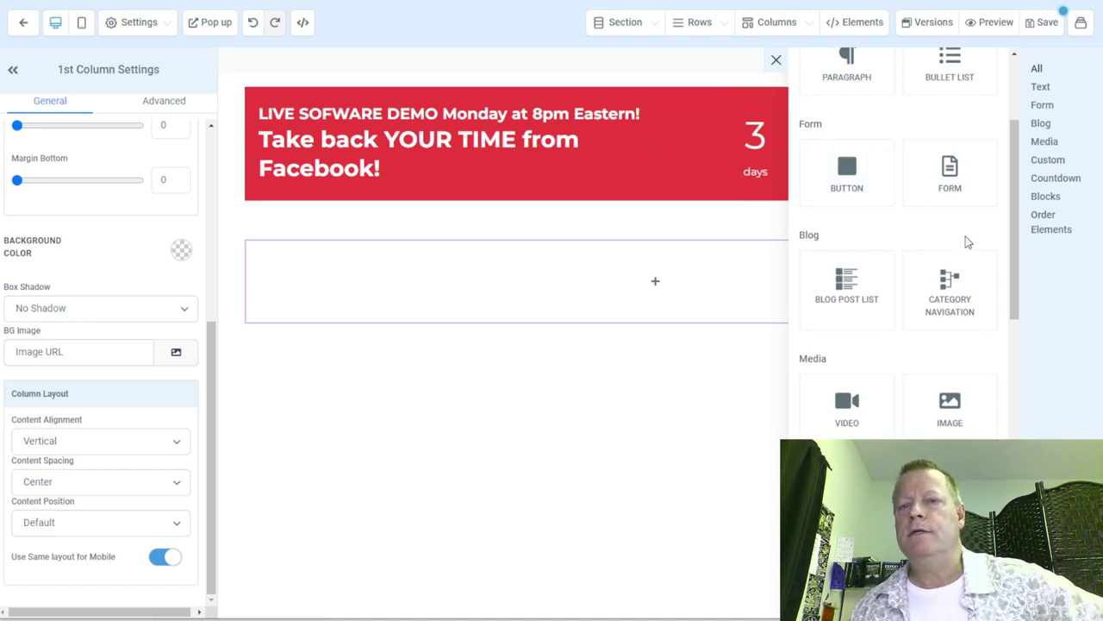
scroll(965, 240, up, 2)
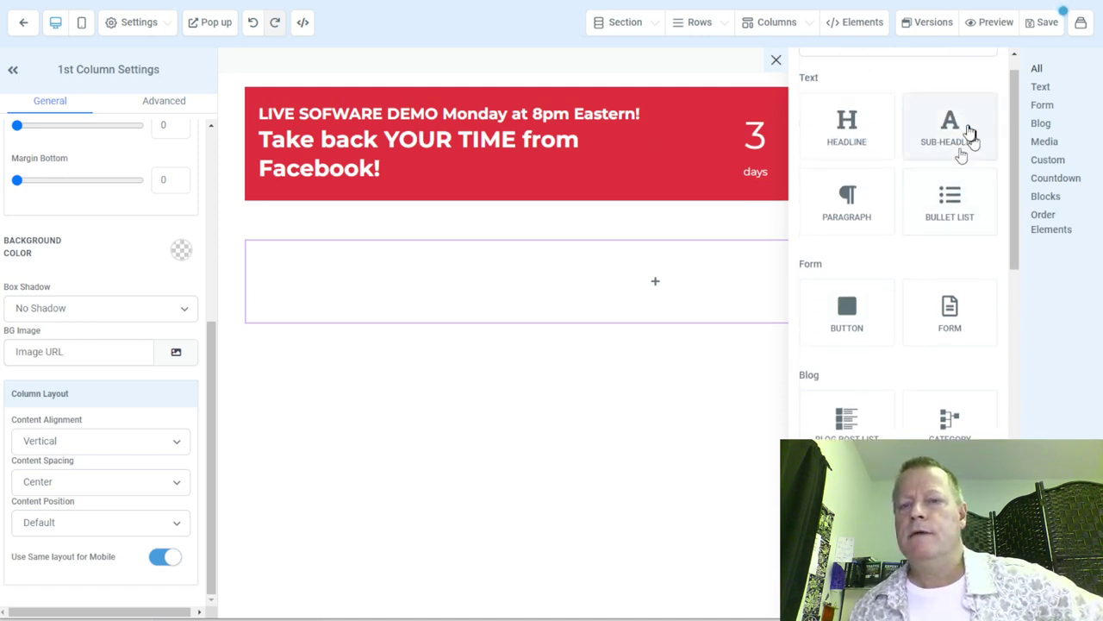
scroll(972, 259, down, 4)
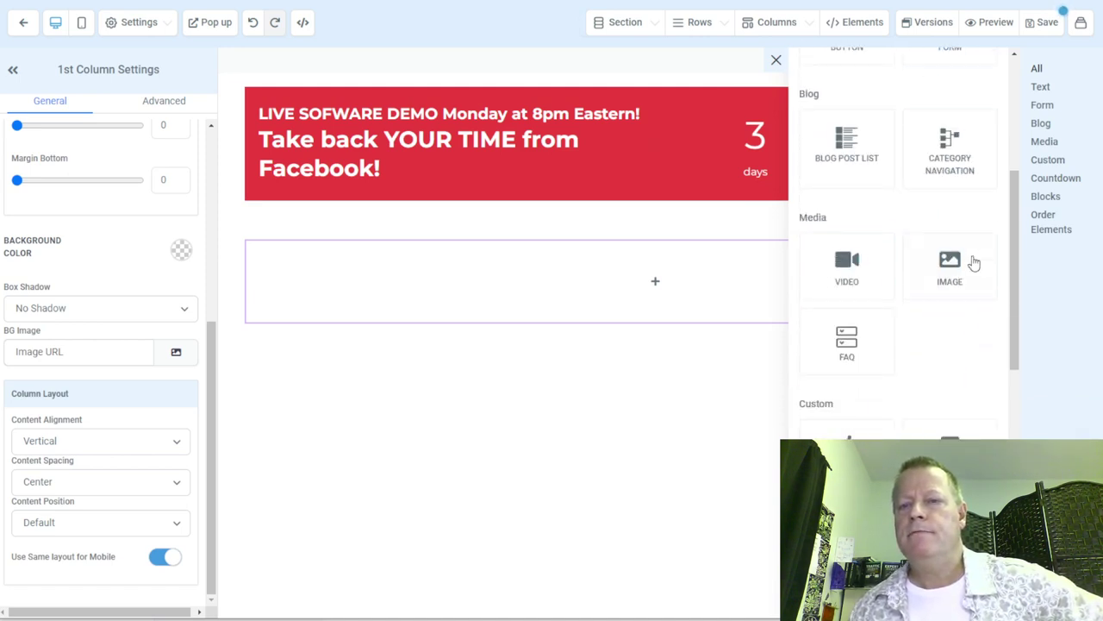
Step: Examine the elements by category: Order Elements, Blocks, Countdown, Custom, Media, Blog, Form and Text
click(1052, 229)
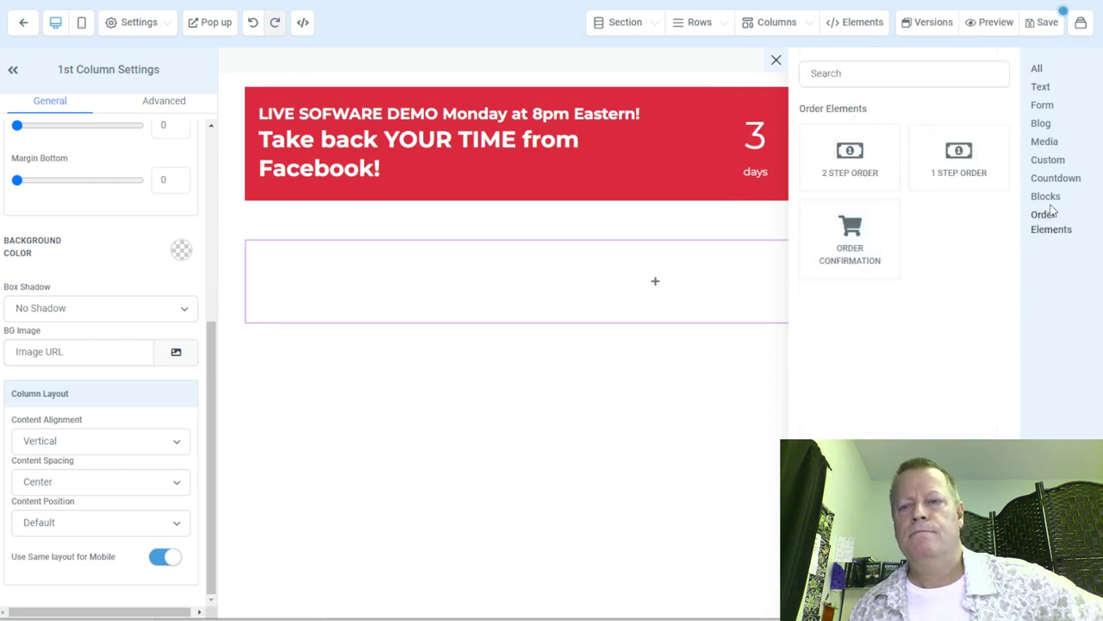
click(1044, 197)
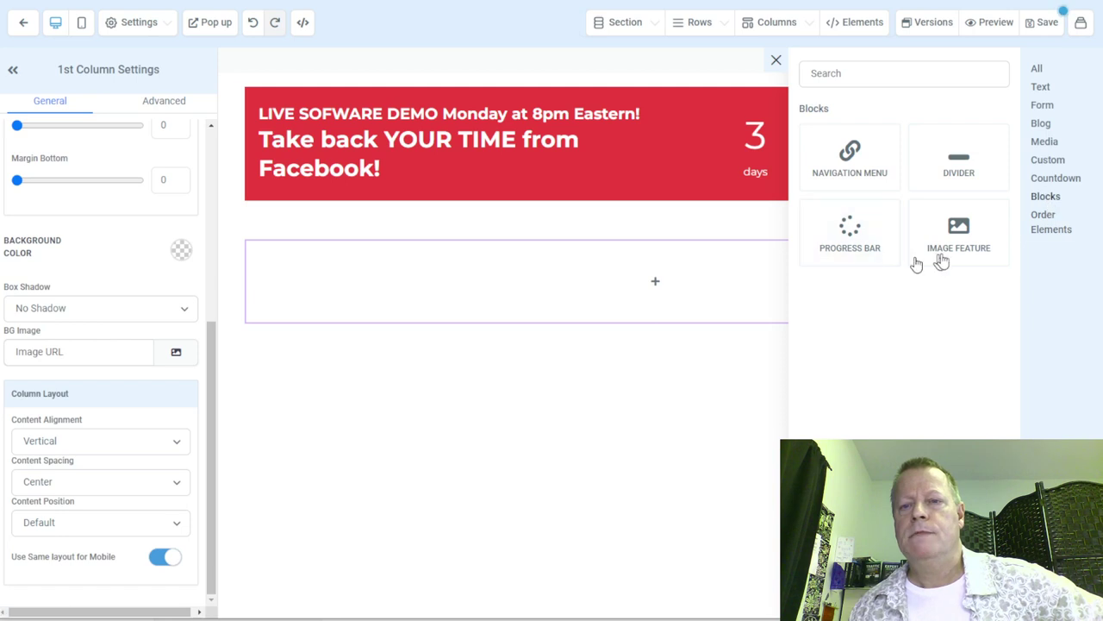
click(1053, 178)
click(1049, 162)
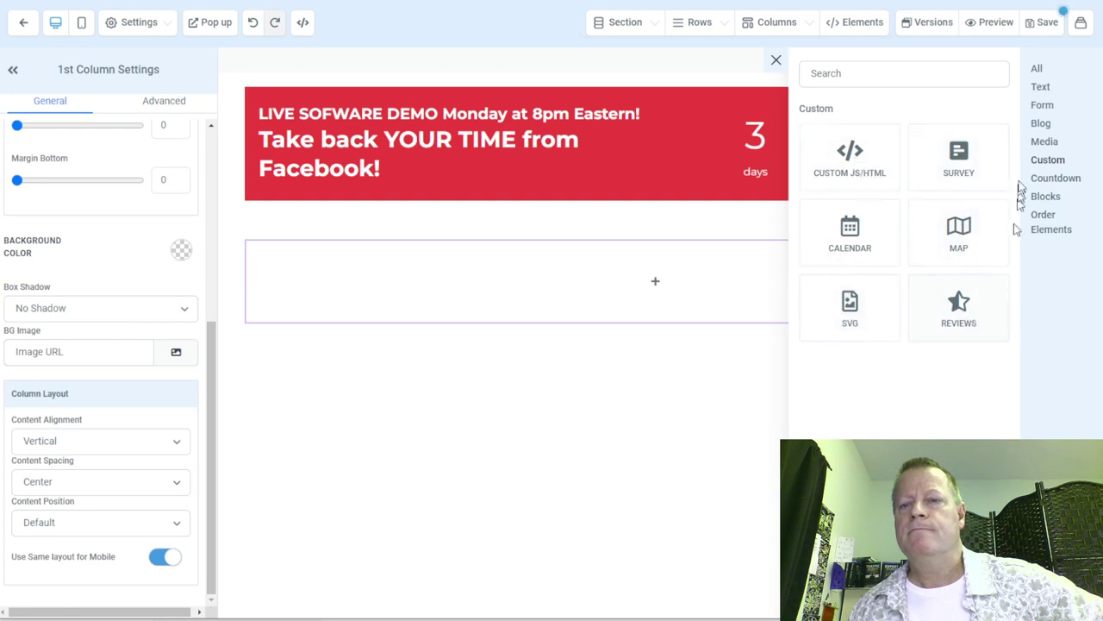
click(1044, 143)
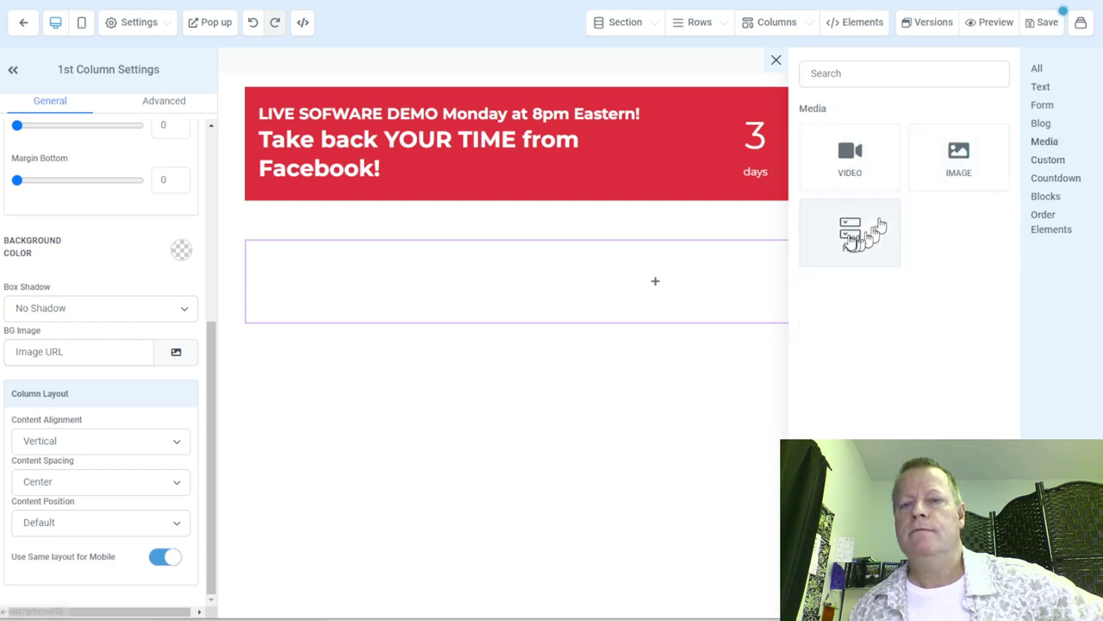
click(1041, 124)
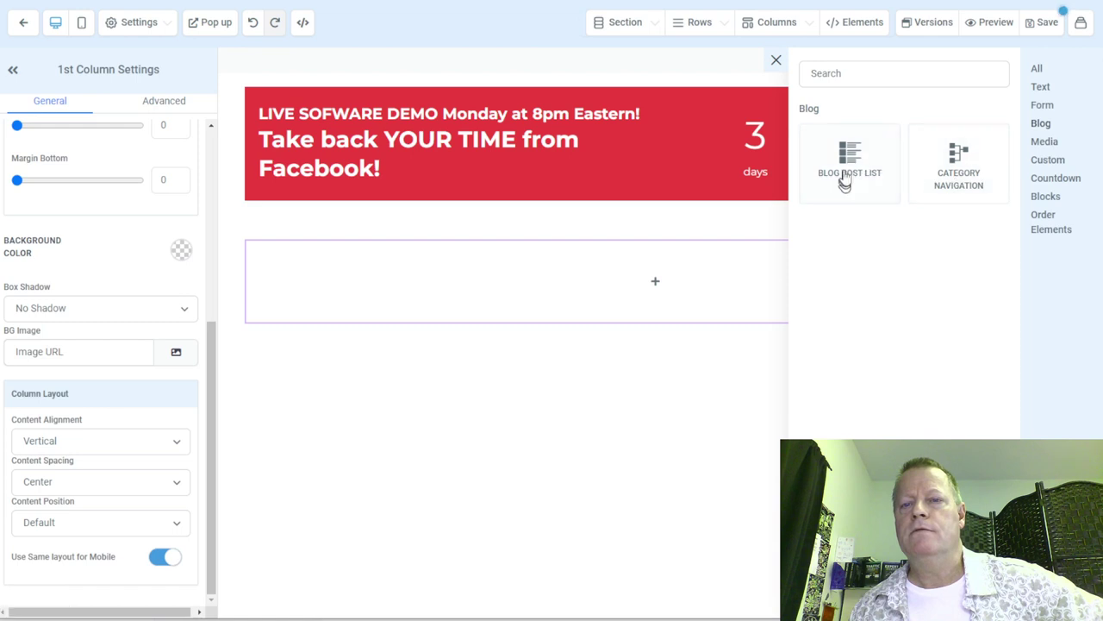
click(1043, 107)
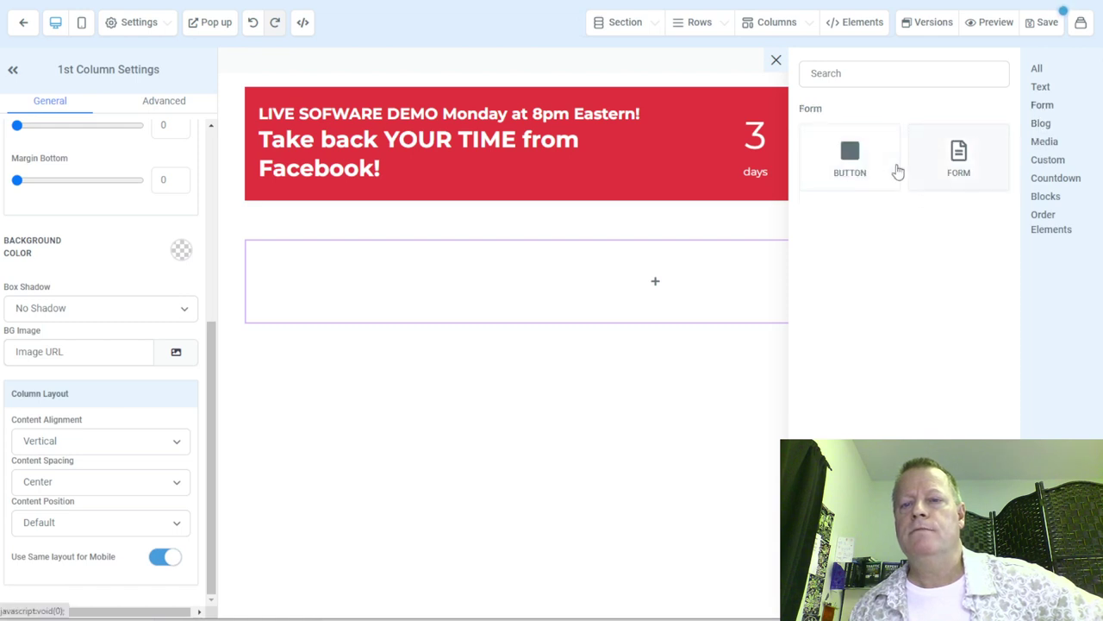
click(1040, 88)
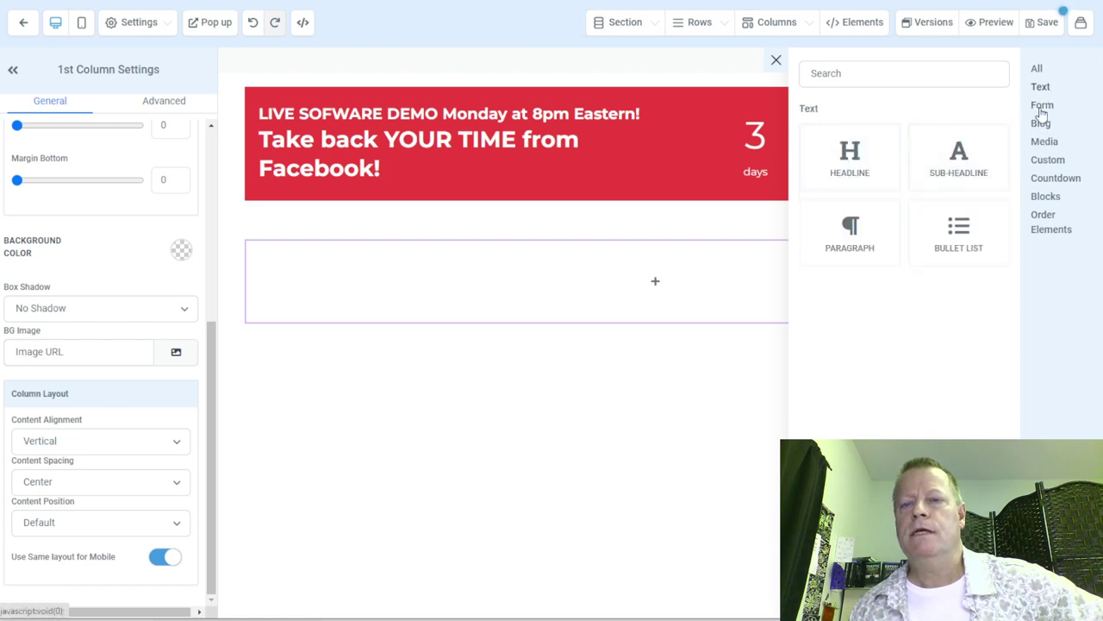
Step: Add a headline element to the new column and copy the "BONUS: First 20 Registrants" heading text from the original Start Page
drag(959, 231, 651, 289)
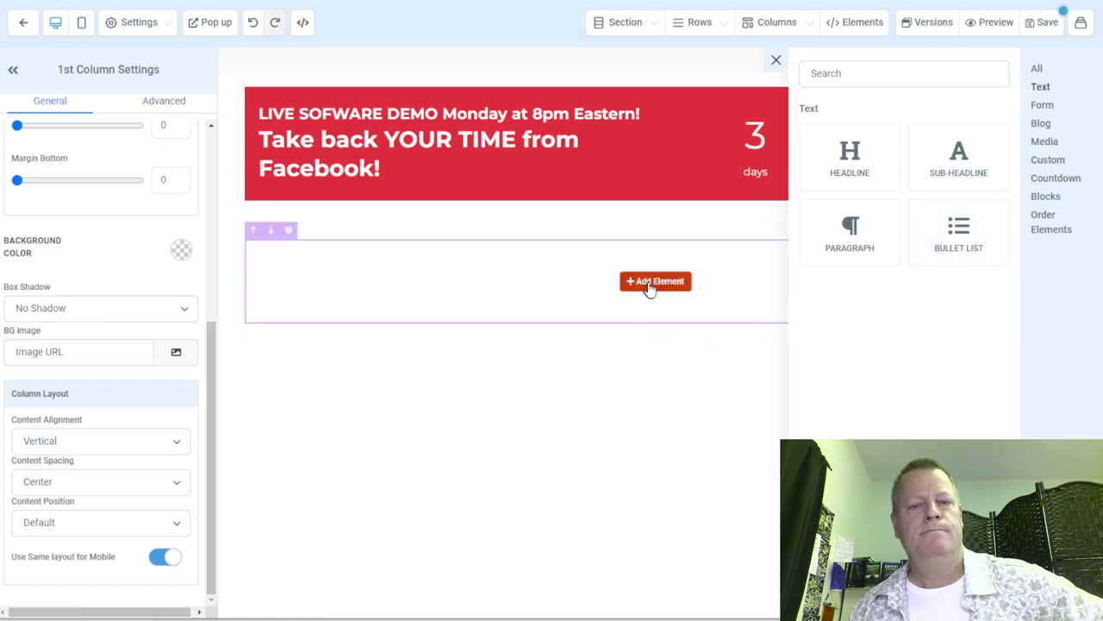
click(868, 173)
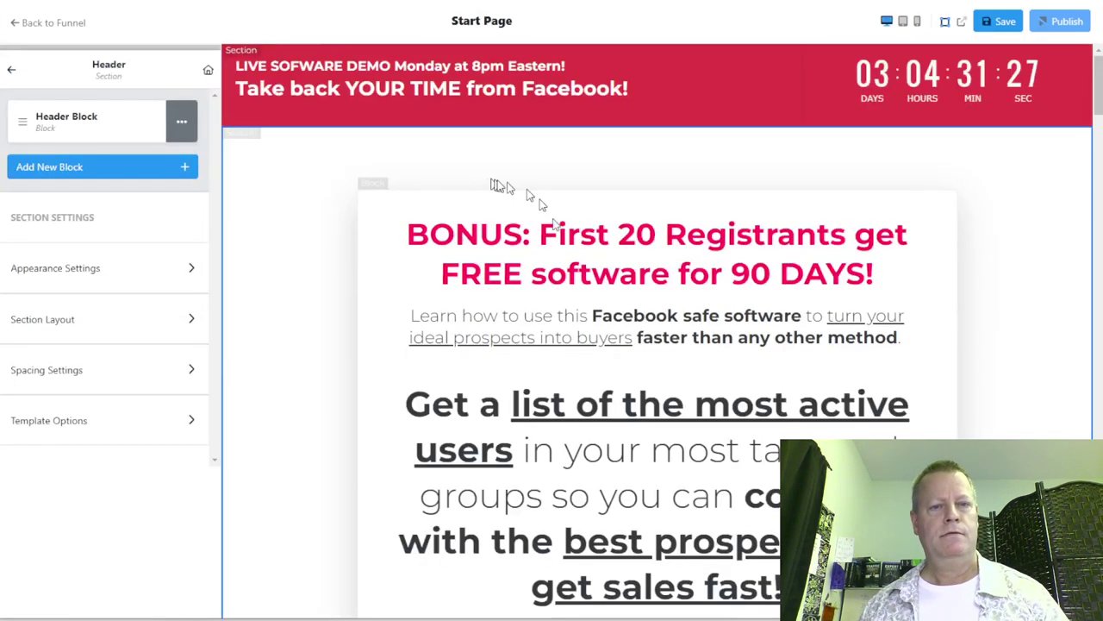
click(572, 249)
click(24, 295)
drag(159, 309, 7, 300)
key(ctrl+c)
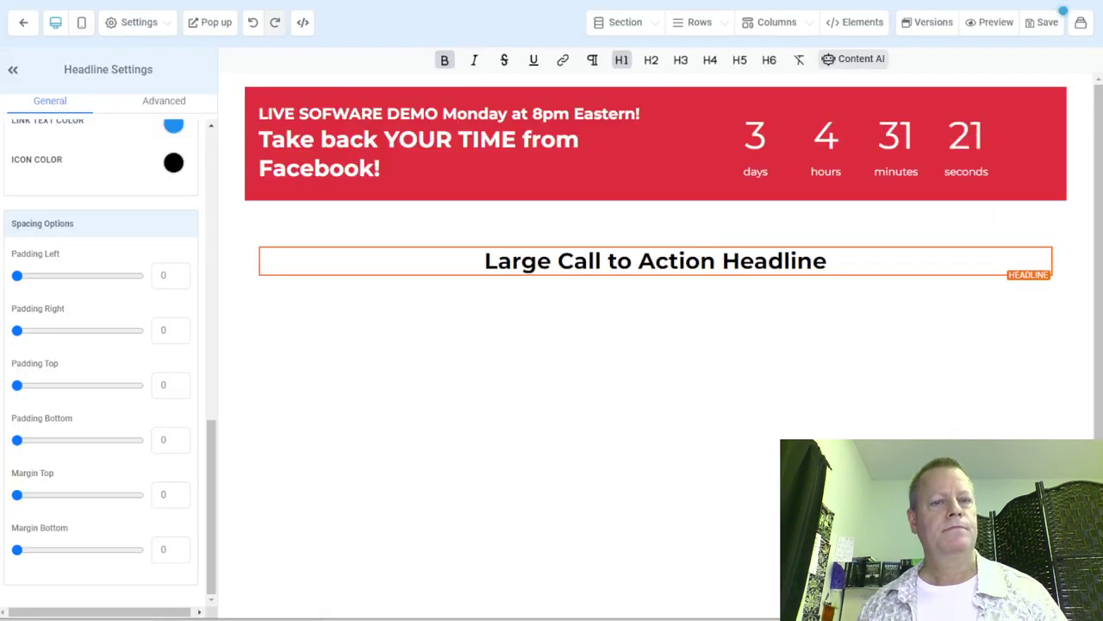
Step: Replace the new headline's placeholder with the copied "BONUS: First 20 Registrants get FREE software for 90 DAYS!" and remove the blank line above it
key(ctrl+Tab)
drag(832, 261, 500, 274)
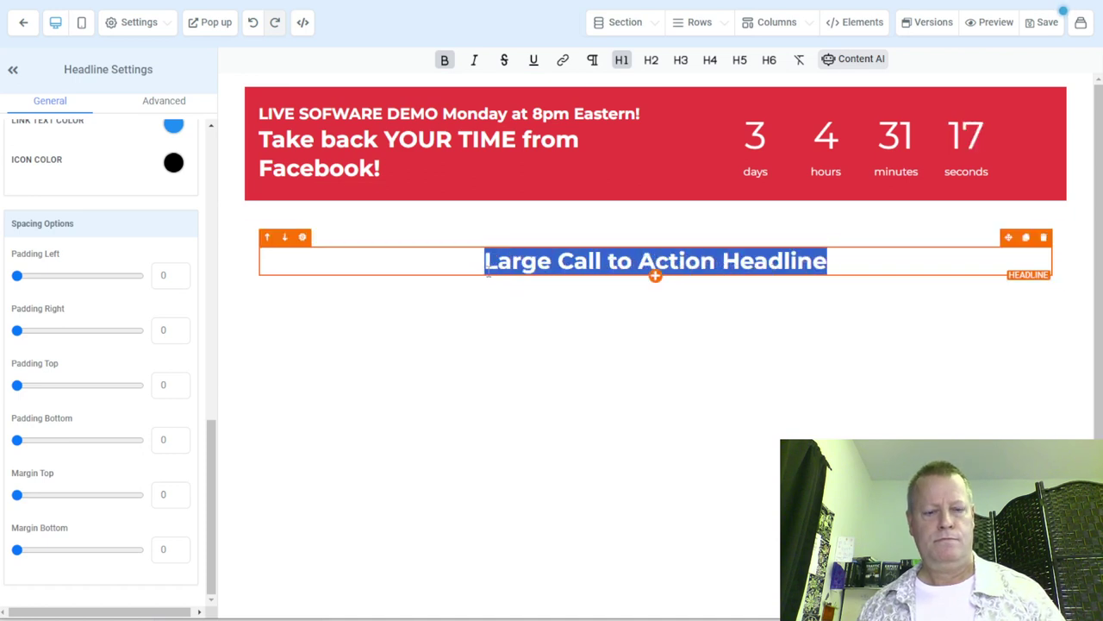
key(ctrl+v)
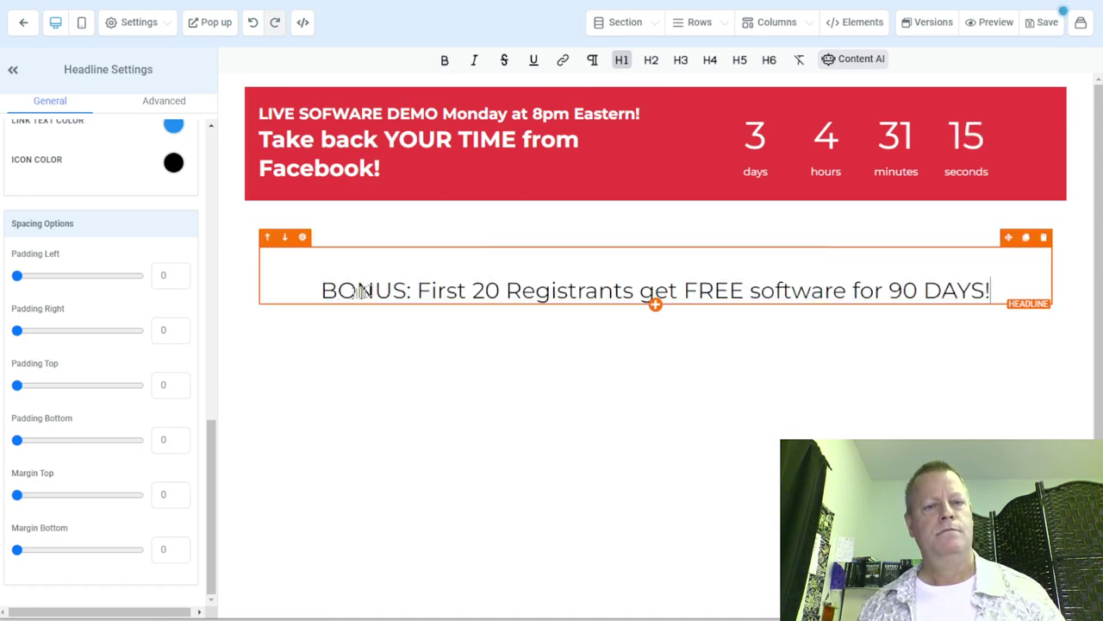
key(BackSpace)
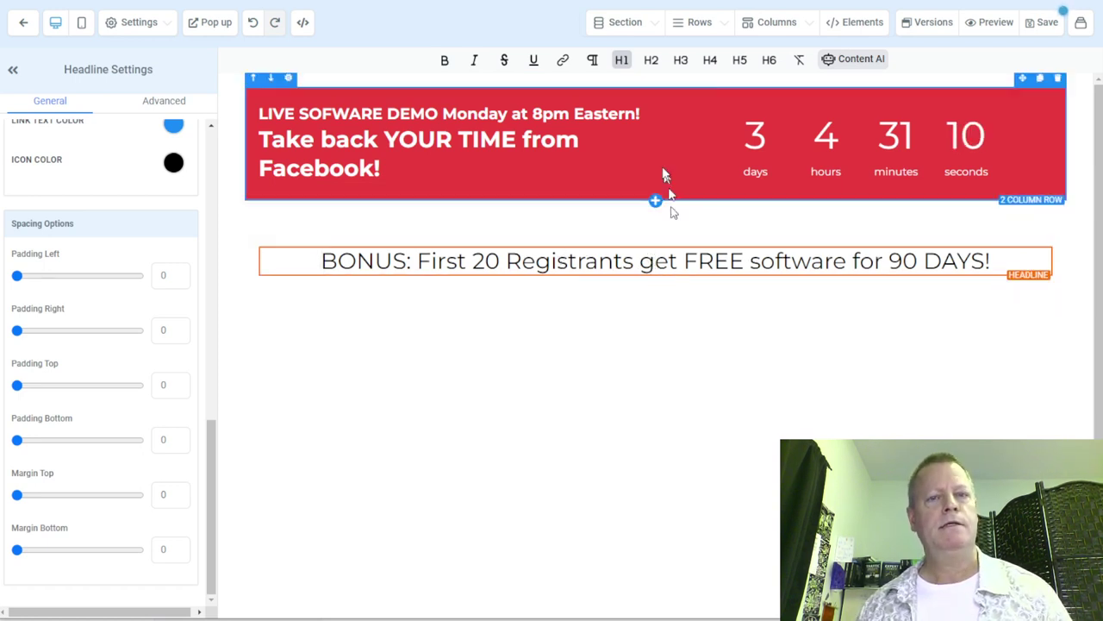
Step: Change the BONUS headline to paragraph format and make its whole text bold
click(628, 62)
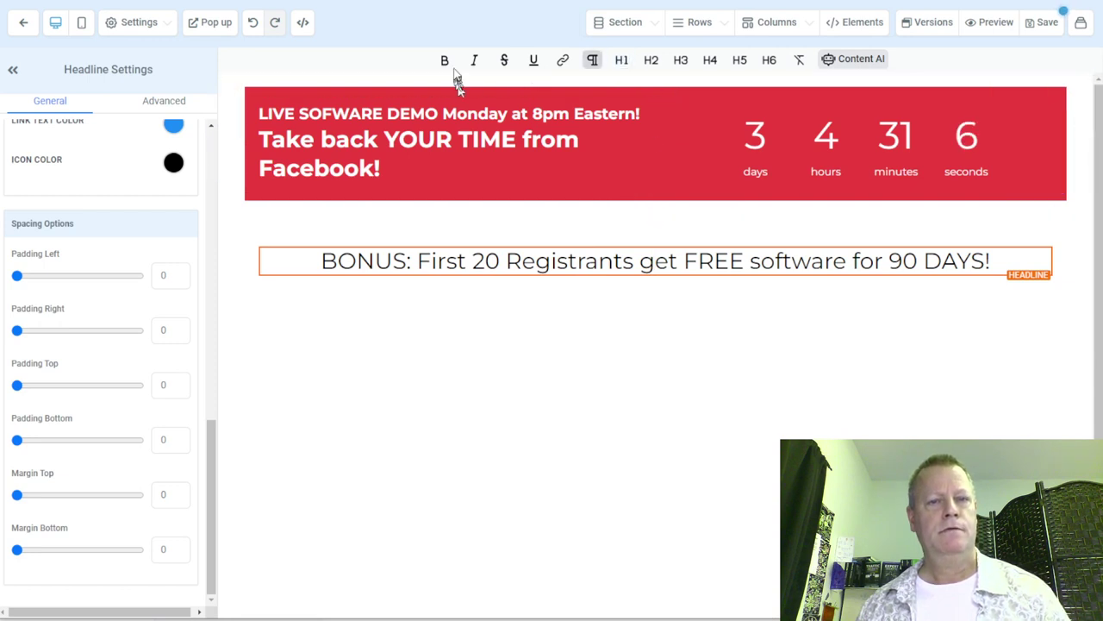
triple_click(500, 261)
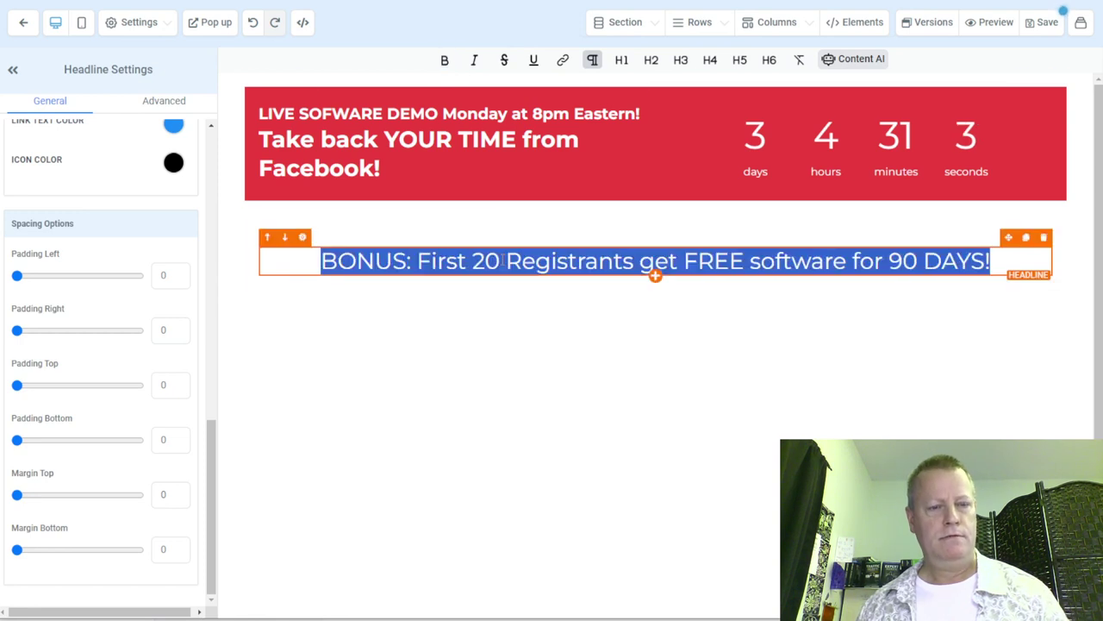
click(445, 60)
click(579, 260)
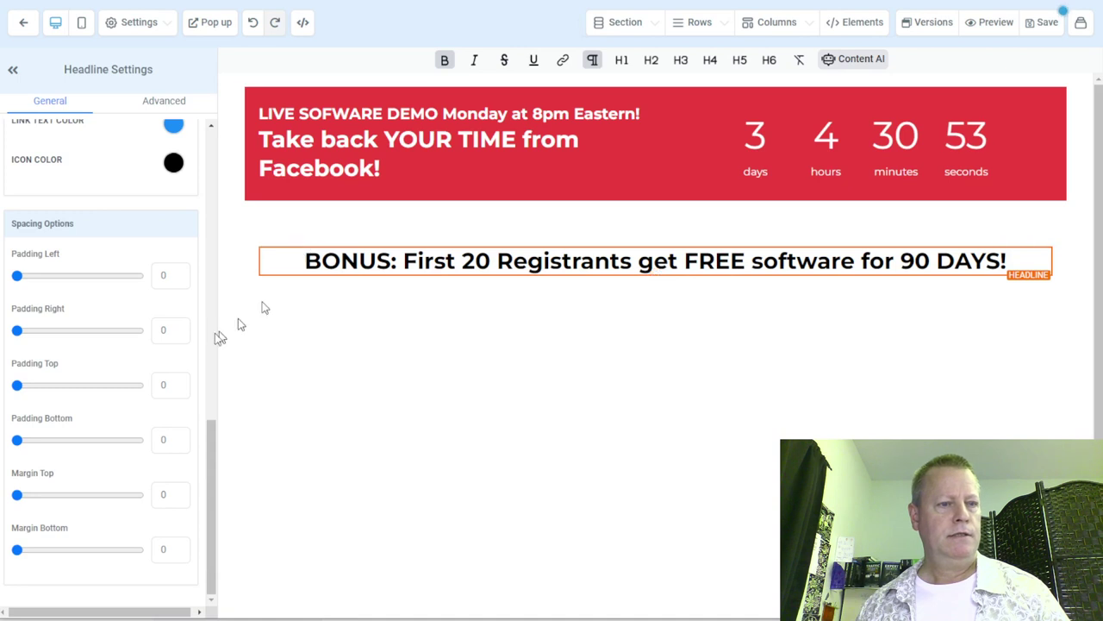
Step: Set both the bold text color and the regular text color of the BONUS headline to red
scroll(86, 363, up, 3)
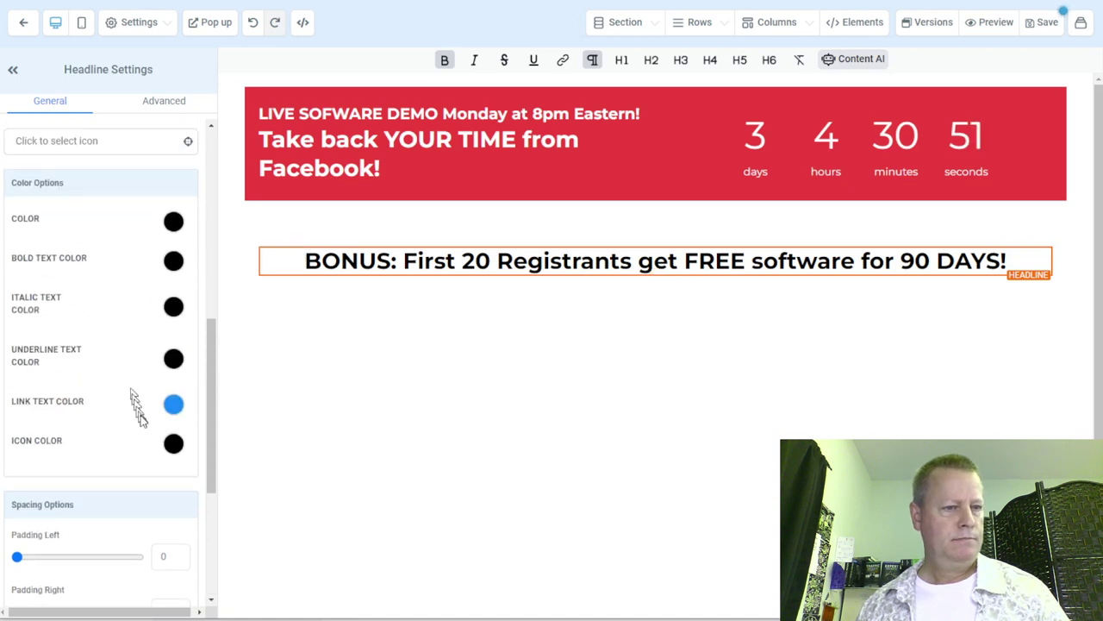
click(173, 262)
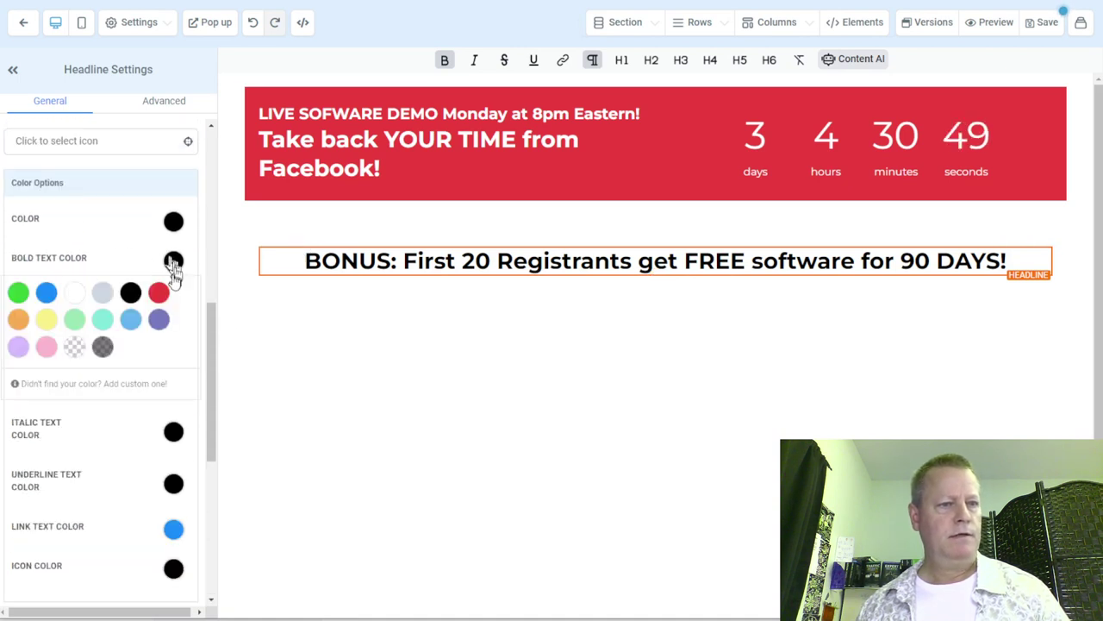
click(159, 295)
click(175, 225)
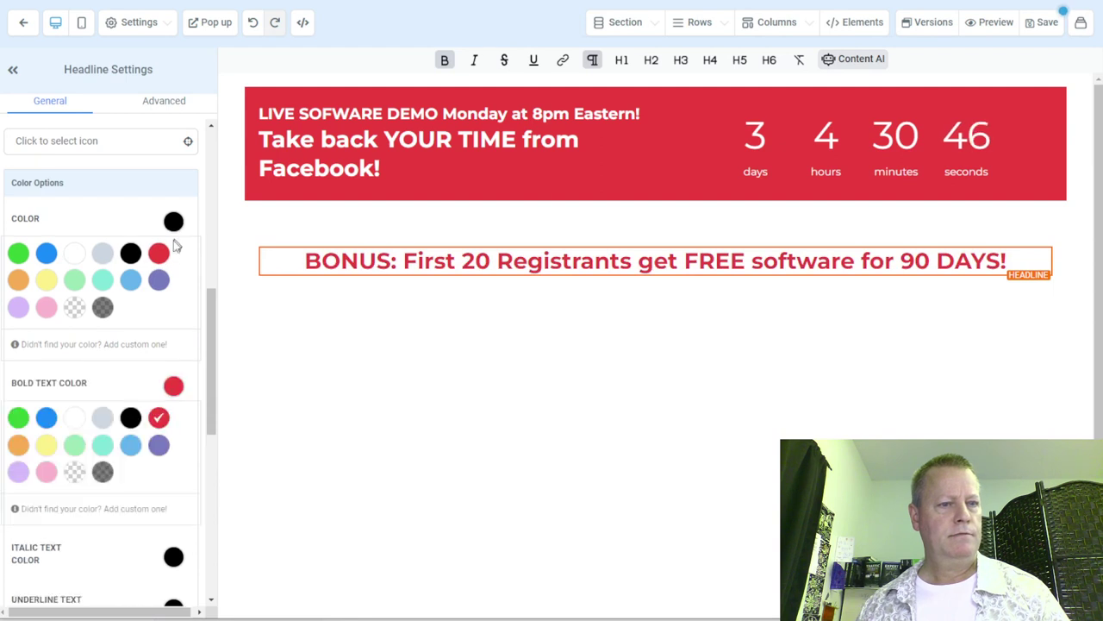
click(175, 223)
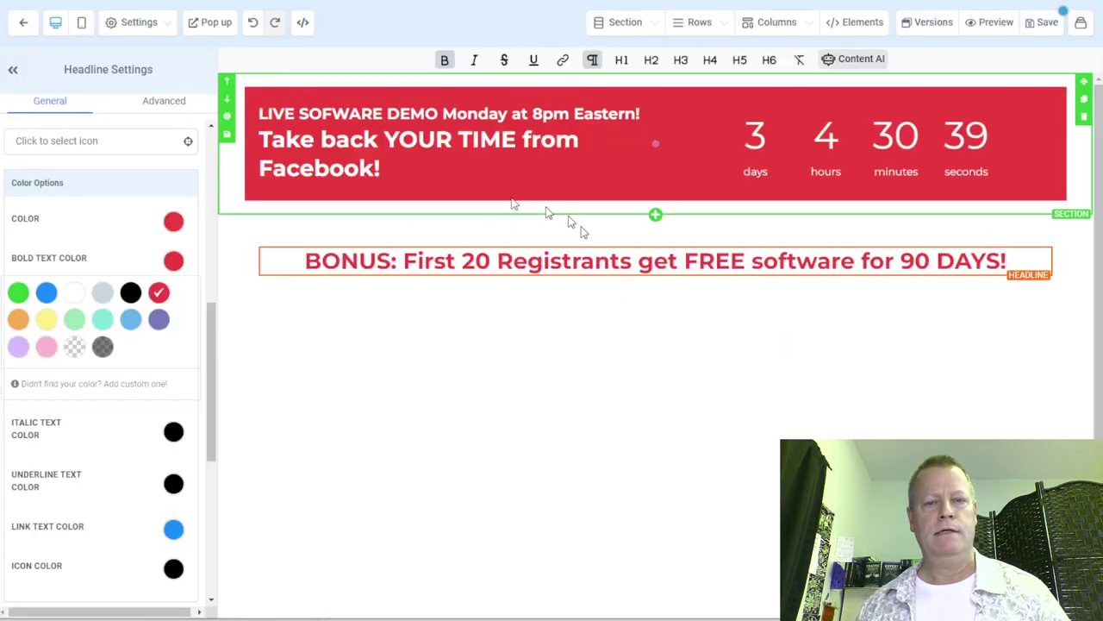
Step: Add a sub-headline under the BONUS headline and fill it with the "Learn how to use this Facebook safe software" text from the original Start Page
click(656, 279)
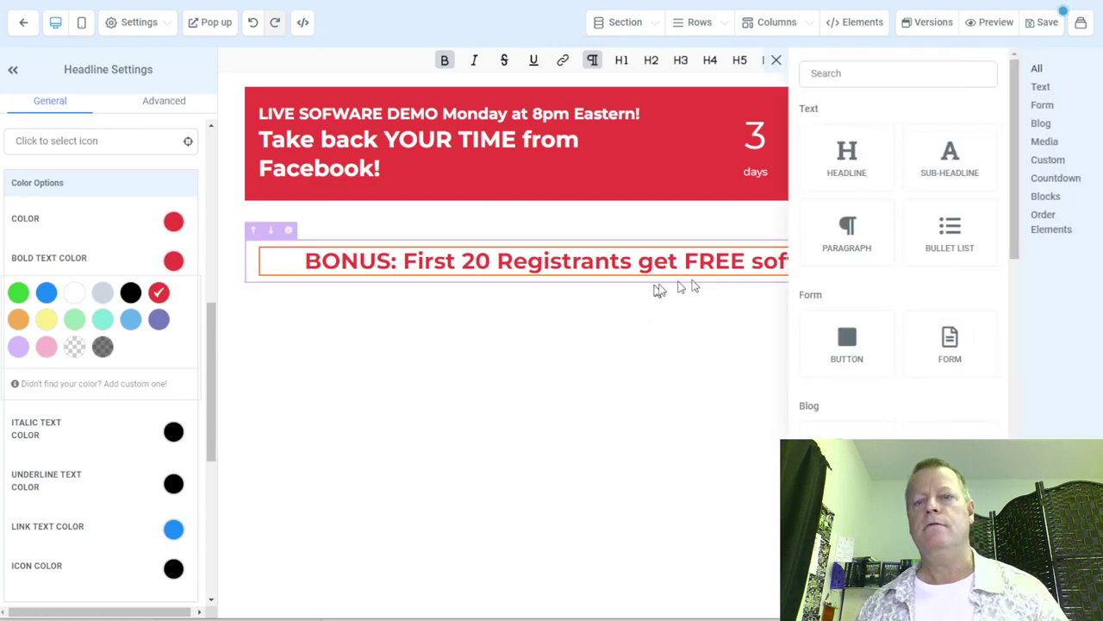
click(952, 164)
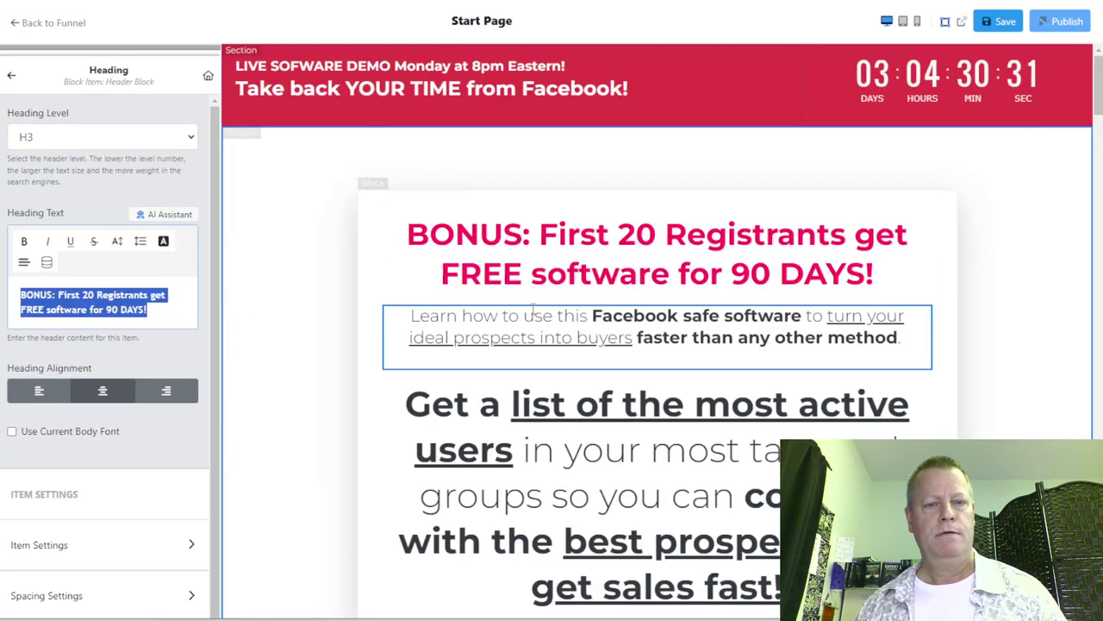
click(448, 327)
drag(154, 347, 41, 297)
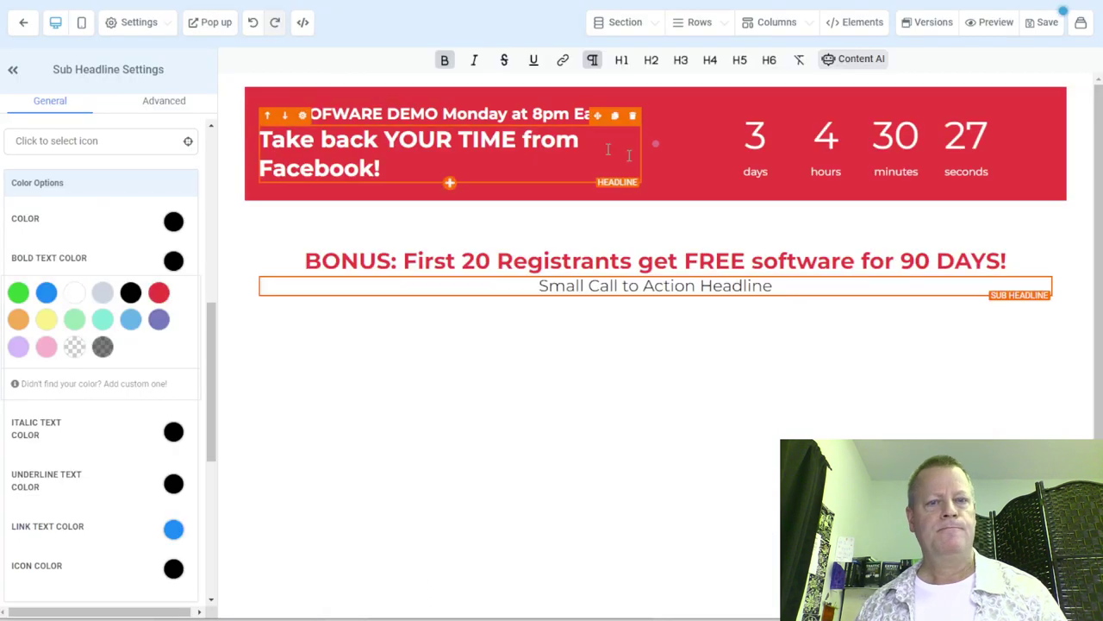
drag(778, 288, 496, 308)
text(Learn how to use this Facebook safe software to turn your ideal prospects into buyers faster than any other method.)
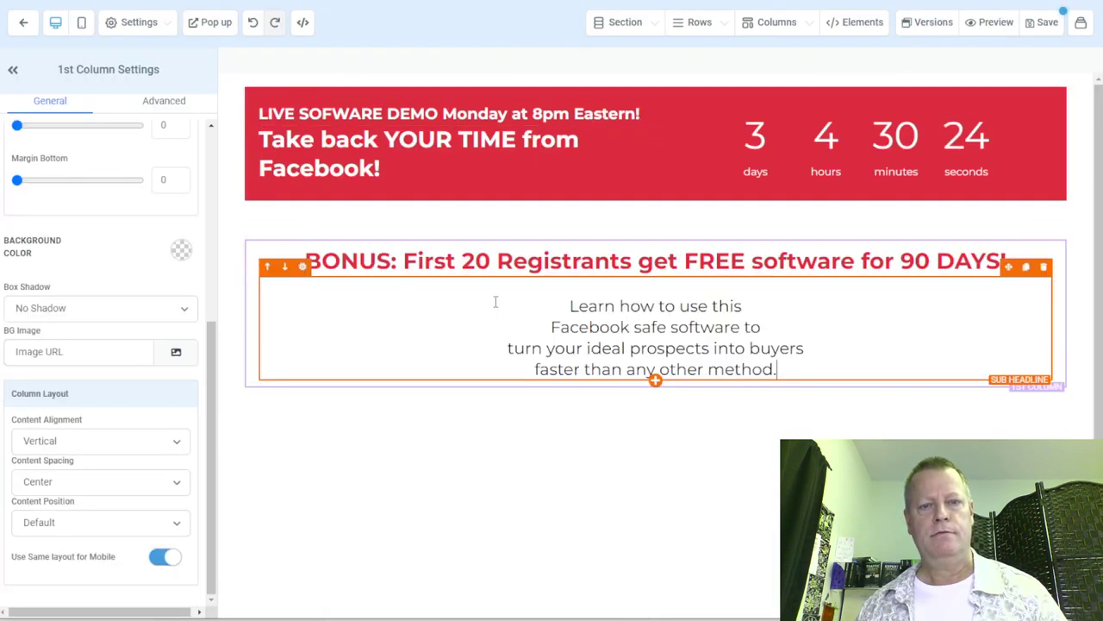
Step: Remove the blank line and the line breaks from the pasted sub-headline so it reads as one continuous sentence
click(568, 305)
key(BackSpace)
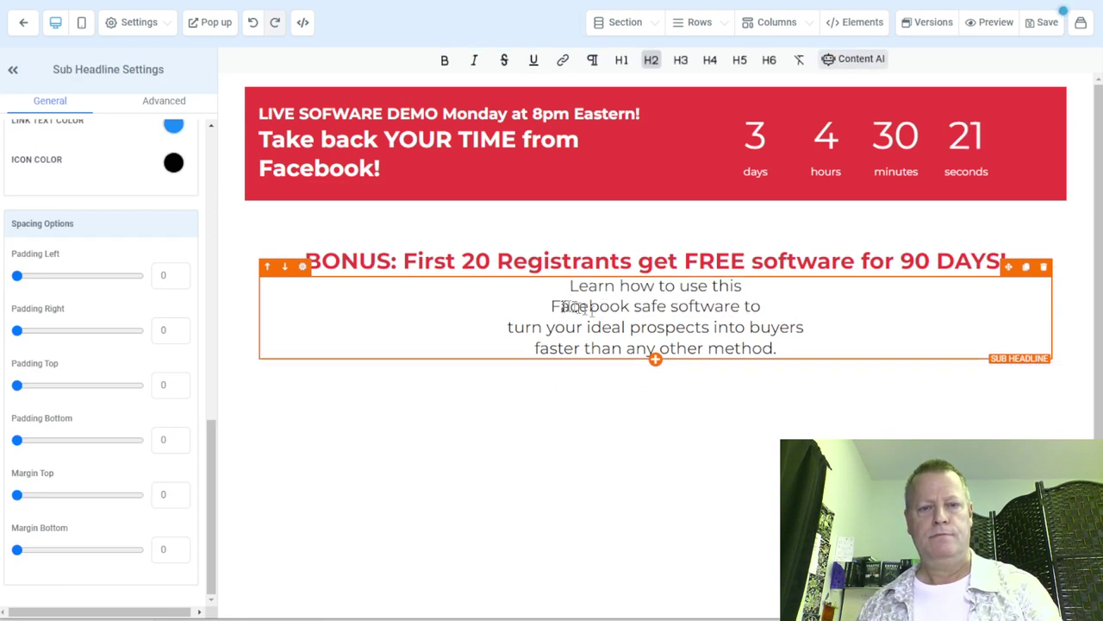
key(BackSpace)
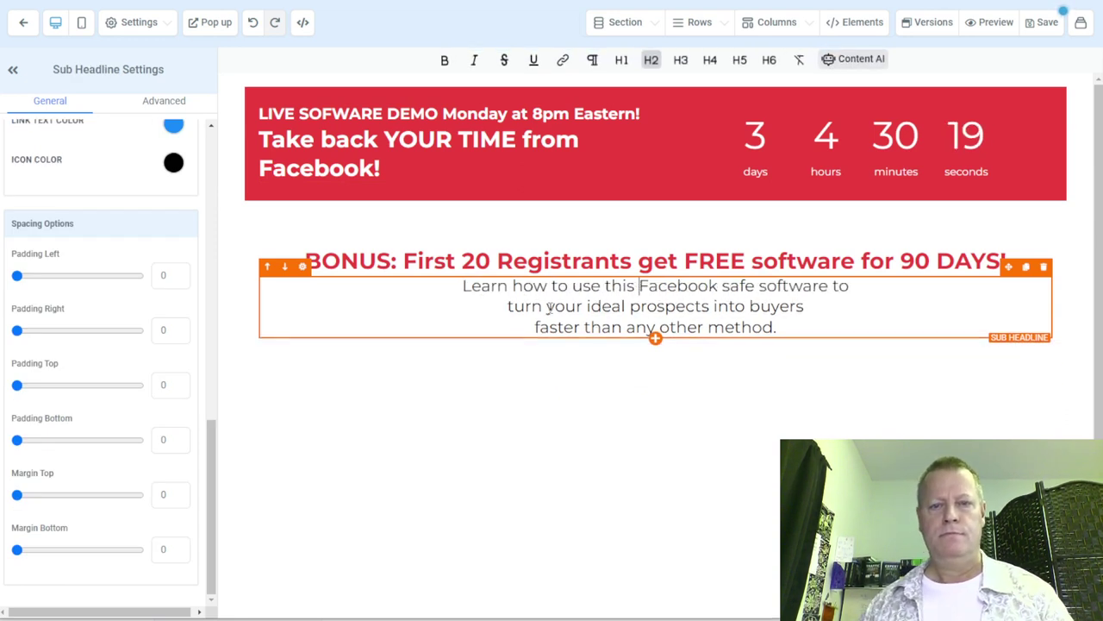
click(506, 307)
key(BackSpace)
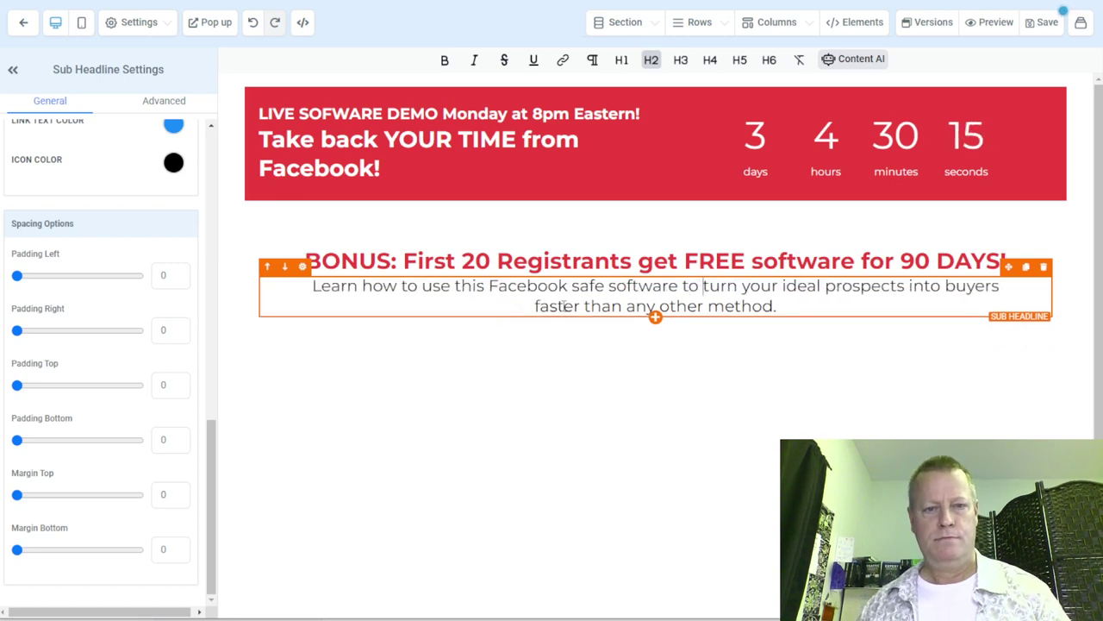
click(535, 307)
key(BackSpace)
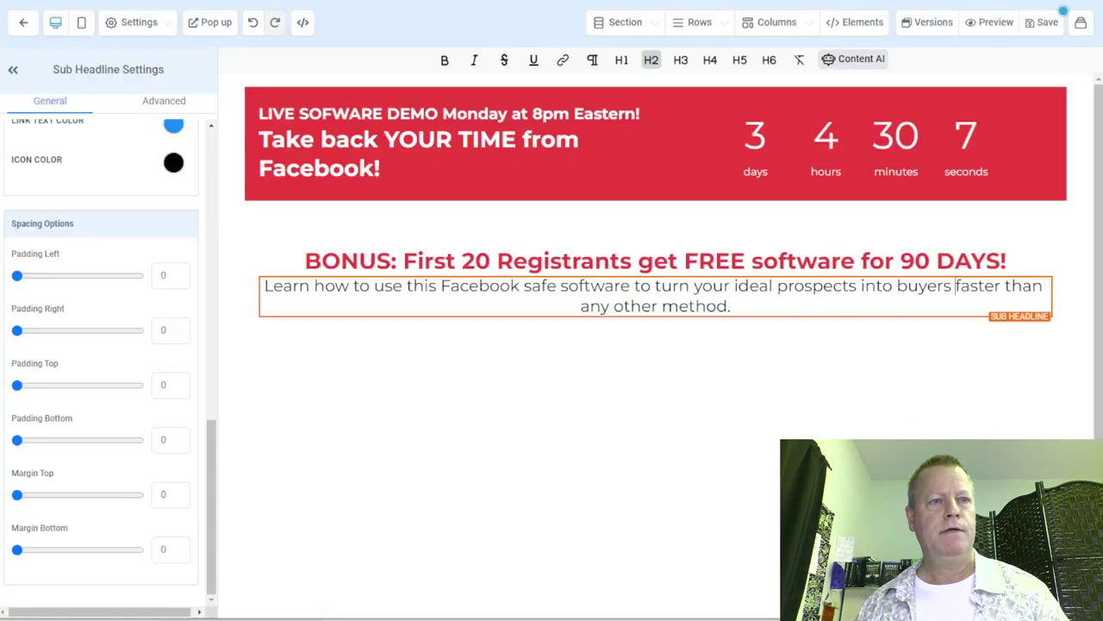
Step: In the sub-headline, bold "Facebook safe software" and underline "turn your ideal prospects into buyers"
drag(443, 287, 633, 285)
key(ctrl+b)
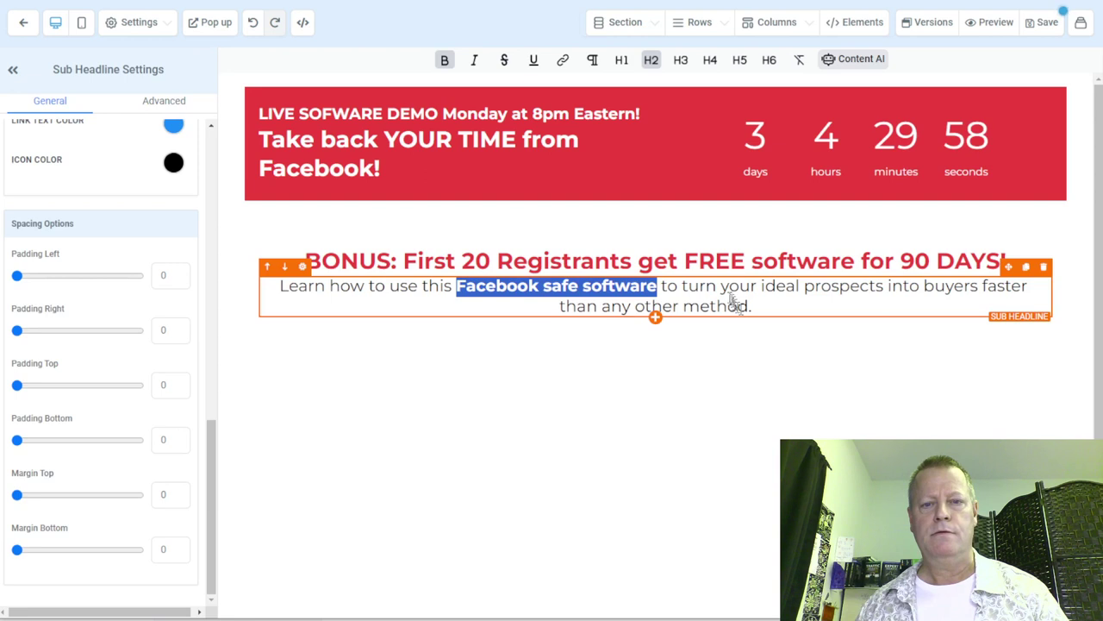
click(703, 292)
drag(686, 285, 979, 286)
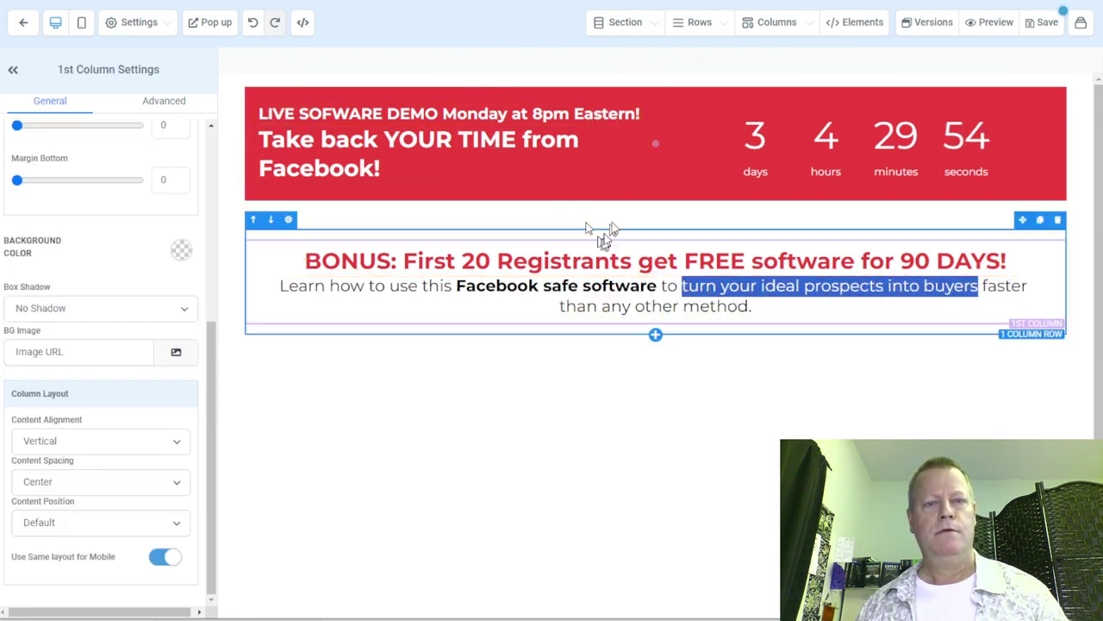
key(ctrl+u)
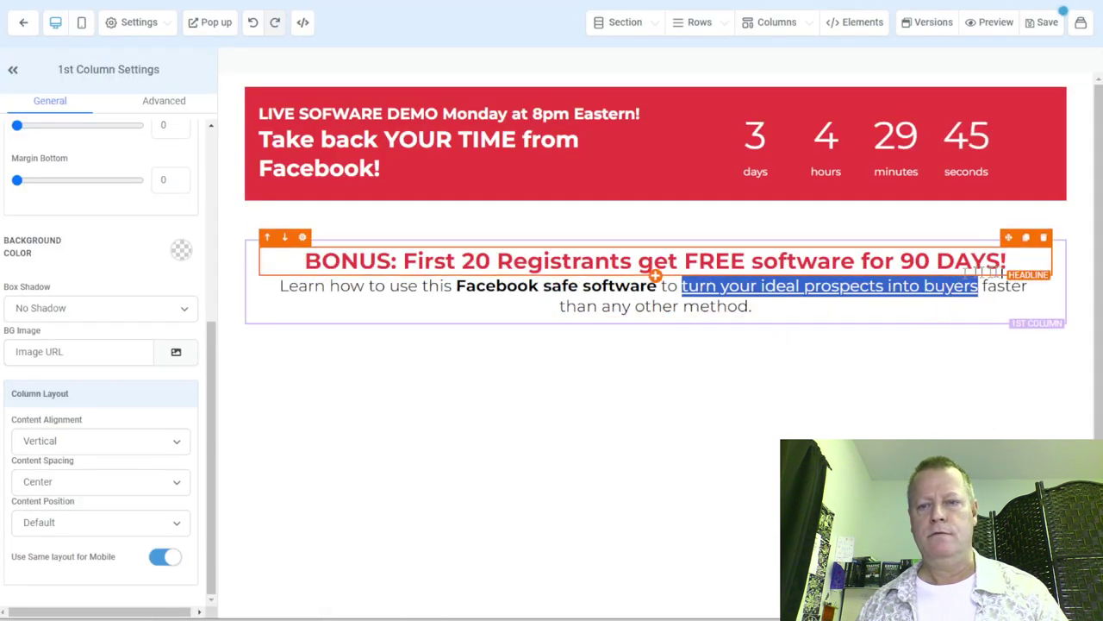
Step: Bold "faster than any other method" in the sub-headline and replace its final period with an exclamation mark
mouse_move(983, 285)
mouse_down()
mouse_move(995, 290)
mouse_move(989, 306)
mouse_up()
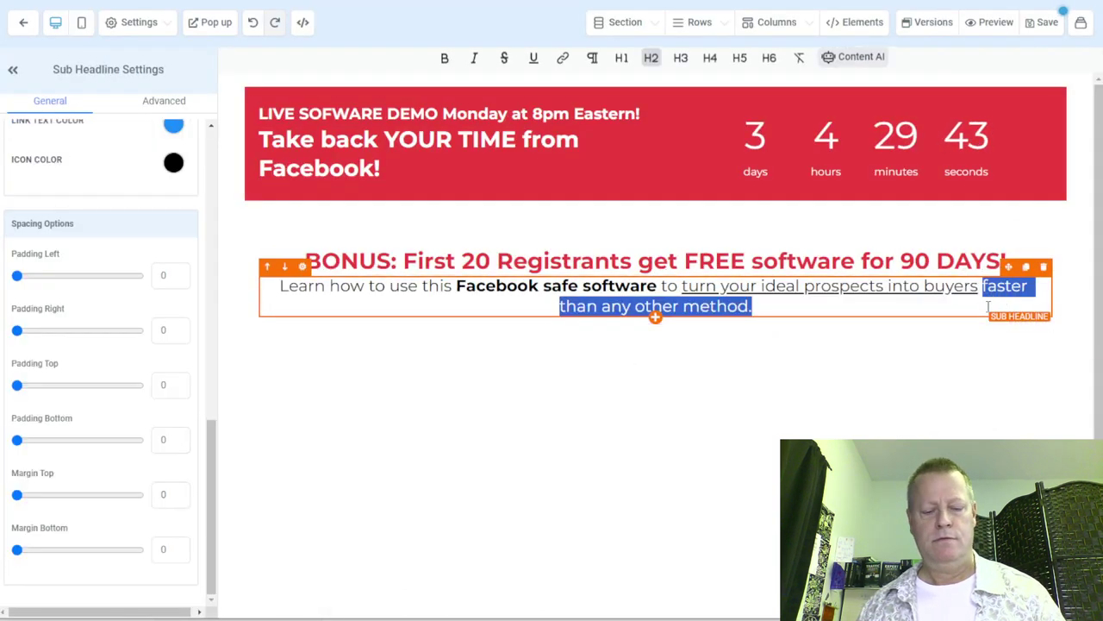
key(ctrl+b)
click(784, 310)
key(BackSpace)
text(!)
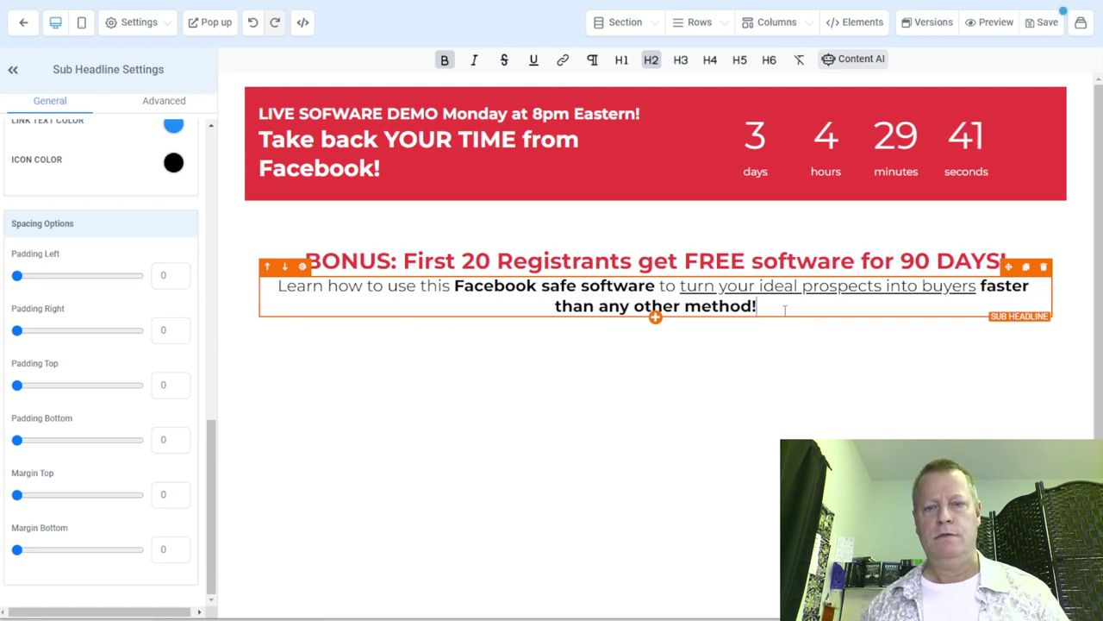
Step: Save the page and add another headline element below the sub-headline
click(654, 318)
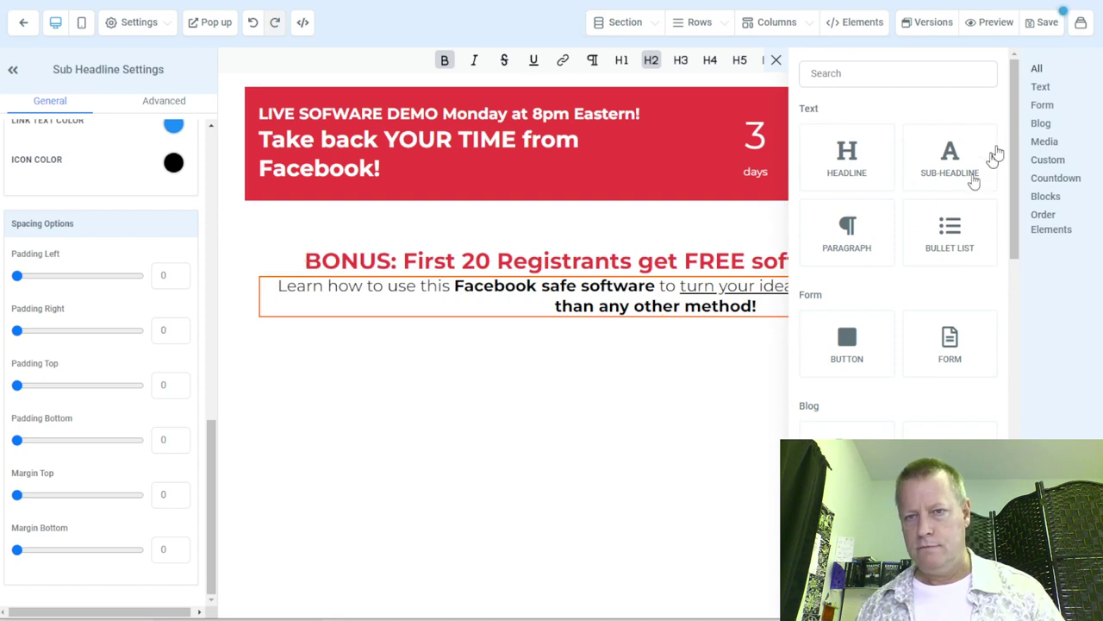
click(1046, 24)
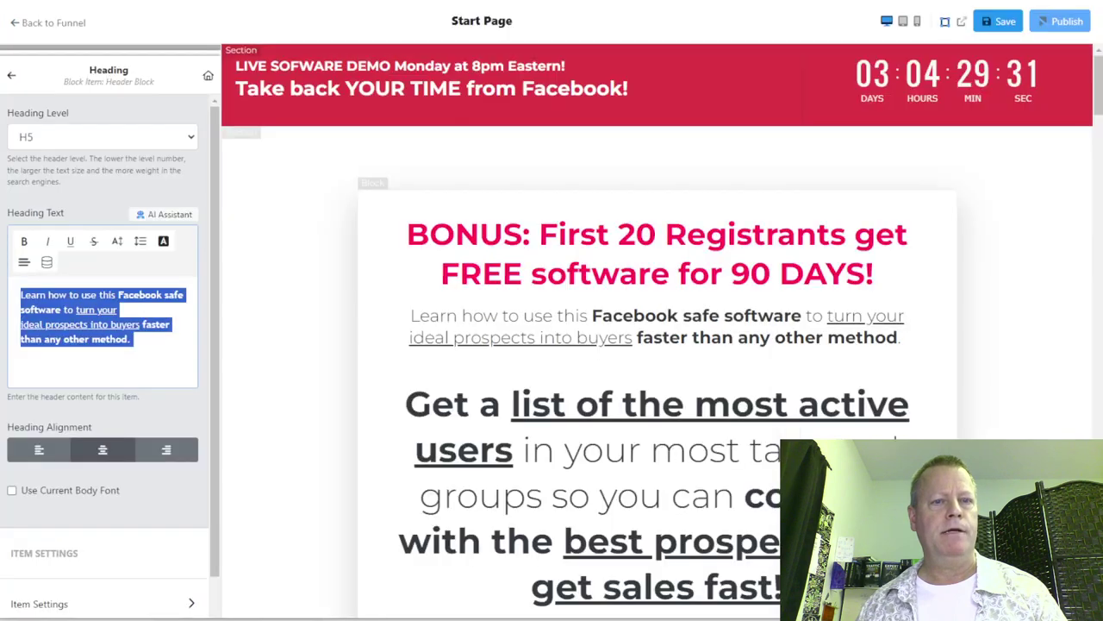
scroll(543, 431, down, 2)
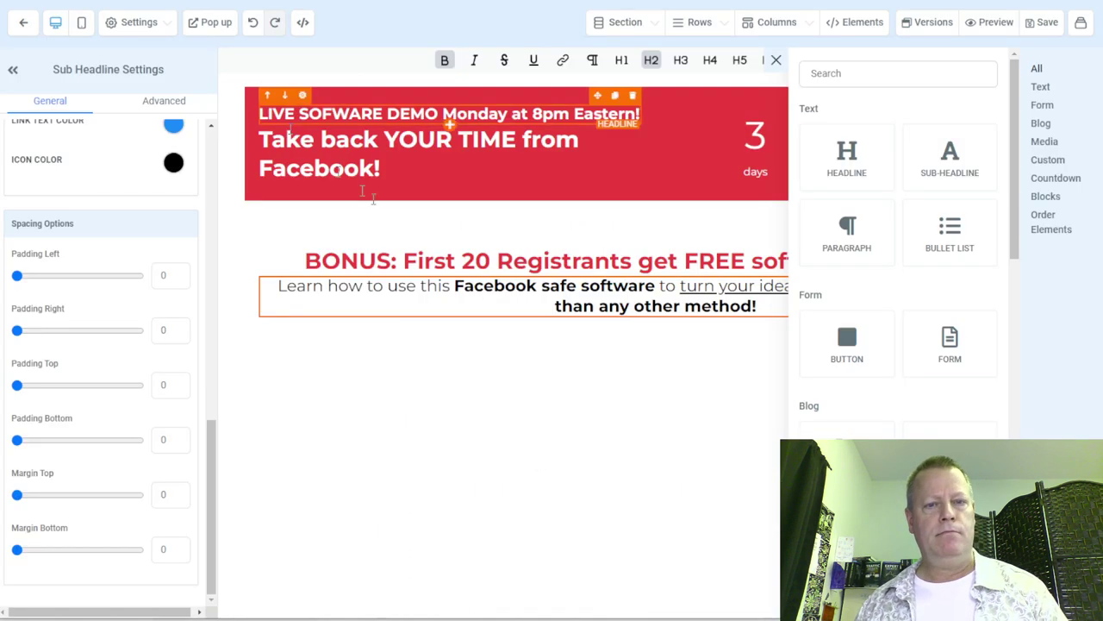
click(849, 178)
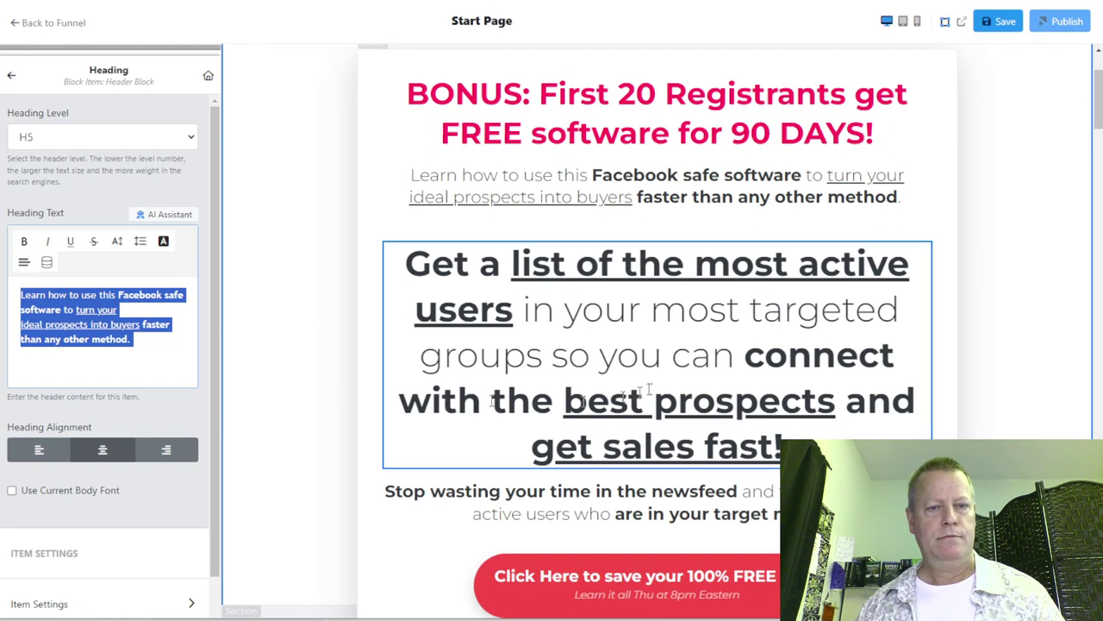
Step: Copy the "Get a list of the most active users" heading text from the original Start Page
click(642, 392)
drag(179, 340, 26, 296)
key(ctrl+c)
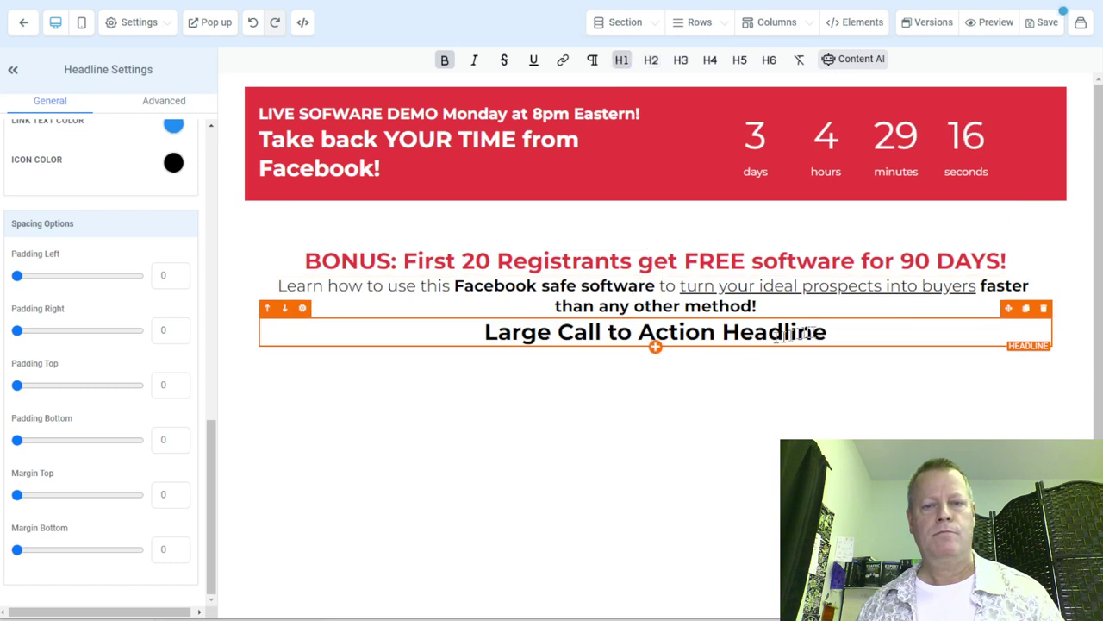
Step: Replace the "Large Call to Action Headline" placeholder with the copied "Get a list of the most active users" text and remove its extra line breaks
drag(840, 333, 491, 333)
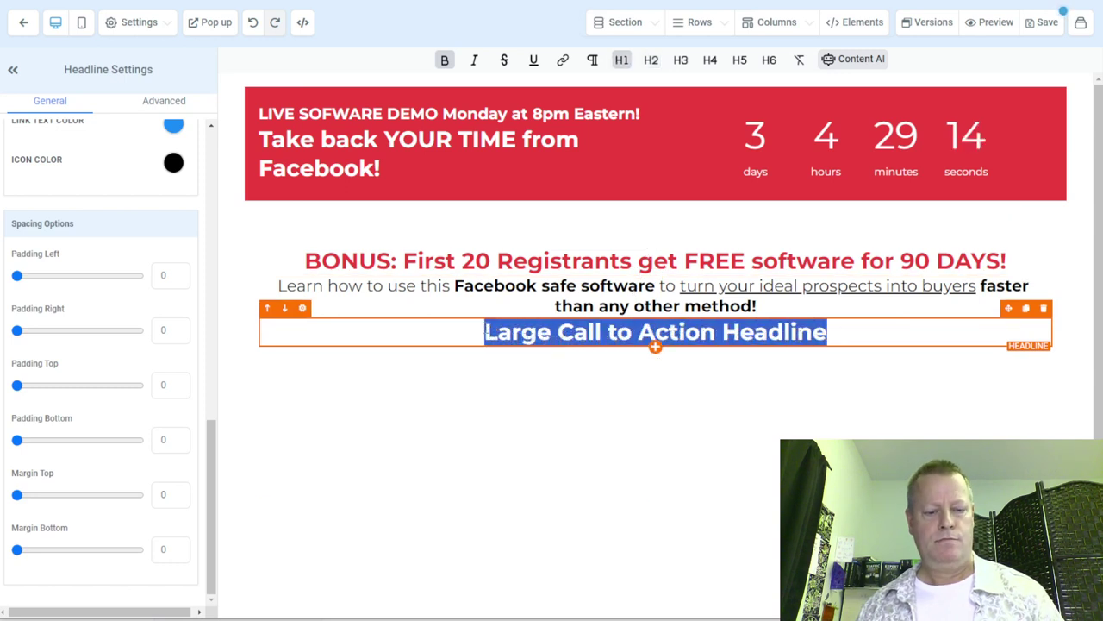
key(ctrl+v)
click(260, 362)
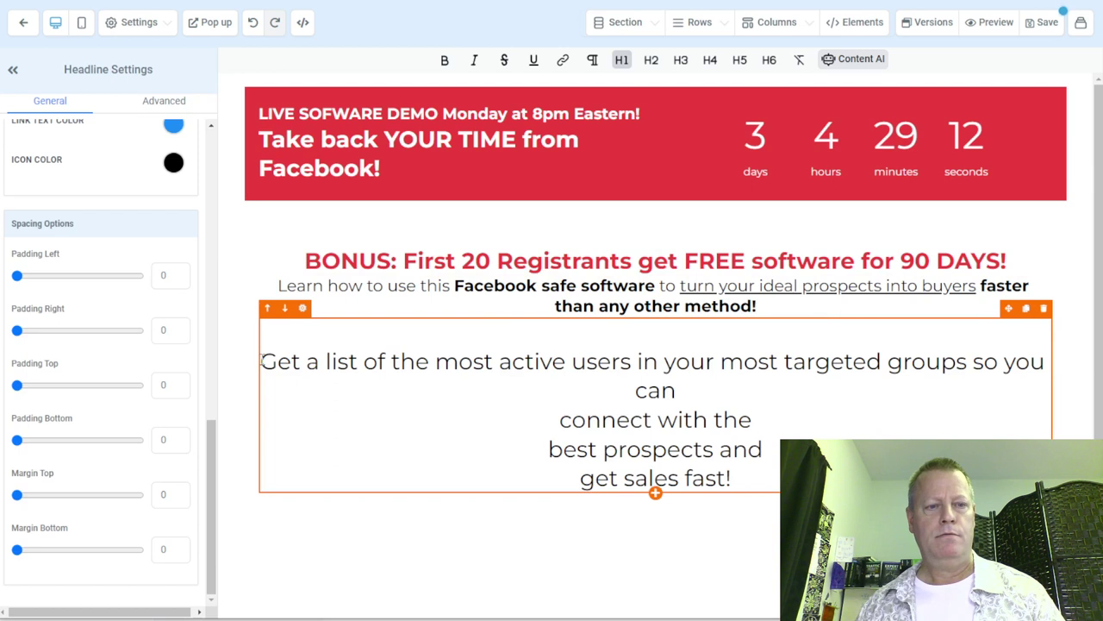
key(BackSpace)
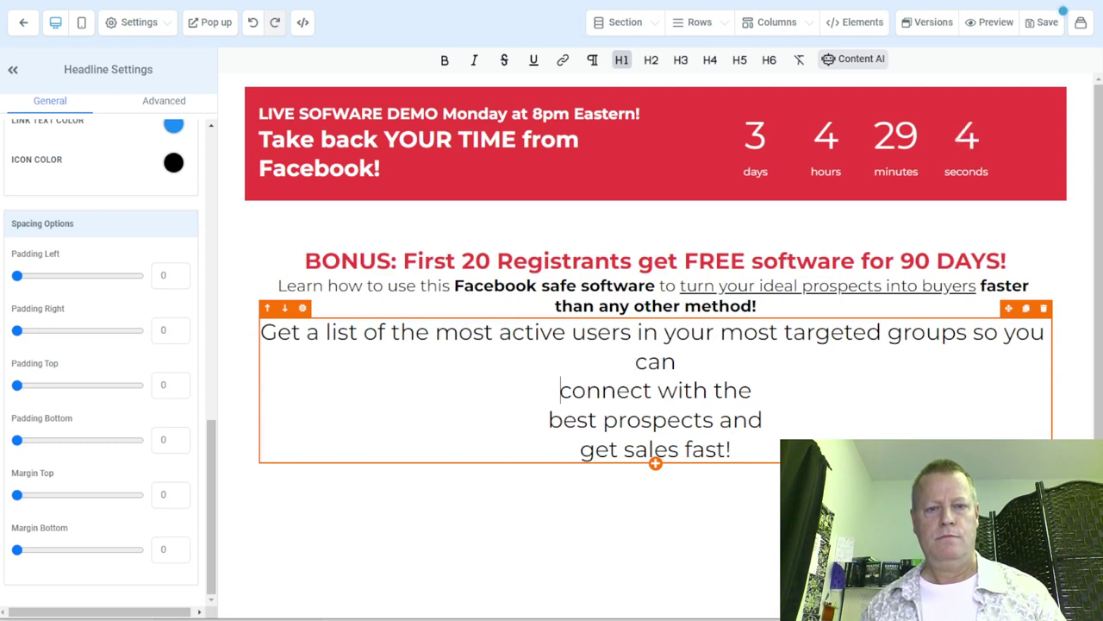
key(BackSpace)
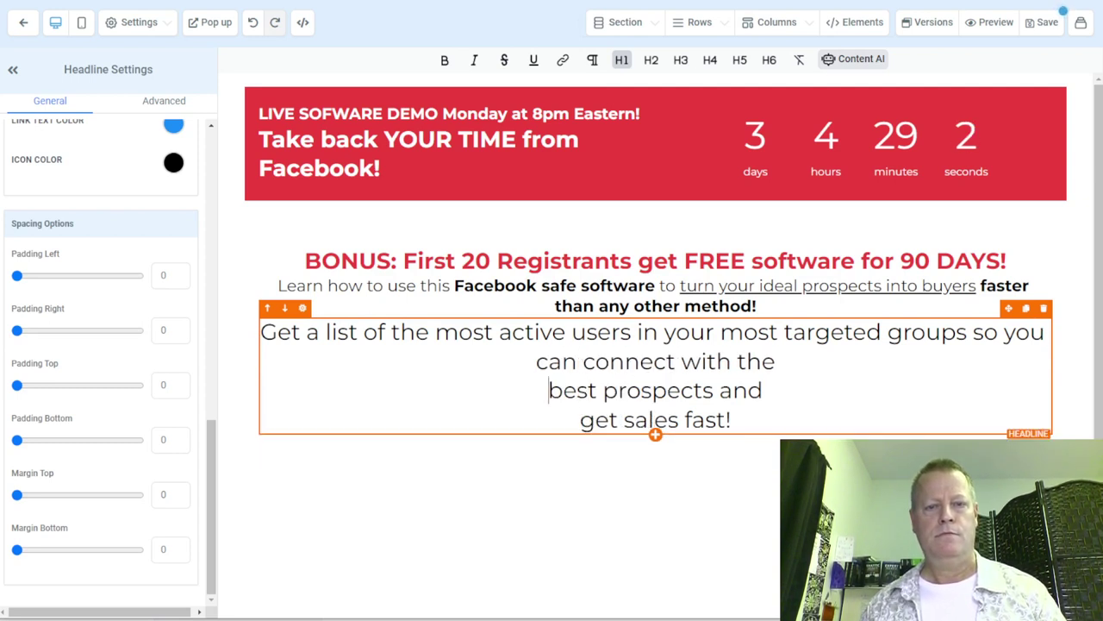
key(BackSpace)
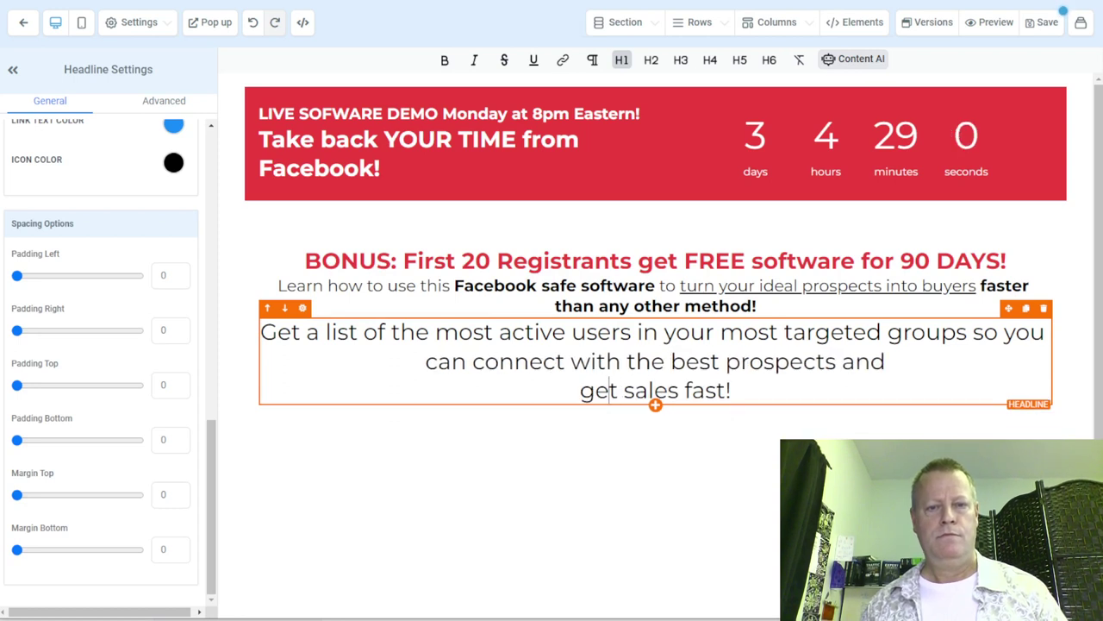
key(BackSpace)
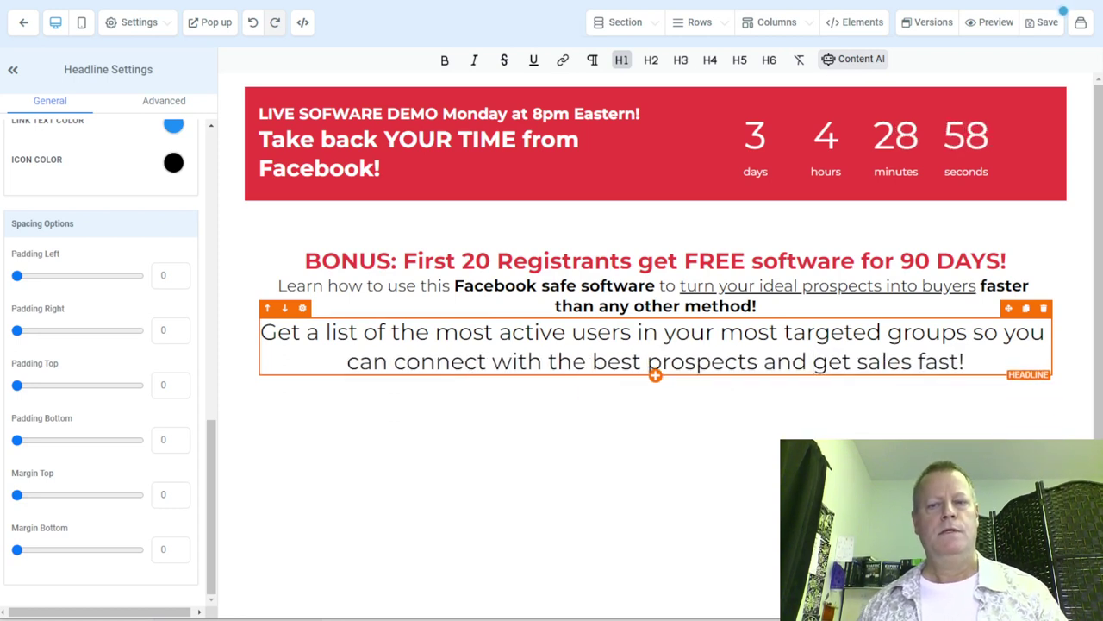
click(348, 361)
key(BackSpace)
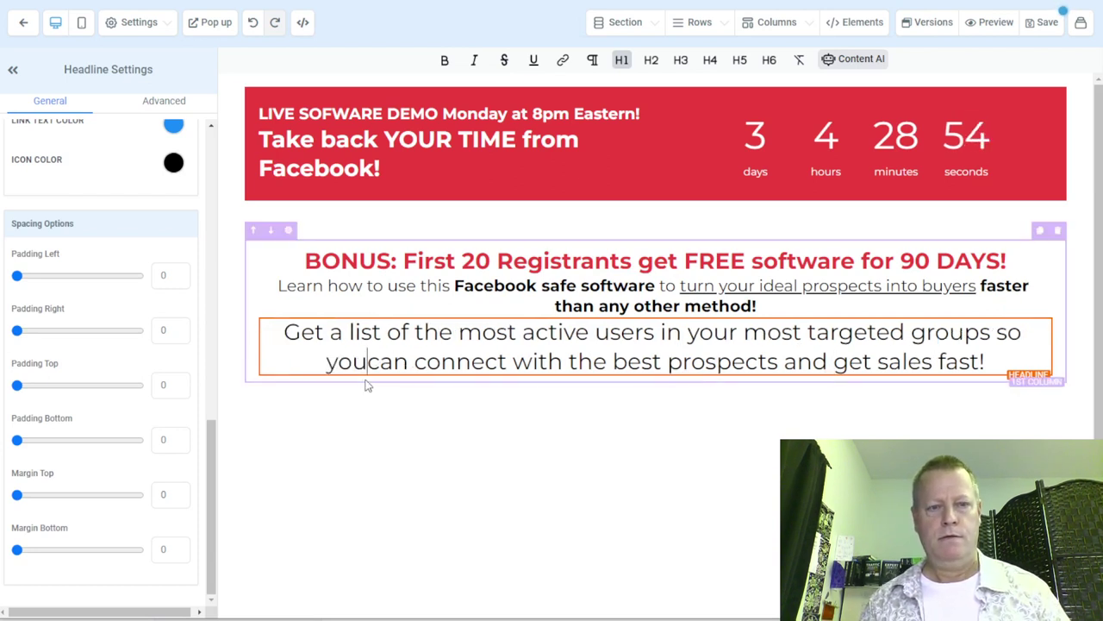
key(ctrl+z)
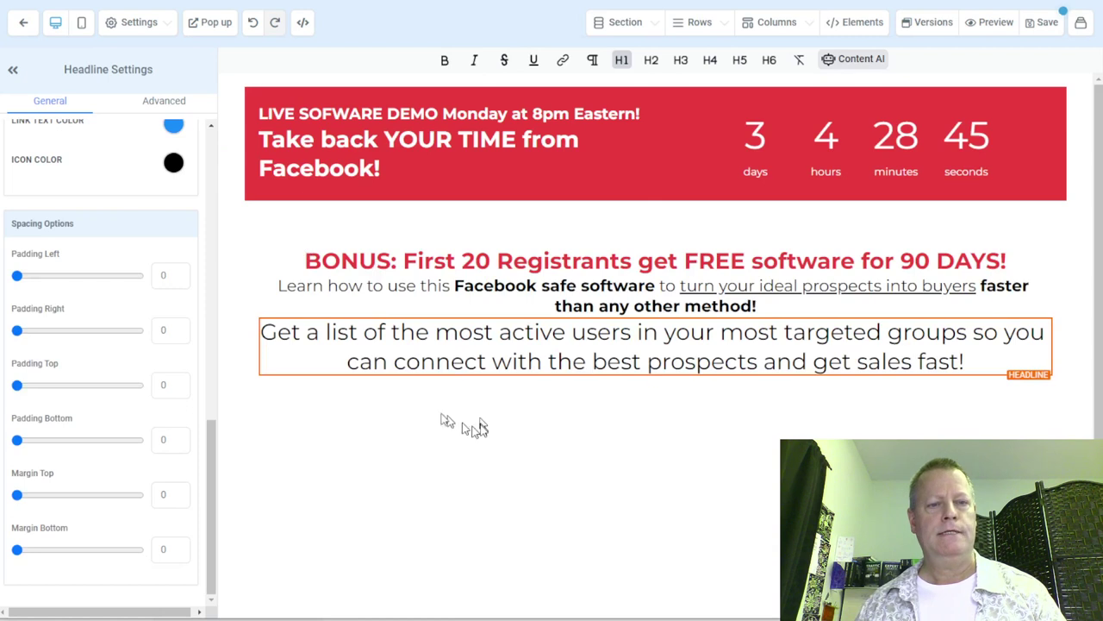
Step: Bold "Get a list of the most active users" and "connect with the best prospects and get sales fast!" in the new headline
drag(269, 334, 638, 340)
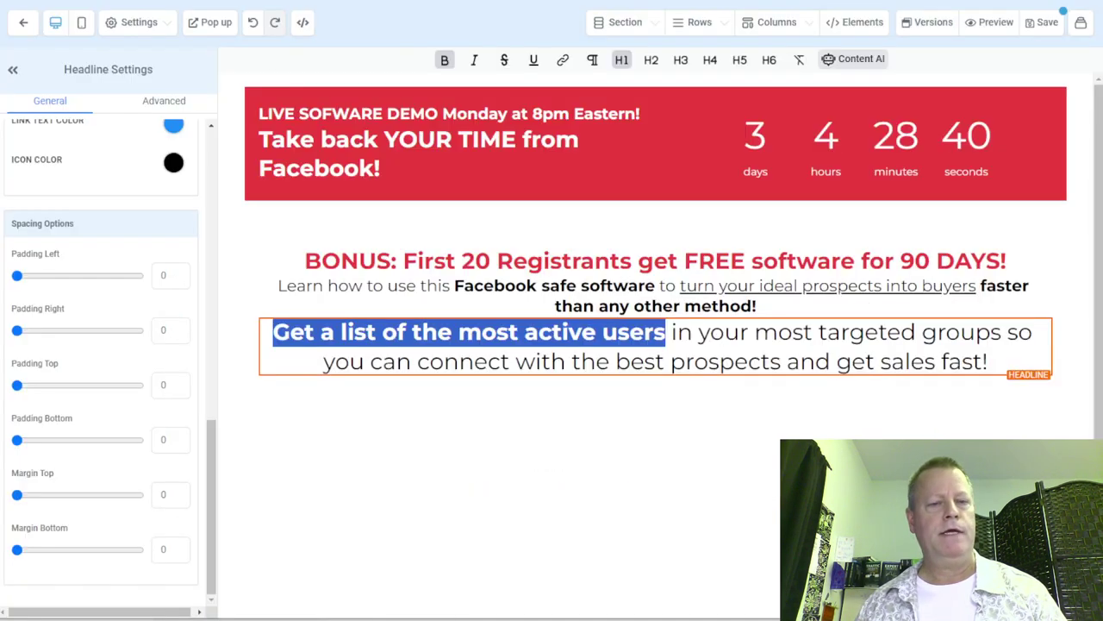
drag(423, 362, 991, 362)
key(ctrl+b)
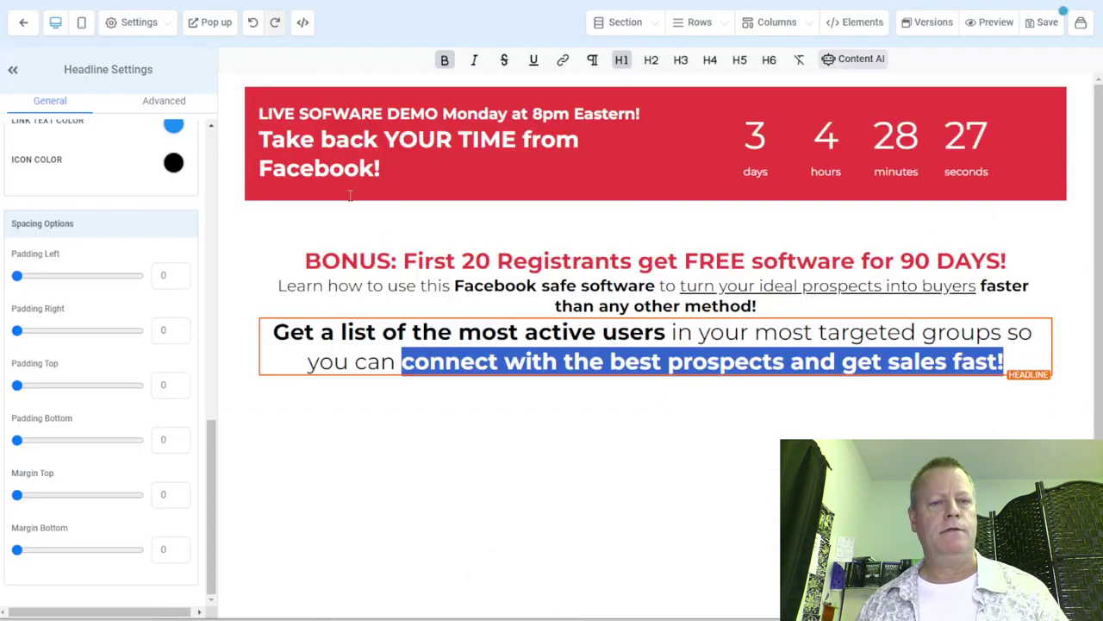
Step: Underline "list of the most active users", "best prospects" and "get sales fast" in the headline
drag(343, 332, 664, 329)
key(ctrl+u)
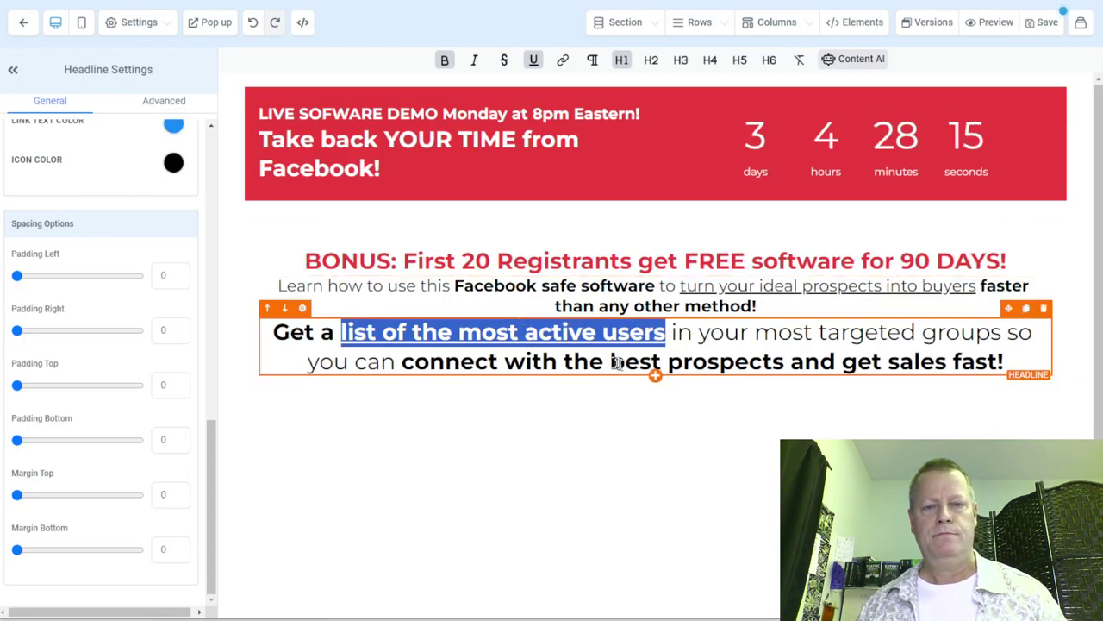
drag(612, 362, 787, 375)
key(ctrl+u)
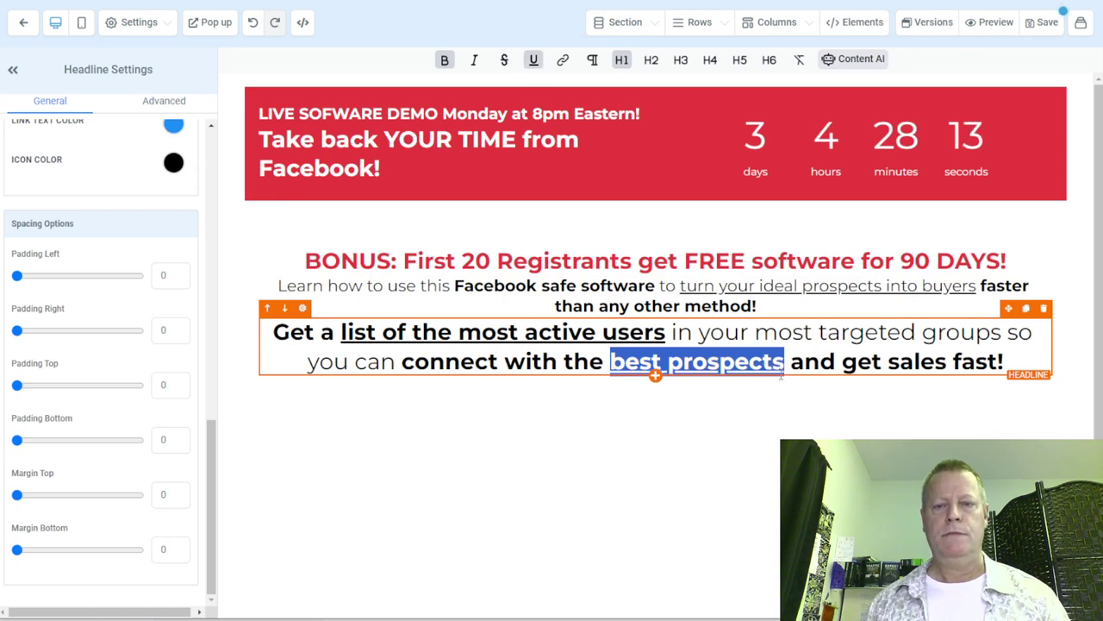
drag(843, 362, 987, 354)
key(ctrl+u)
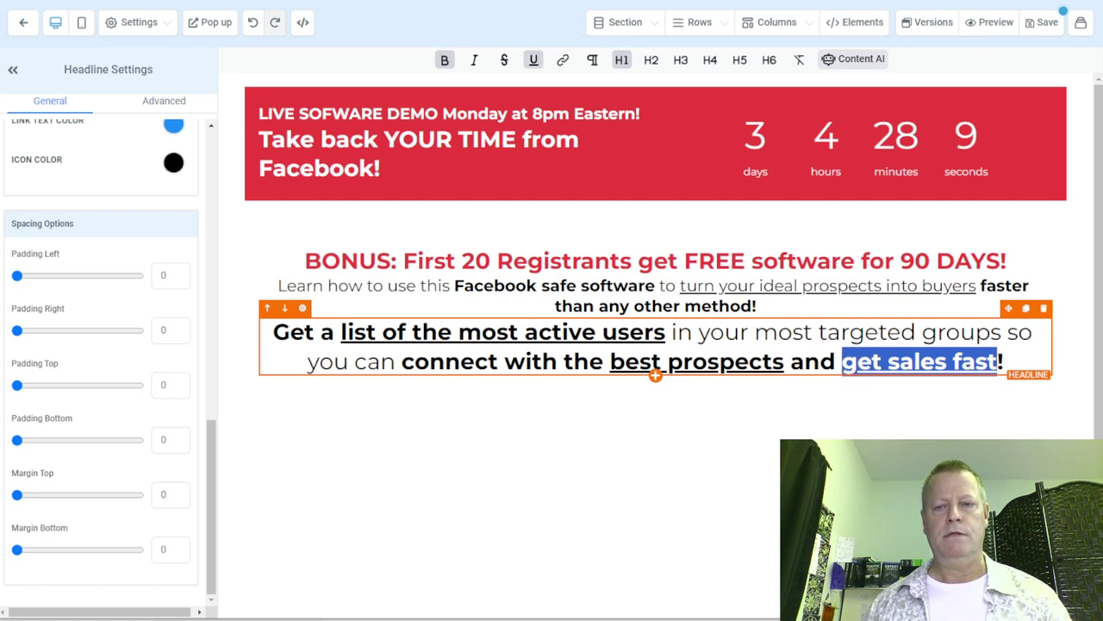
click(718, 422)
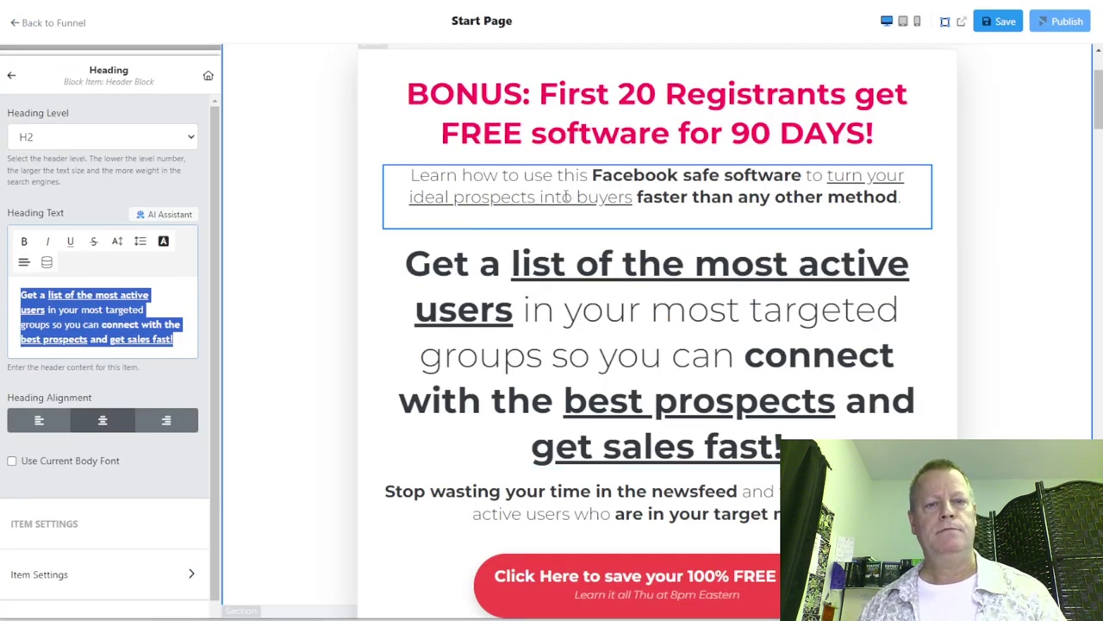
Step: Add a sub-headline element directly below the "Get a list of the most active users" headline
scroll(565, 366, down, 2)
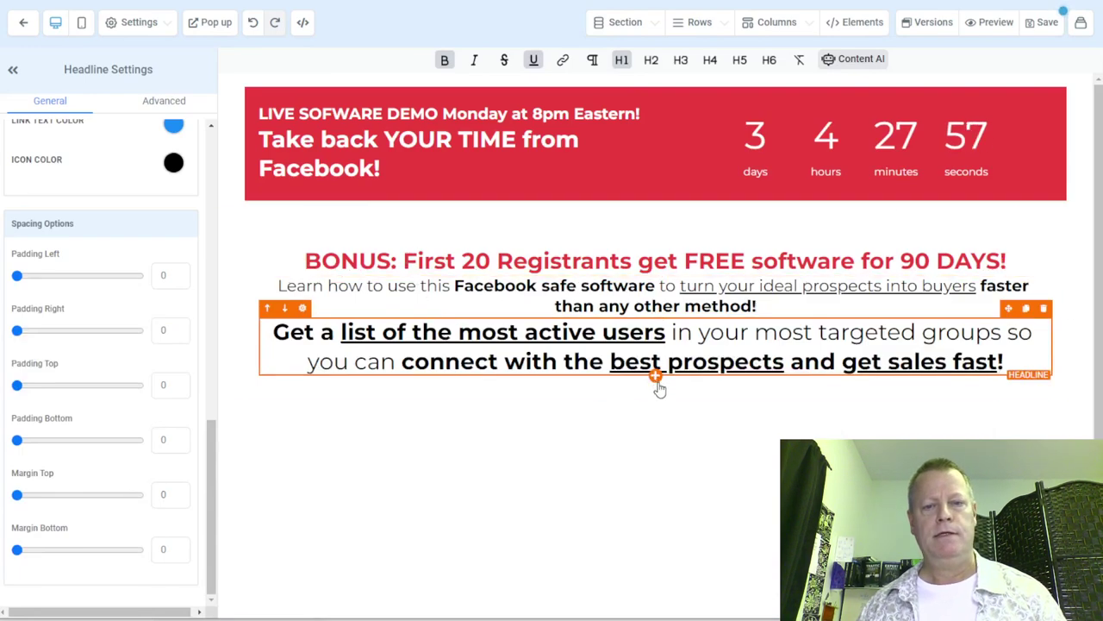
click(657, 380)
click(940, 168)
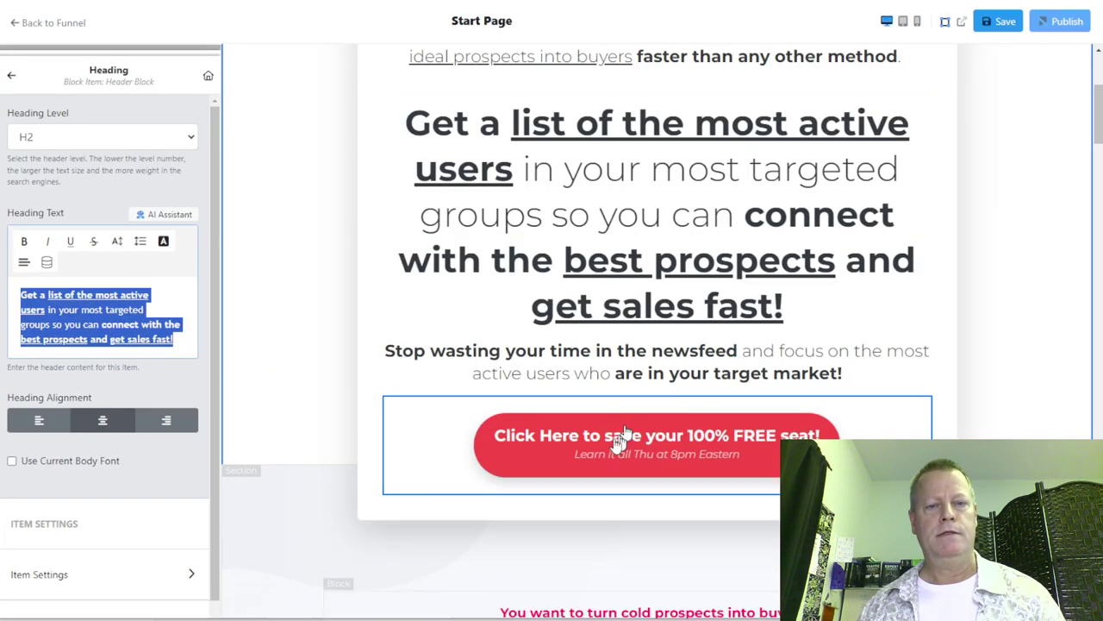
Step: Copy the "Stop wasting your time in the newsfeed" heading text from the original Start Page
click(581, 372)
drag(65, 343, 19, 297)
key(ctrl+c)
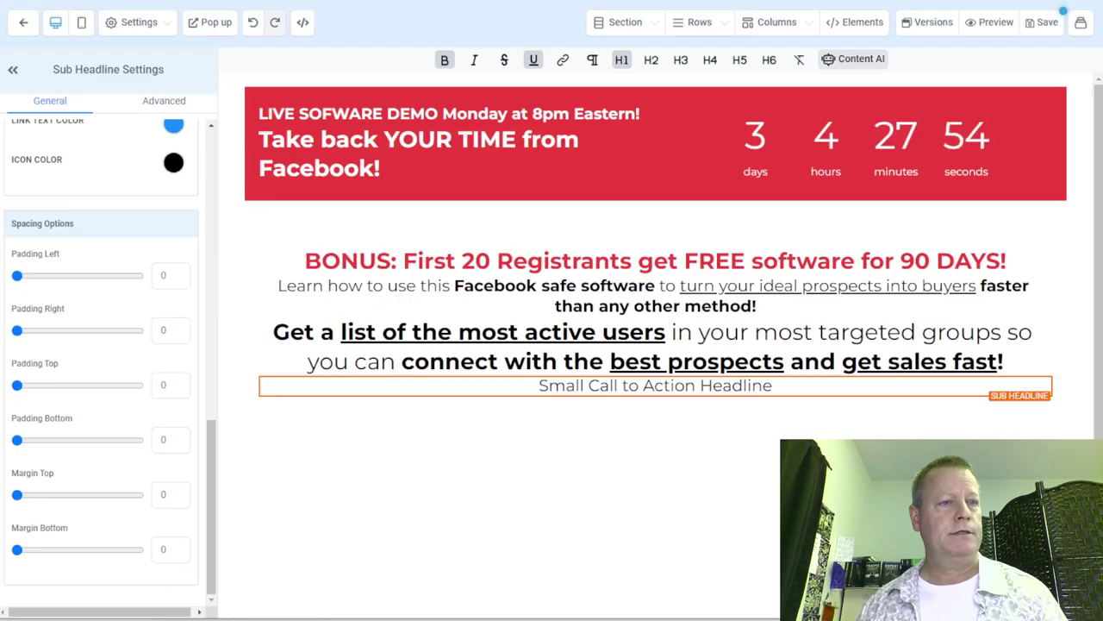
Step: Replace the "Small Call to Action Headline" placeholder with the copied "Stop wasting your time" text and remove its extra line breaks
click(612, 385)
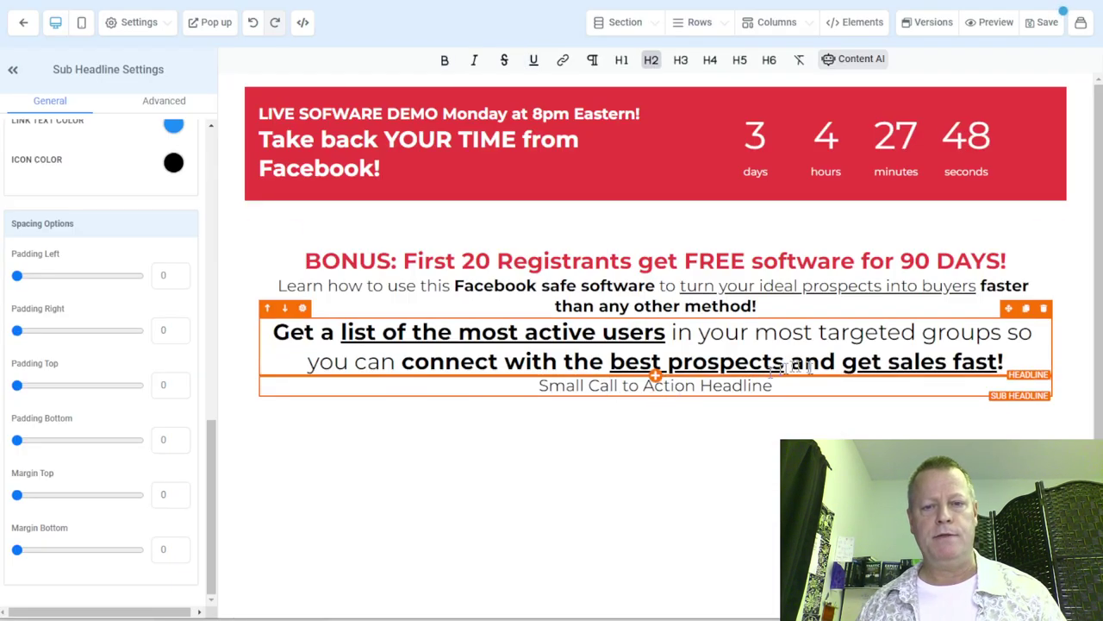
drag(773, 386, 550, 390)
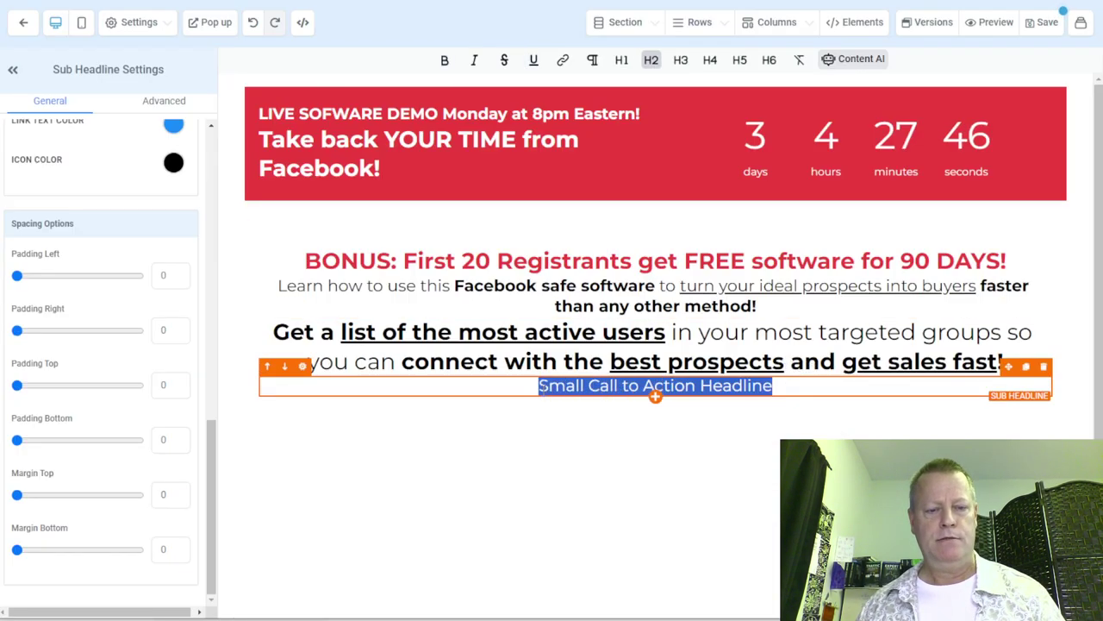
key(ctrl+v)
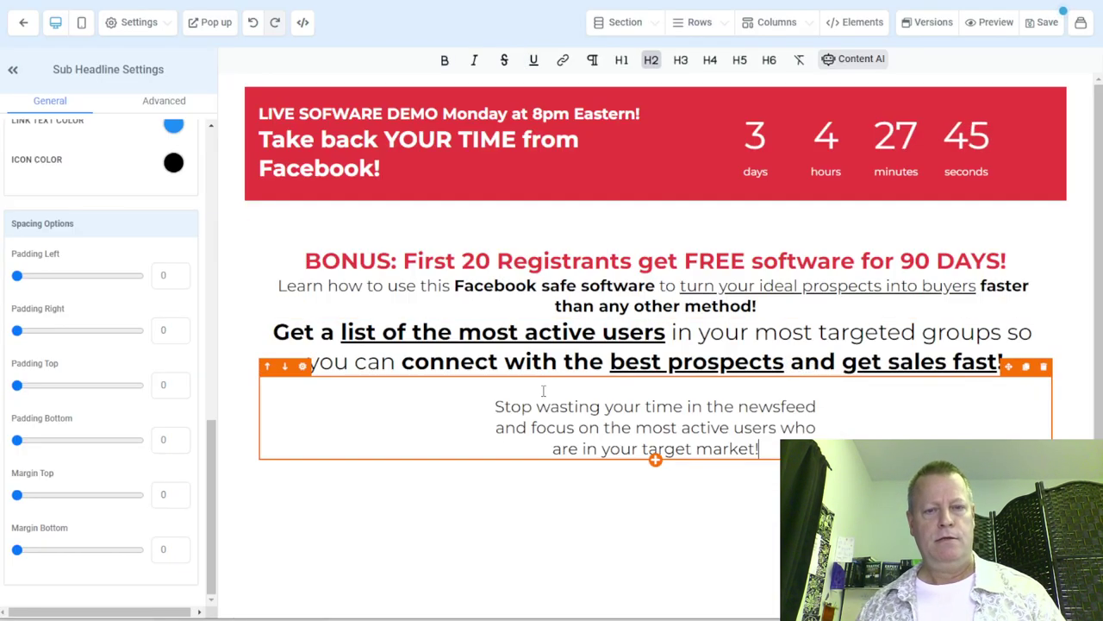
click(497, 407)
key(BackSpace)
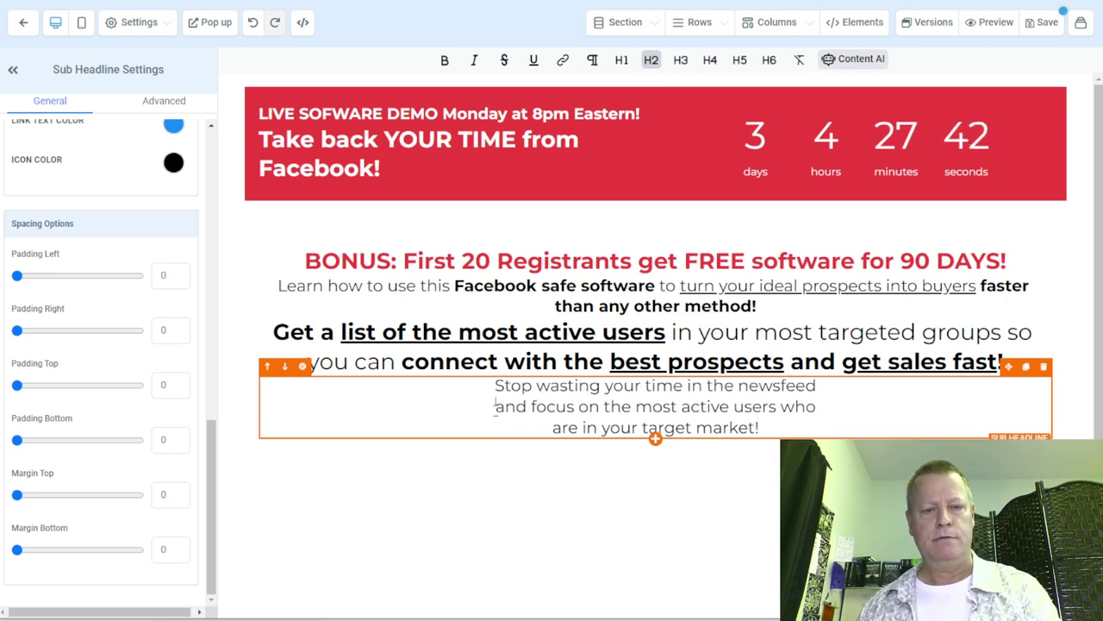
key(BackSpace)
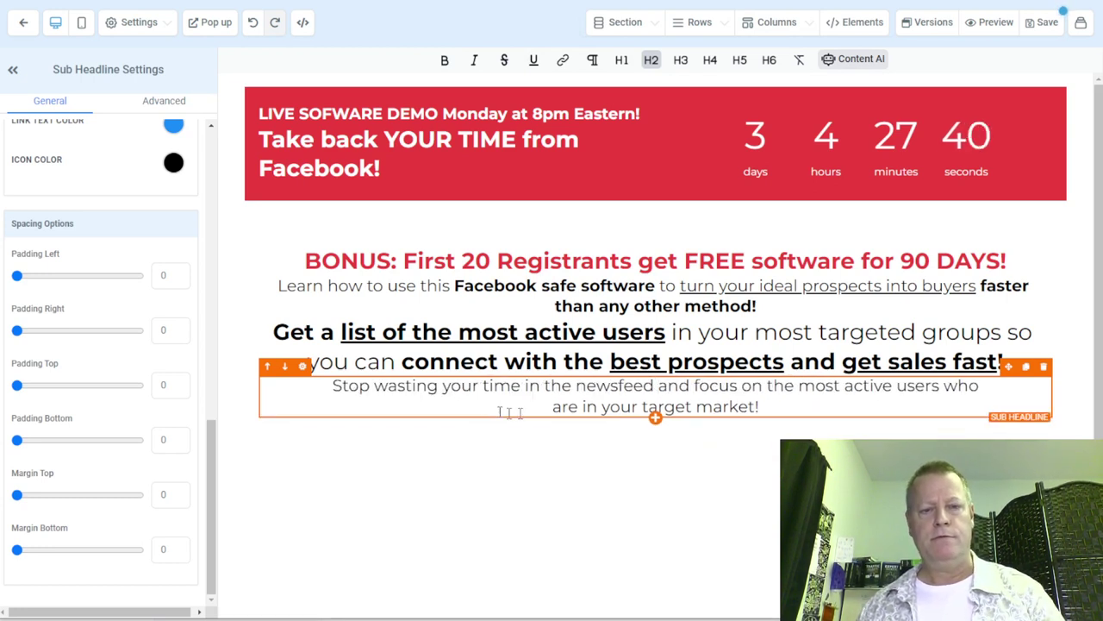
key(BackSpace)
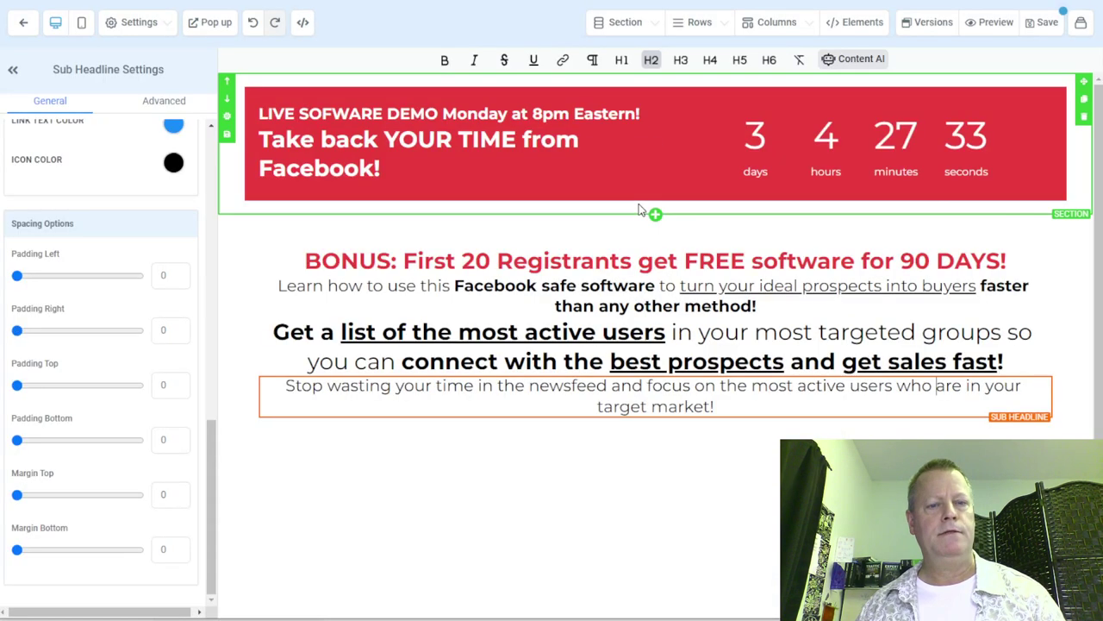
Step: Bold "Stop wasting your time in the newsfeed" and "are in your target market!" in the new sub-headline
click(285, 385)
drag(285, 385, 595, 384)
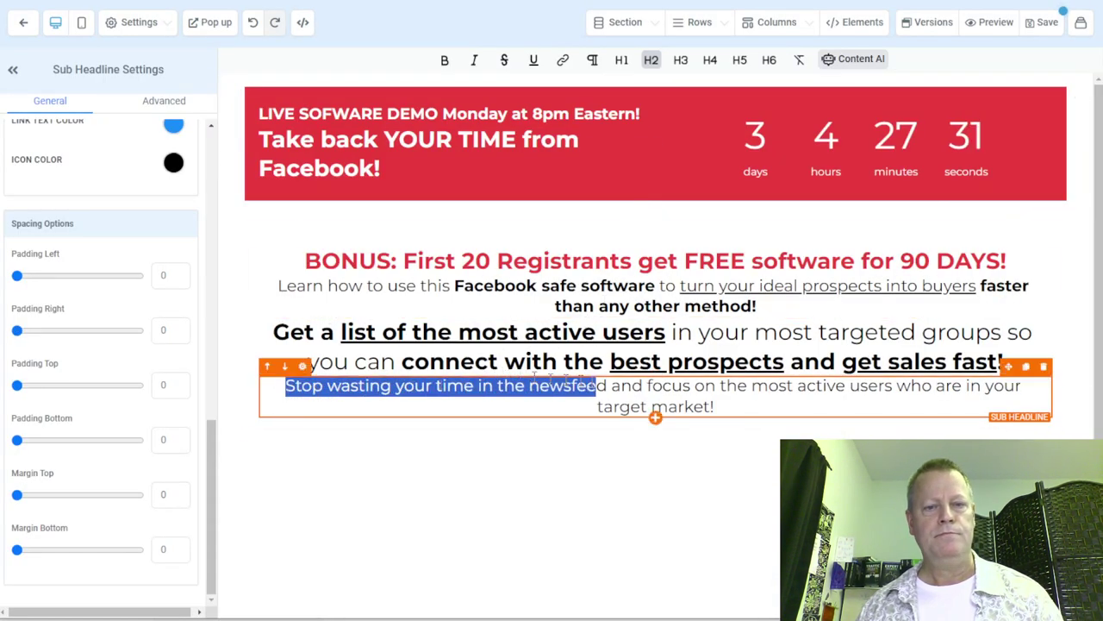
key(ctrl+b)
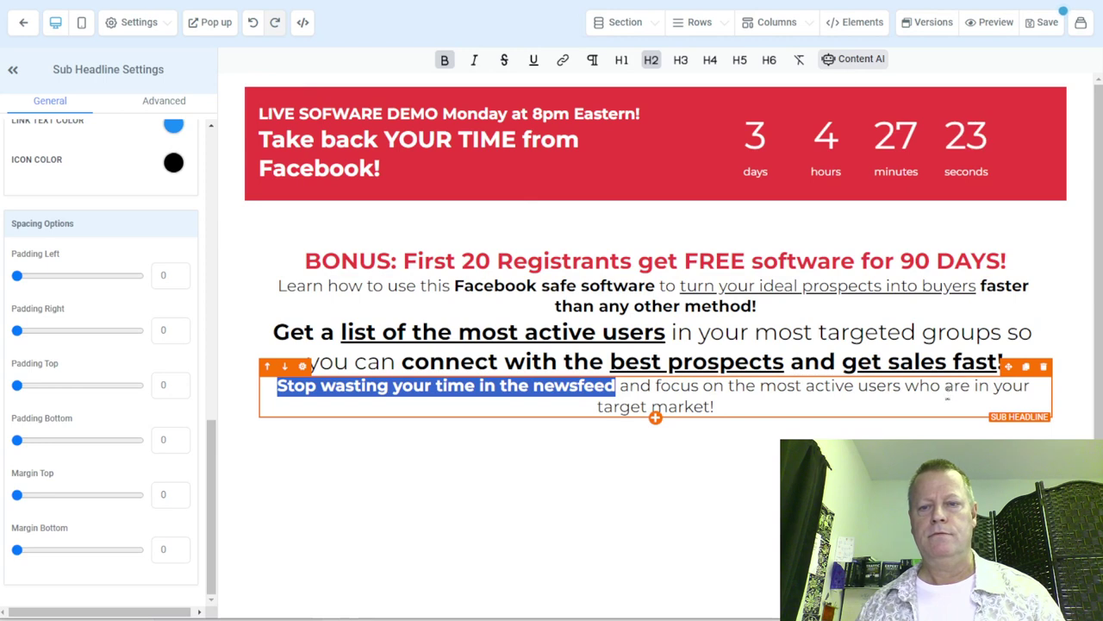
drag(946, 386, 715, 407)
key(ctrl+b)
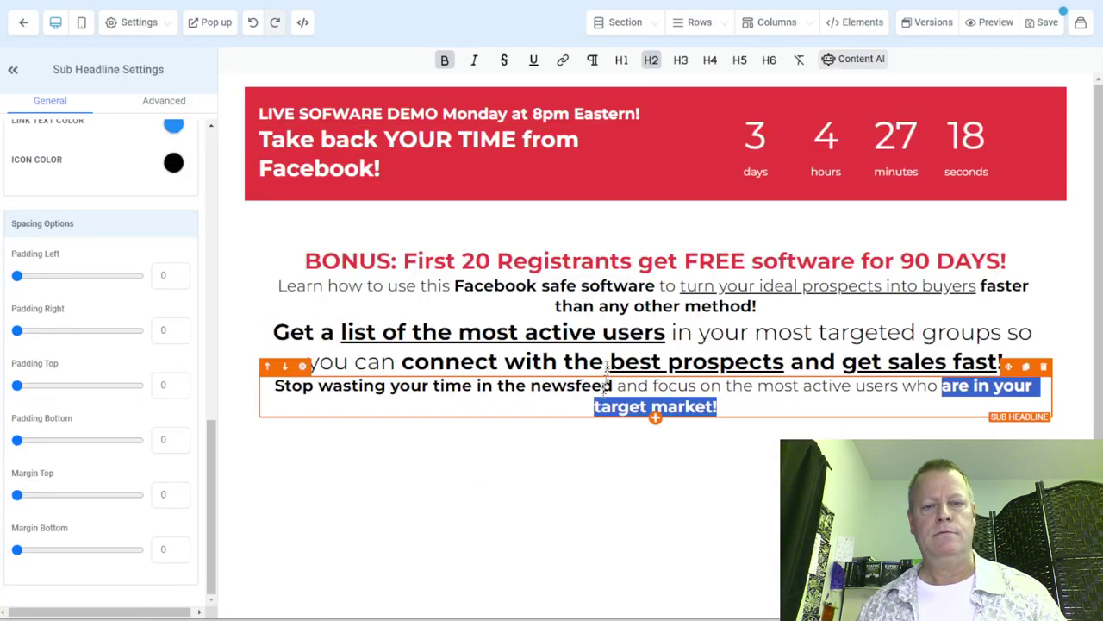
Step: Add a button below the sub-headline and set its text to "Click Here to save your 100% FREE seat!", copied from the Start Page button
click(656, 418)
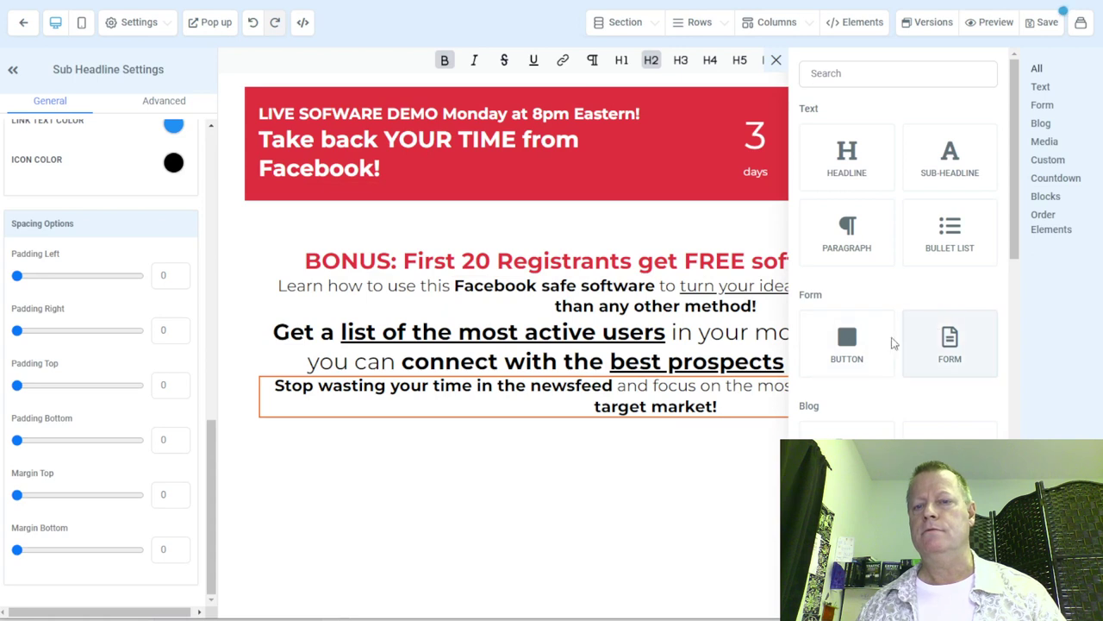
click(865, 352)
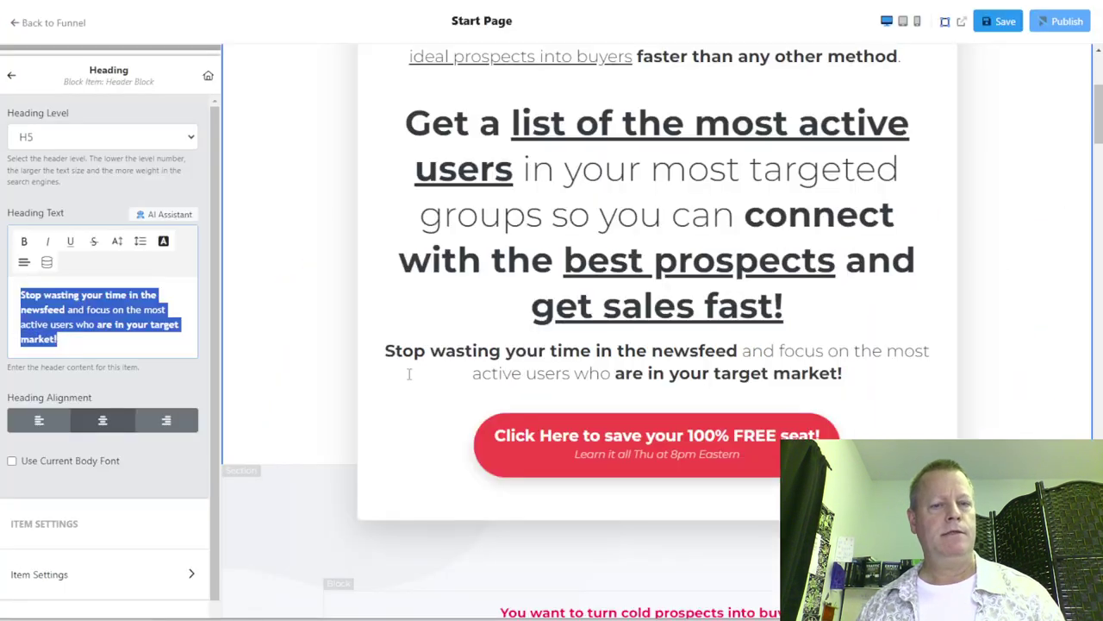
click(628, 456)
click(130, 302)
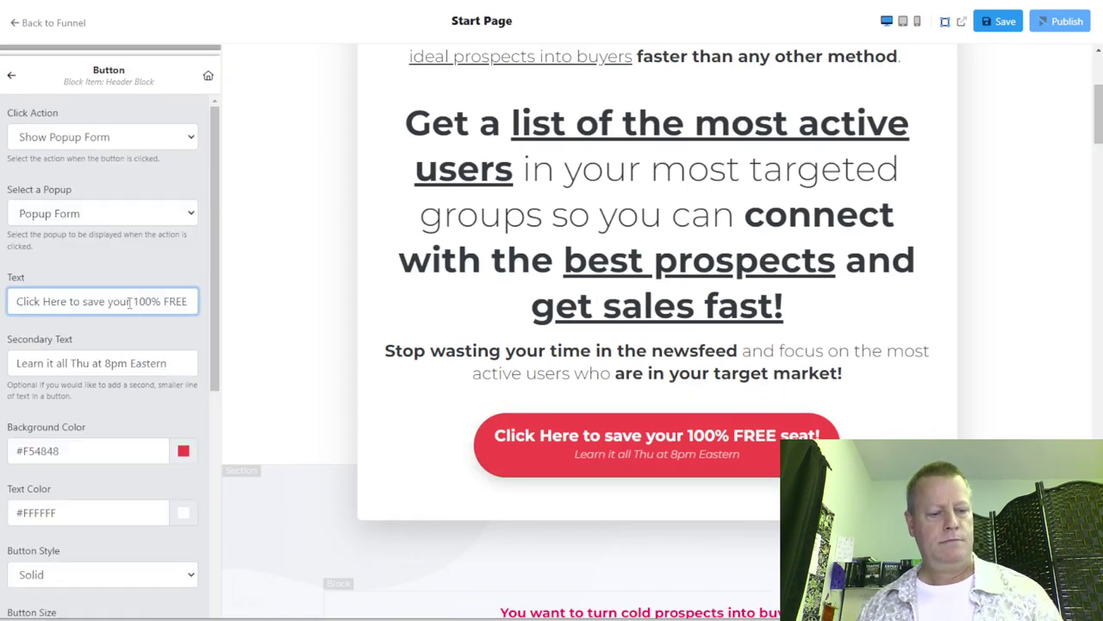
triple_click(130, 302)
key(ctrl+c)
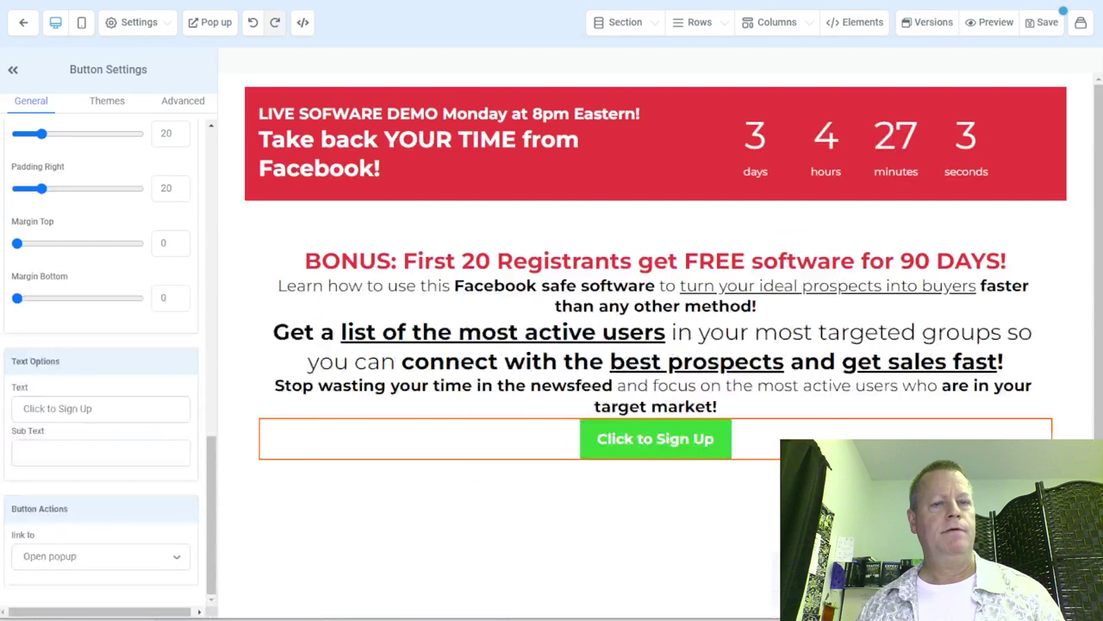
drag(111, 419, 19, 409)
key(ctrl+v)
Step: Set the button's sub text to "Learn it all Thu at 8pm Eastern", matching the Start Page button's secondary text
click(45, 449)
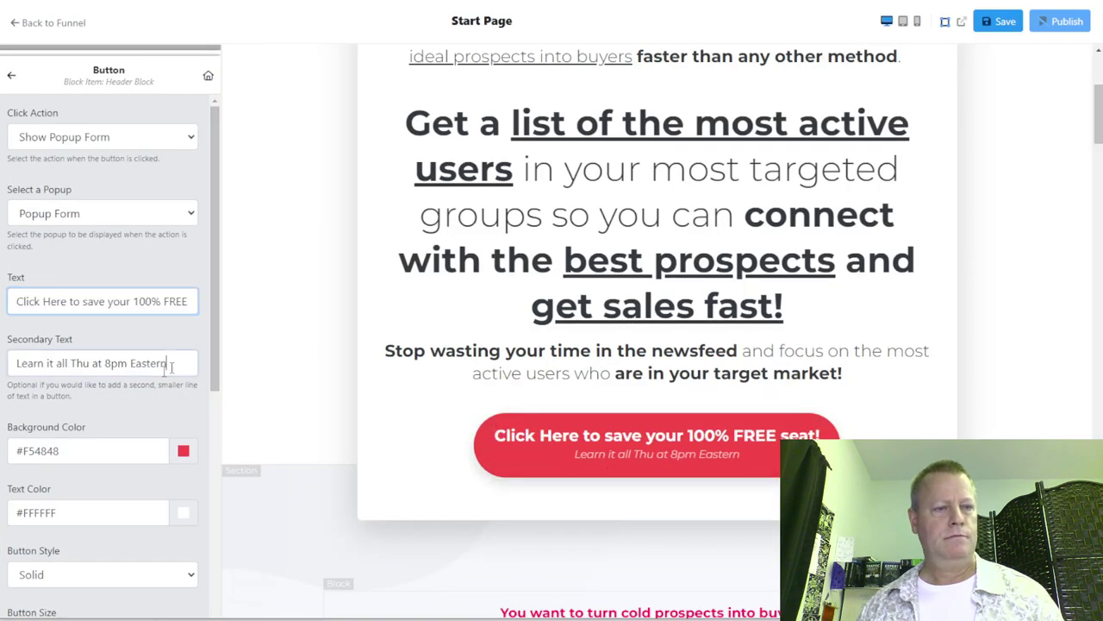
drag(171, 367, 7, 383)
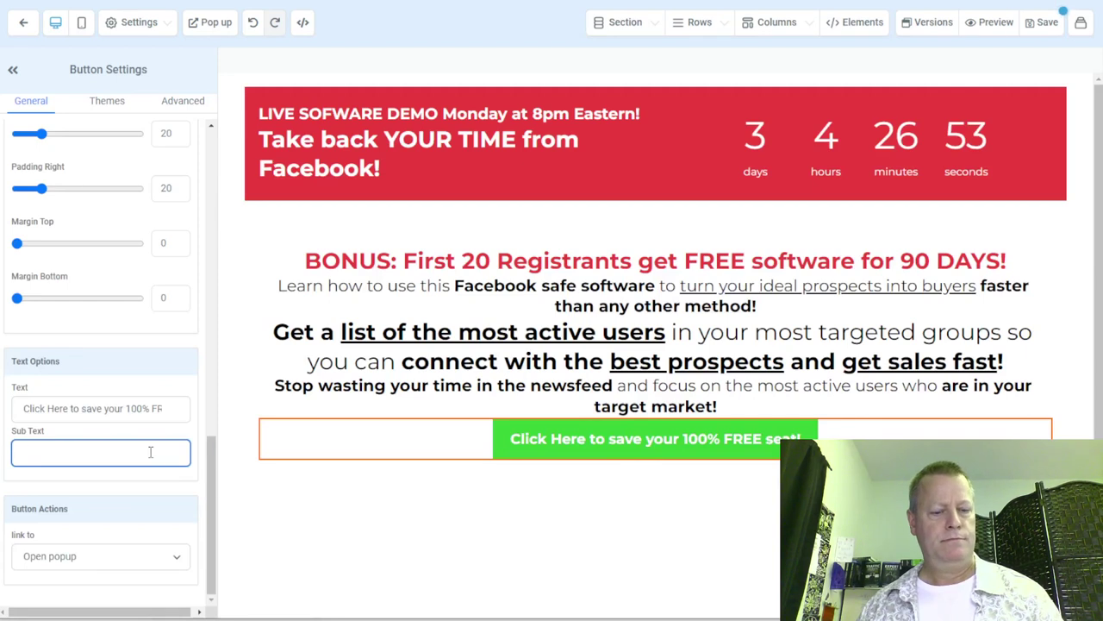
text(Learn it all Thu at 8pm Eastern)
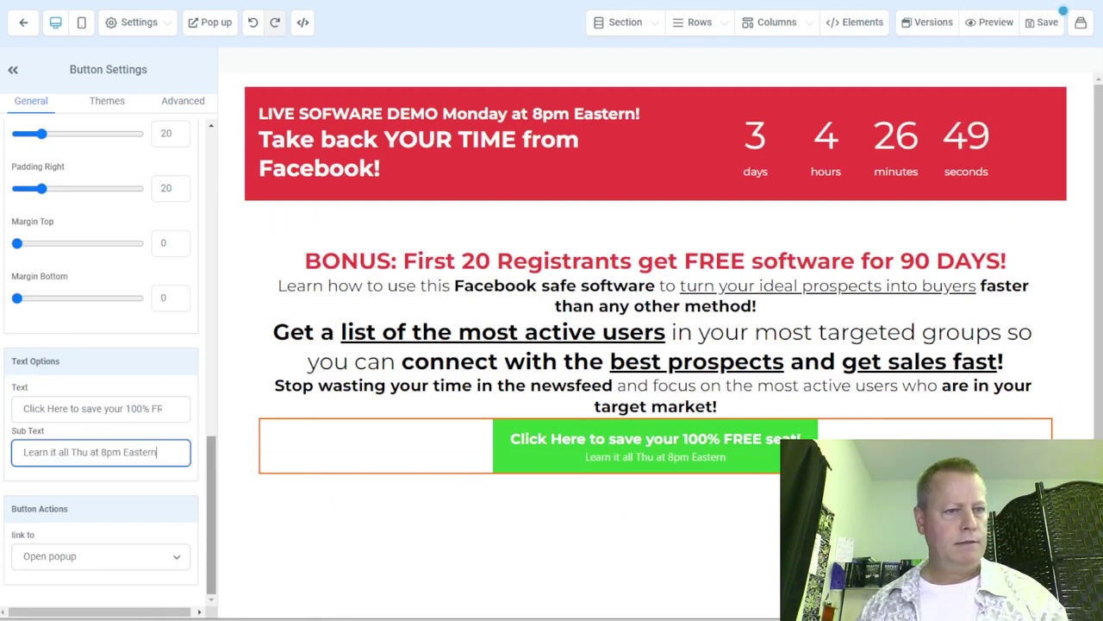
Step: Change the sign-up button's background color to red and compare the layout with the original Start Page
scroll(149, 431, up, 5)
scroll(150, 405, up, 8)
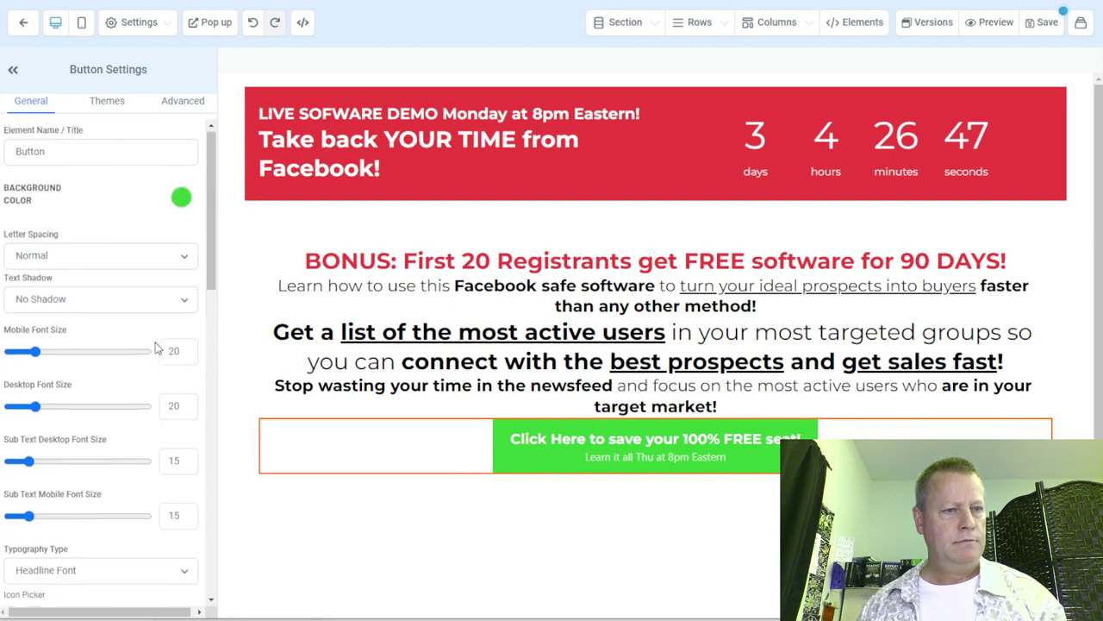
click(180, 200)
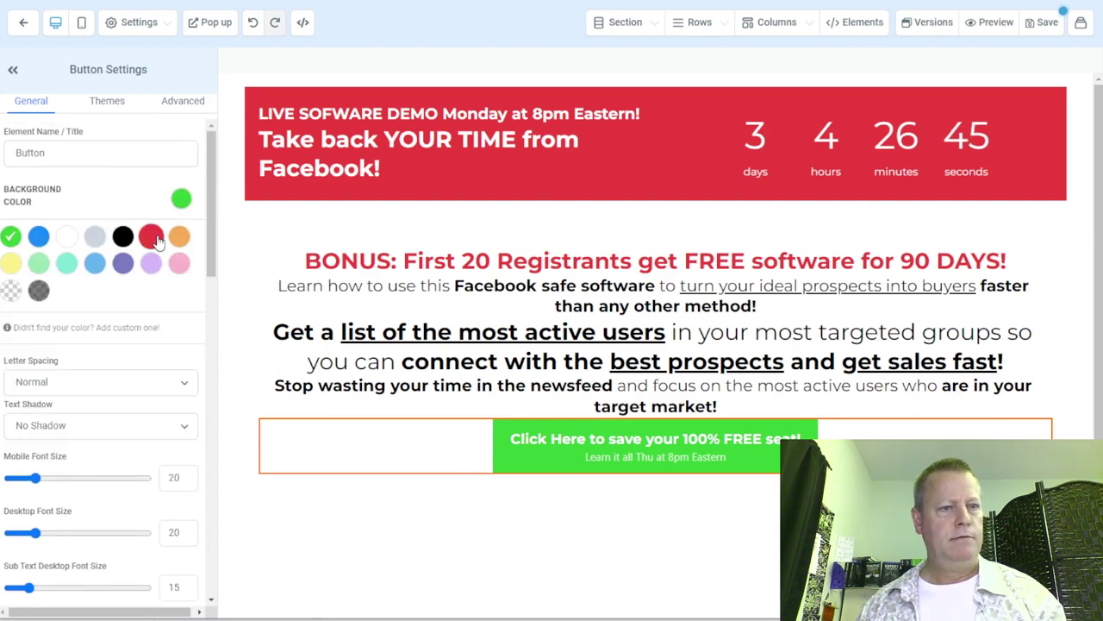
click(153, 237)
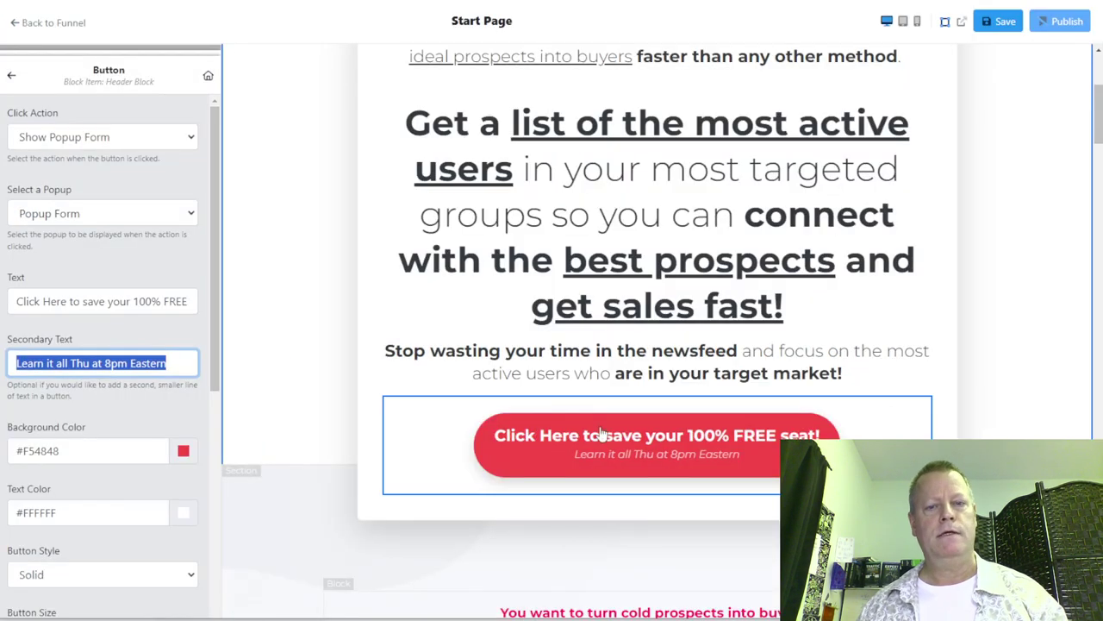
scroll(653, 451, up, 3)
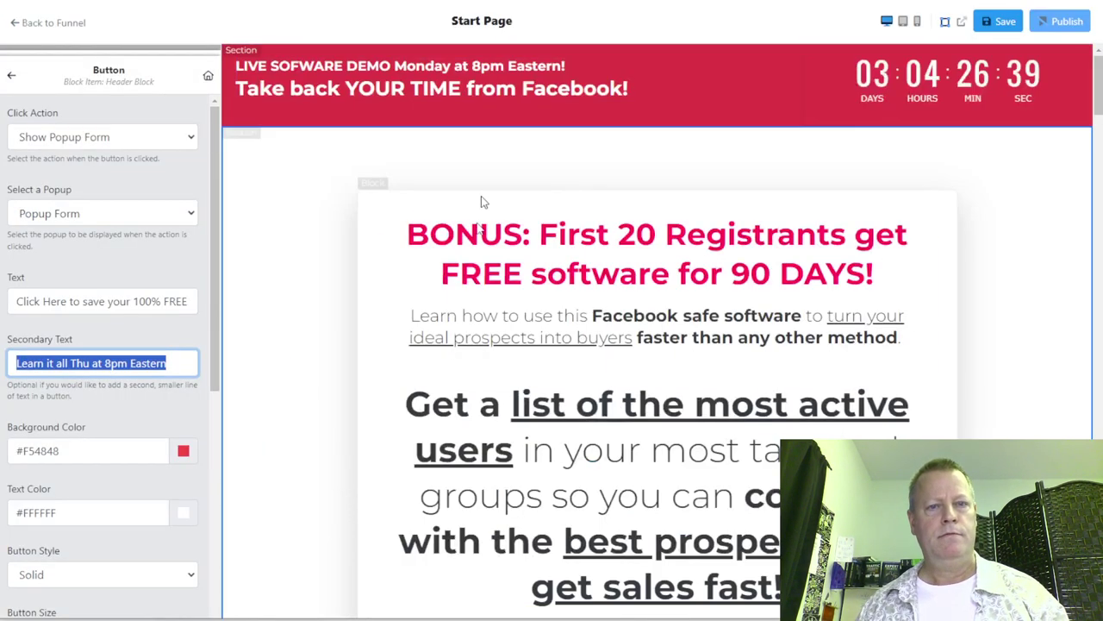
scroll(482, 196, down, 10)
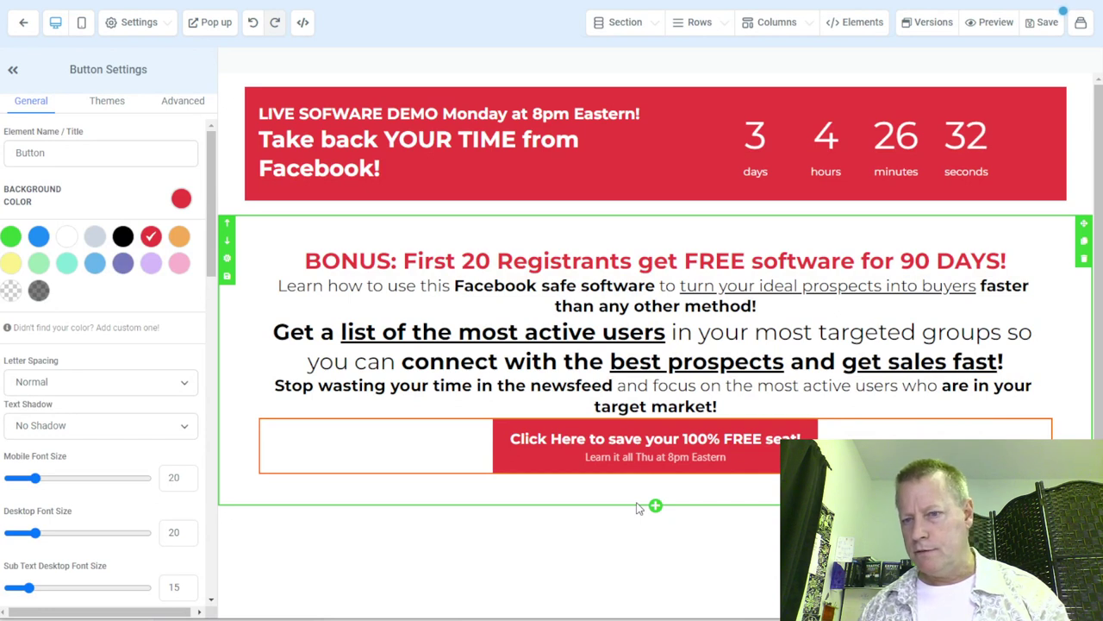
Step: Set the left and right padding of the section below the countdown banner to 200 each
click(226, 262)
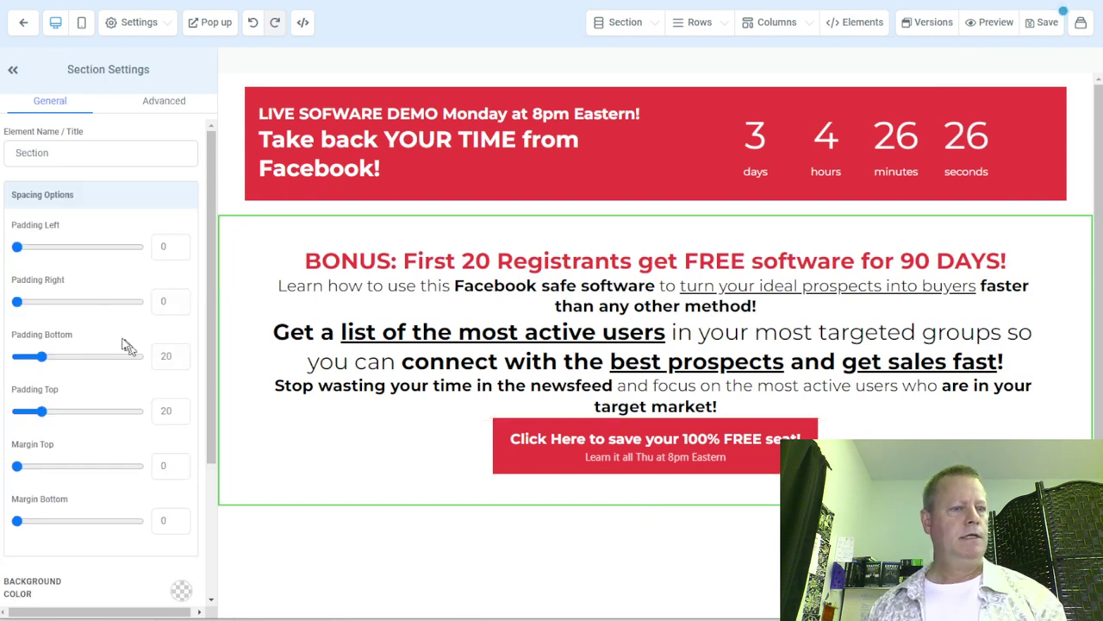
drag(17, 246, 140, 249)
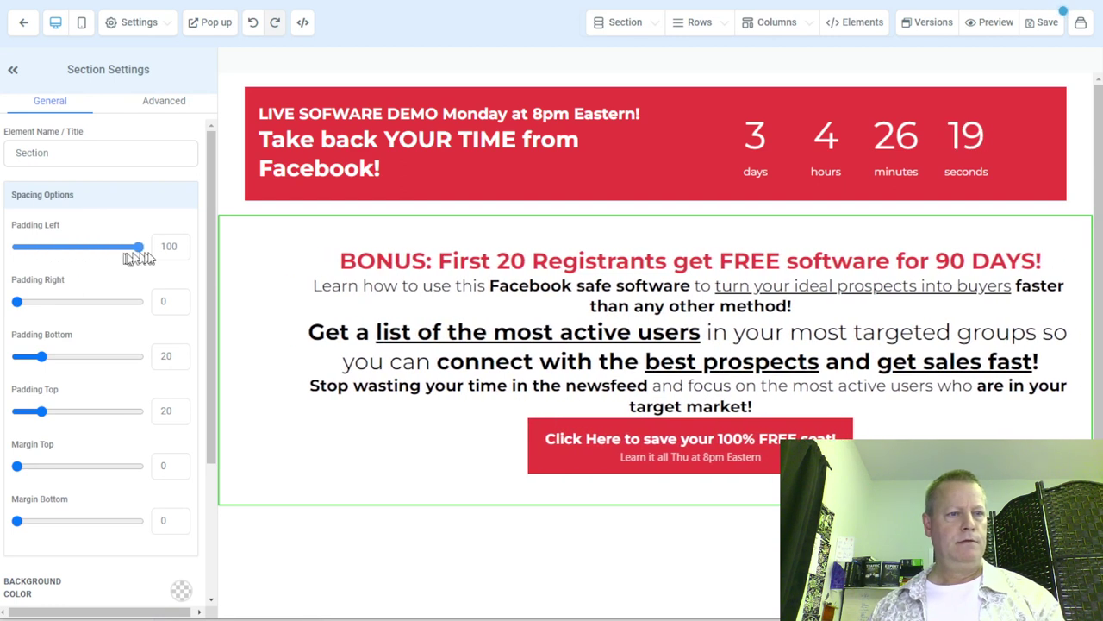
drag(16, 303, 140, 302)
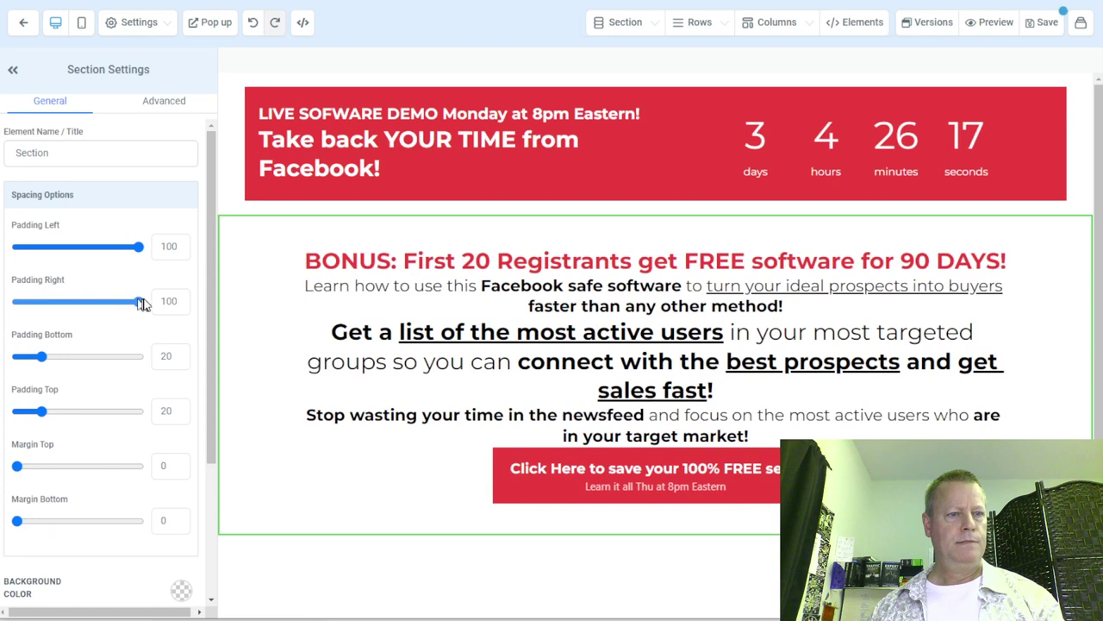
mouse_move(23, 469)
mouse_down()
mouse_move(96, 476)
mouse_move(13, 471)
mouse_up()
scroll(54, 458, down, 2)
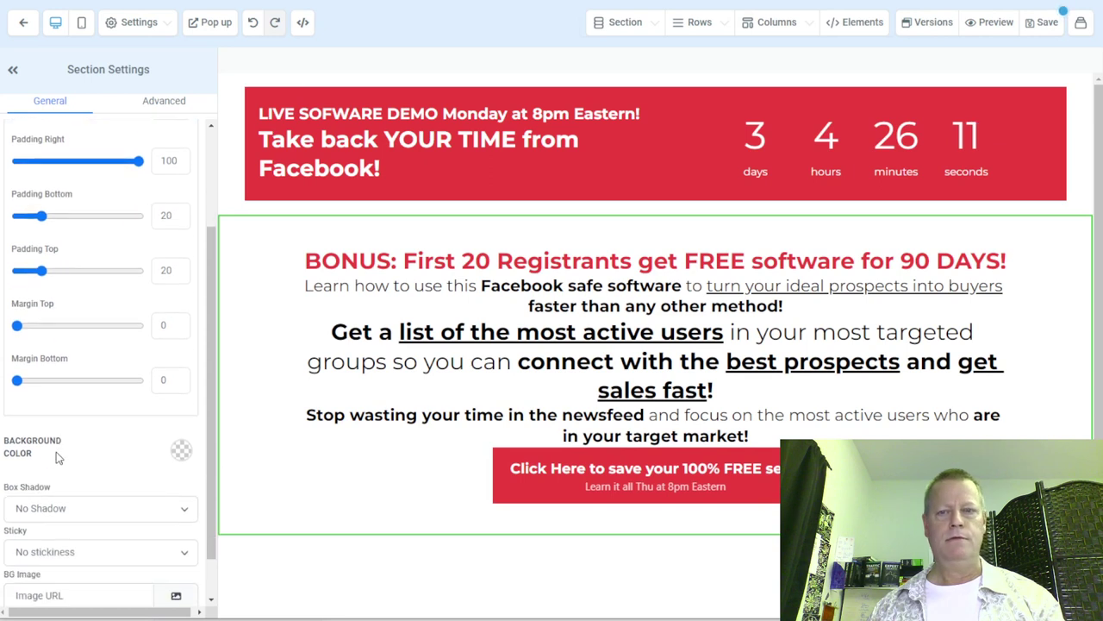
scroll(56, 451, up, 2)
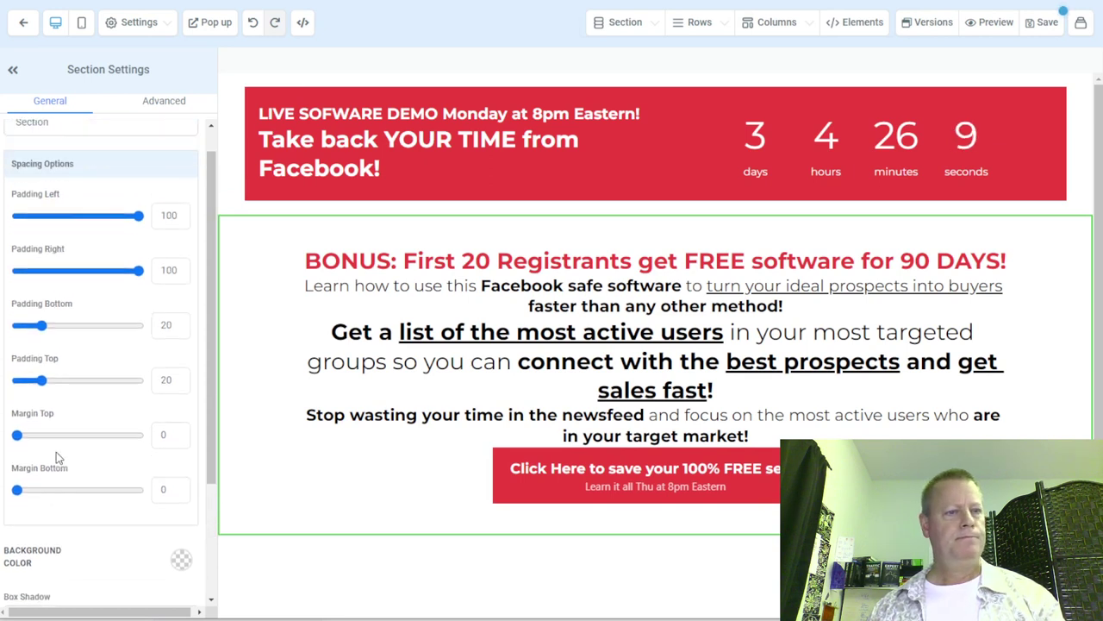
click(169, 241)
text(2)
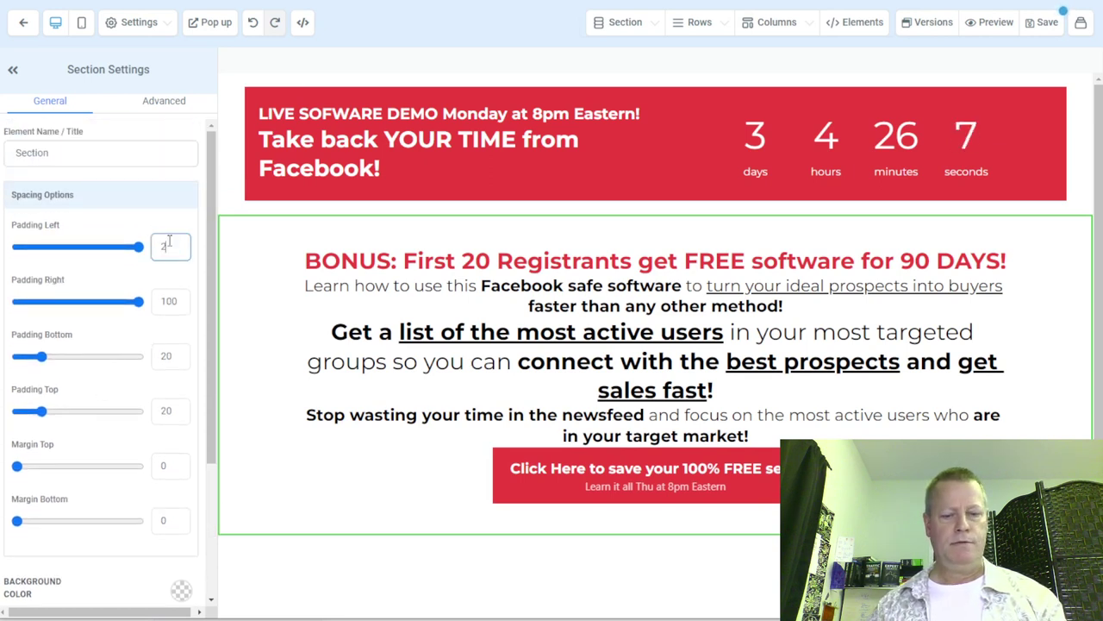
text(00)
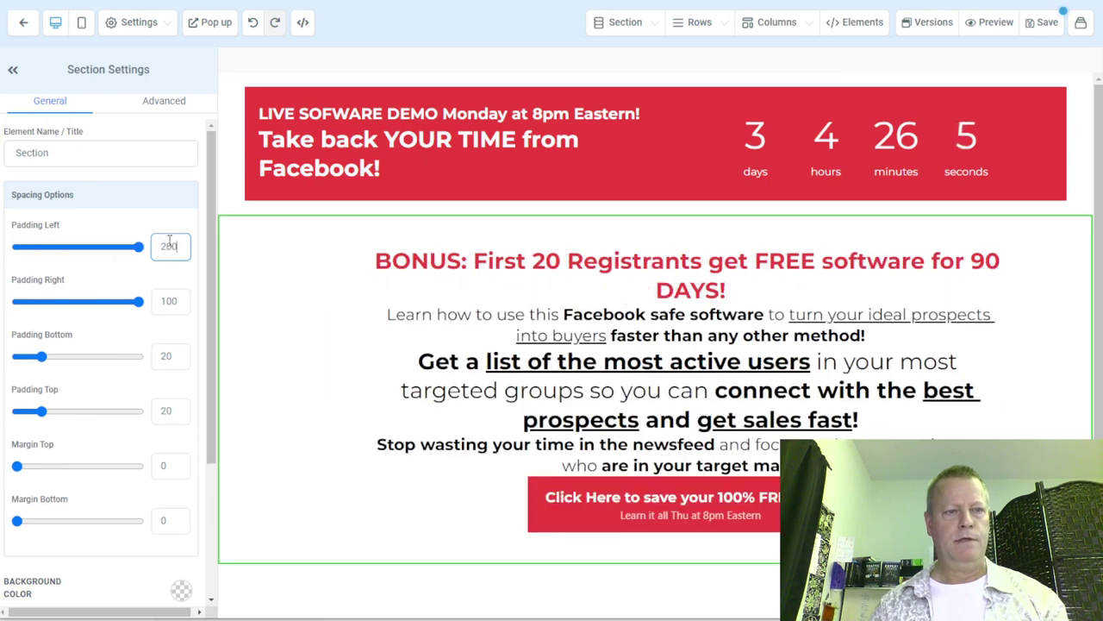
double_click(170, 301)
text(200)
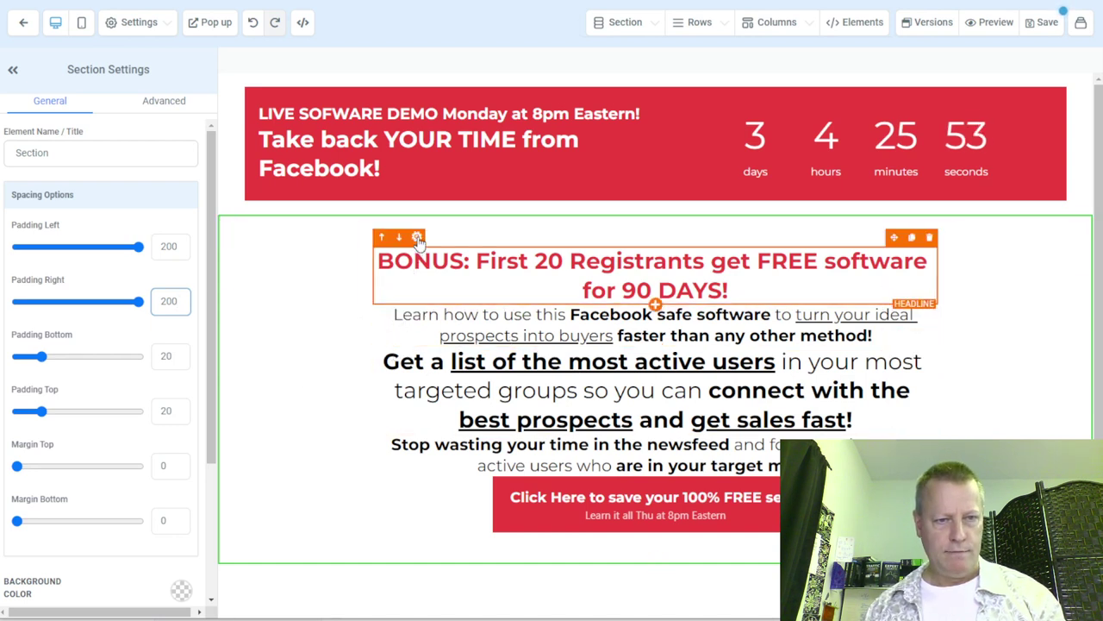
Step: Give the "BONUS: First 20 Registrants" headline a top padding of 20 and a bottom padding of 29
click(417, 246)
scroll(74, 360, down, 5)
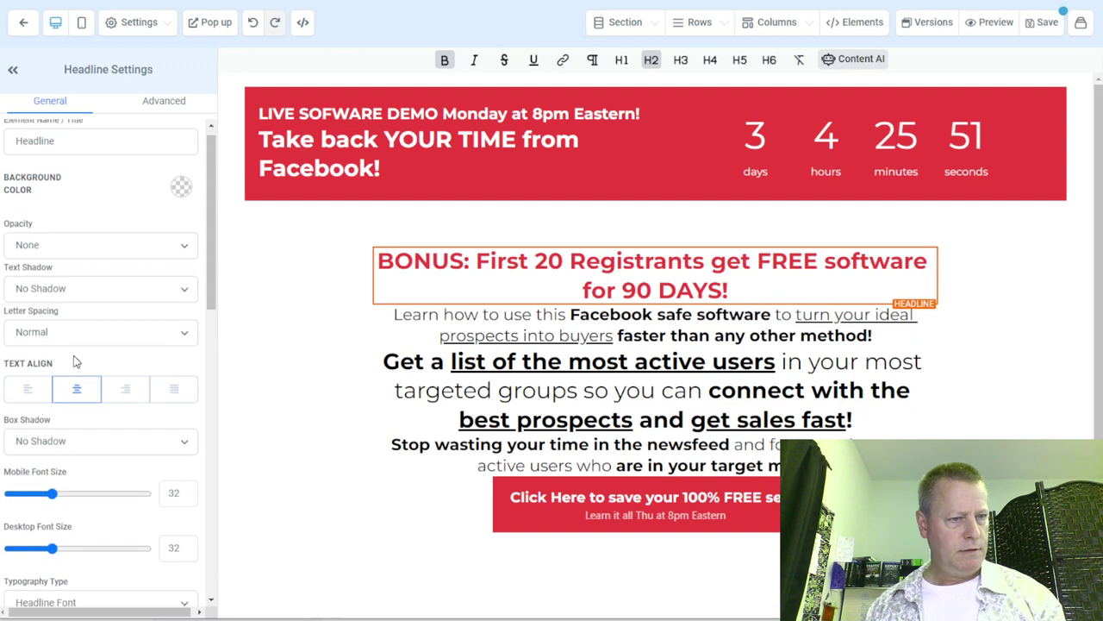
scroll(74, 361, down, 2)
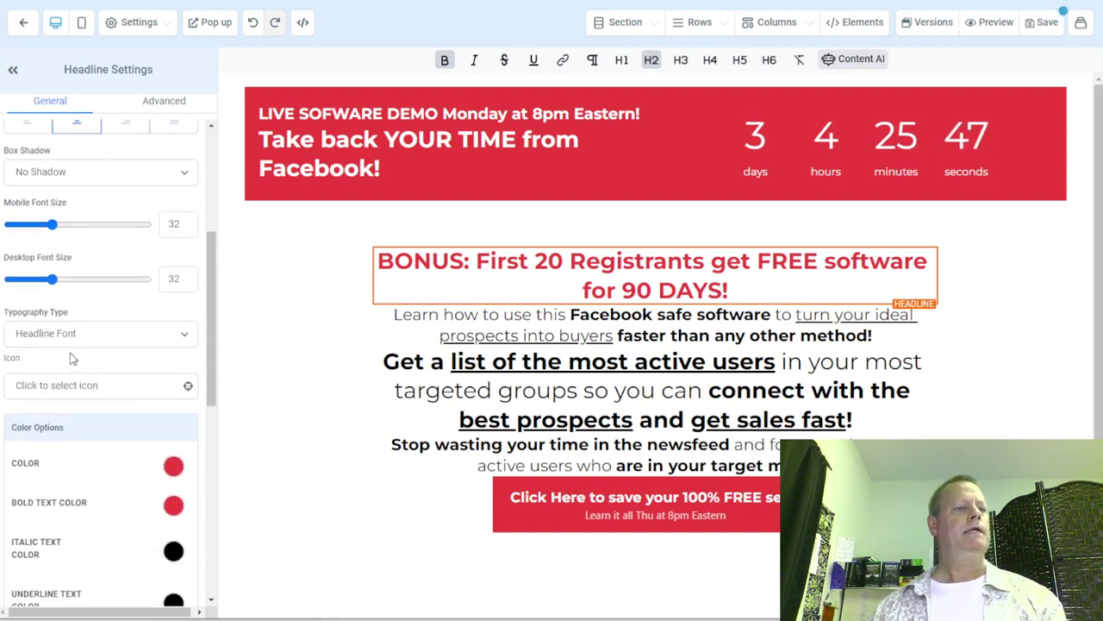
scroll(73, 359, down, 12)
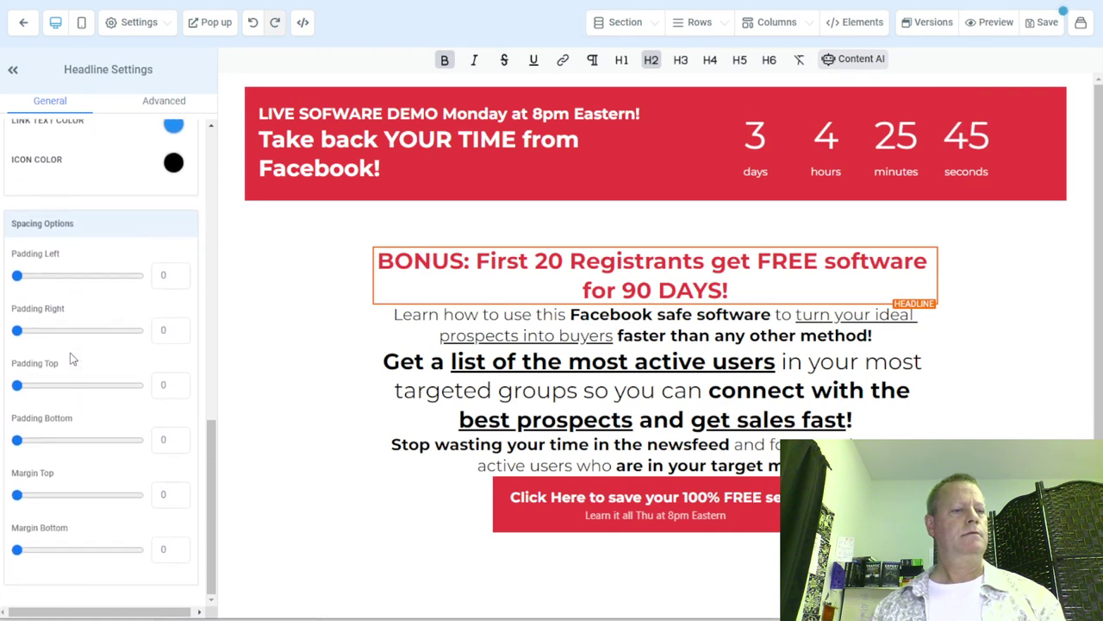
click(171, 387)
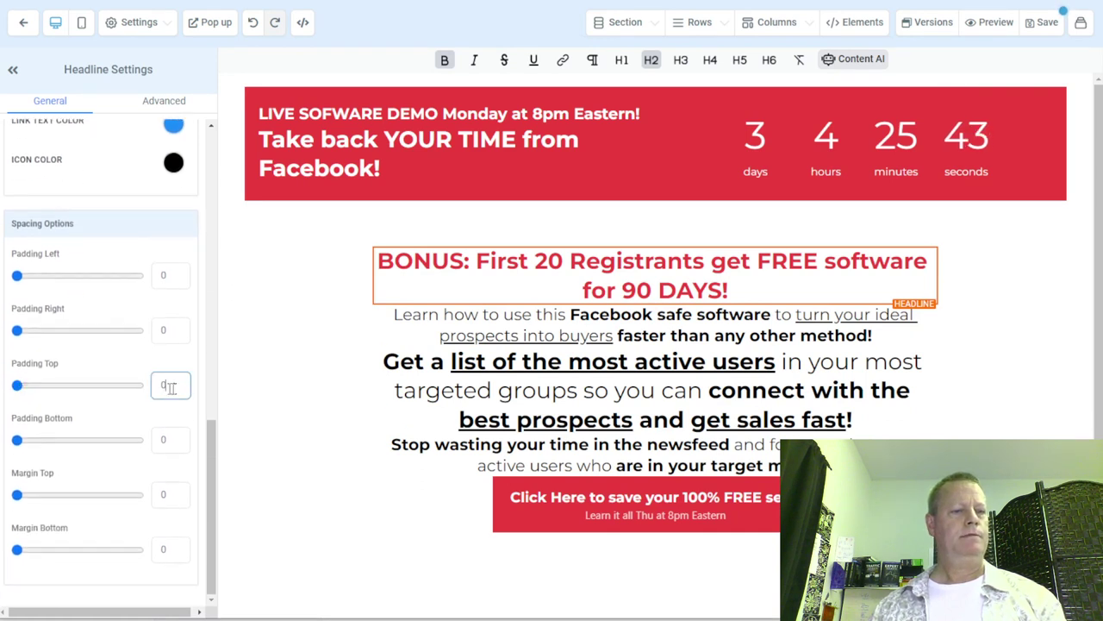
text(120)
key(BackSpace)
key(BackSpace)
key(BackSpace)
text(2)
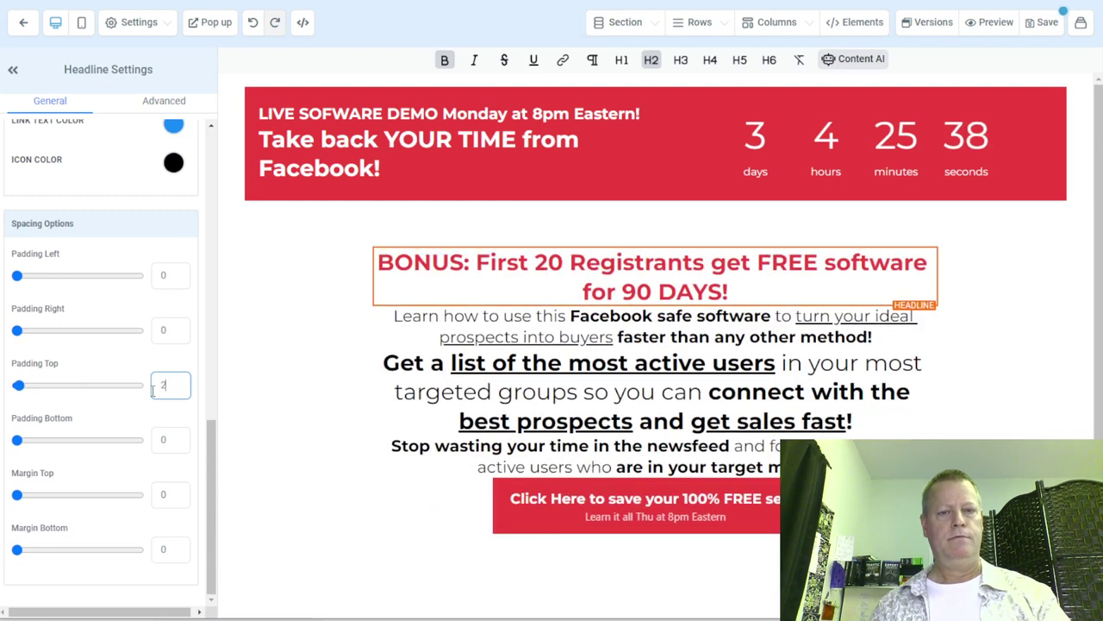
text(0)
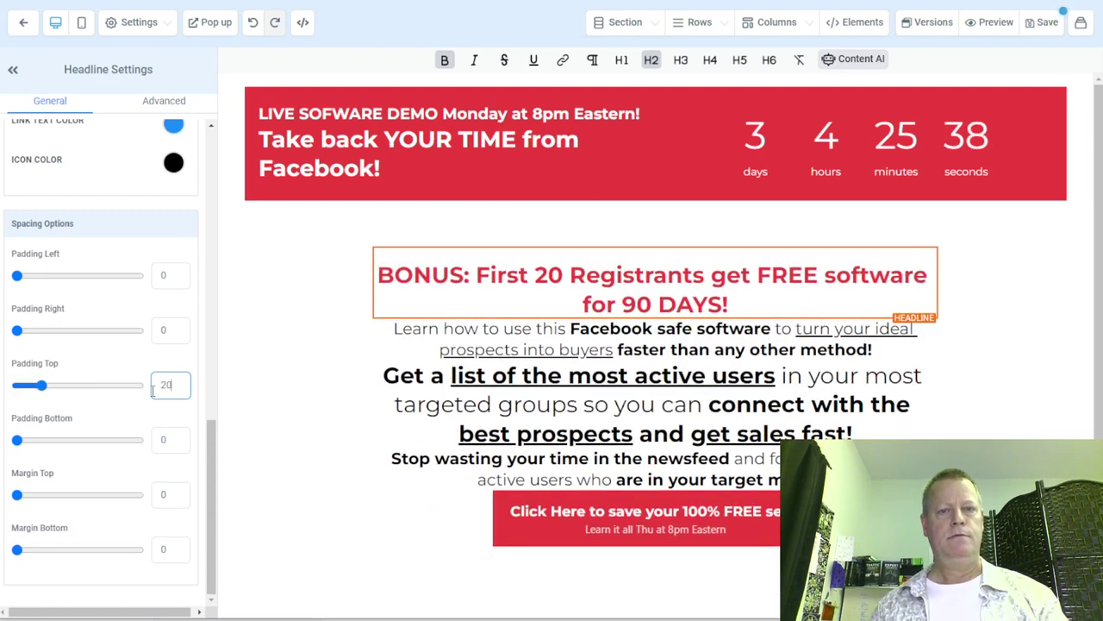
double_click(163, 440)
text(20)
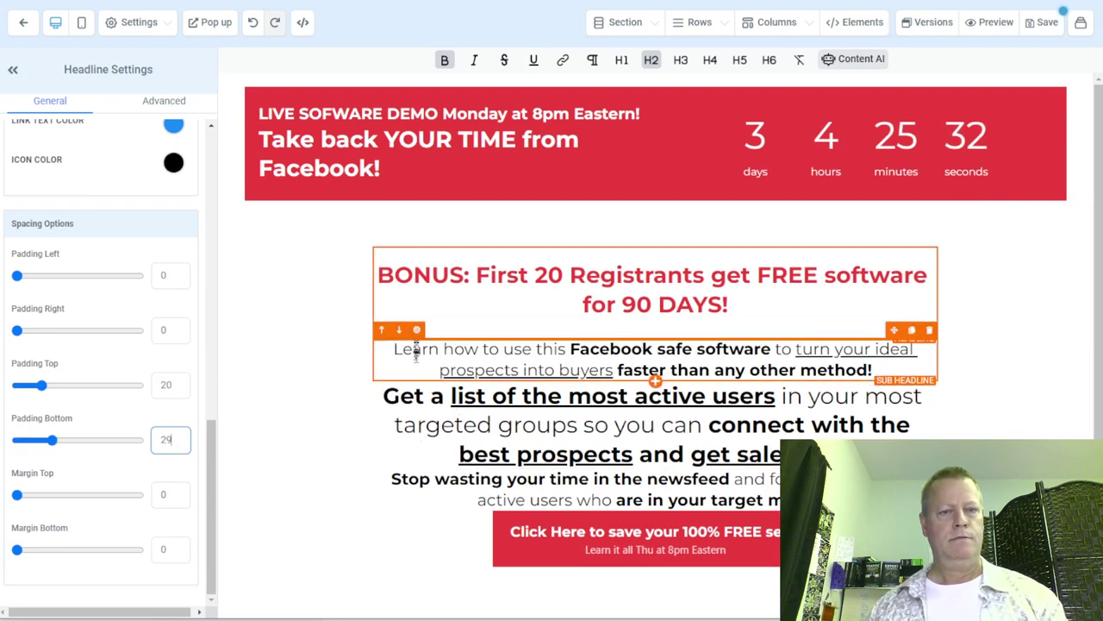
Step: Set the top and bottom padding of the "Learn how to use this" sub-headline to 20
click(416, 334)
click(172, 384)
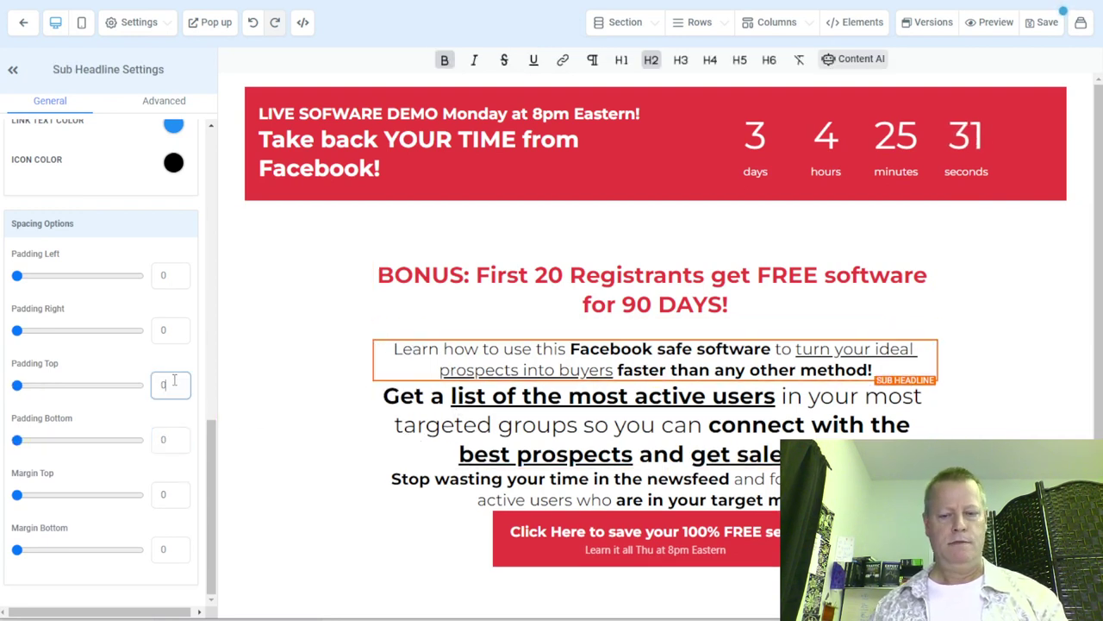
text(20)
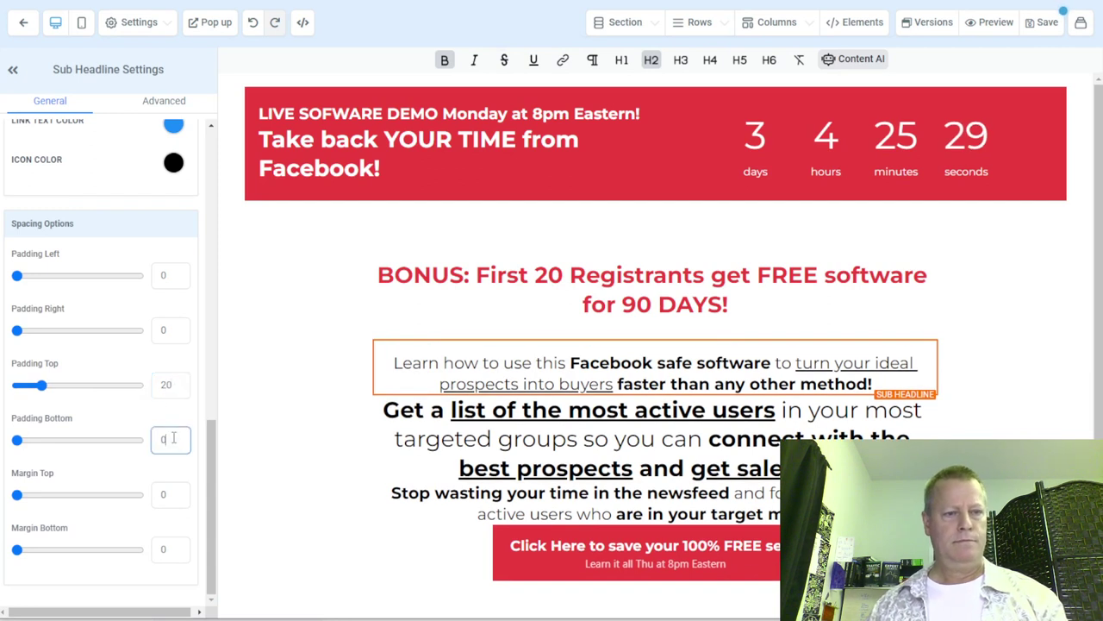
text(20)
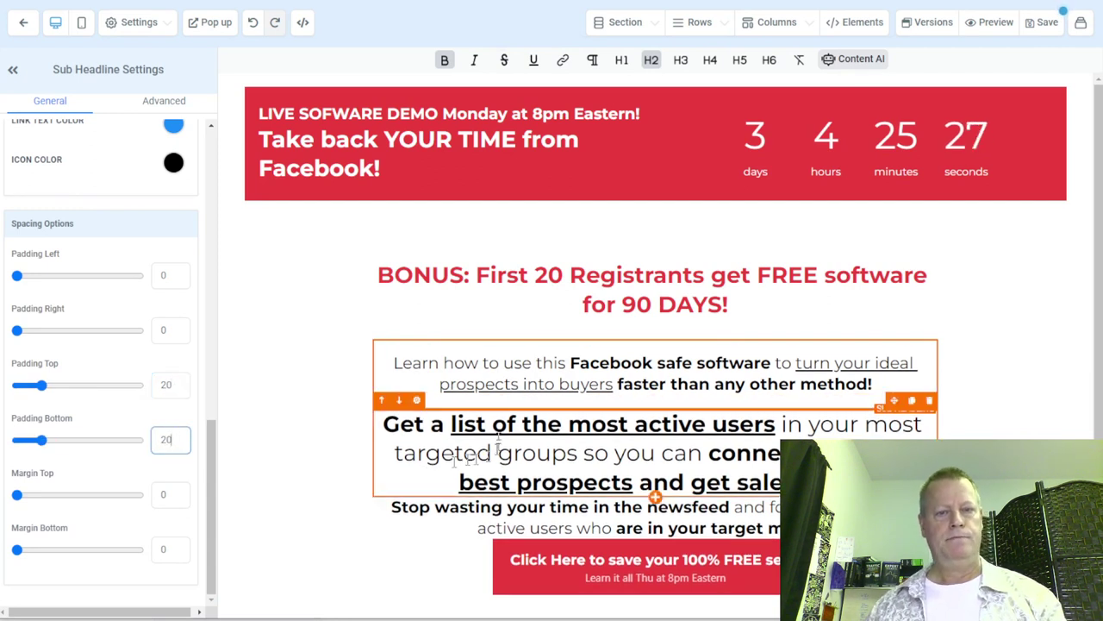
Step: Set the top and bottom padding of the "Get a list of the most active users" headline to 20
click(417, 402)
text(20)
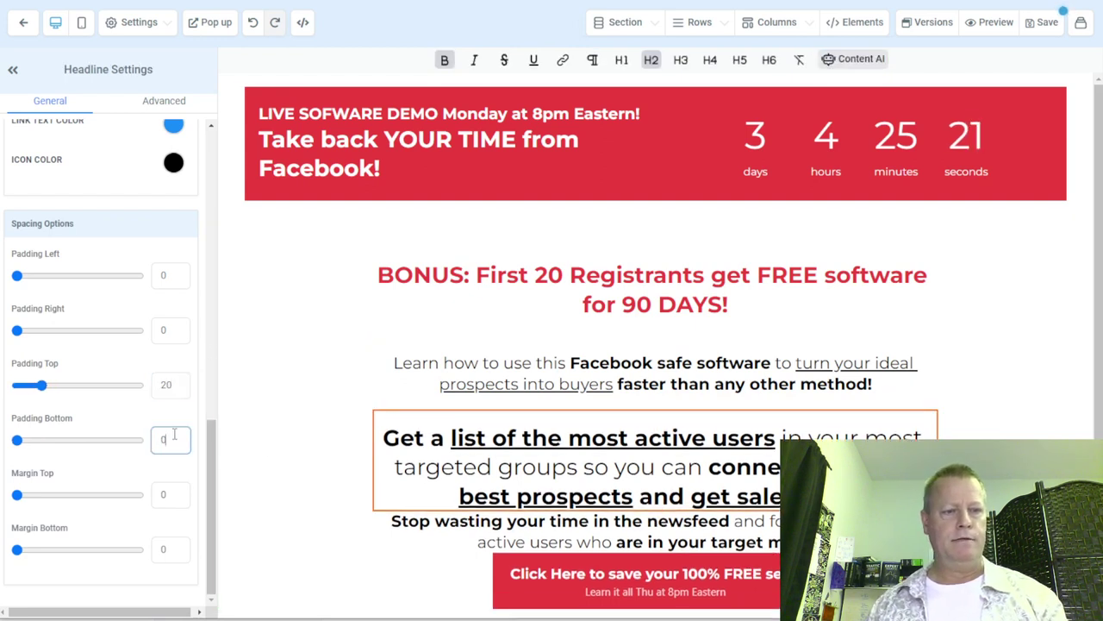
text(20)
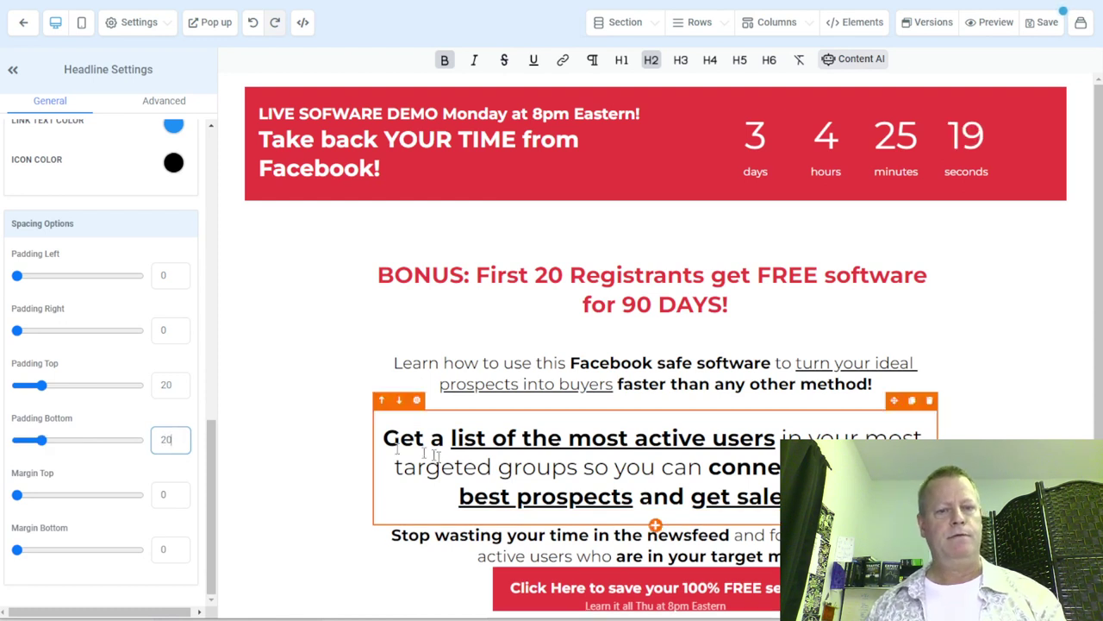
Step: Set the top and bottom padding of the "Stop wasting your time in the newsfeed" sub-headline to 20
click(421, 532)
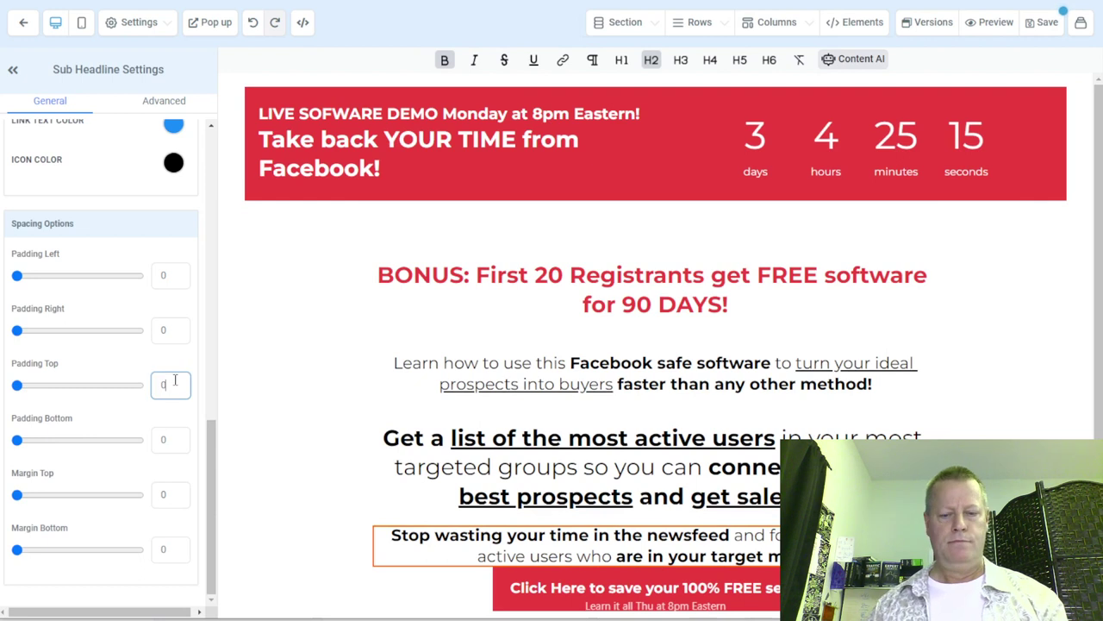
text(20)
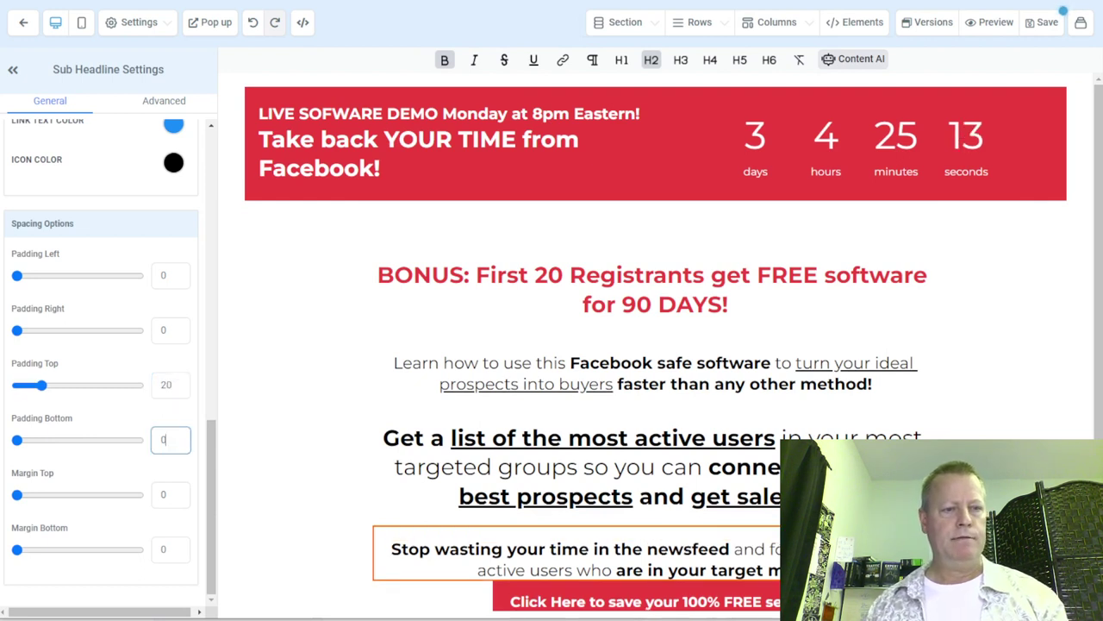
text(20)
scroll(870, 328, down, 1)
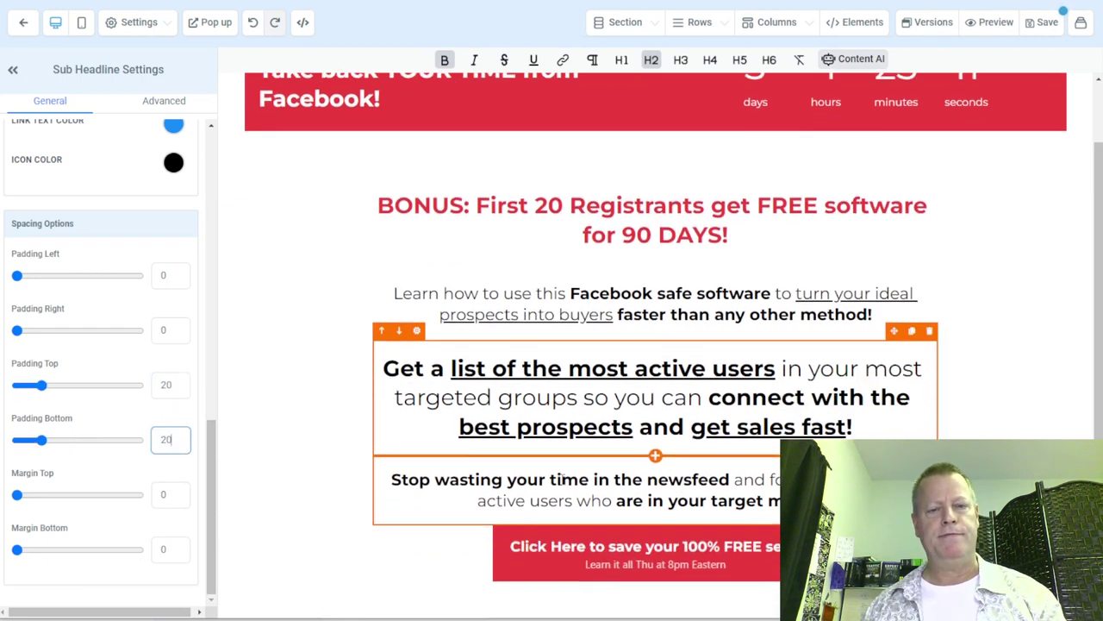
Step: Save the page, check the banner's weekday in the preview, and return to the editor
click(1024, 359)
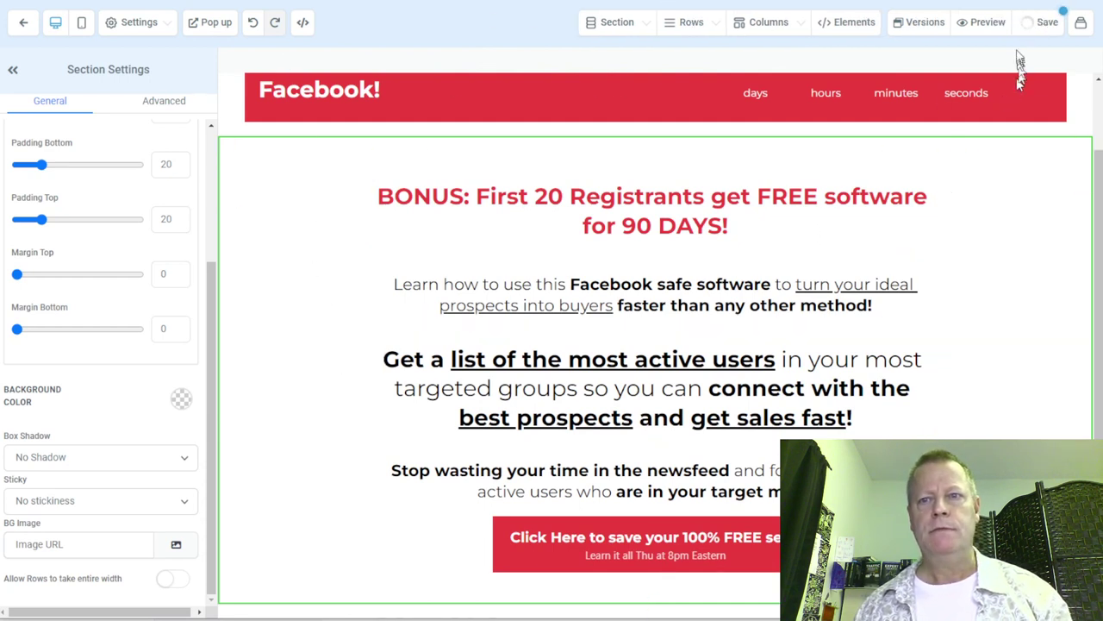
click(989, 22)
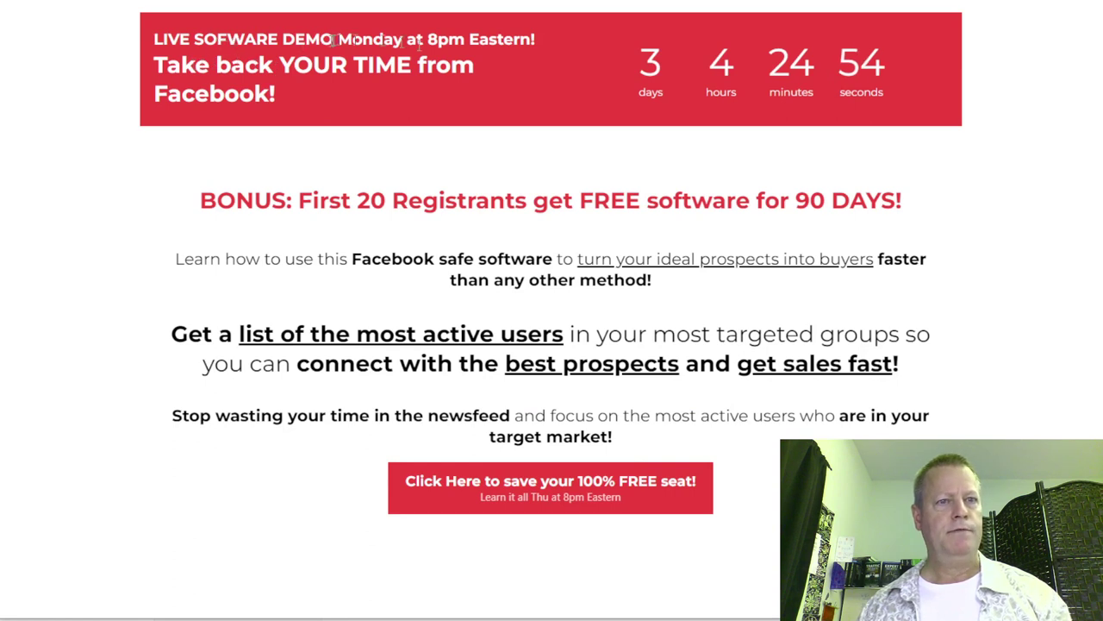
double_click(382, 40)
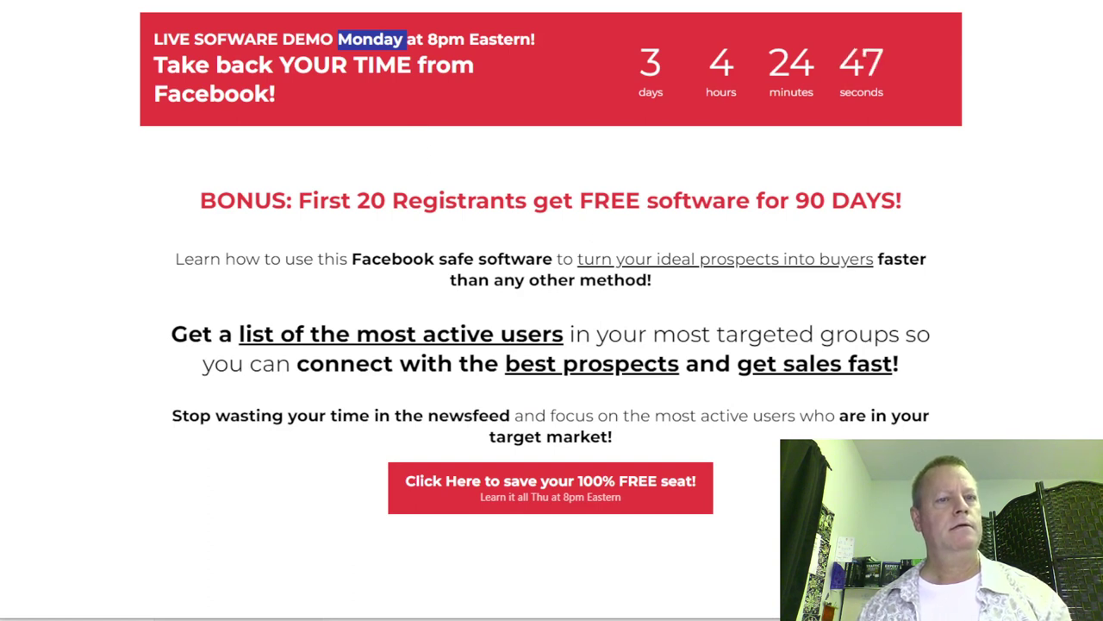
key(Escape)
scroll(512, 202, up, 1)
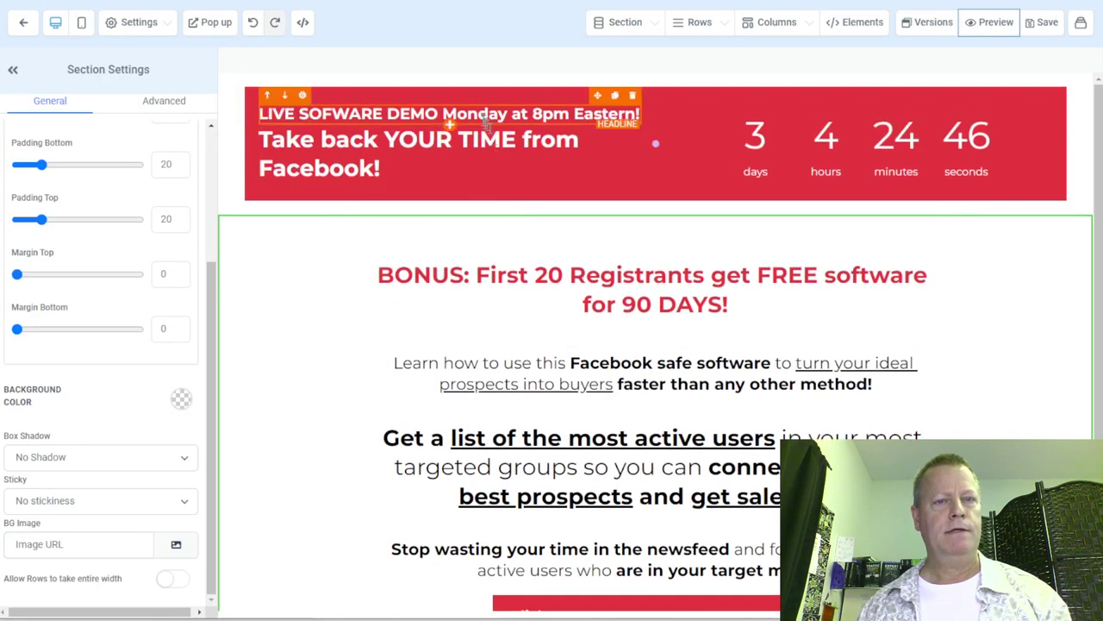
Step: Replace "Monday" with "Thu" in the banner's "LIVE SOFWARE DEMO" headline
double_click(450, 120)
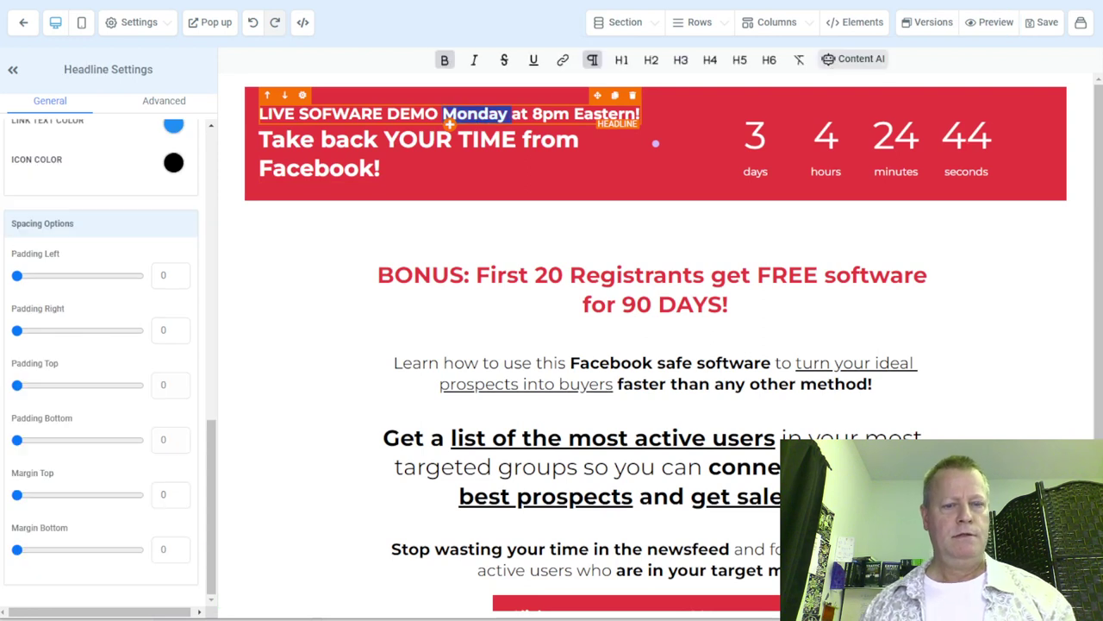
text(Thursday)
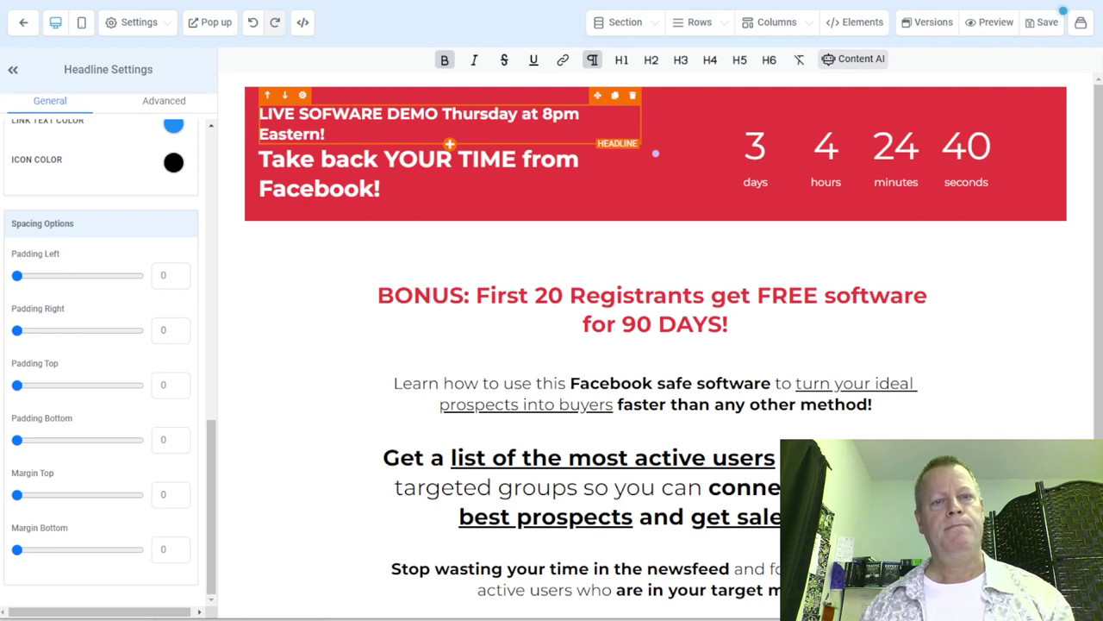
key(BackSpace)
key(BackSpace)
key(BackSpace)
key(BackSpace)
key(BackSpace)
key(BackSpace)
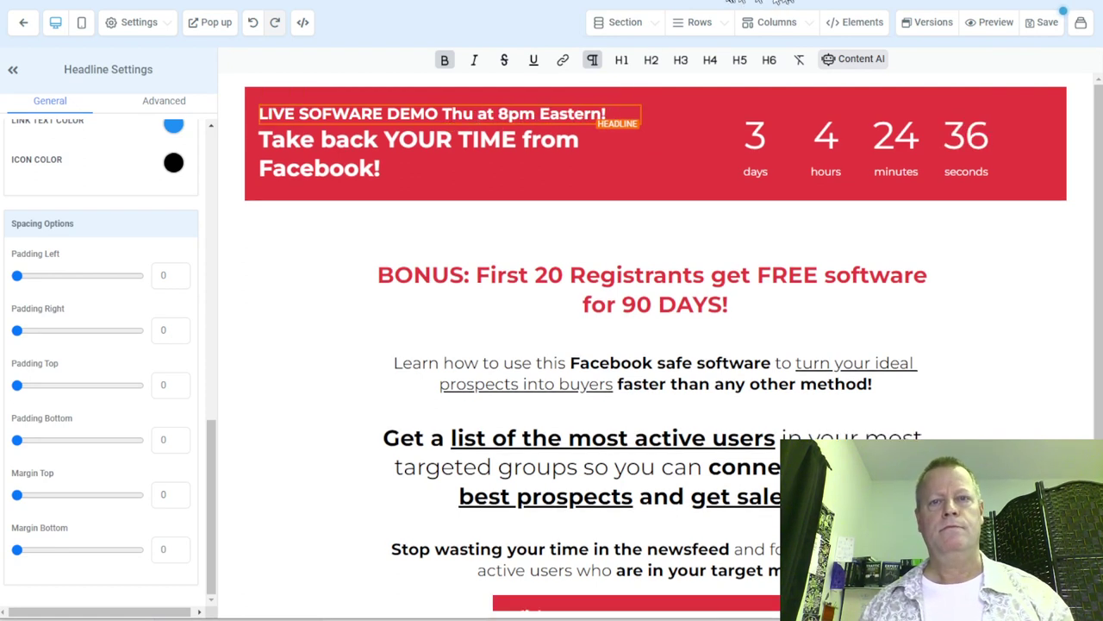
Step: Save the rebuilt page, switch to the original Start Page, and replace "Monday" with "Thursday" in its banner heading
click(1039, 24)
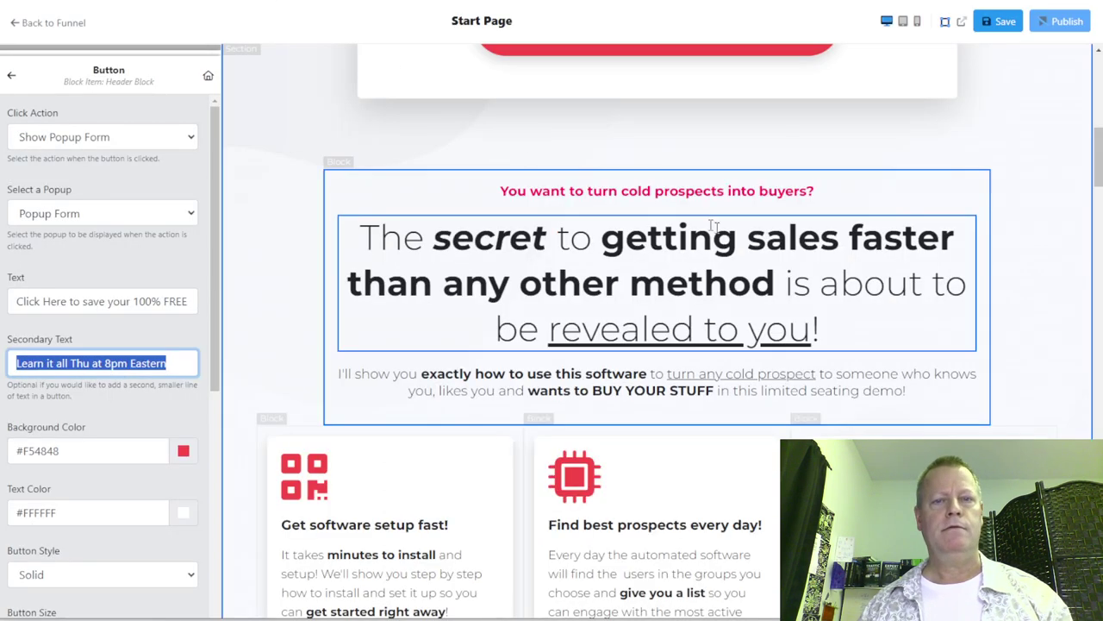
scroll(547, 175, up, 5)
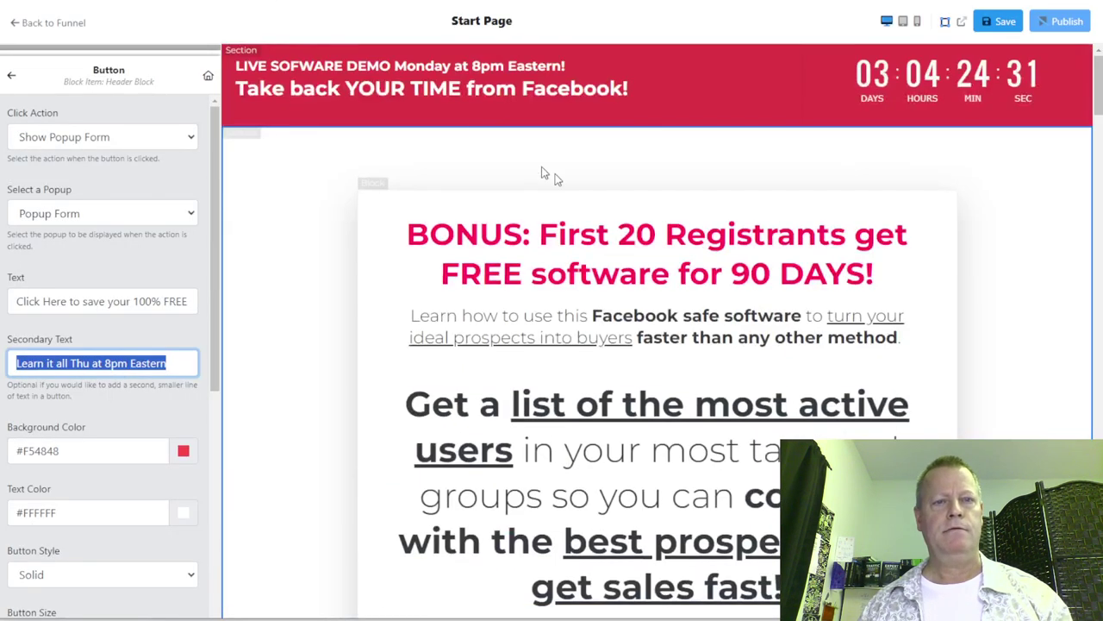
click(438, 85)
double_click(134, 295)
text(Thu)
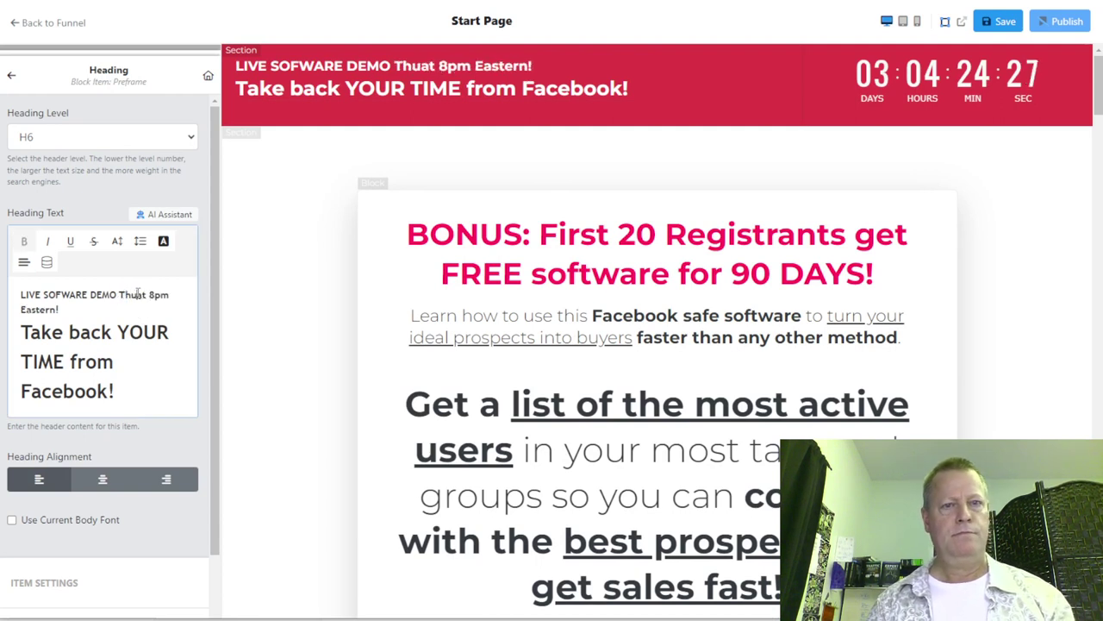
text(rsday)
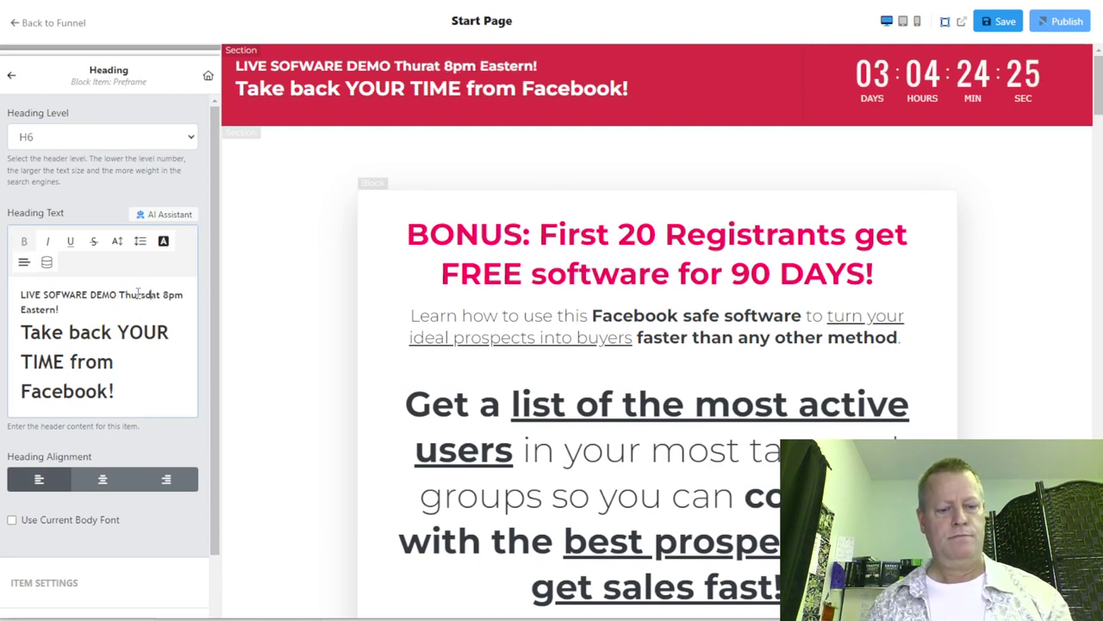
Step: Save and publish the original Start Page
click(1000, 21)
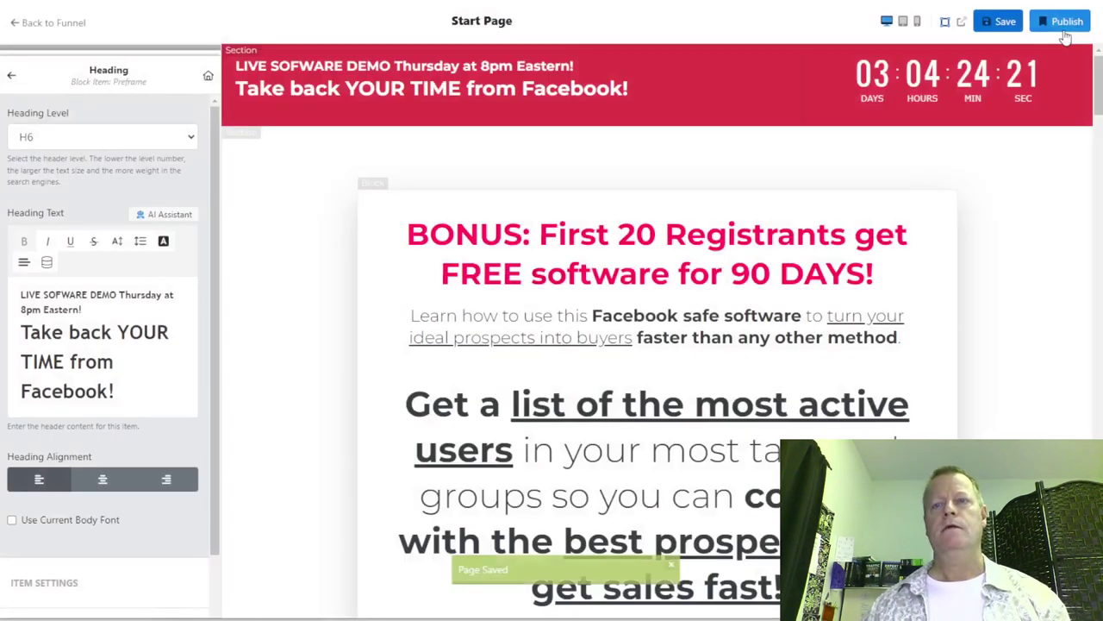
click(1067, 21)
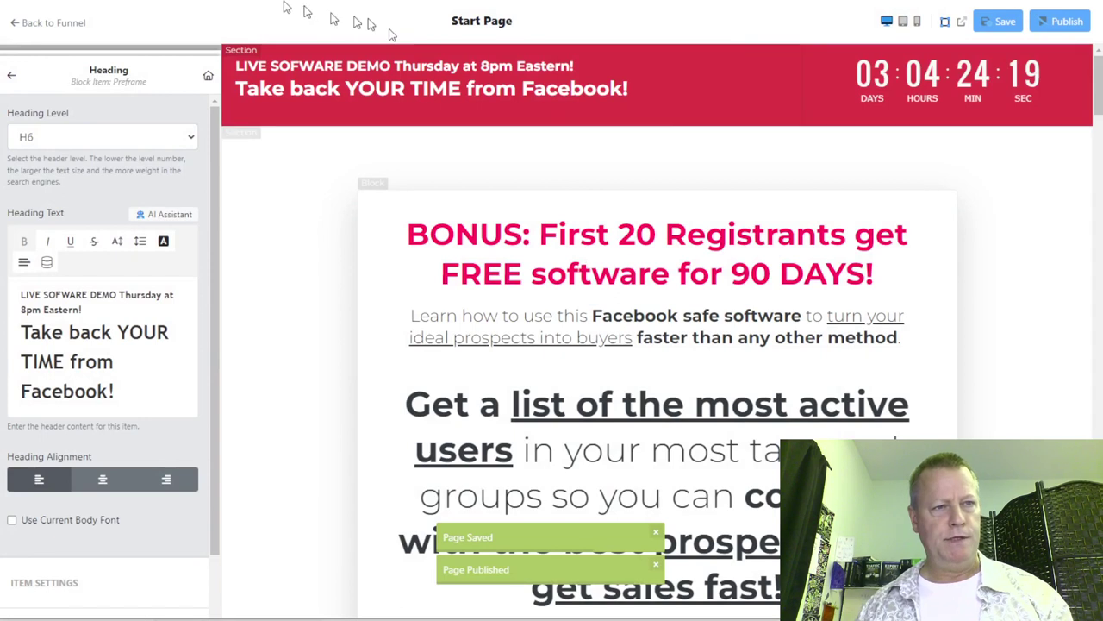
Step: Compare the banners of the original and rebuilt pages, and examine the original's headline section below the sign-up button
key(ctrl+Tab)
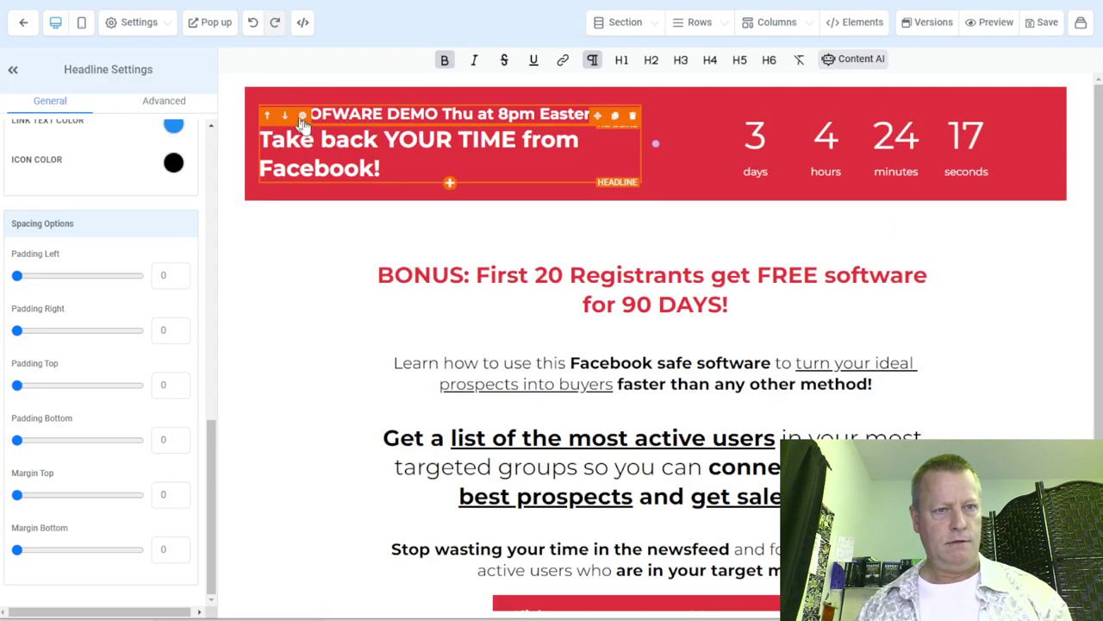
key(ctrl+Tab)
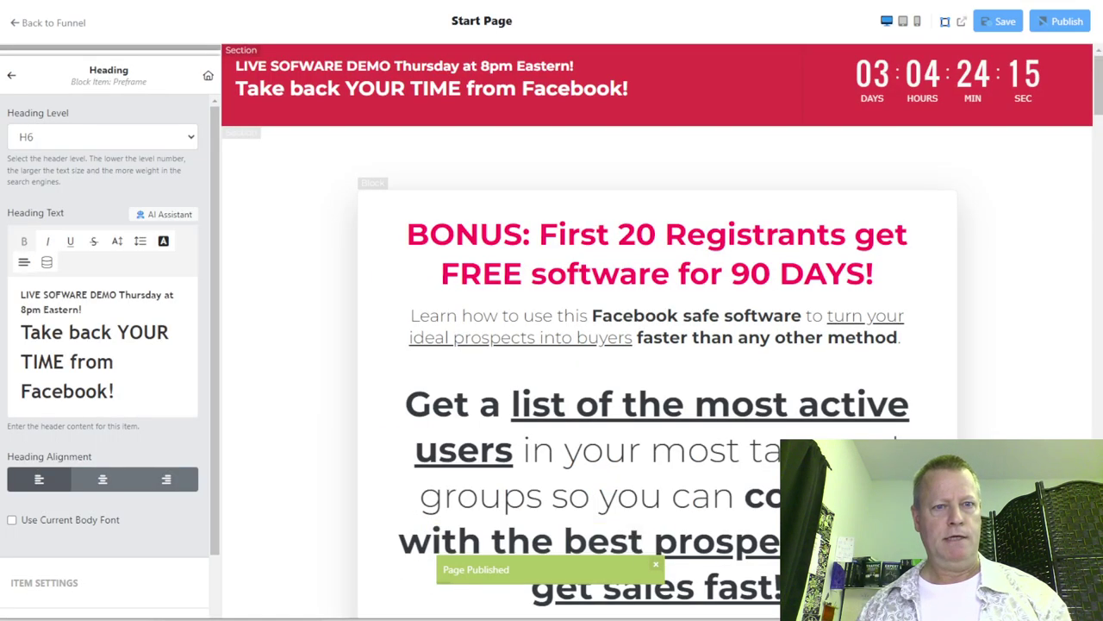
key(ctrl+Tab)
key(ctrl+Tab)
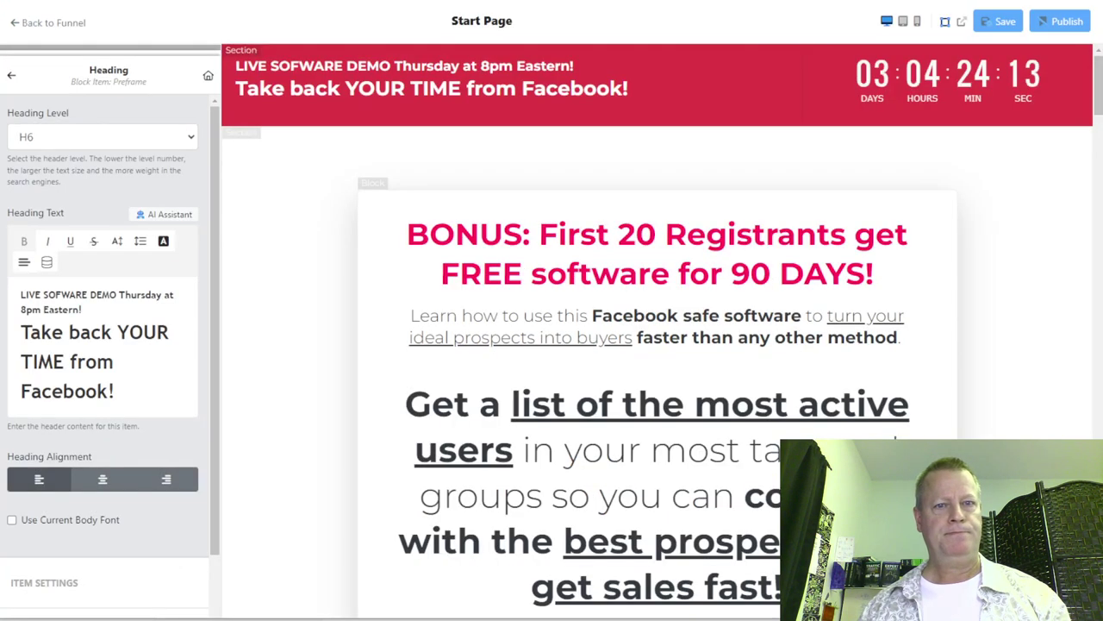
key(ctrl+Tab)
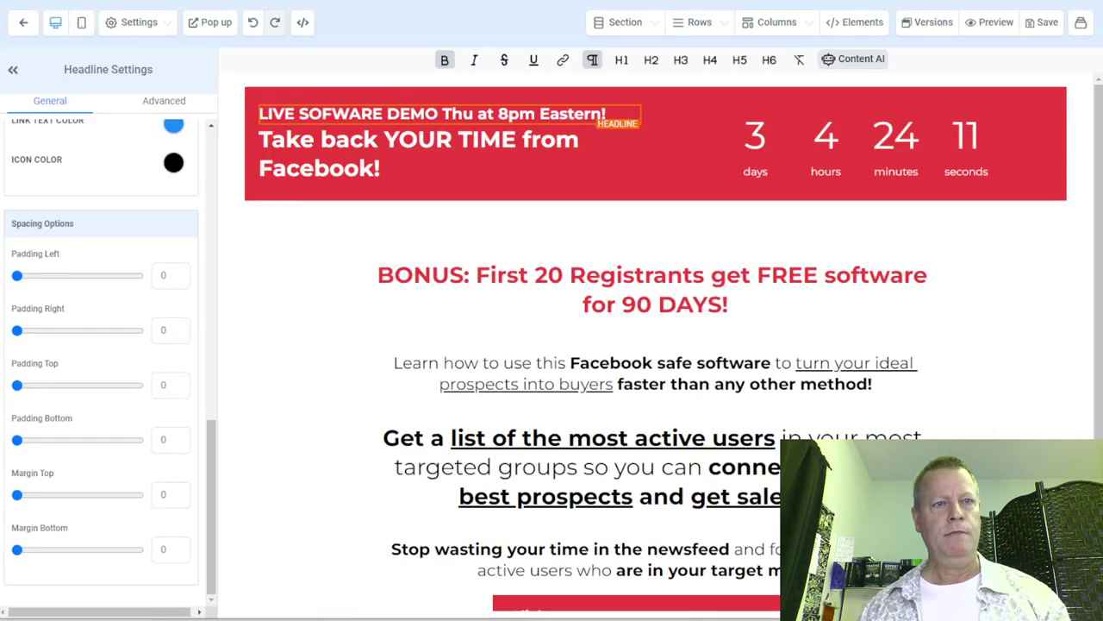
key(ctrl+Tab)
scroll(603, 289, down, 1)
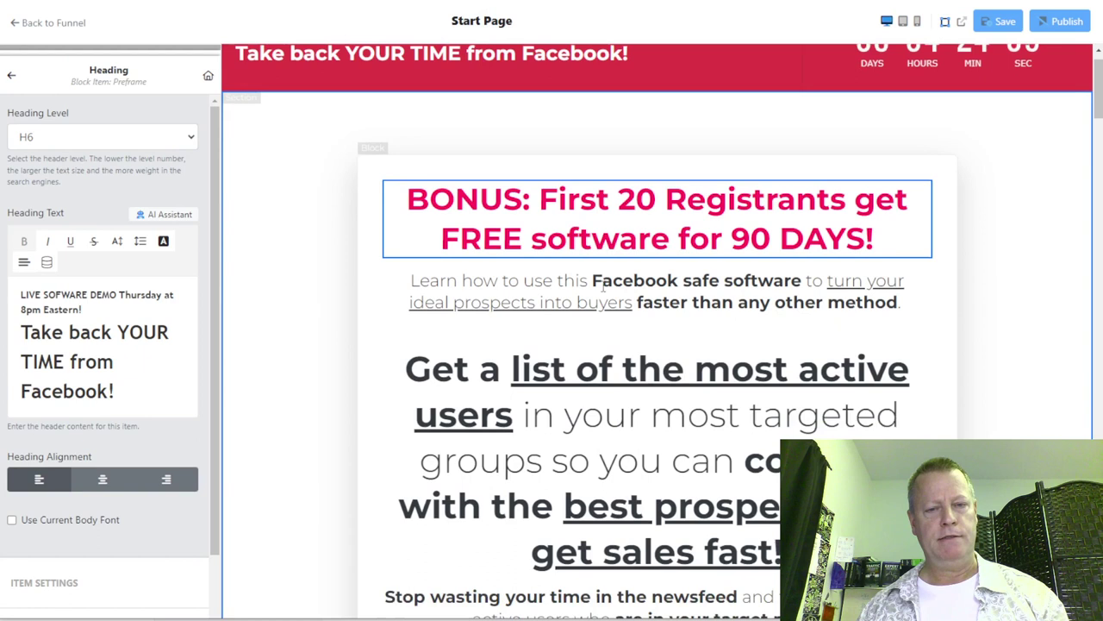
scroll(603, 289, down, 9)
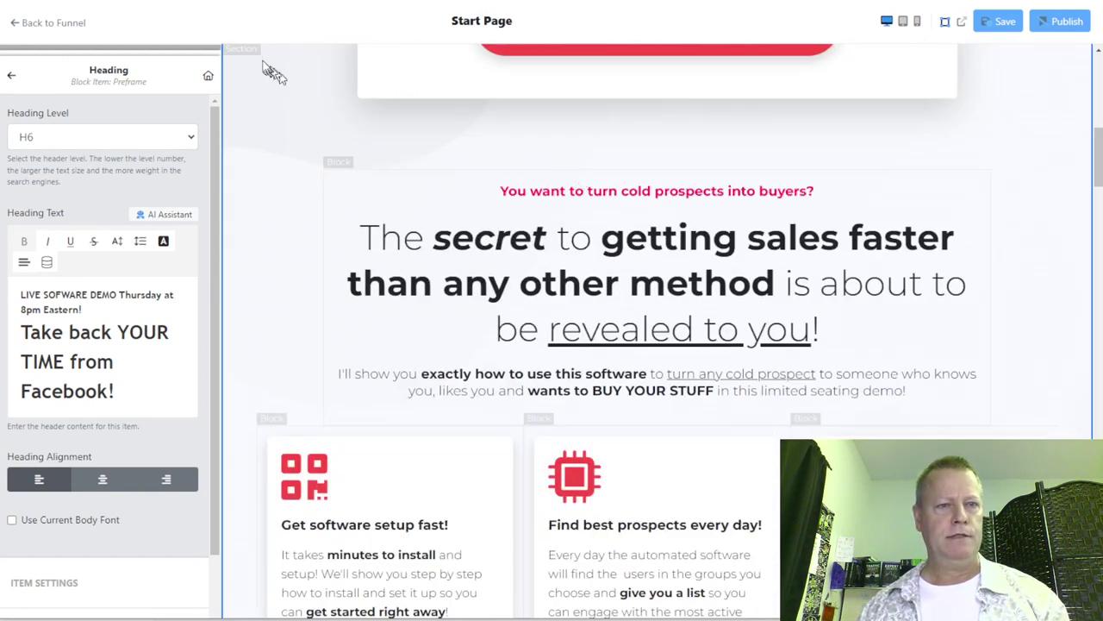
scroll(357, 198, up, 3)
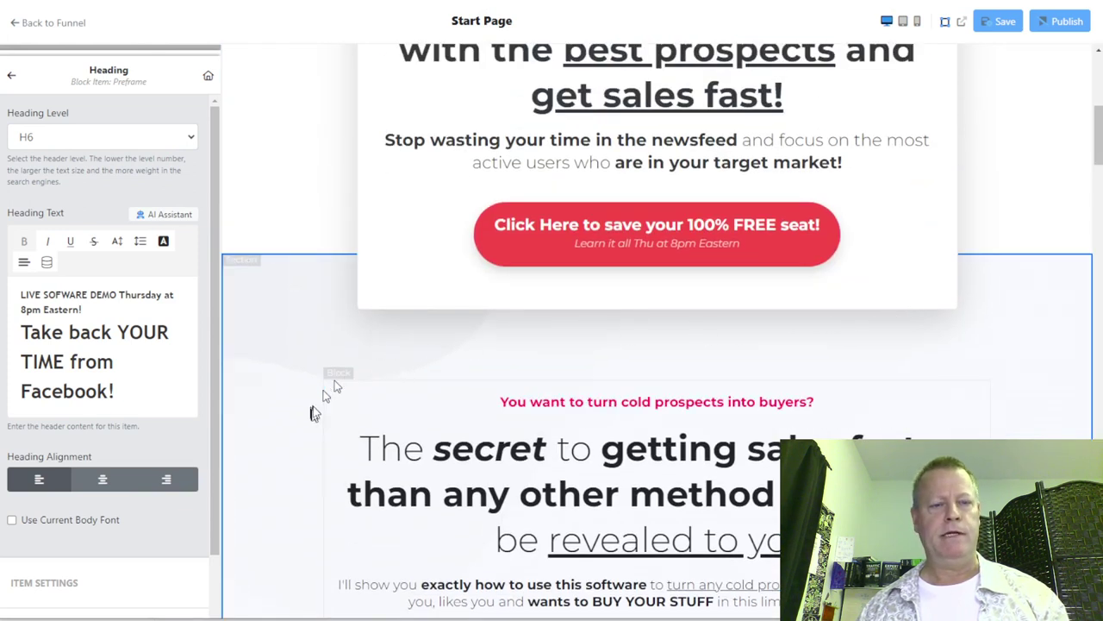
scroll(293, 371, down, 2)
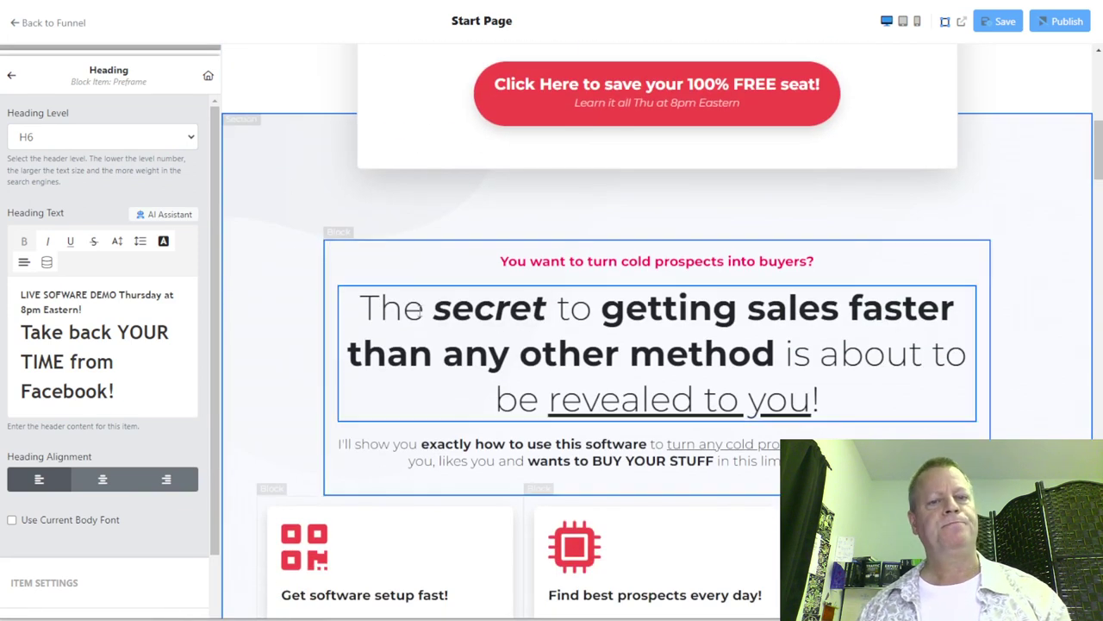
scroll(532, 443, down, 1)
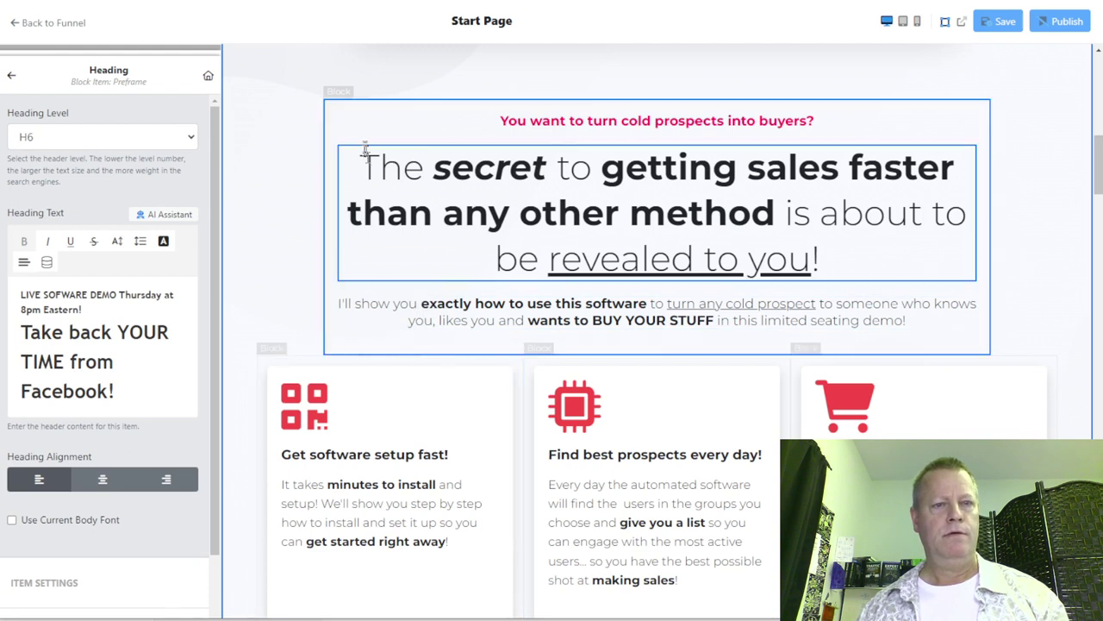
scroll(308, 158, up, 3)
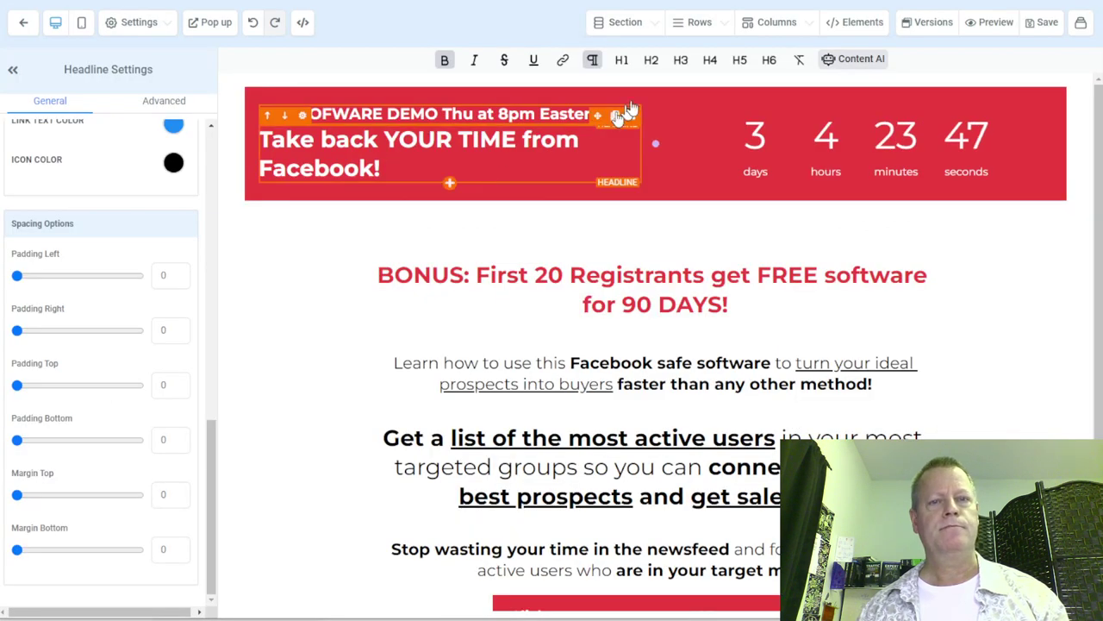
Step: In the rebuilt page, add a full-width section with a one-column row below the sign-up button section
scroll(655, 362, down, 1)
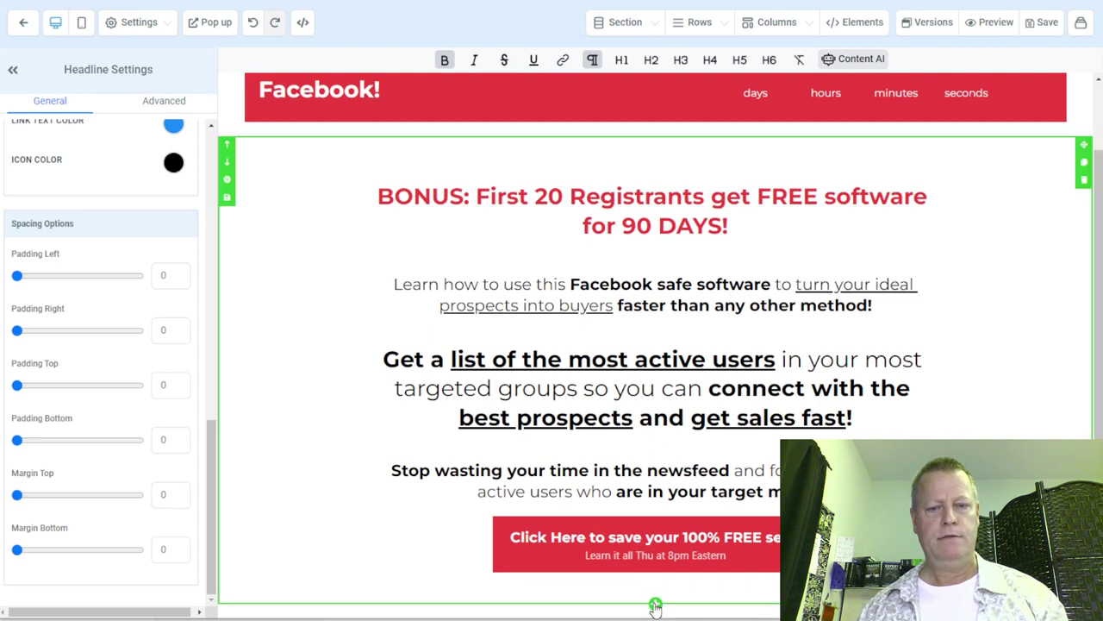
click(655, 604)
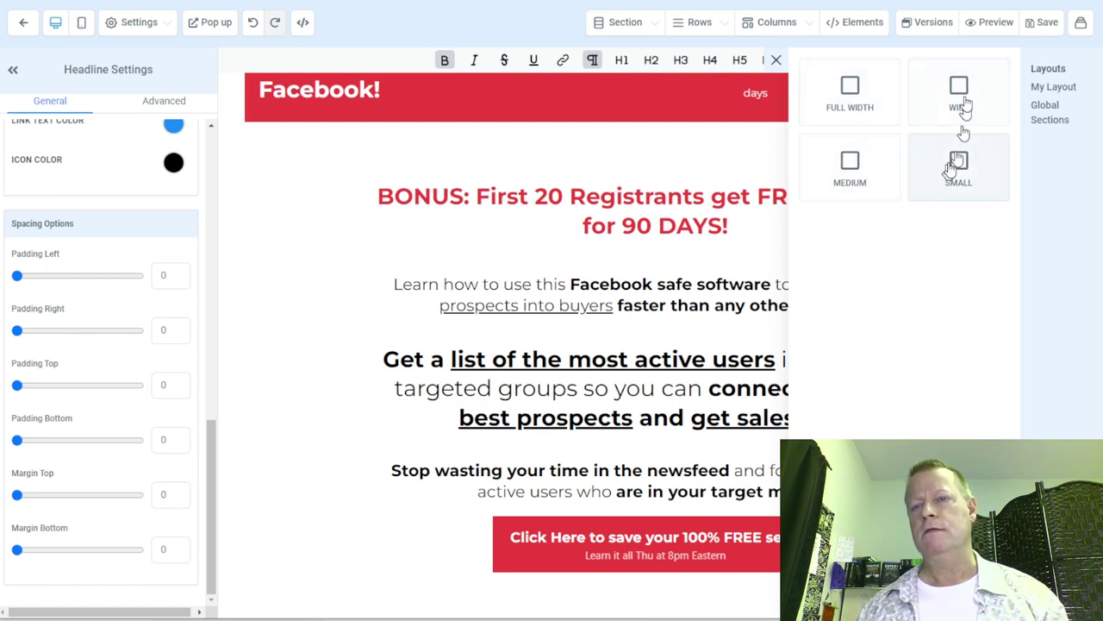
click(867, 103)
scroll(616, 311, down, 1)
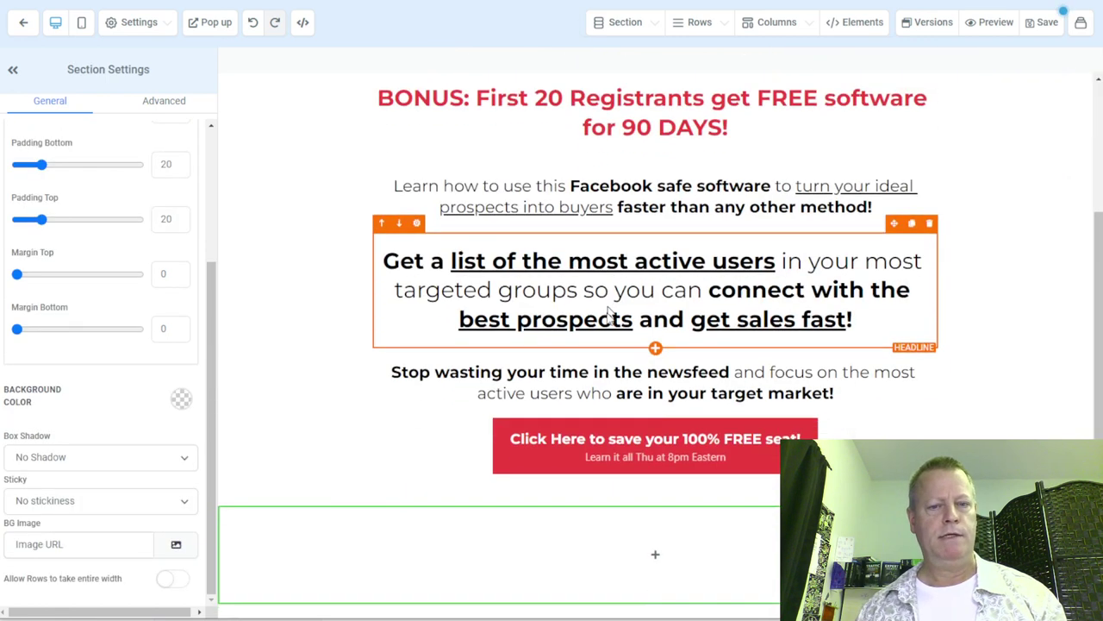
click(655, 559)
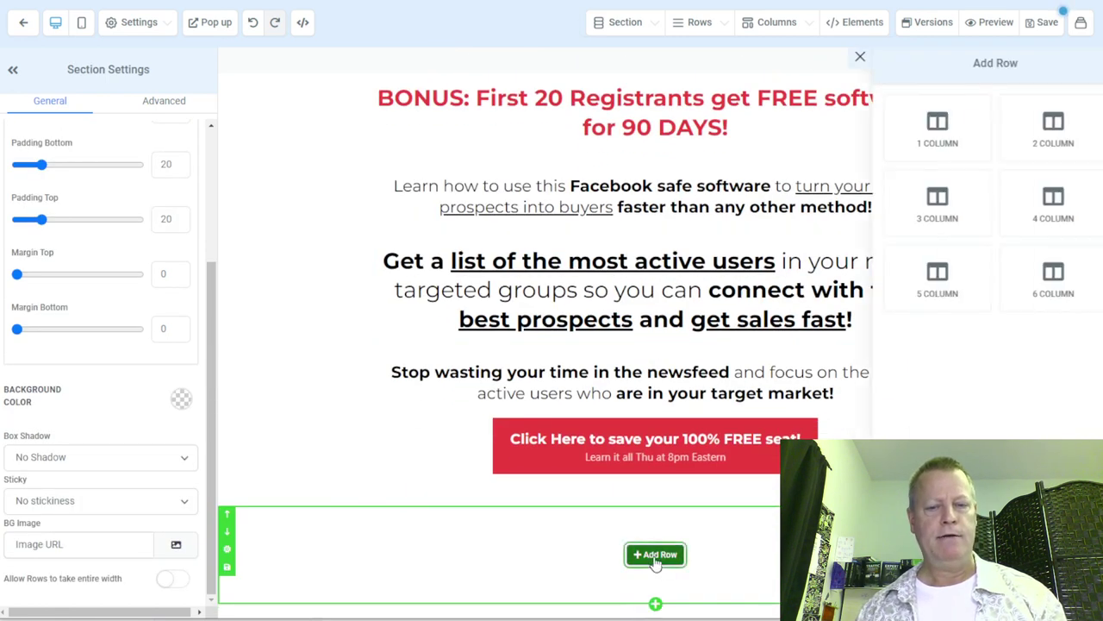
click(925, 125)
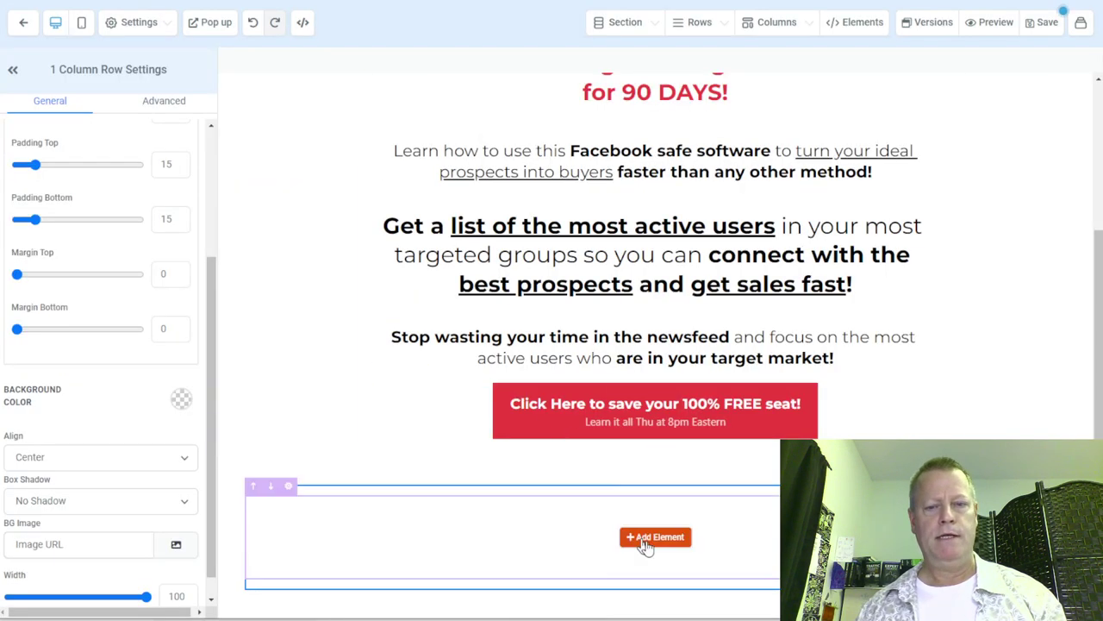
Step: Add a sub-headline element to the new one-column row
click(648, 543)
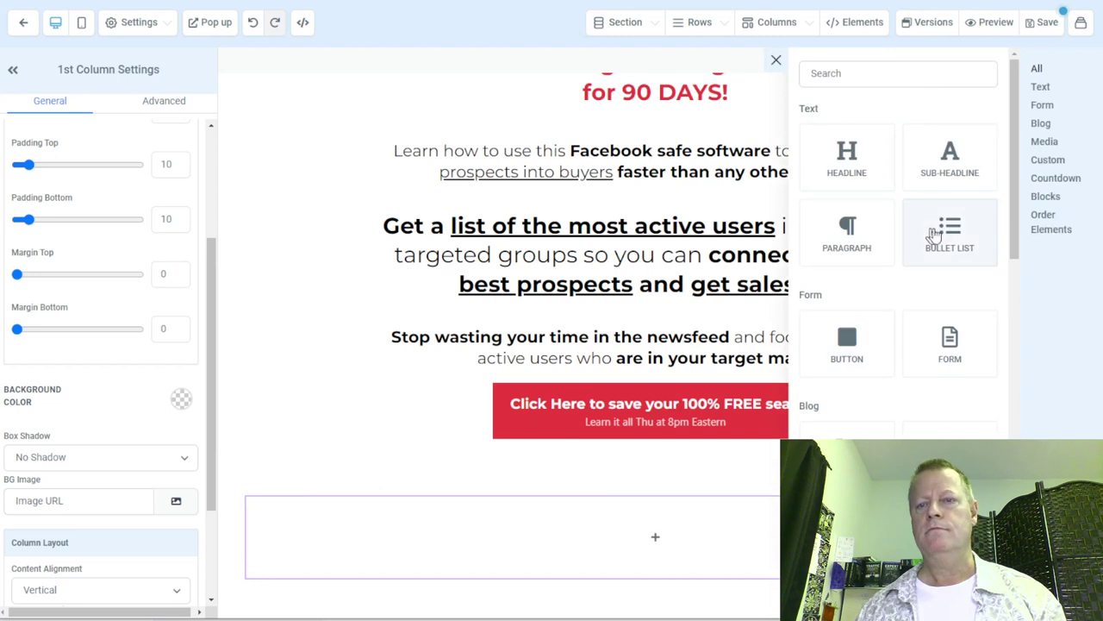
click(956, 178)
click(653, 562)
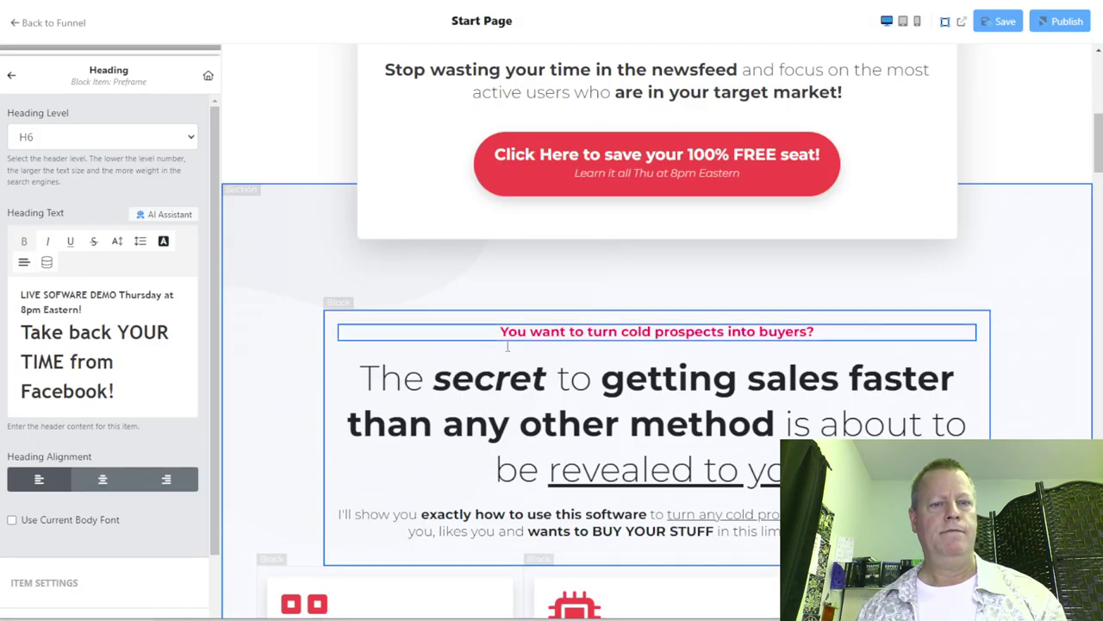
Step: Replace the placeholder sub-headline with "You want to turn cold prospects into buyers?" copied from the original page, without a blank line above it
click(543, 331)
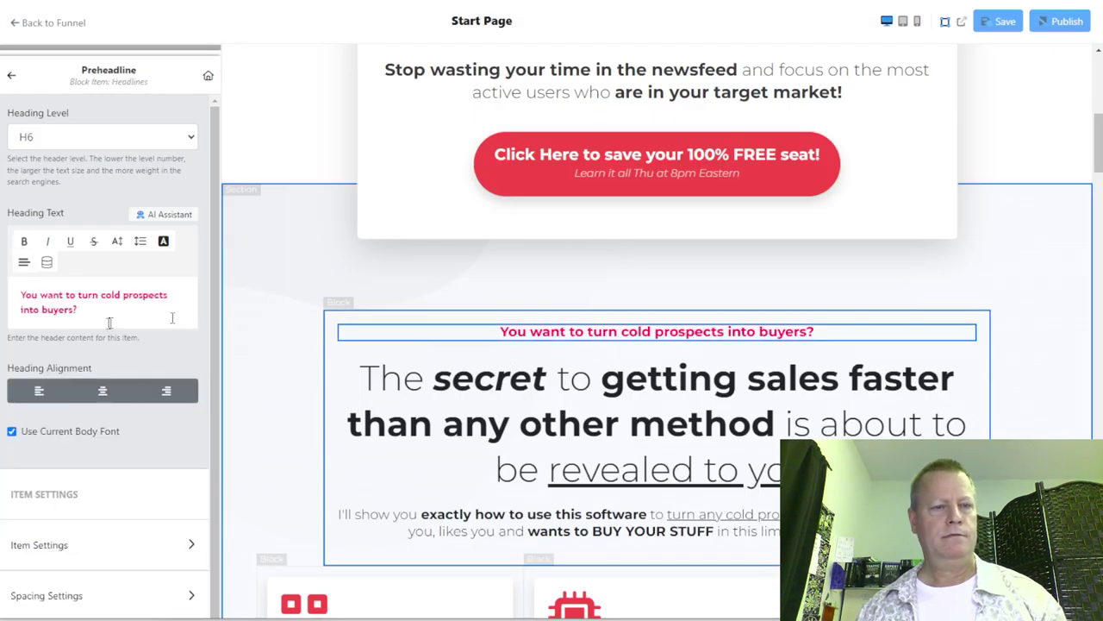
mouse_move(33, 310)
mouse_down()
mouse_move(88, 314)
mouse_move(17, 303)
mouse_up()
key(ctrl+c)
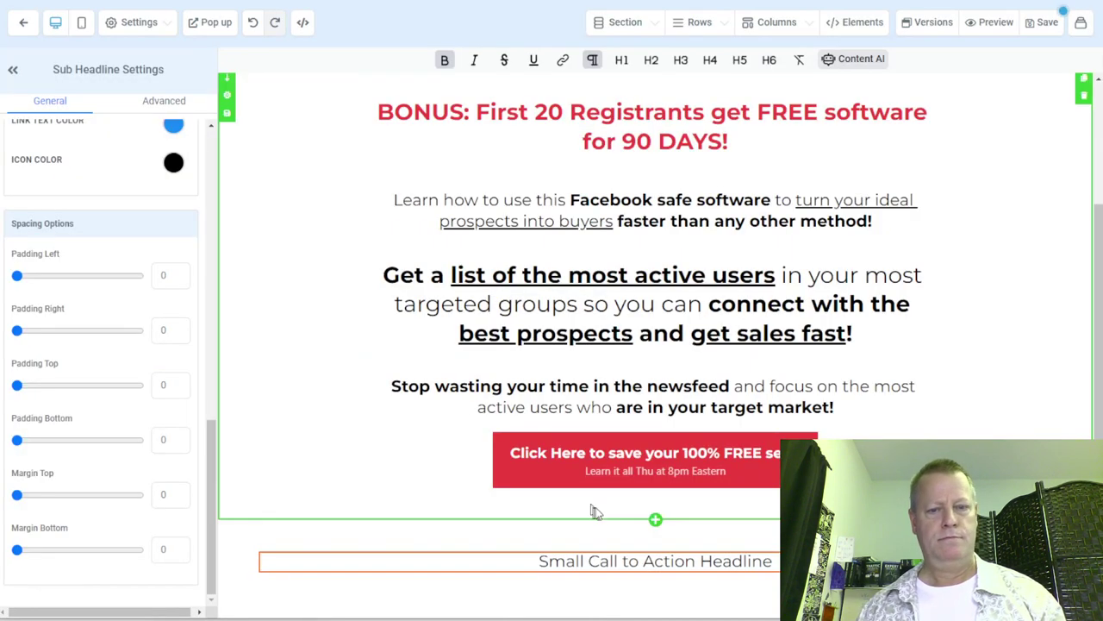
click(652, 567)
triple_click(652, 567)
key(ctrl+v)
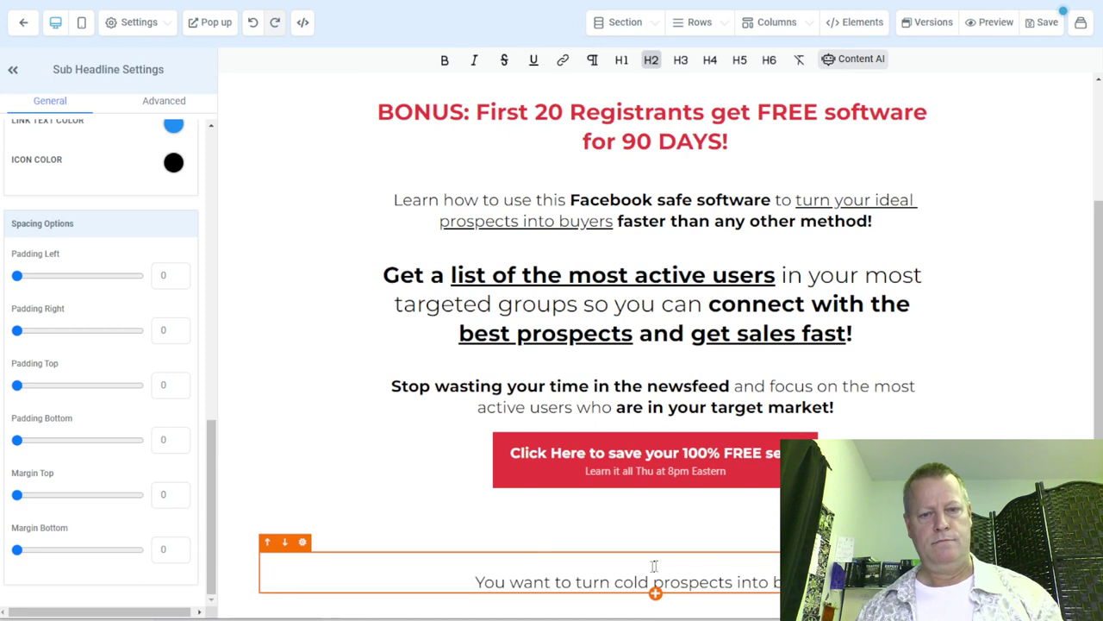
click(472, 582)
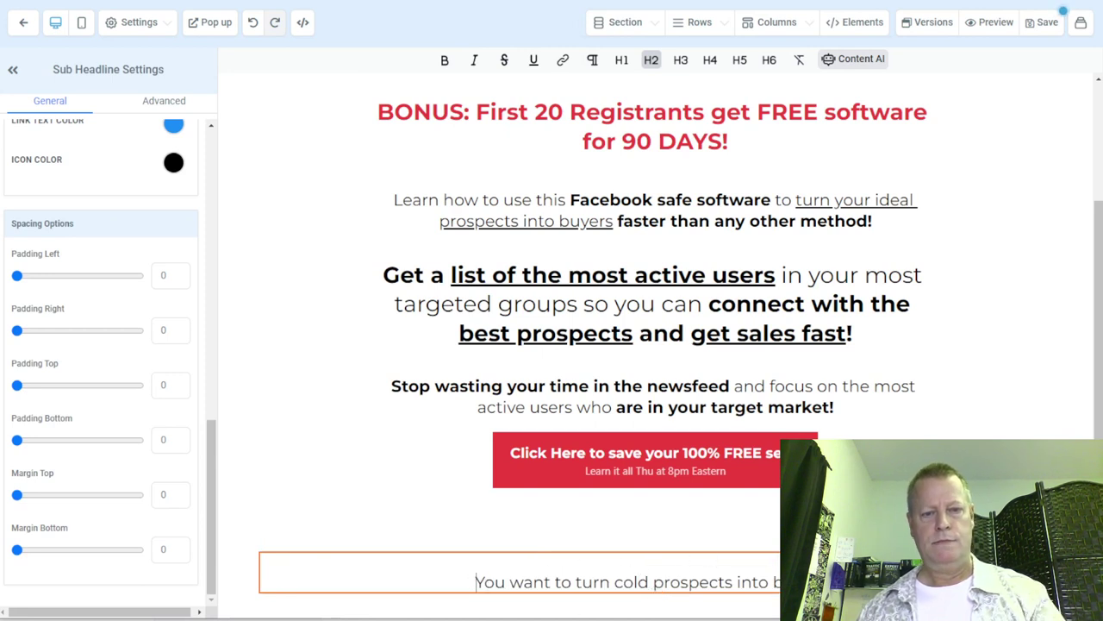
key(BackSpace)
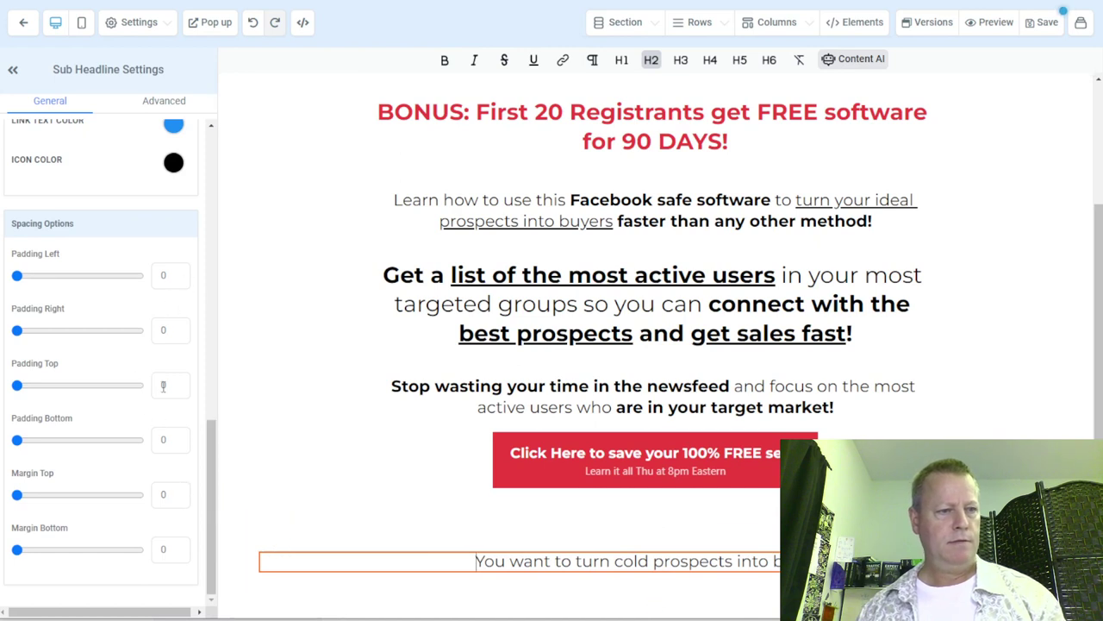
Step: Set the "You want to turn cold prospects into buyers?" sub-headline's bottom padding to 20 and top margin to 20
click(173, 441)
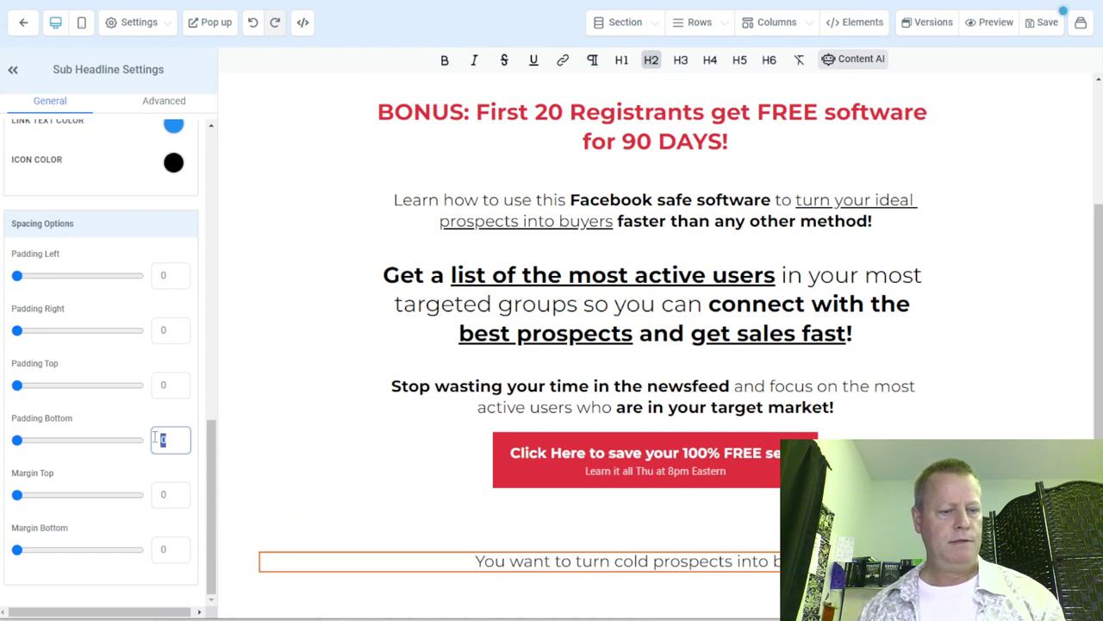
text(20)
key(Tab)
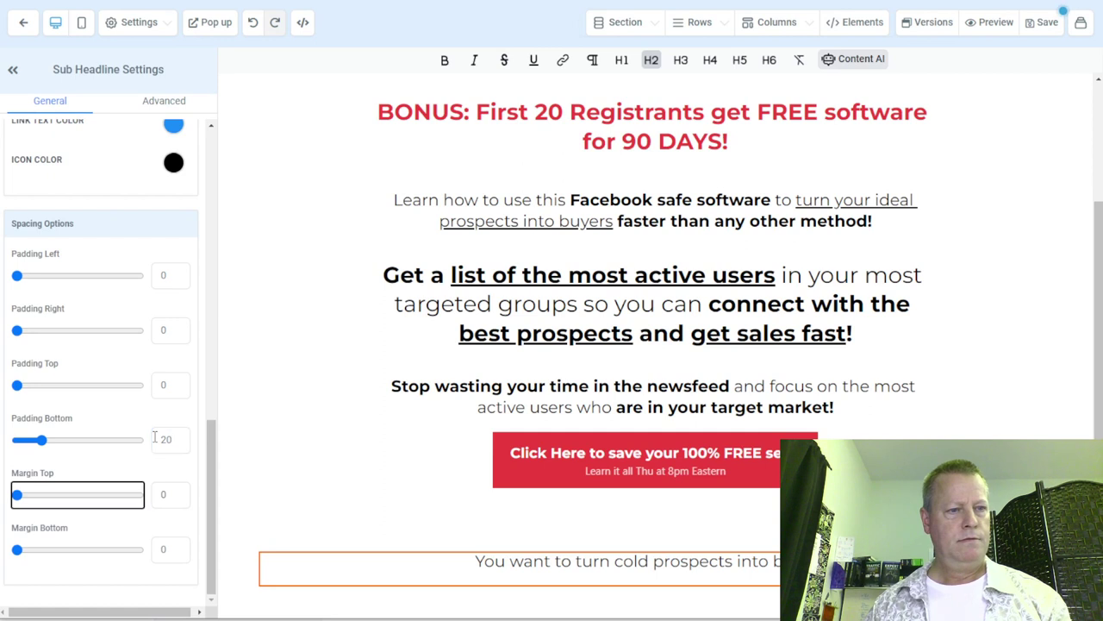
key(Tab)
text(20)
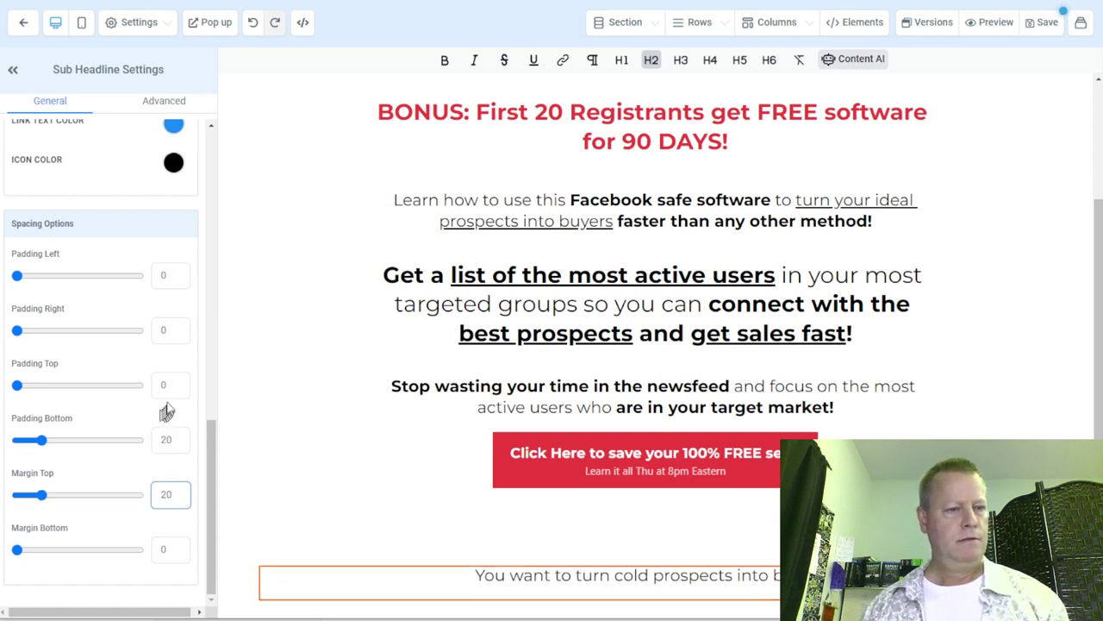
Step: Re-enter 20 as the sub-headline's bottom padding and set its bottom margin to 20
double_click(166, 440)
text(50)
key(Tab)
key(Tab)
key(Tab)
key(Tab)
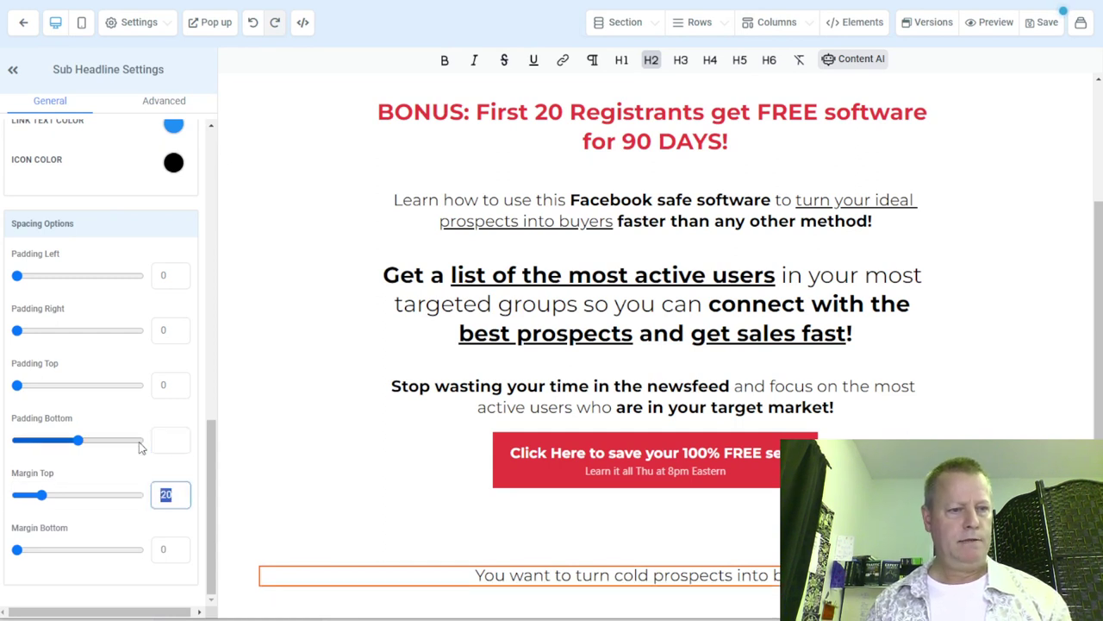
text(20)
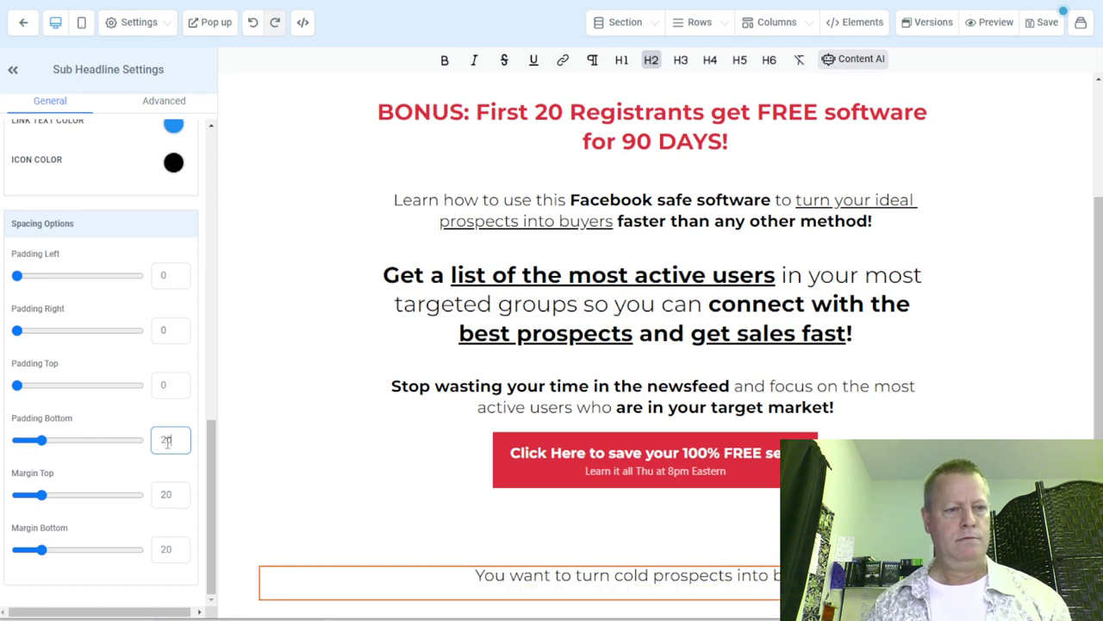
Step: Reset the "You want to turn cold prospects into buyers?" sub-headline's bottom padding, top margin and bottom margin to 0
text(0)
key(Tab)
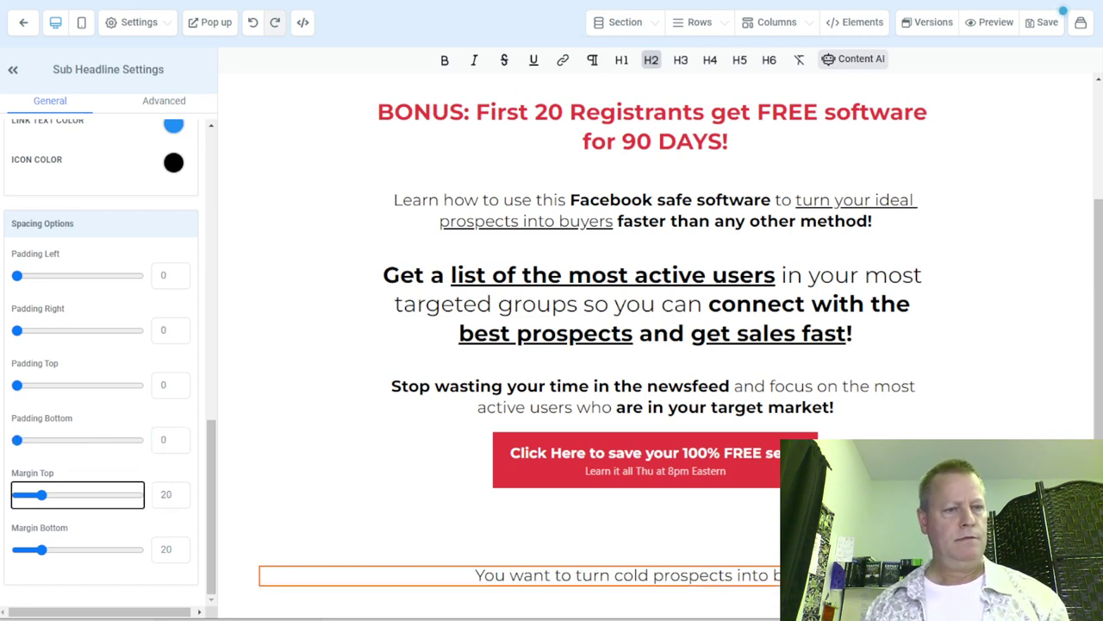
key(Tab)
key(BackSpace)
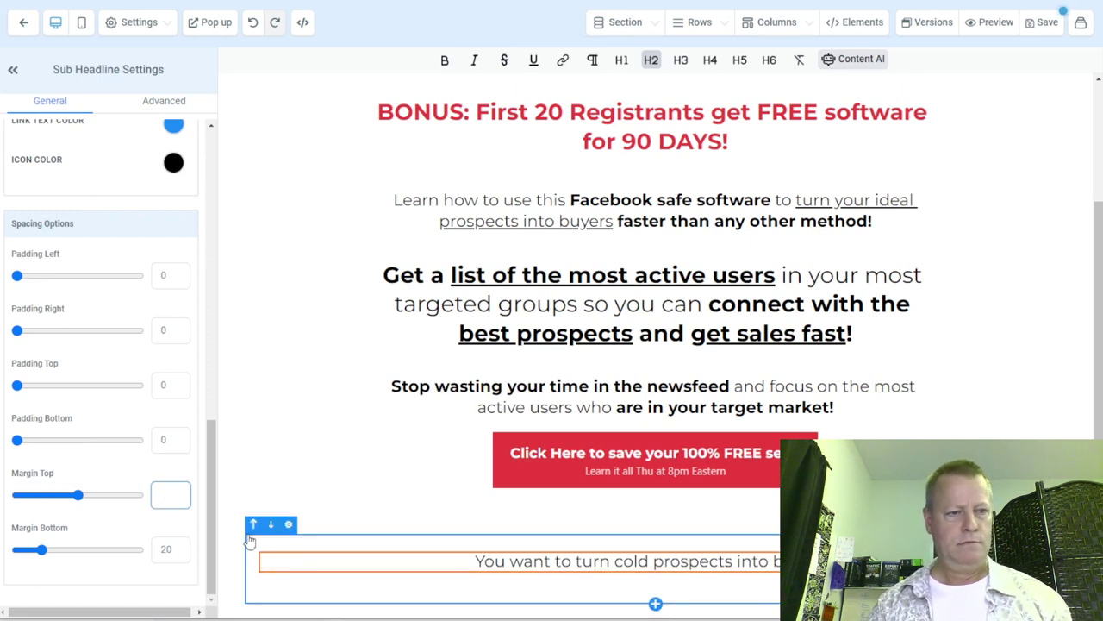
text(0)
double_click(183, 550)
text(0)
click(242, 506)
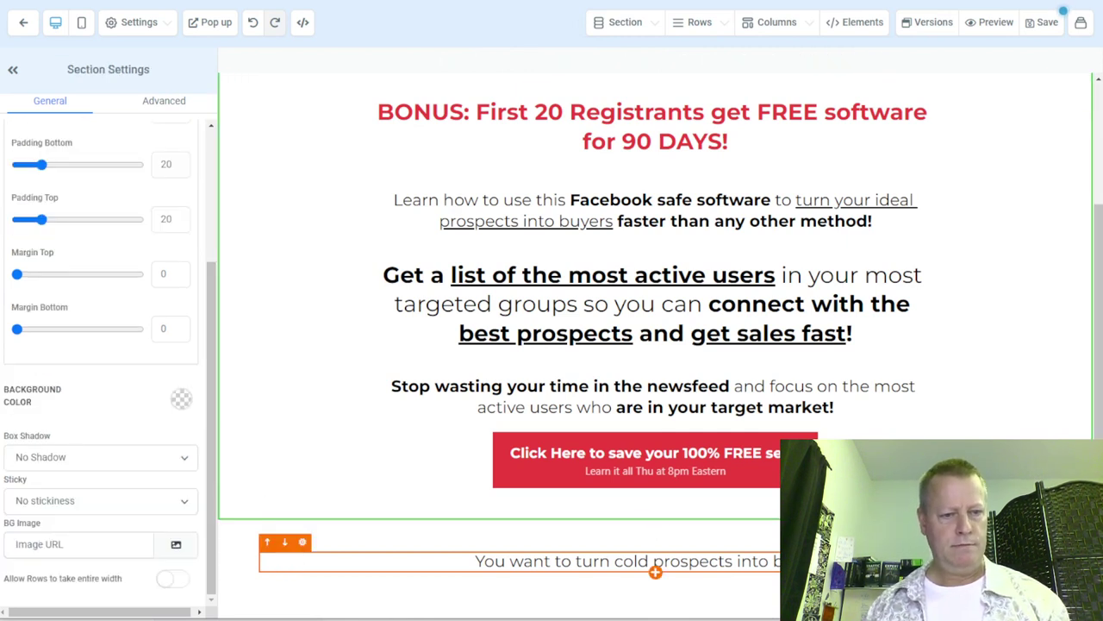
click(304, 550)
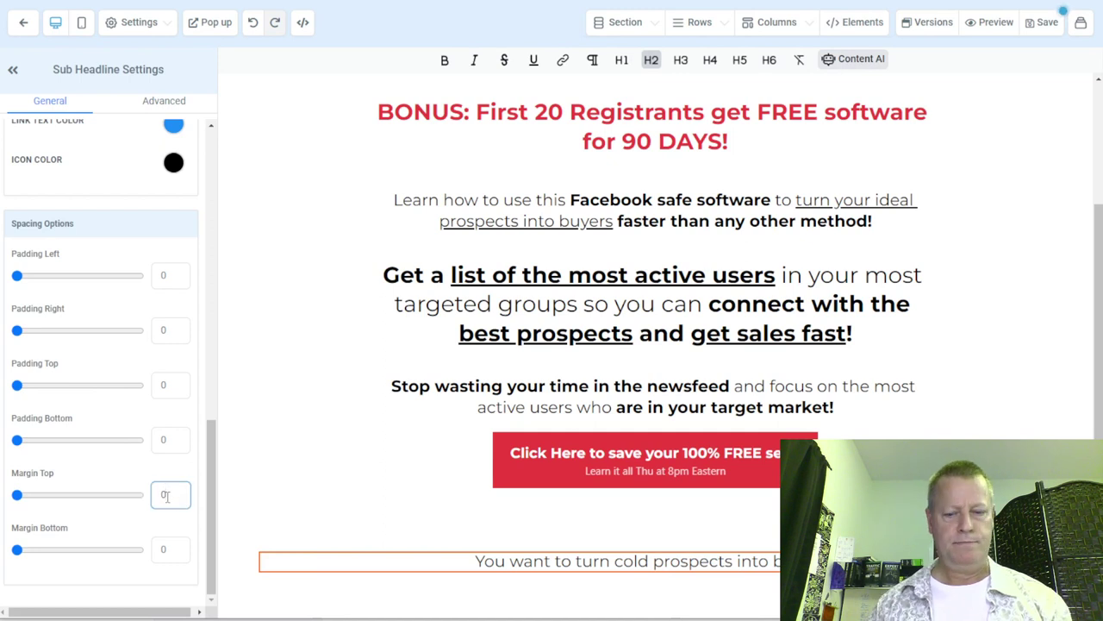
key(BackSpace)
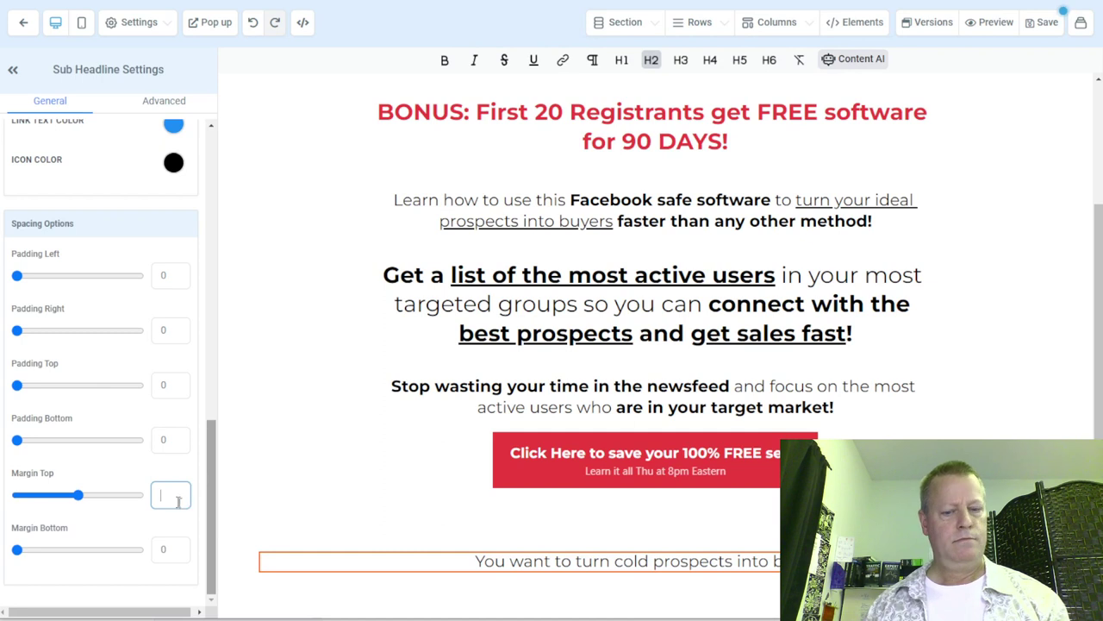
text(0)
key(Tab)
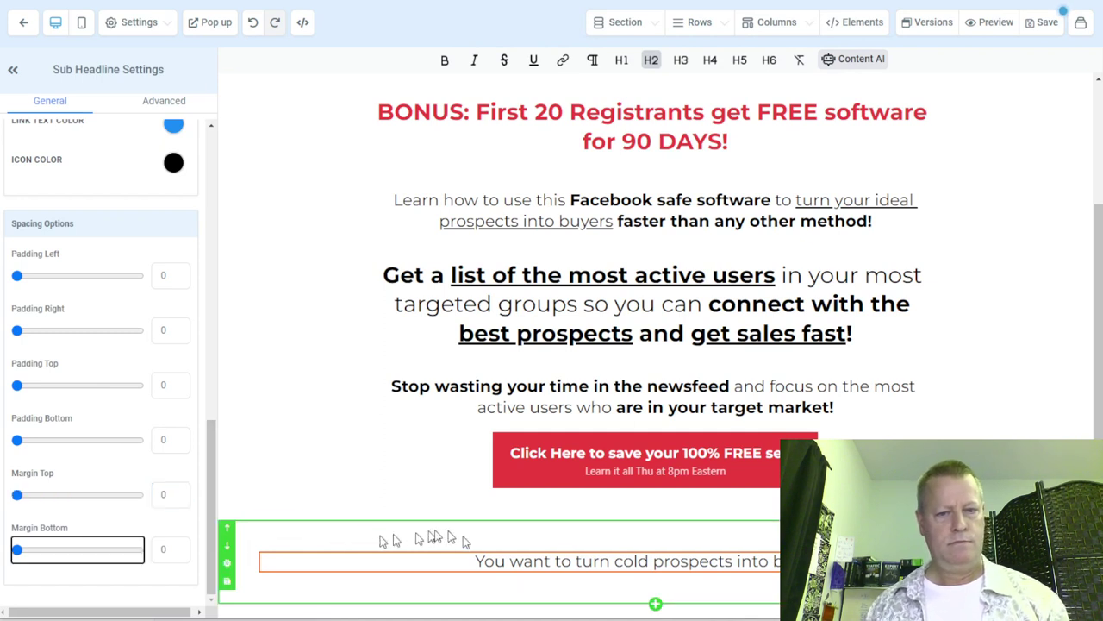
Step: Set the "You want to turn cold prospects into buyers?" sub-headline's top padding and bottom padding to 20
click(302, 543)
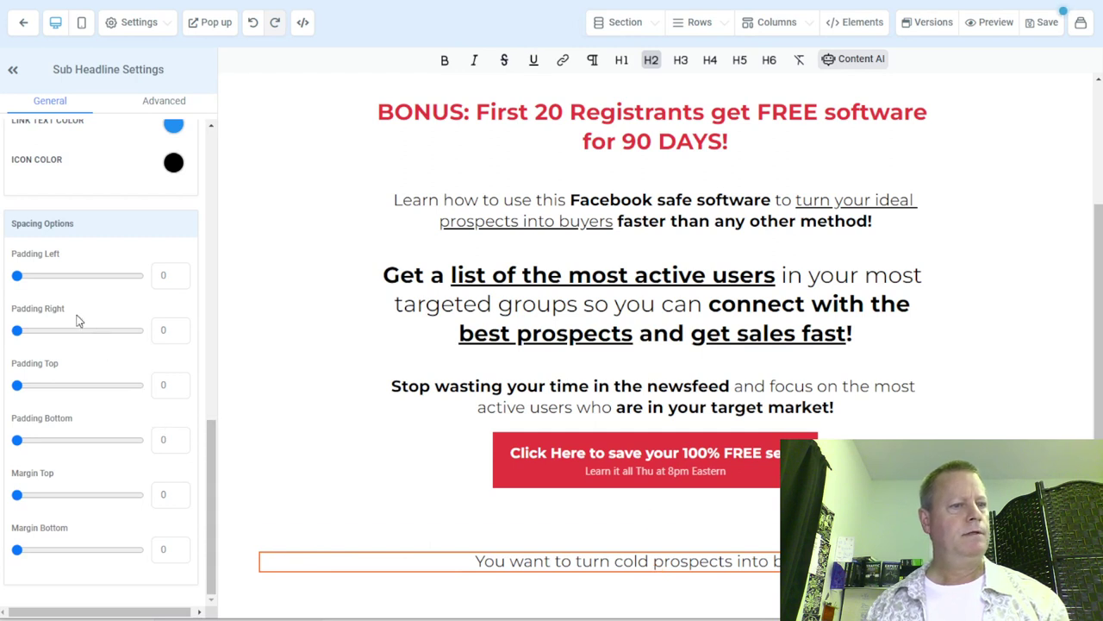
key(BackSpace)
text(20)
key(Tab)
key(Tab)
key(BackSpace)
text(20)
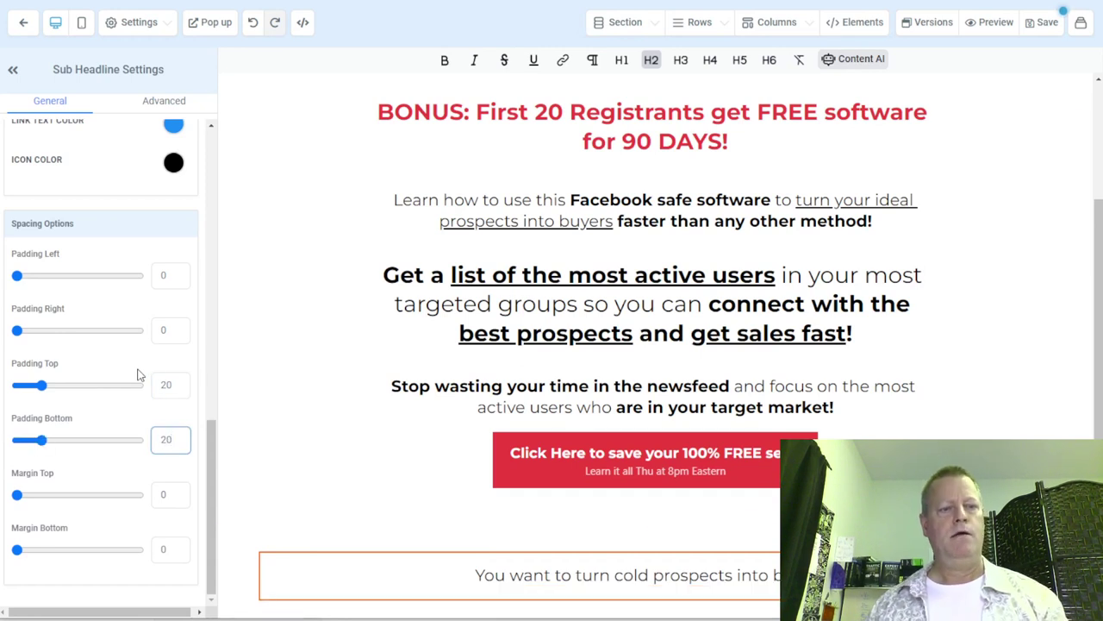
Step: Add a headline element below the "You want to turn cold prospects into buyers?" sub-headline
click(333, 473)
scroll(394, 443, down, 1)
click(562, 534)
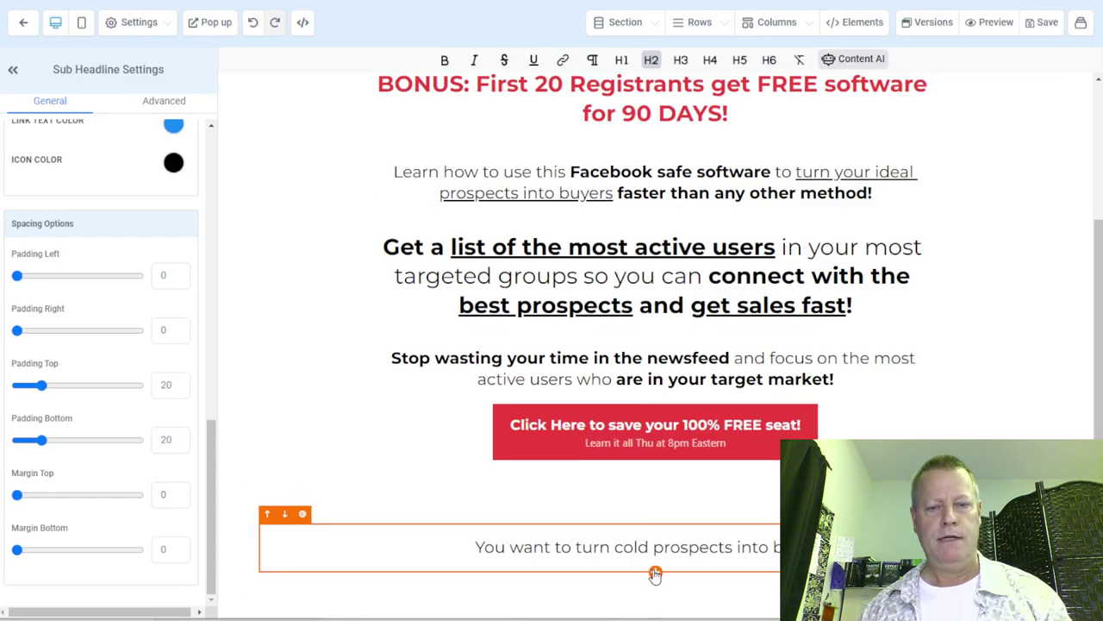
click(655, 574)
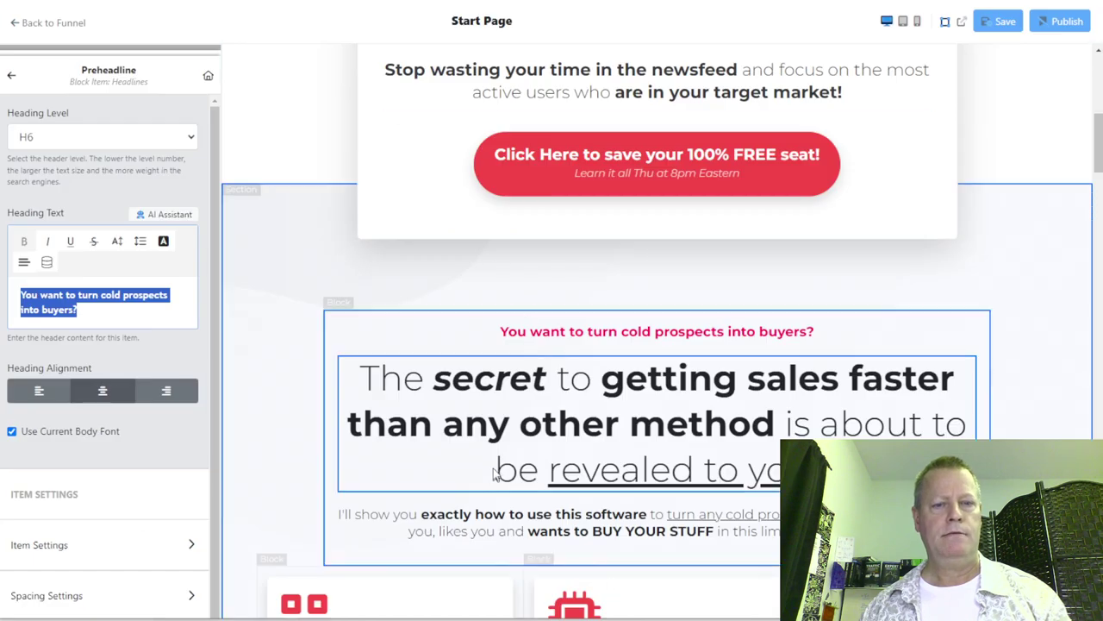
Step: Replace the placeholder headline with "The secret to getting sales faster than any other method is about to be revealed to you!" copied from the original page
click(496, 472)
drag(155, 335, 25, 295)
key(ctrl+c)
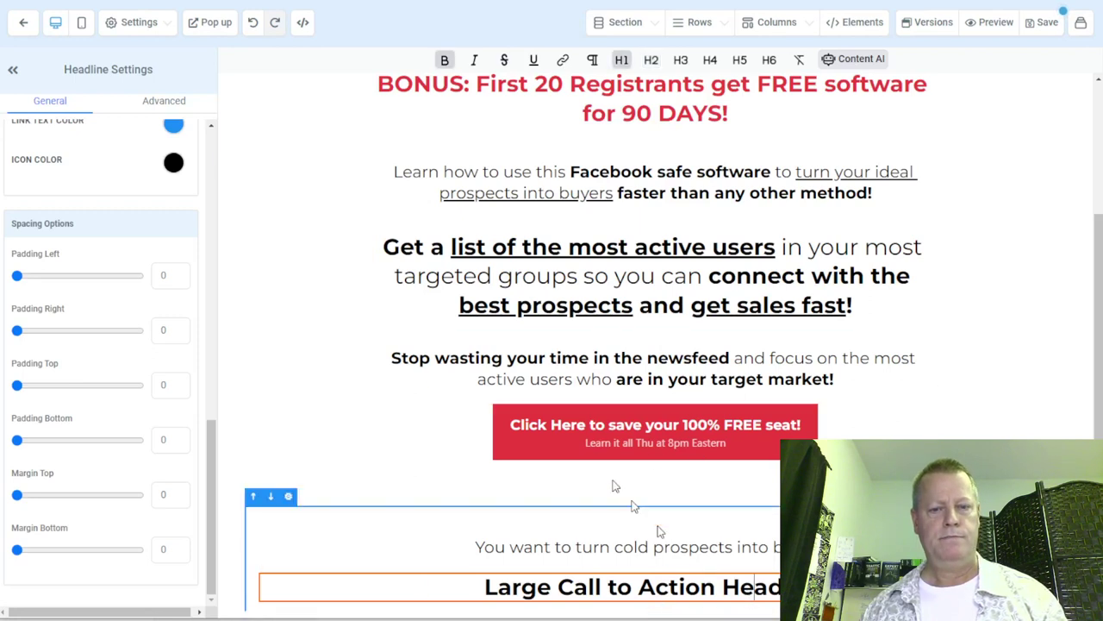
click(662, 591)
drag(831, 557, 482, 558)
key(ctrl+v)
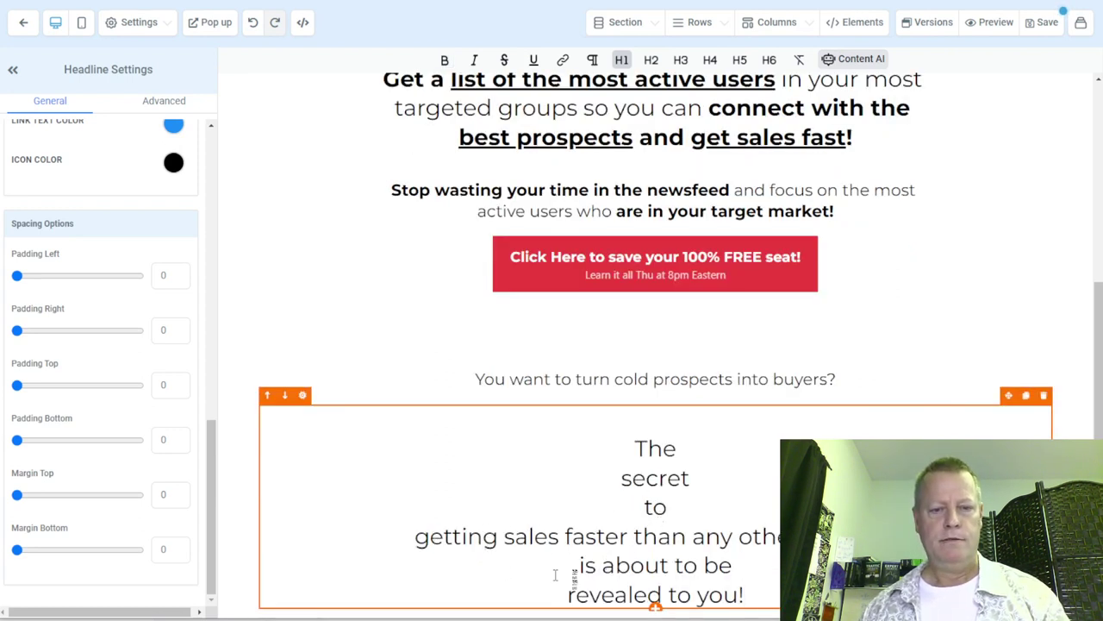
Step: Join the broken lines of the pasted headline into one continuous sentence and remove the blank line above it
key(BackSpace)
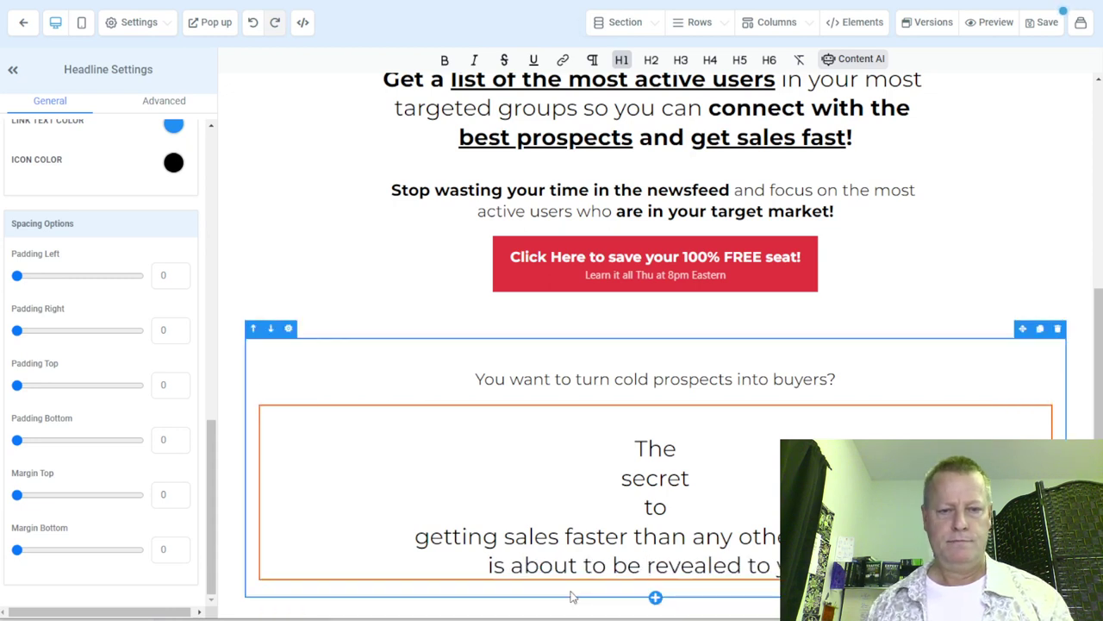
key(BackSpace)
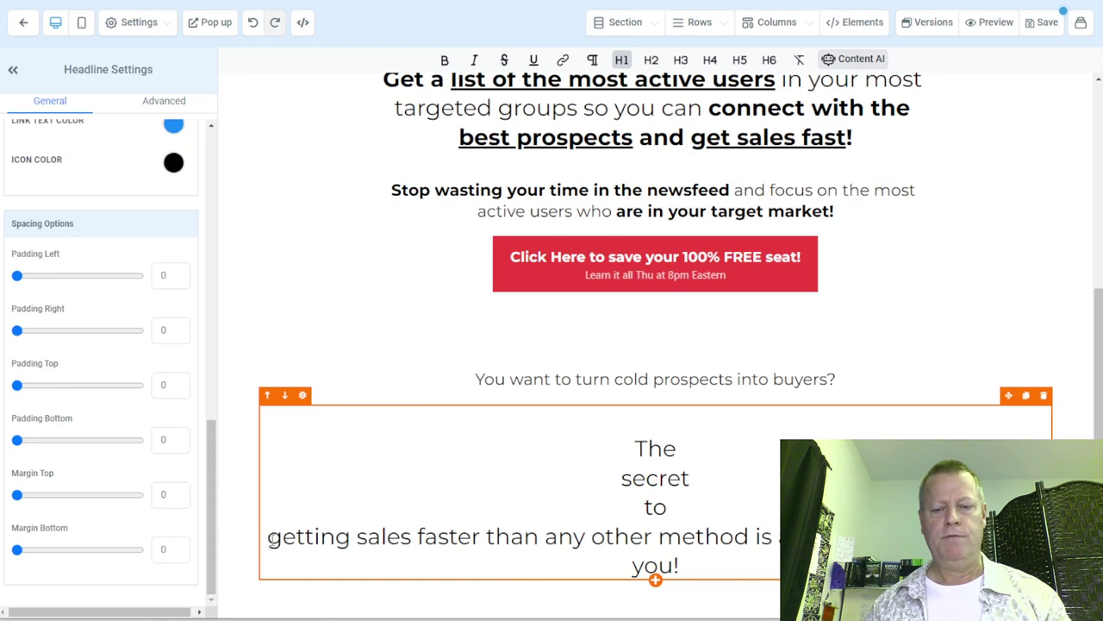
click(271, 539)
key(BackSpace)
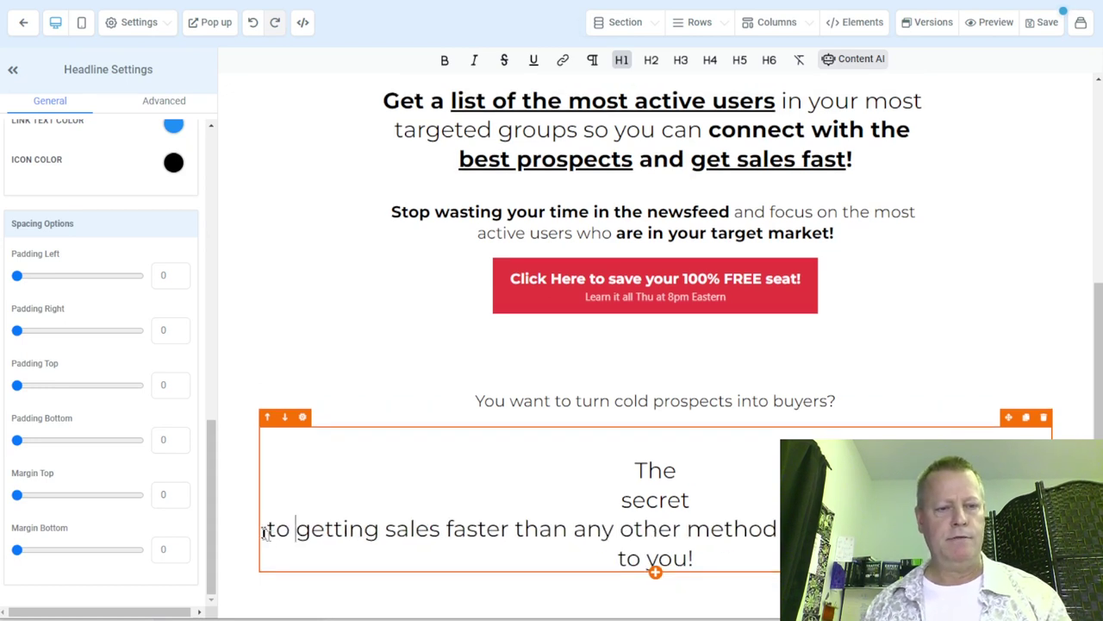
key(BackSpace)
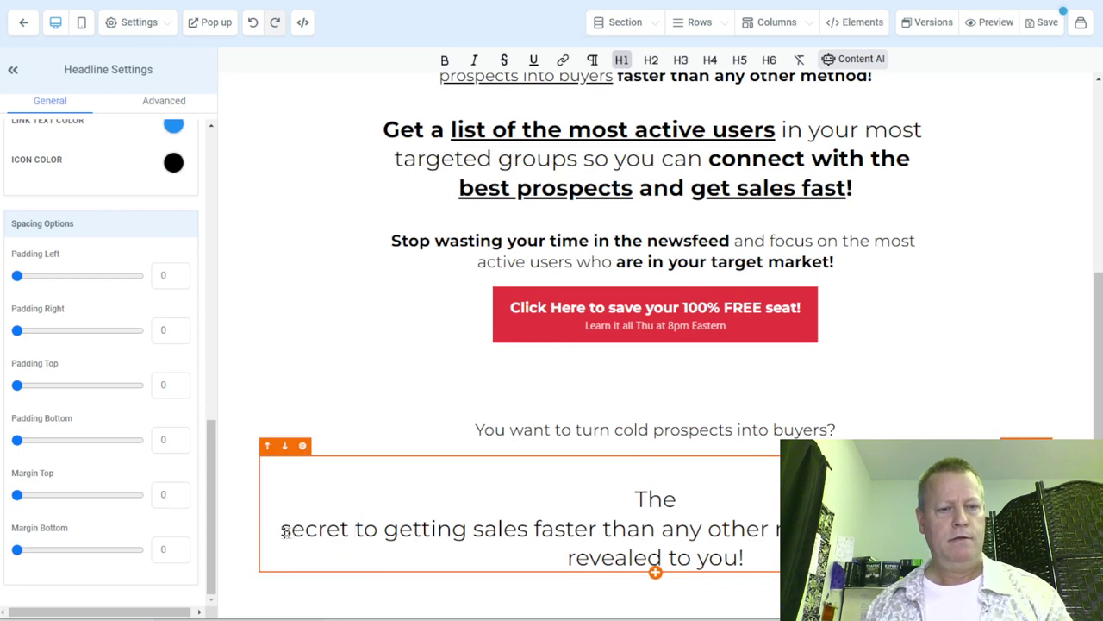
key(BackSpace)
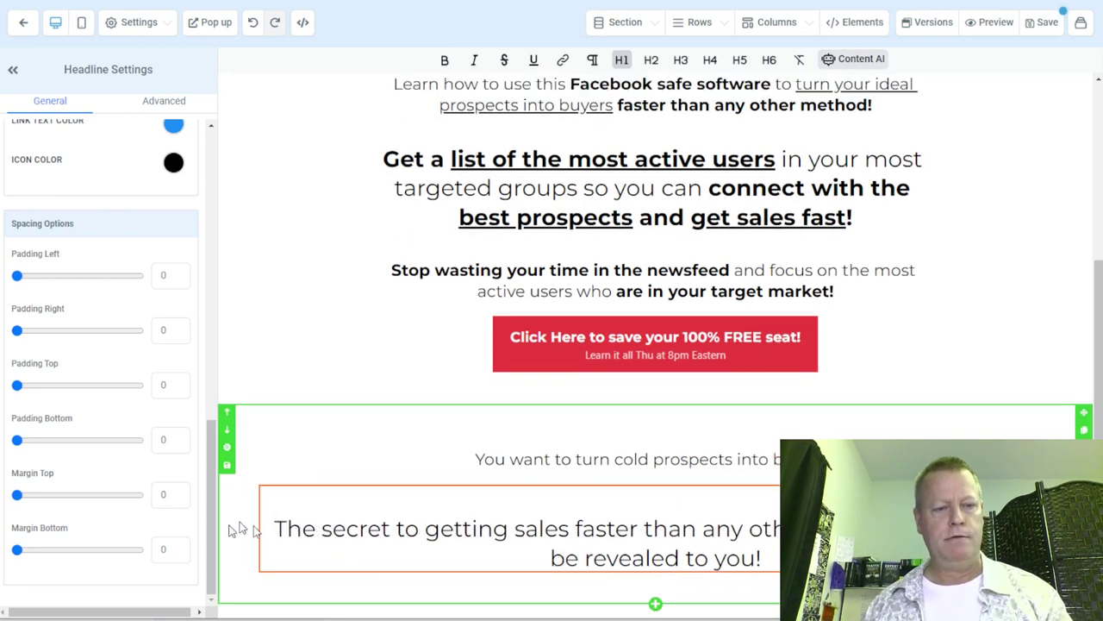
key(BackSpace)
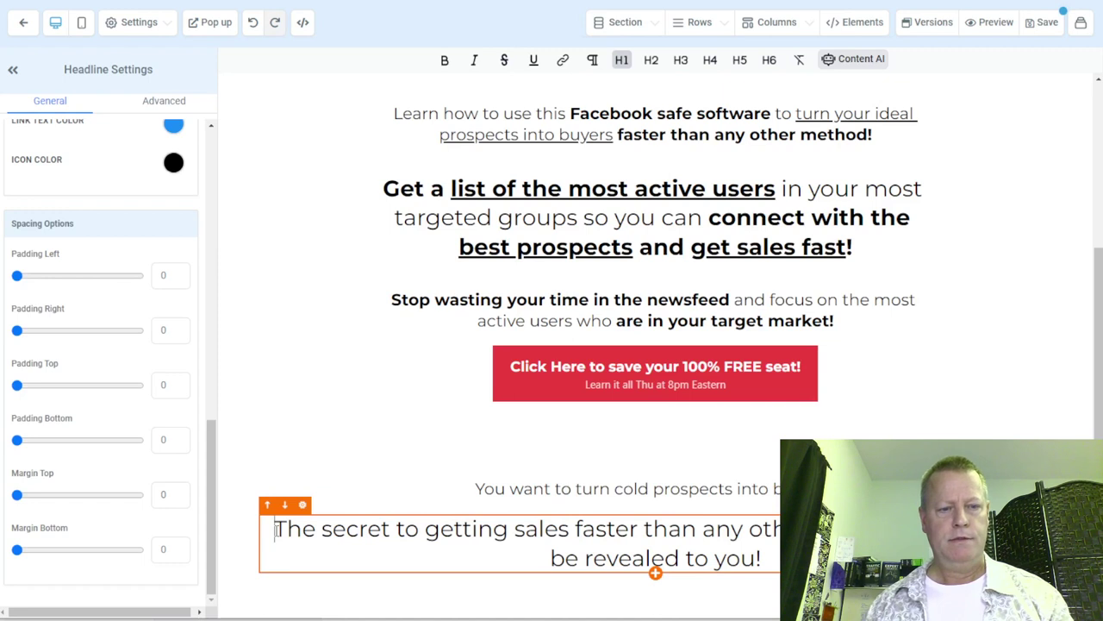
Step: Bold "secret" and "getting sales faster than any other method" in the new headline
click(508, 528)
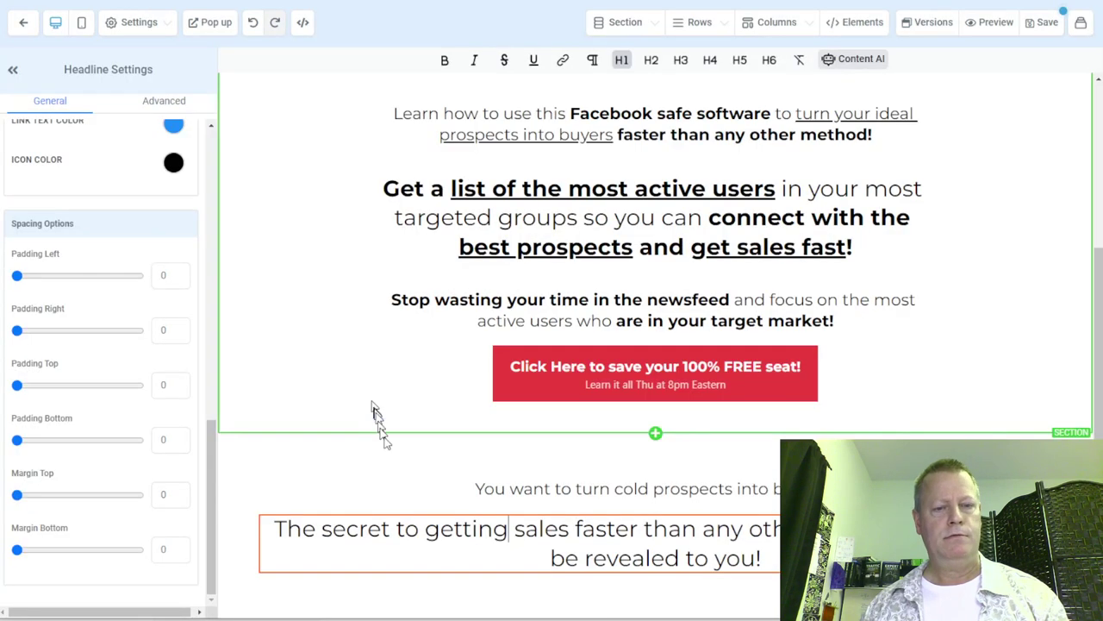
double_click(364, 528)
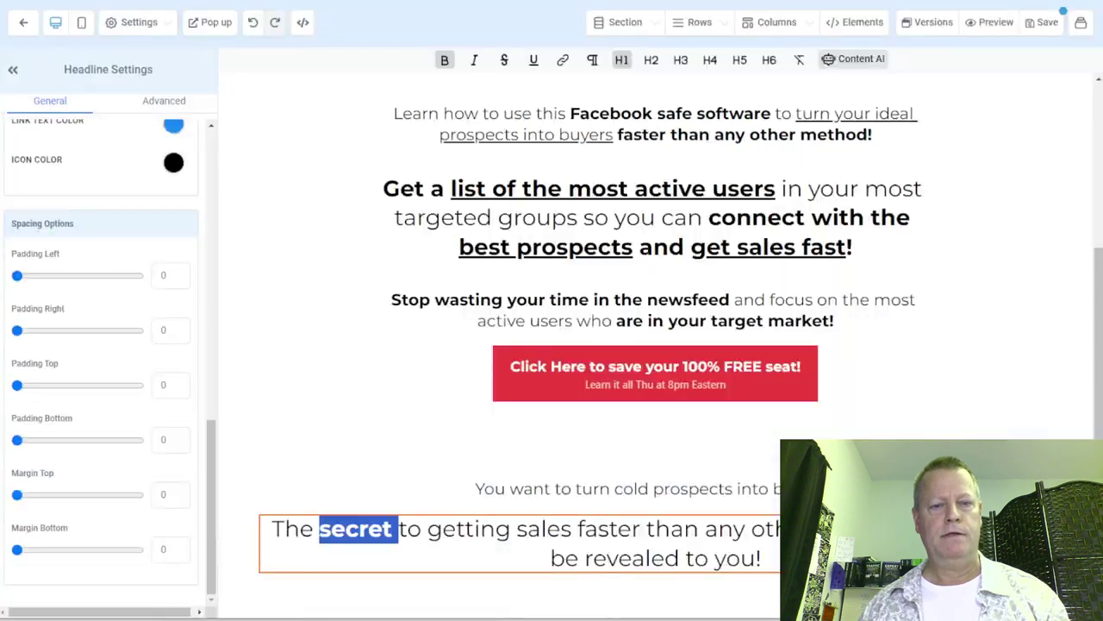
click(424, 529)
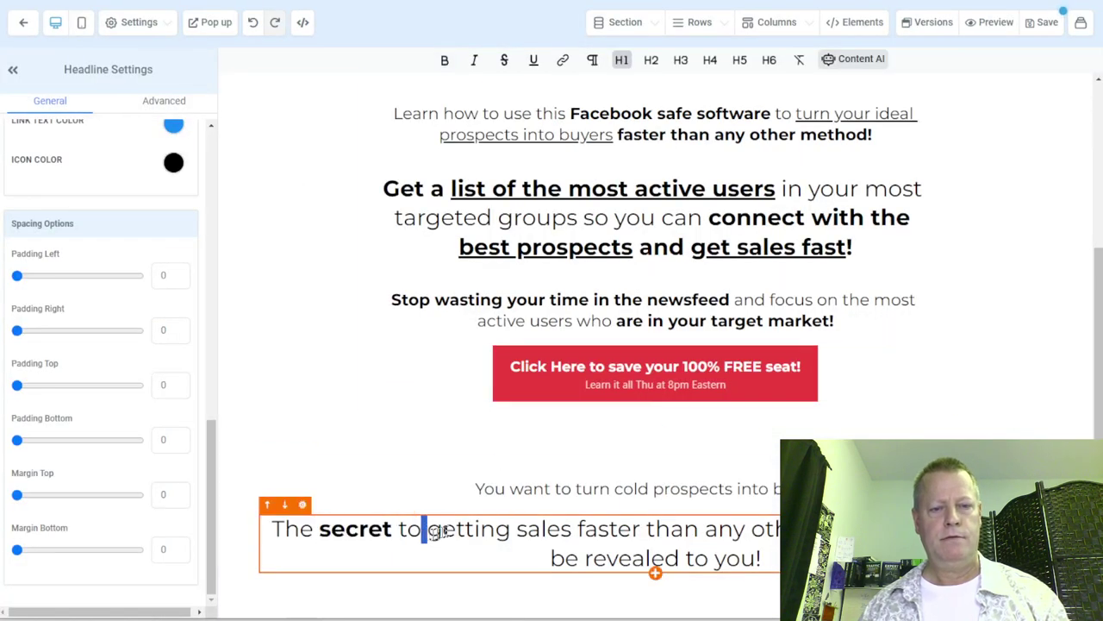
drag(429, 530, 781, 529)
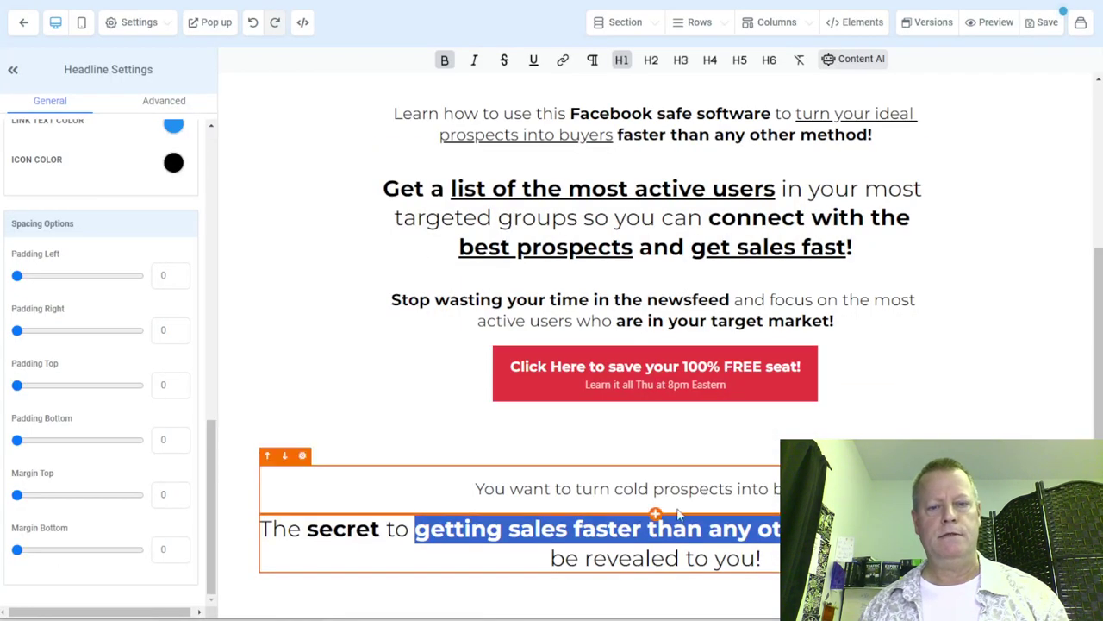
Step: Underline "revealed to you" in the new headline and save the page
click(591, 556)
drag(591, 556, 721, 552)
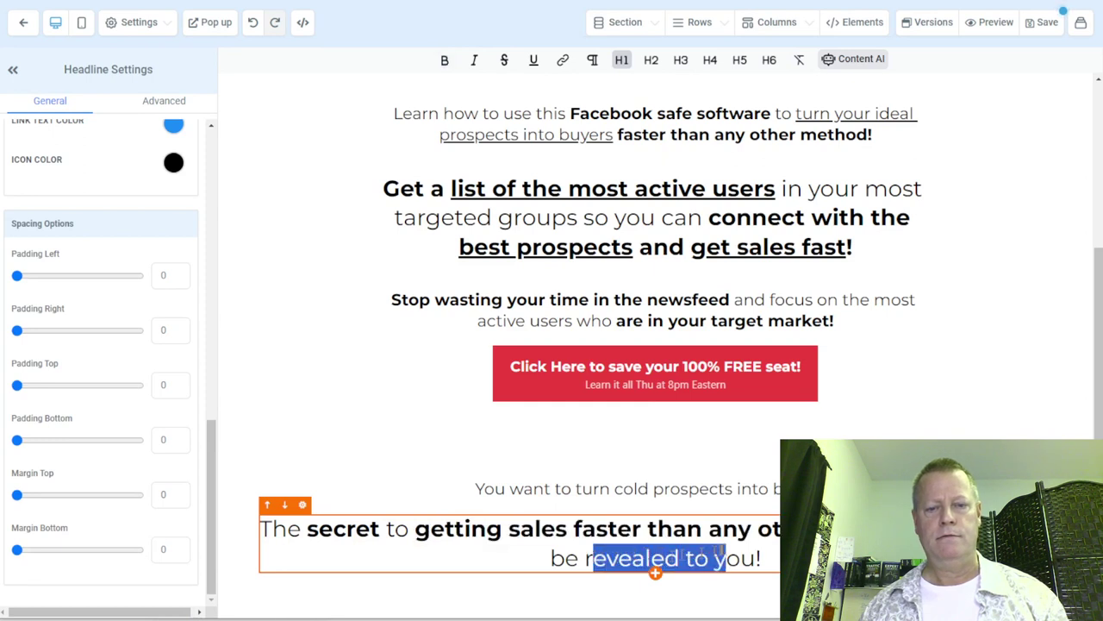
click(582, 560)
drag(583, 558, 757, 559)
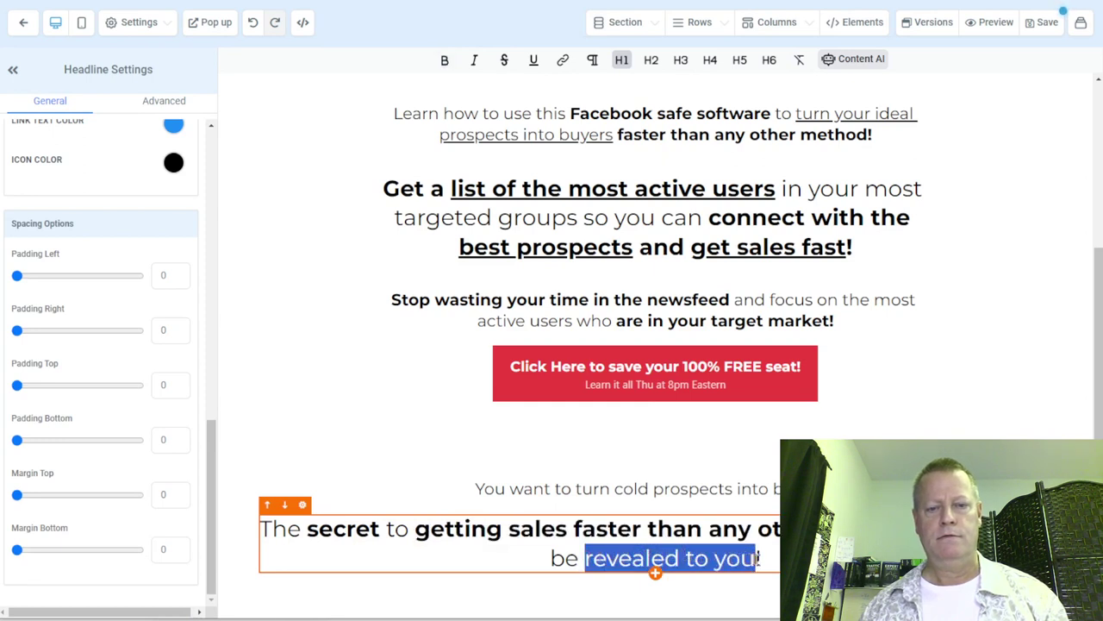
click(534, 59)
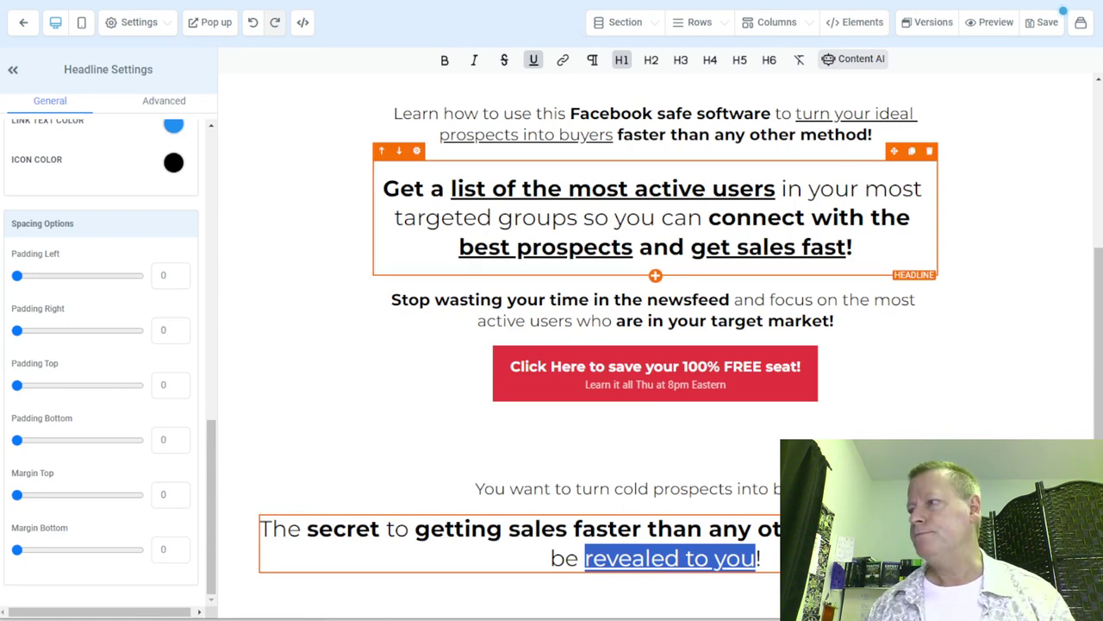
key(ctrl+s)
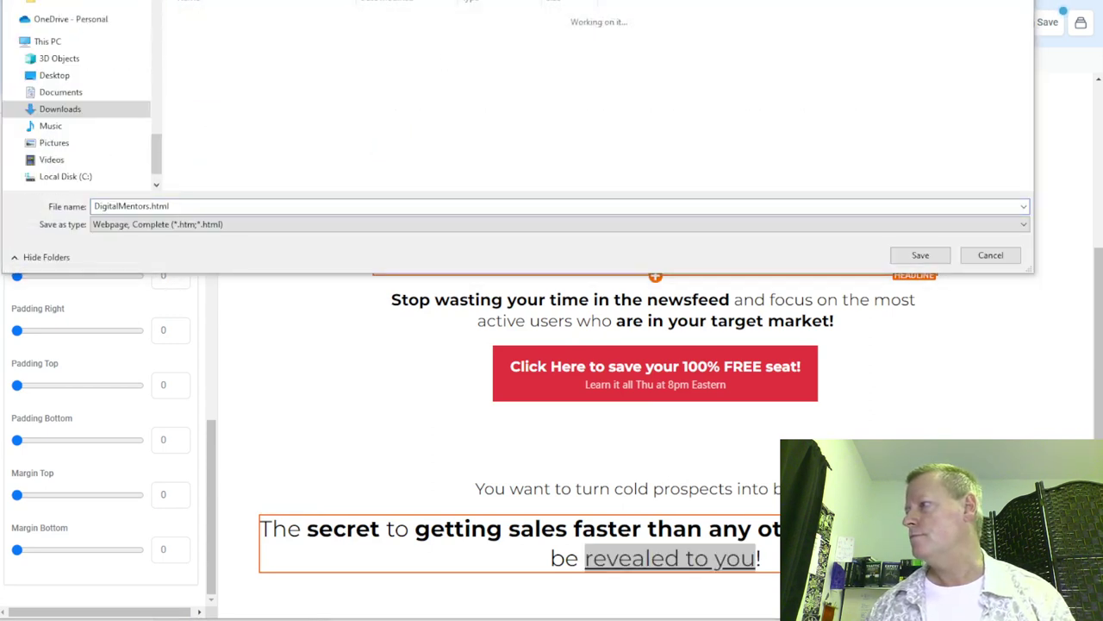
key(Escape)
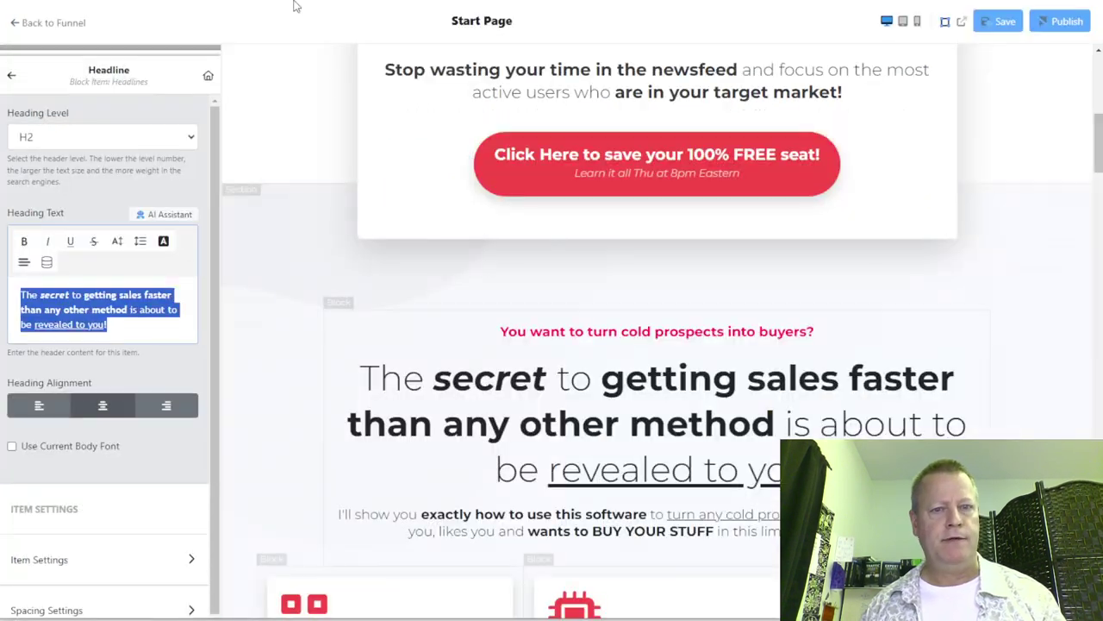
Step: Add a sub-headline element below the "The secret to getting sales faster" headline
scroll(341, 78, down, 3)
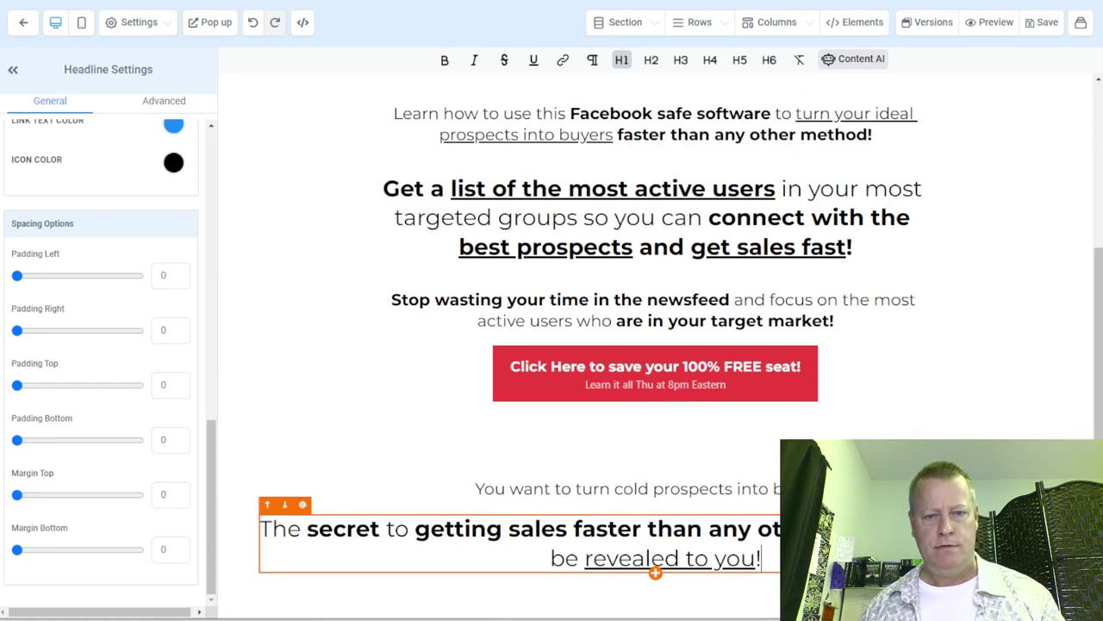
click(655, 574)
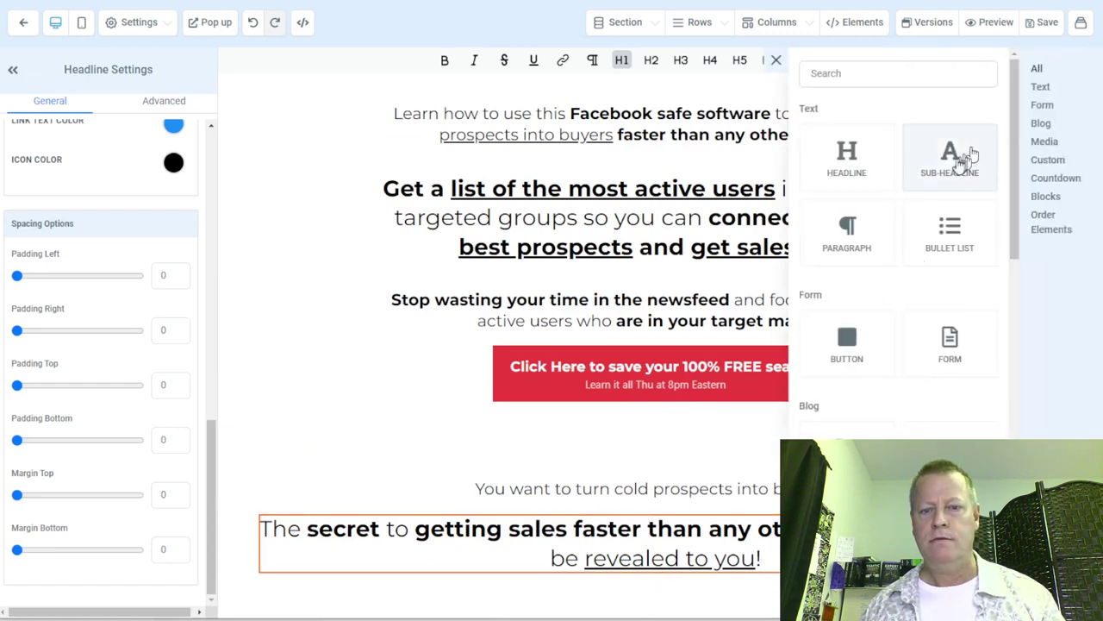
click(955, 161)
Step: Set the "The secret to getting sales faster" headline's top padding and bottom padding to 20
click(569, 537)
click(580, 556)
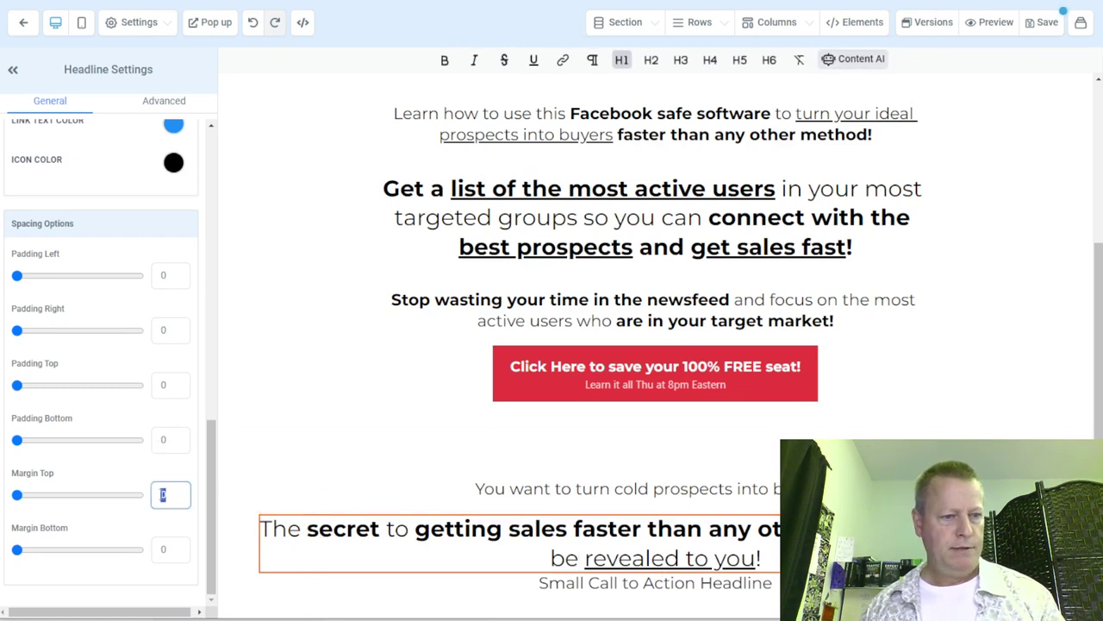
text(50)
key(BackSpace)
key(BackSpace)
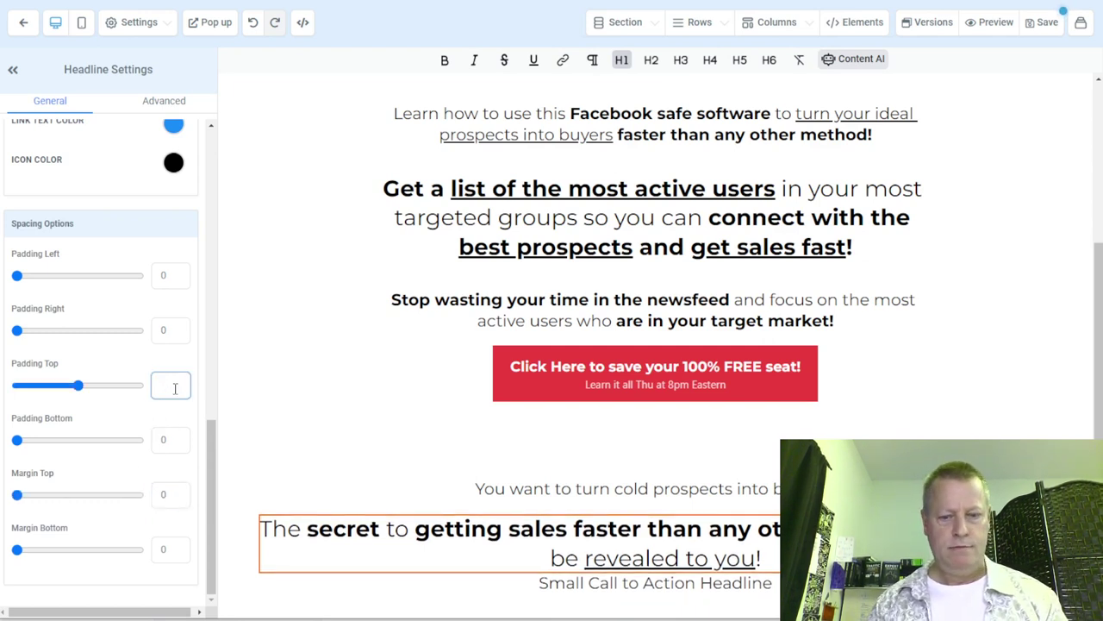
text(2020)
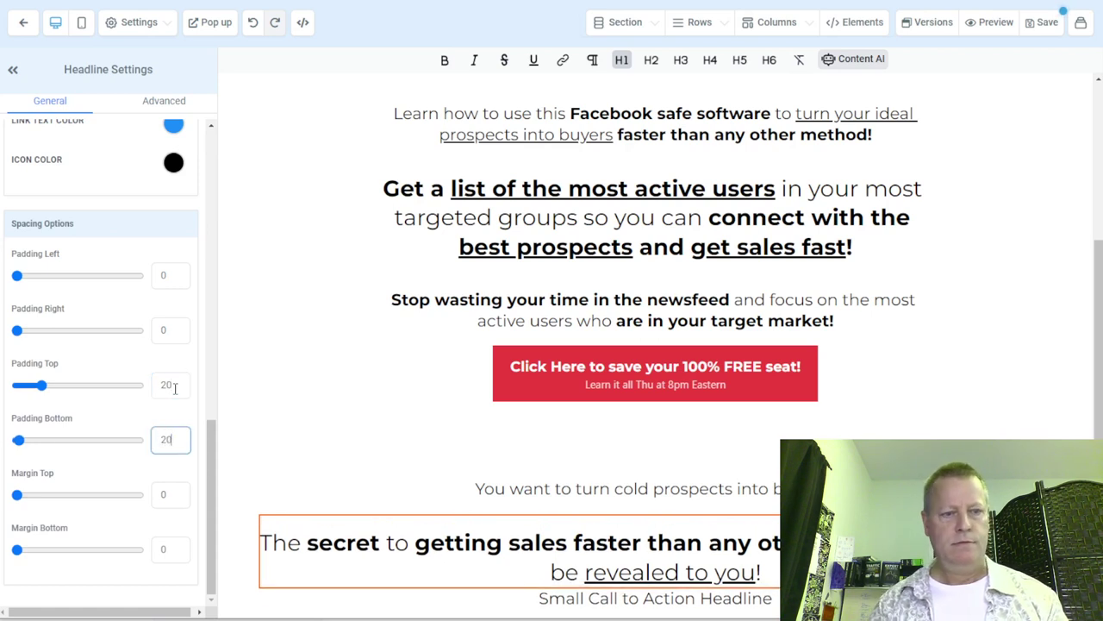
key(Tab)
Step: Replace the new sub-headline's placeholder text with the "I'll show you exactly how to use this software" text copied from the original page
scroll(655, 547, down, 1)
click(655, 564)
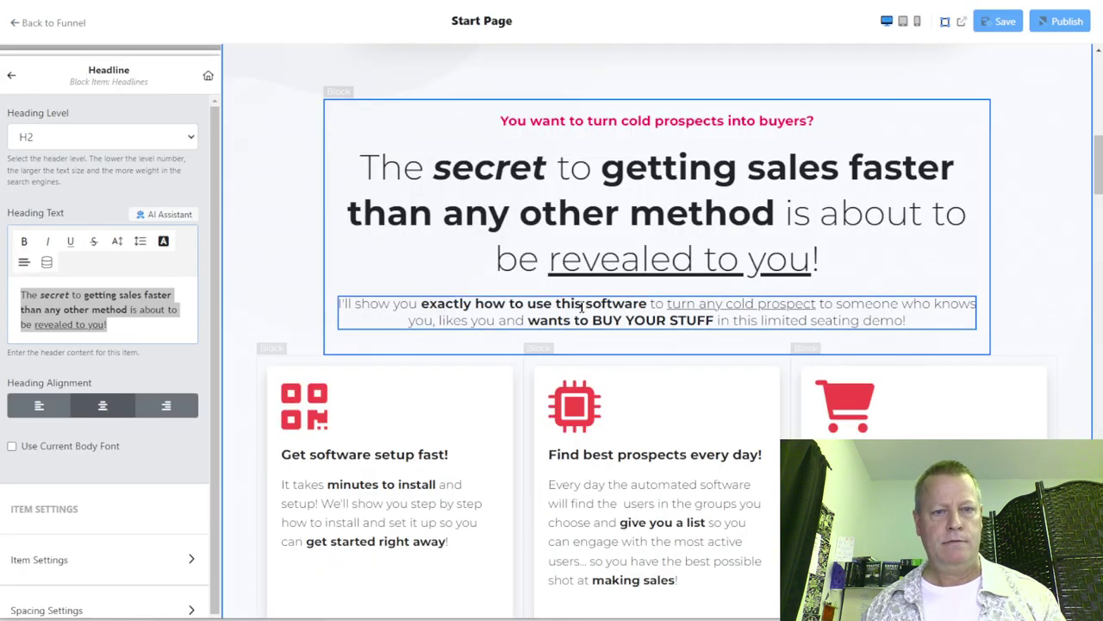
click(583, 308)
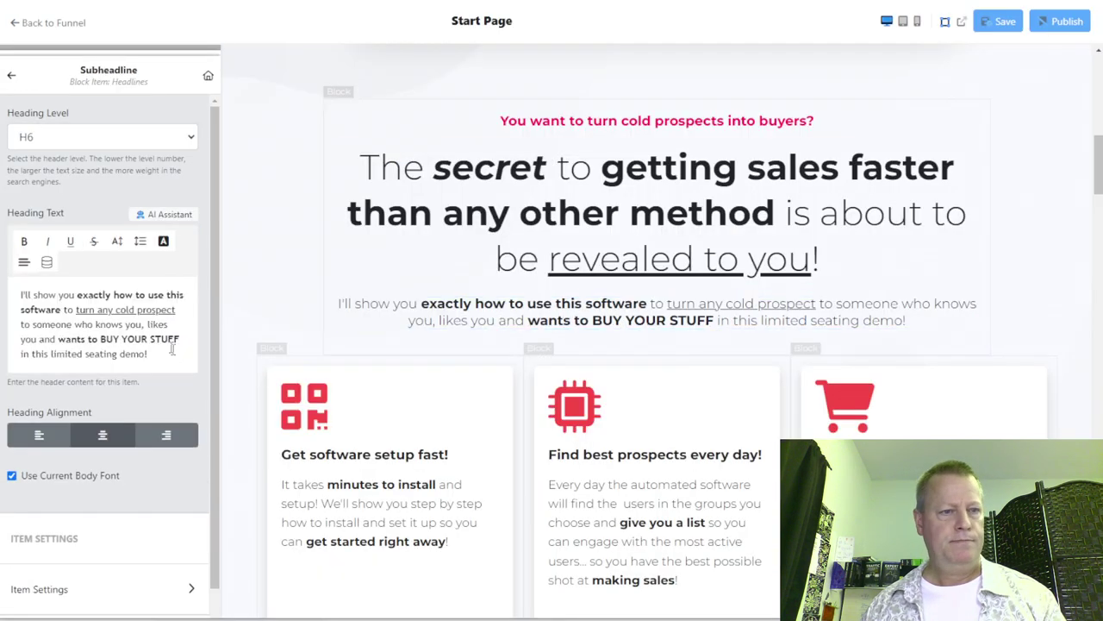
drag(166, 354, 16, 299)
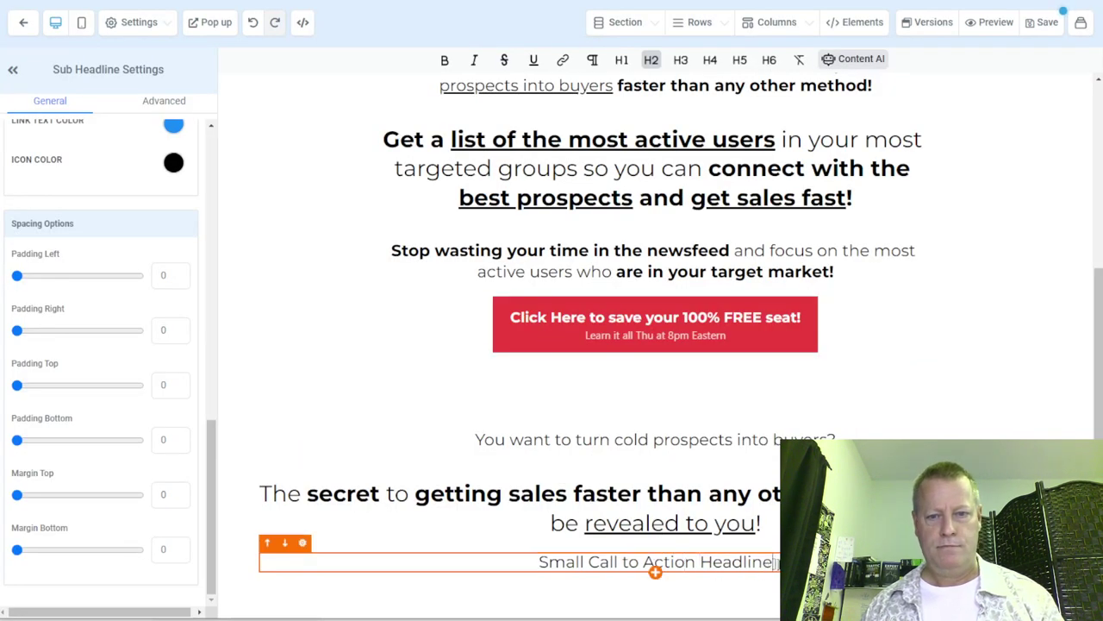
drag(775, 561, 557, 573)
text(I'll show you exactly how to use this software to turn any cold prospect to someone who knows you, likes you & wants to BUY YOUR STUFF in this limited seating demo!)
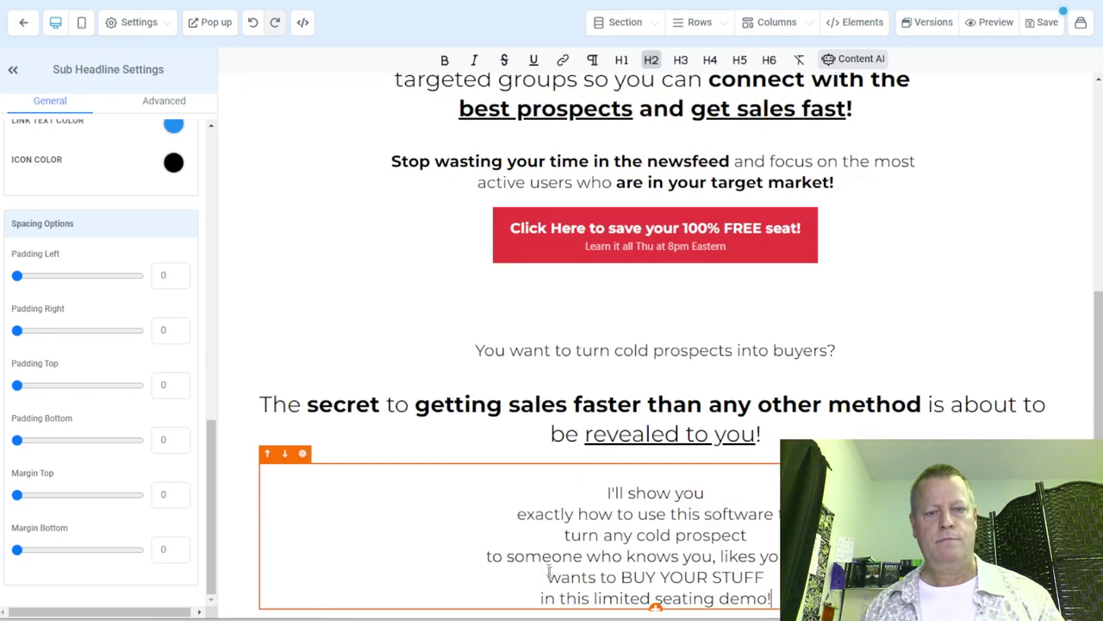
Step: Remove the line breaks from the pasted sub-headline so it reads as one continuous paragraph
click(541, 598)
key(BackSpace)
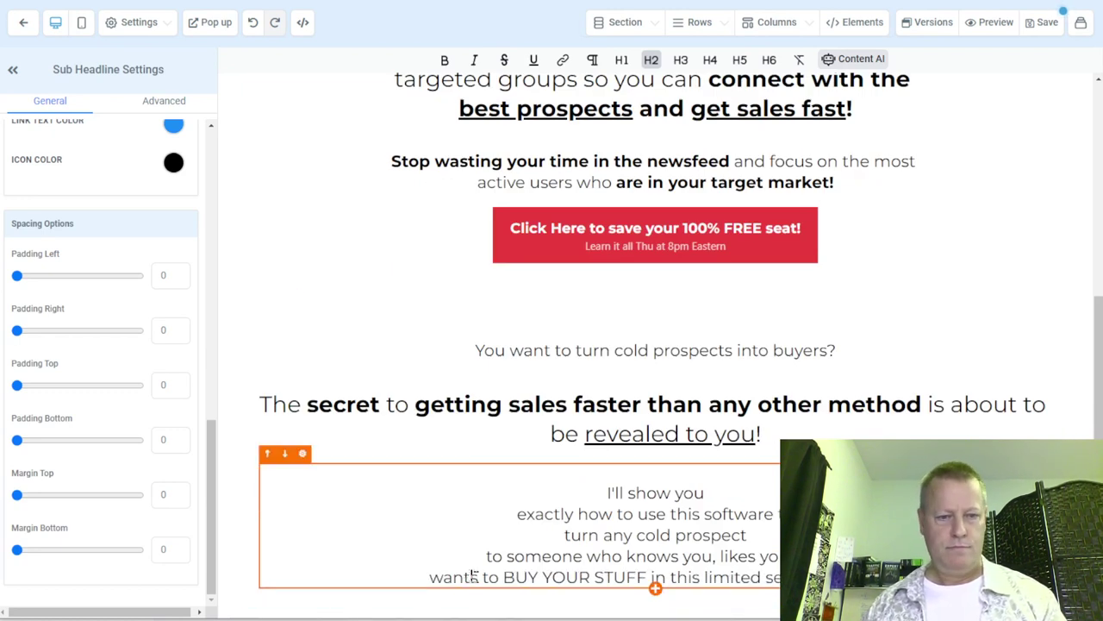
key(BackSpace)
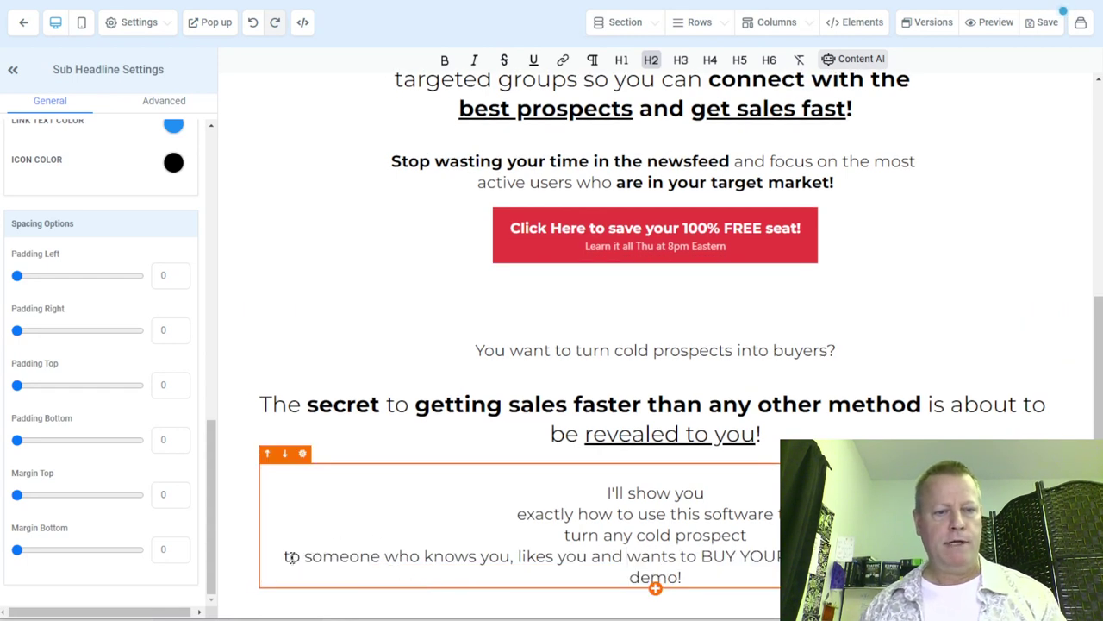
key(BackSpace)
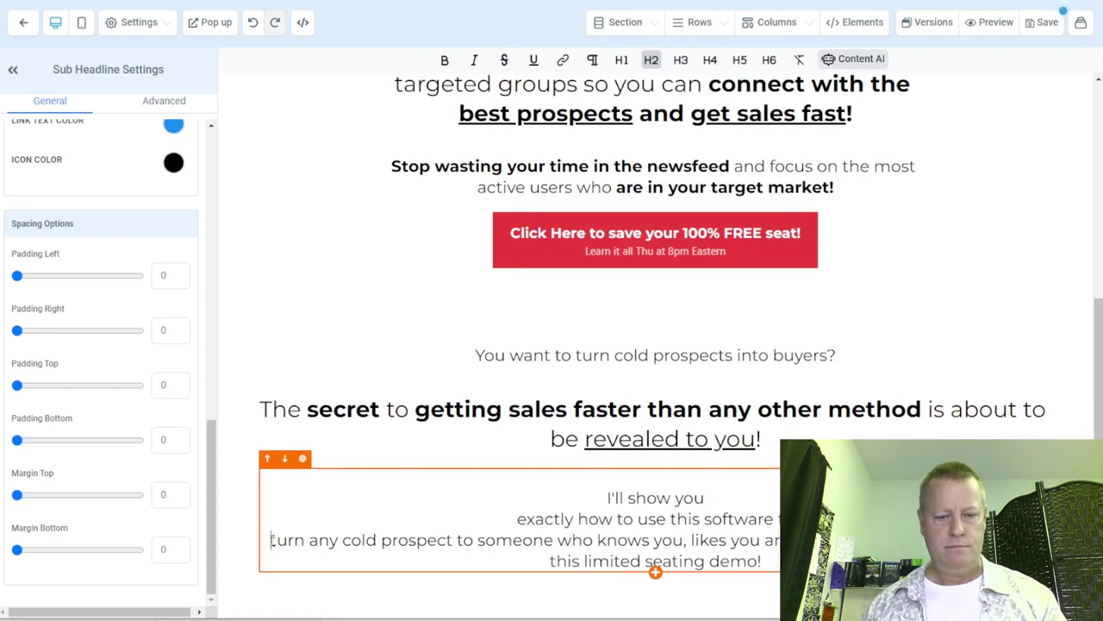
key(BackSpace)
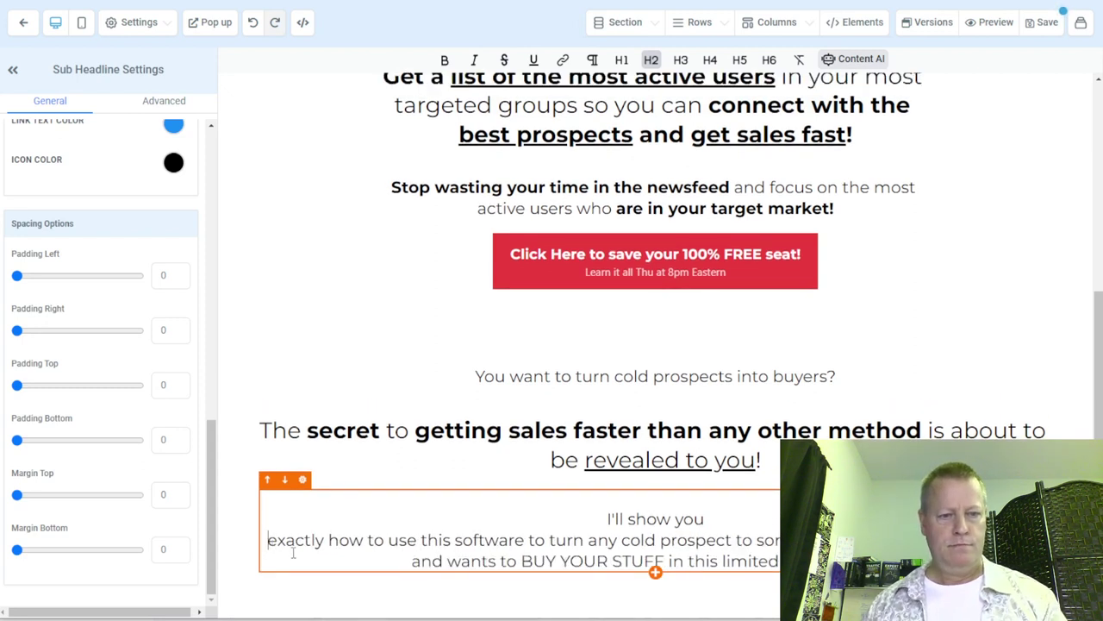
key(BackSpace)
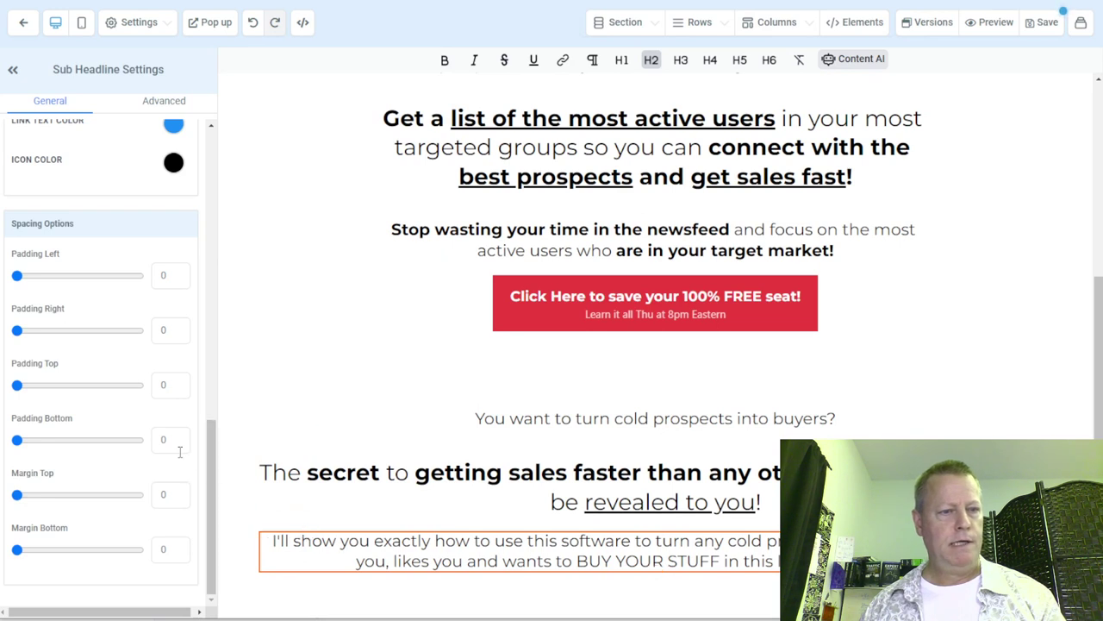
Step: Set the "I'll show you" sub-headline's top padding and bottom padding to 20 and save the page
text(20)
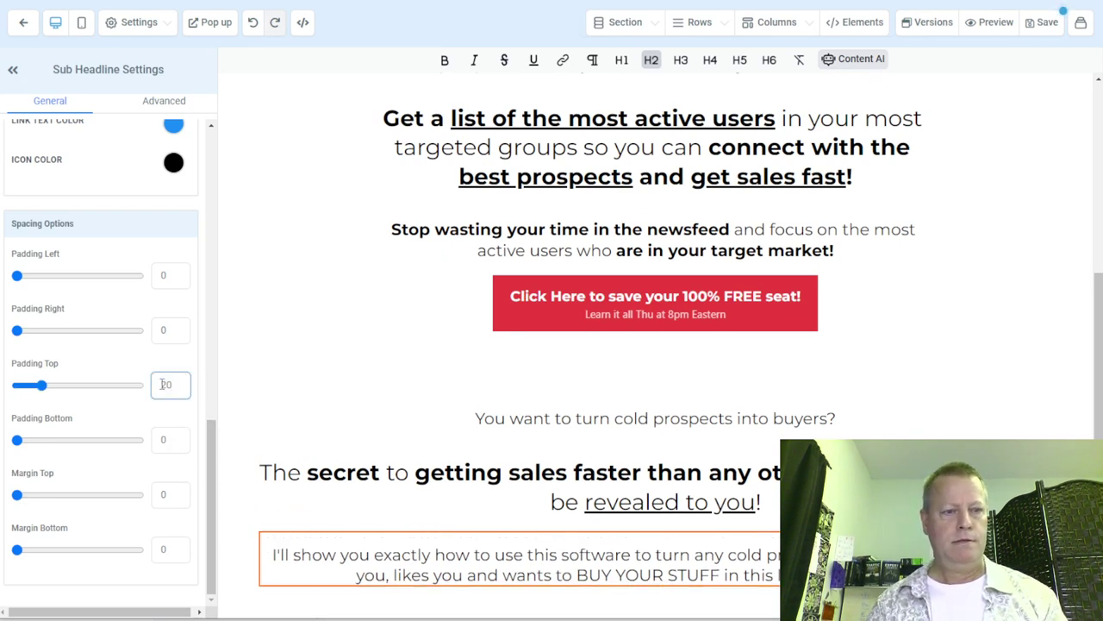
key(Tab)
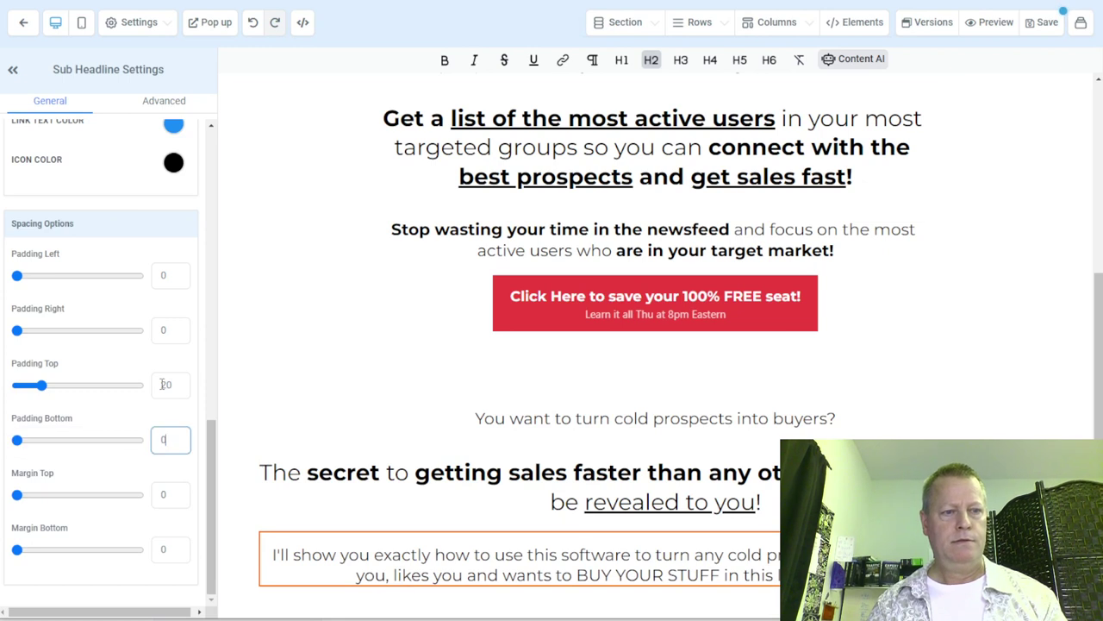
text(20)
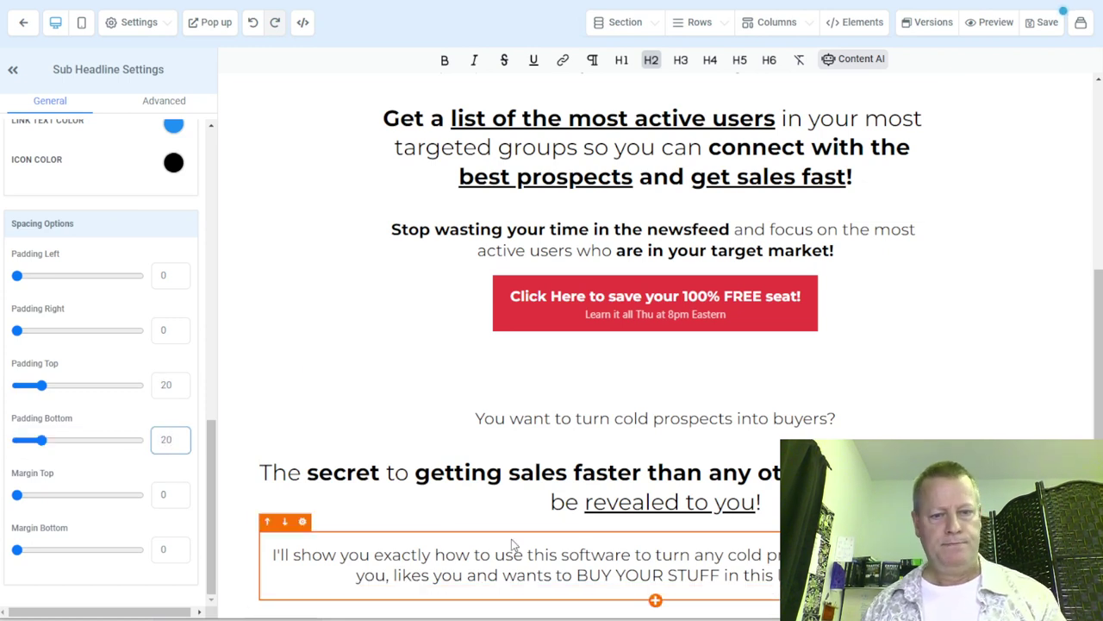
scroll(731, 561, down, 1)
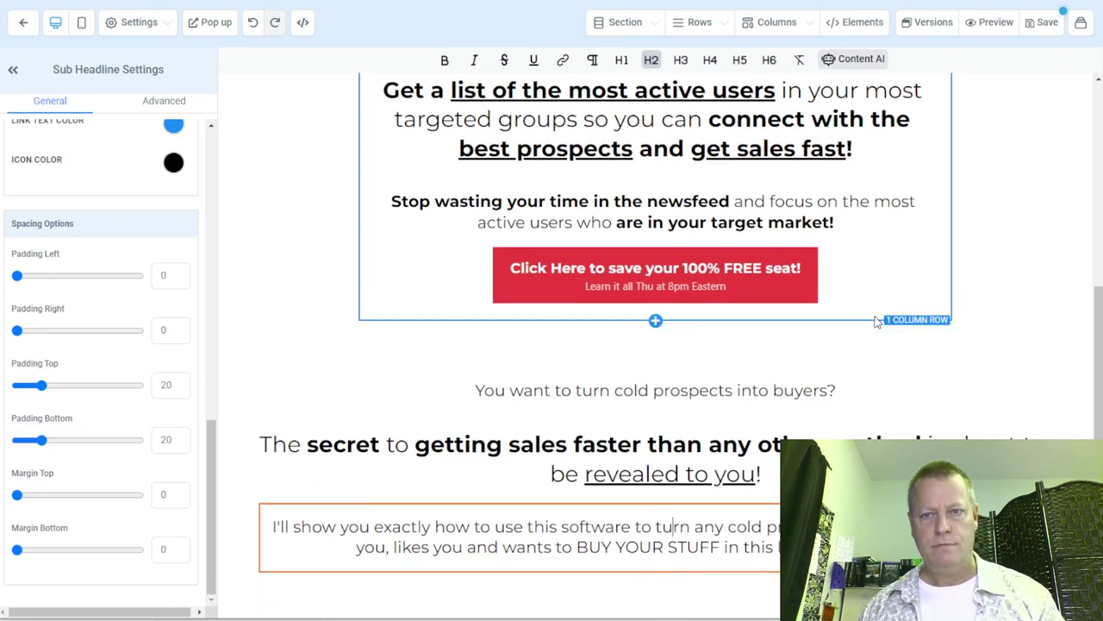
click(1031, 31)
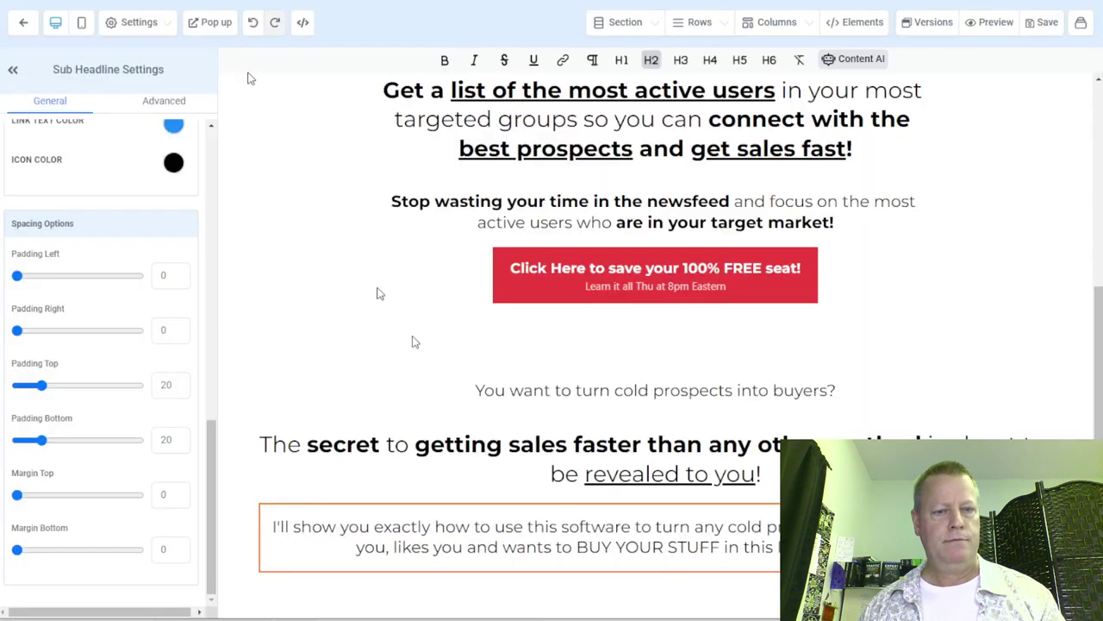
Step: In the sub-headline, bold "exactly how to use this software" and "wants to BUY YOUR STUFF", and underline "turn any cold prospect"
drag(373, 526, 630, 529)
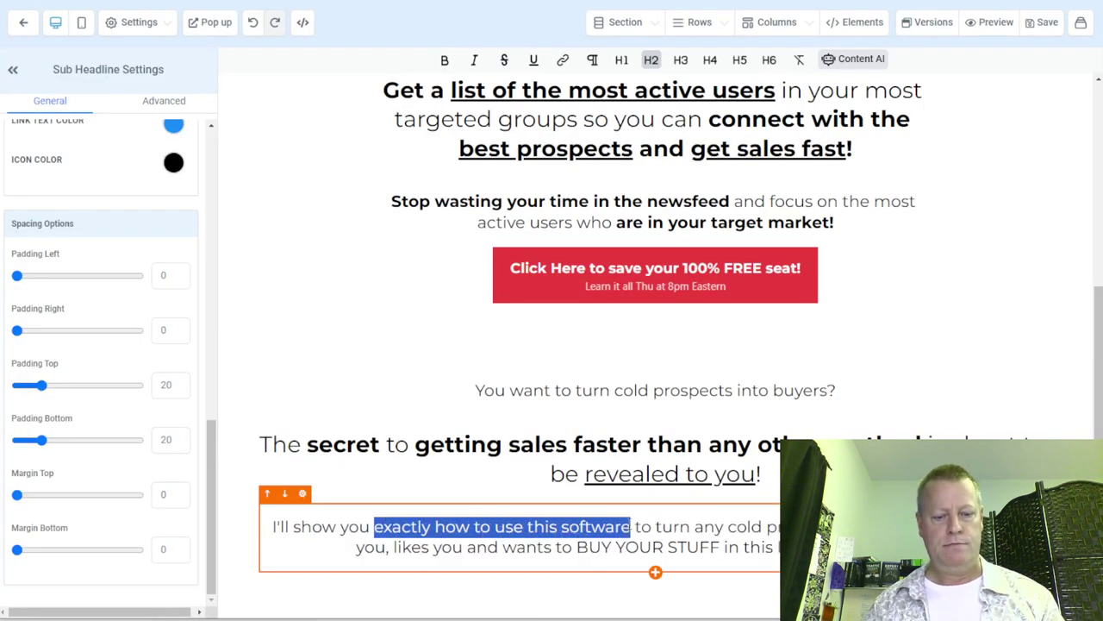
key(ctrl+b)
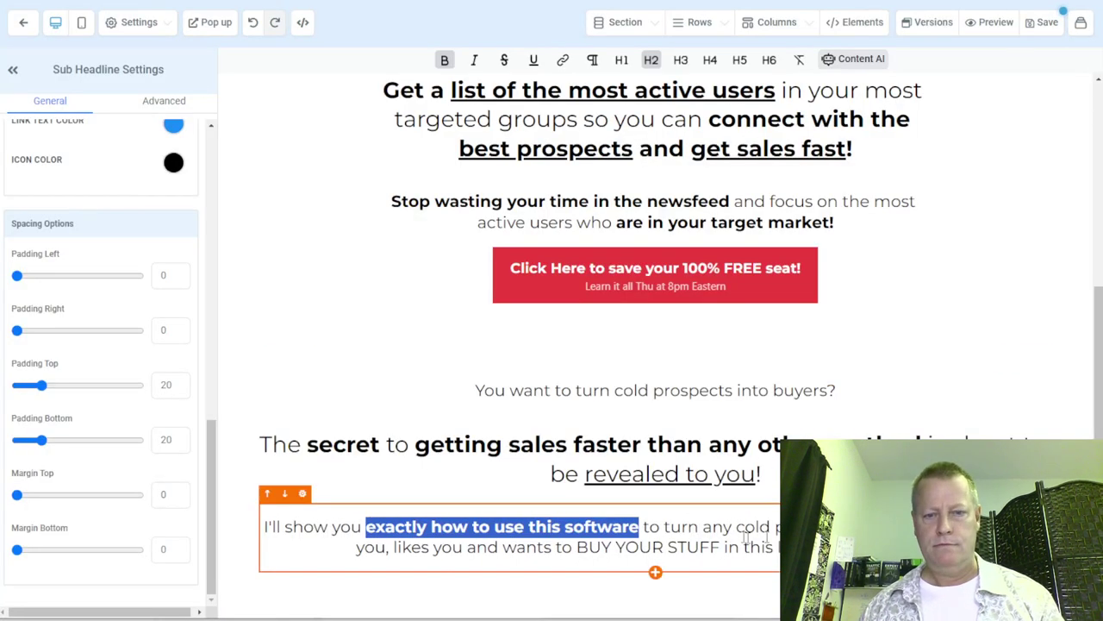
drag(662, 526, 783, 528)
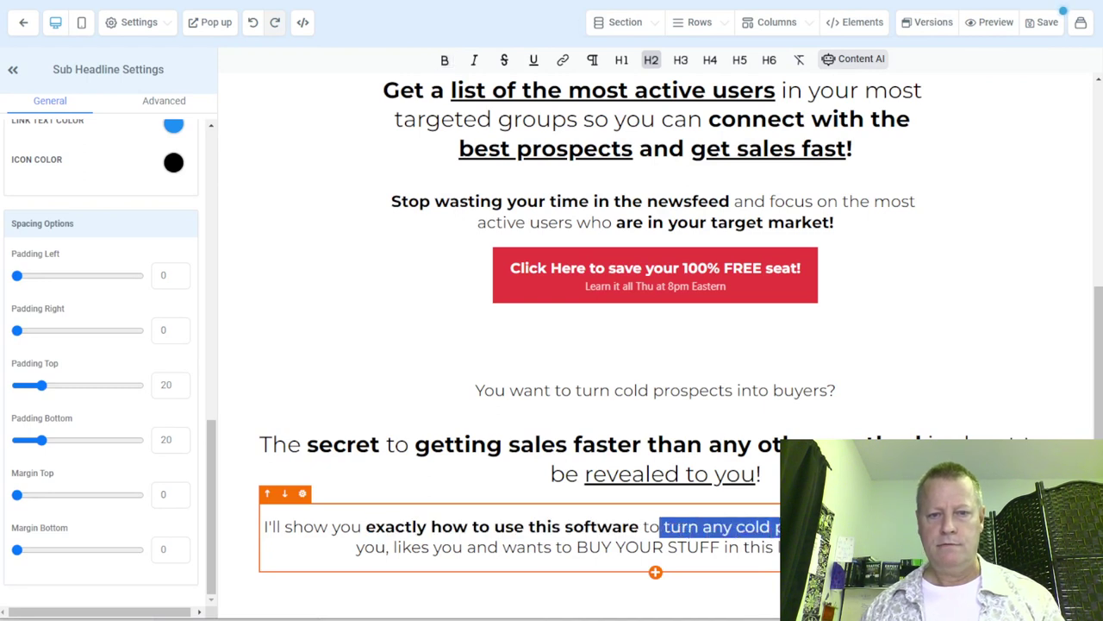
click(670, 525)
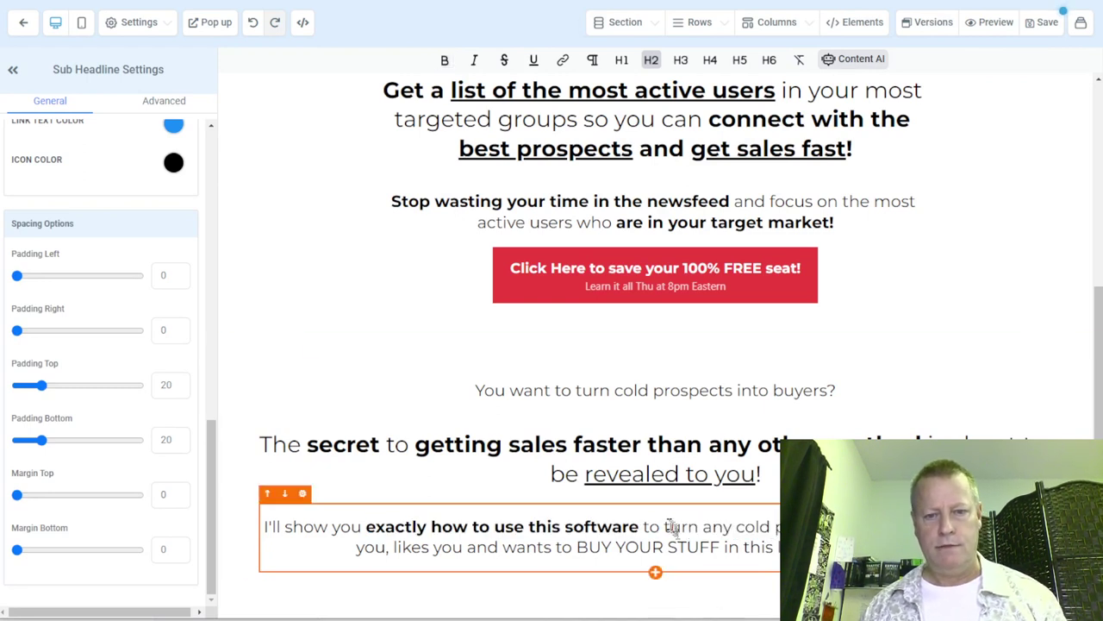
drag(666, 527, 772, 529)
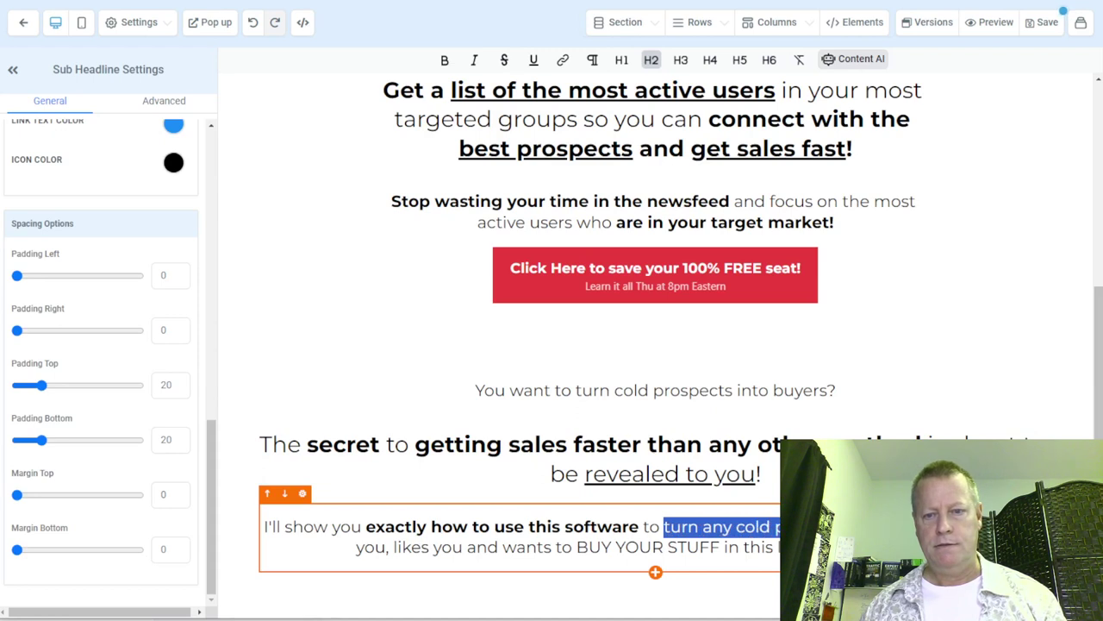
key(ctrl+u)
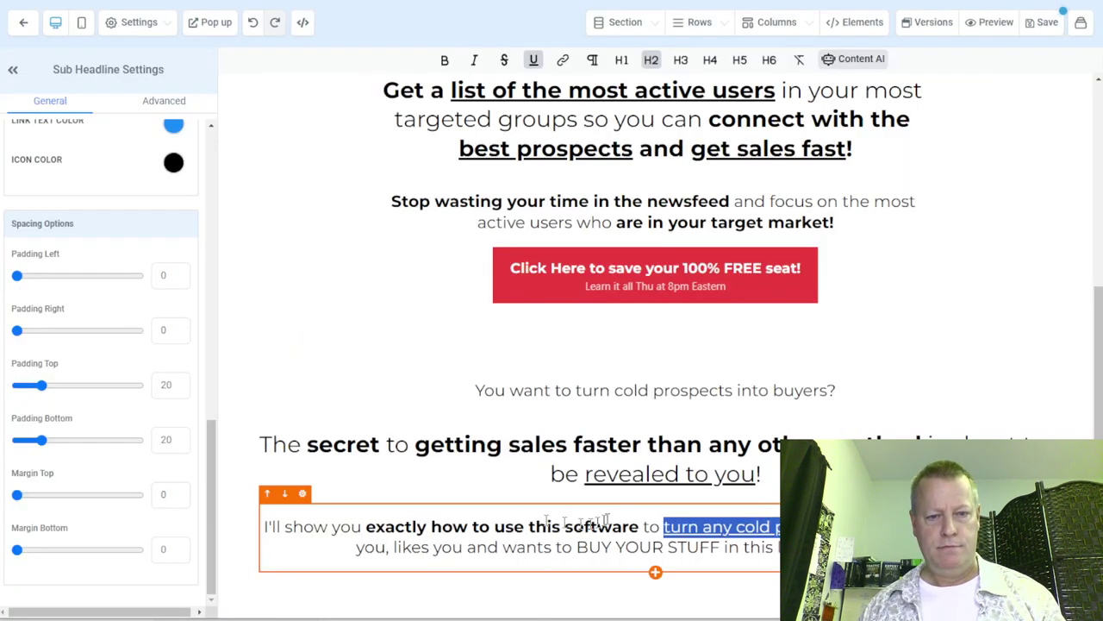
drag(506, 547, 712, 554)
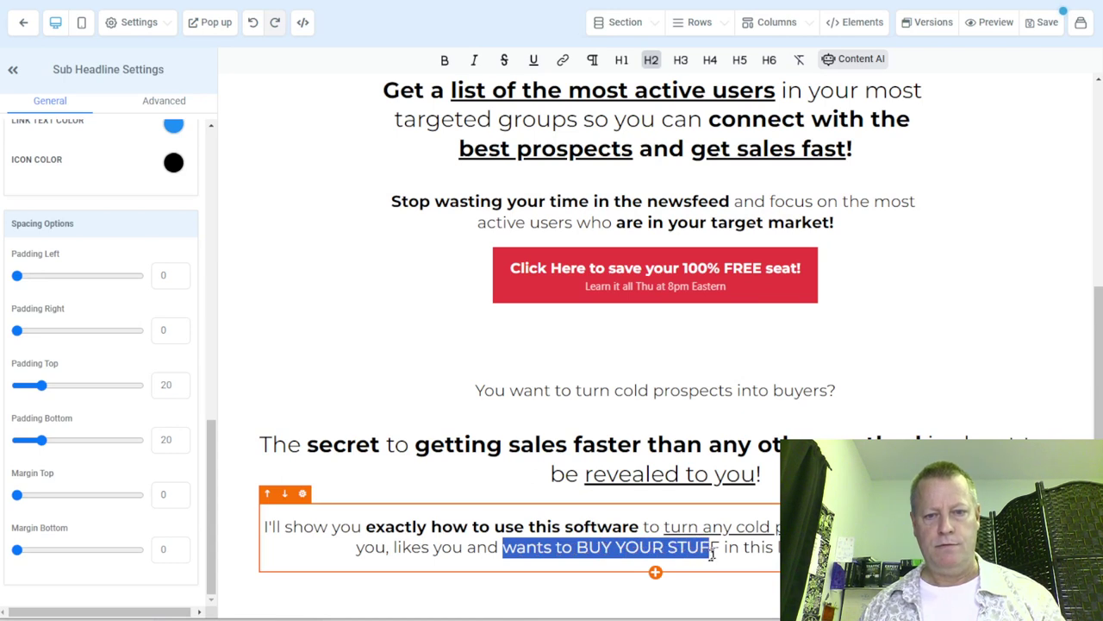
key(ctrl+b)
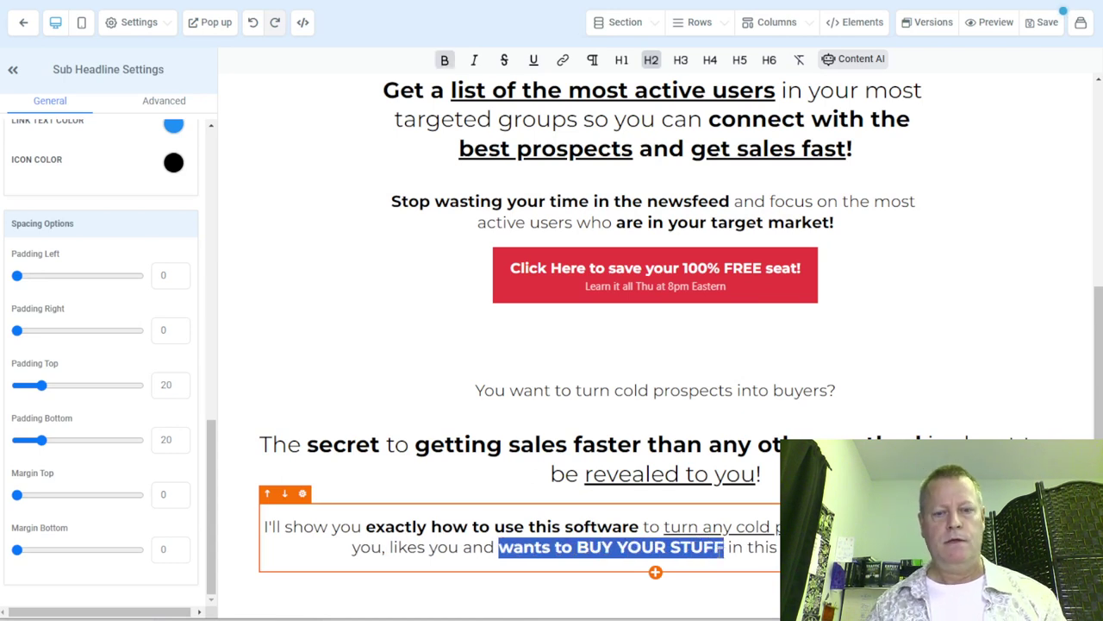
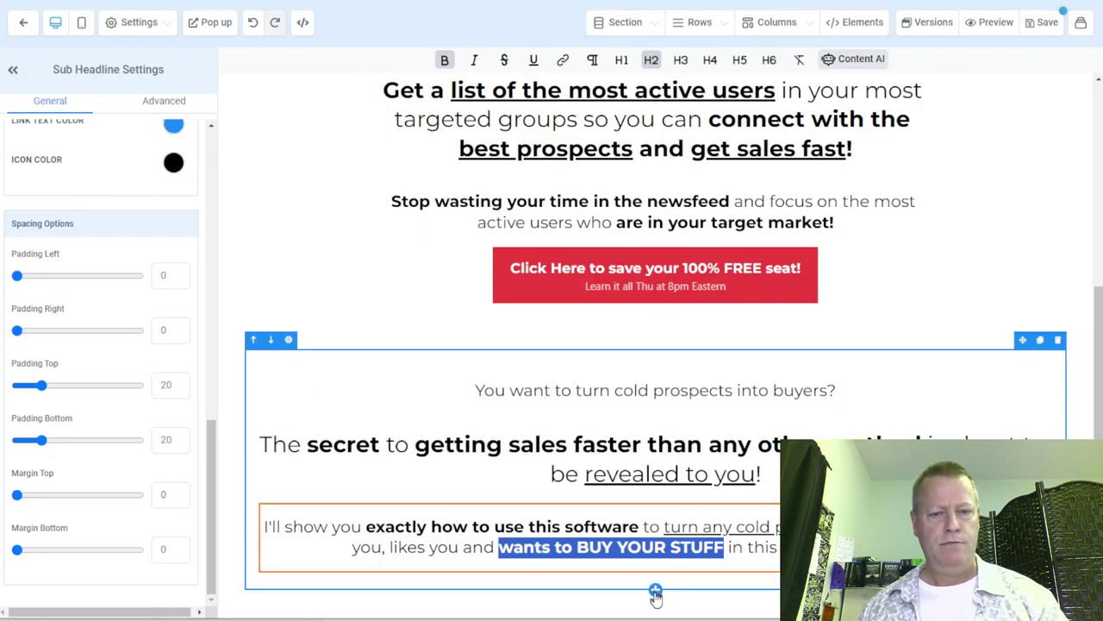
Step: Add a three-column row below the row containing the "I'll show you" sub-headline
click(655, 592)
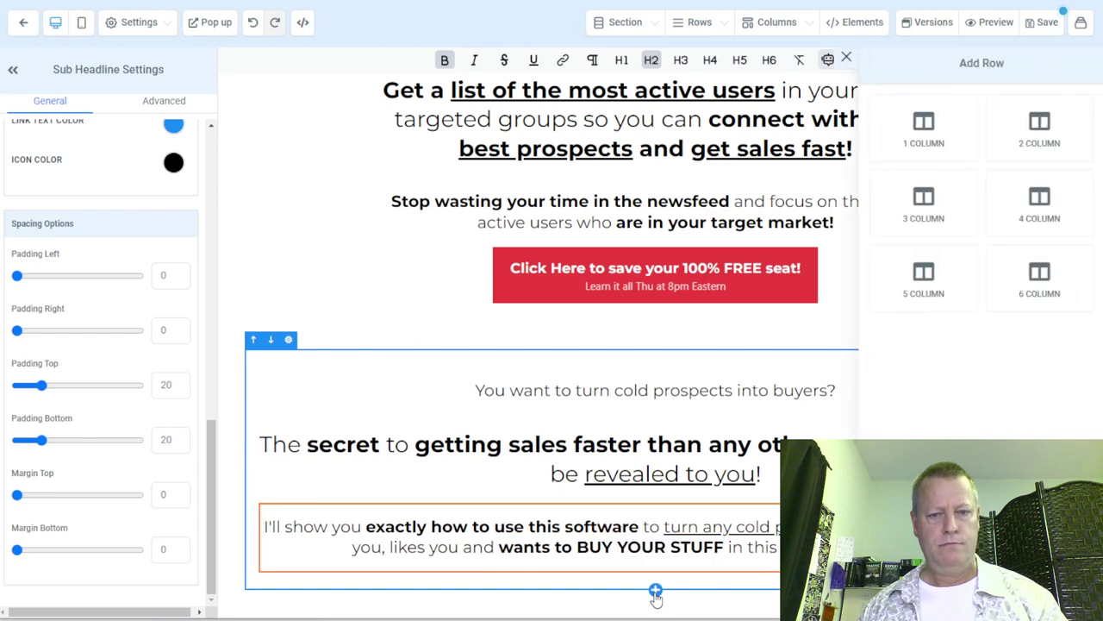
click(934, 207)
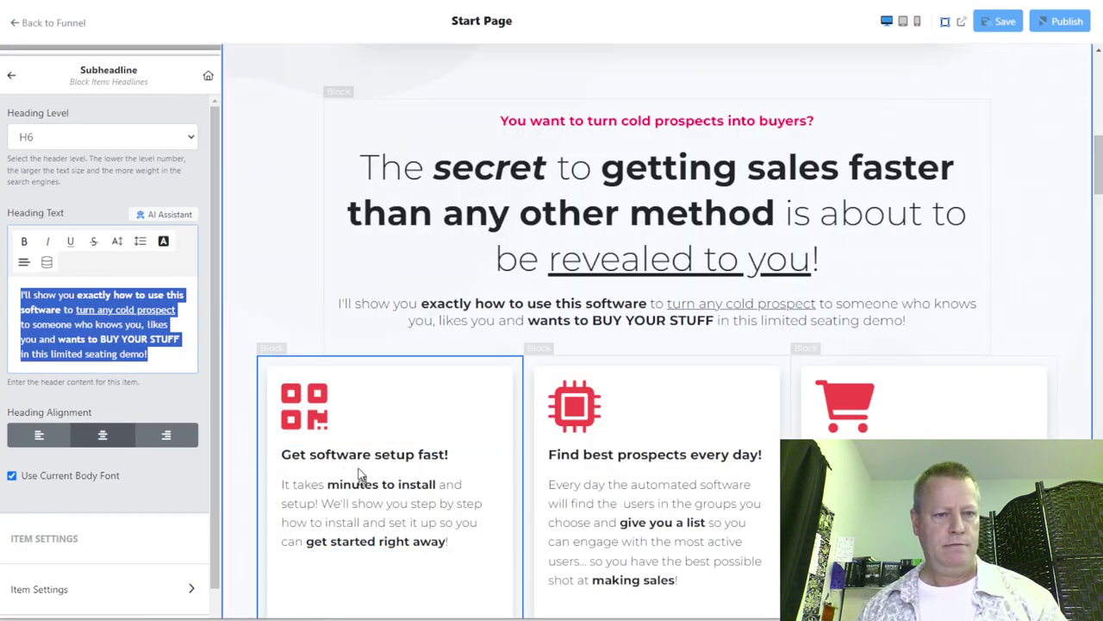
scroll(362, 524, down, 3)
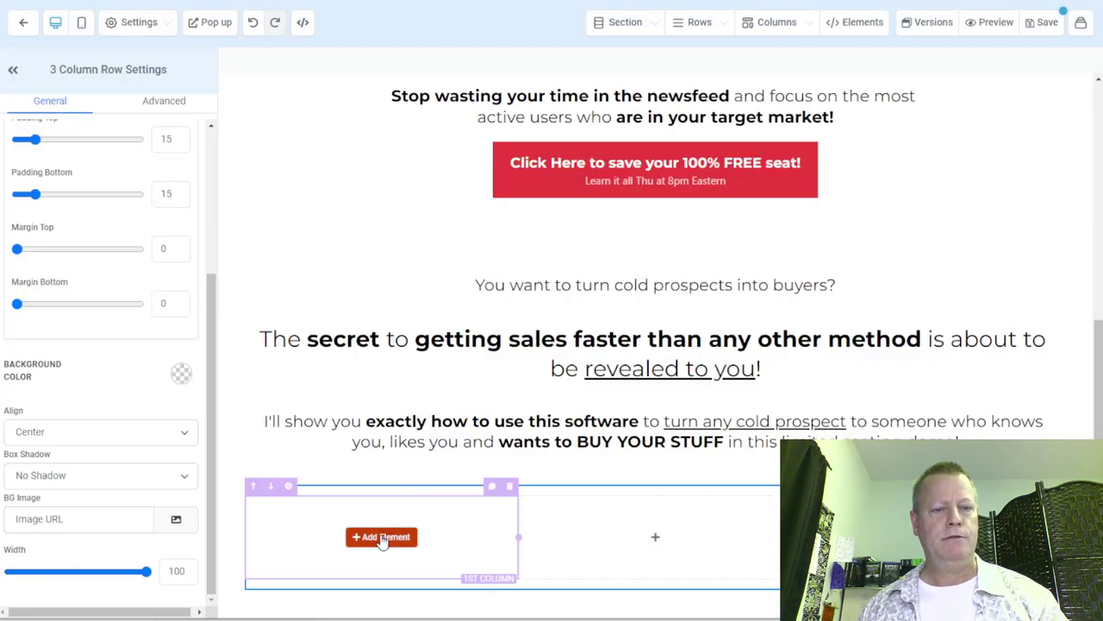
Step: Add an image element to the first column of the new three-column row
click(382, 537)
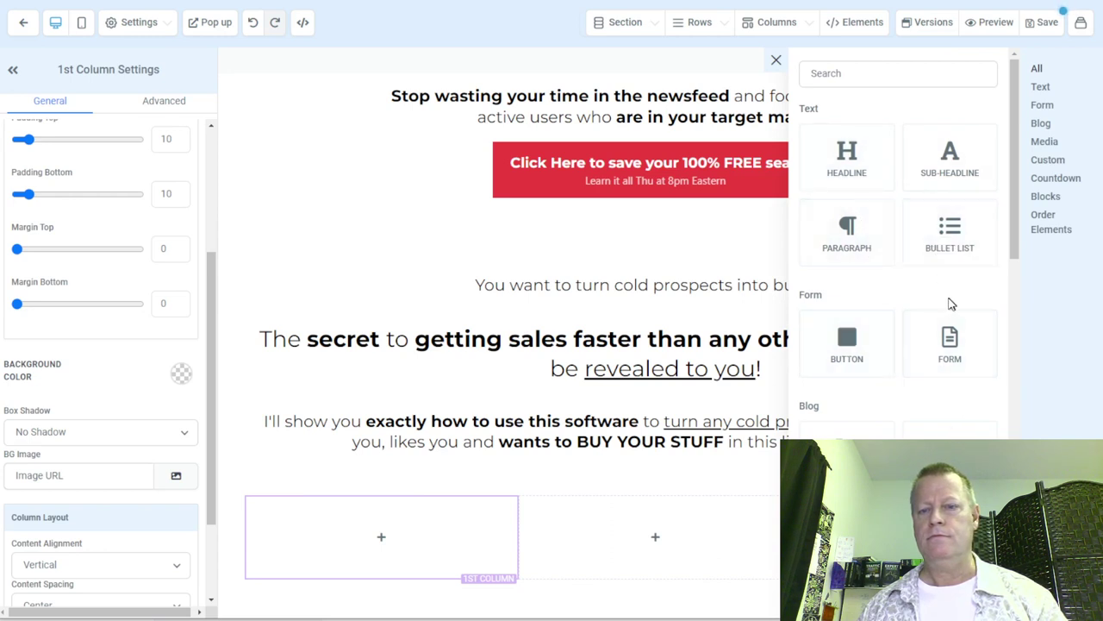
scroll(952, 304, down, 3)
click(950, 429)
scroll(365, 544, down, 1)
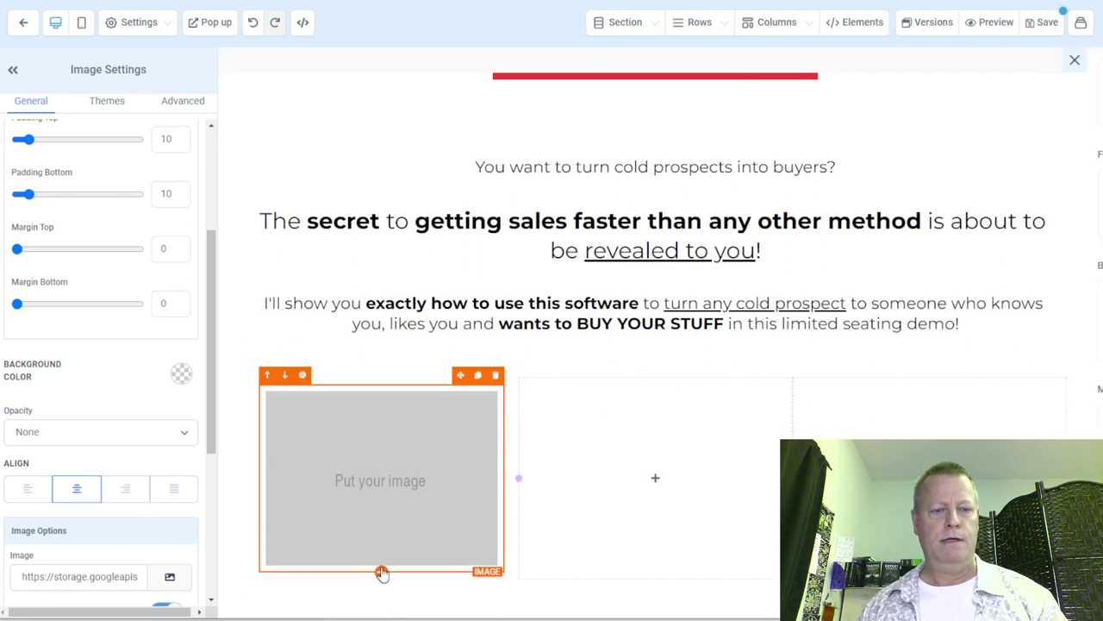
Step: Add a paragraph element below the image placeholder in the first column
click(382, 571)
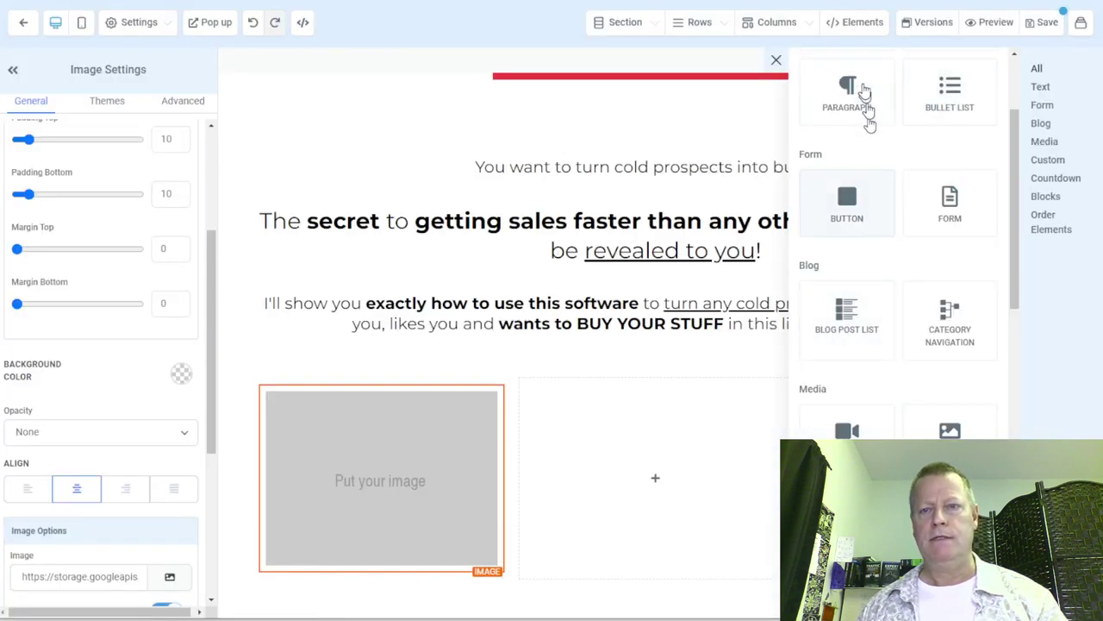
scroll(859, 104, up, 3)
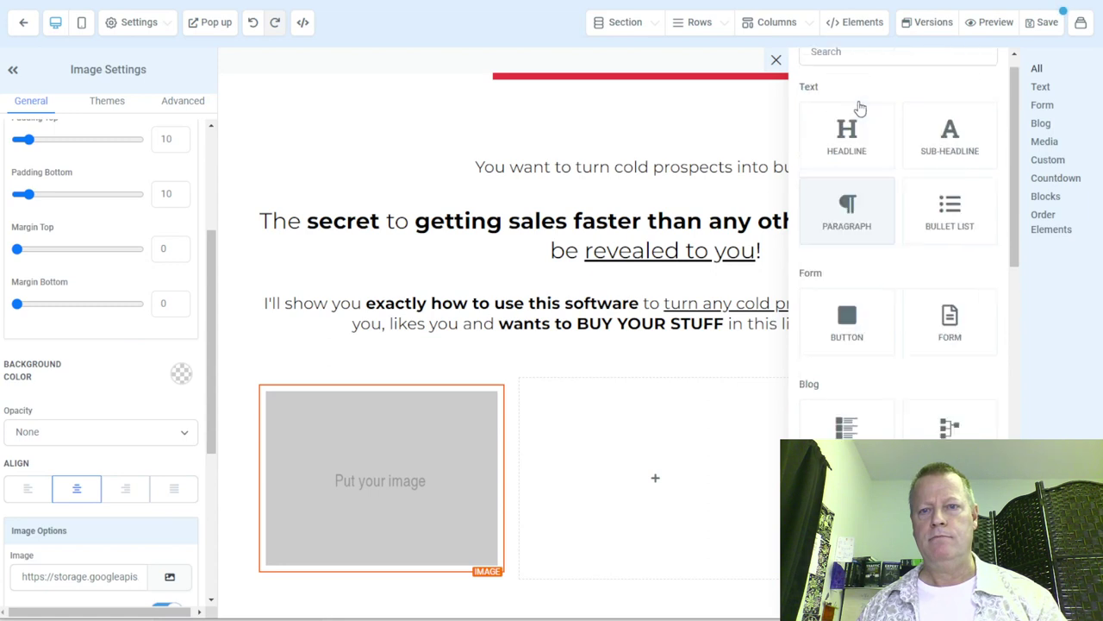
click(853, 231)
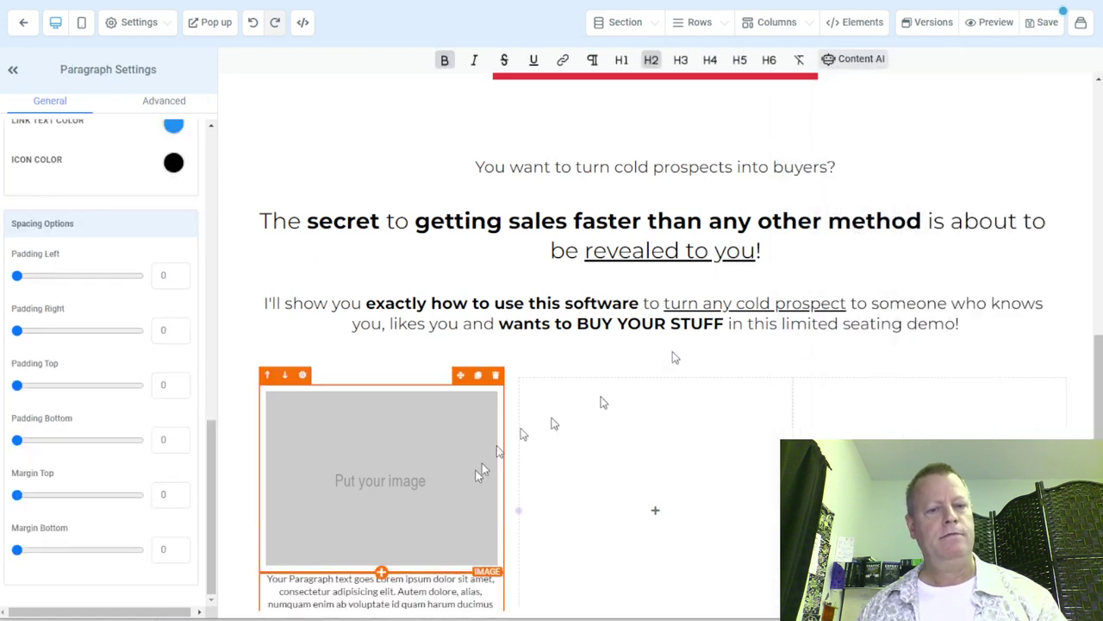
click(381, 572)
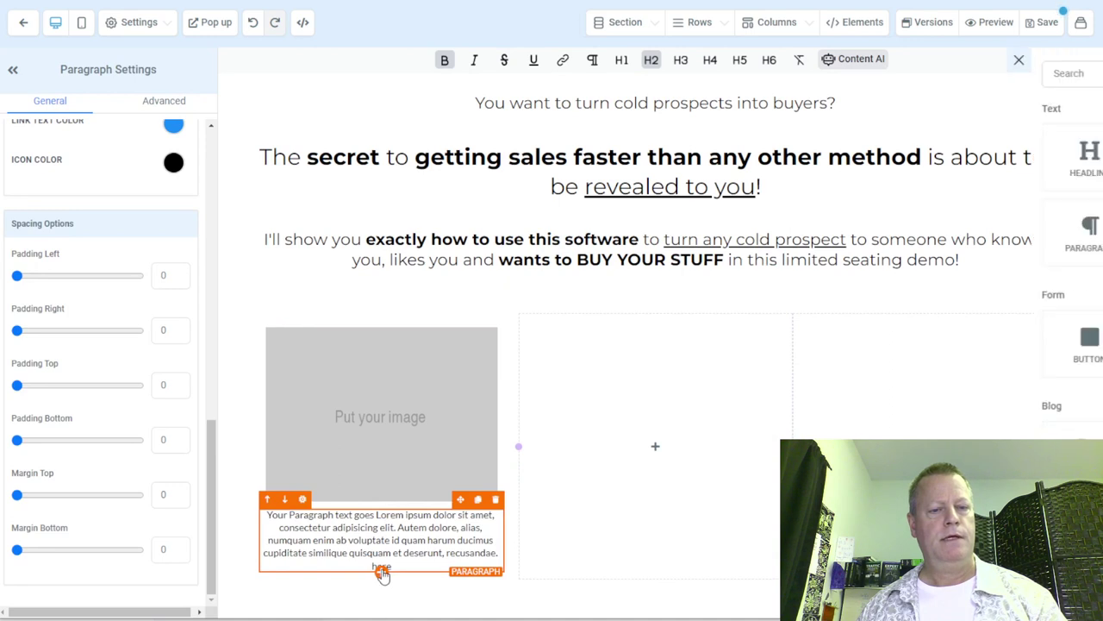
click(955, 229)
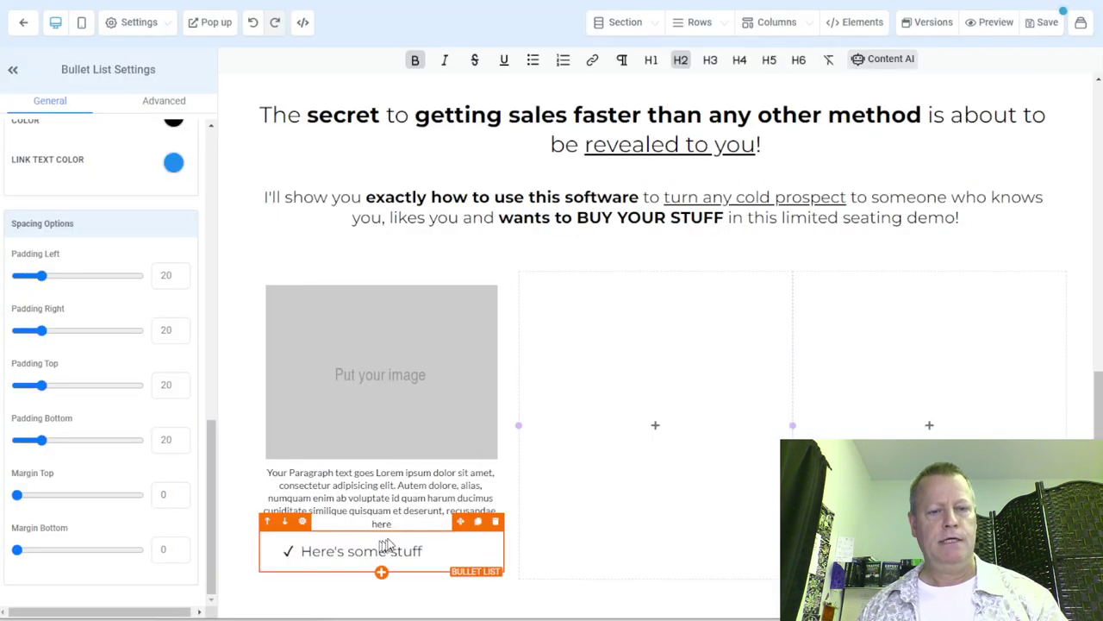
click(496, 524)
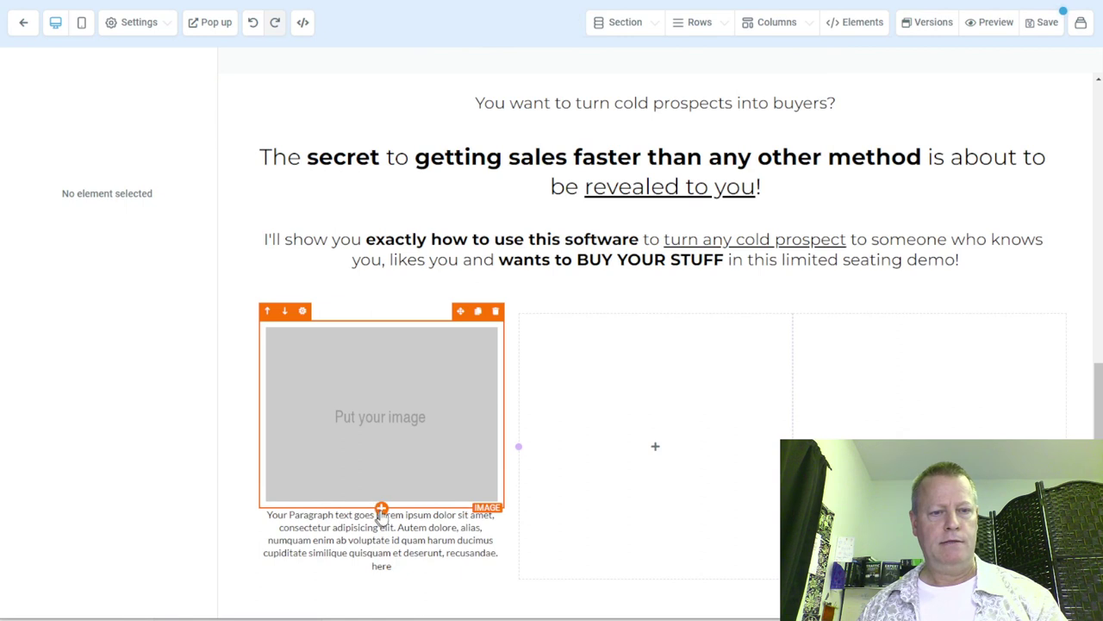
Step: Add a sub-headline element between the image placeholder and the paragraph in the first column
click(381, 508)
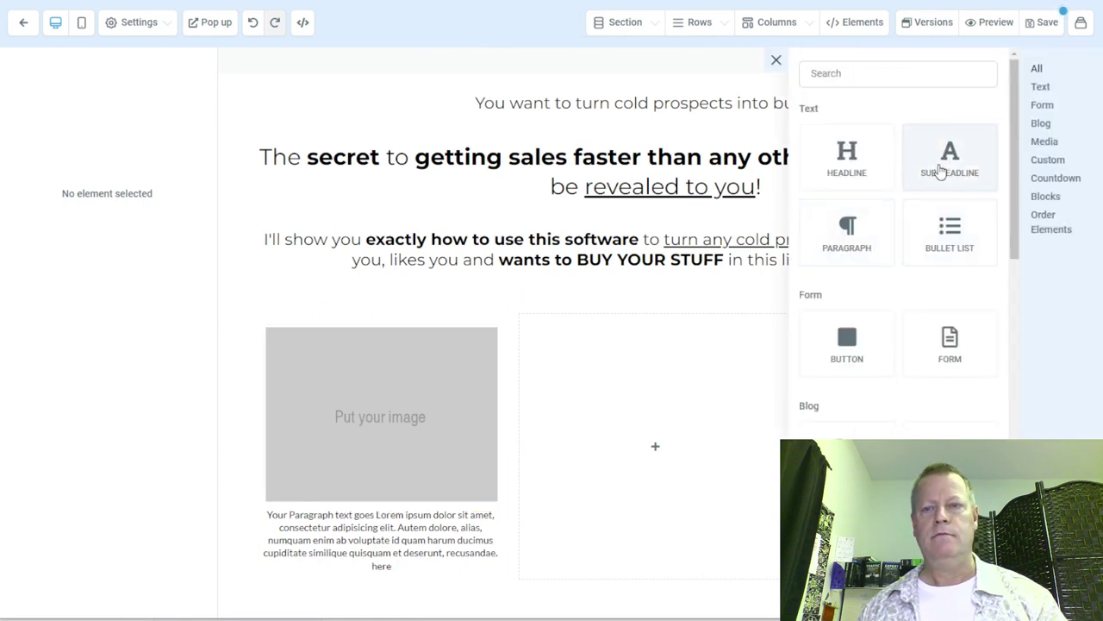
click(941, 171)
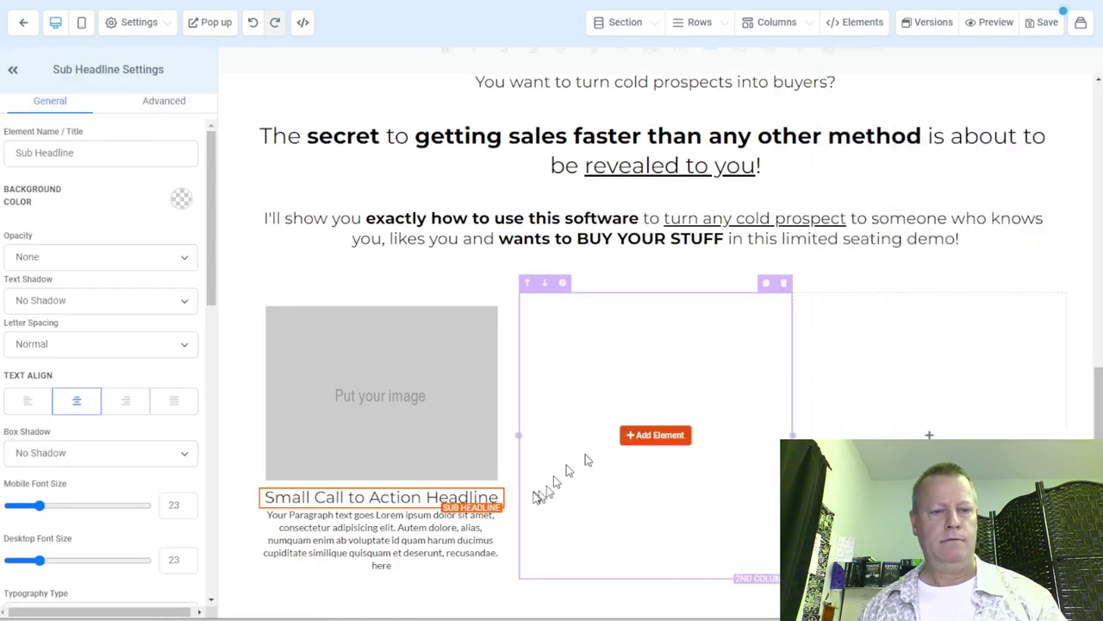
click(389, 534)
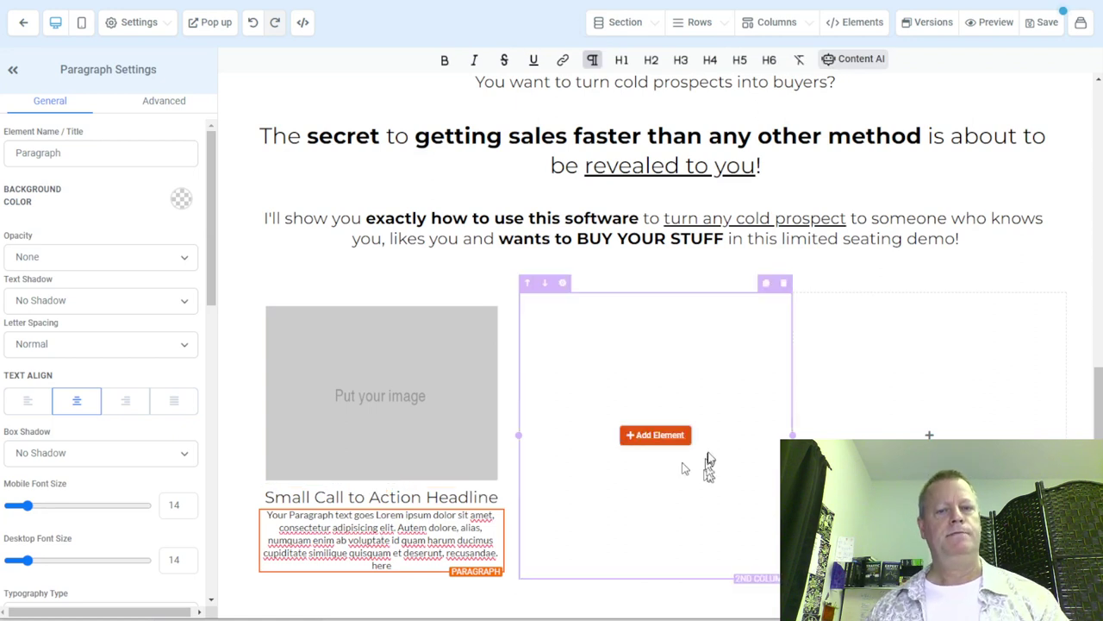
Step: Add an image element to the empty second column of the three-column row
click(657, 436)
scroll(905, 259, down, 1)
click(948, 422)
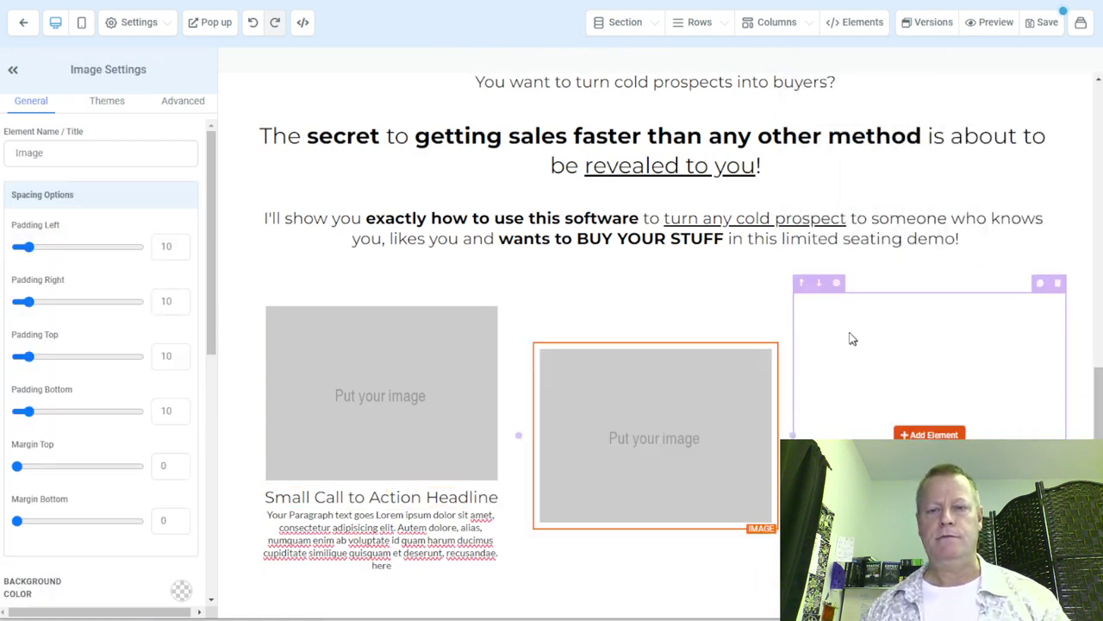
Step: Add a sub-headline below the second column's image placeholder, with a paragraph element beneath it
click(656, 526)
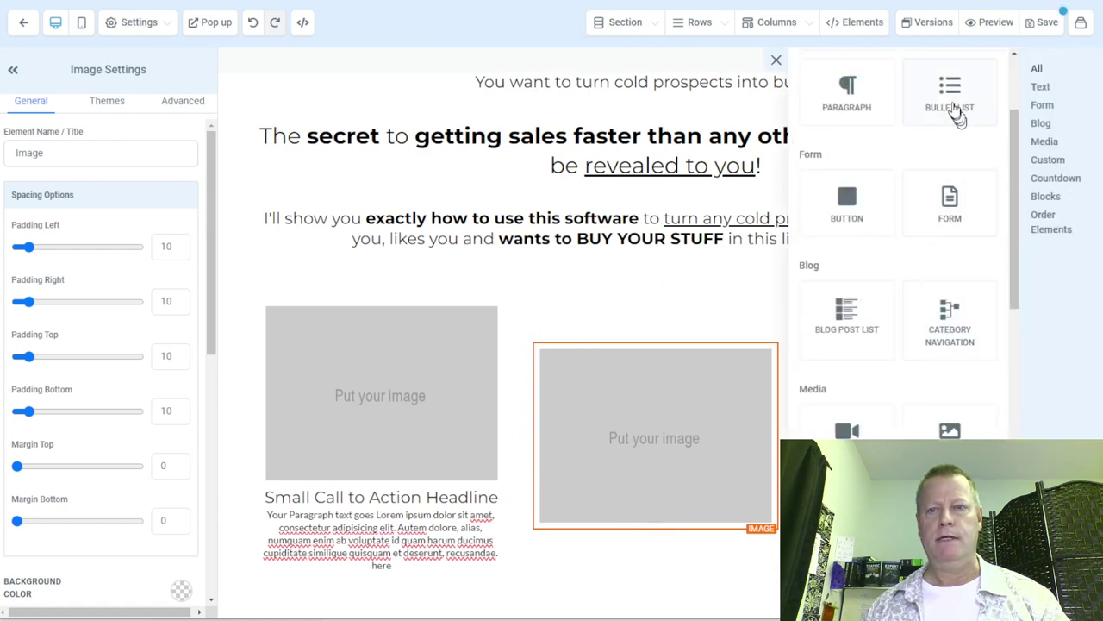
scroll(948, 102, up, 2)
click(955, 157)
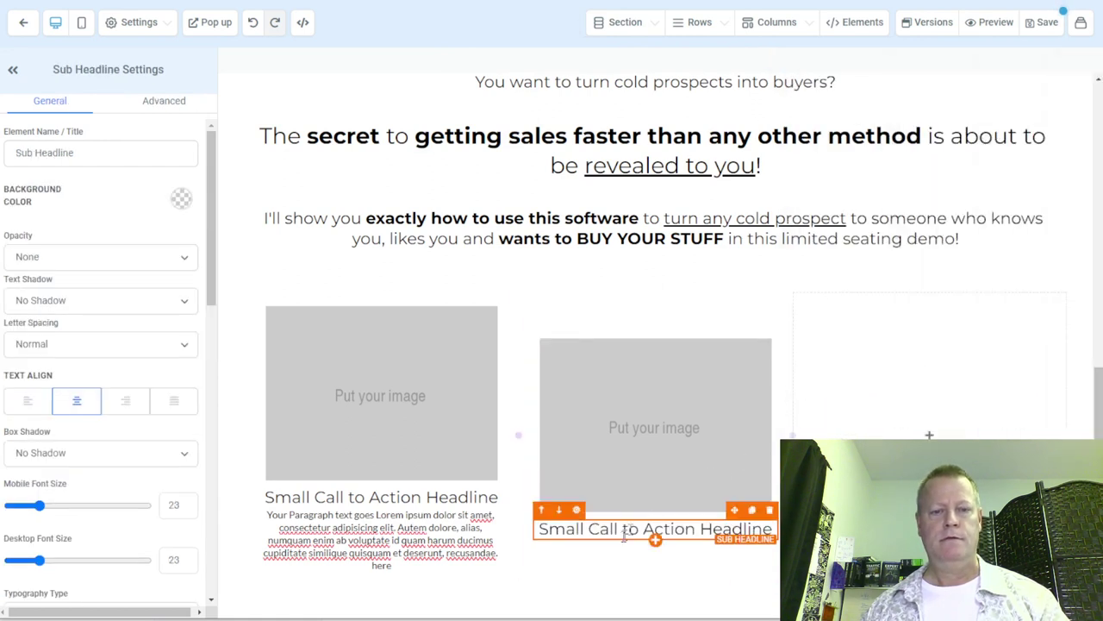
click(656, 543)
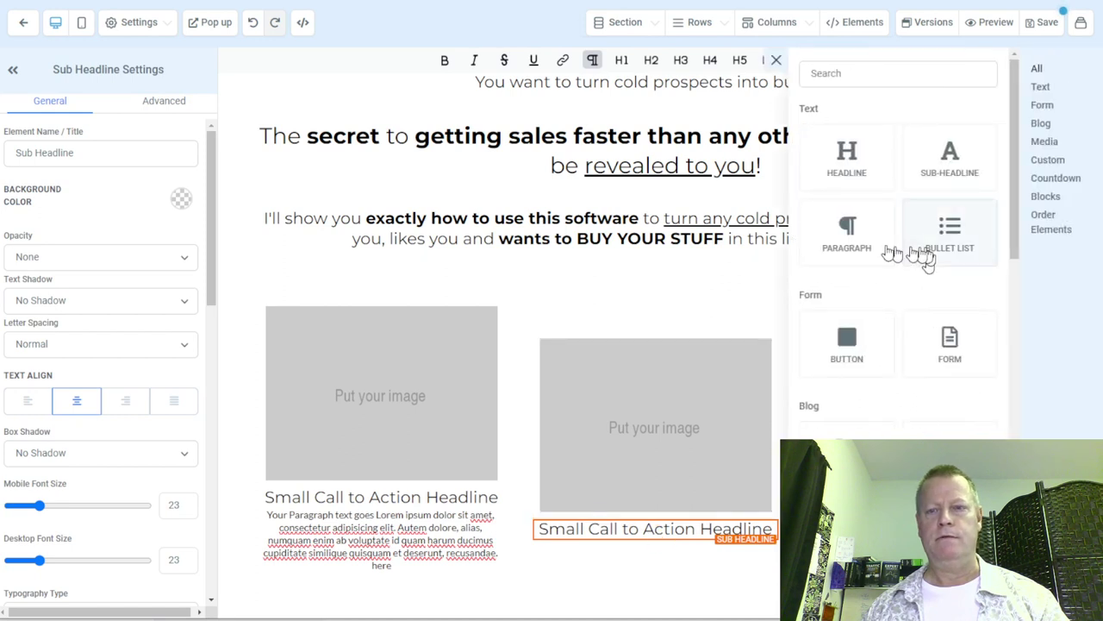
click(849, 230)
Step: Add an image element to the empty third column of the three-column row
click(929, 435)
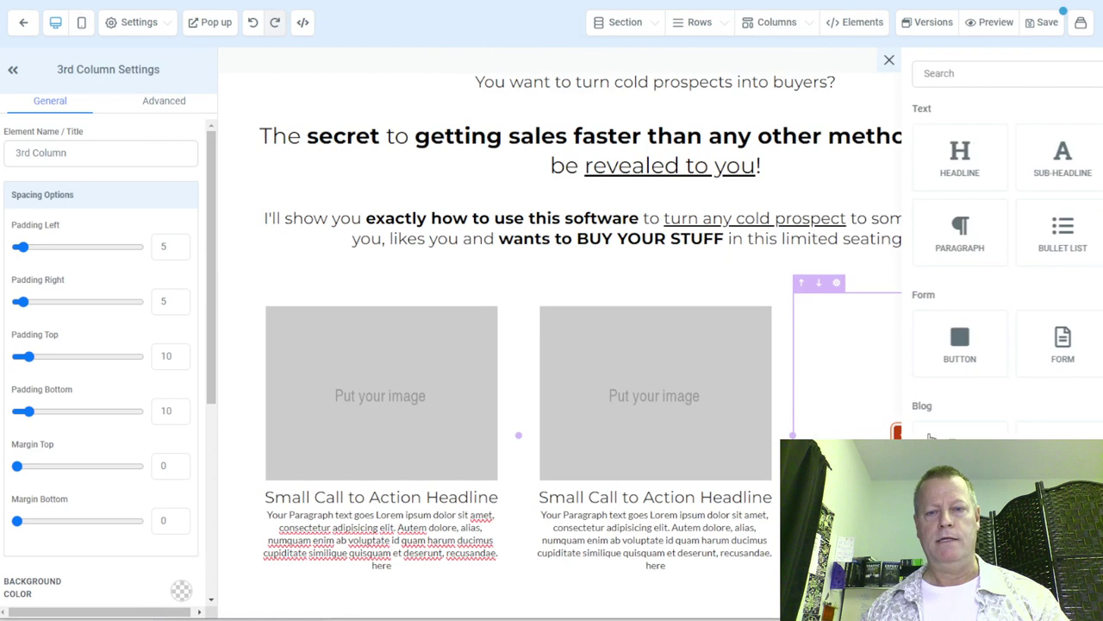
scroll(957, 363, down, 2)
scroll(948, 396, down, 1)
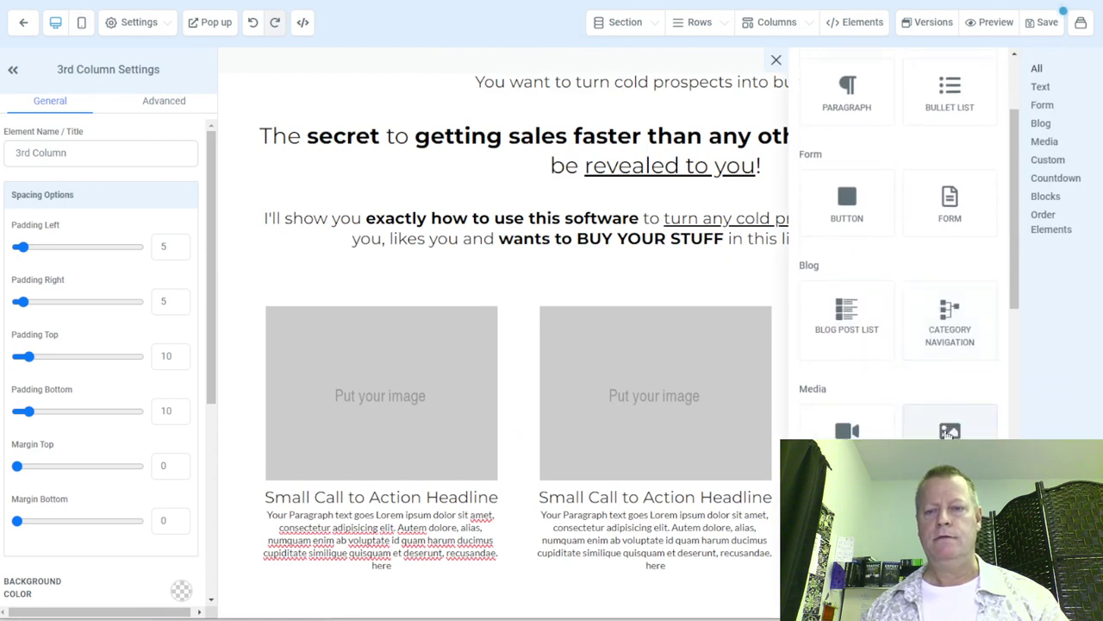
click(948, 431)
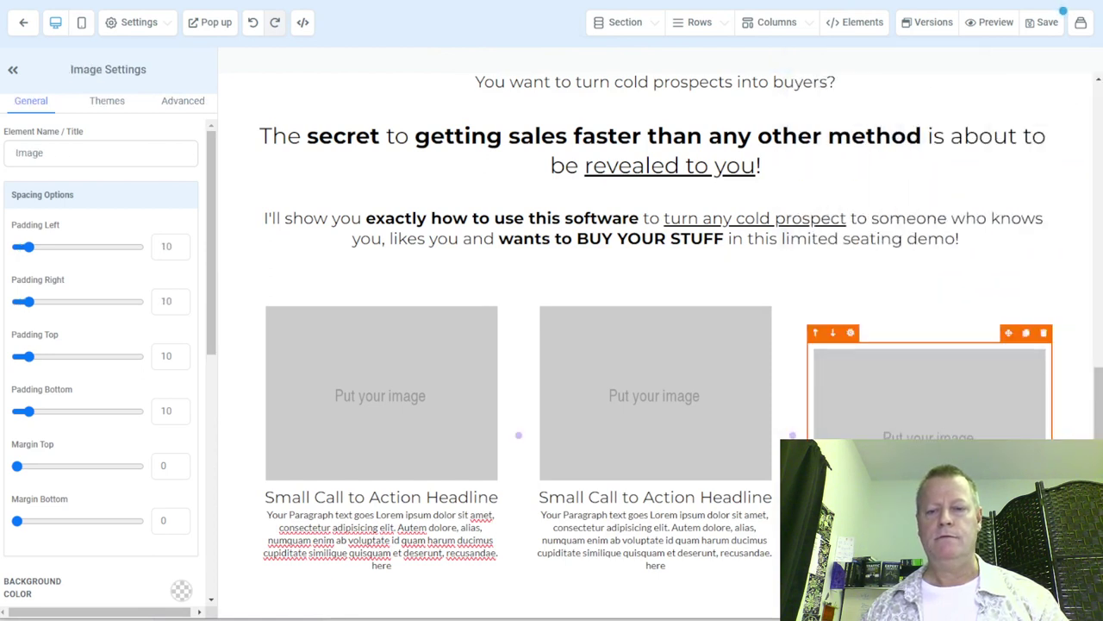
Step: Add a sub-headline below the third column's image placeholder, with a paragraph element beneath it
click(930, 457)
scroll(961, 173, up, 1)
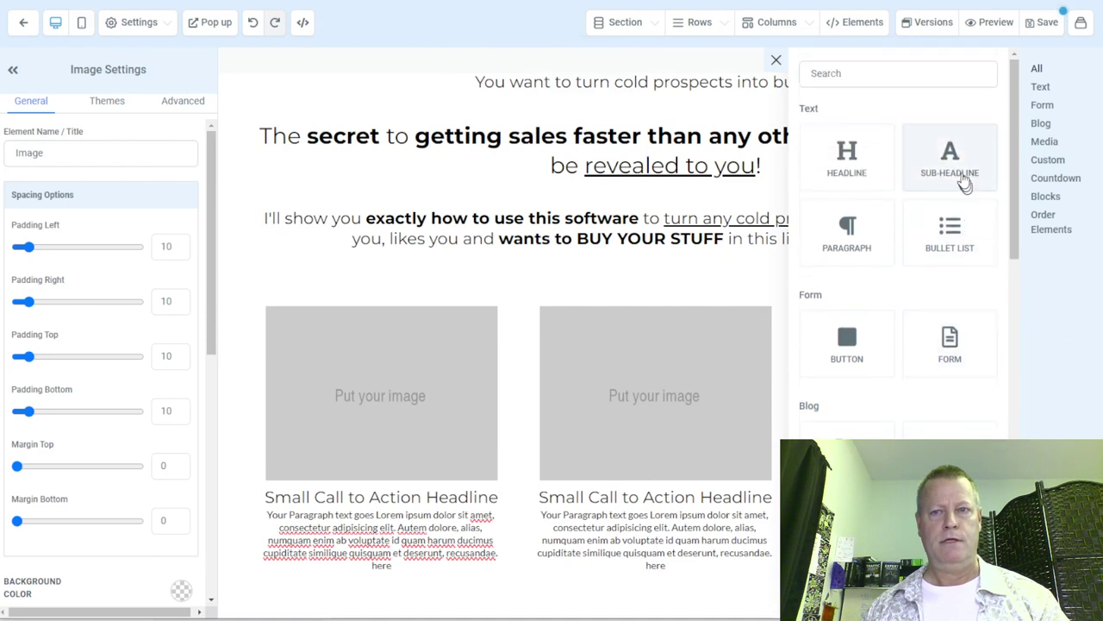
click(952, 173)
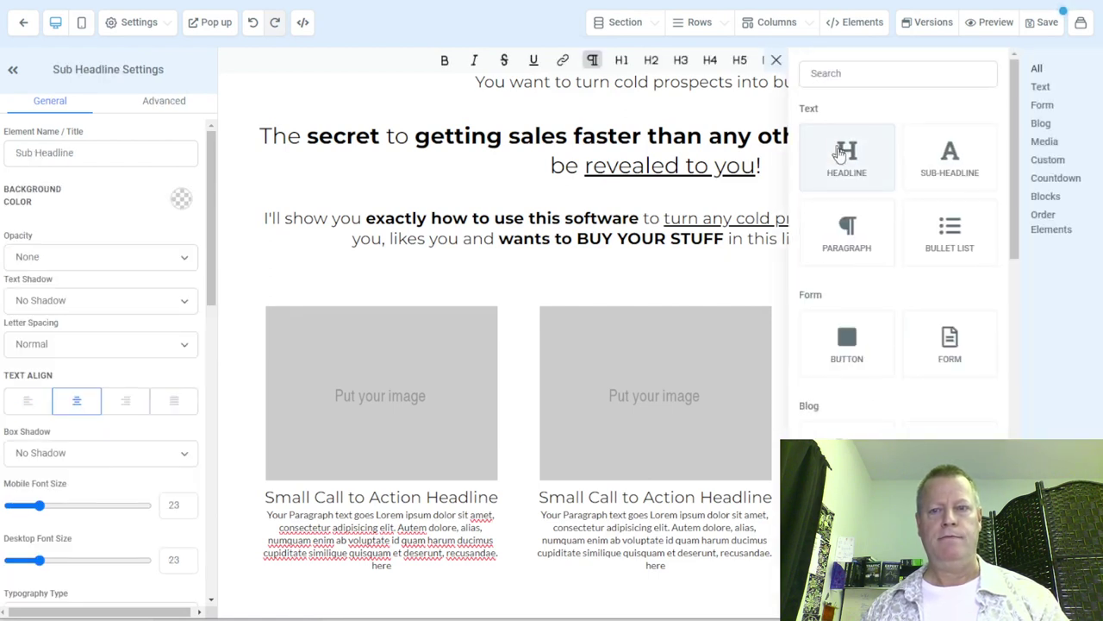
click(858, 223)
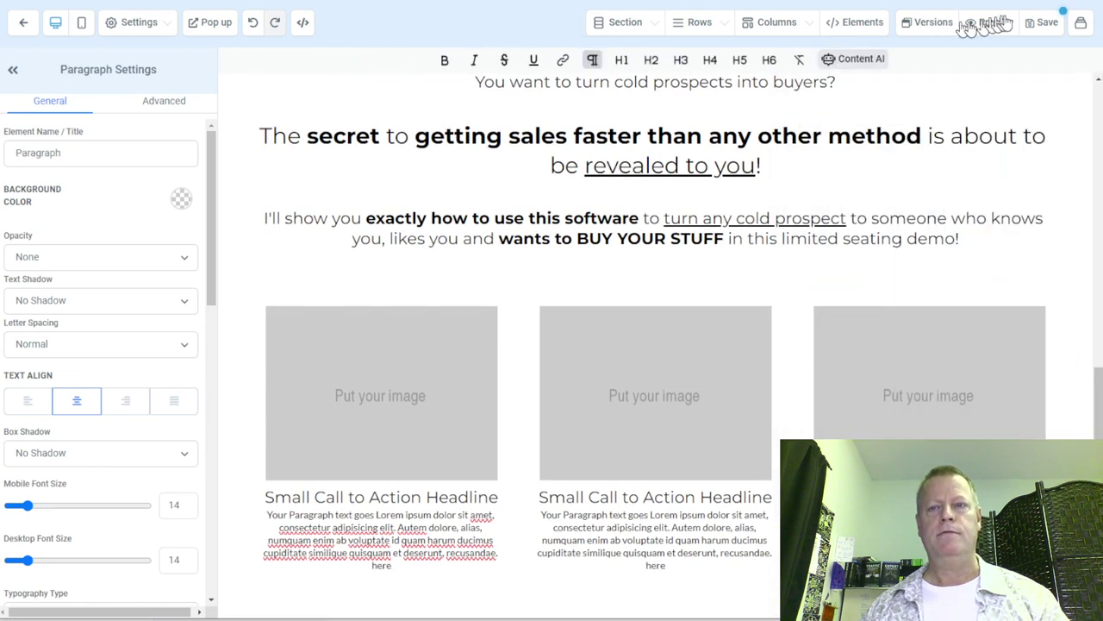
Step: Switch to the original Start Page and examine its sections from the countdown header through the feature boxes, bonus, testimonials, host bio and FAQ
scroll(646, 394, up, 3)
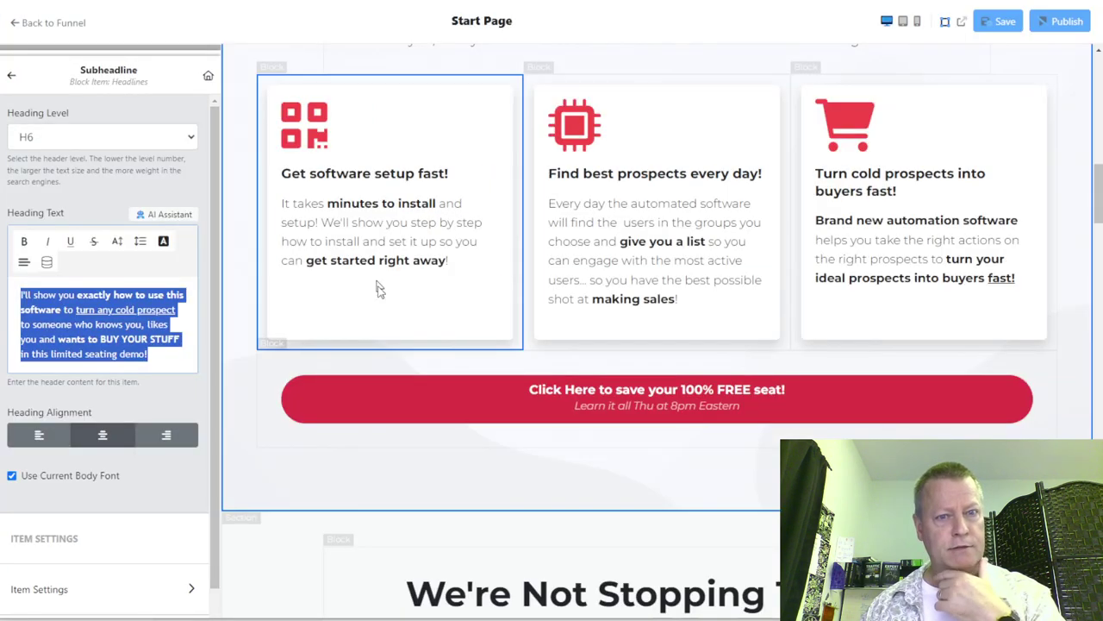
scroll(621, 353, down, 3)
scroll(583, 282, down, 15)
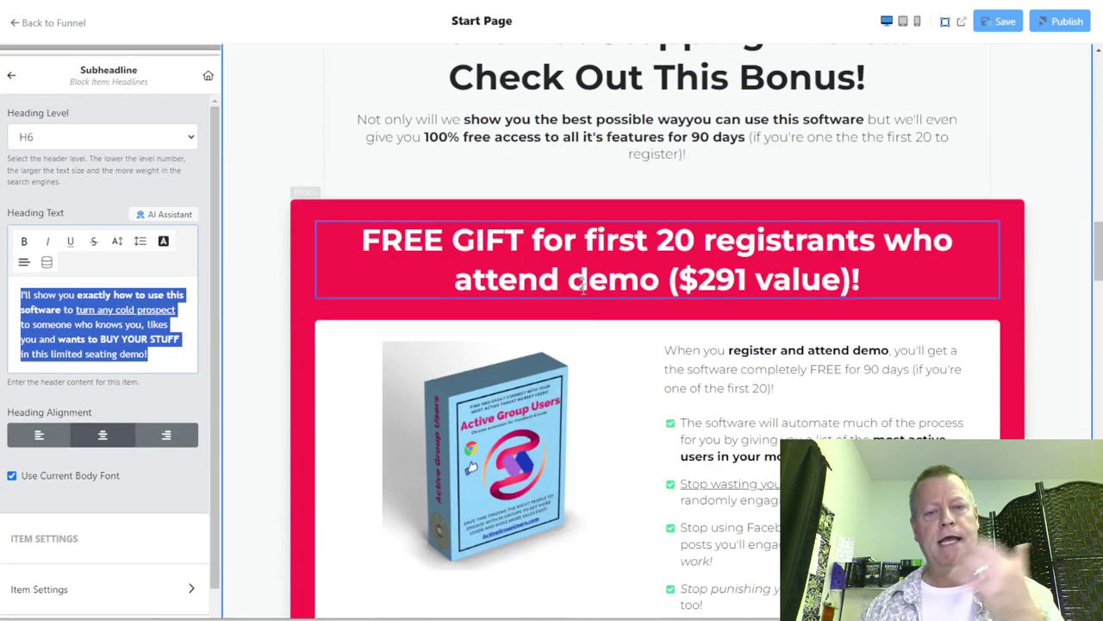
scroll(580, 286, down, 10)
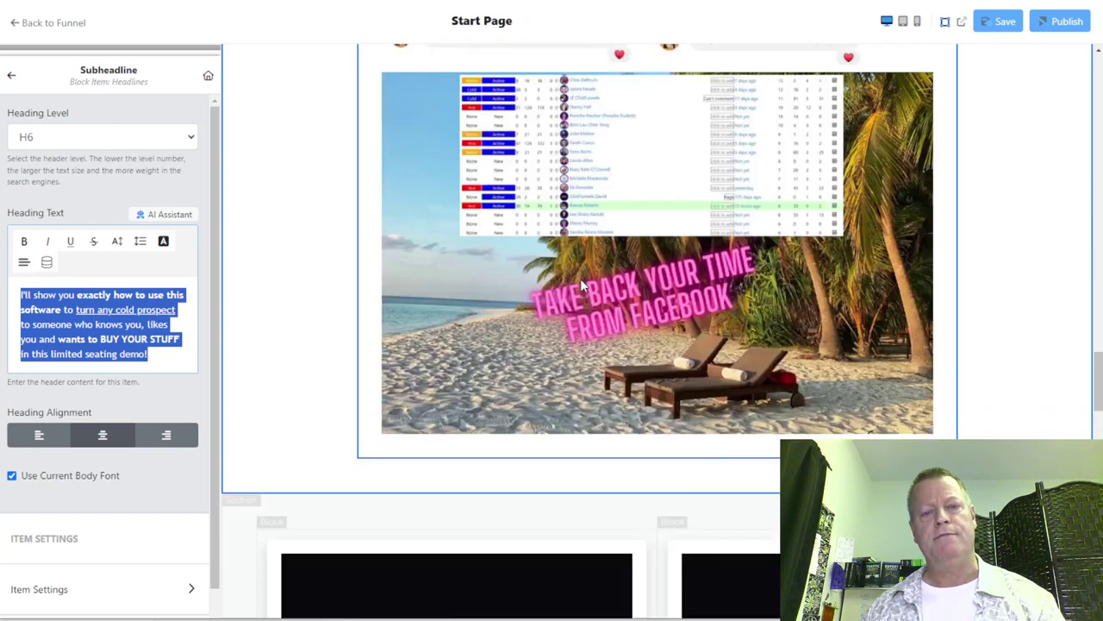
scroll(581, 285, down, 8)
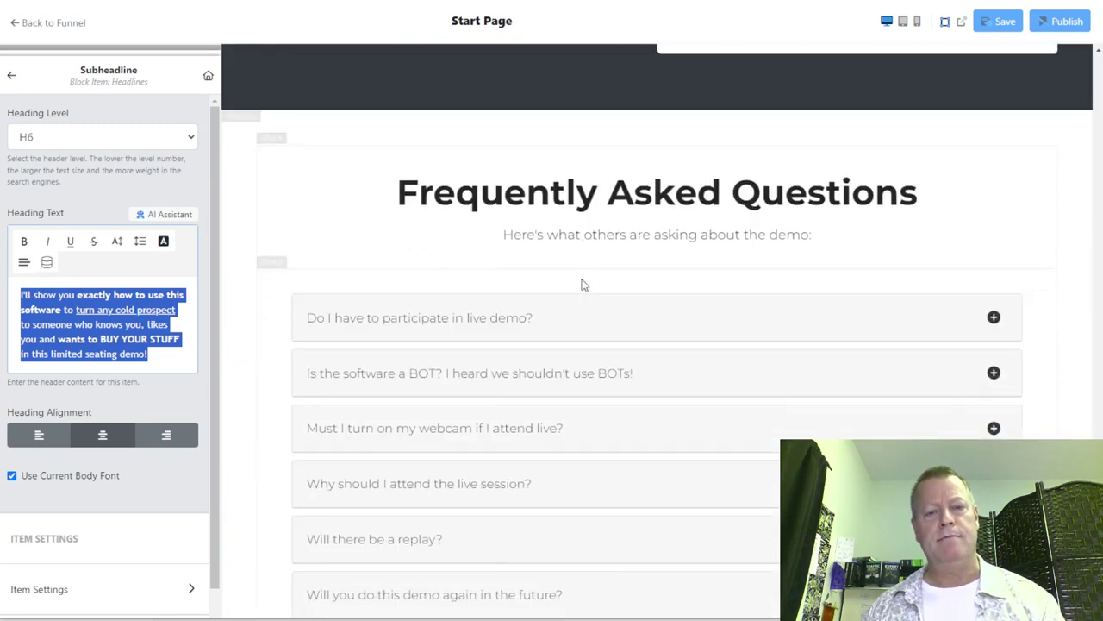
scroll(581, 284, up, 10)
scroll(582, 284, up, 10)
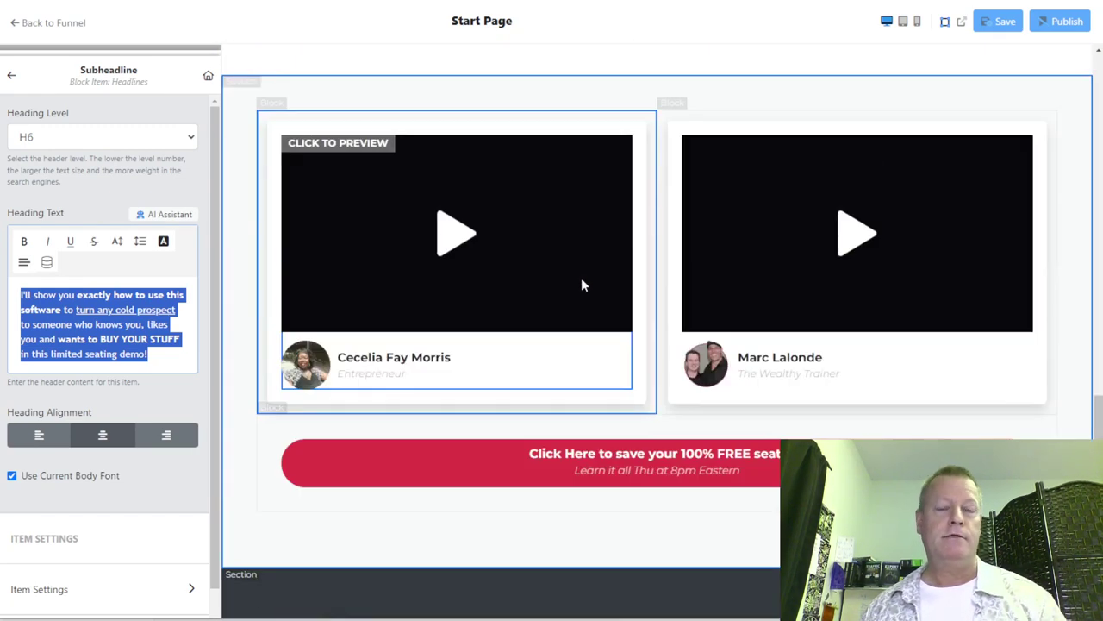
scroll(581, 285, up, 4)
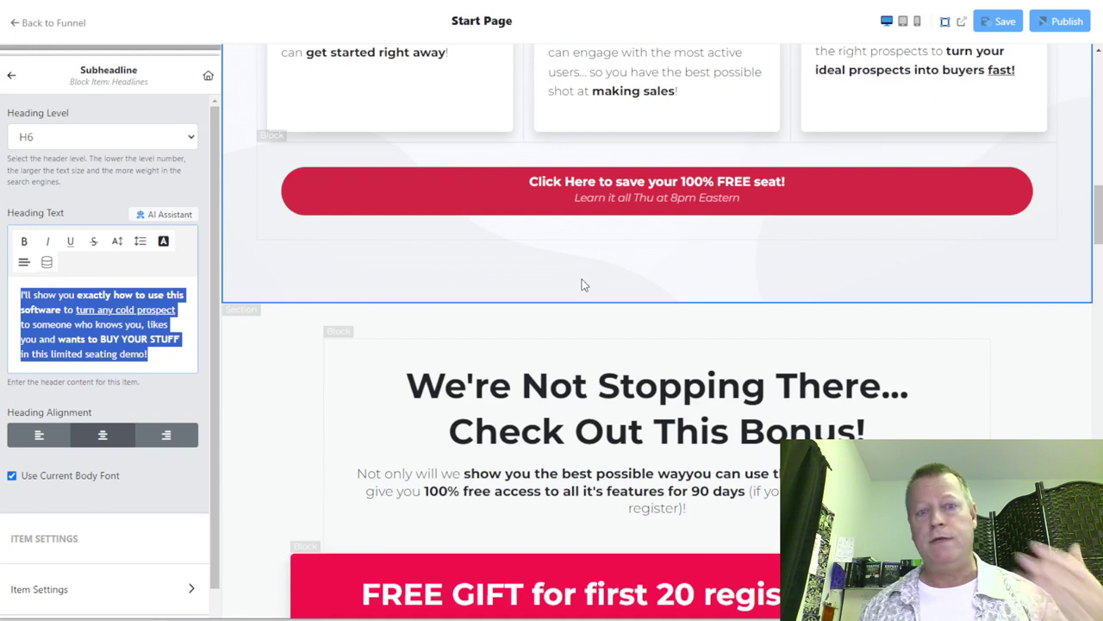
scroll(581, 285, up, 15)
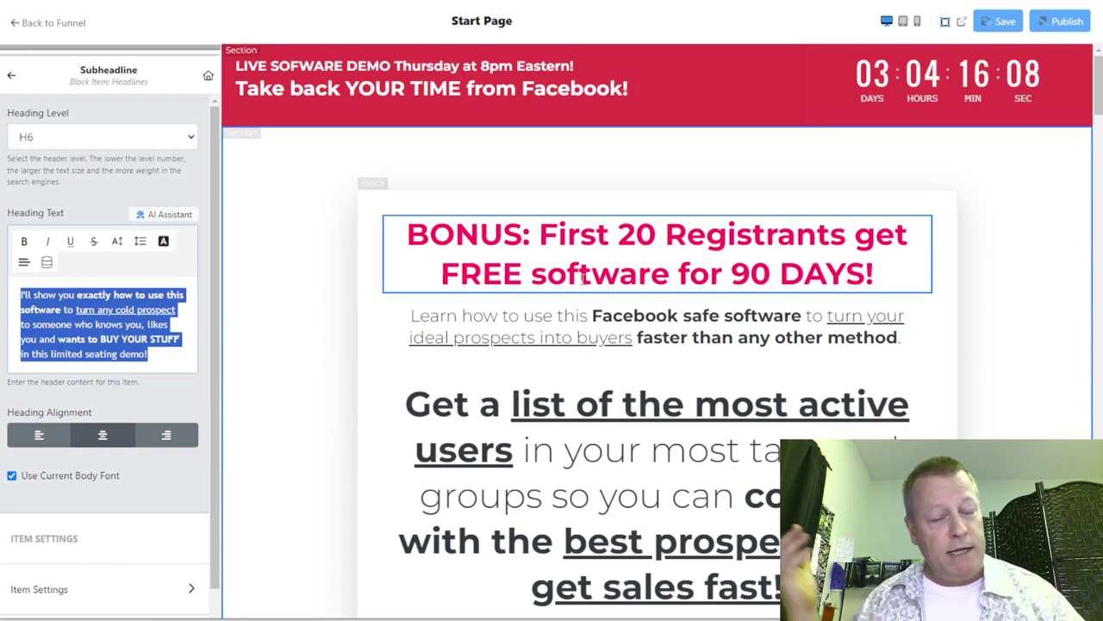
scroll(586, 267, down, 10)
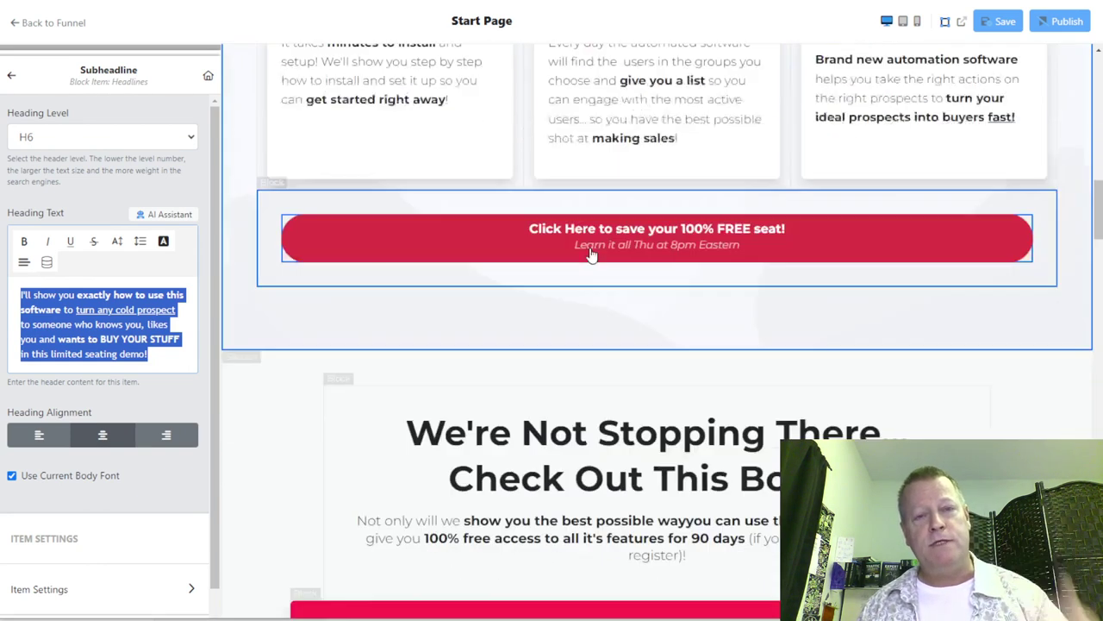
scroll(591, 254, down, 10)
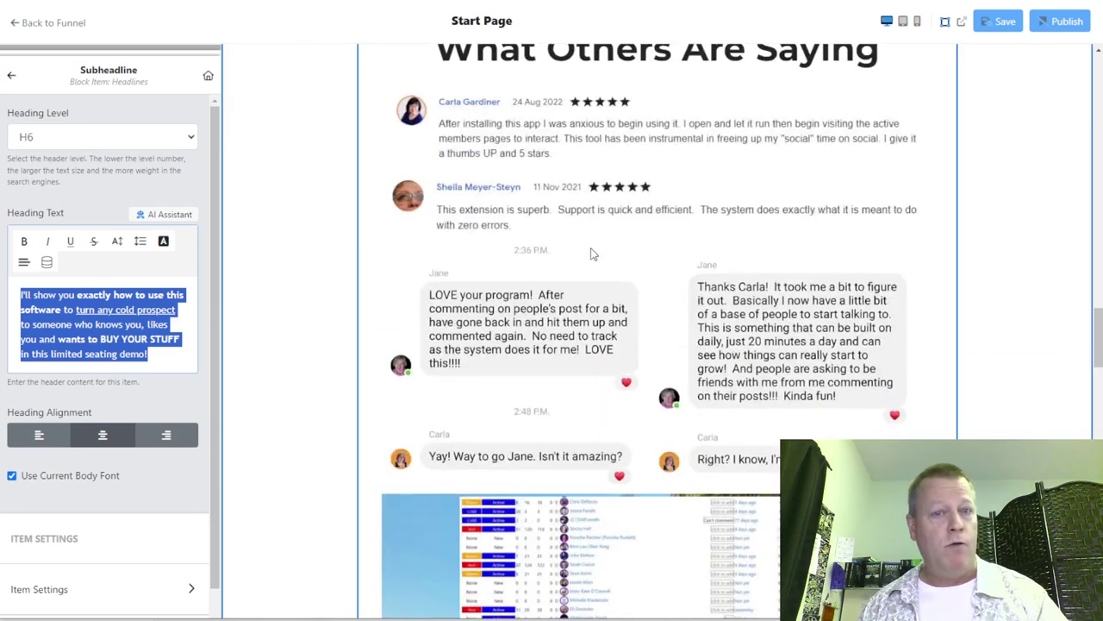
scroll(591, 253, down, 10)
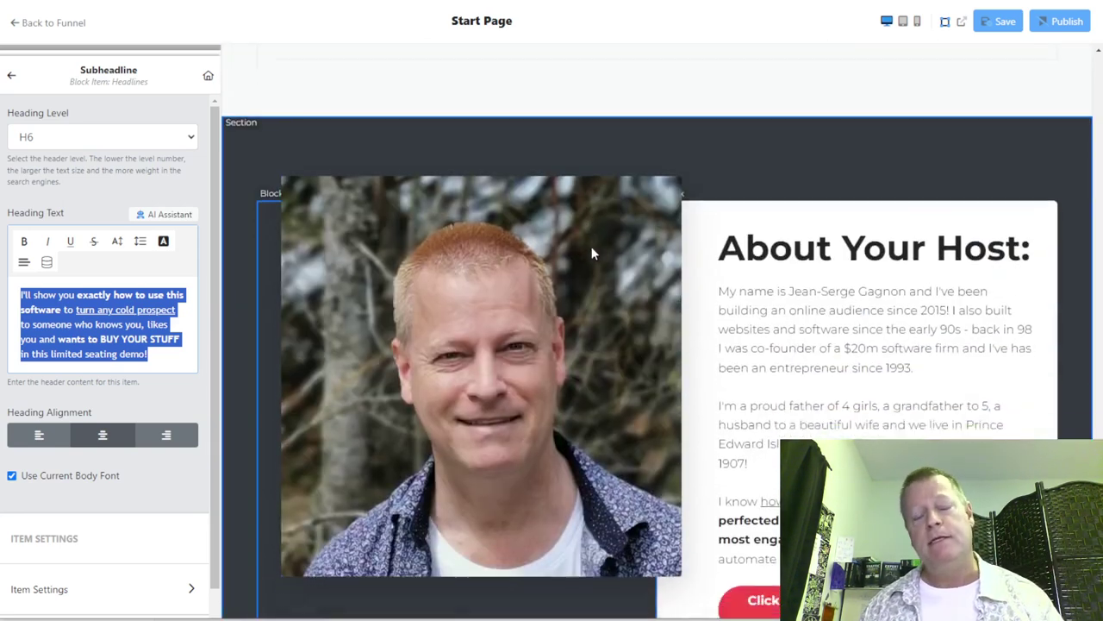
scroll(591, 253, down, 3)
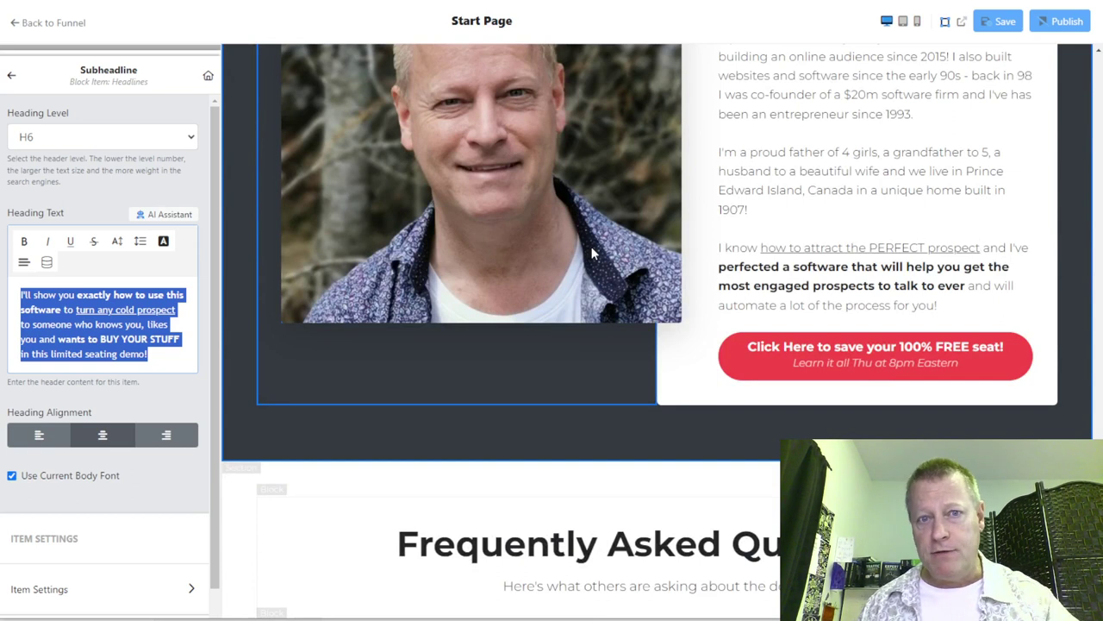
scroll(591, 254, up, 10)
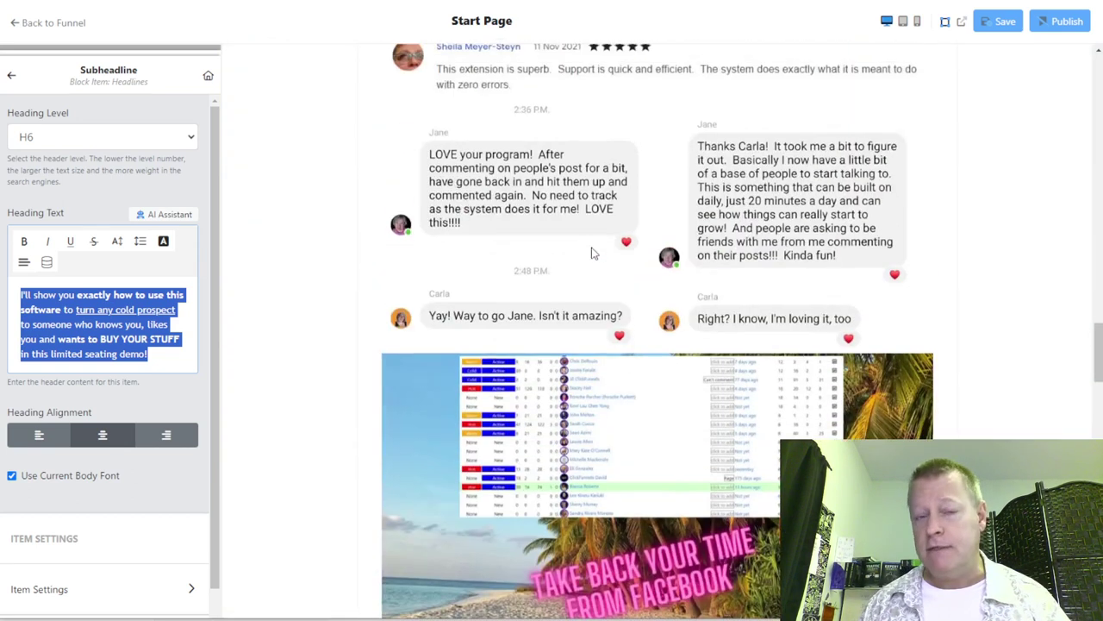